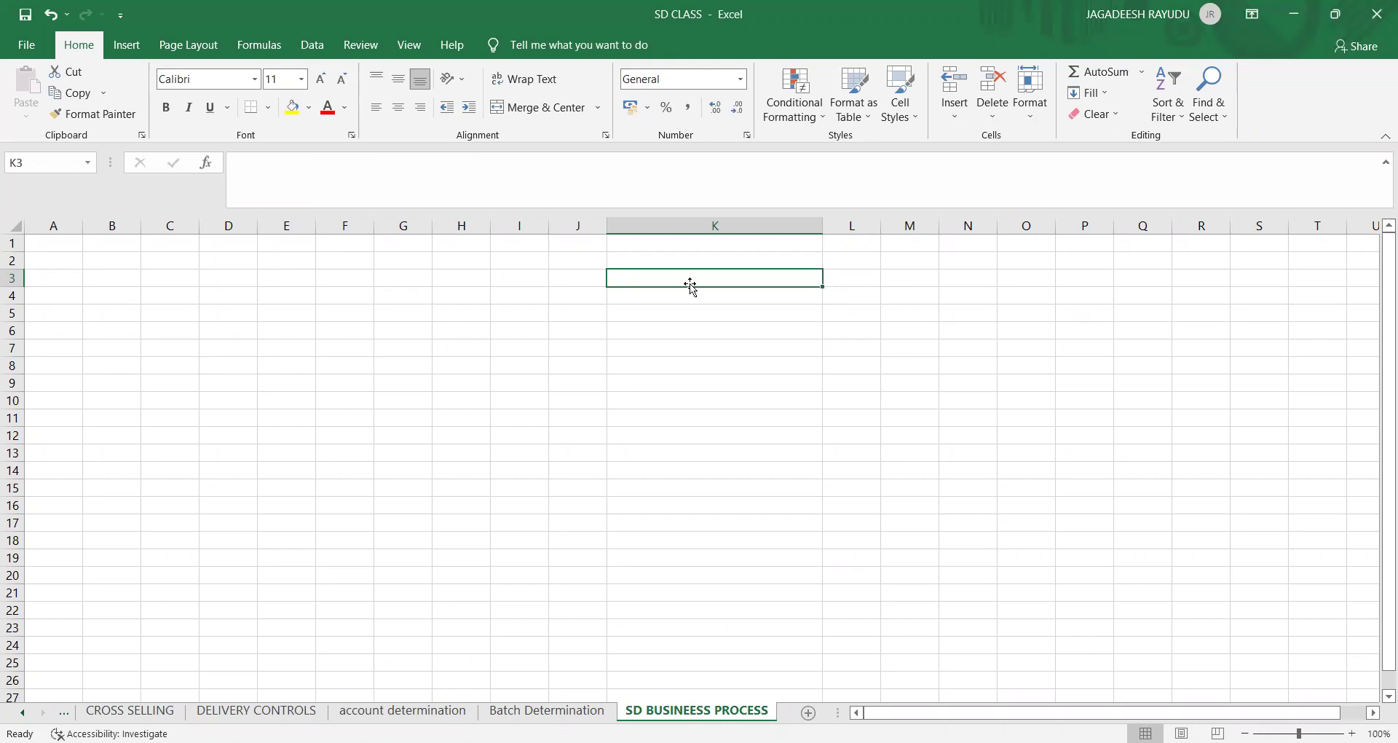
- Enter ORDER TO CASH in cell K3 and QUOTATION TO CASH in cell K4
type("ORDER")
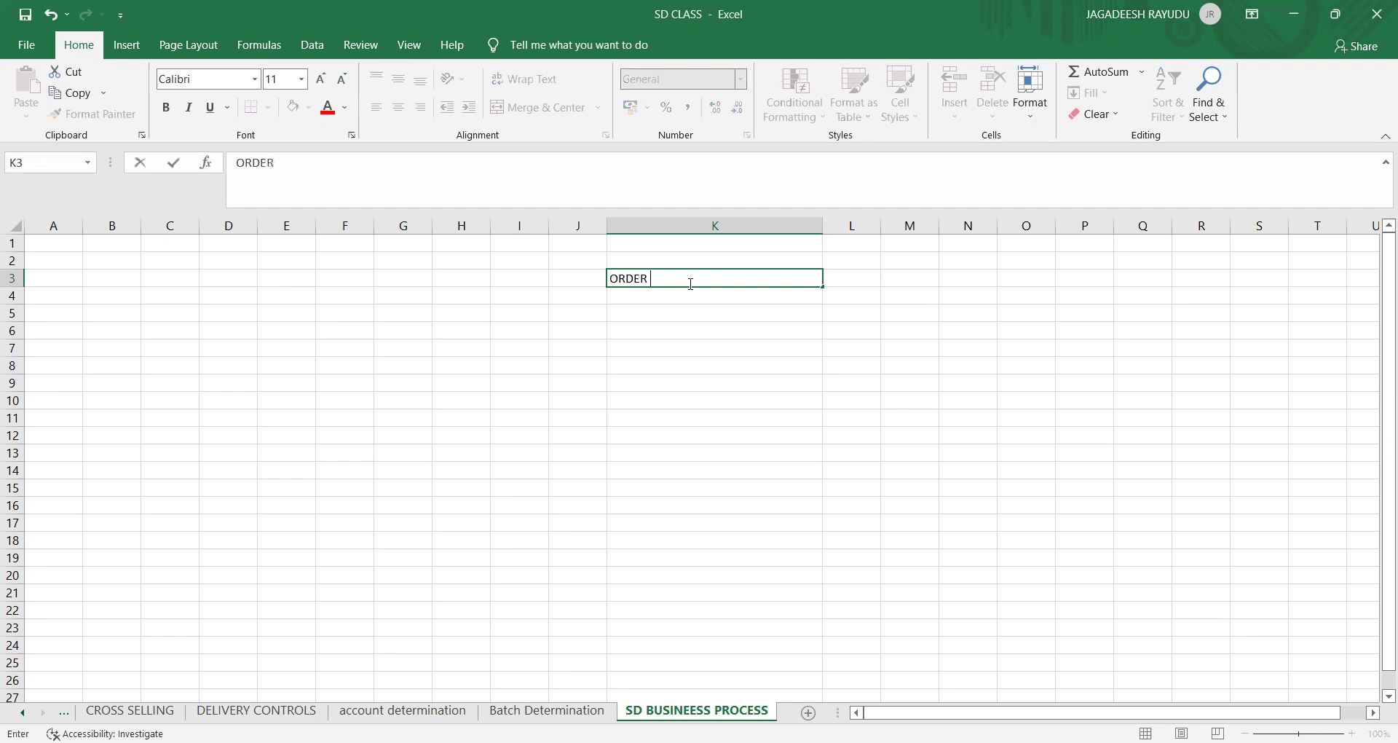
type(" TO CASH")
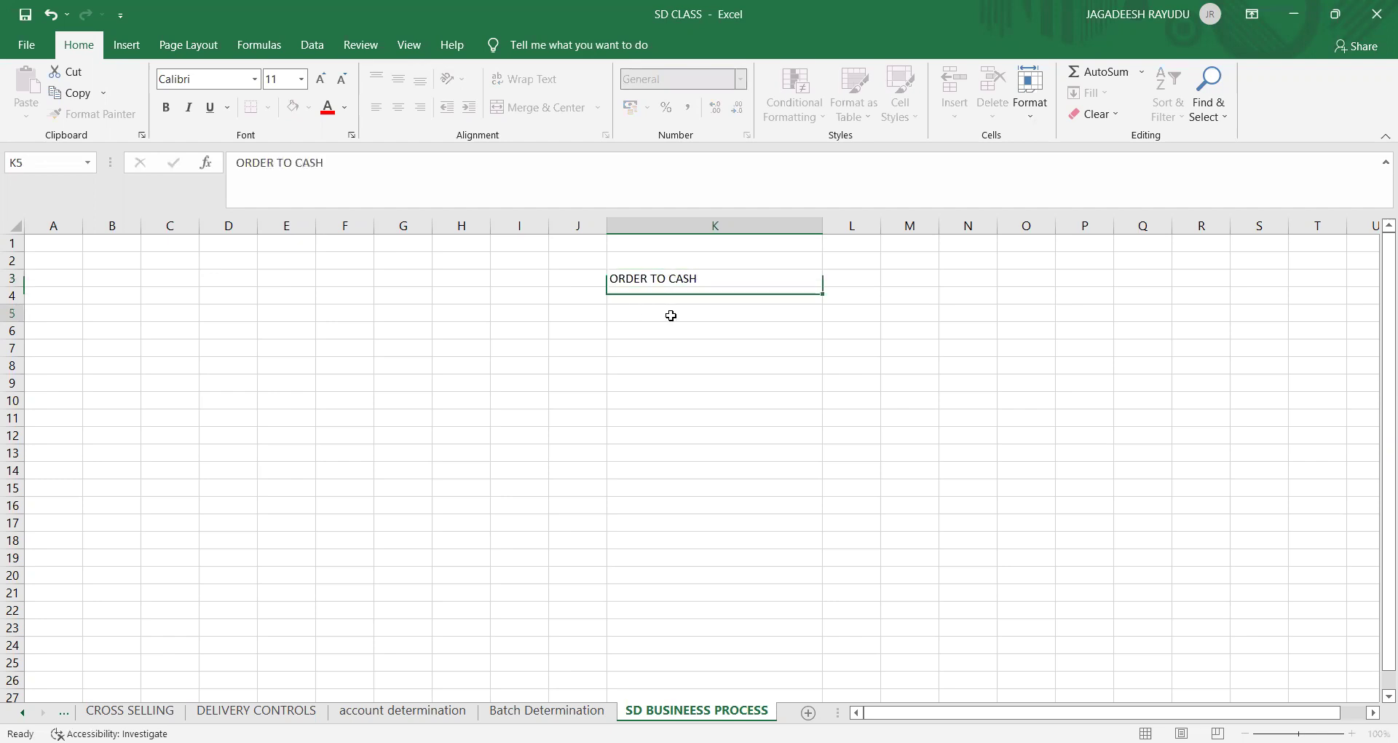
key("Return")
left_click(700, 272)
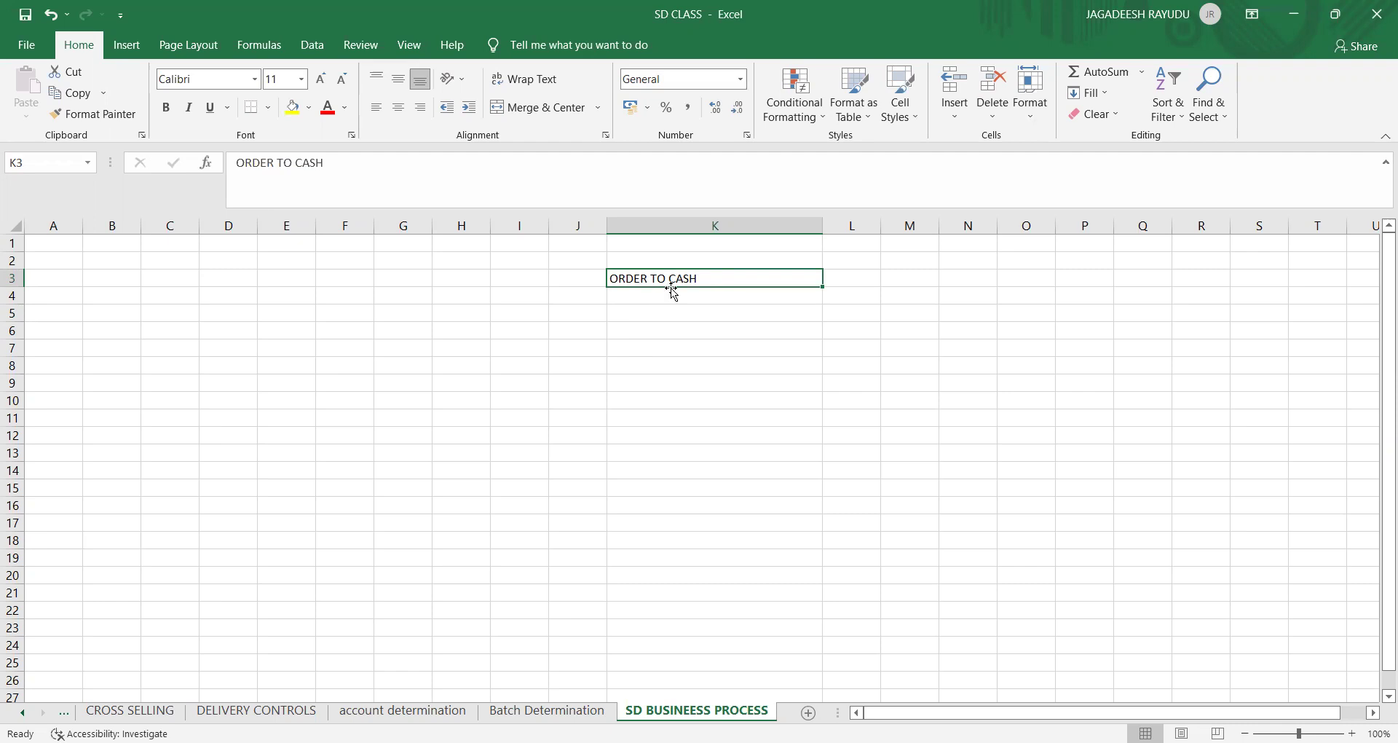
left_click(651, 301)
type("QU")
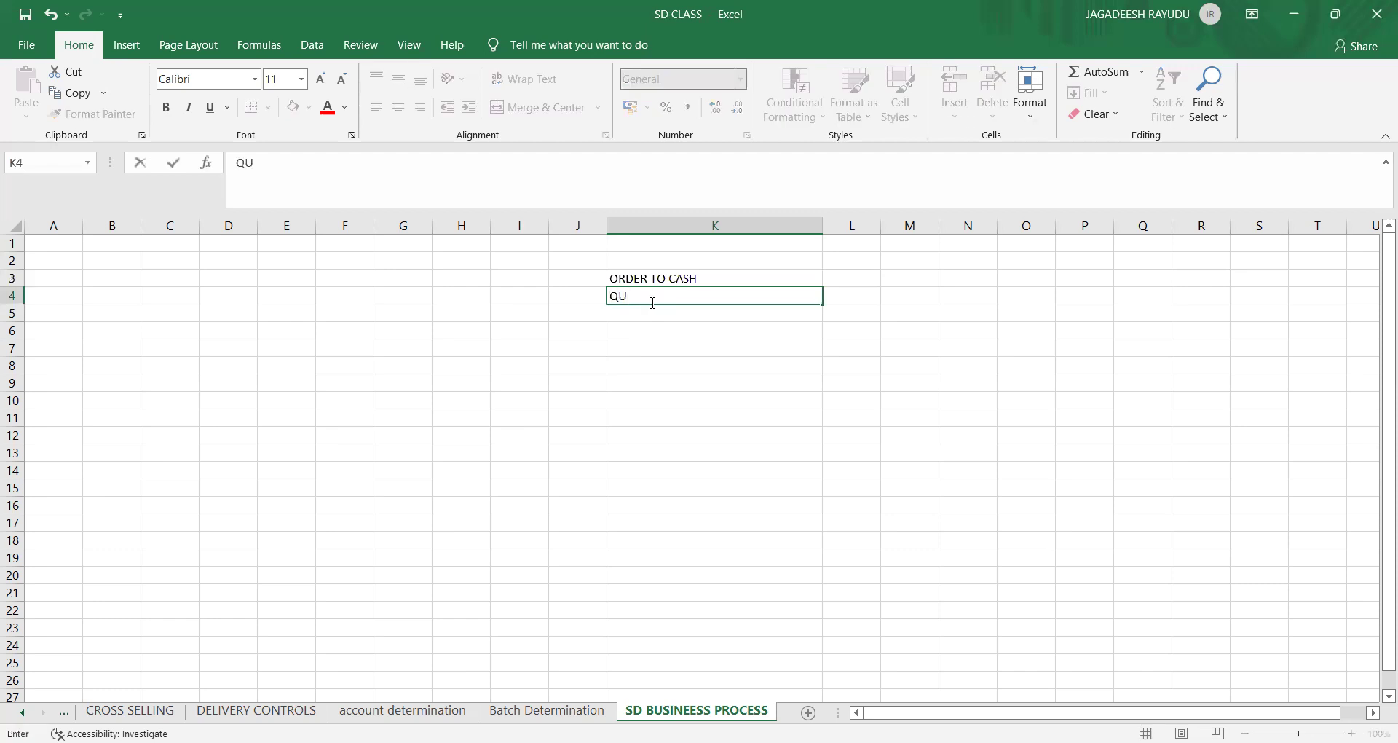
type("OTATION TO CASH")
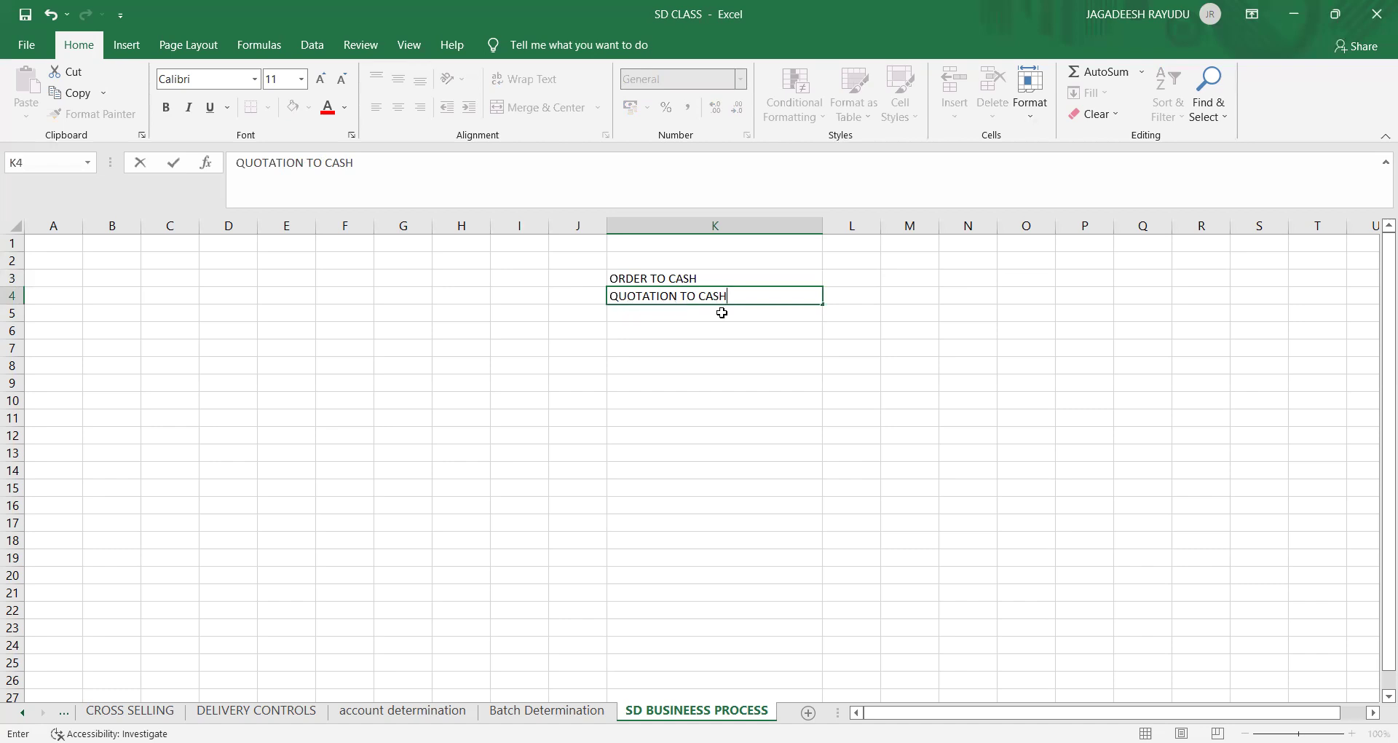
left_click(652, 331)
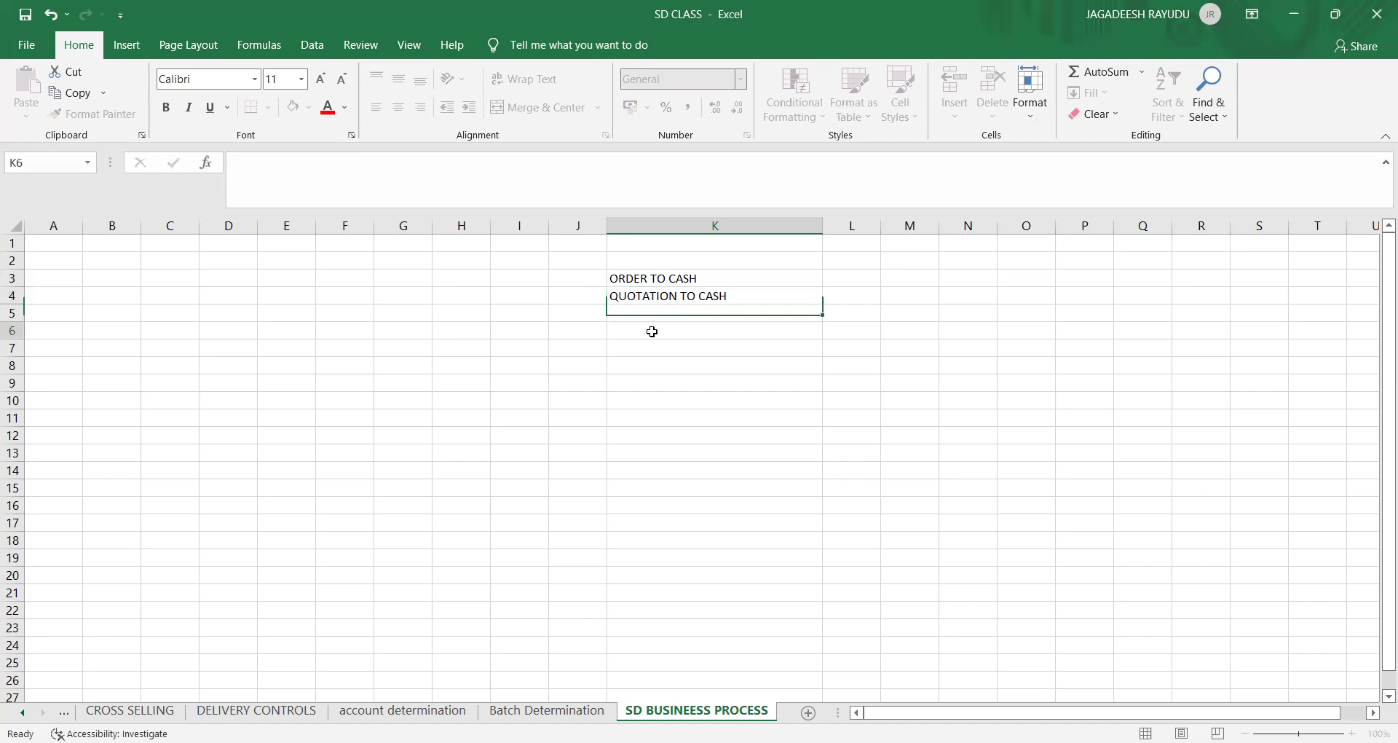
left_click(655, 296)
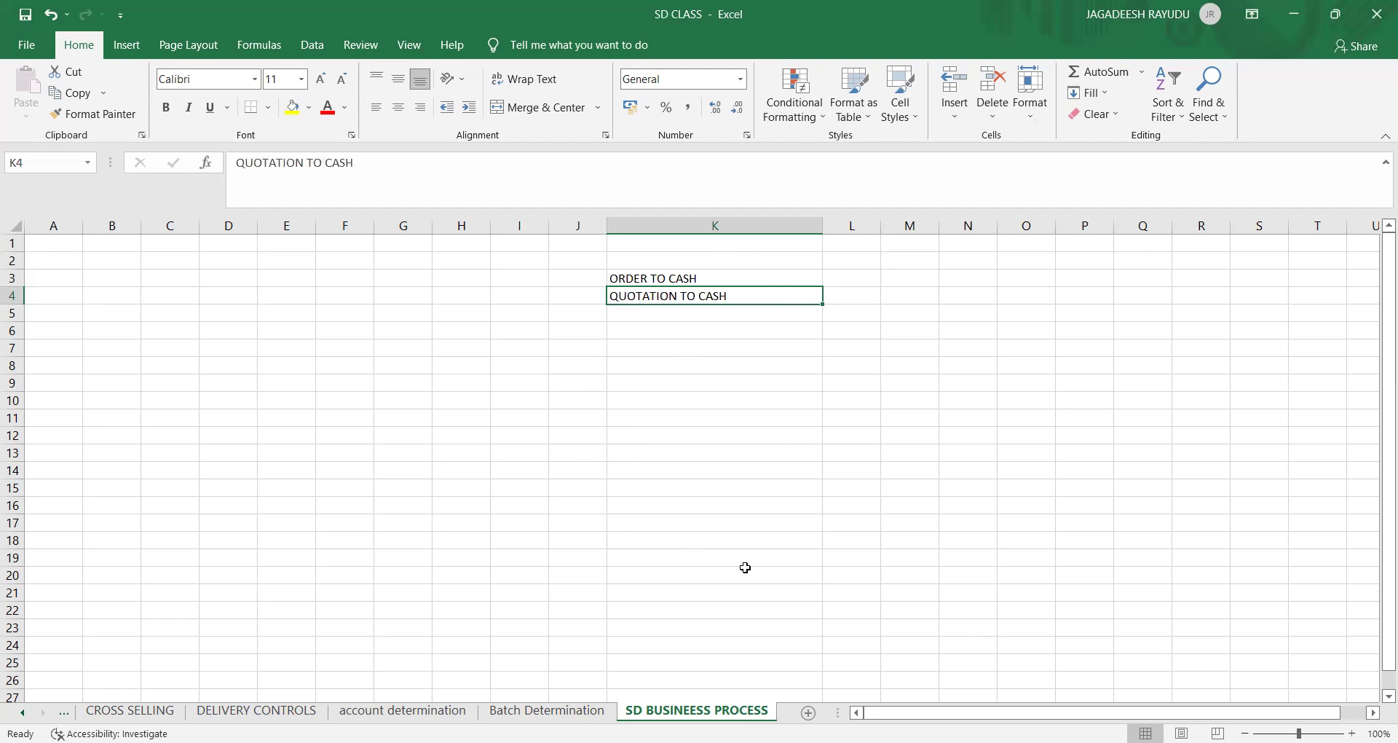
- Replace the text in cell K3 with CREDIT SALES and the text in cell K4 with QTC
left_click(699, 279)
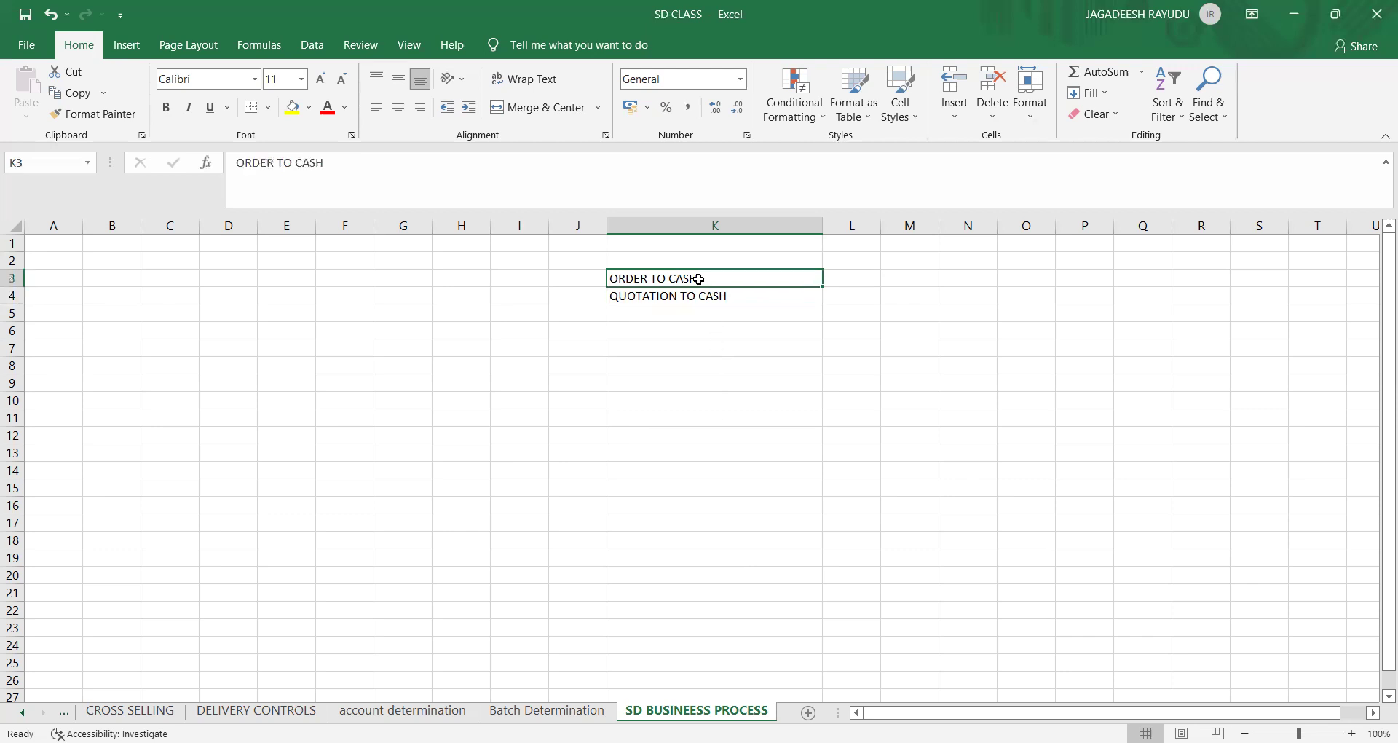
type("CREDIT SALES")
left_click(664, 297)
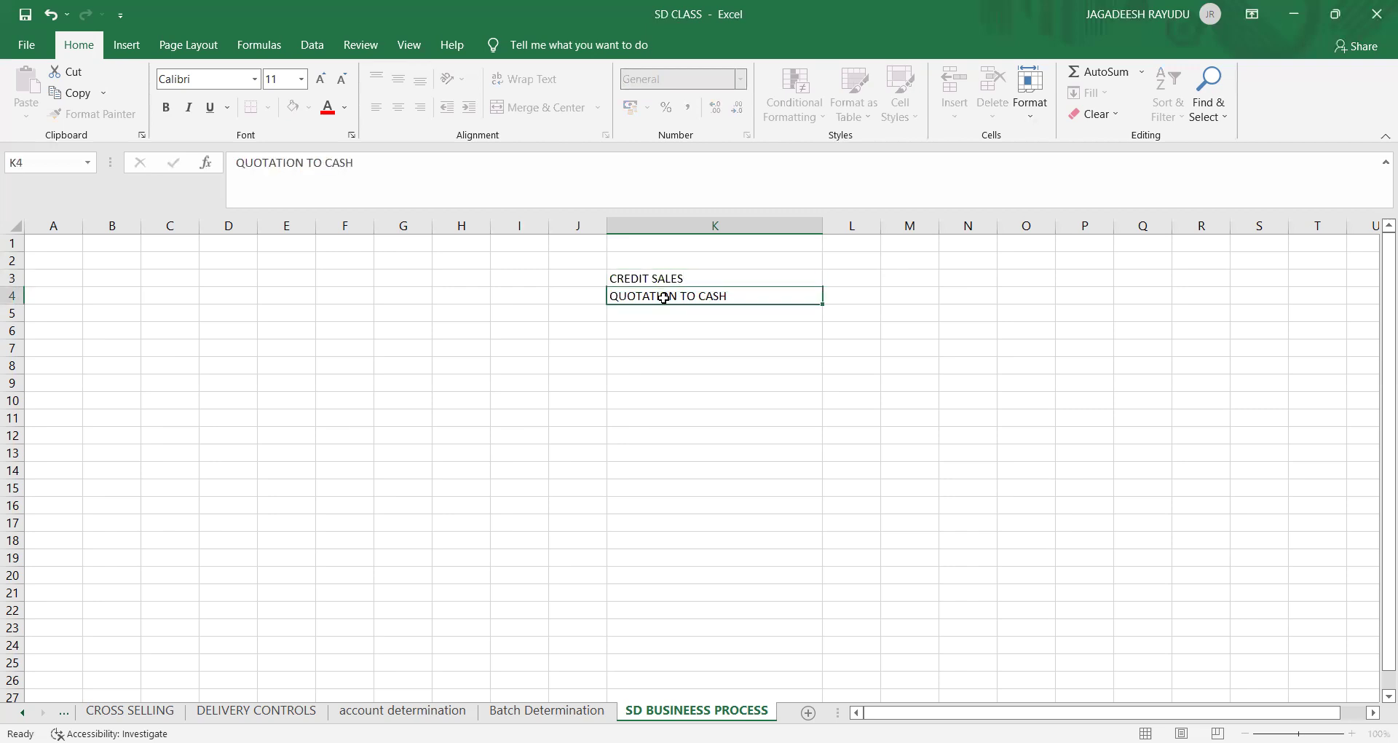
key("Delete")
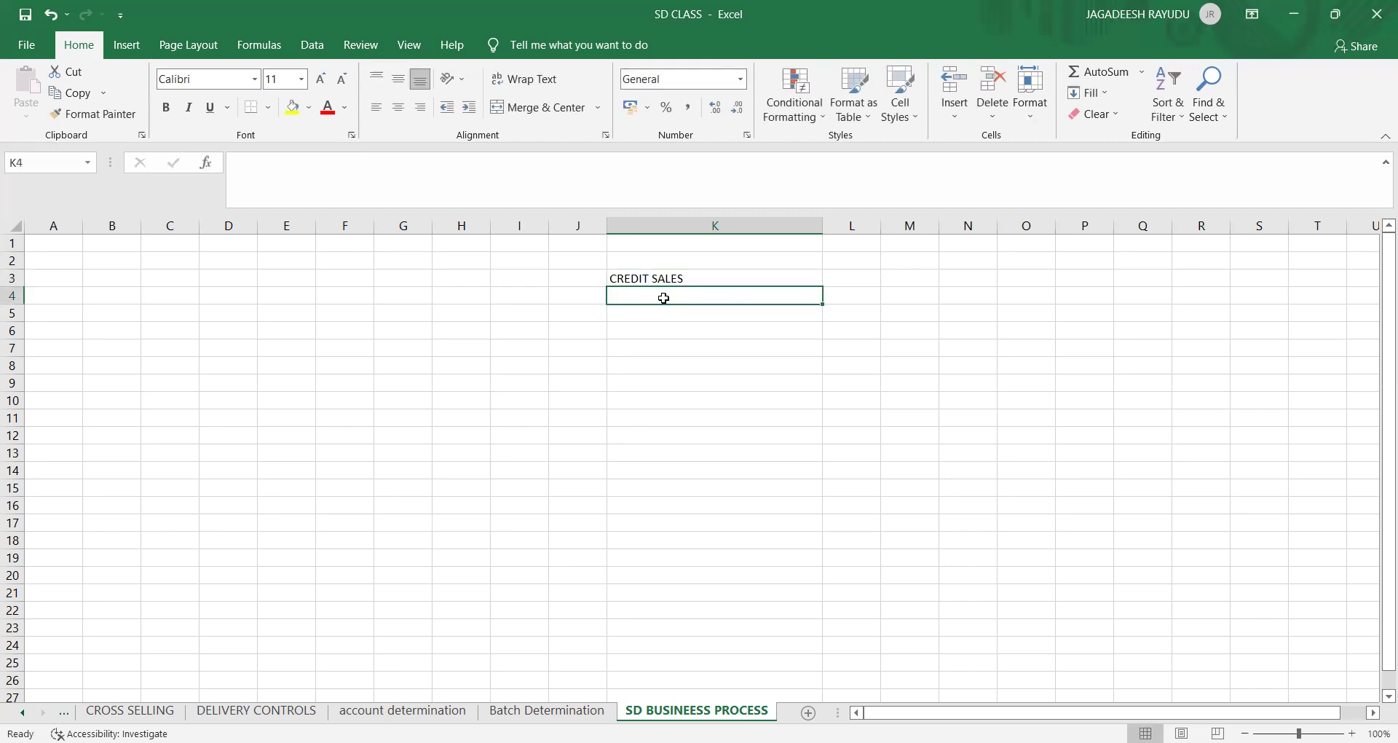
type("A")
key("BackSpace")
type("QTC")
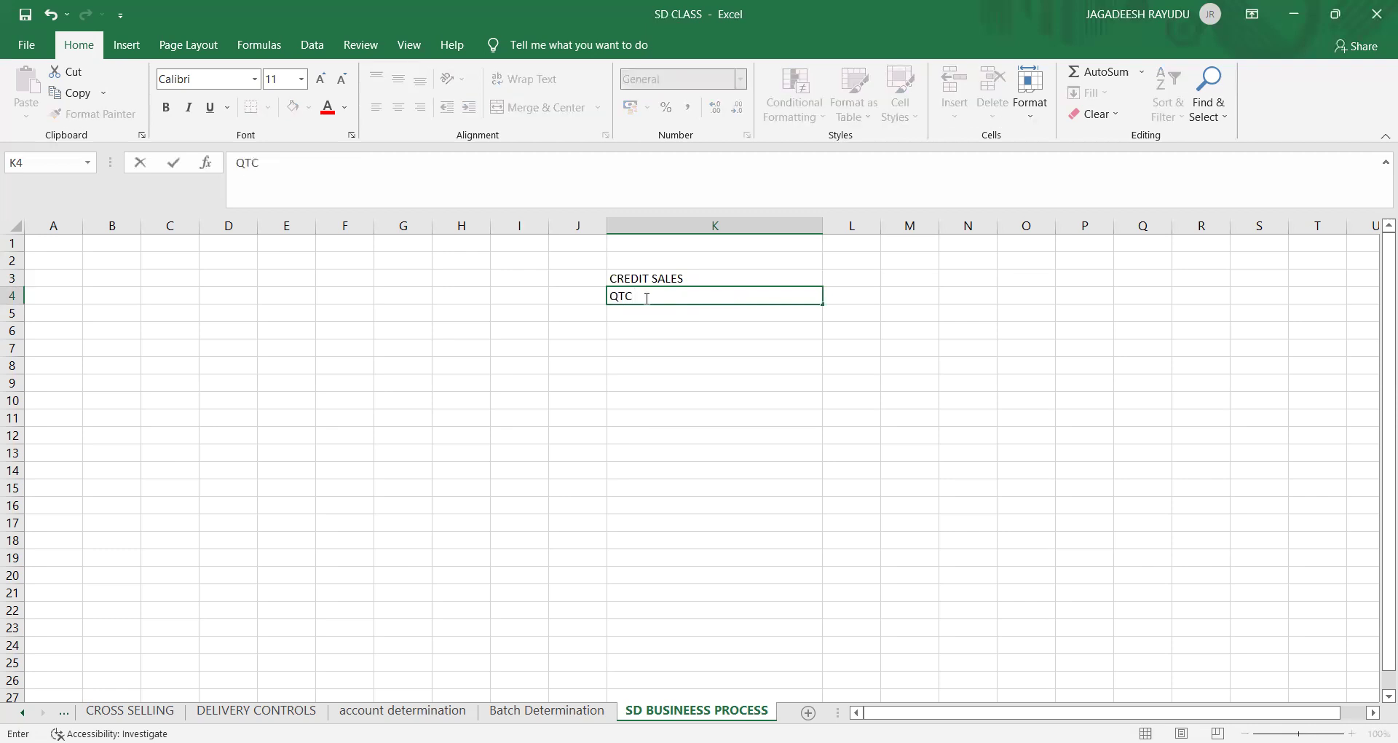
left_click(703, 277)
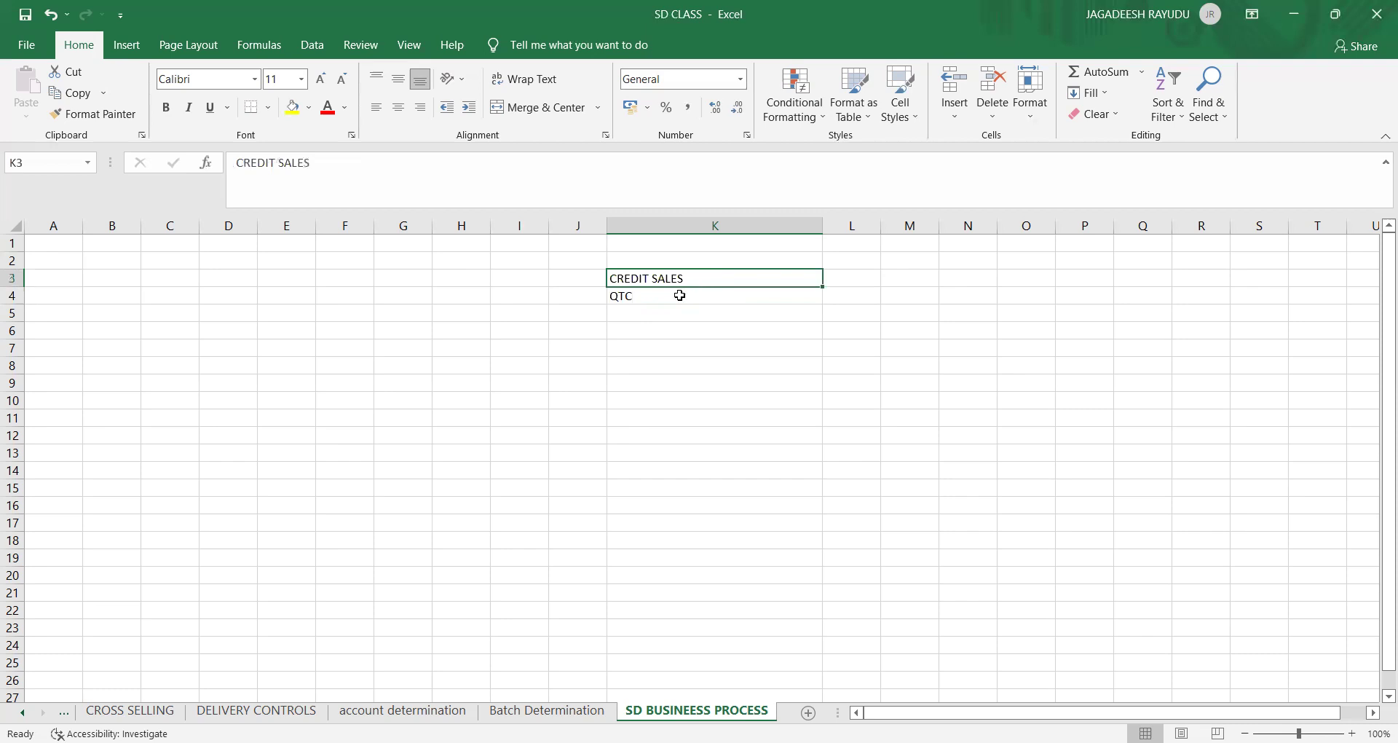
left_click(662, 307)
left_click(694, 278)
left_click(650, 310)
left_click(650, 295)
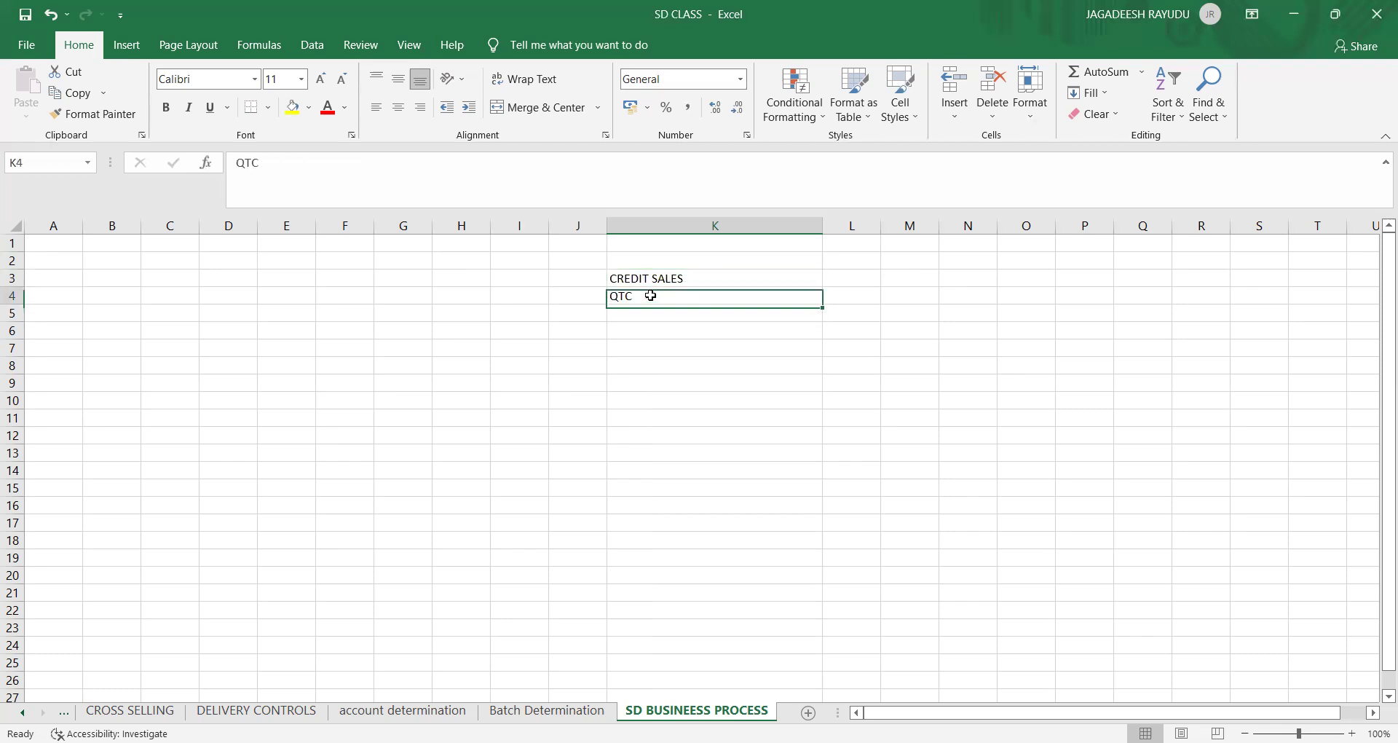
- Enter the process stages OR, DELIVERY, PGI and BILLING across cells M8 to P8
left_click(920, 360)
type("OR")
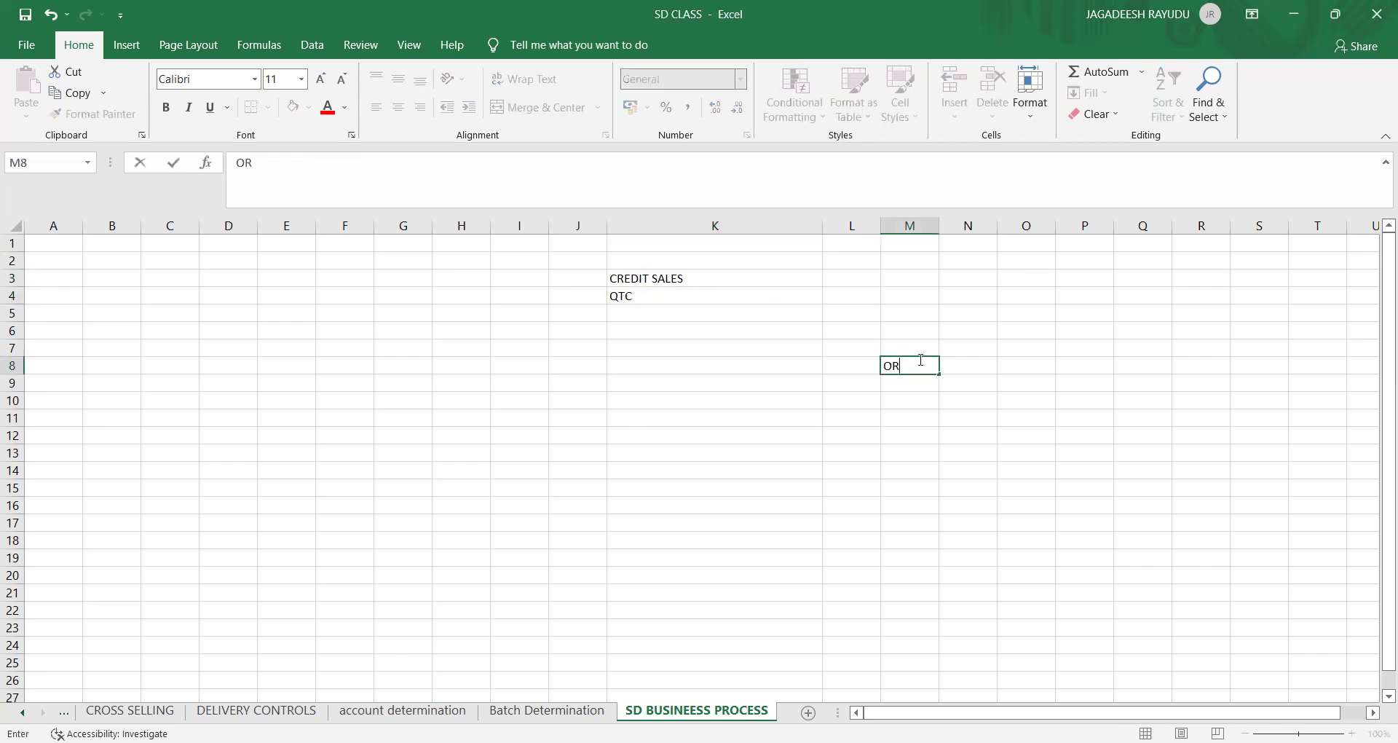
key("Tab")
type("DEL")
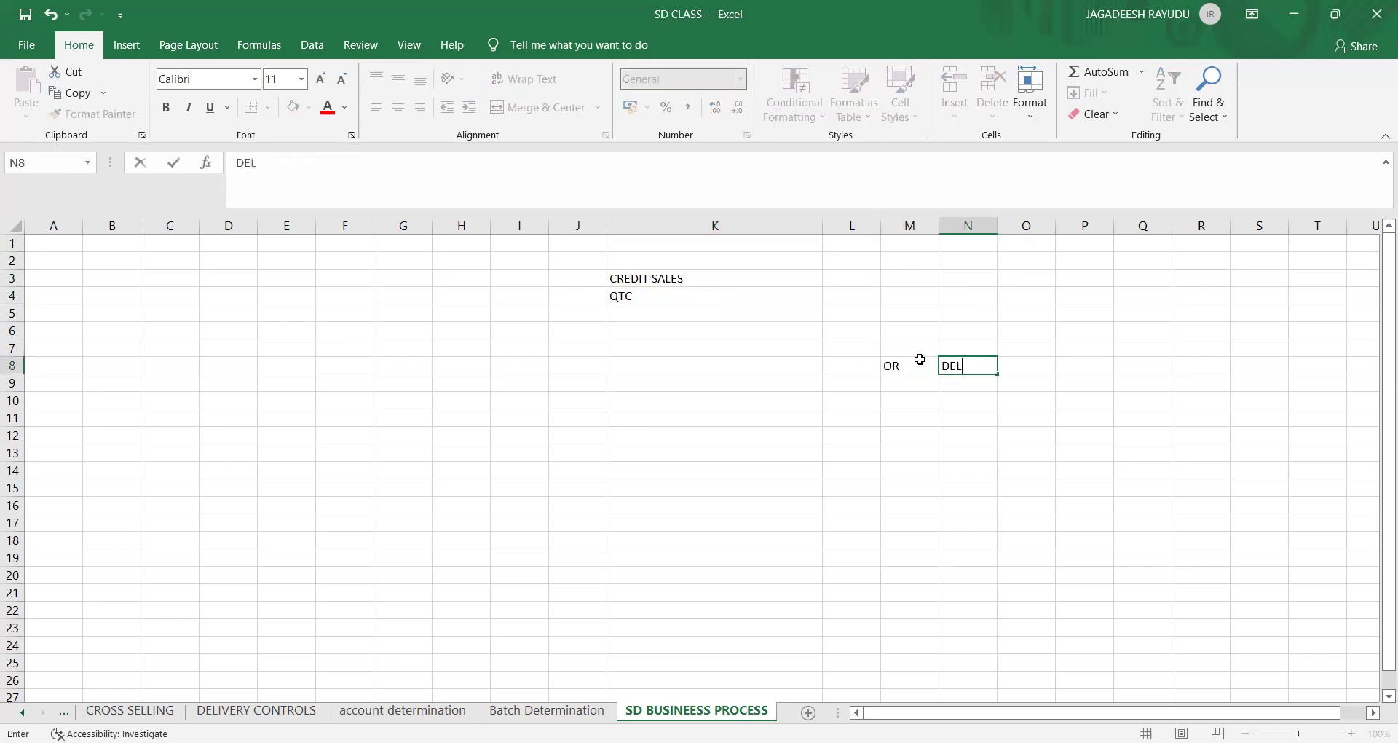
type("IVERY")
key("Tab")
type("PGI")
key("Tab")
type("BILLING")
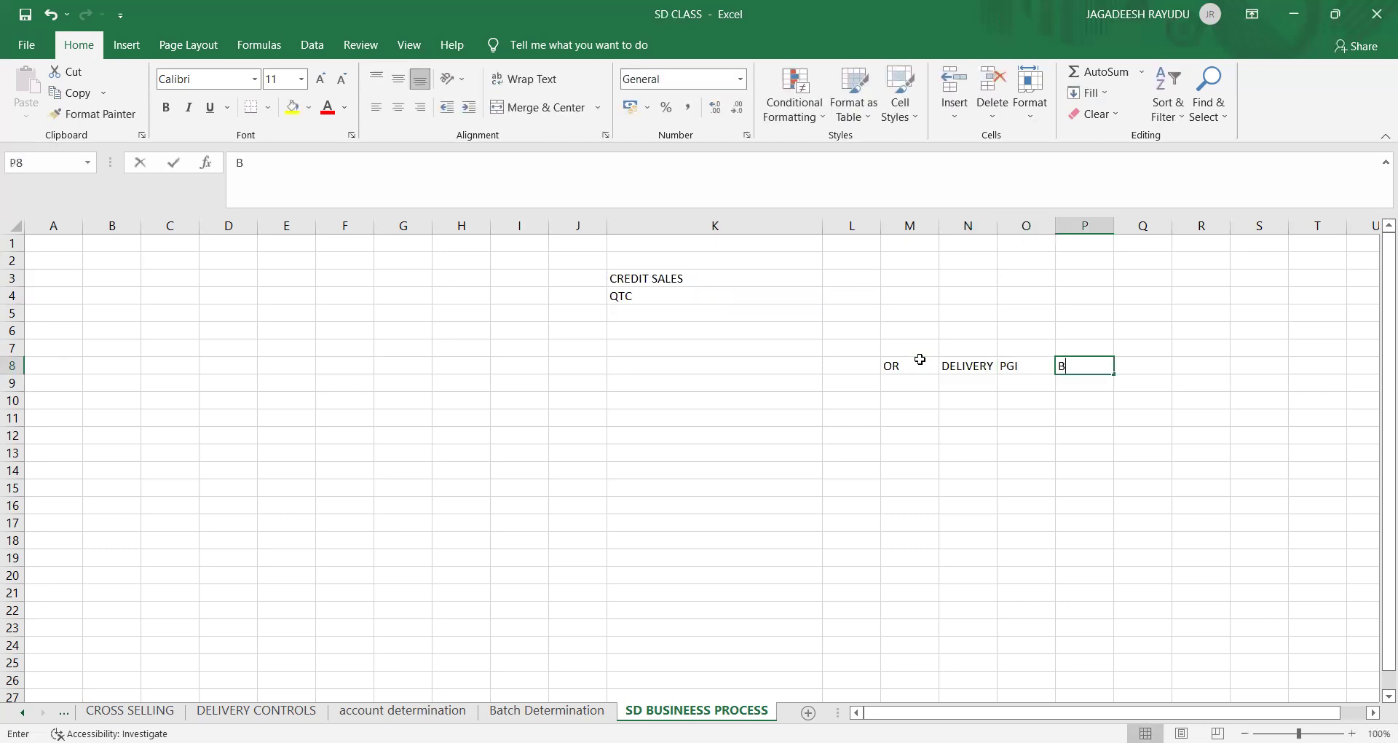
left_click(905, 383)
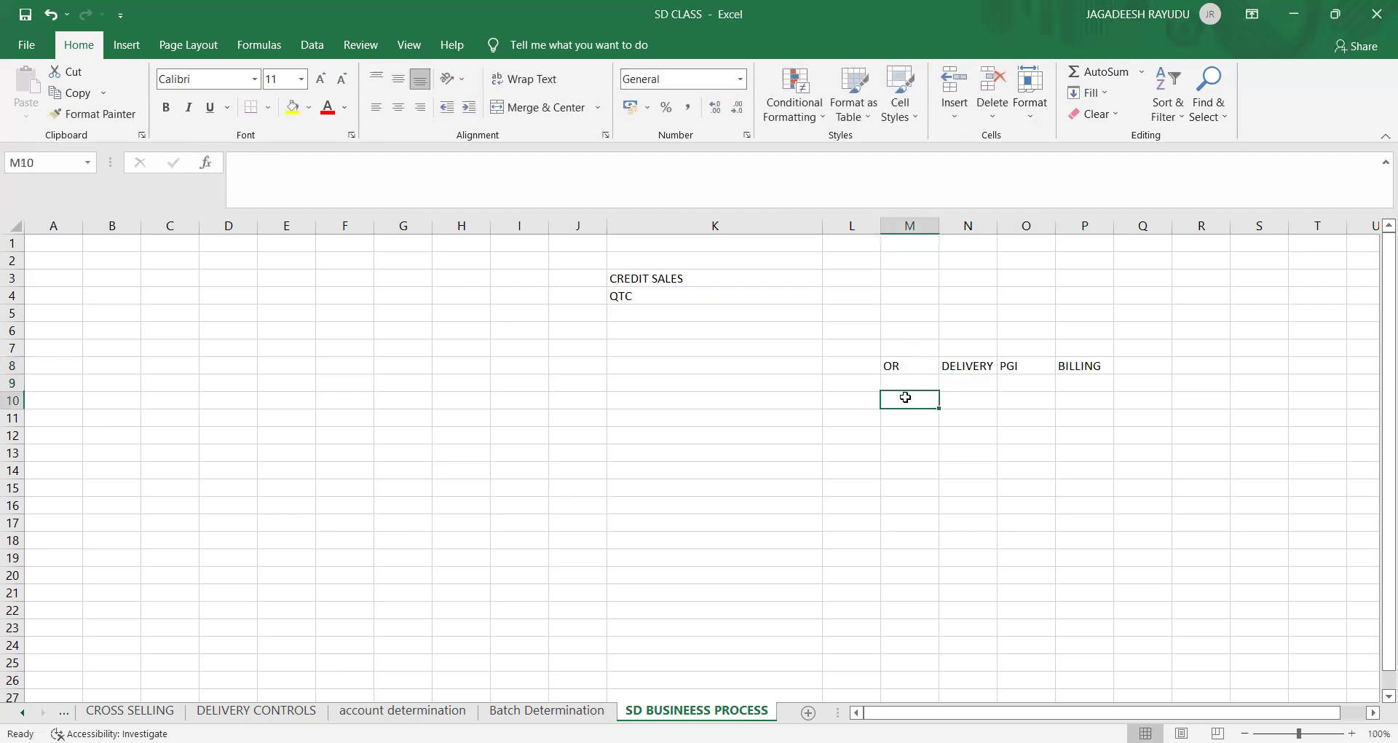
left_click(987, 378)
left_click(1026, 378)
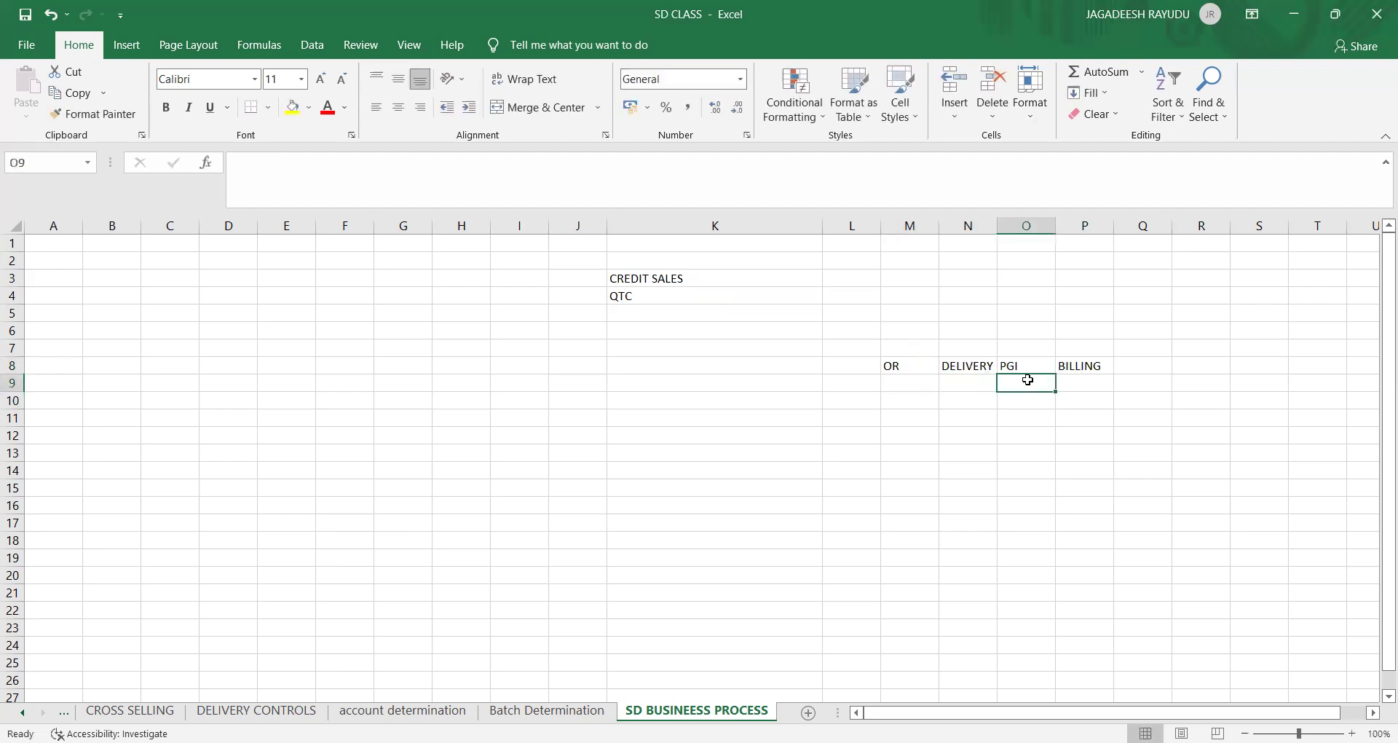
left_click(1092, 388)
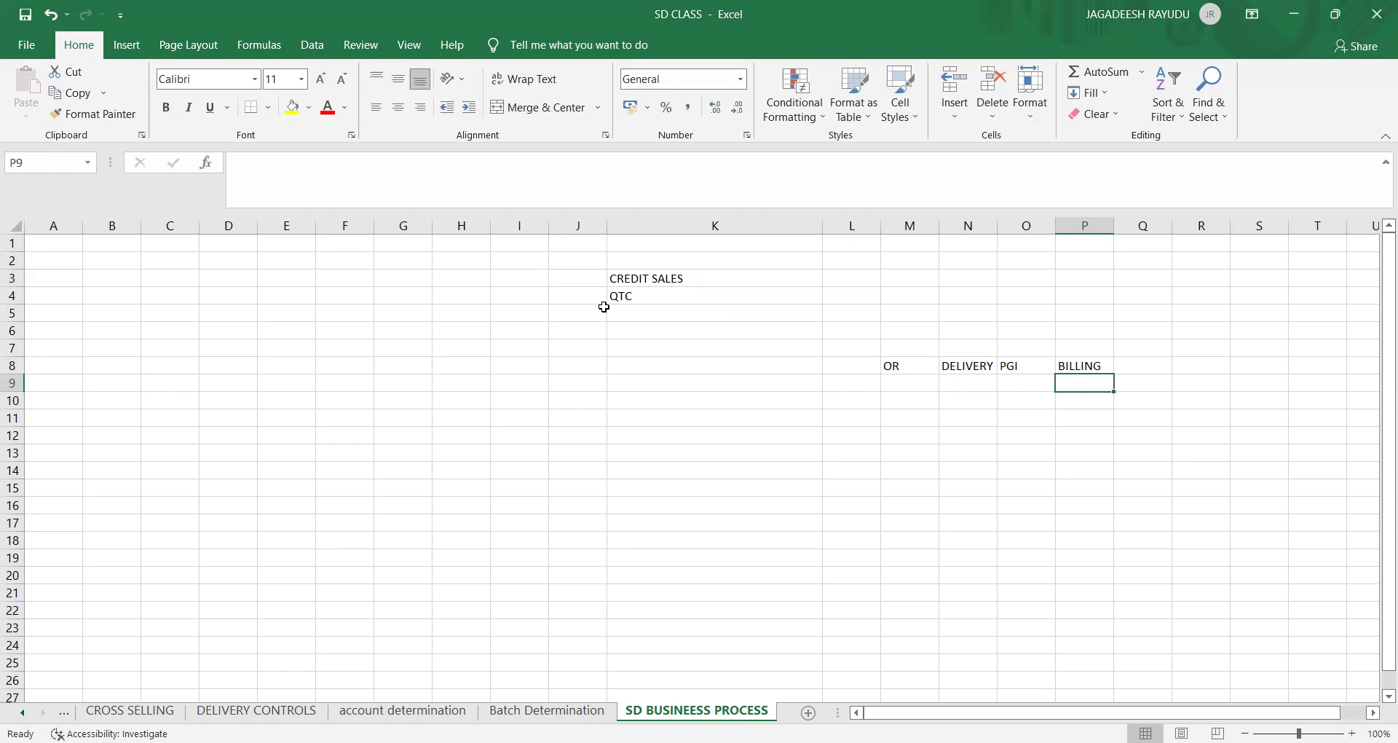
- Number the CREDIT SALES entry by entering 1) in cell J3
left_click(559, 281)
type("1")
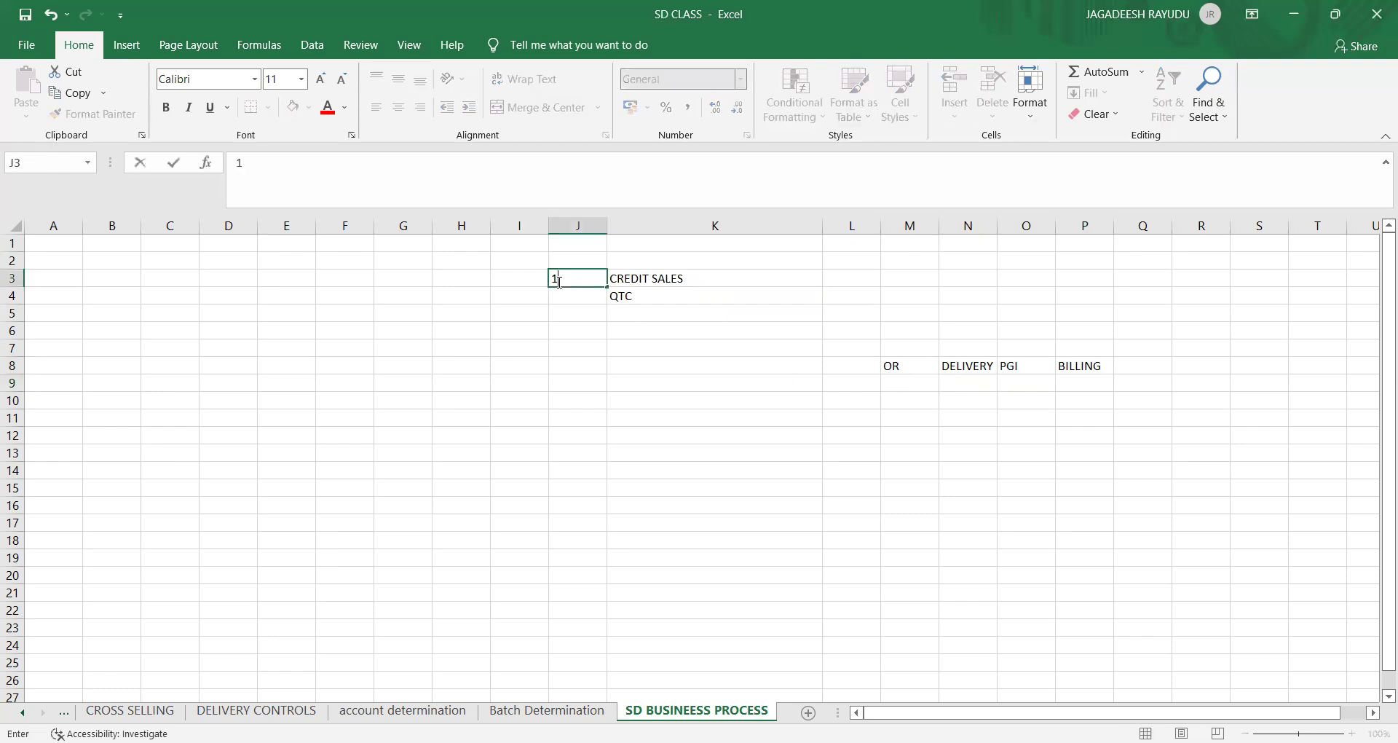
type(")")
- Switch to SAP and open sales order creation with transaction code /nva01
key("alt+Tab")
type("/NVA01")
key("Return")
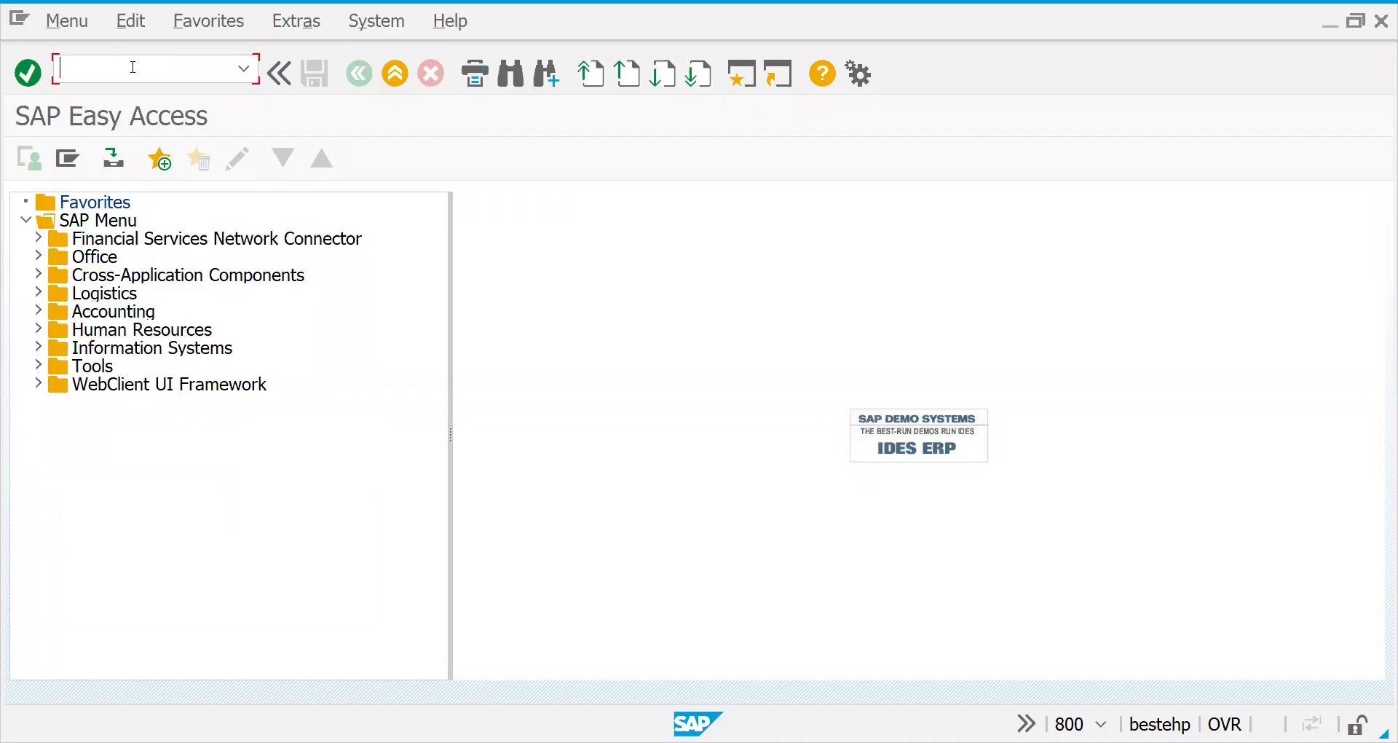
type("/nva01")
key("Return")
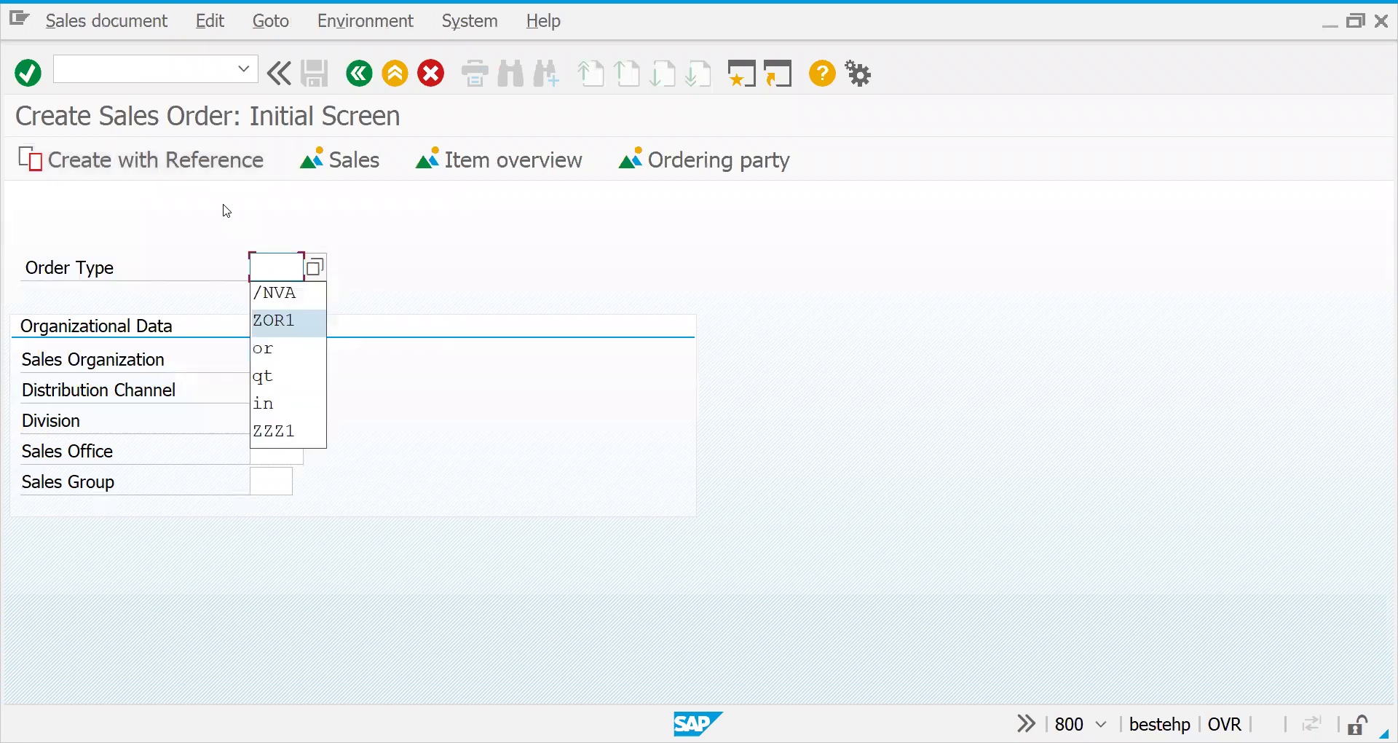
- Start a sales document with order type ZOR1, sales organization 2727, distribution channel 27 and division 27
key("Return")
key("Tab")
key("Down")
key("Return")
key("Tab")
key("Return")
key("Tab")
key("Down")
key("Return")
key("Return")
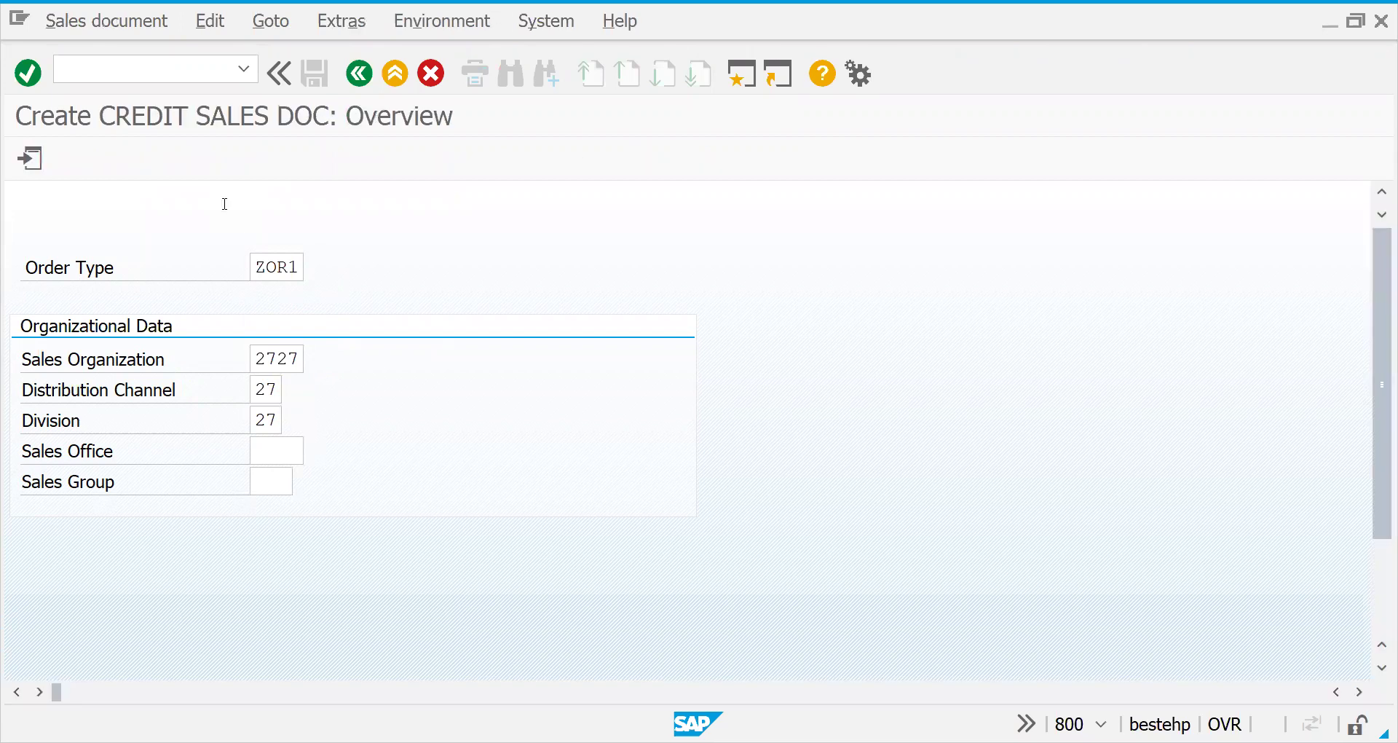
- Enter the sold-to party's customer number and material 50065717 in the first item line
key("ctrl+v")
key("Return")
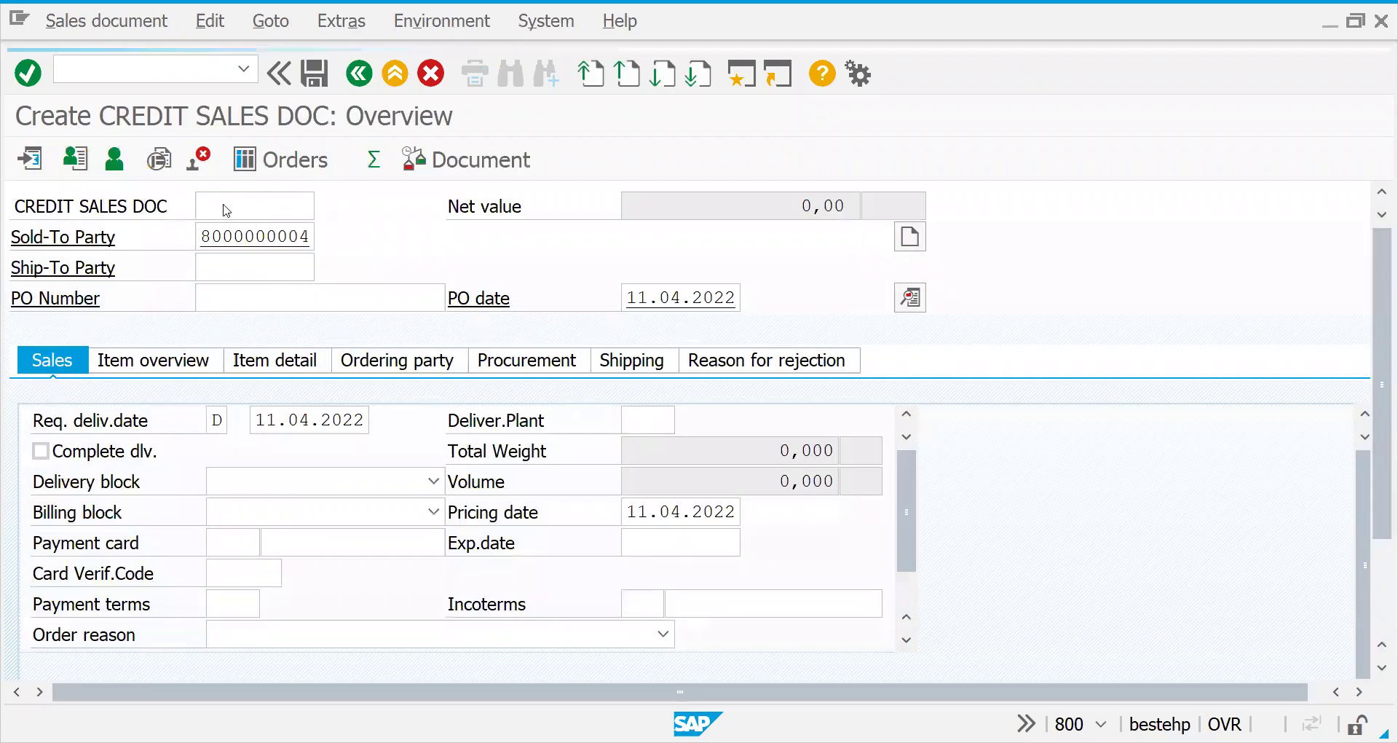
key("Down")
key("Return")
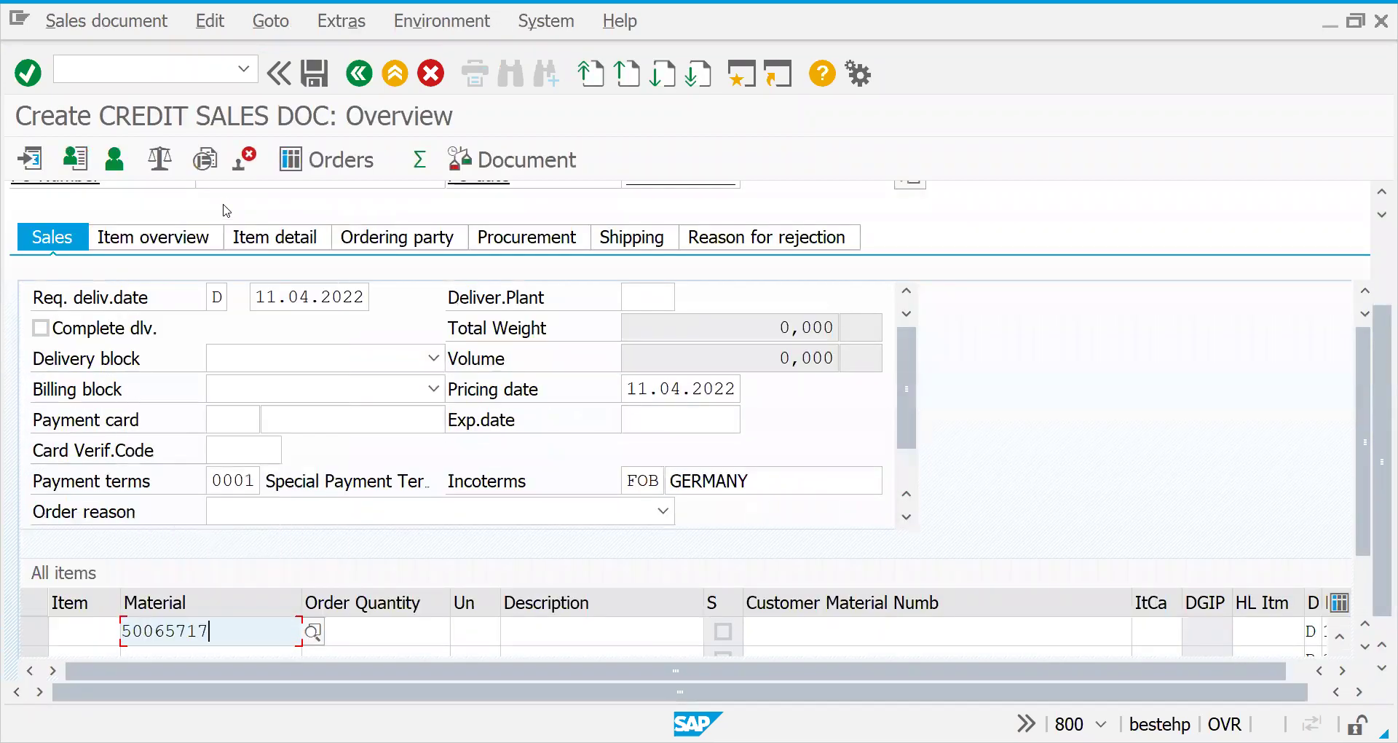
- Set the item's order quantity to 10 and accept the delivery proposal in the availability control
key("Tab")
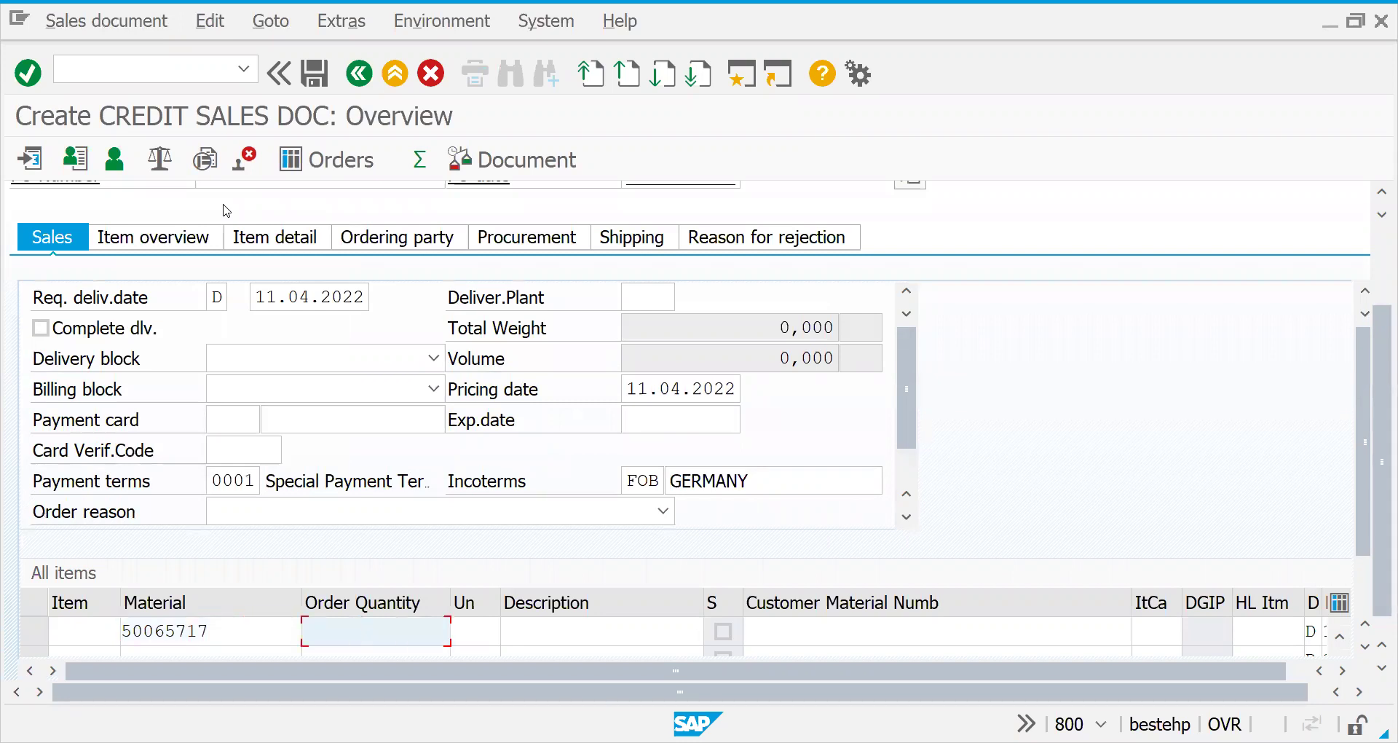
type("10")
key("Return")
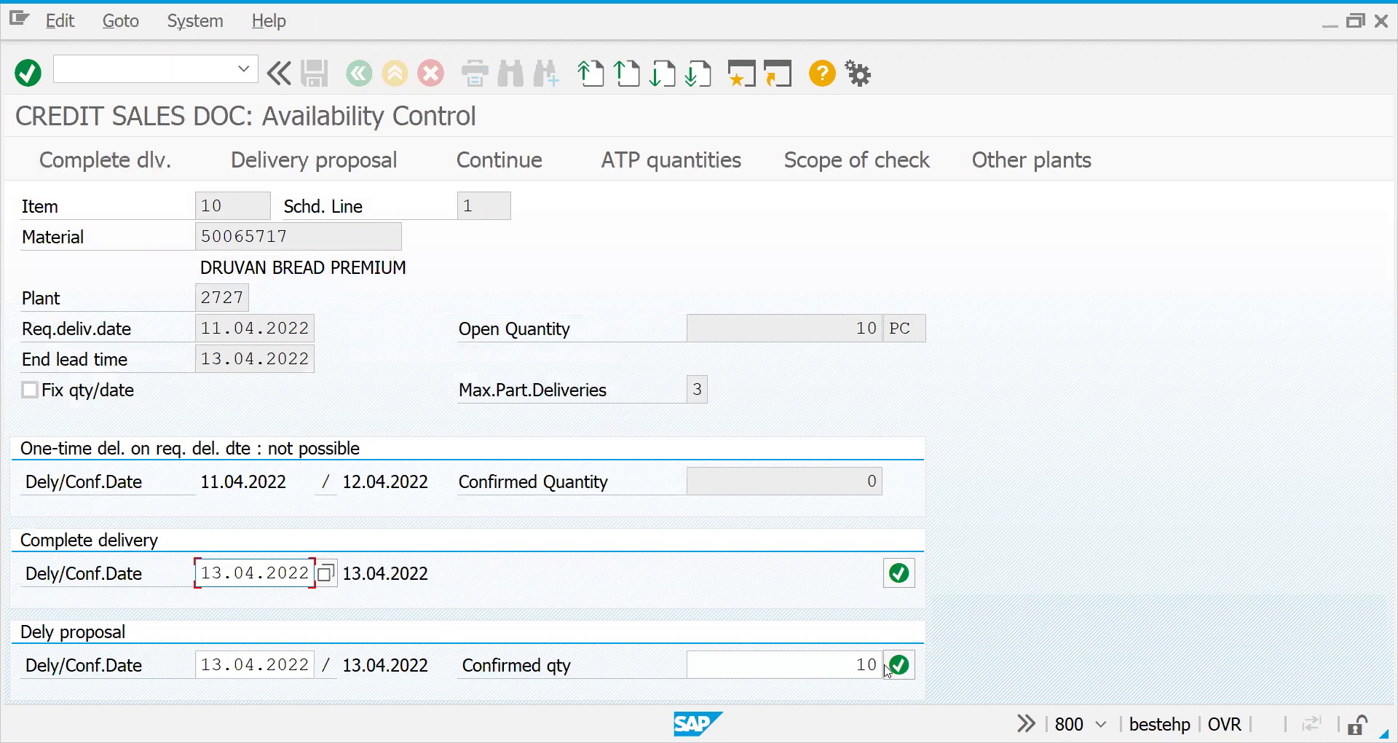
left_click(900, 665)
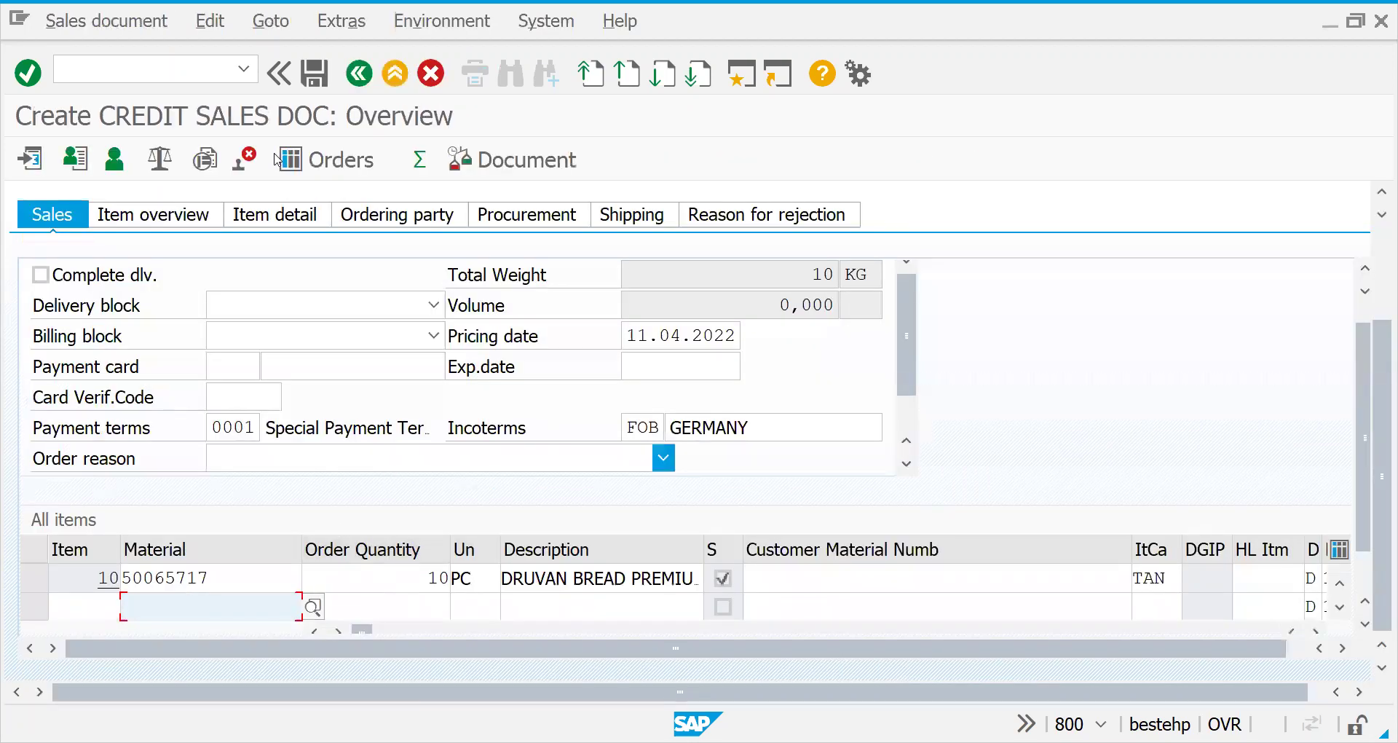
- Open the stock overview in a separate session with transaction code /ommbe
left_click(152, 70)
type("/ommbe")
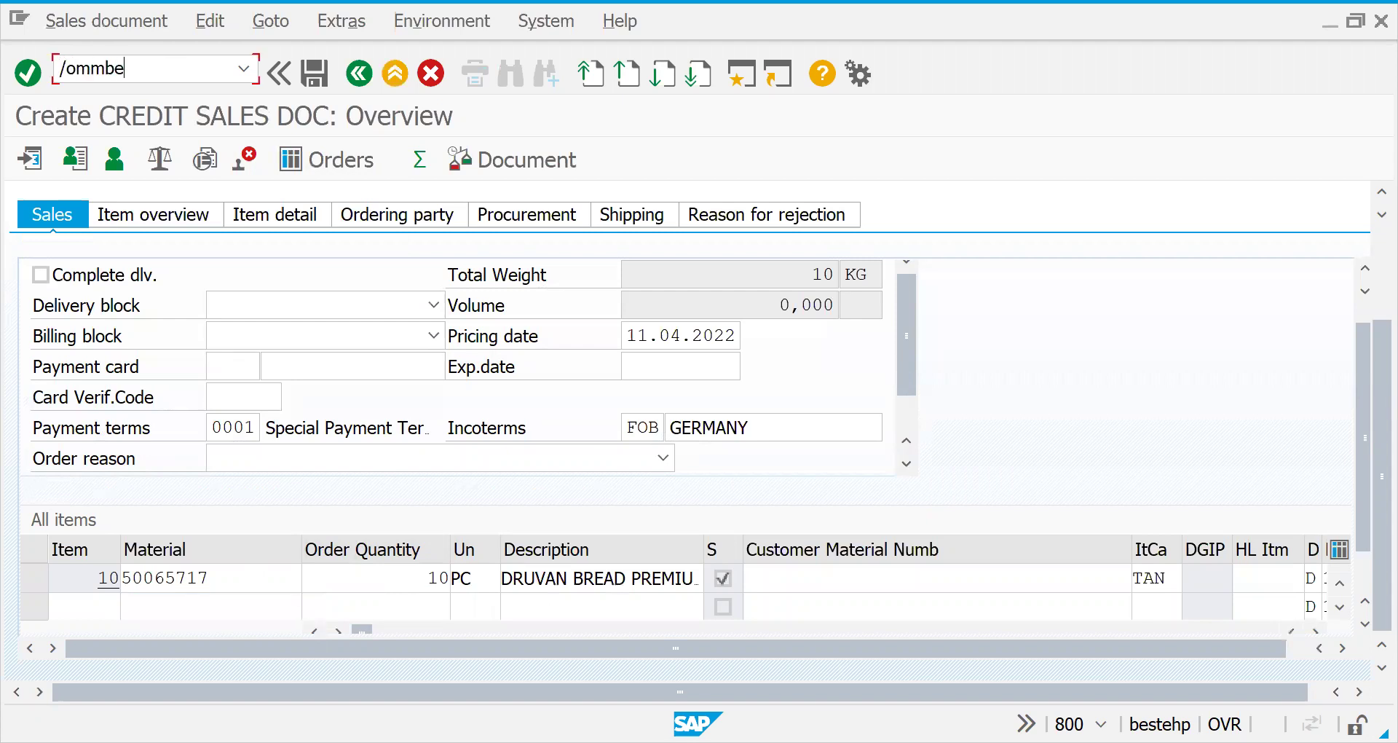
key("Return")
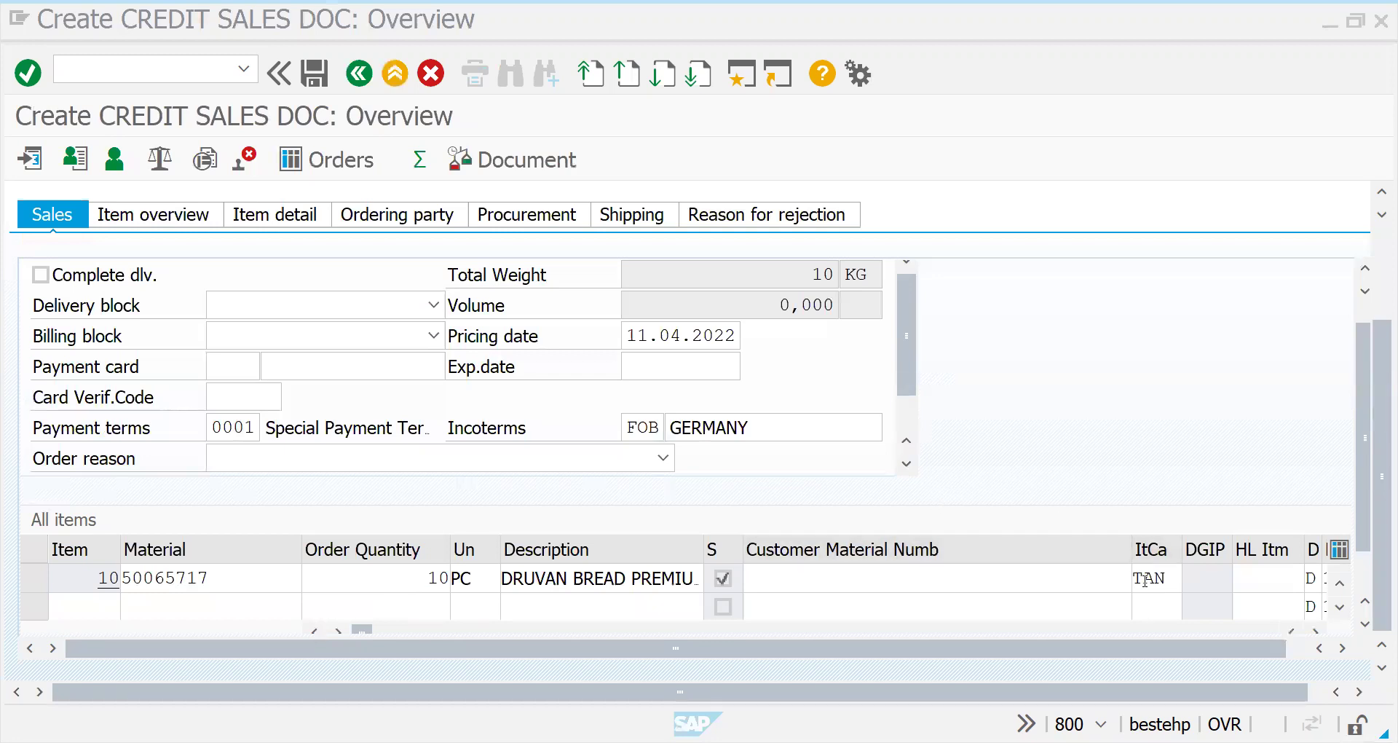
- Open the item data of the ordered material and examine its schedule lines
double_click(357, 588)
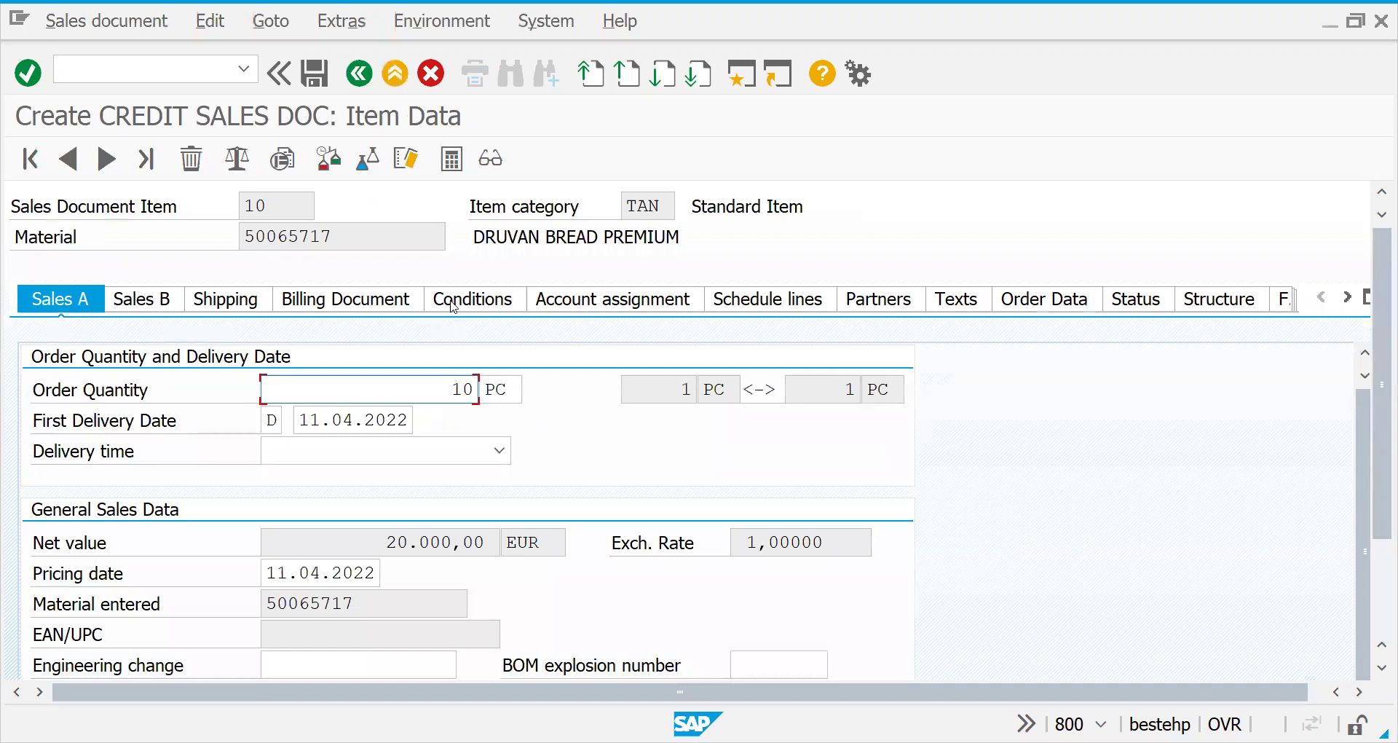
left_click(730, 305)
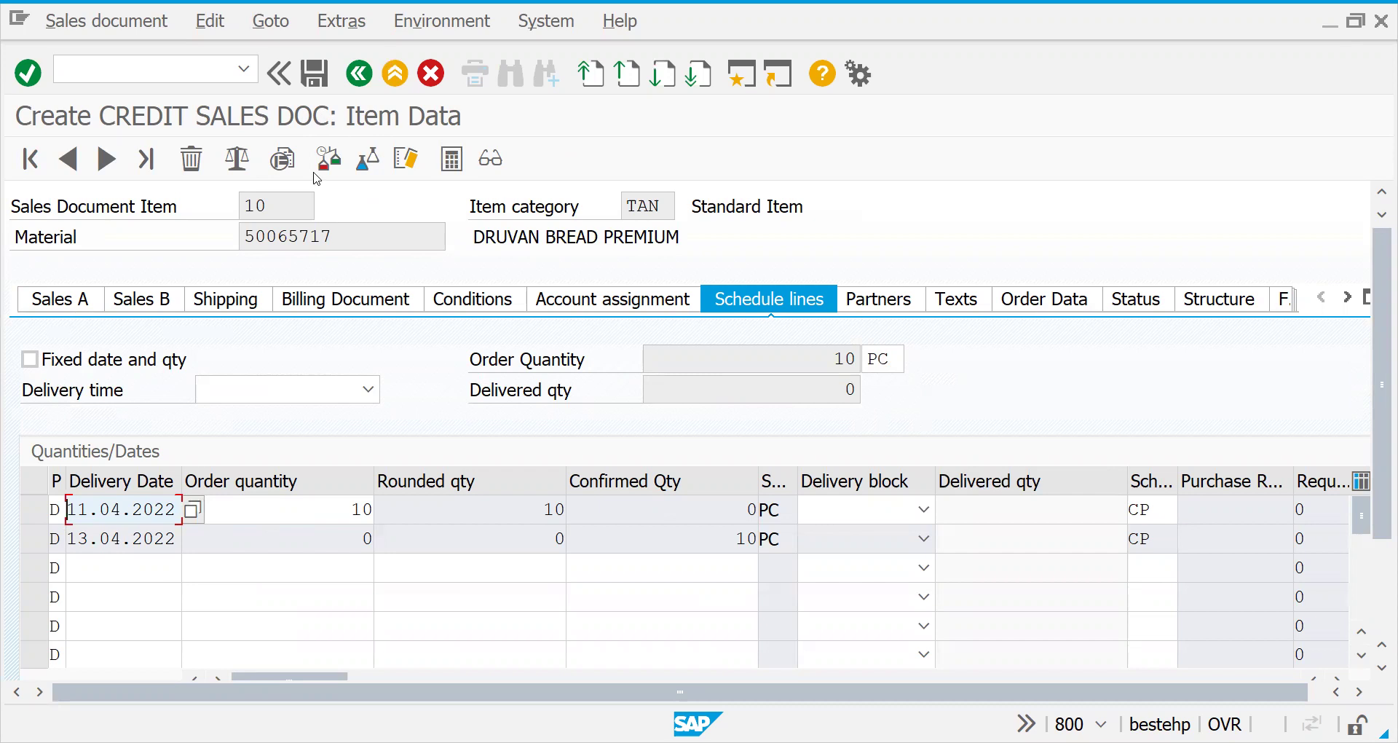
- Proceed from the sales order directly to delivery and create its outbound delivery from shipping point 2727
left_click(132, 28)
left_click(119, 228)
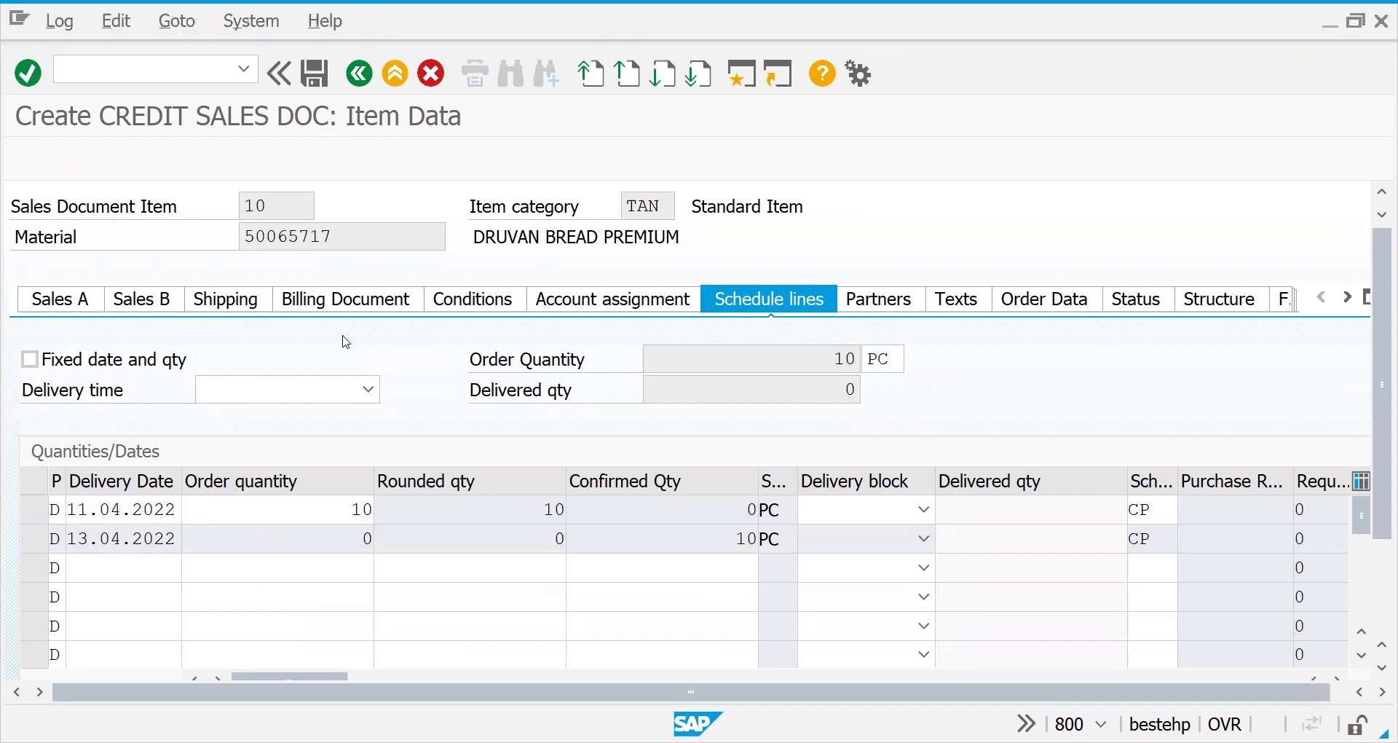
left_click(359, 73)
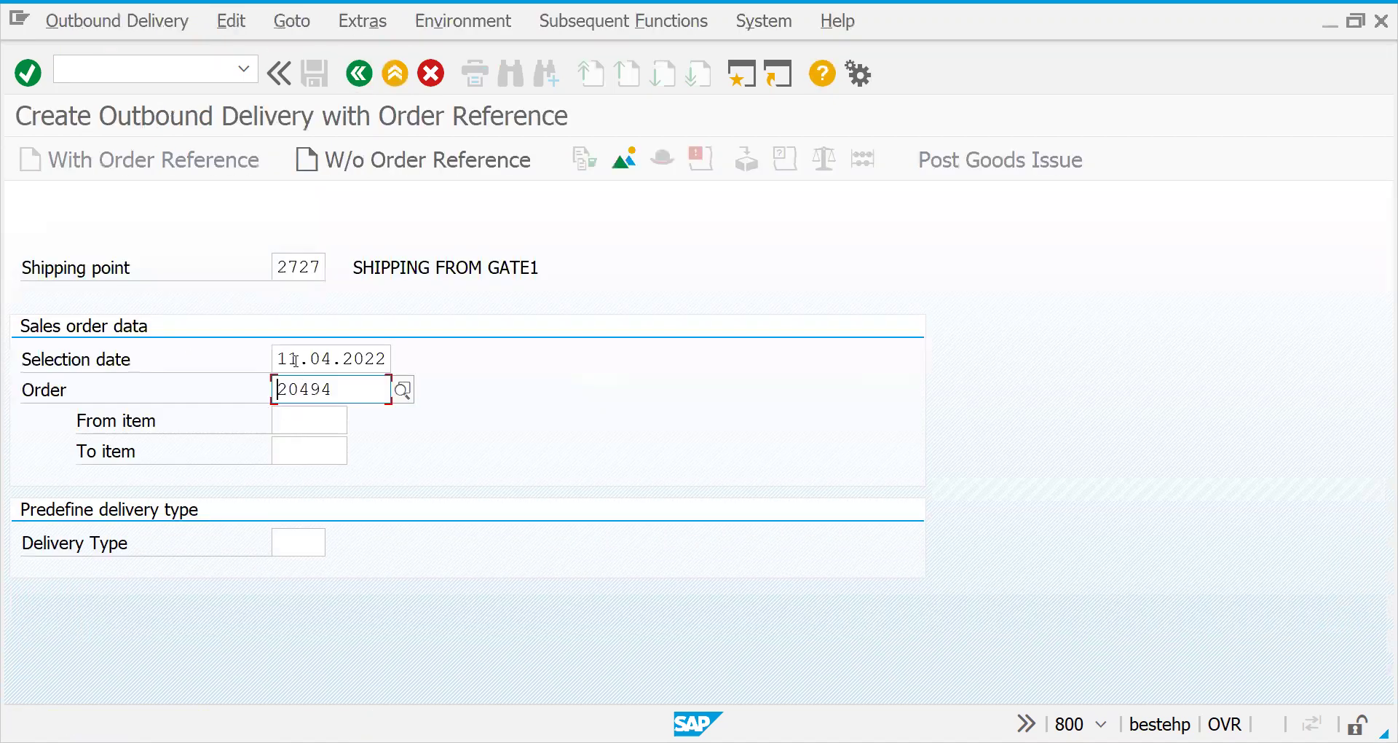
left_click(289, 357)
key("Return")
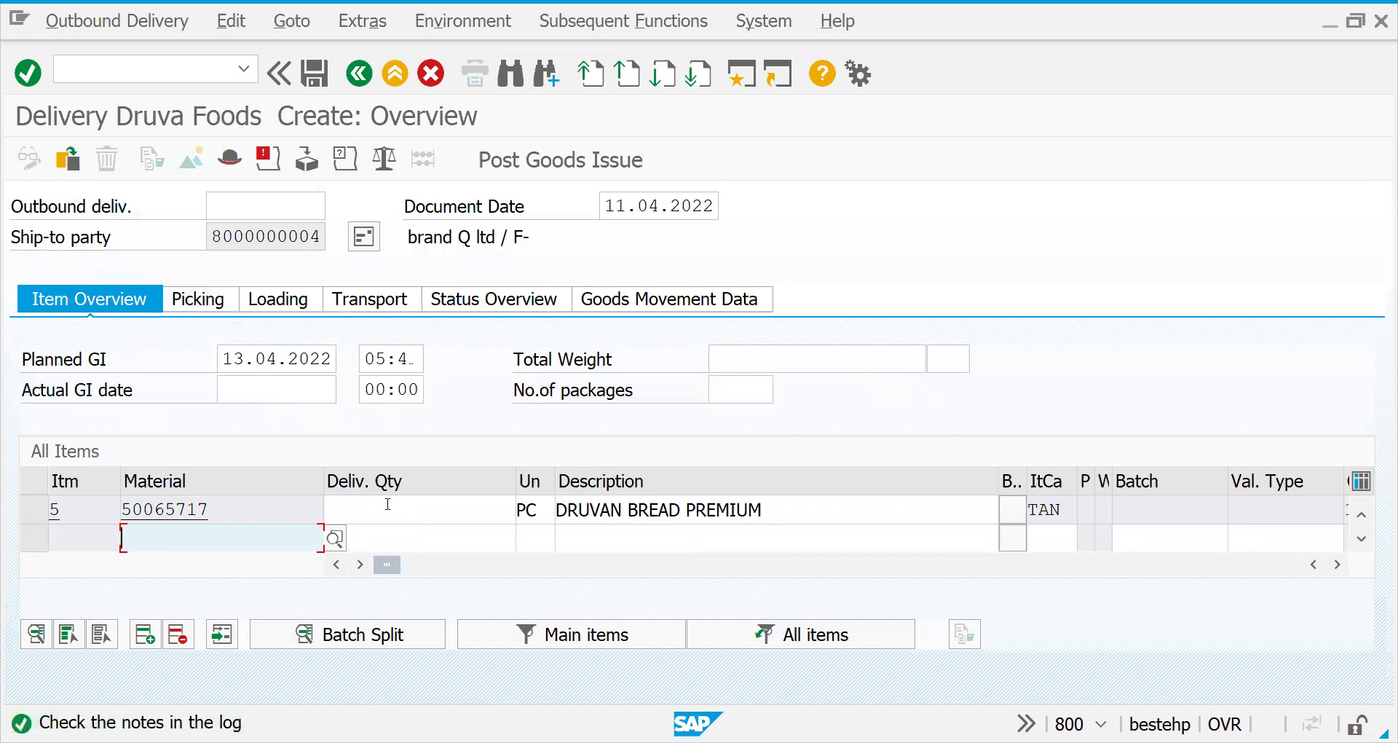
- Copy the delivery item's material number and enter it as the material in the stock overview, transaction /nmmbe
left_click(388, 504)
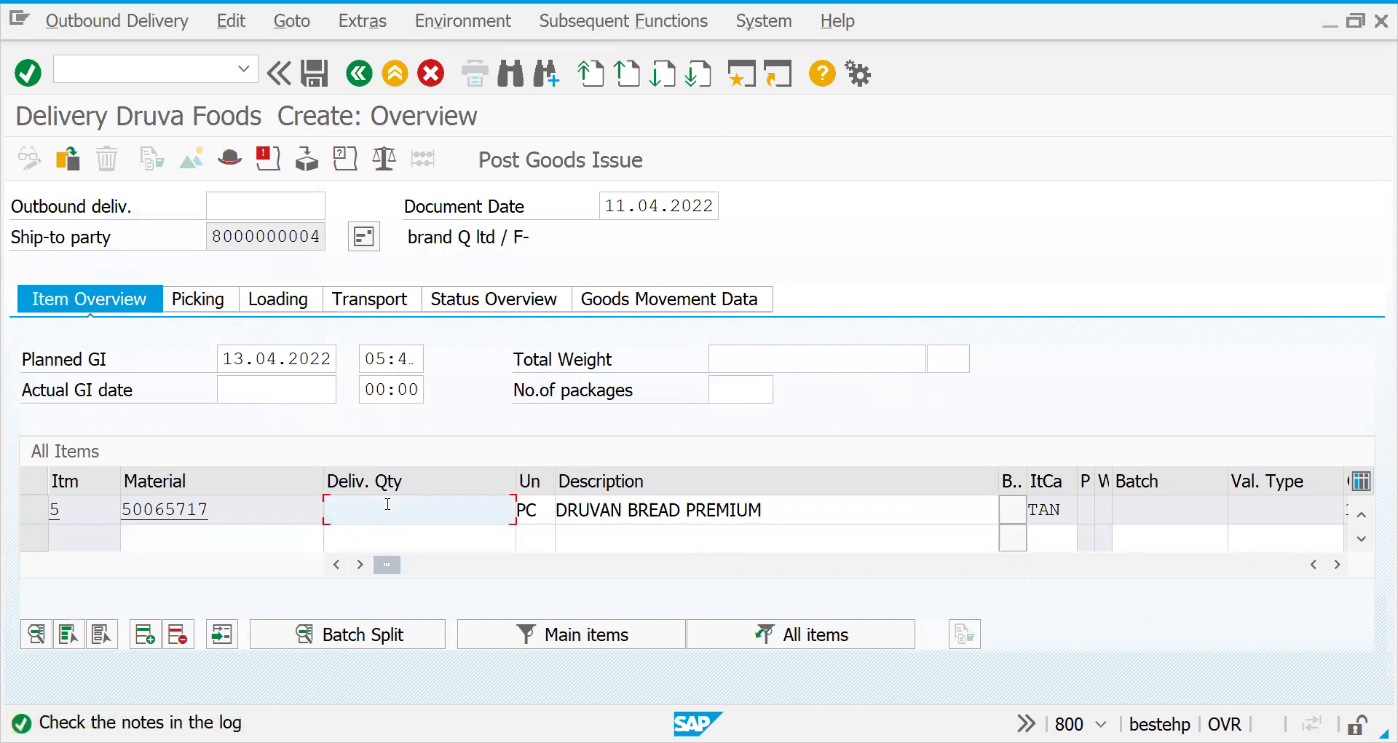
left_click_drag(242, 515, 54, 497)
key("ctrl+c")
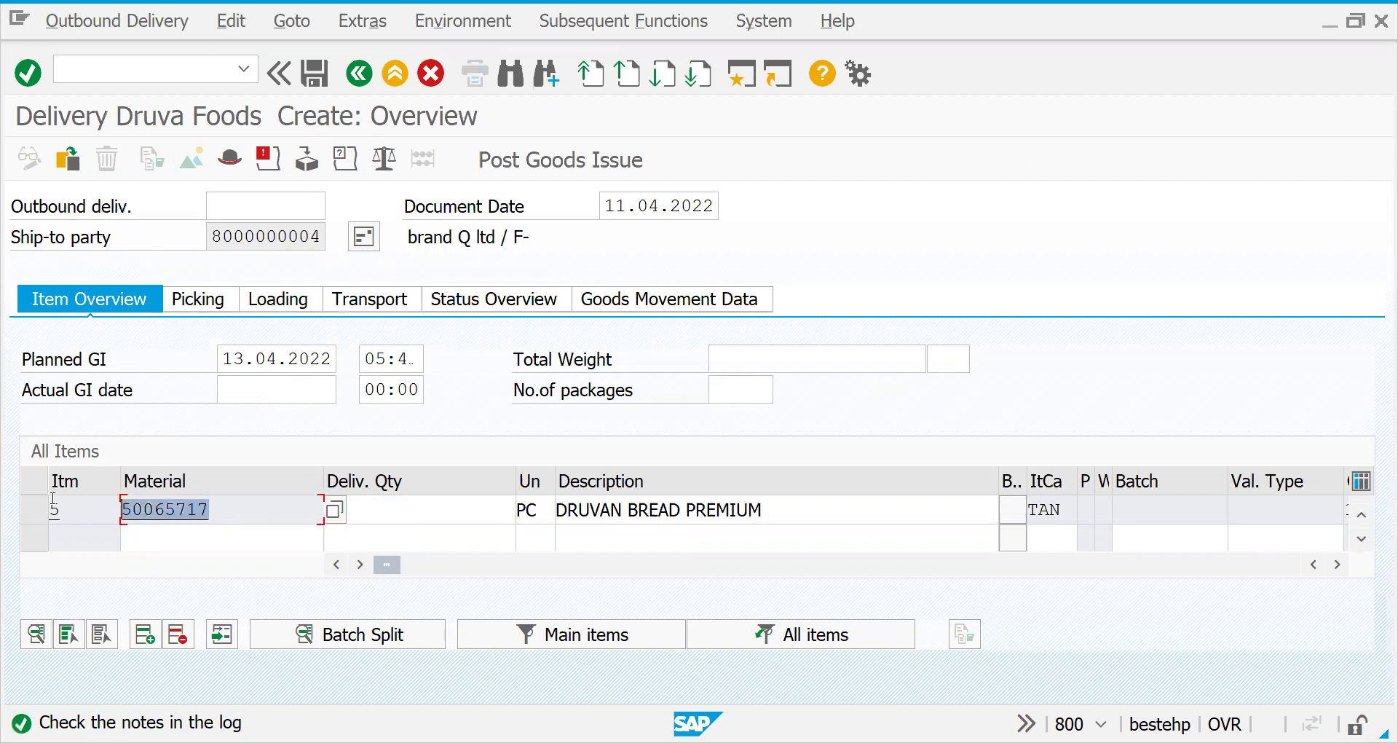
left_click(102, 73)
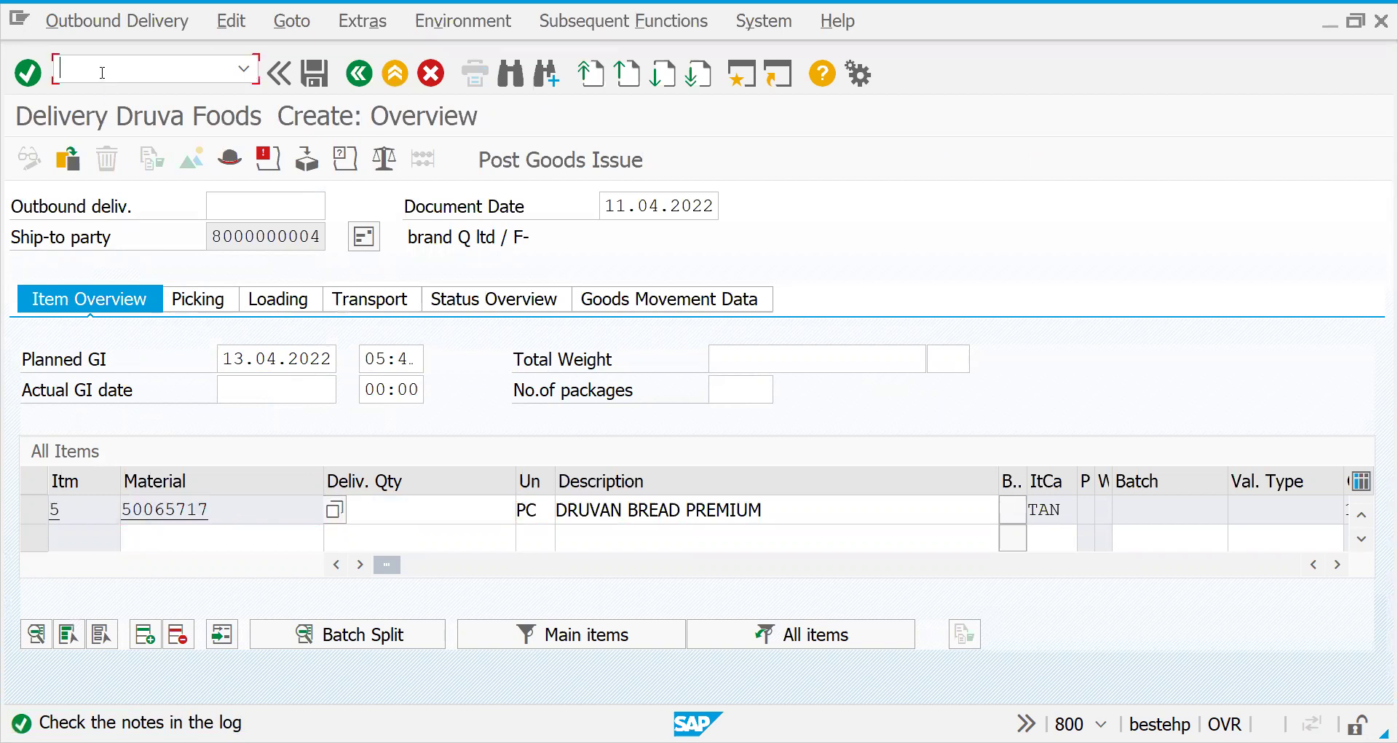
type("/nmmbe")
key("Return")
key("ctrl+v")
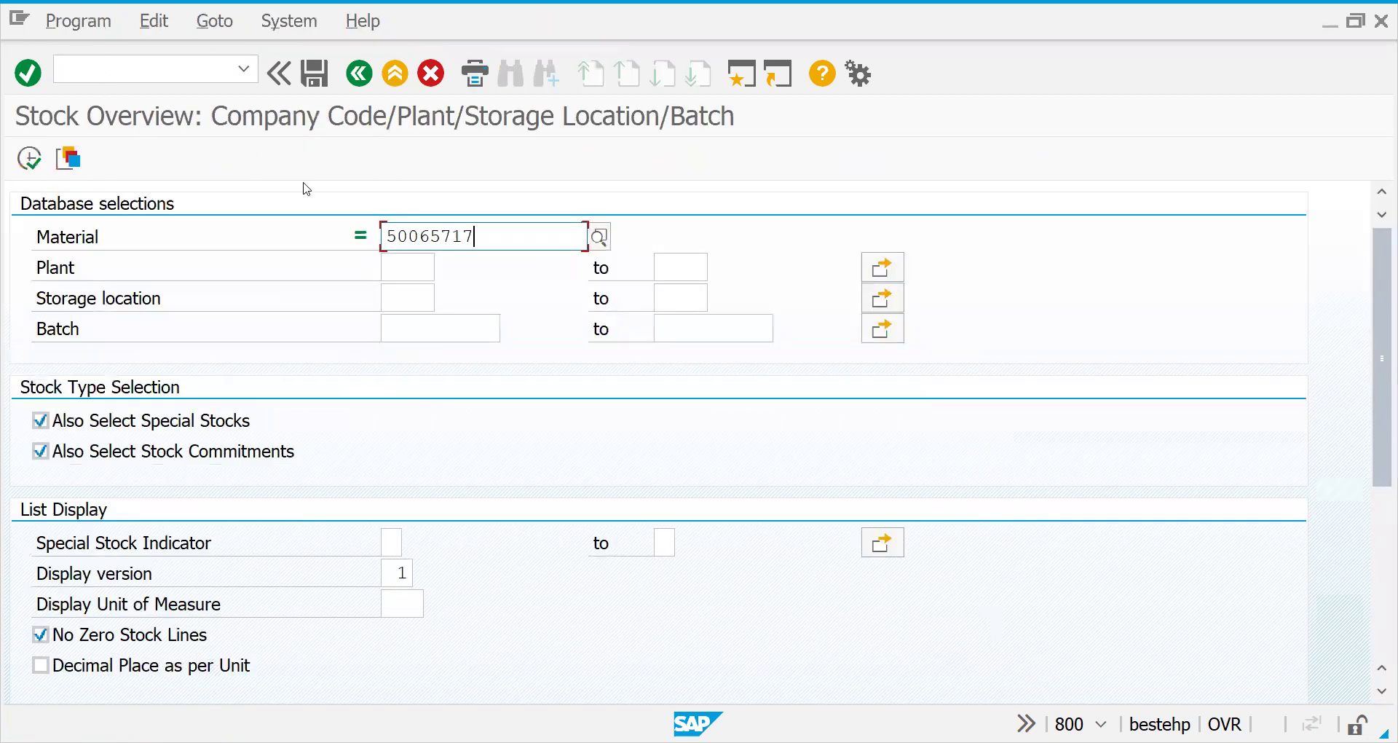
- Run the stock overview for the material in plant 2727 and storage location sale
left_click(402, 269)
key("space")
key("Down")
key("Return")
key("Tab")
key("space")
key("Down")
key("Return")
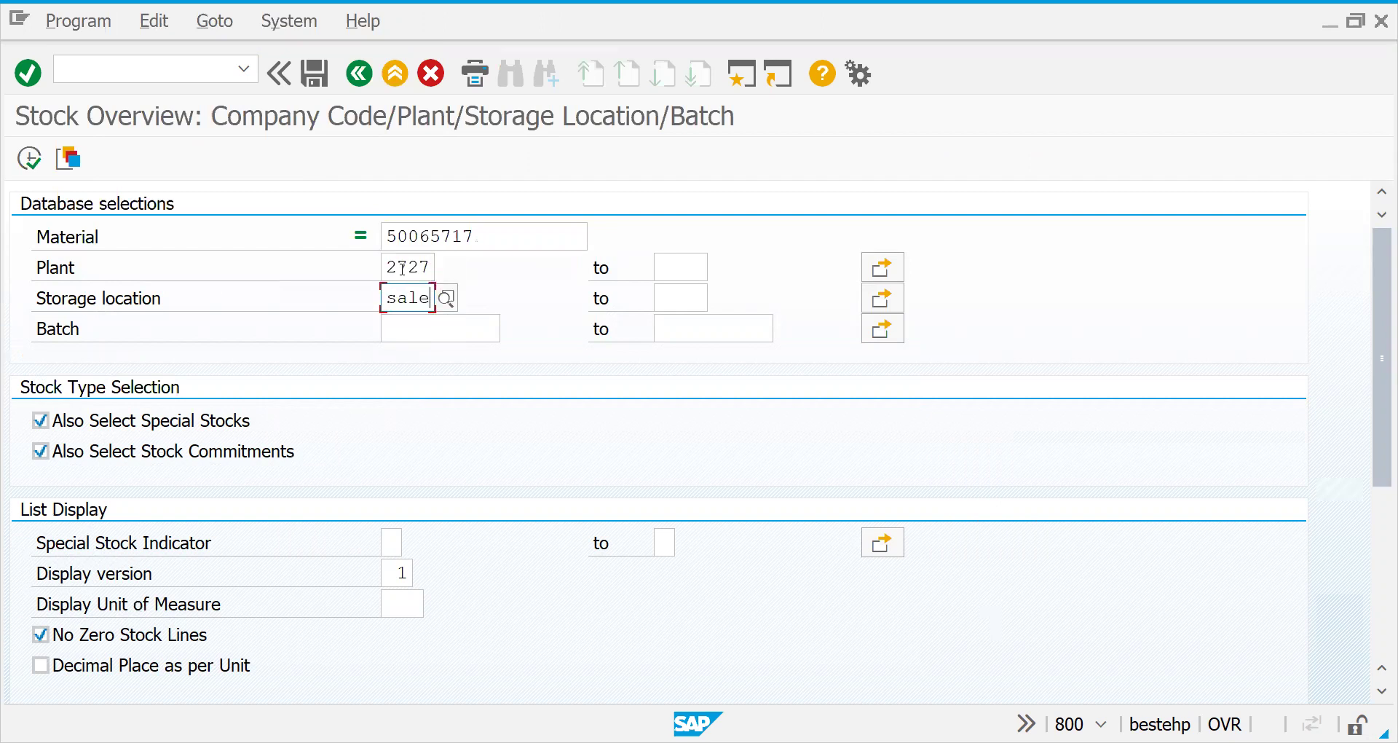
left_click(30, 160)
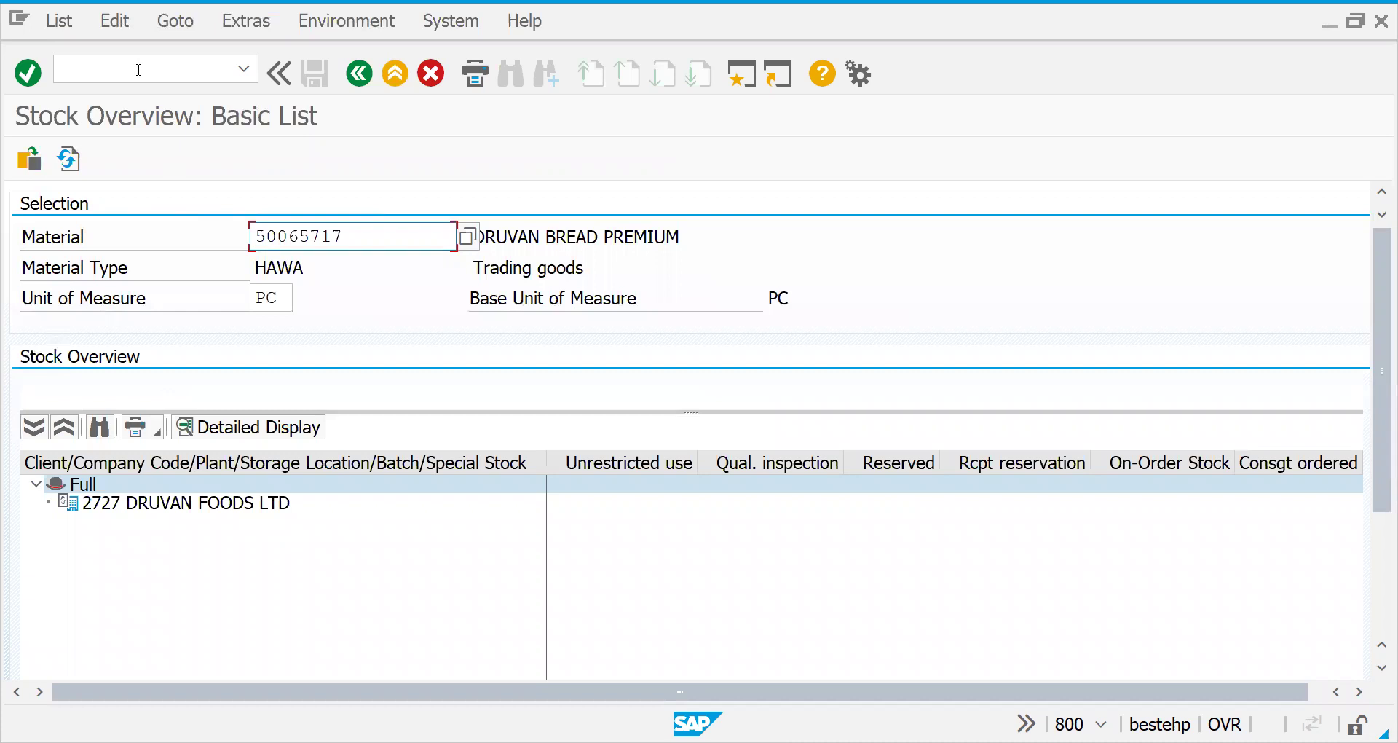
- Start a goods receipt with transaction /nmb1c using movement type 561 for the default plant and storage location
left_click(113, 79)
type("/n")
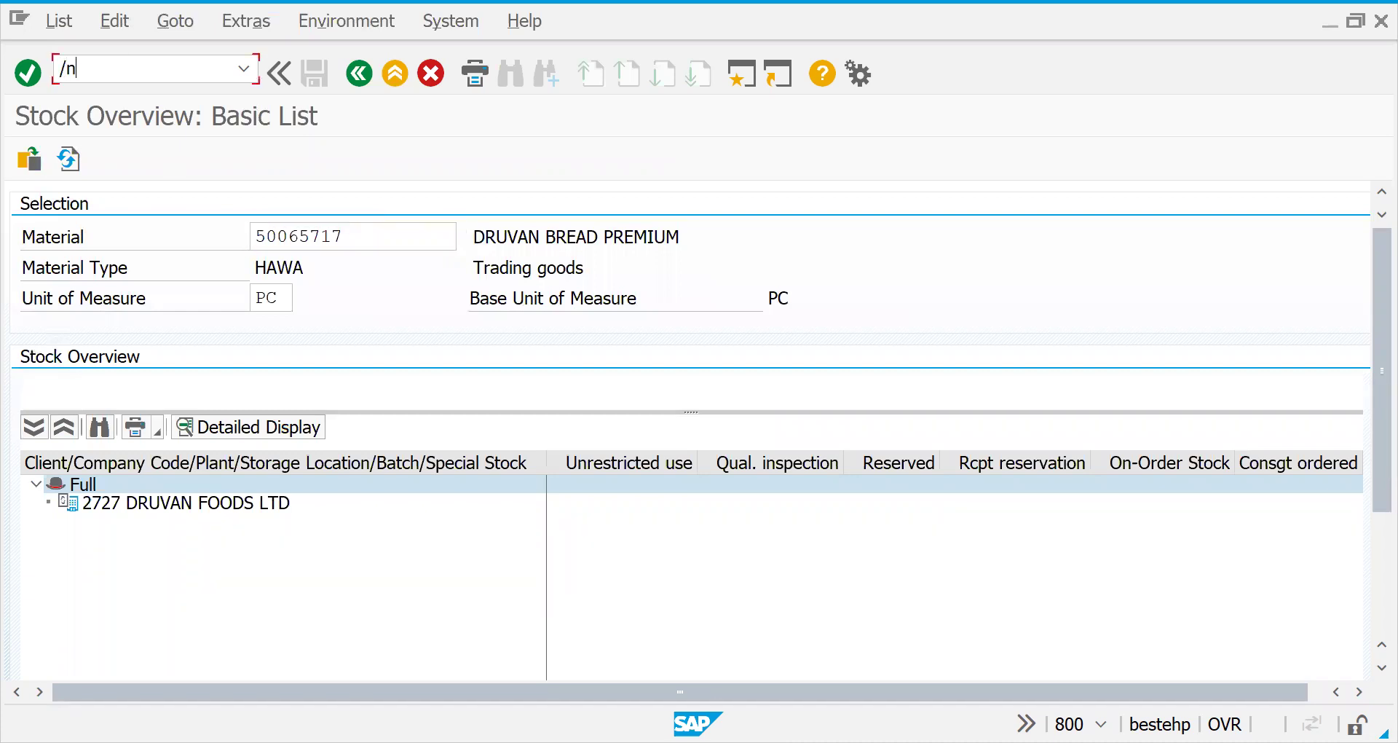
type("mb1c")
key("Return")
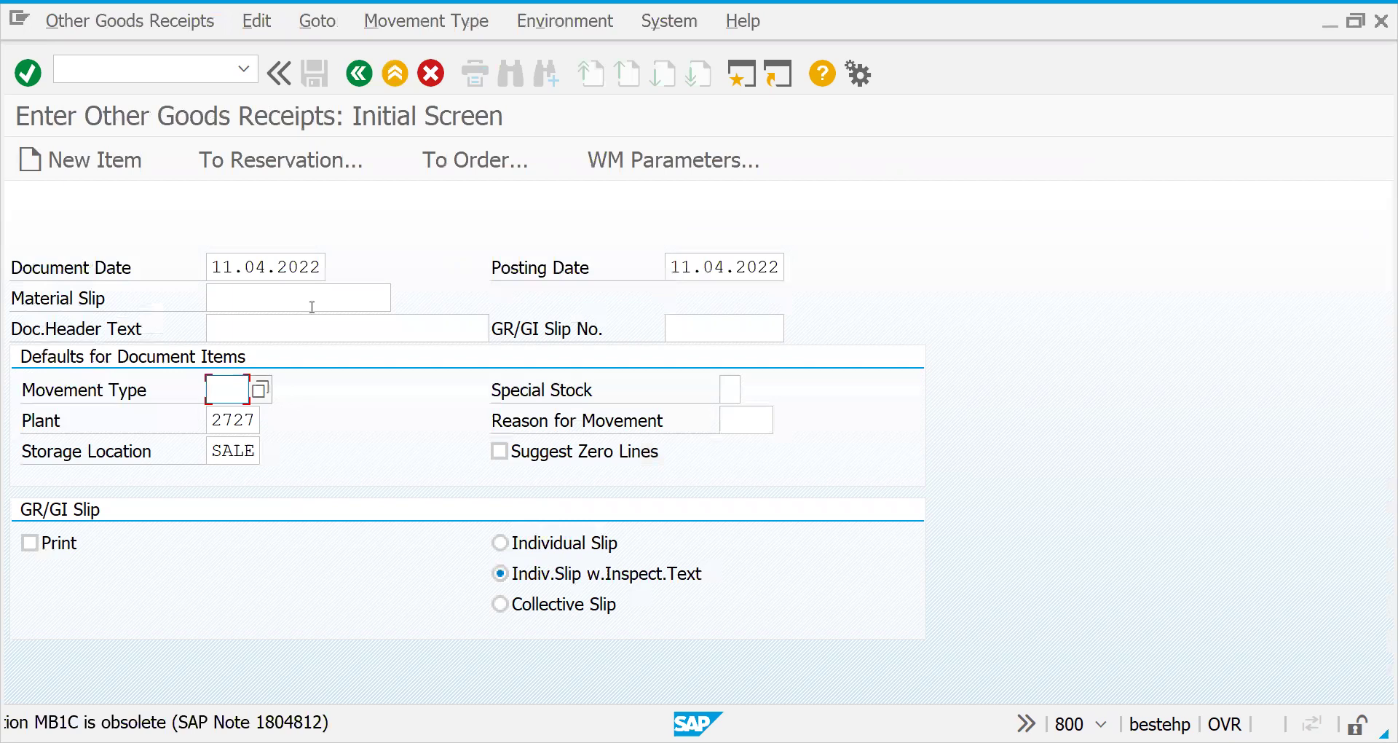
type("561")
key("Return")
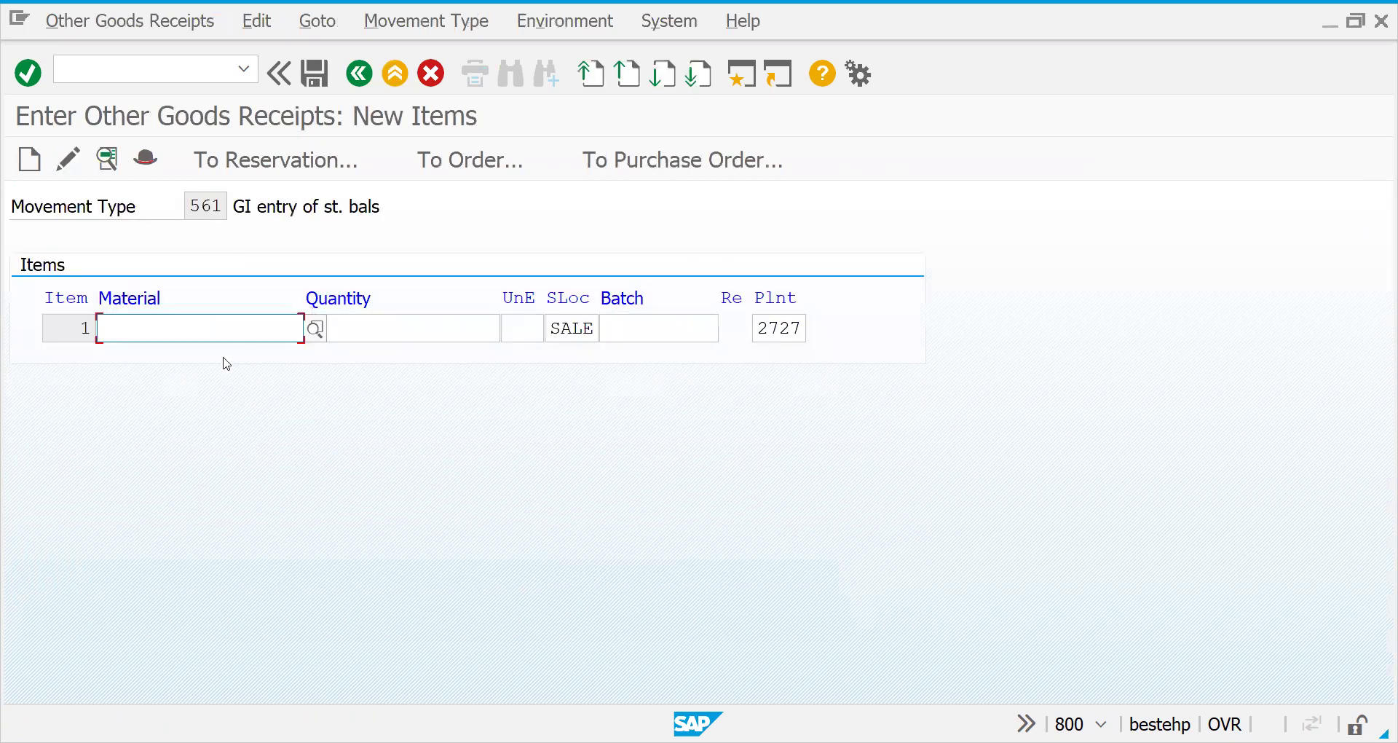
- Enter material 50065717 with quantity 200 as the receipt item and post the goods receipt
type("50065717")
key("Tab")
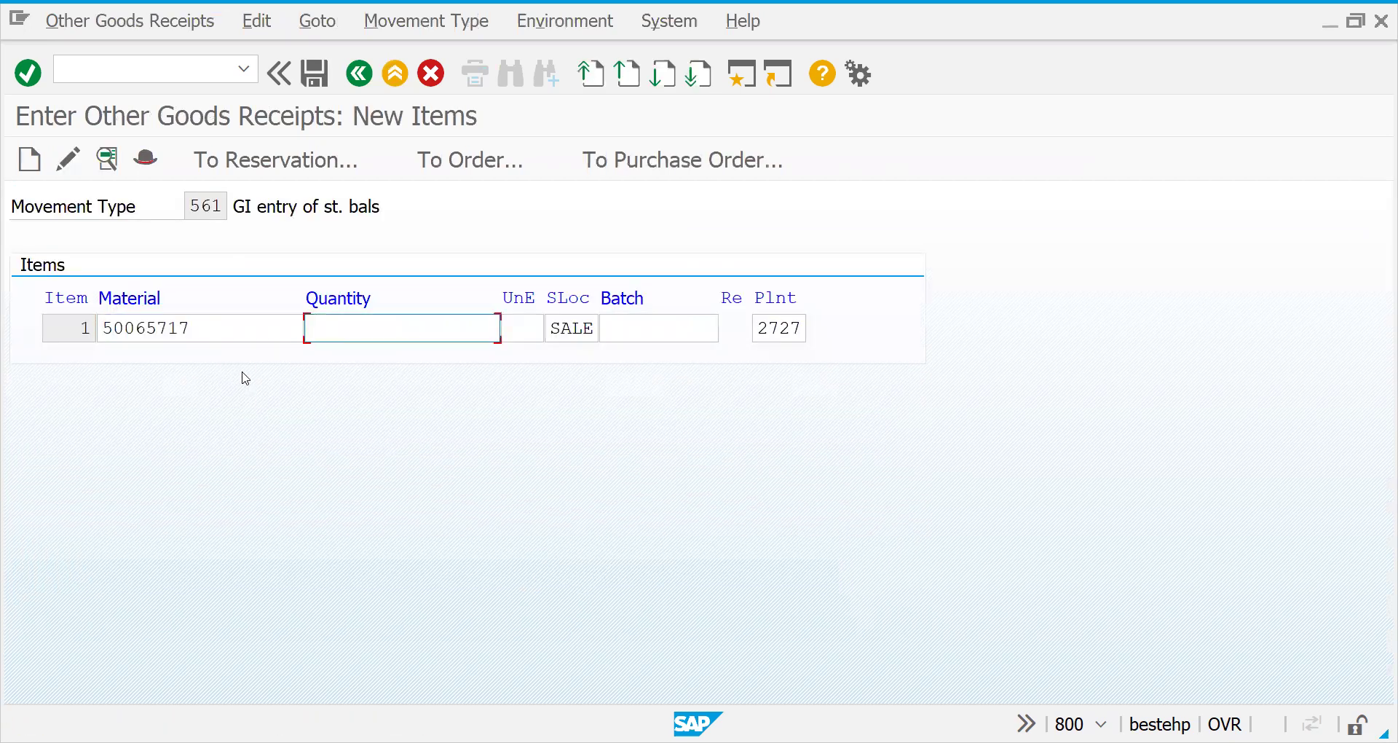
type("200")
key("Return")
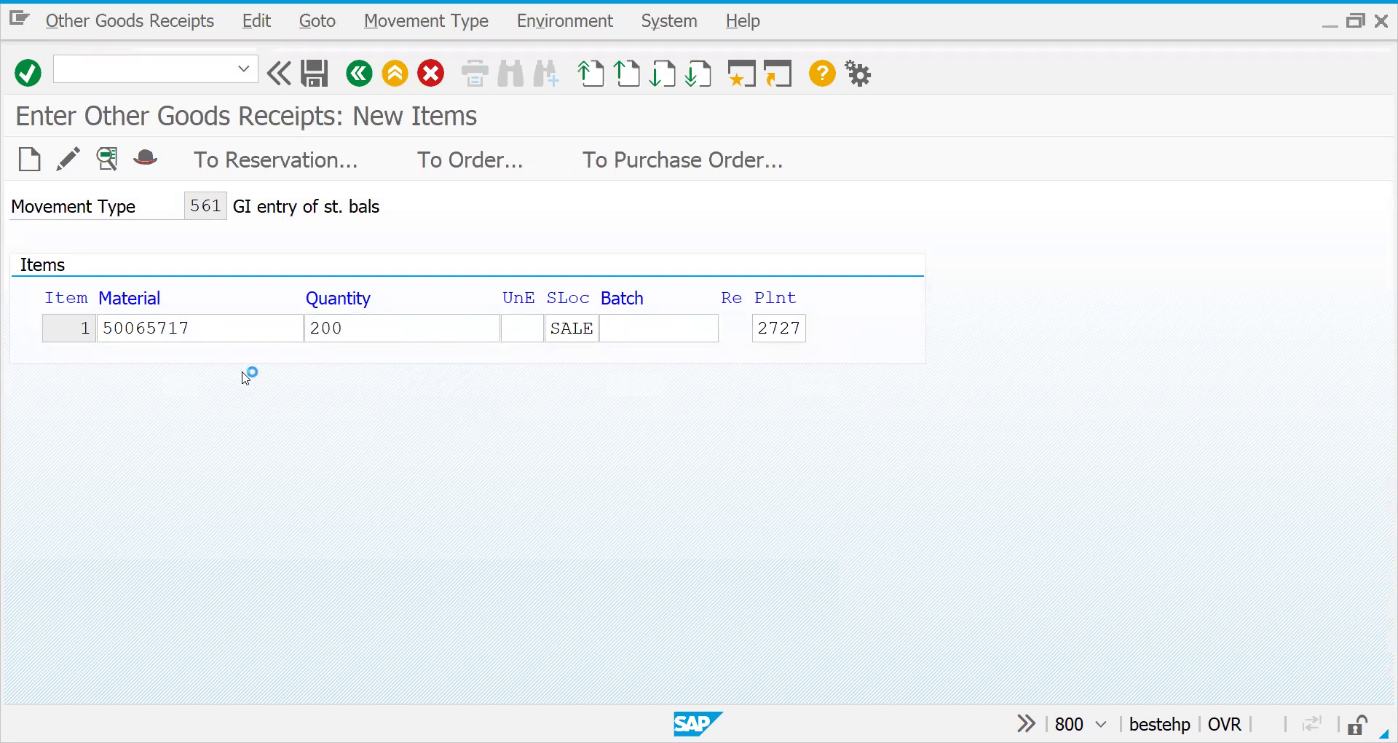
left_click(307, 67)
- Create the outbound delivery for the sales order with reference to the order in transaction /nvl01n
left_click(153, 72)
type("/nvl01n")
key("Return")
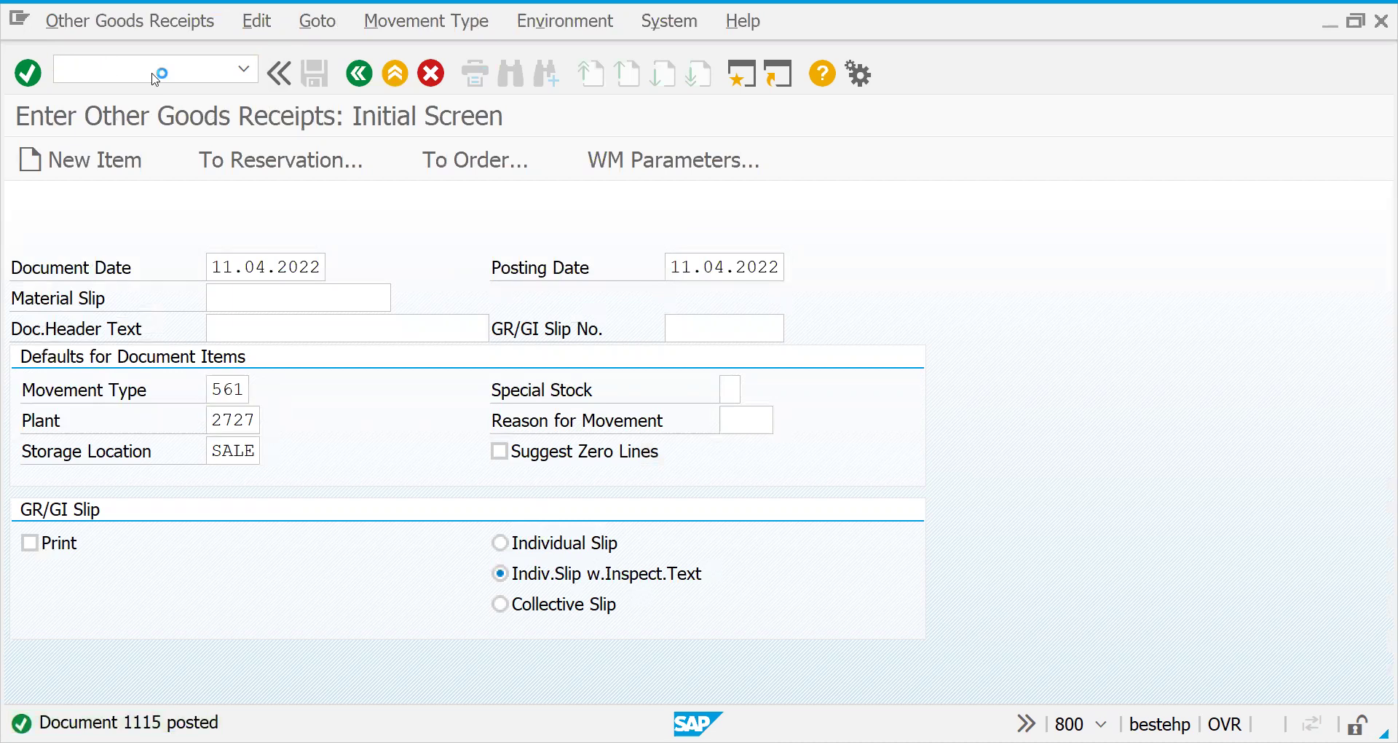
key("Return")
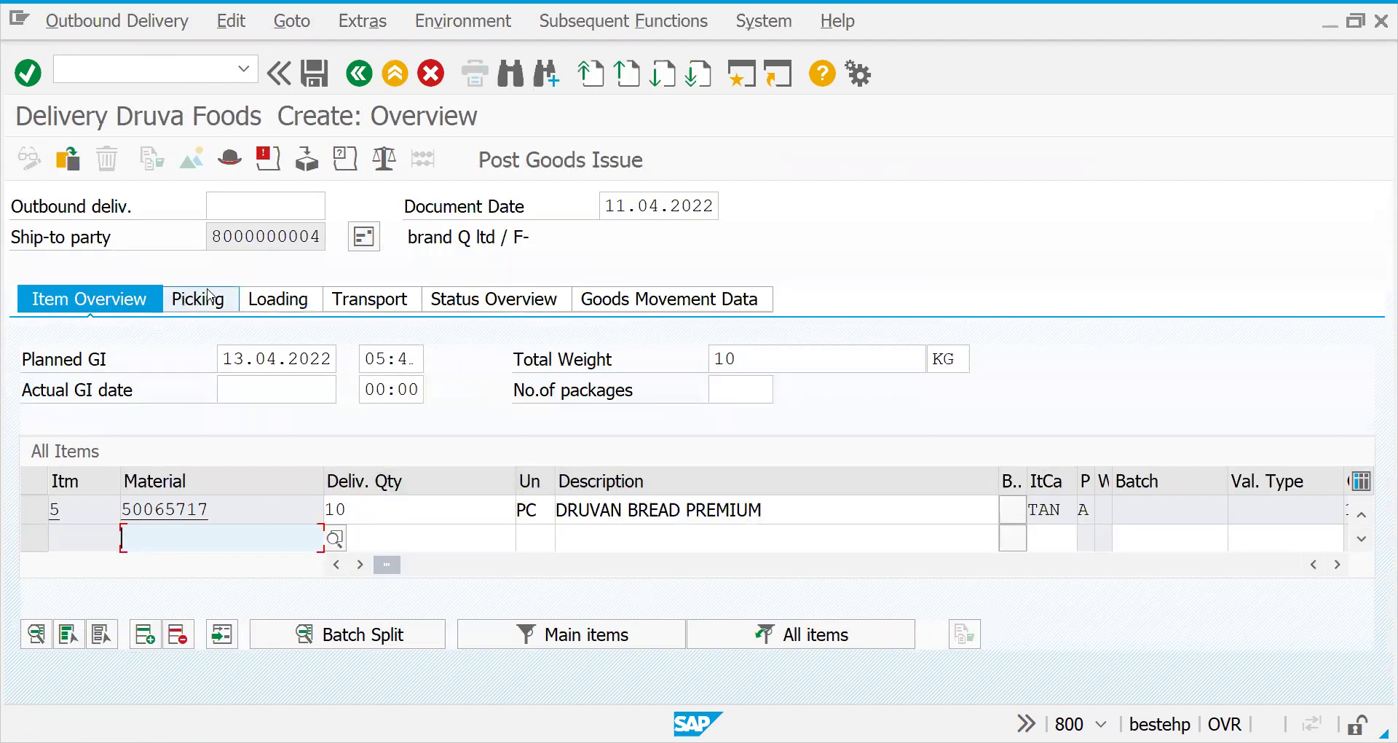
- Set the delivery item's picked quantity to 10 and post the goods issue
left_click(209, 295)
left_click(699, 498)
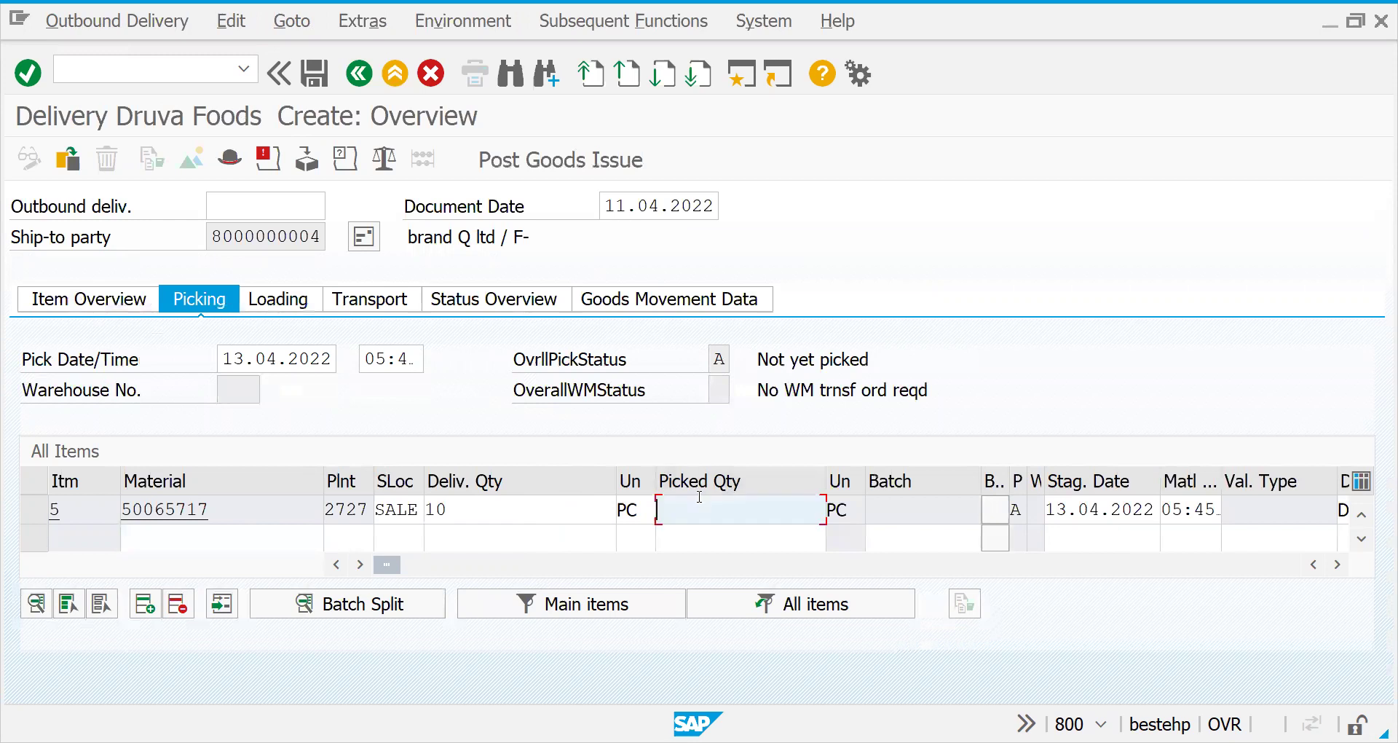
type("10")
key("Return")
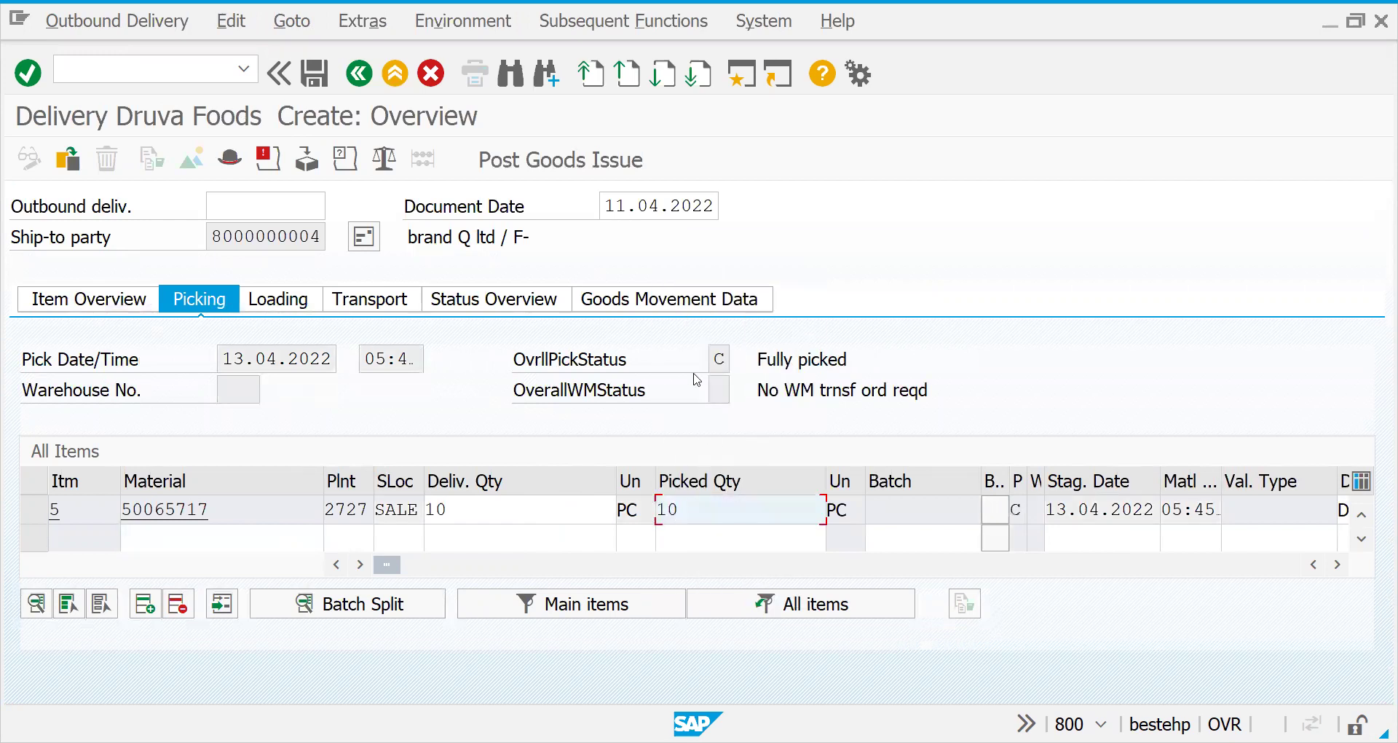
left_click(539, 162)
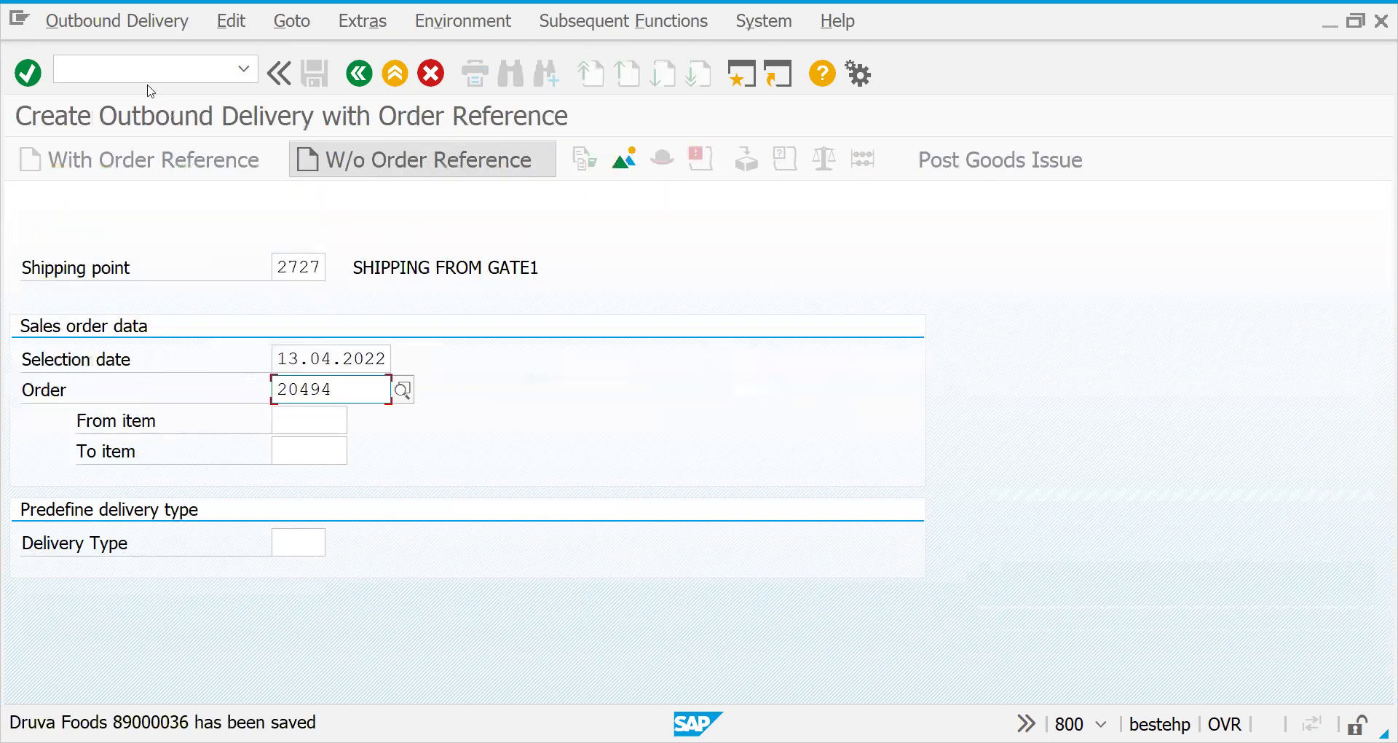
- Open the saved delivery's document flow from transaction /nvl02n
type("/nvf")
key("BackSpace")
key("BackSpace")
key("BackSpace")
key("BackSpace")
type("/nv;")
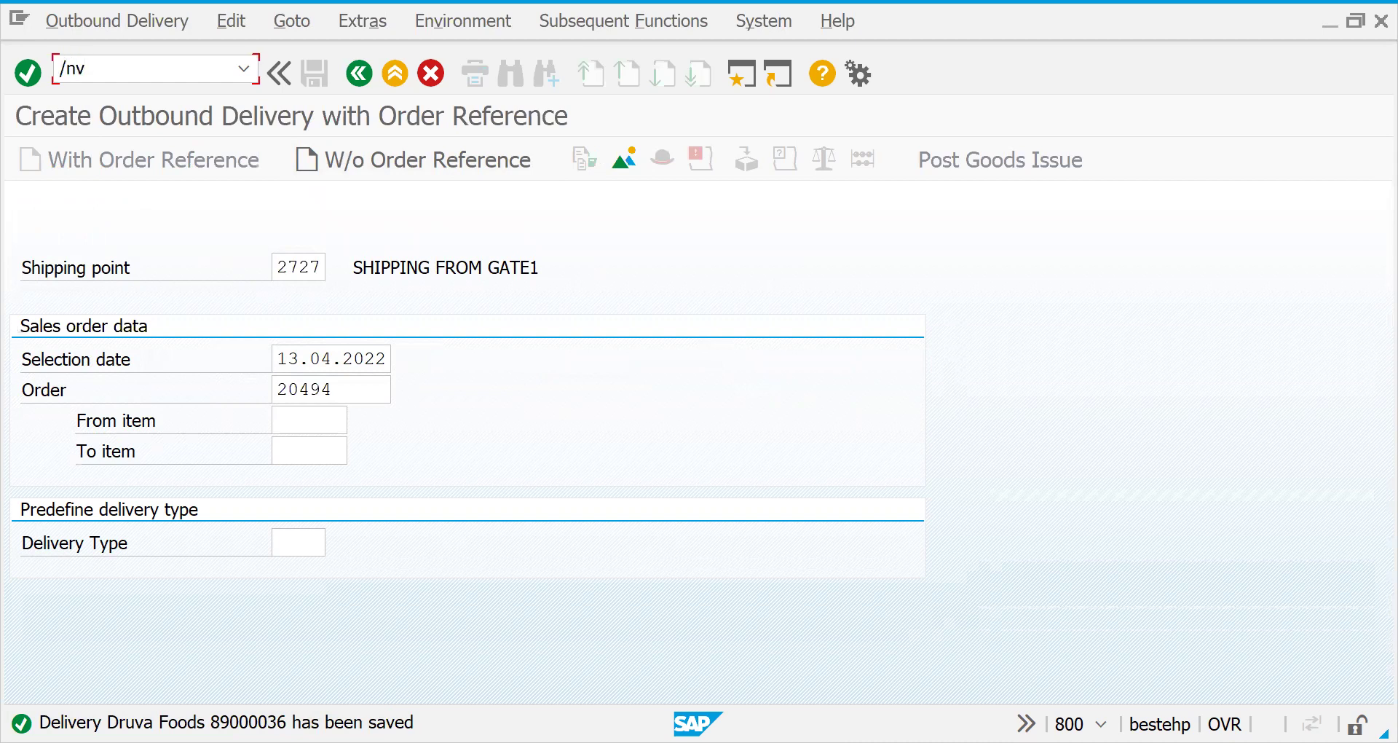
type("02n")
key("Return")
left_click(151, 158)
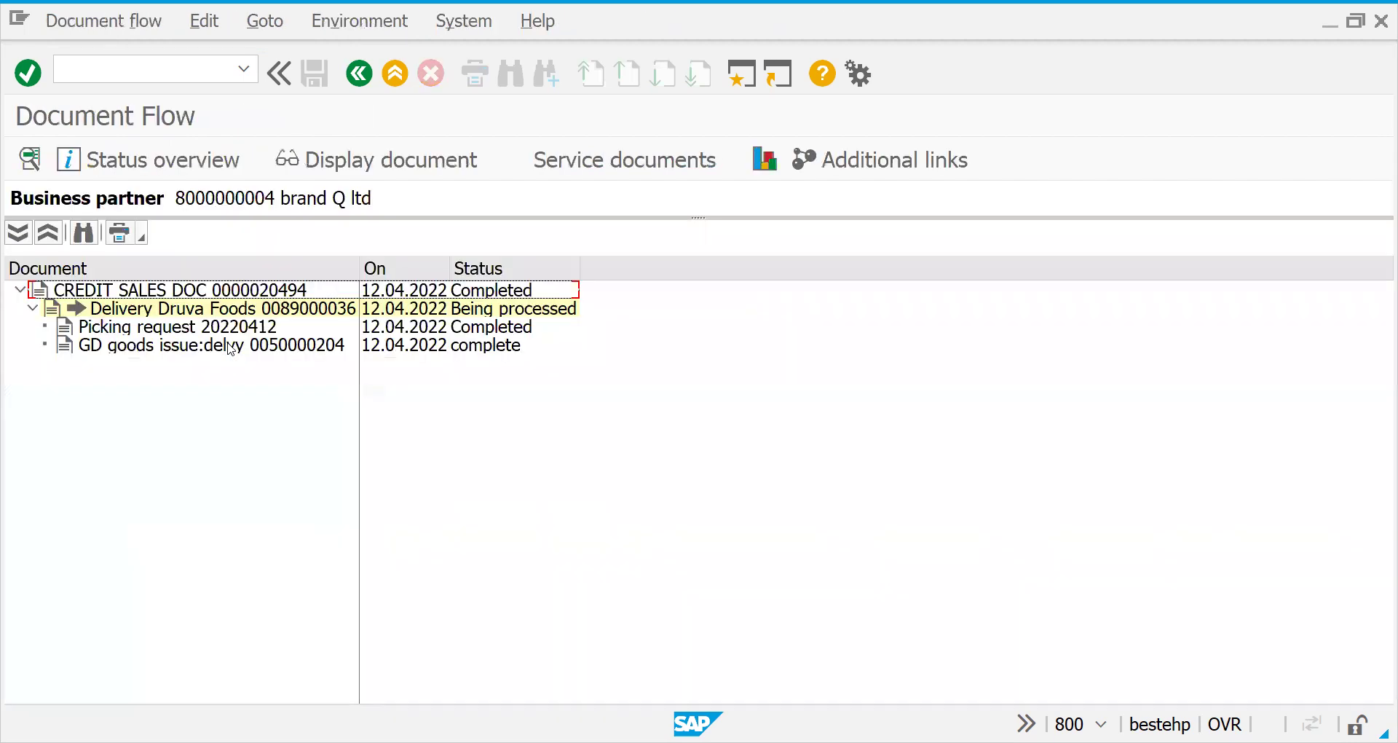
- Display the goods issue material document from the document flow and open its accounting document
left_click(231, 346)
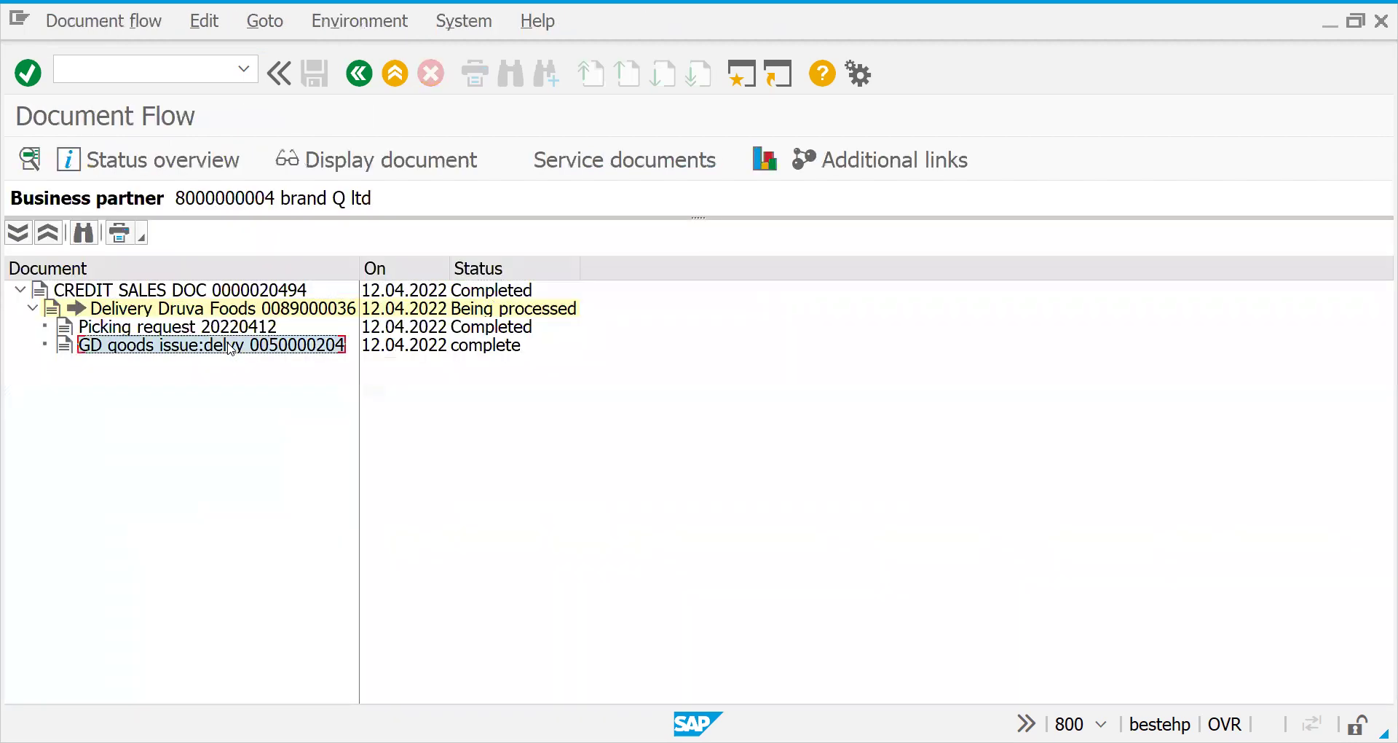
left_click(356, 177)
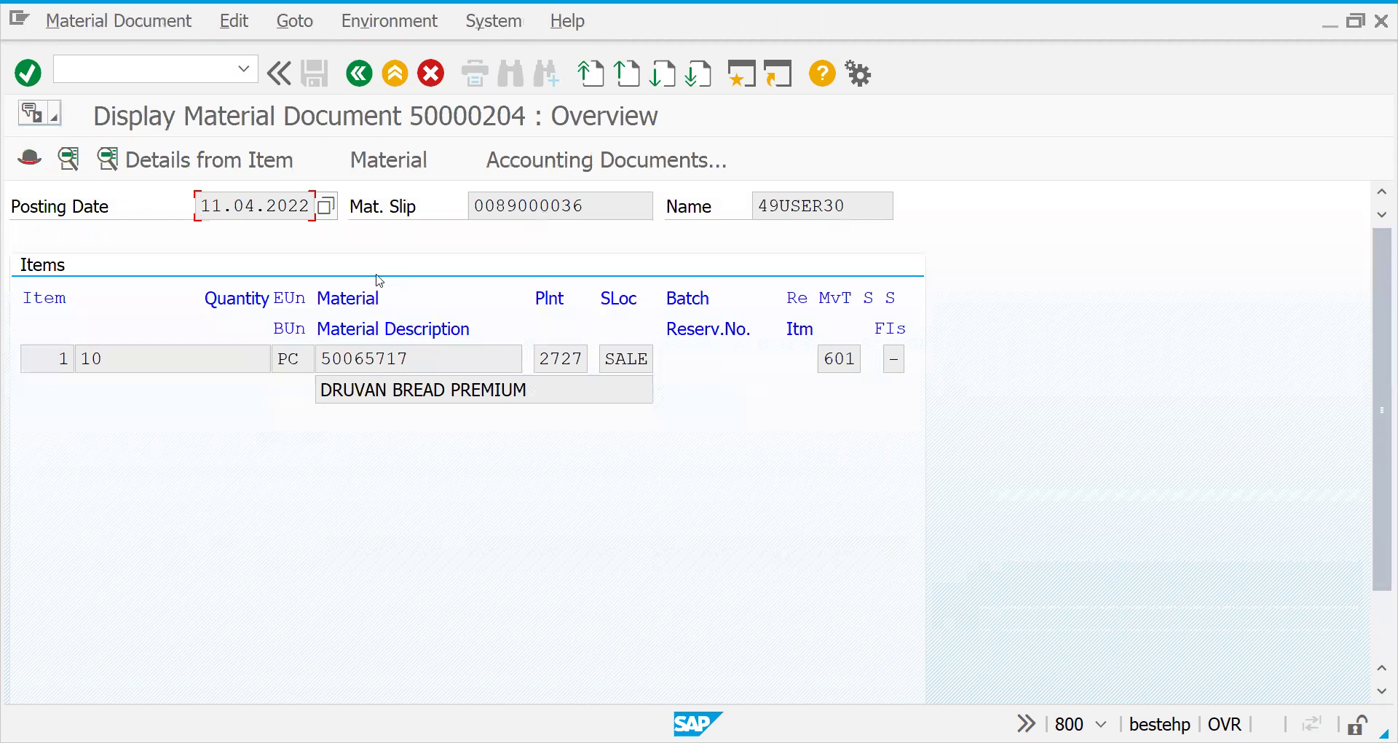
left_click(532, 162)
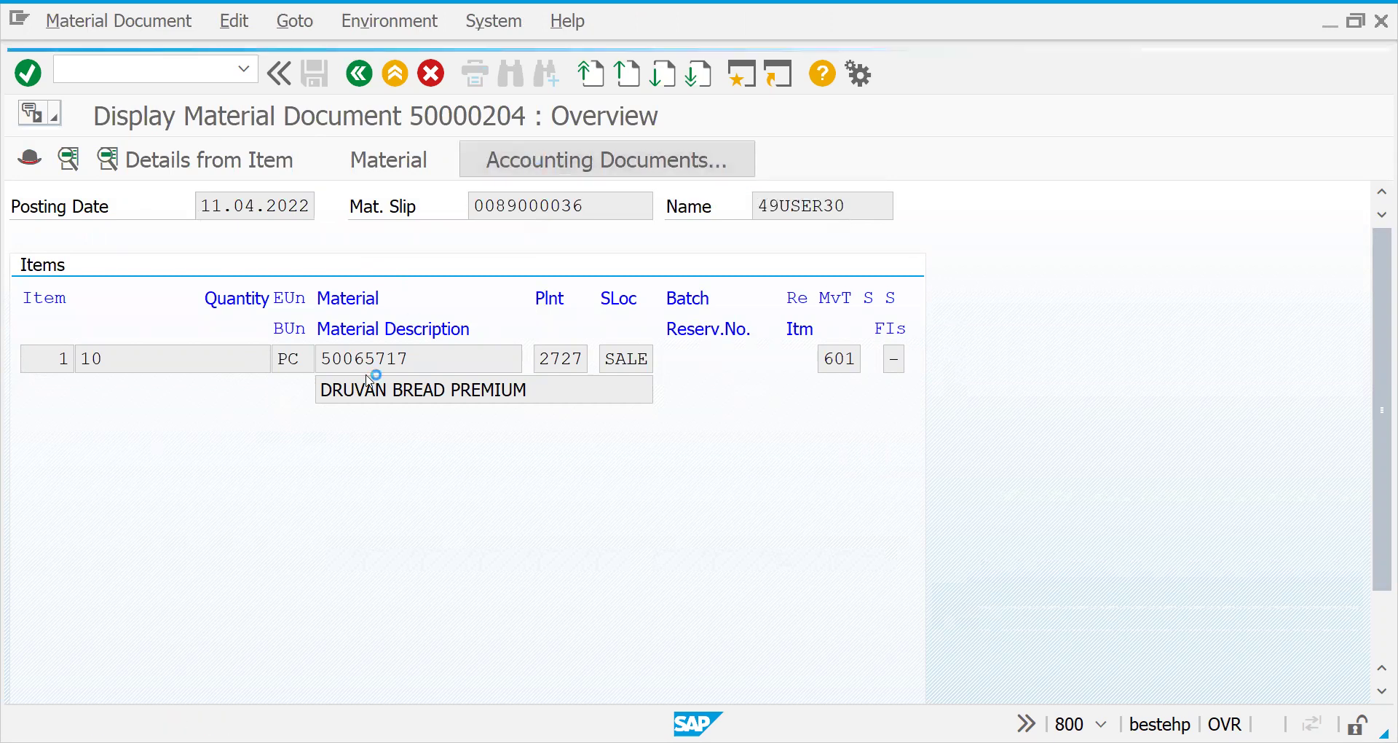
left_click(187, 325)
double_click(188, 325)
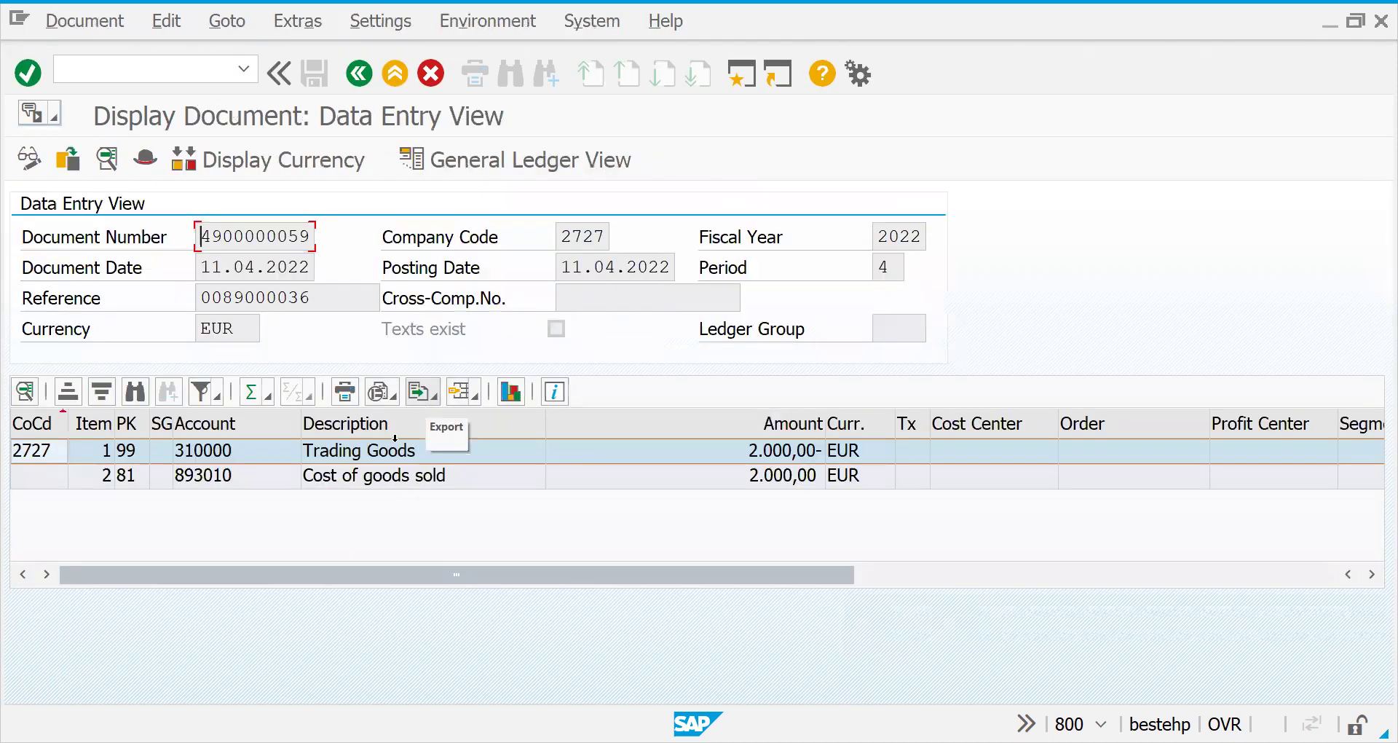
- Examine the accounting document's cost of goods sold line and look up posting keys 81 and 99
left_click(347, 480)
left_click(124, 478)
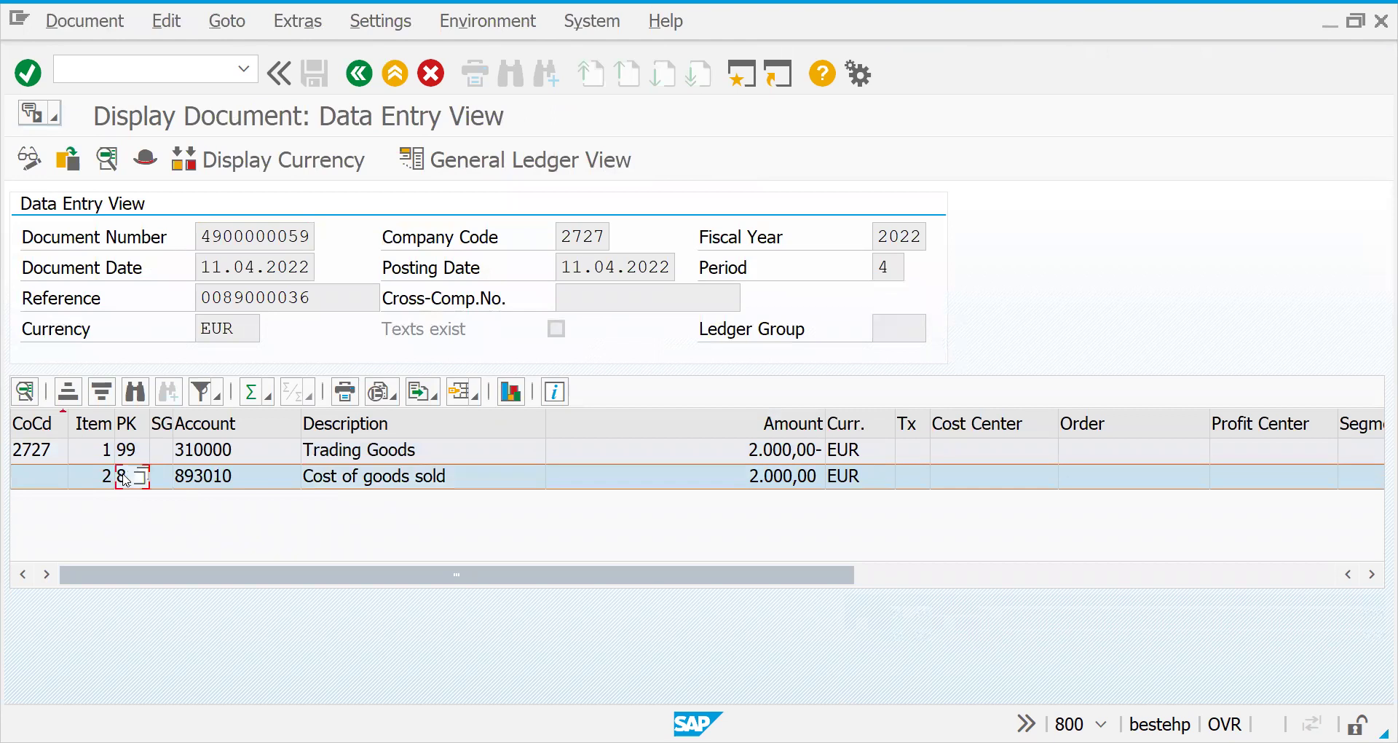
double_click(144, 478)
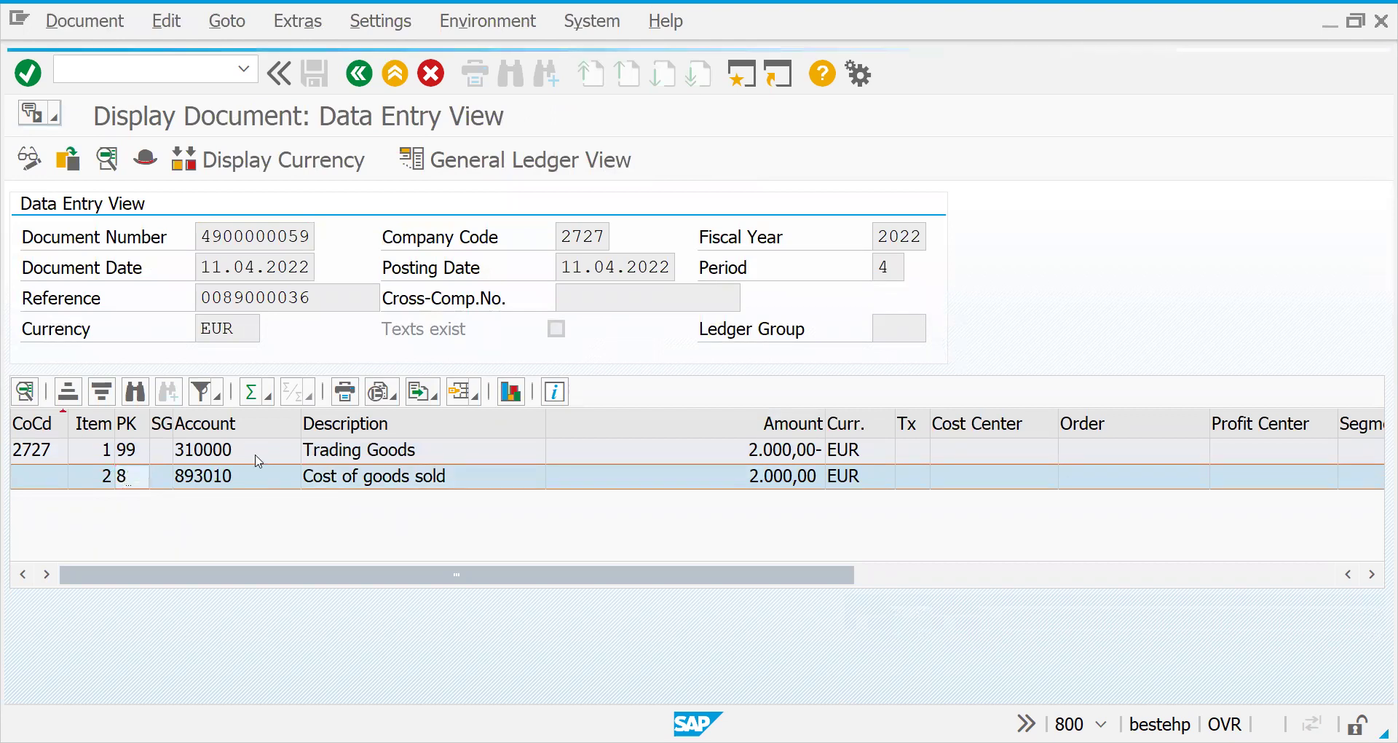
left_click(1211, 555)
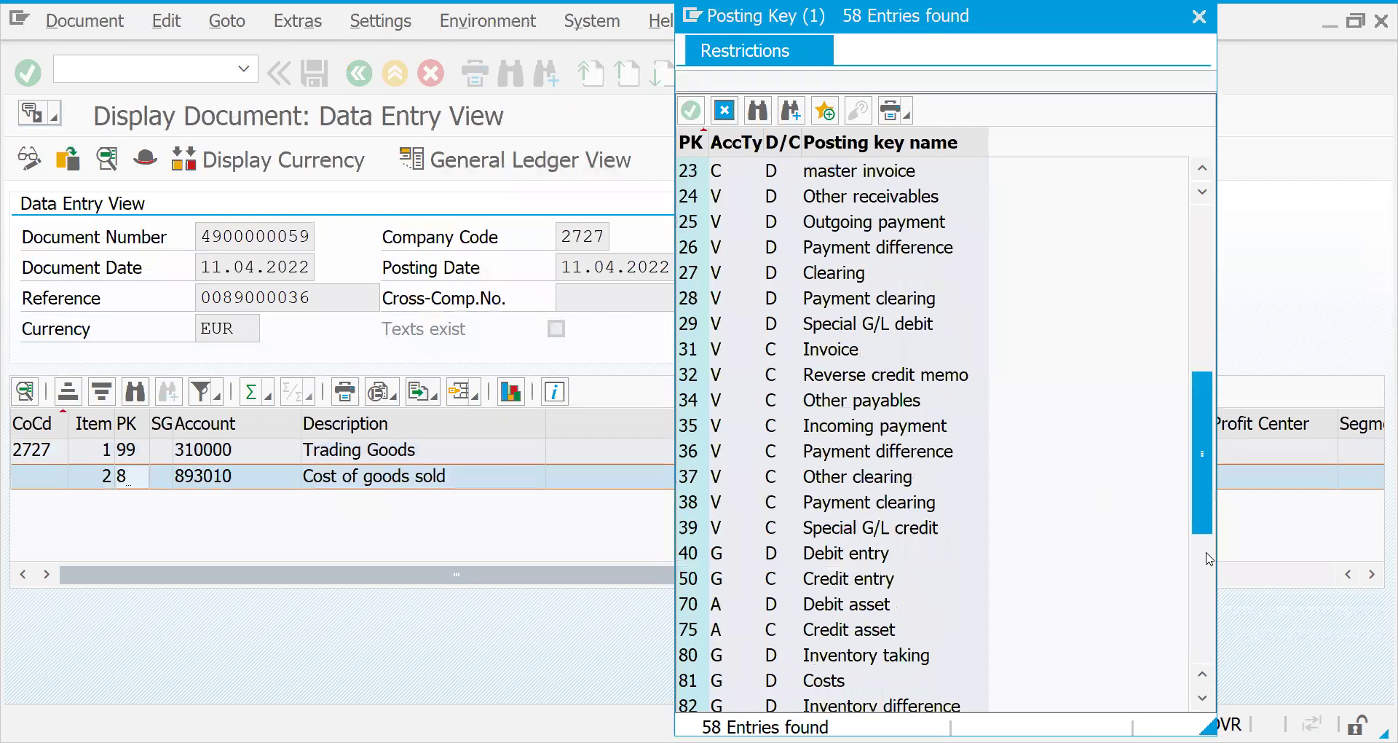
left_click(786, 680)
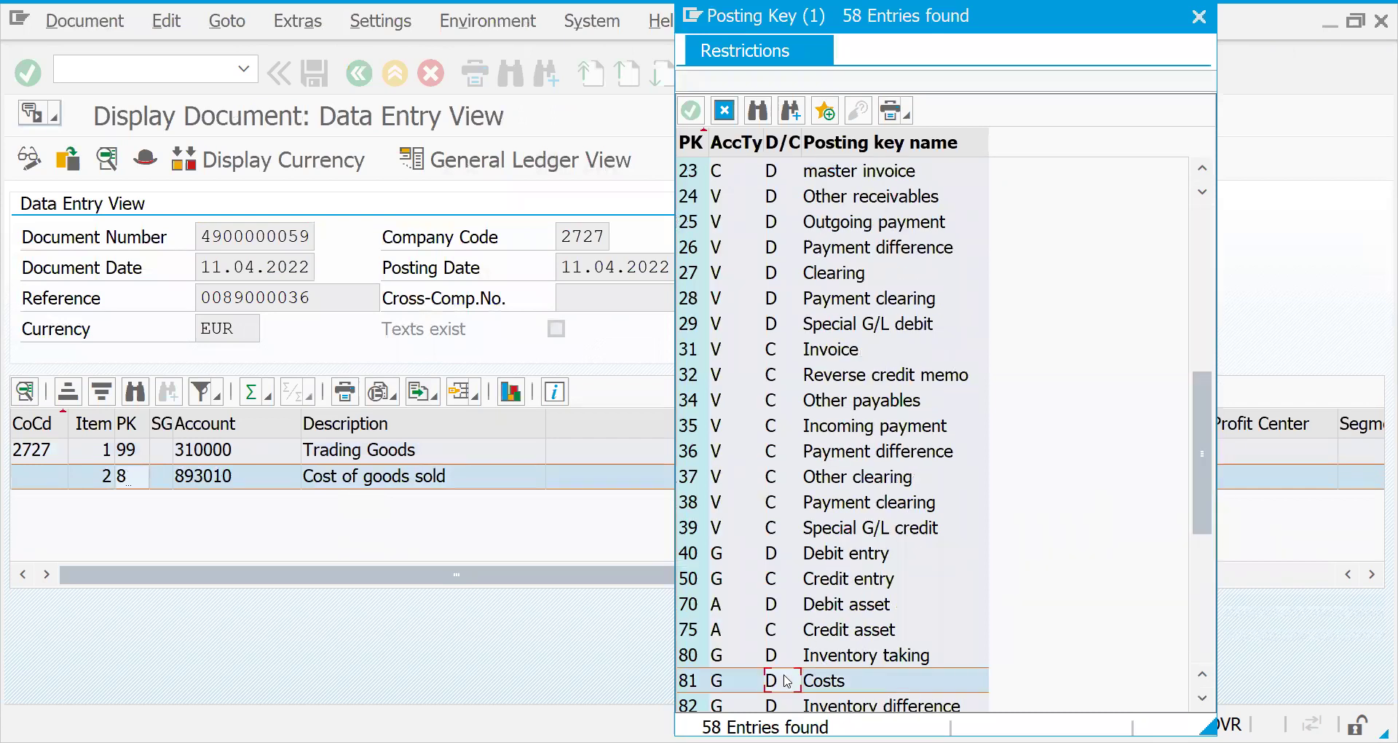
left_click(1203, 652)
left_click(857, 683)
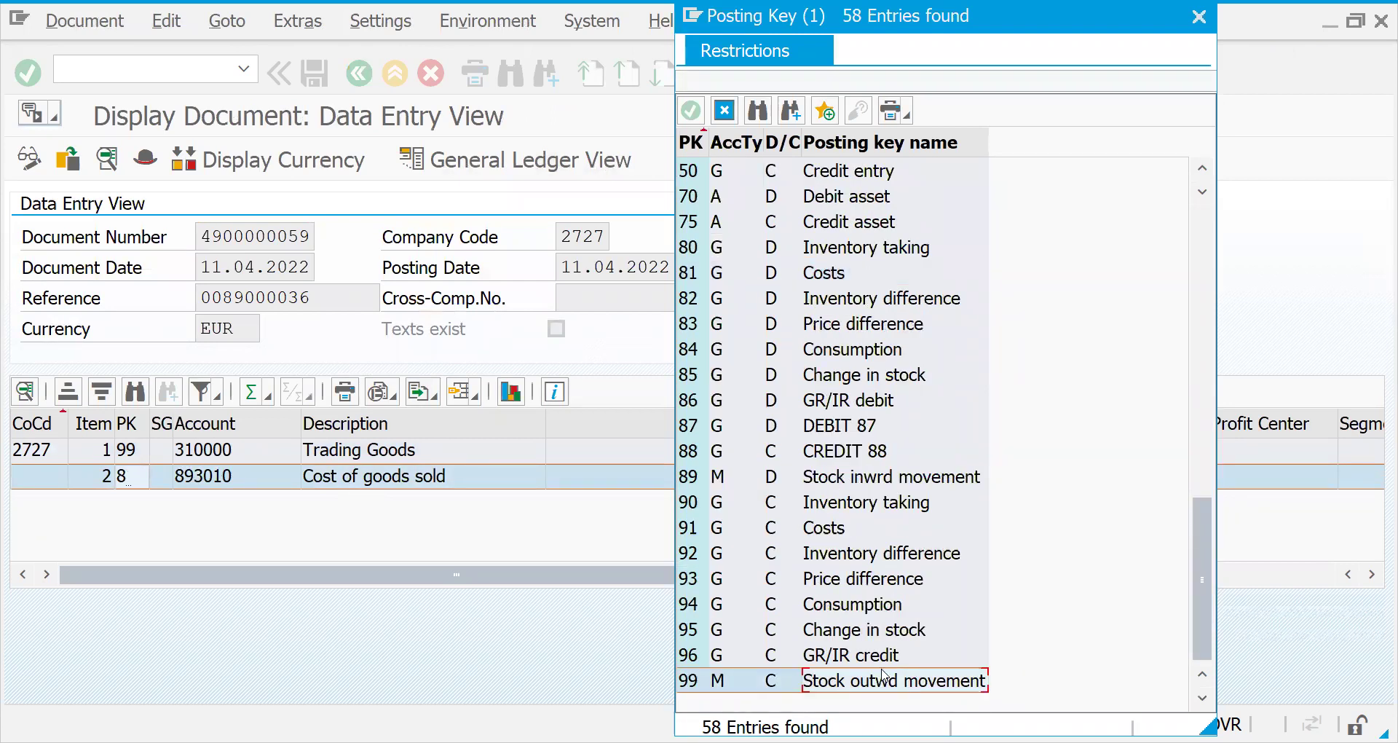
double_click(805, 554)
- Create the invoice for the delivery with transaction /nvf01 and save it
type("/nvf01")
key("Return")
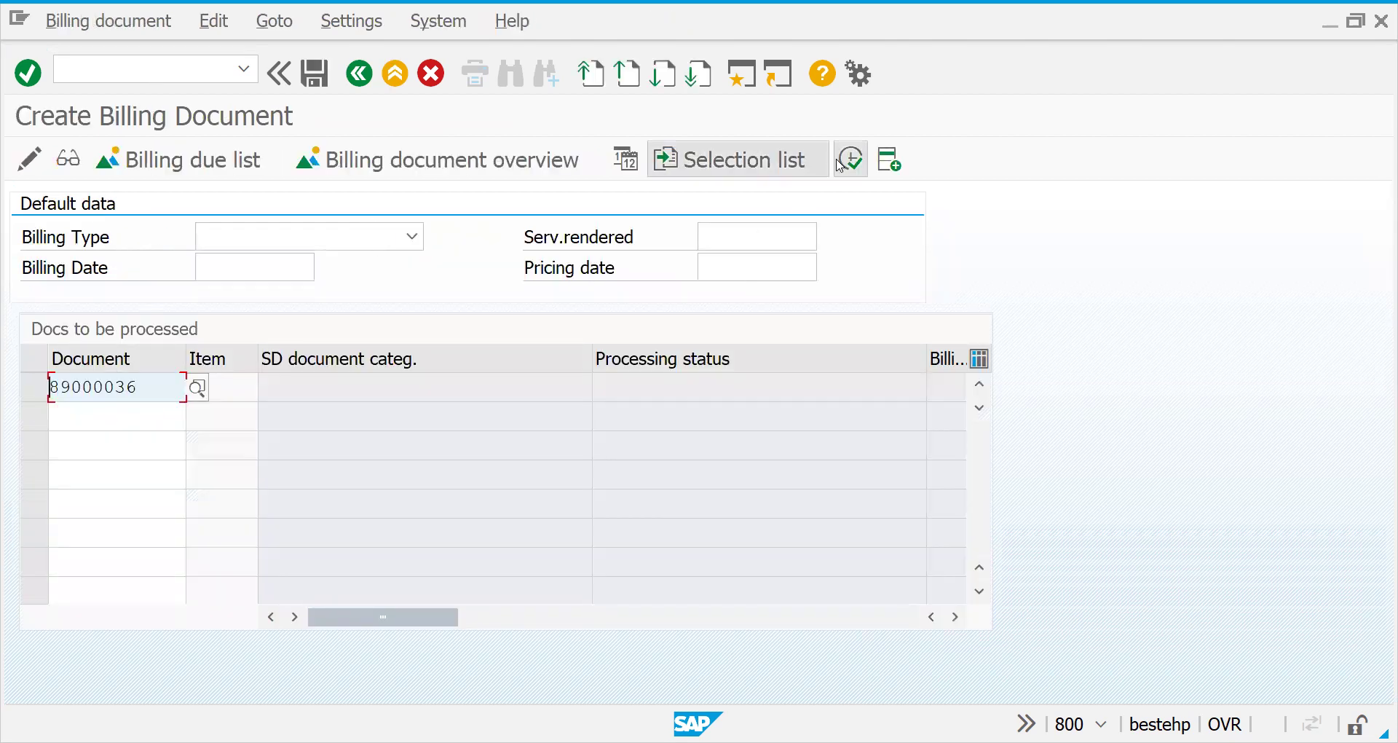
left_click(841, 163)
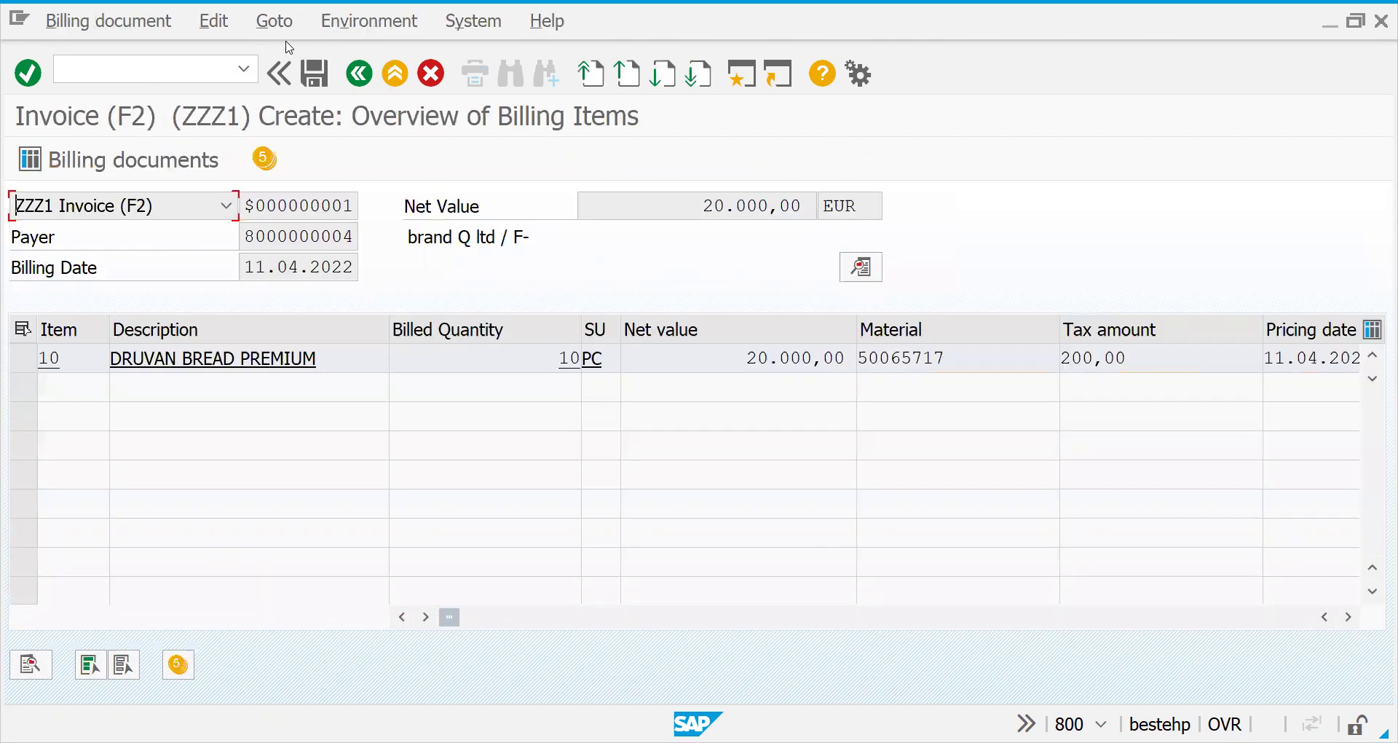
left_click(315, 73)
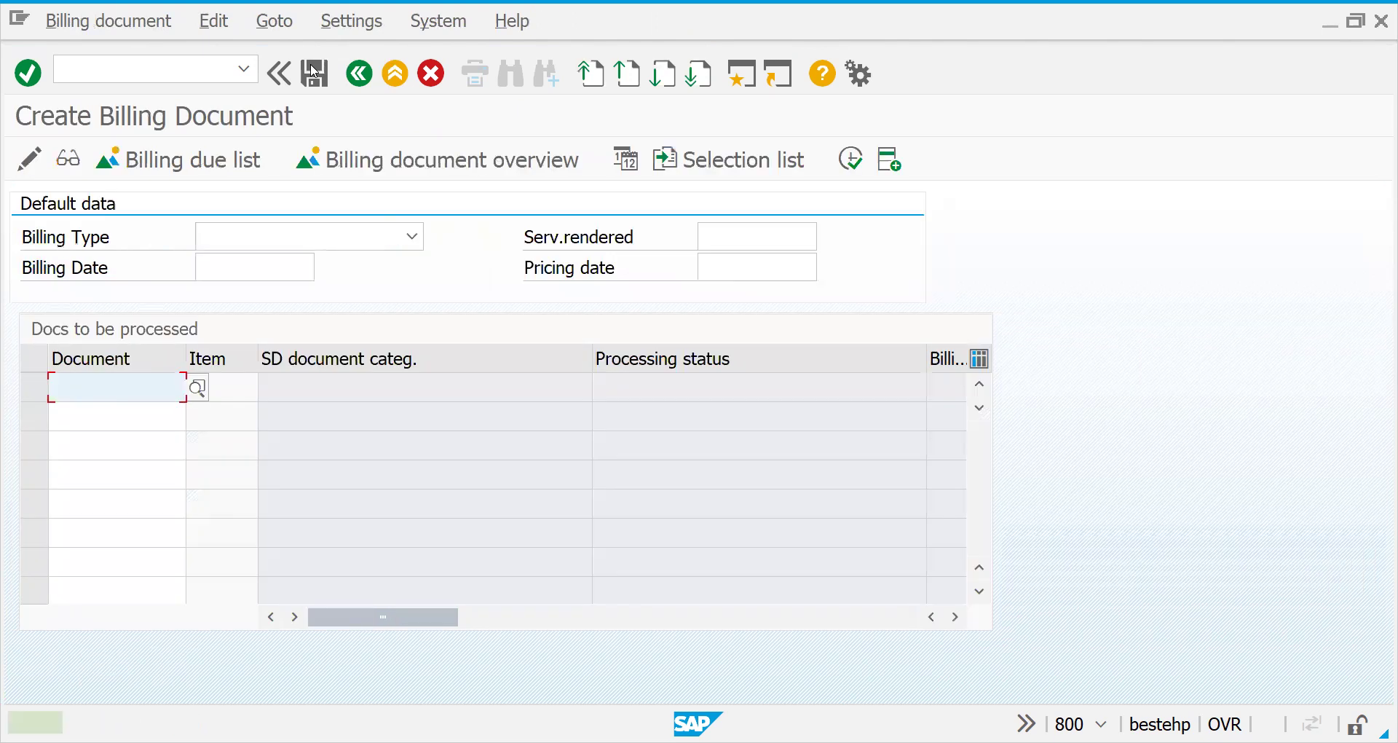
- Open the invoice's accounting document through transaction /nvf02 and examine its posting keys and sales revenue line
left_click(162, 62)
type("/nvf02")
key("Return")
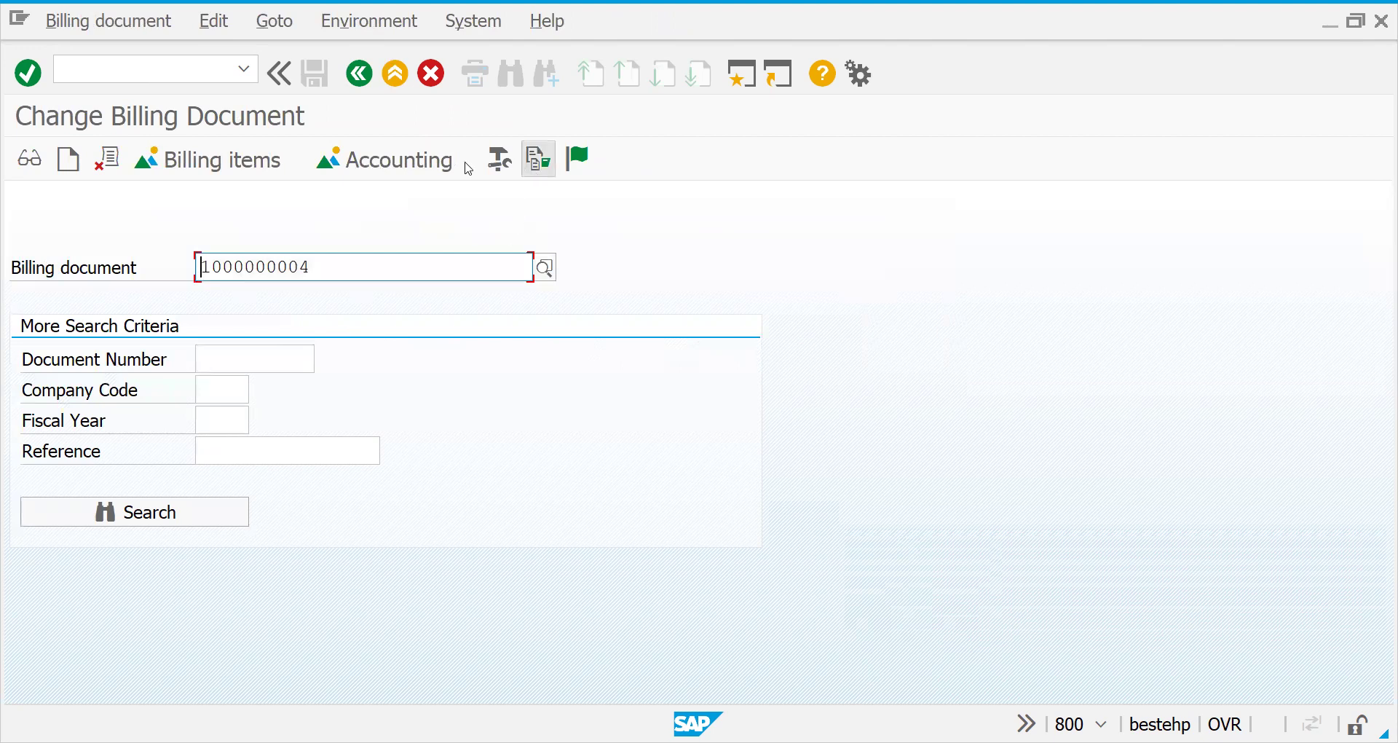
left_click(393, 161)
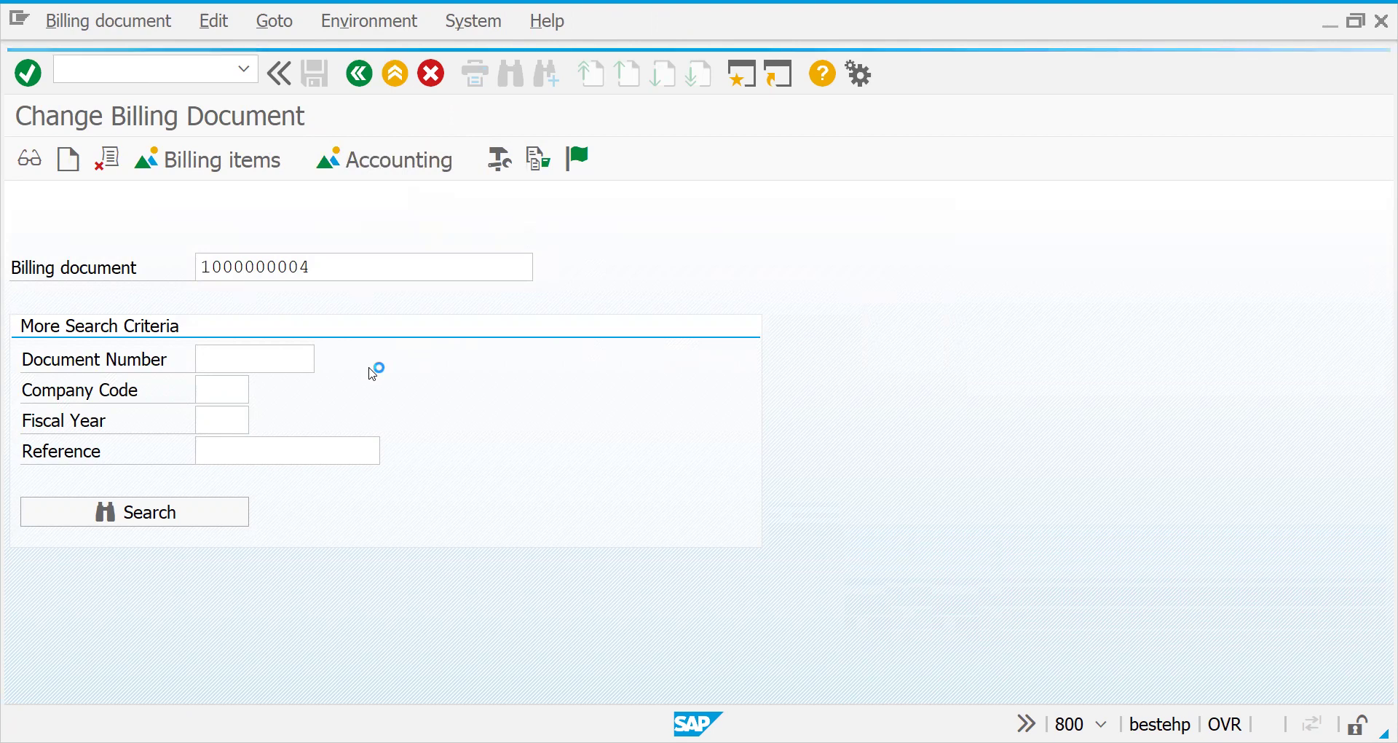
left_click(208, 329)
double_click(208, 329)
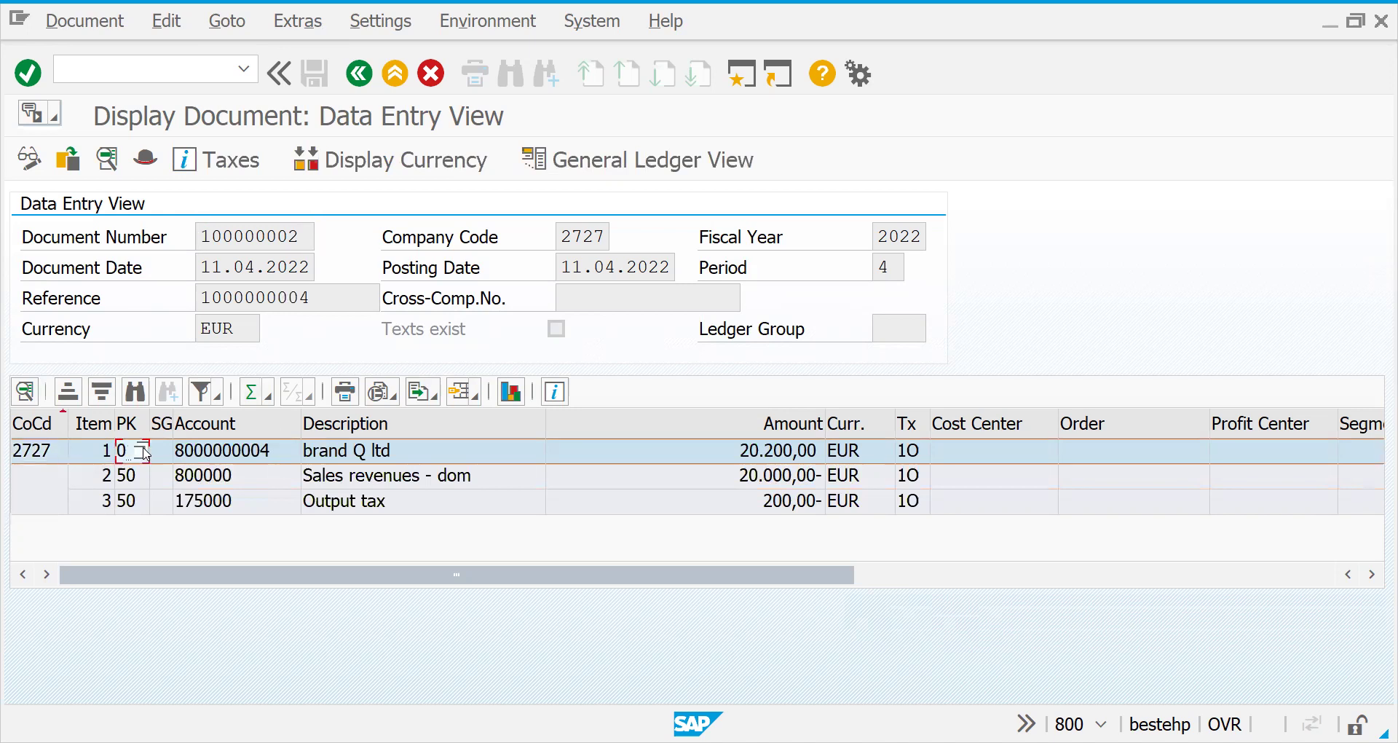
left_click(147, 483)
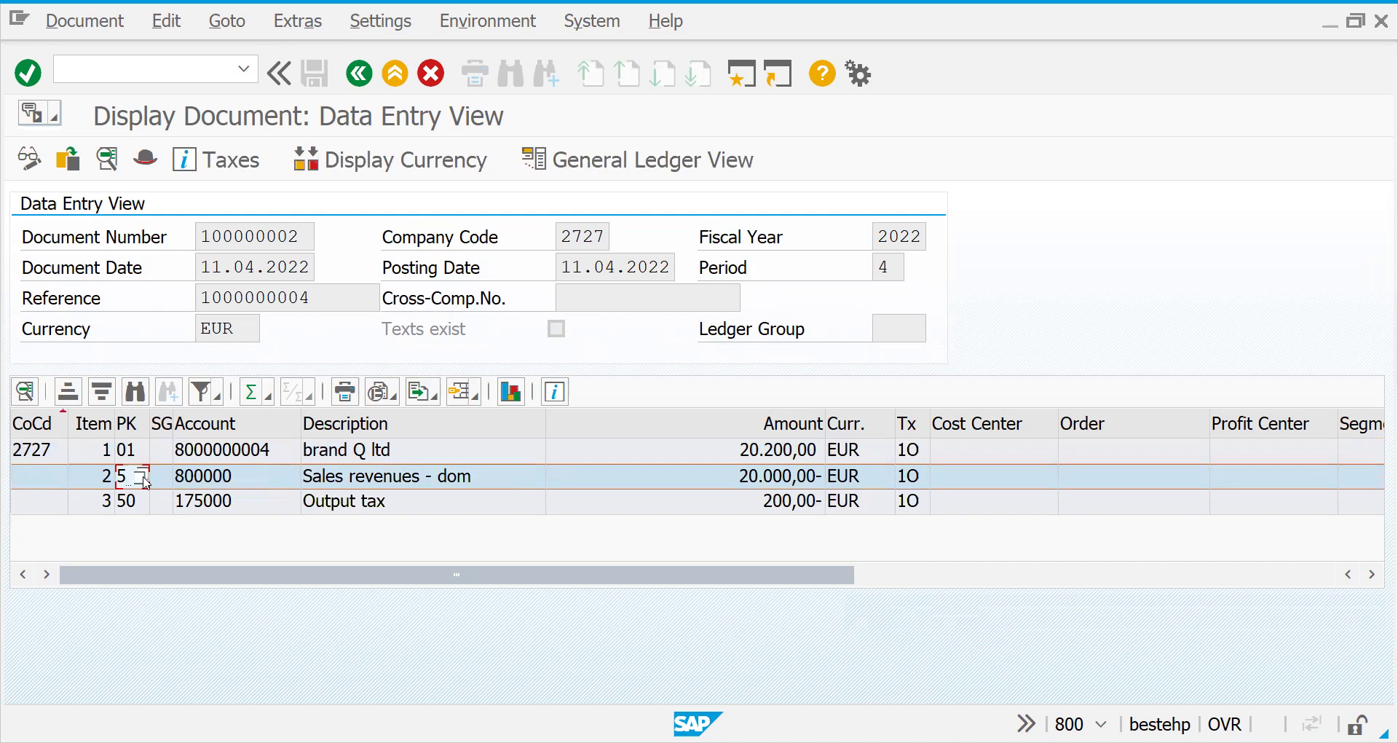
left_click(323, 484)
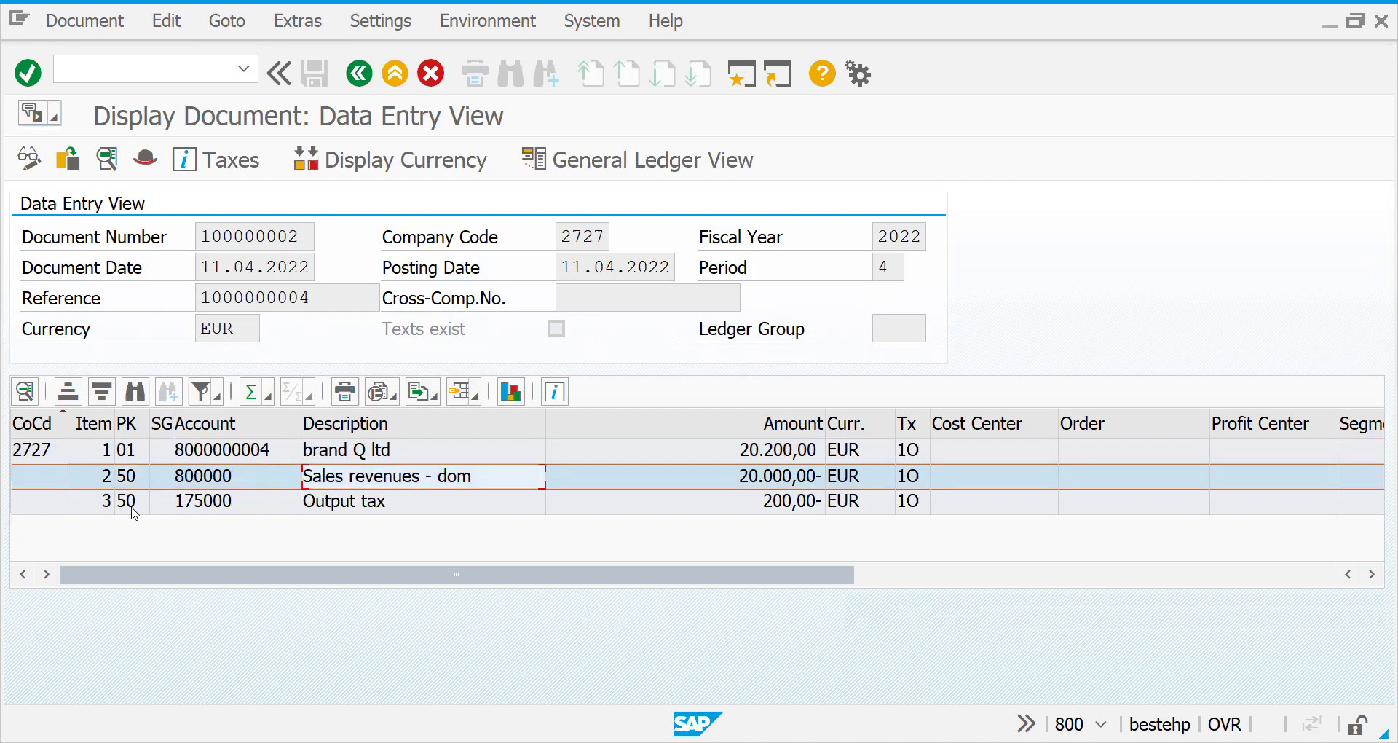
- Examine the invoice's customer line and switch to the Excel process sheet, selecting cell L3 beside CREDIT SALES
left_click(237, 459)
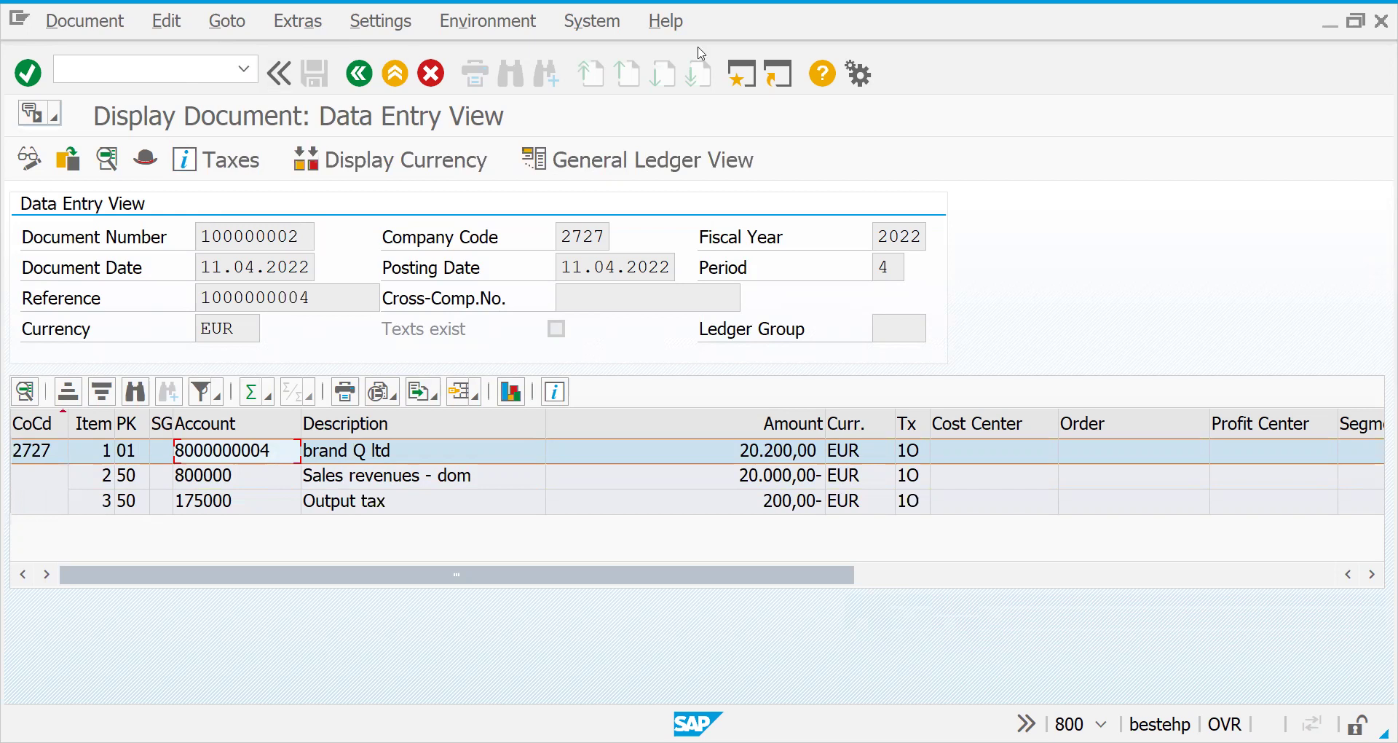
key("alt+Tab")
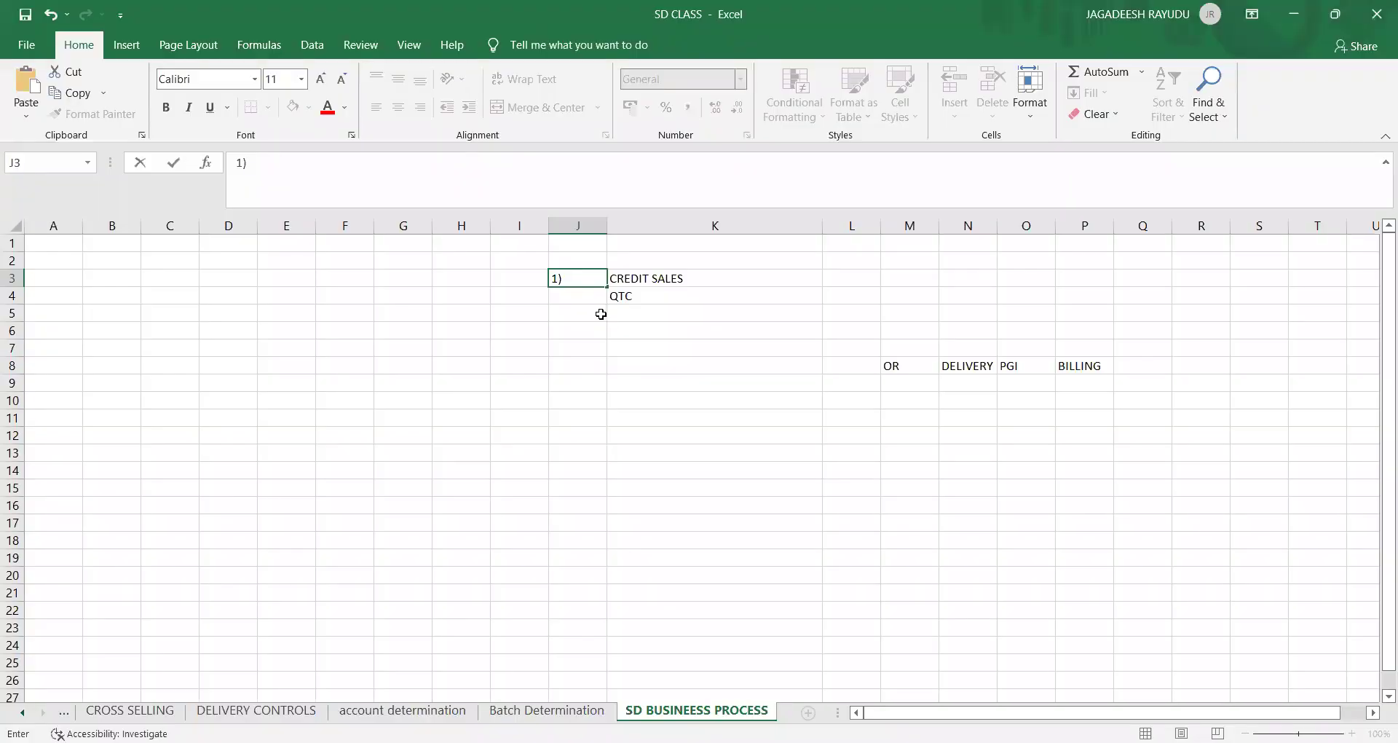
left_click(668, 290)
left_click(664, 281)
left_click(871, 279)
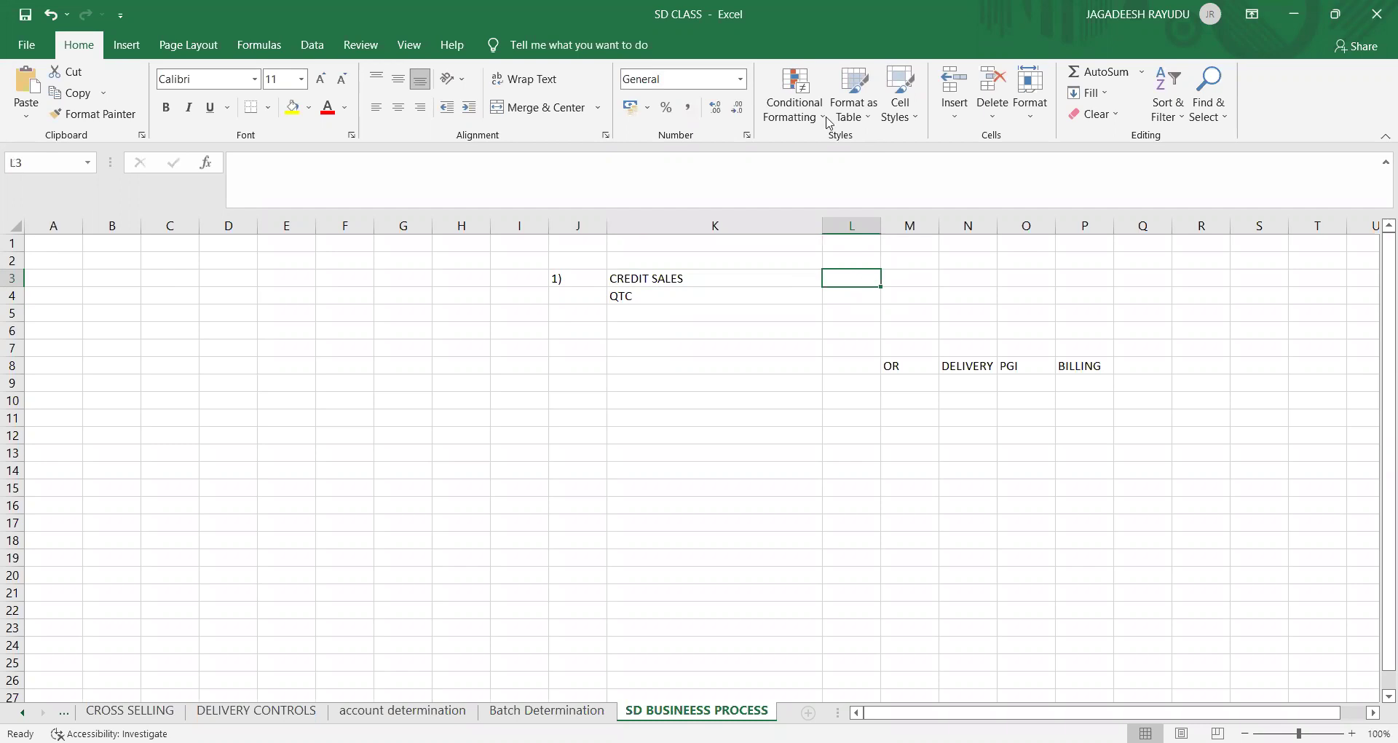
- Switch to SAP, open the credit sales order for changing with transaction VA02 and display item 10's billing document data
key("alt+Tab")
type("/nva0")
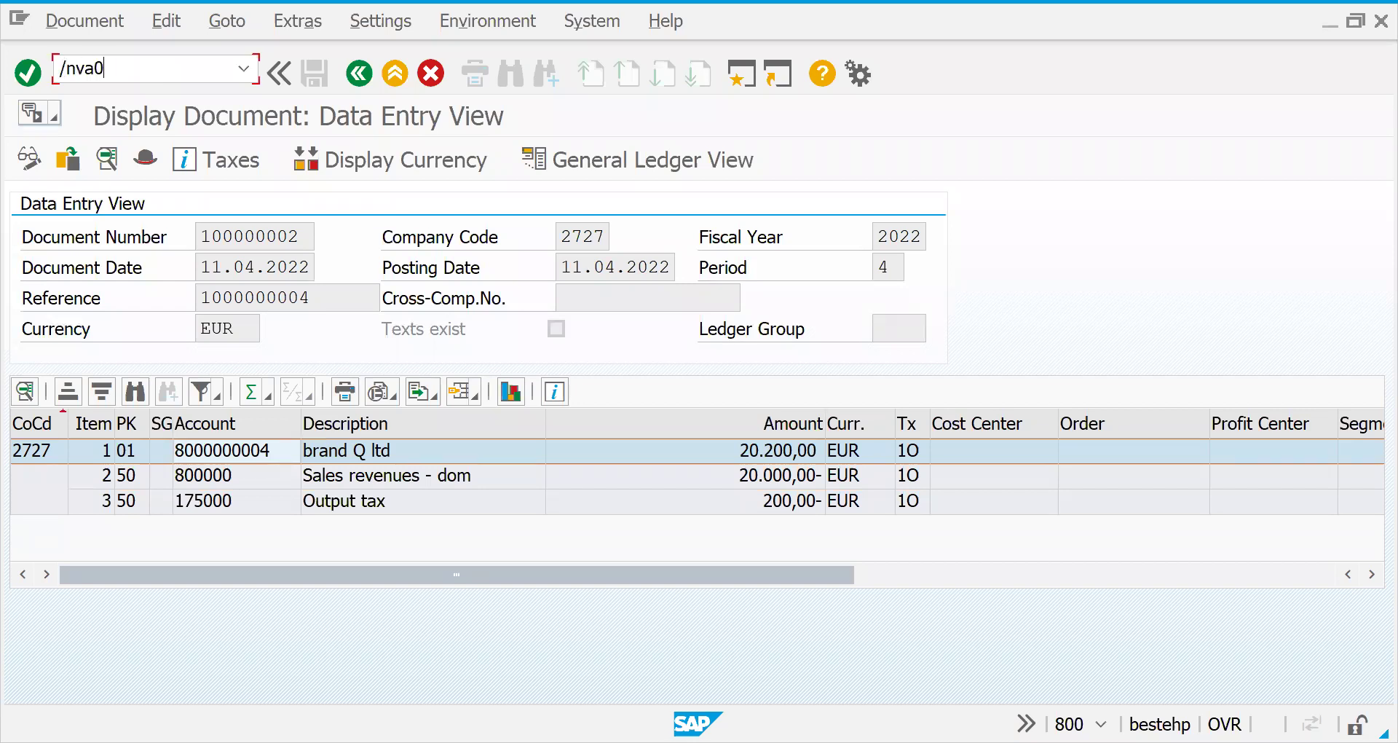
key("Return")
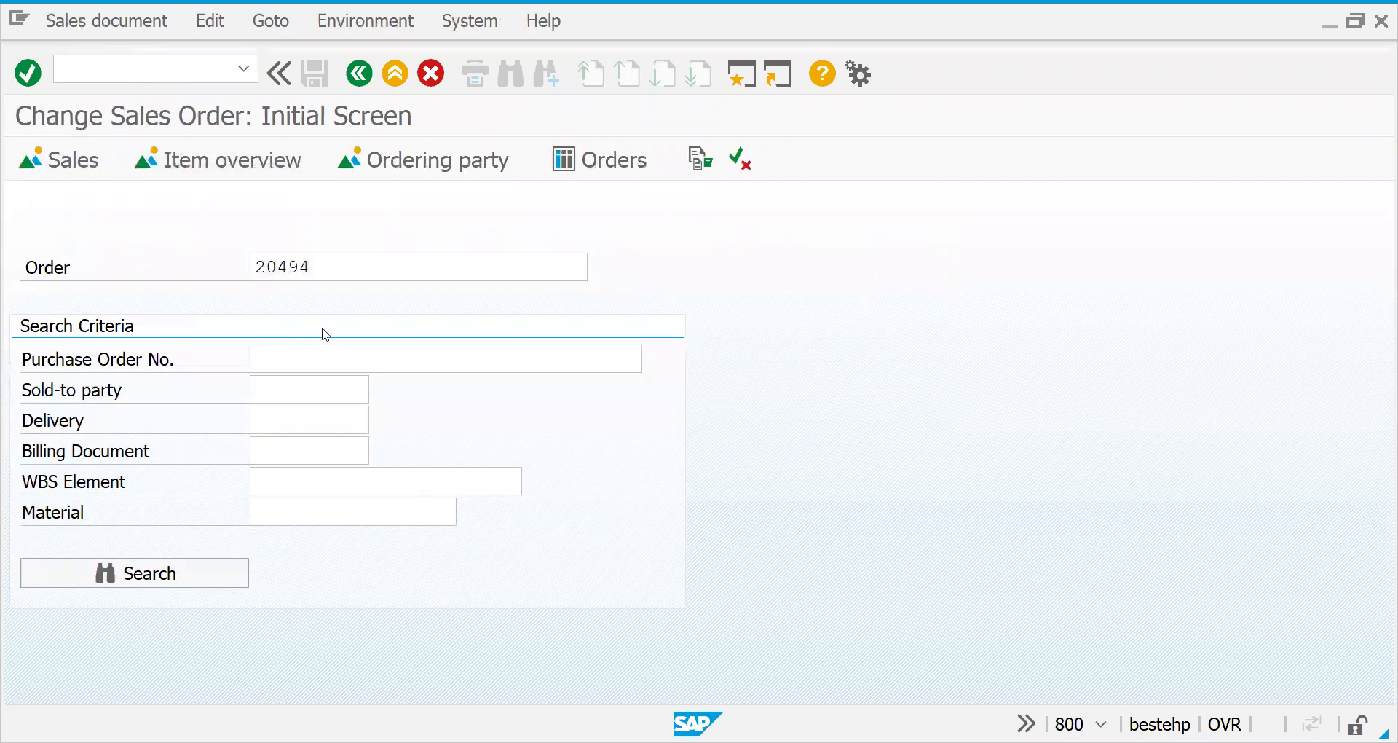
key("Return")
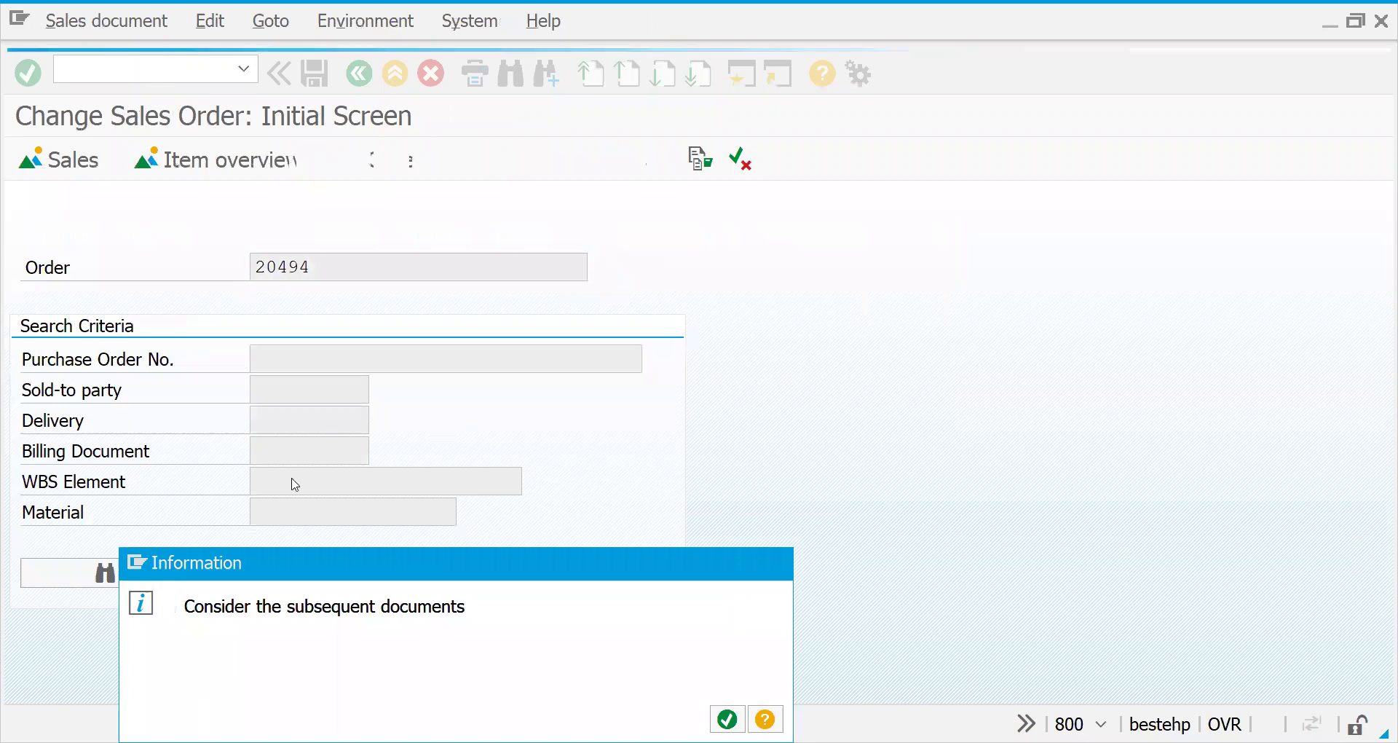
key("Return")
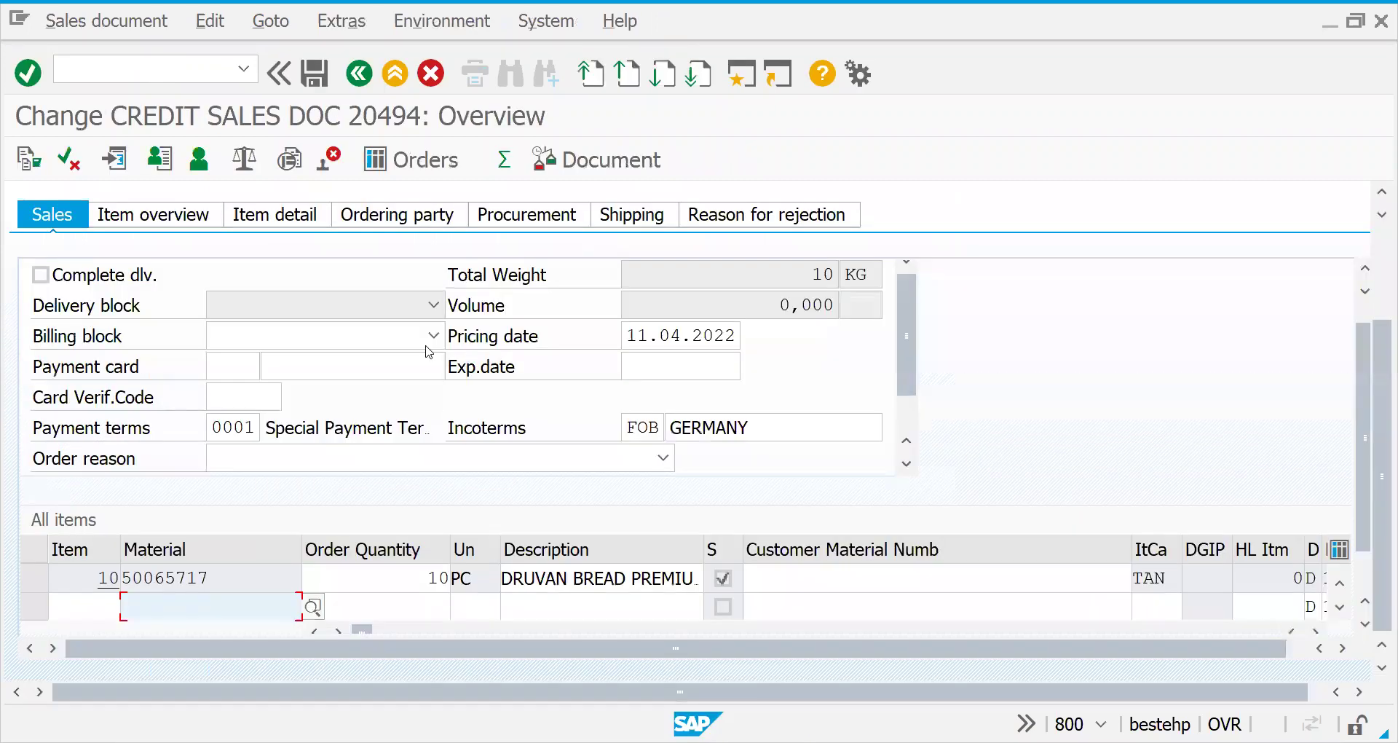
double_click(405, 585)
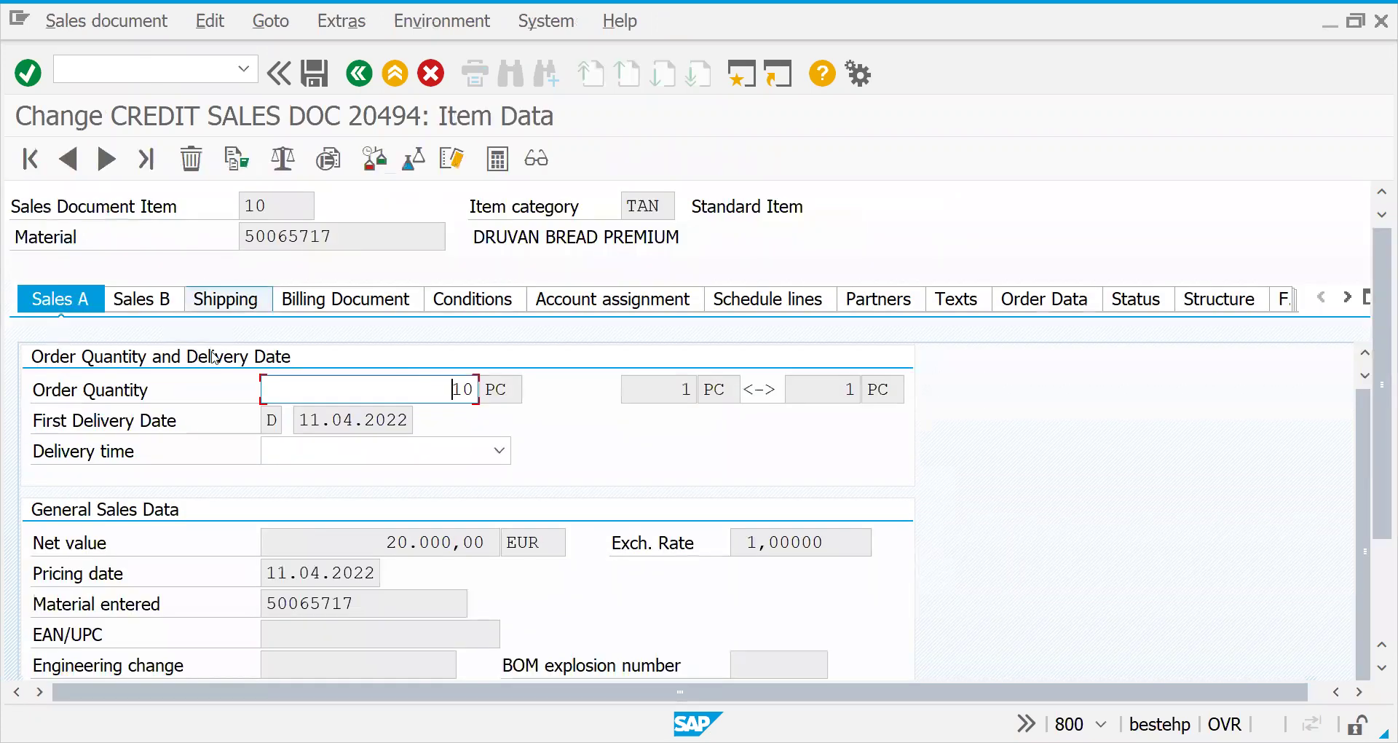
left_click(389, 306)
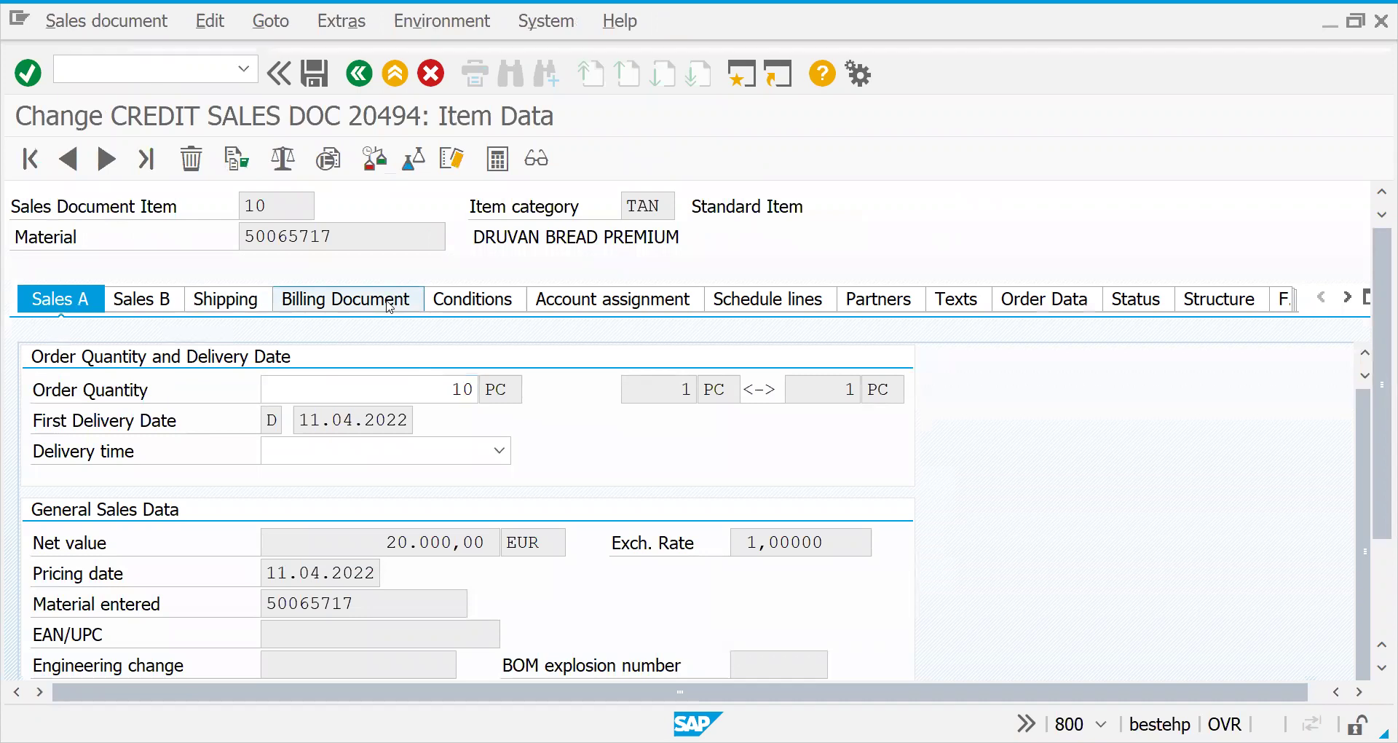
- Browse the list of payment terms available for the order item, comparing terms 0001, 0002, 0004, 0005 and the installment terms
left_click(251, 453)
left_click(270, 453)
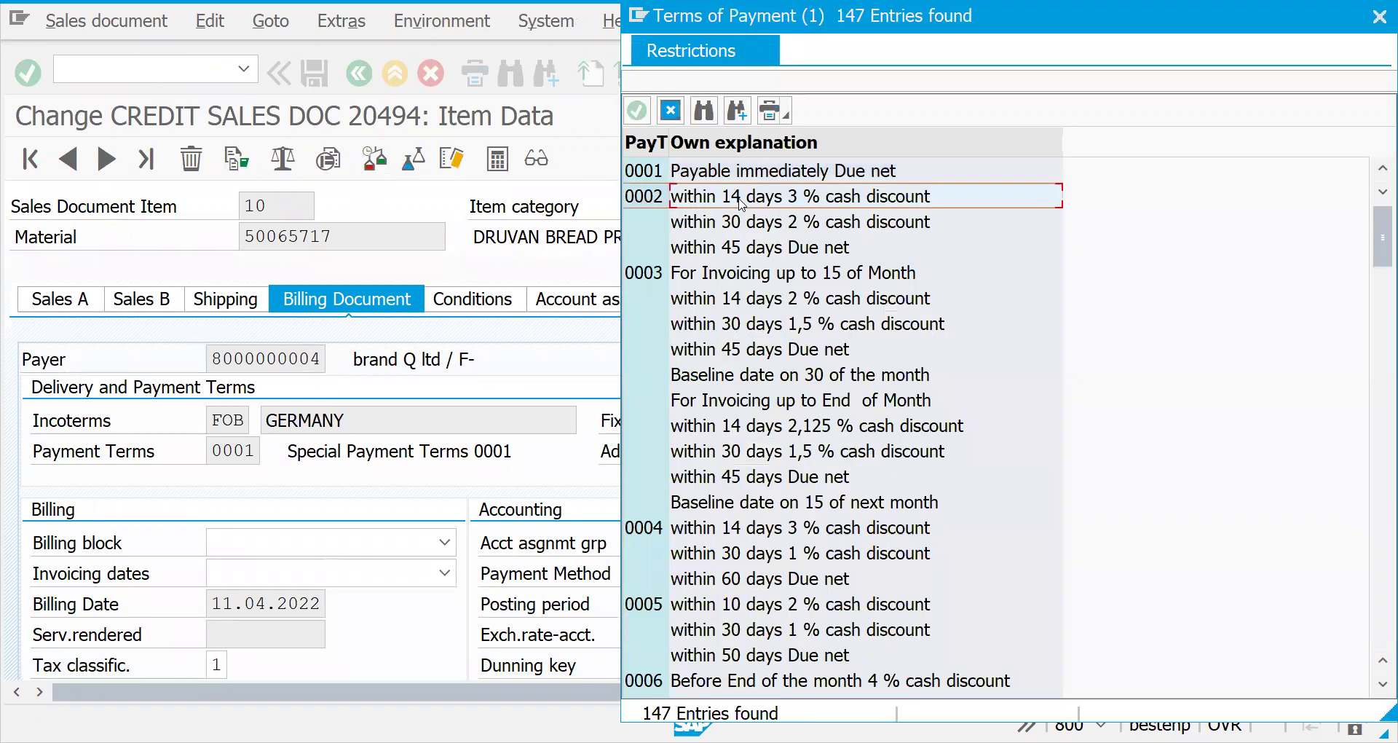
left_click(740, 178)
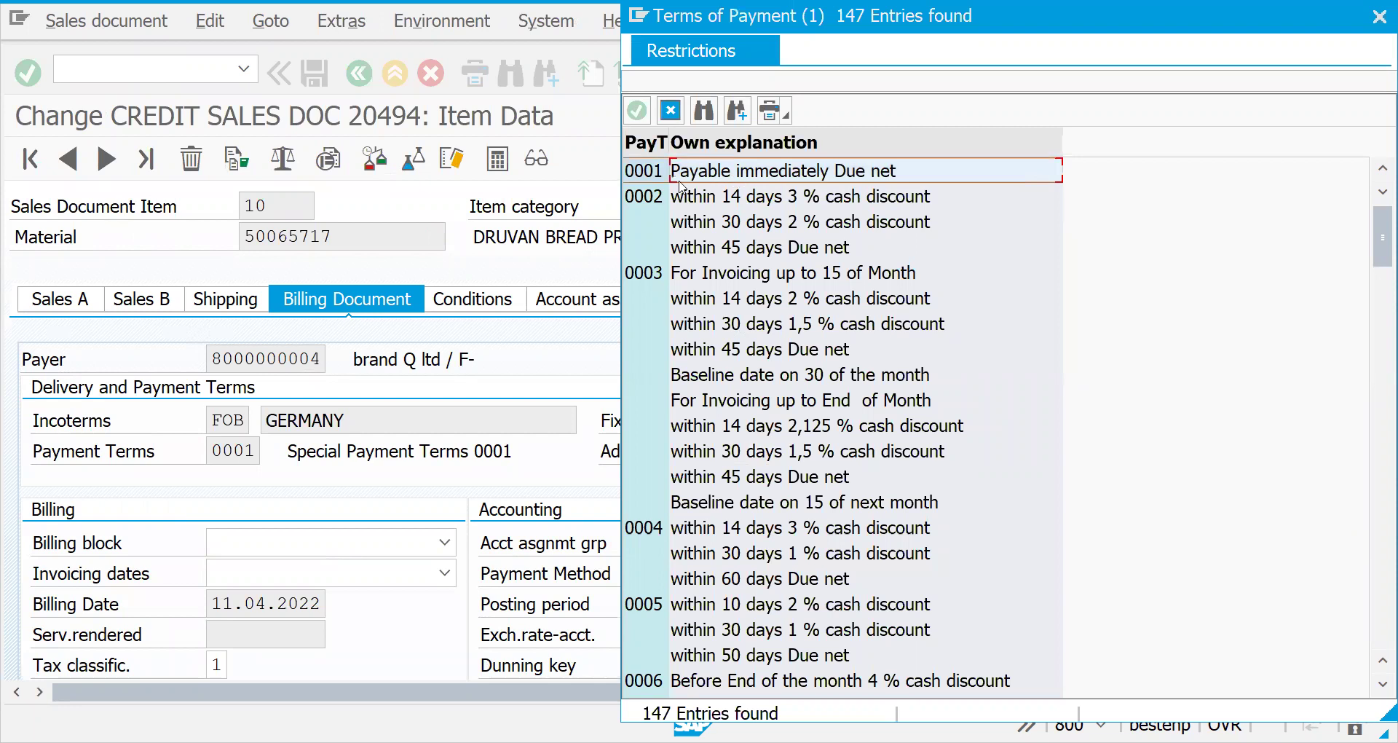
left_click(703, 204)
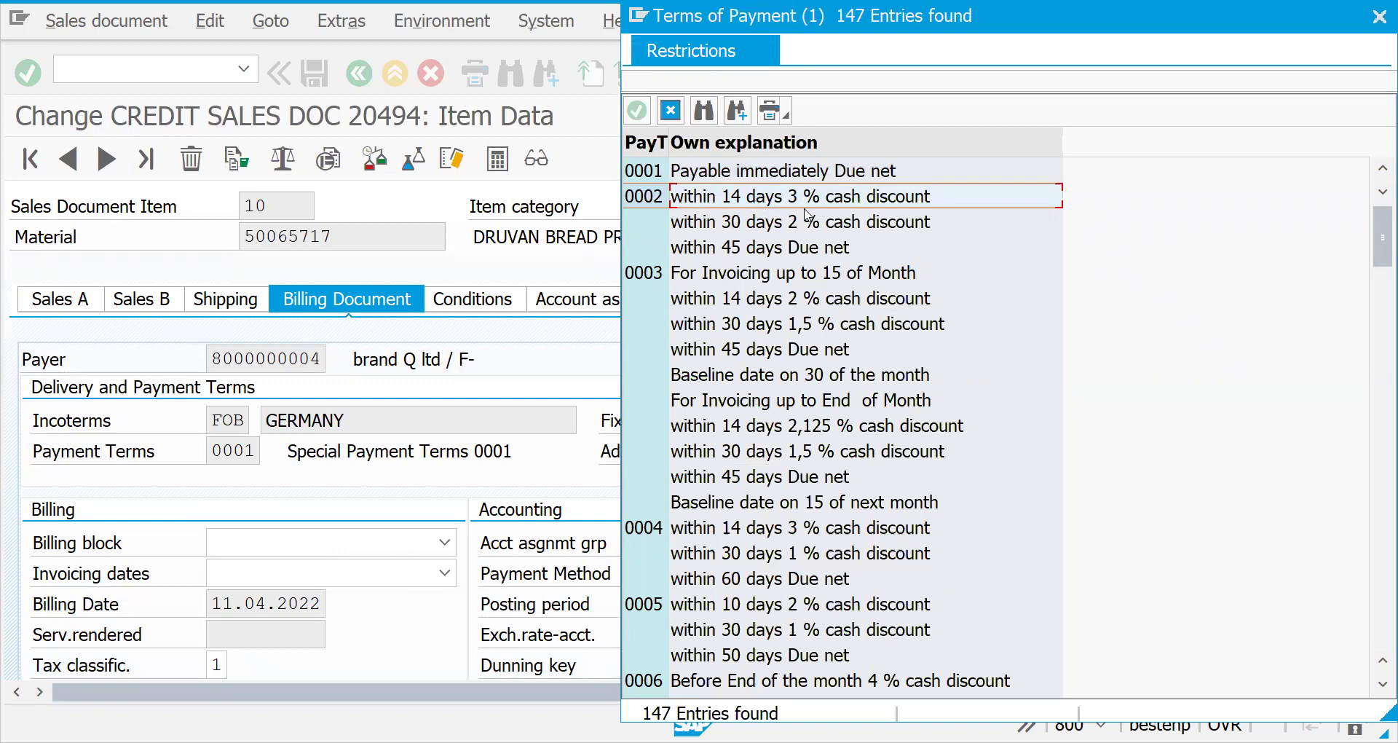
left_click(740, 229)
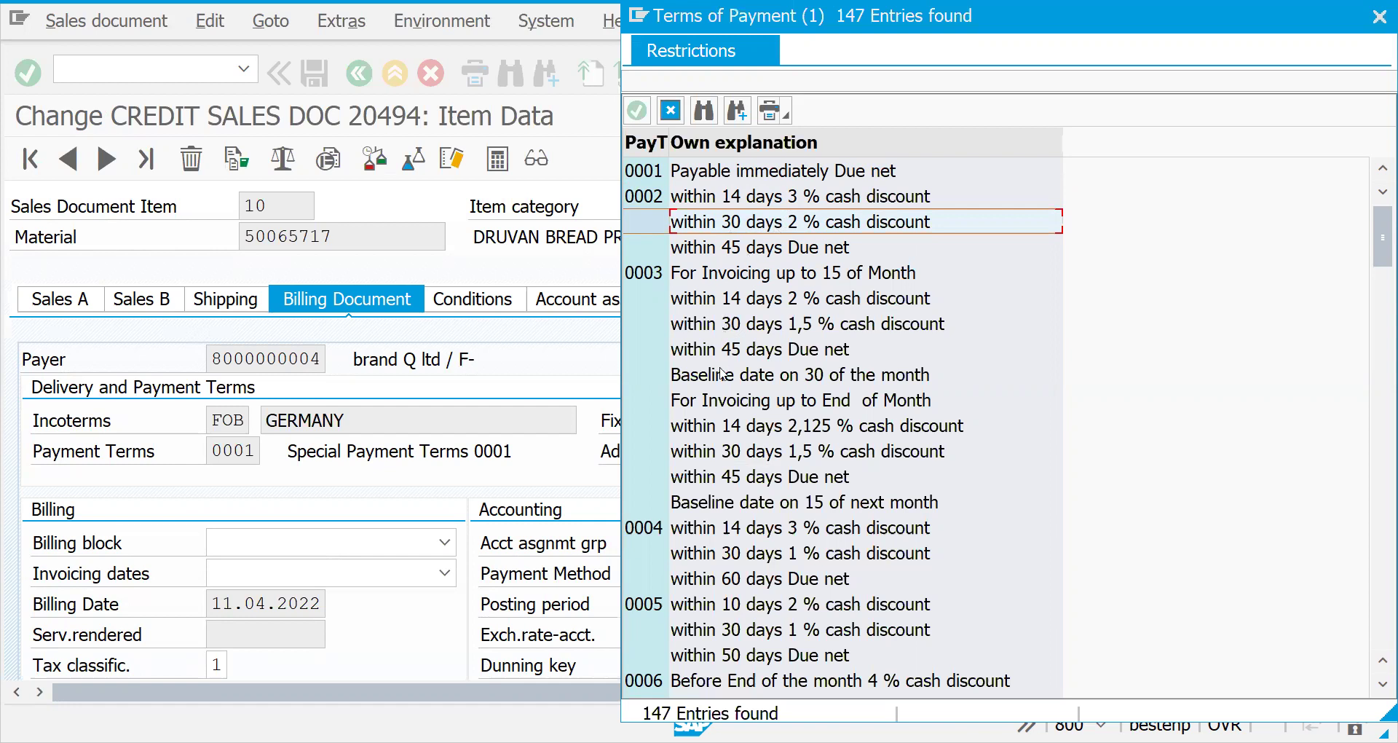
left_click(707, 533)
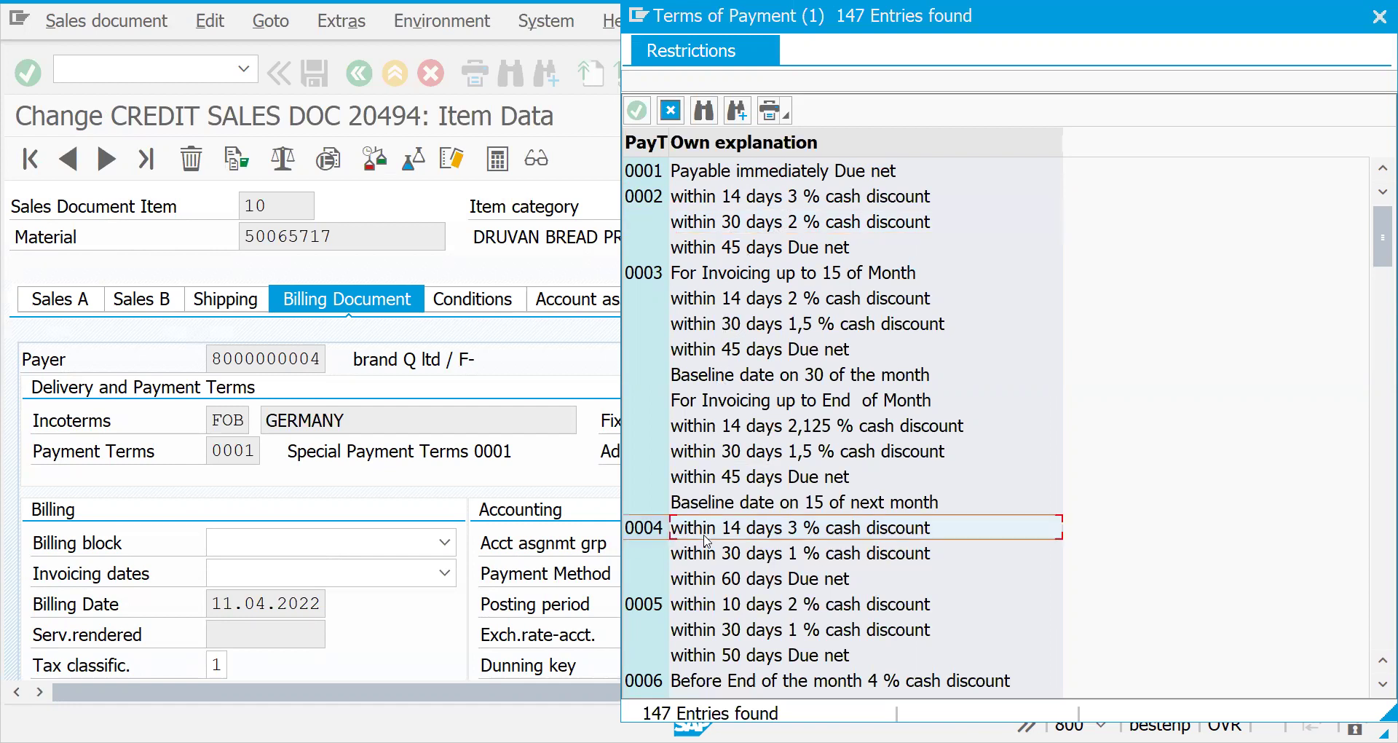
left_click(705, 556)
left_click(707, 581)
left_click(712, 654)
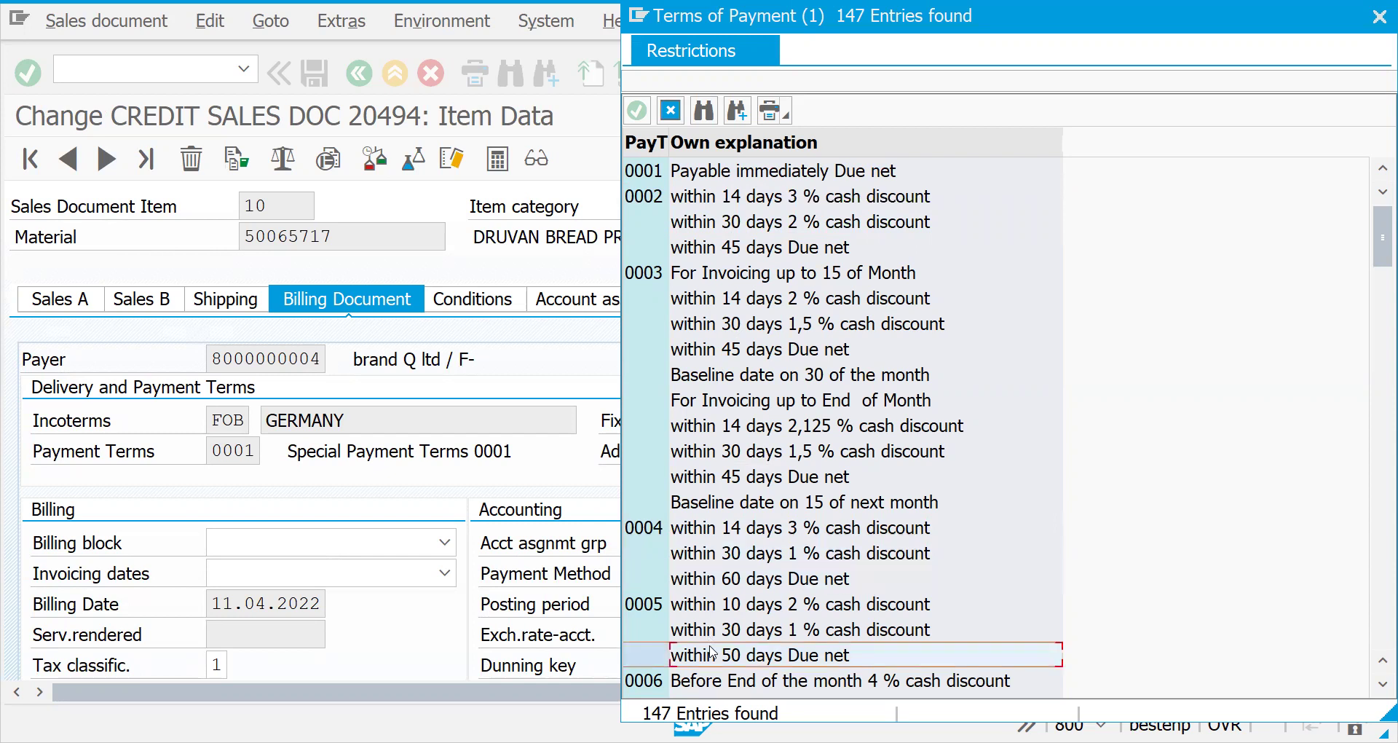
left_click_drag(1377, 229, 1383, 501)
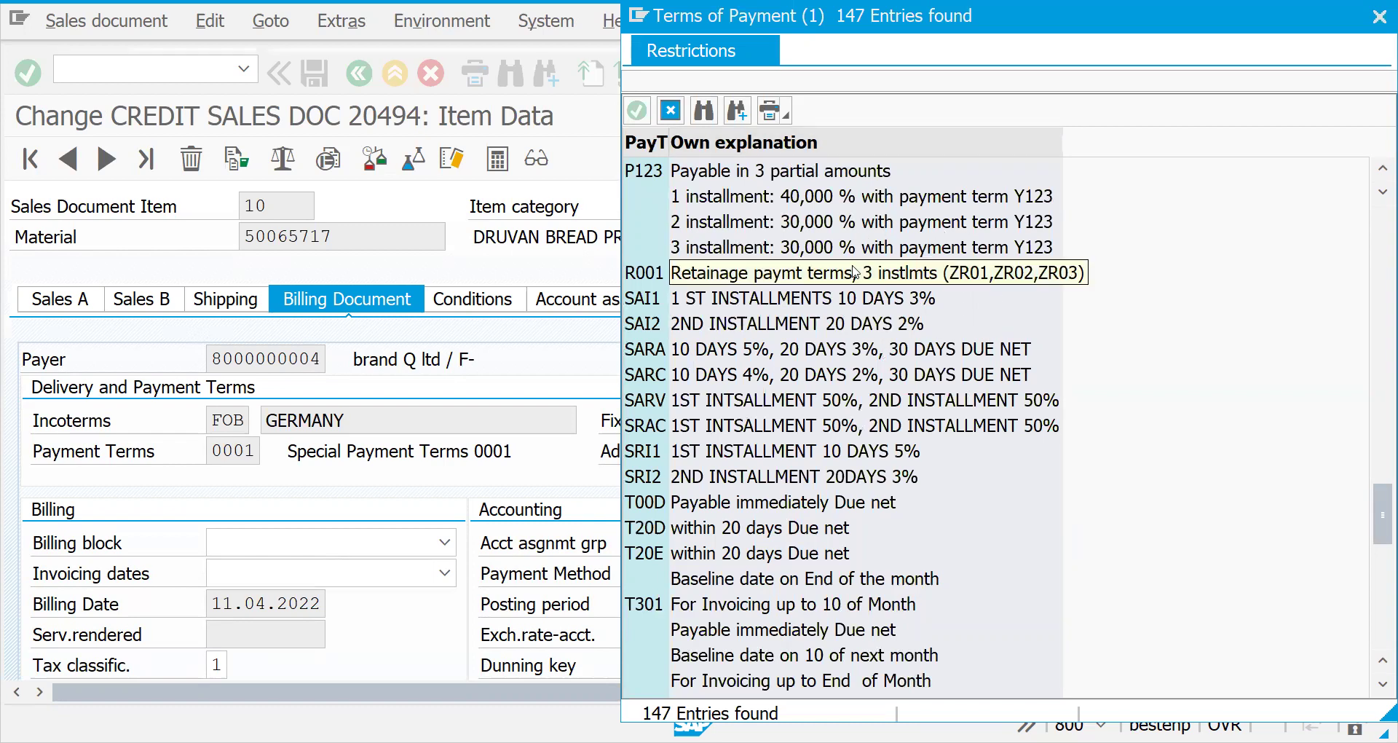
key("Escape")
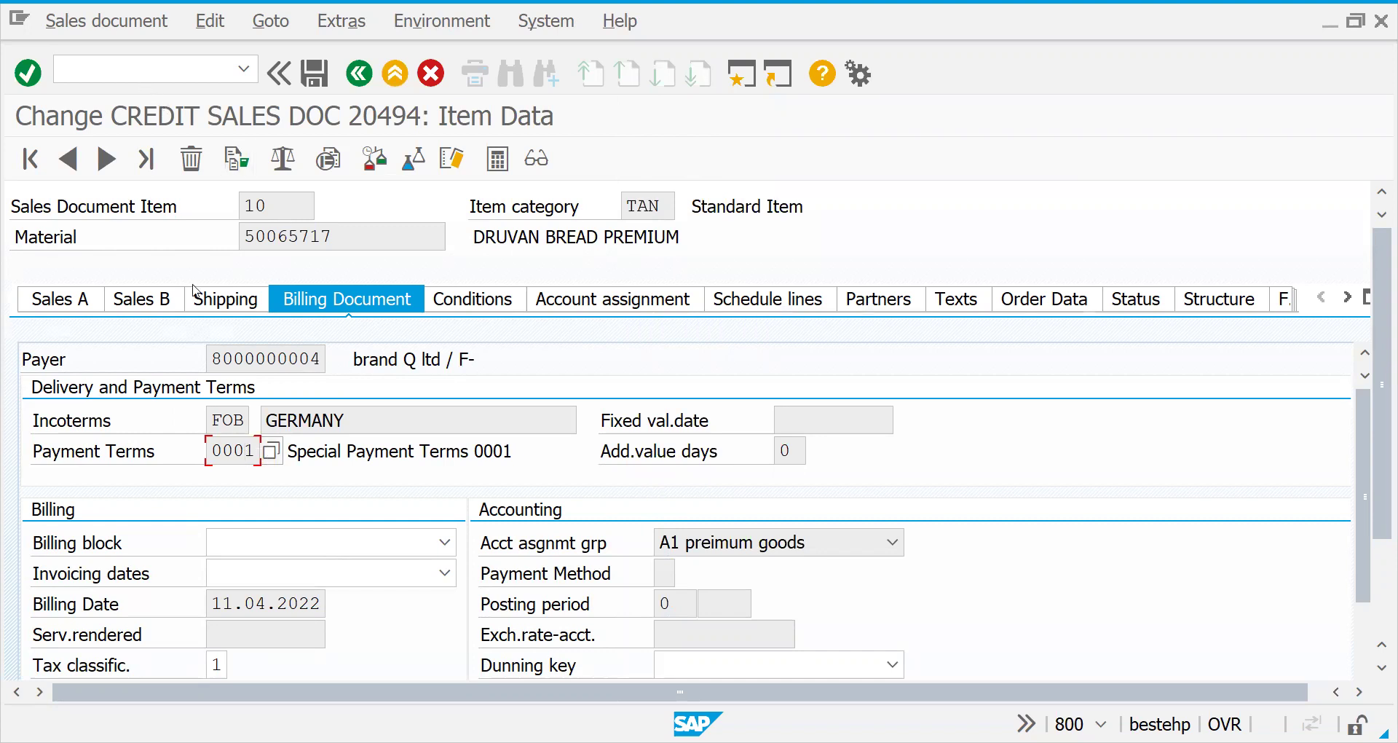
- Reopen the payment terms list and review the cash discount lines of term 0002
left_click(280, 458)
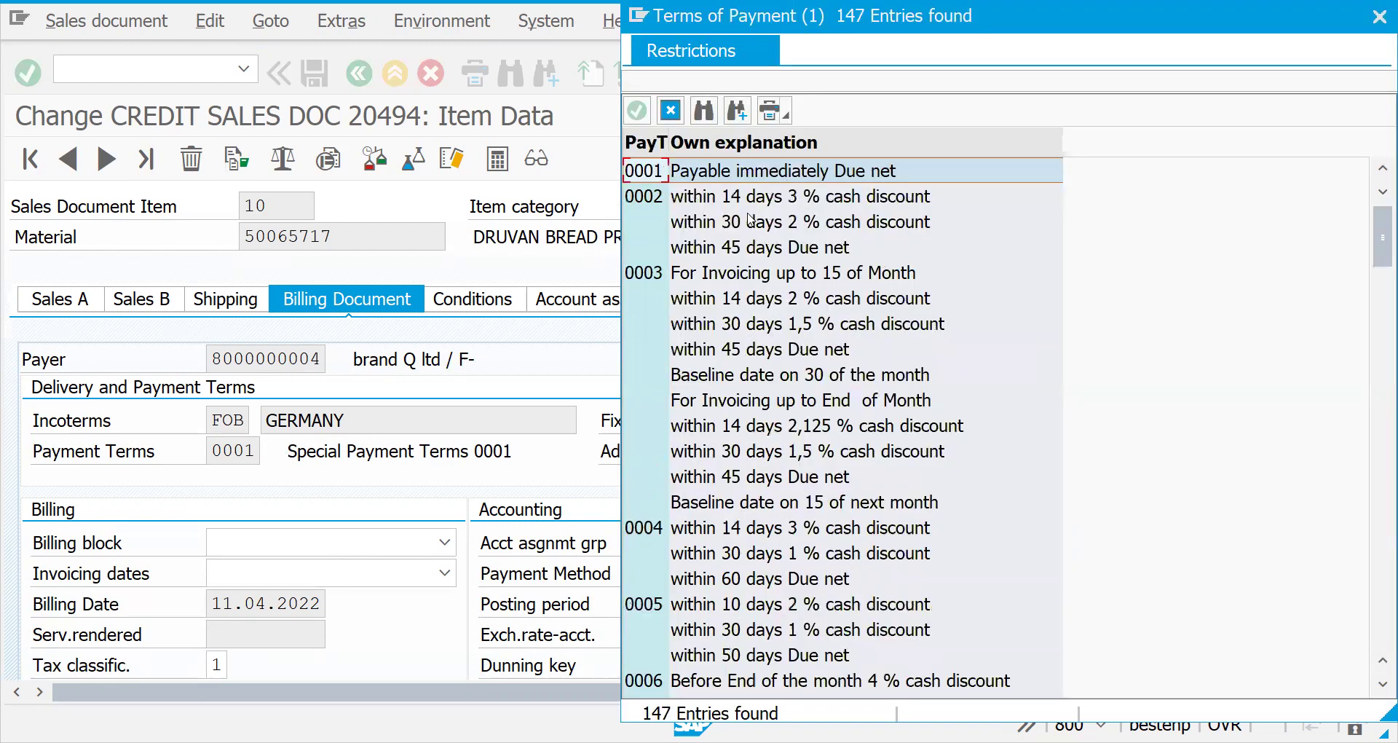
left_click(750, 217)
left_click(728, 199)
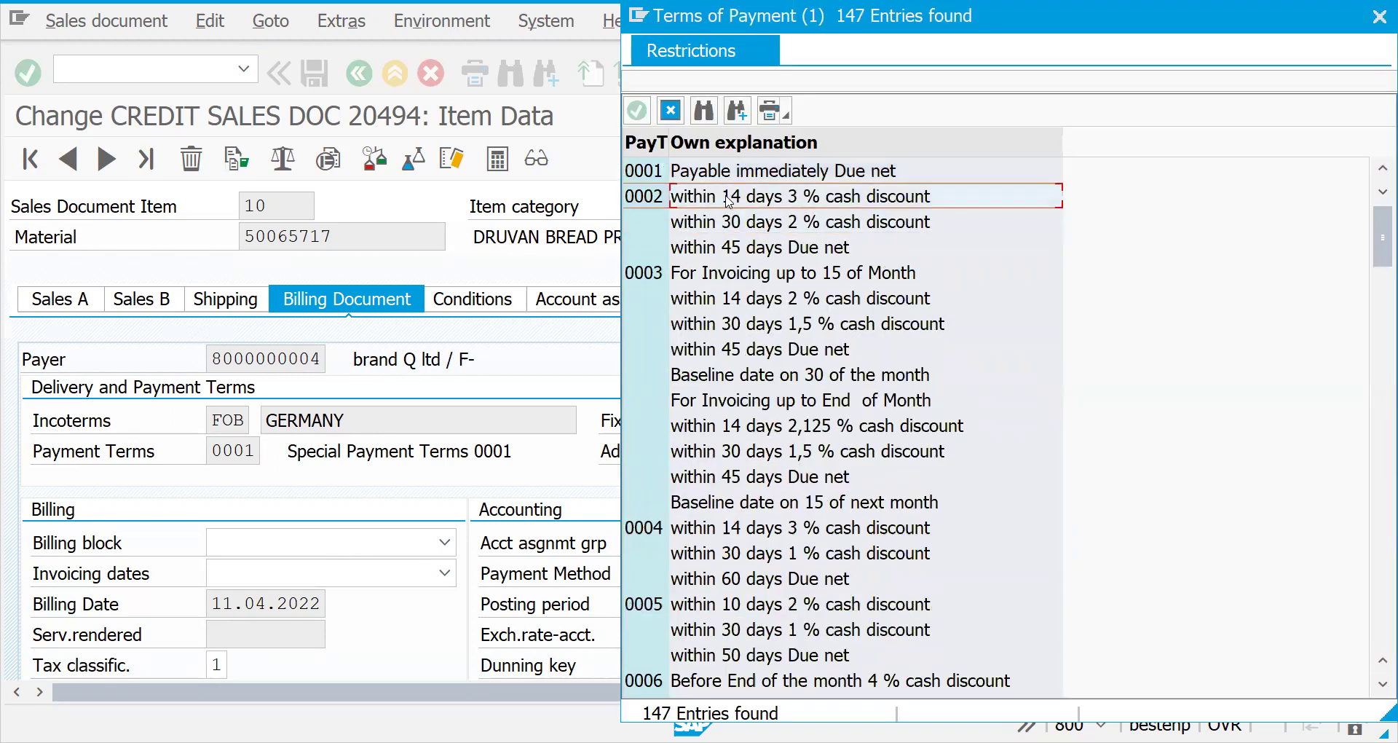
left_click(729, 227)
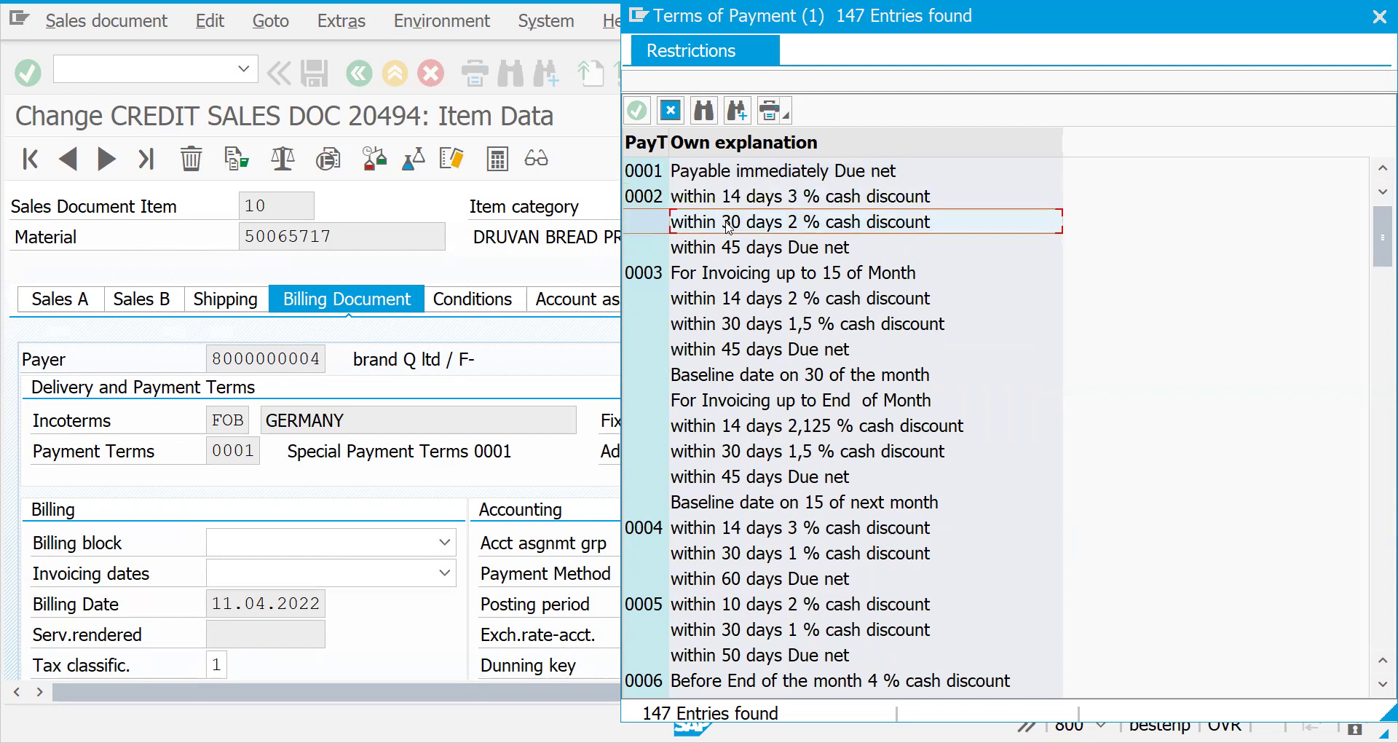
left_click(670, 111)
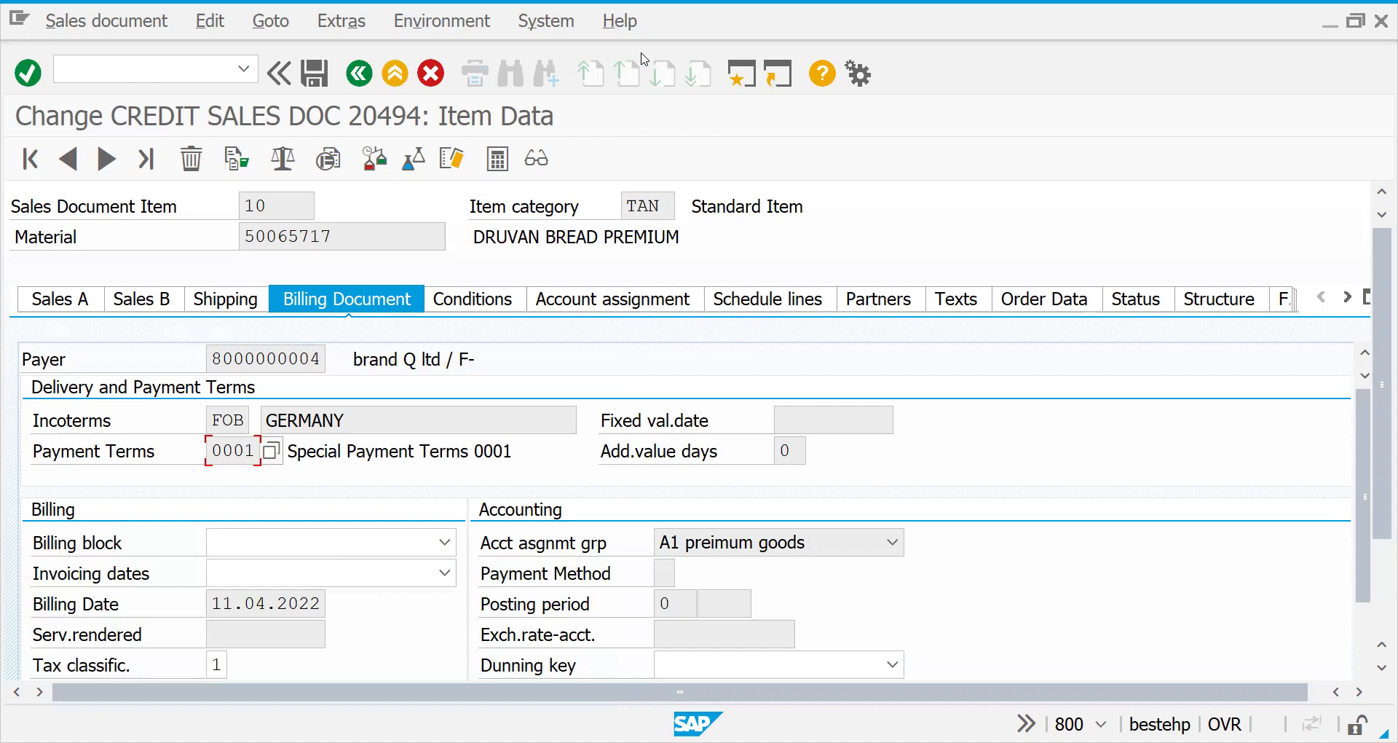
- Switch to the Excel process sheet, enter TAN in cell L3 beside CREDIT SALES and return to SAP
key("alt+Tab")
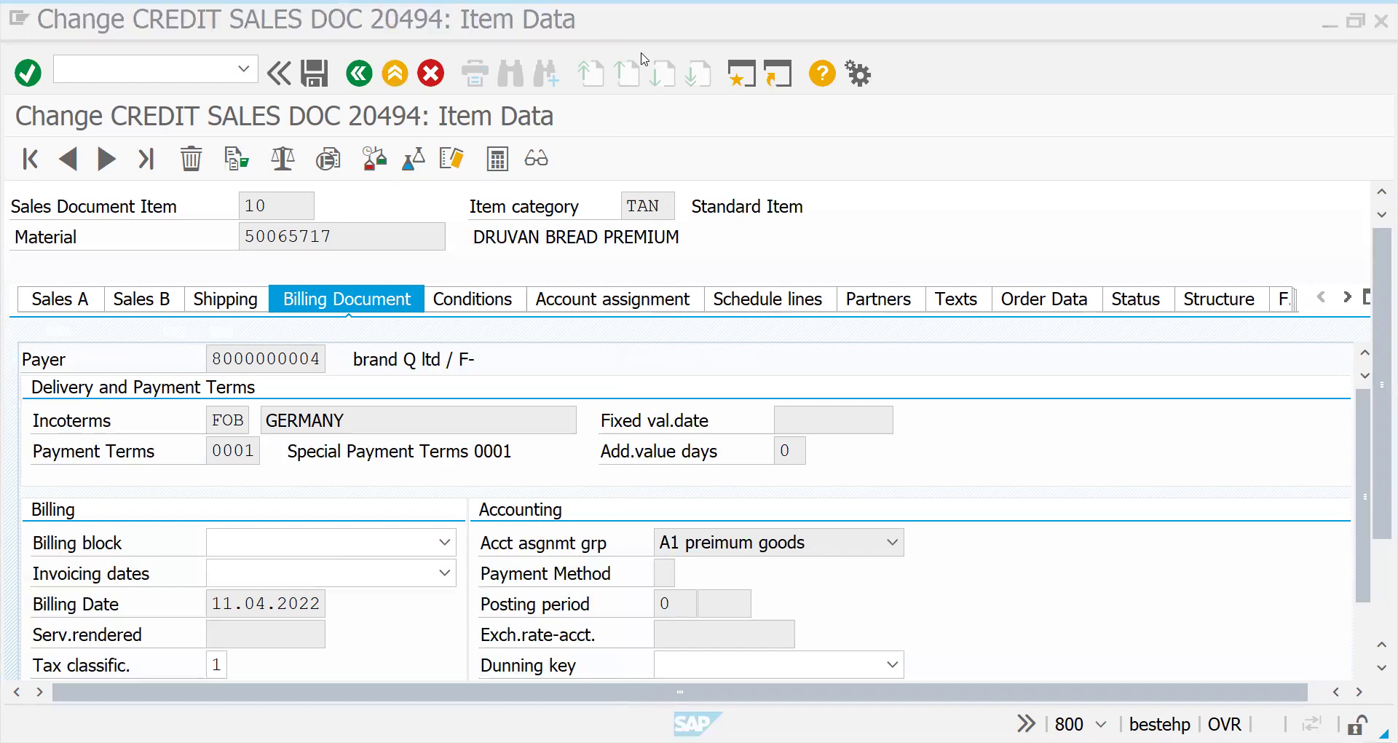
type("t")
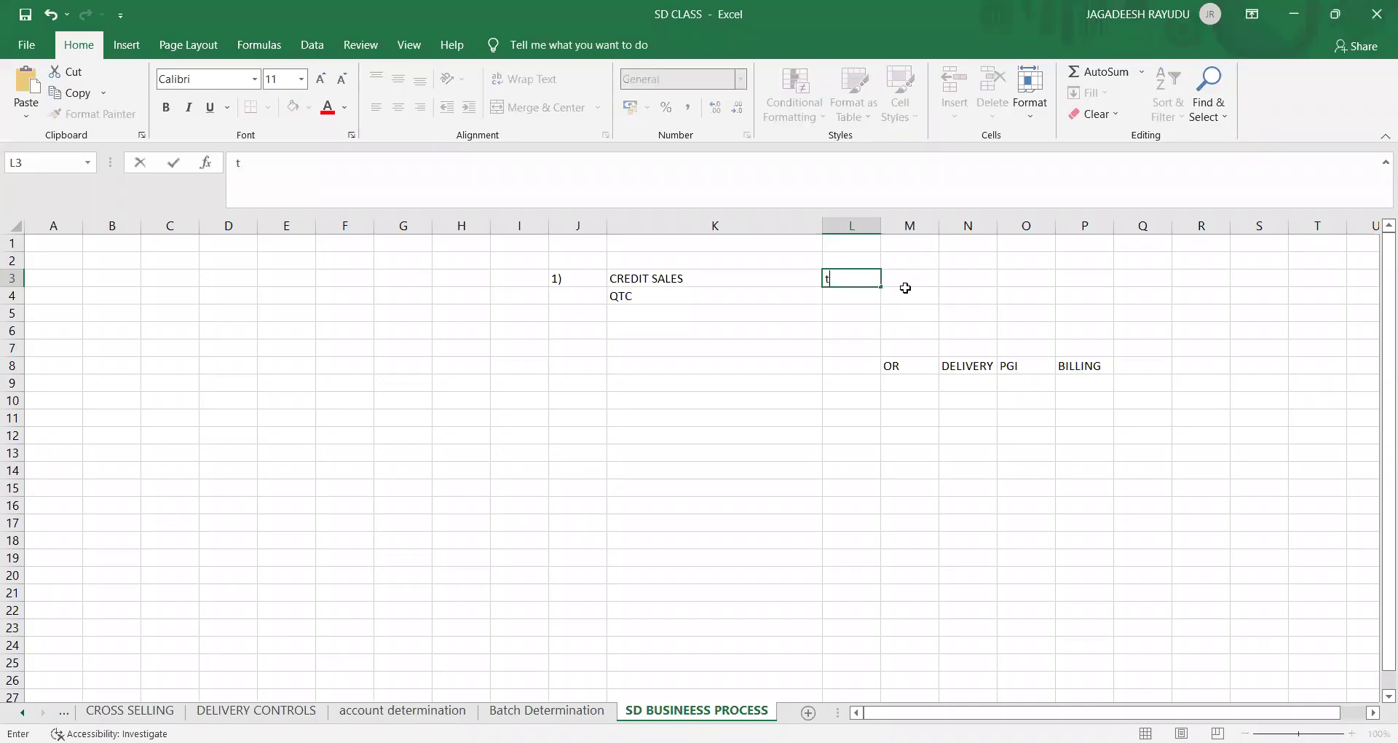
type("TAN")
key("Return")
key("alt+Tab")
left_click(131, 75)
type("/NVA01")
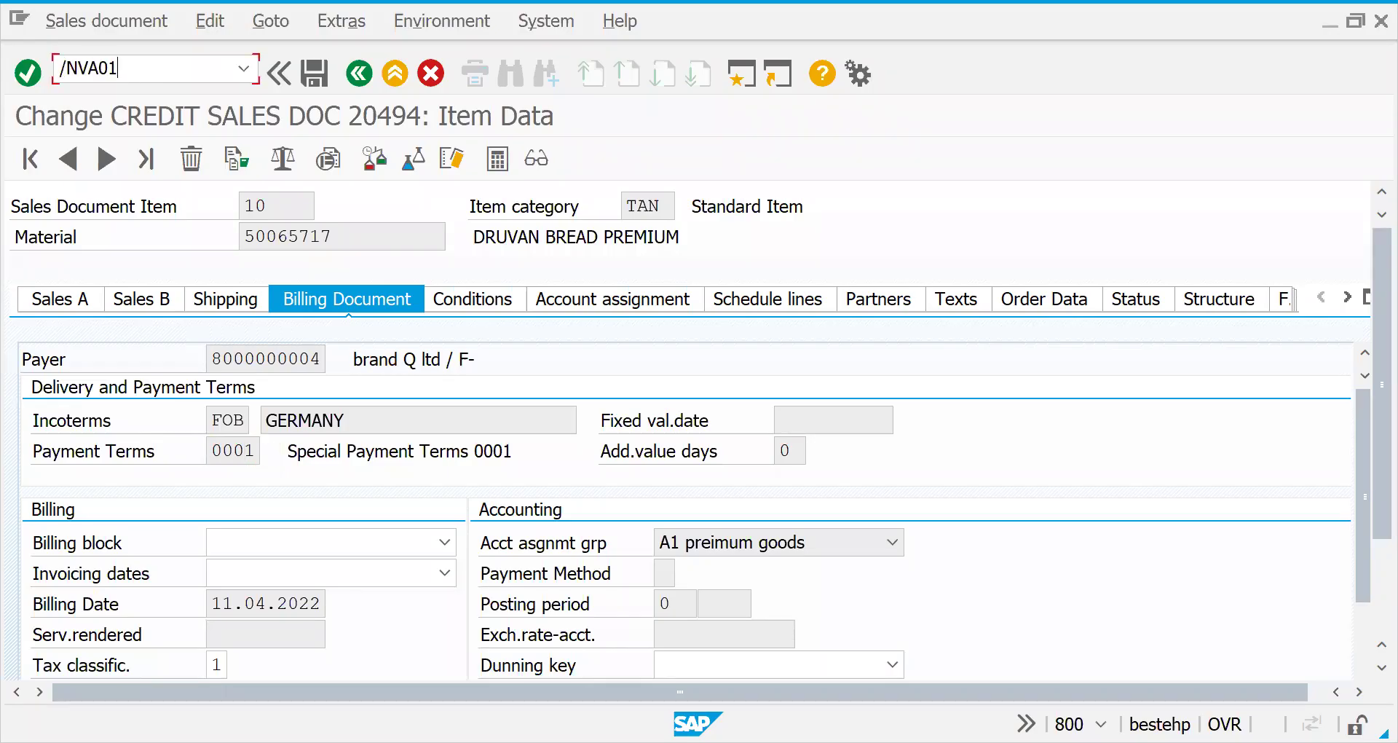
key("Return")
- Start creating a quotation of type QT with transaction /NVA21
left_click(121, 65)
type("/NVA21")
key("Return")
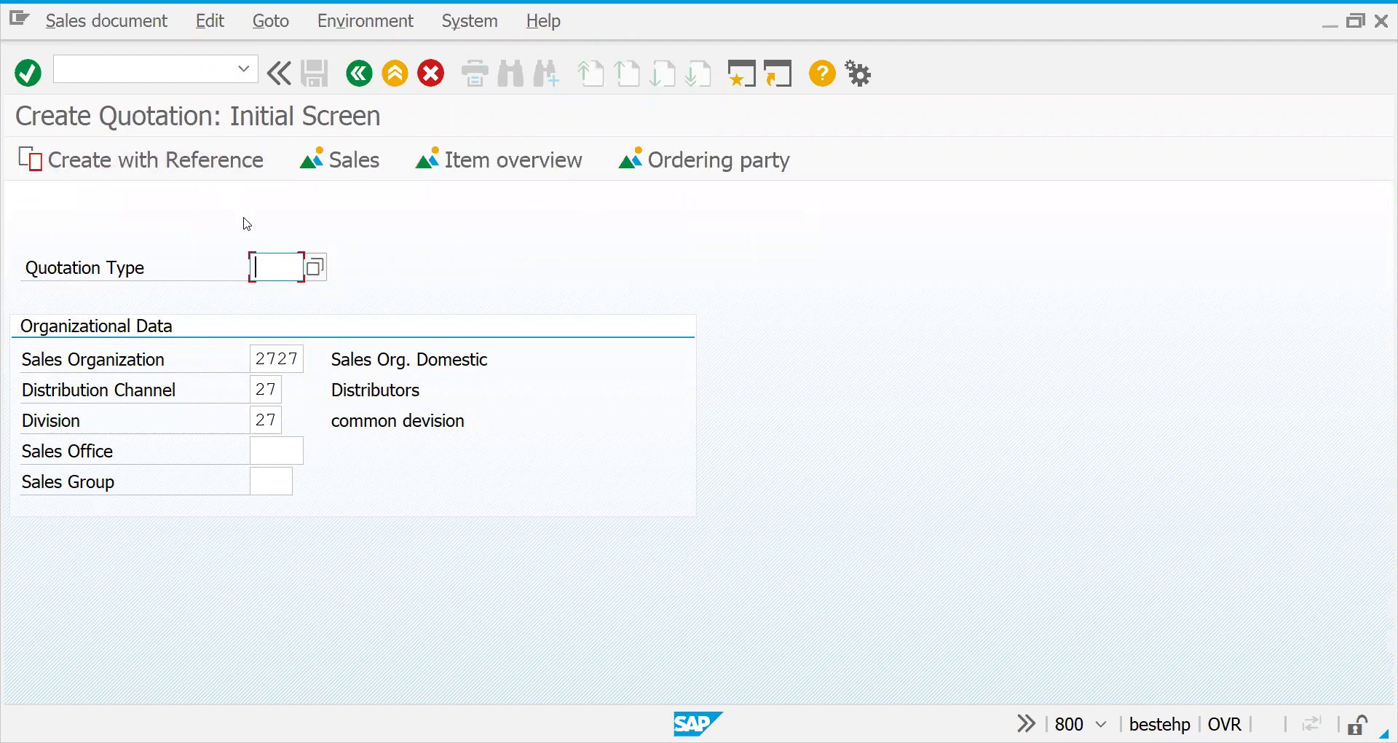
left_click(250, 264)
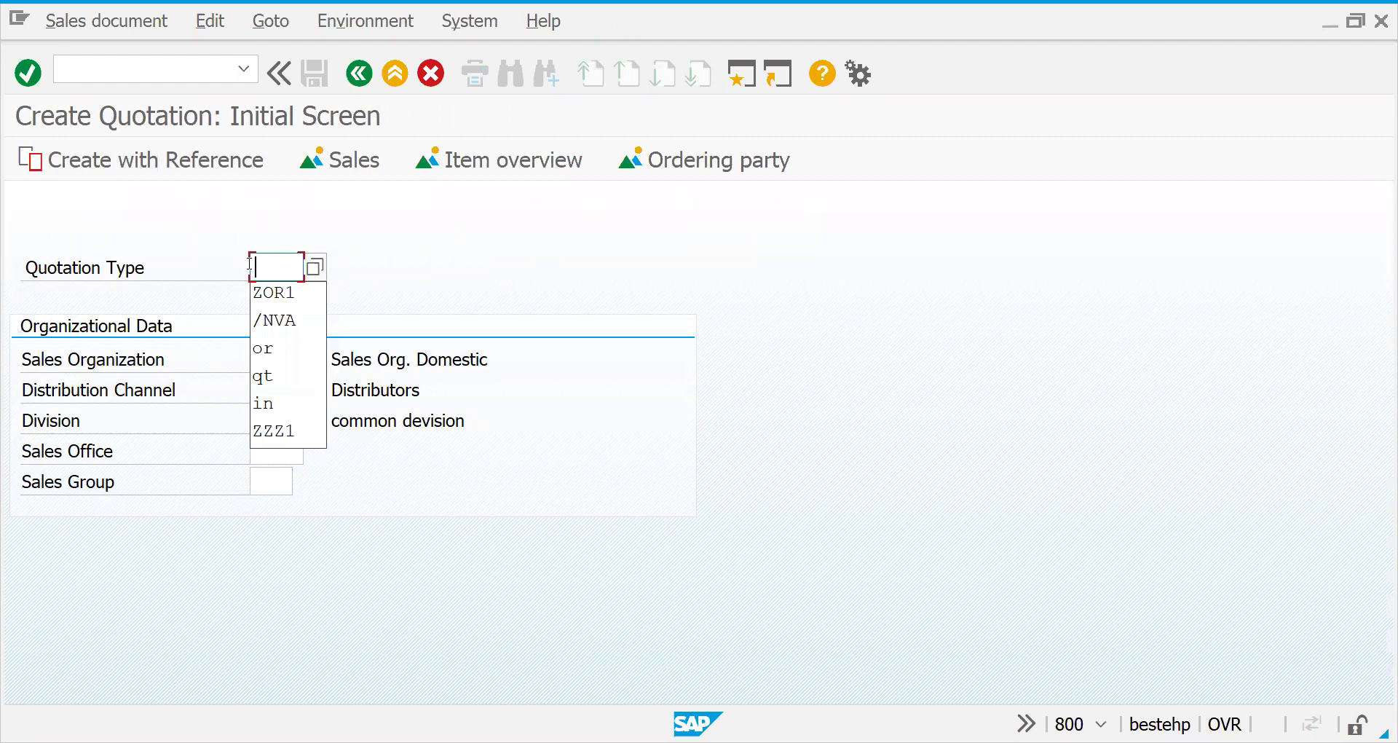
type("qt")
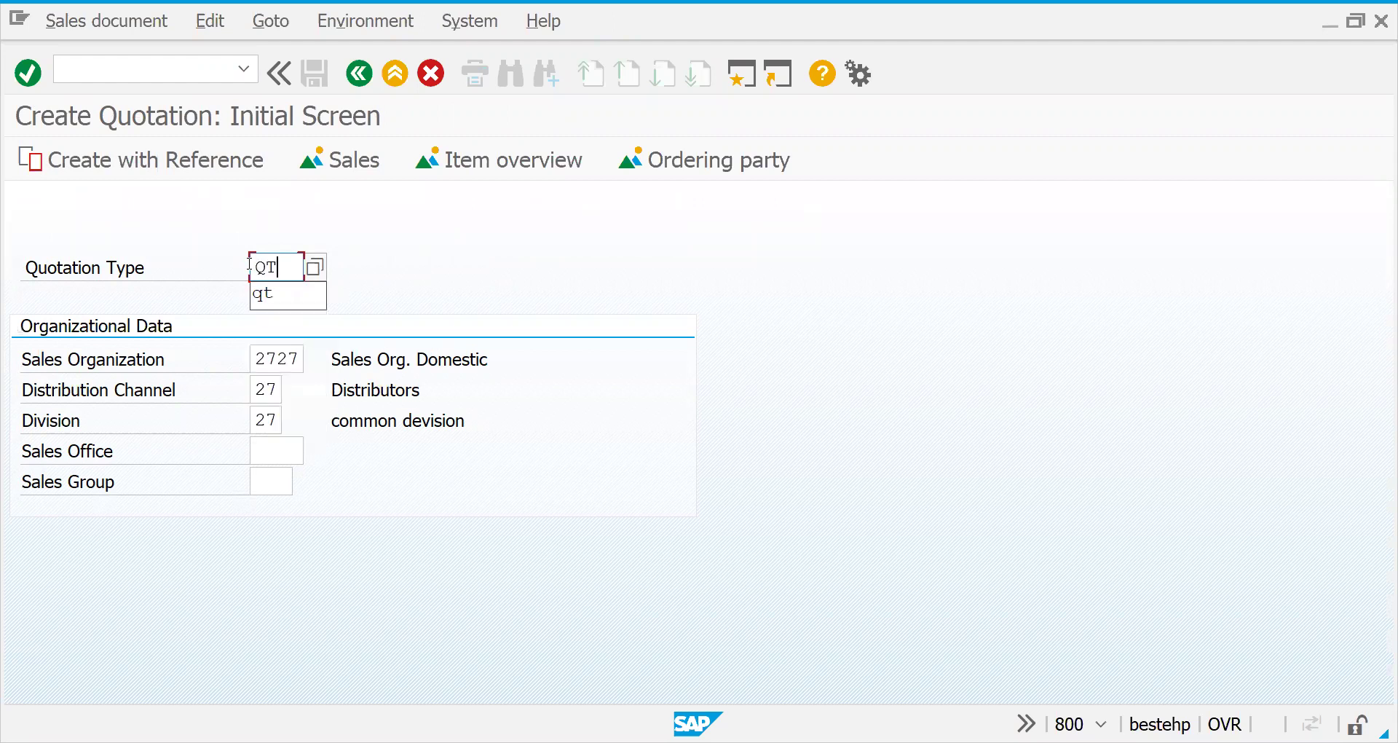
key("Return")
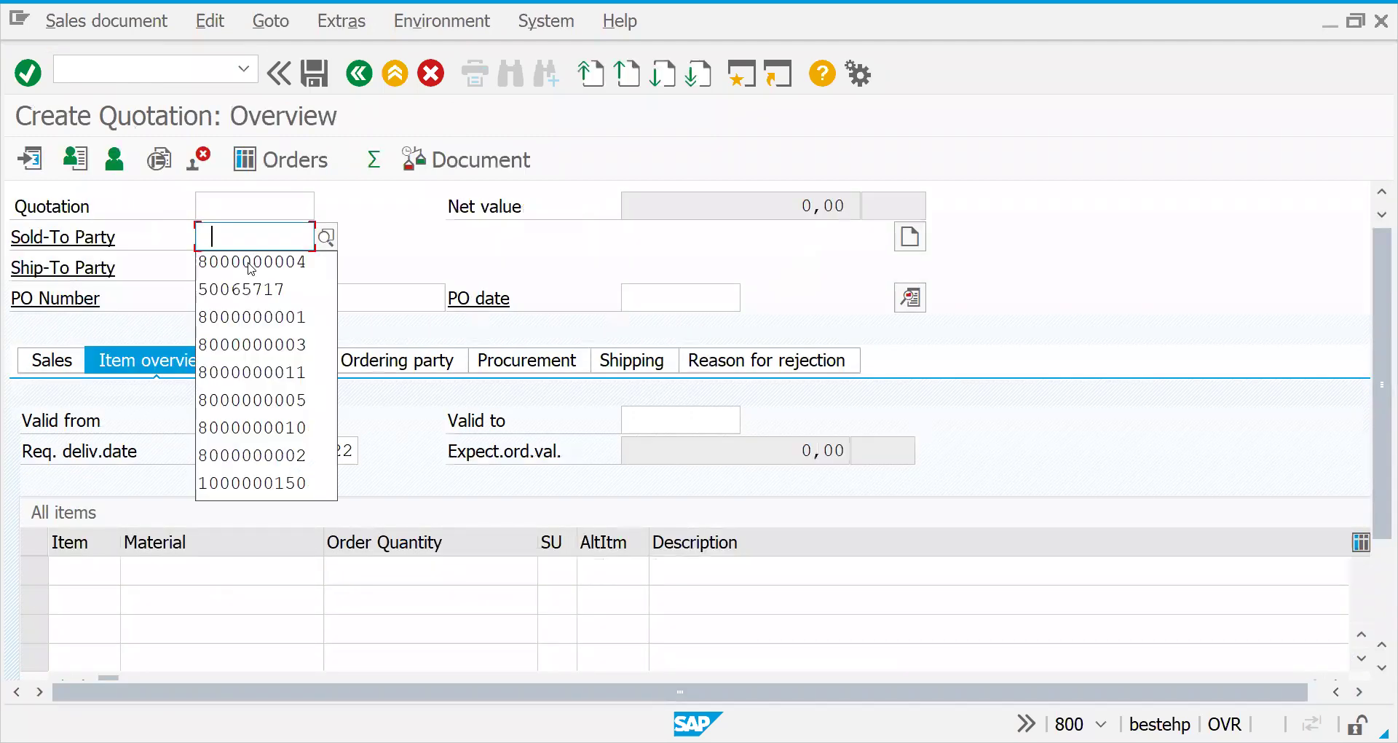
- Set the quotation's sold-to party to brand Q ltd and its PO number to QTCPROCESS
left_click(250, 264)
key("Return")
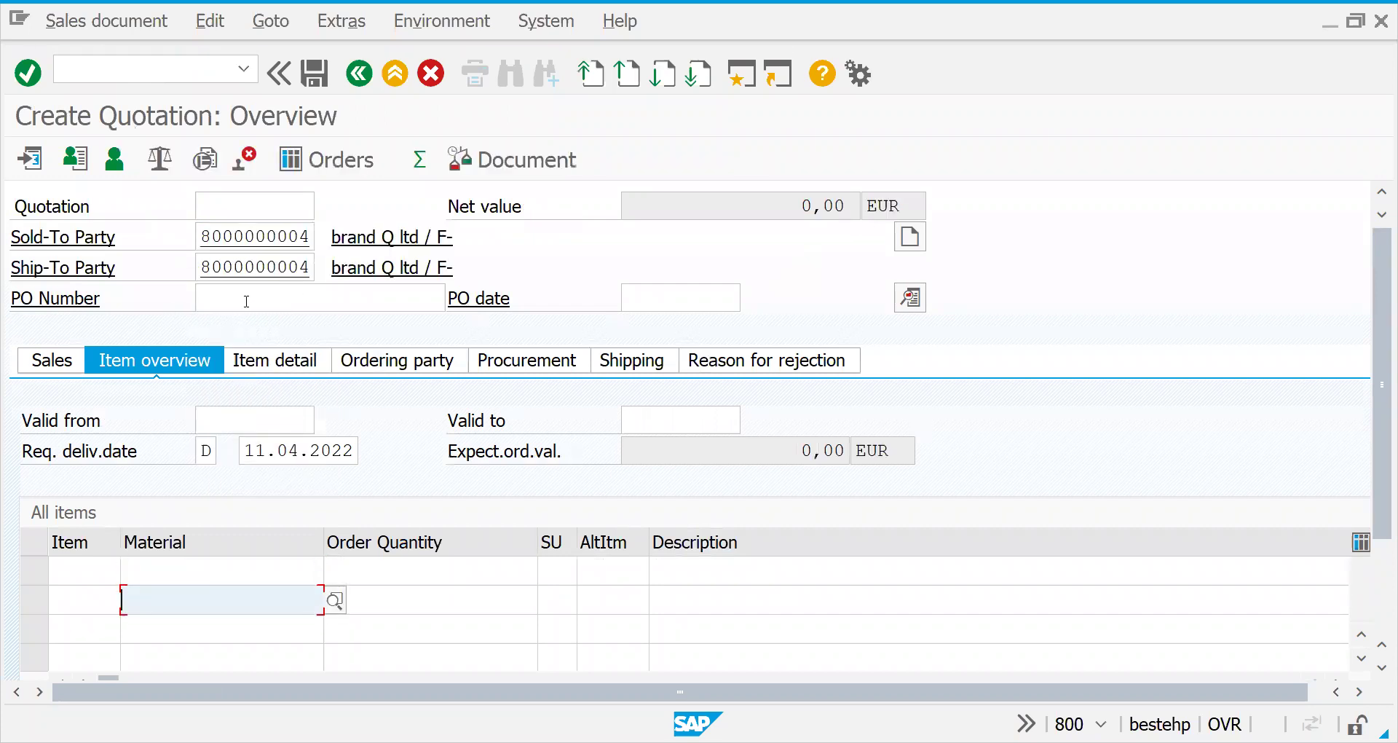
left_click(247, 297)
key("Down")
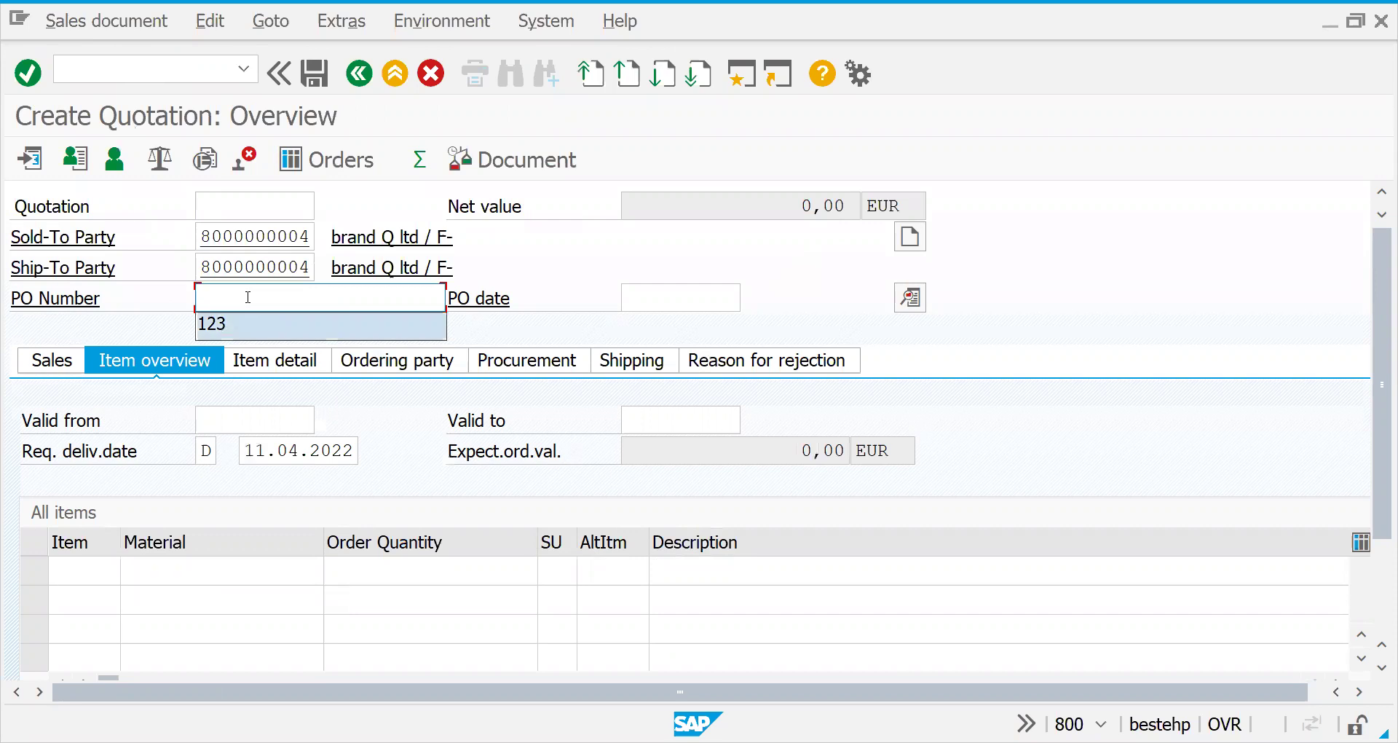
key("BackSpace")
type("Q")
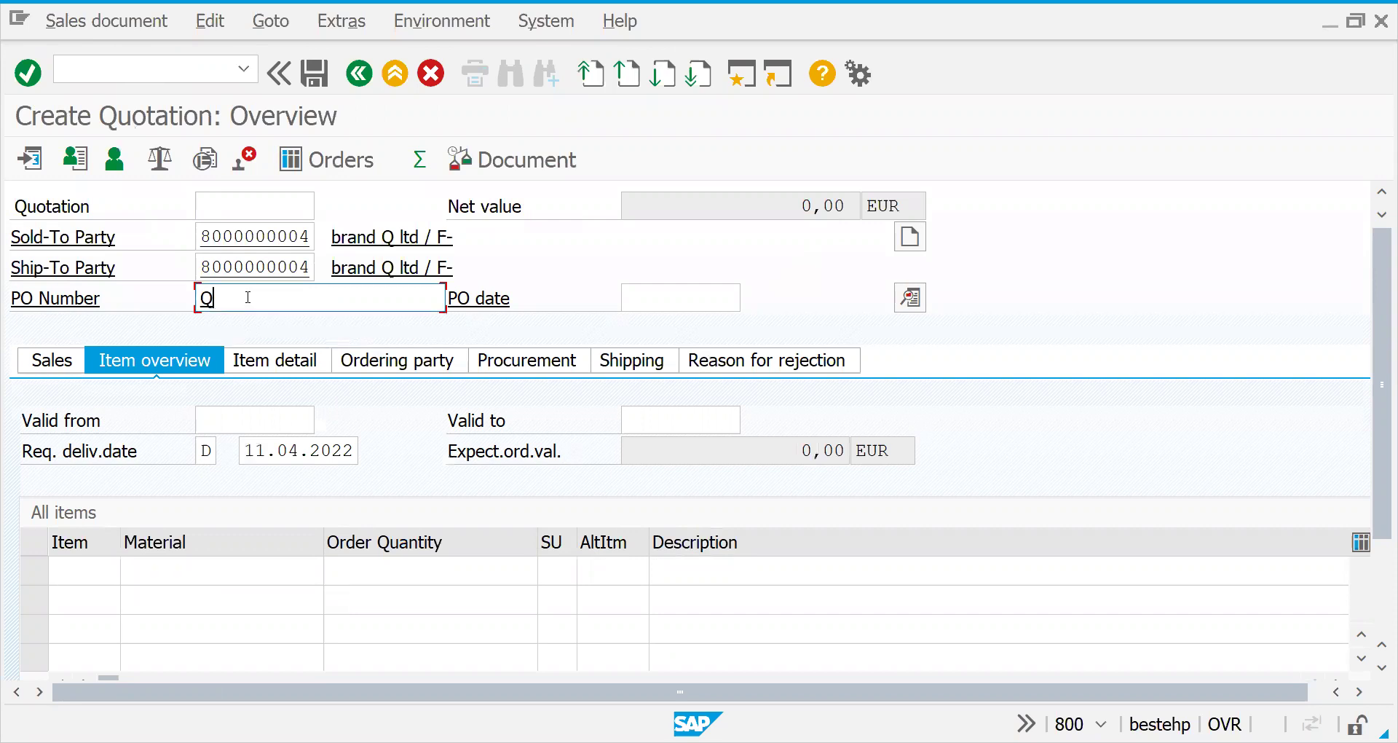
type("TCPROCESS")
- Set the quotation's validity period from 11.04.2022 to 17.04.2022
left_click(234, 421)
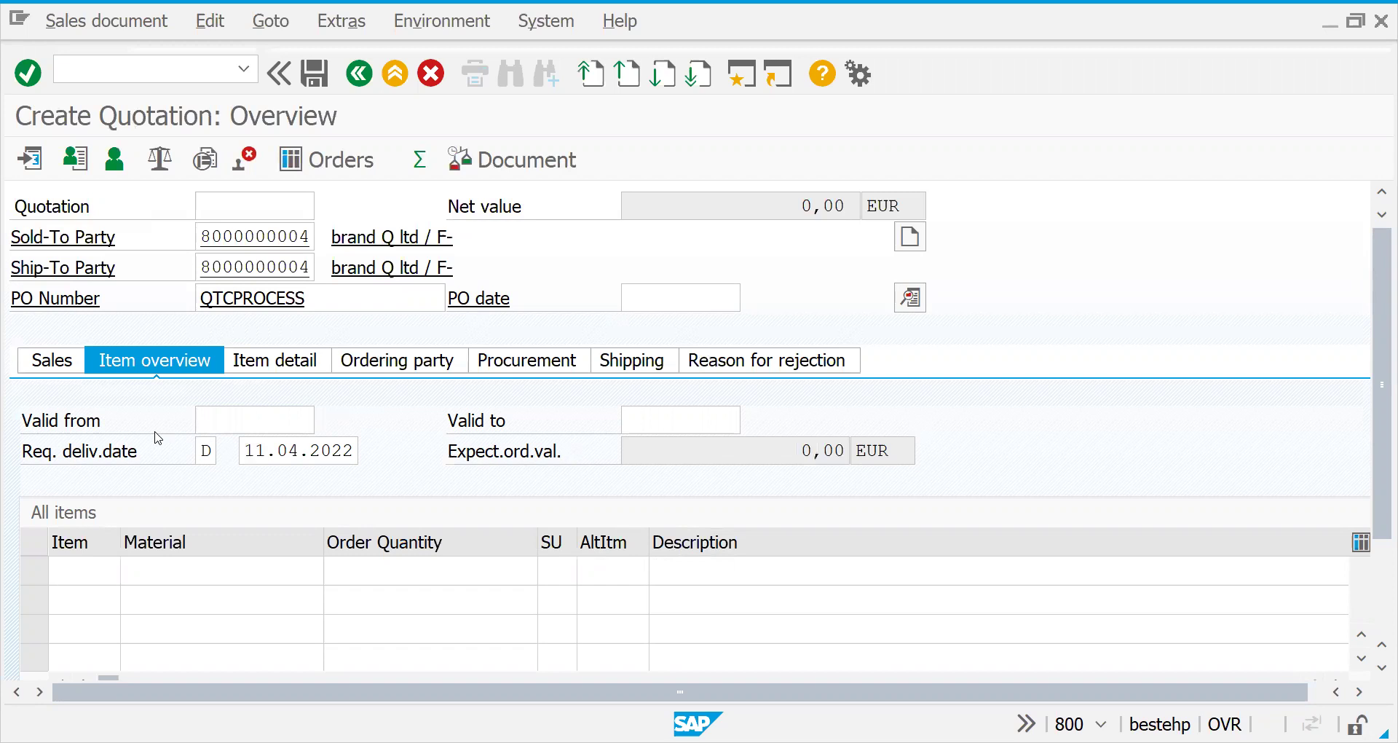
key("F4")
double_click(337, 517)
left_click(640, 423)
key("F4")
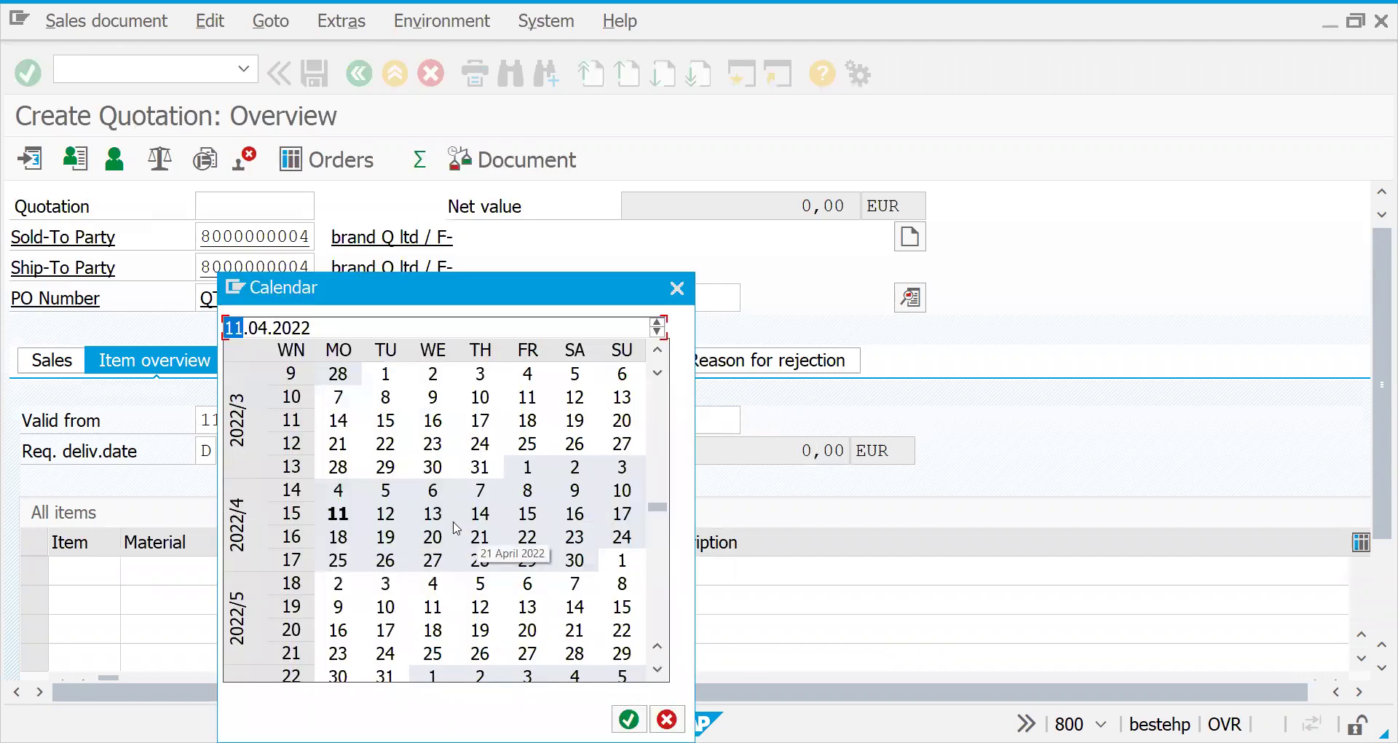
double_click(624, 522)
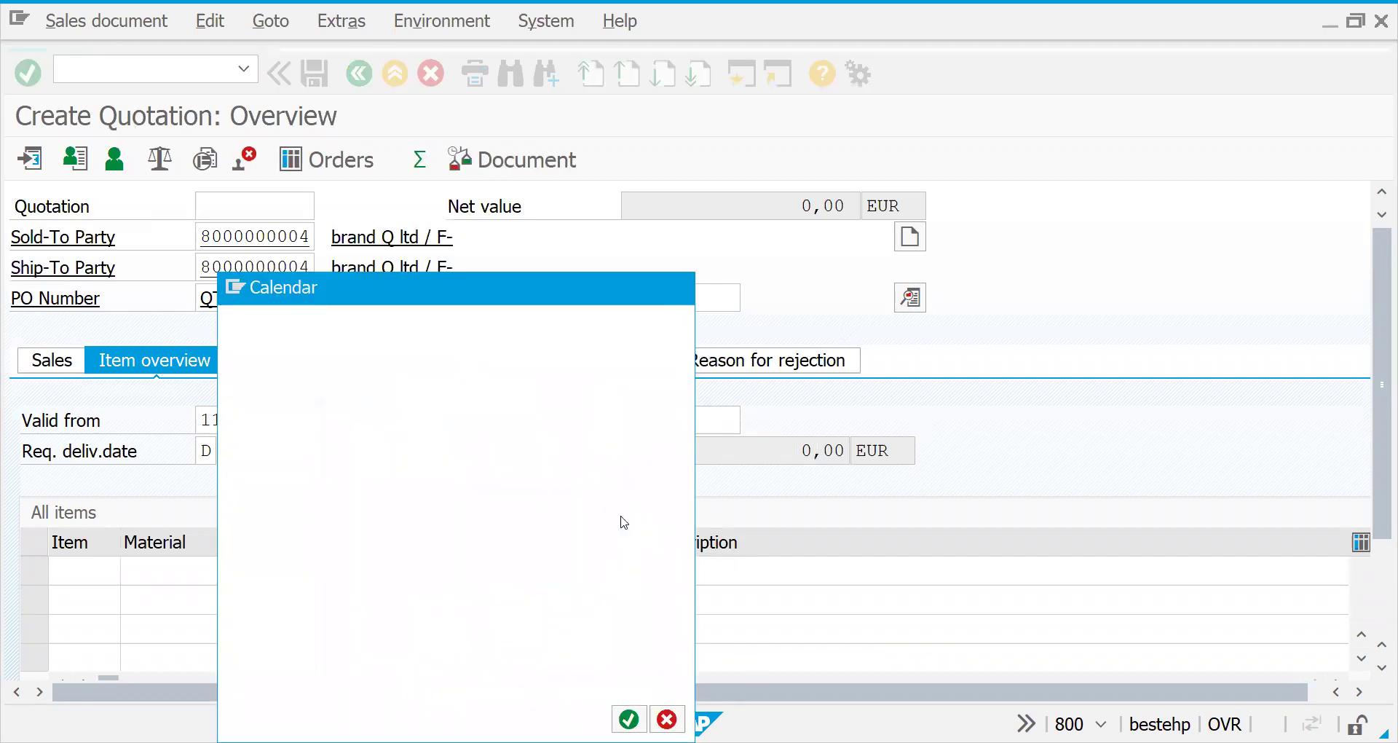
- Add material 50065717 with order quantity 5 as the quotation's item and save the quotation
left_click(194, 565)
key("Down")
key("Return")
key("Tab")
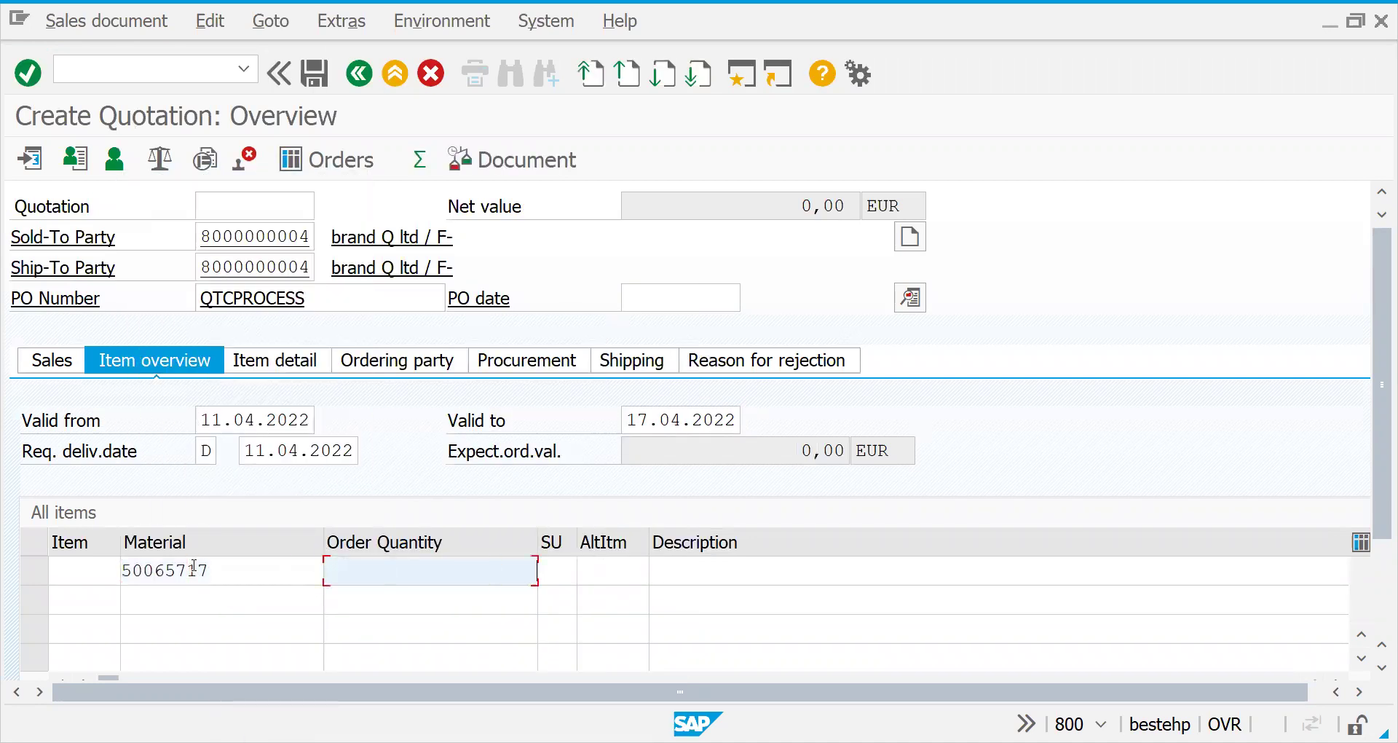
type("5")
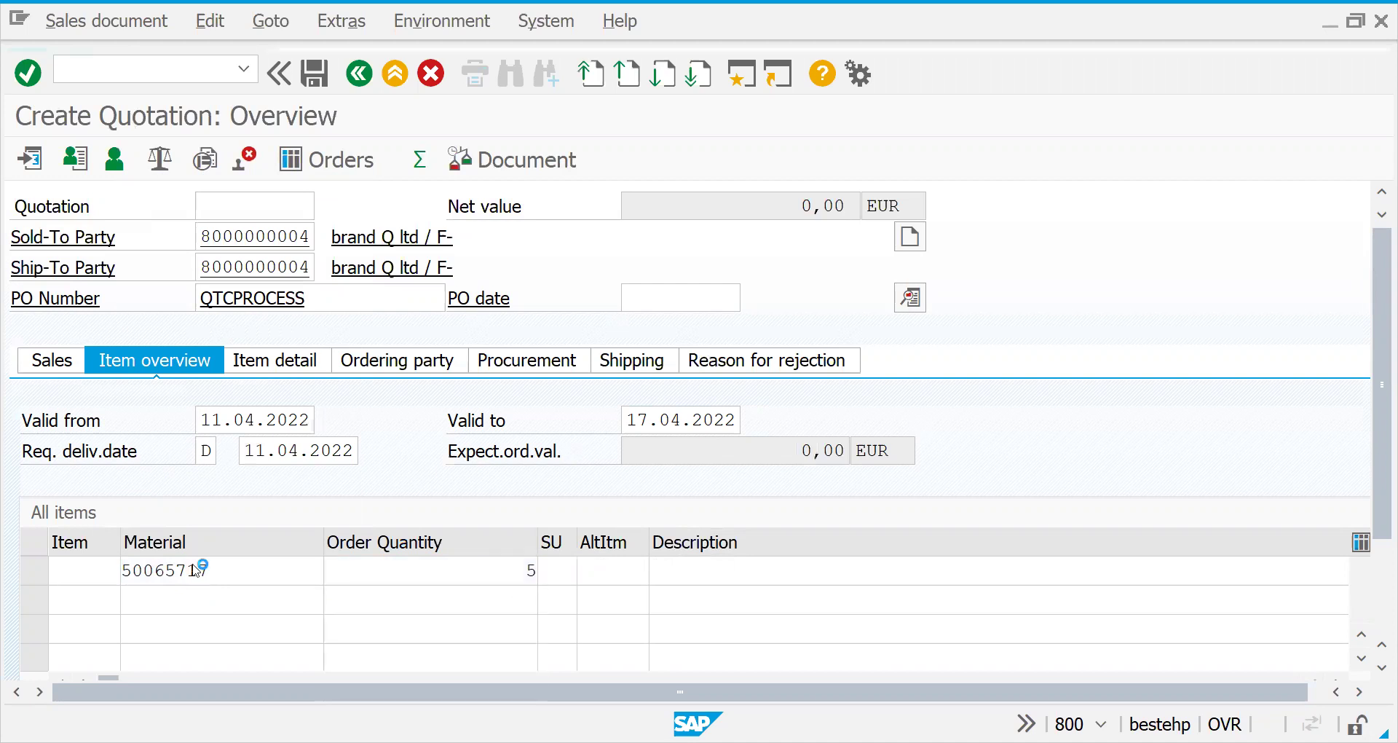
key("Return")
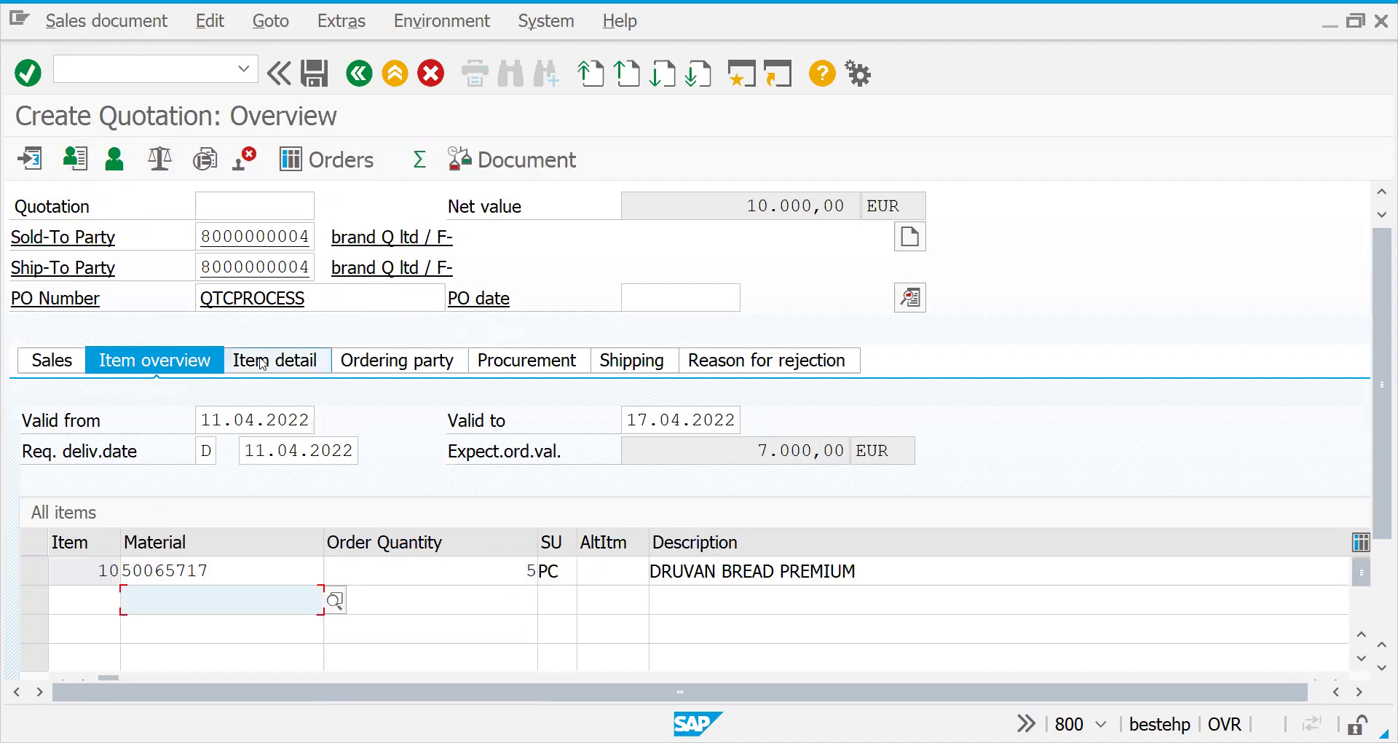
left_click(134, 26)
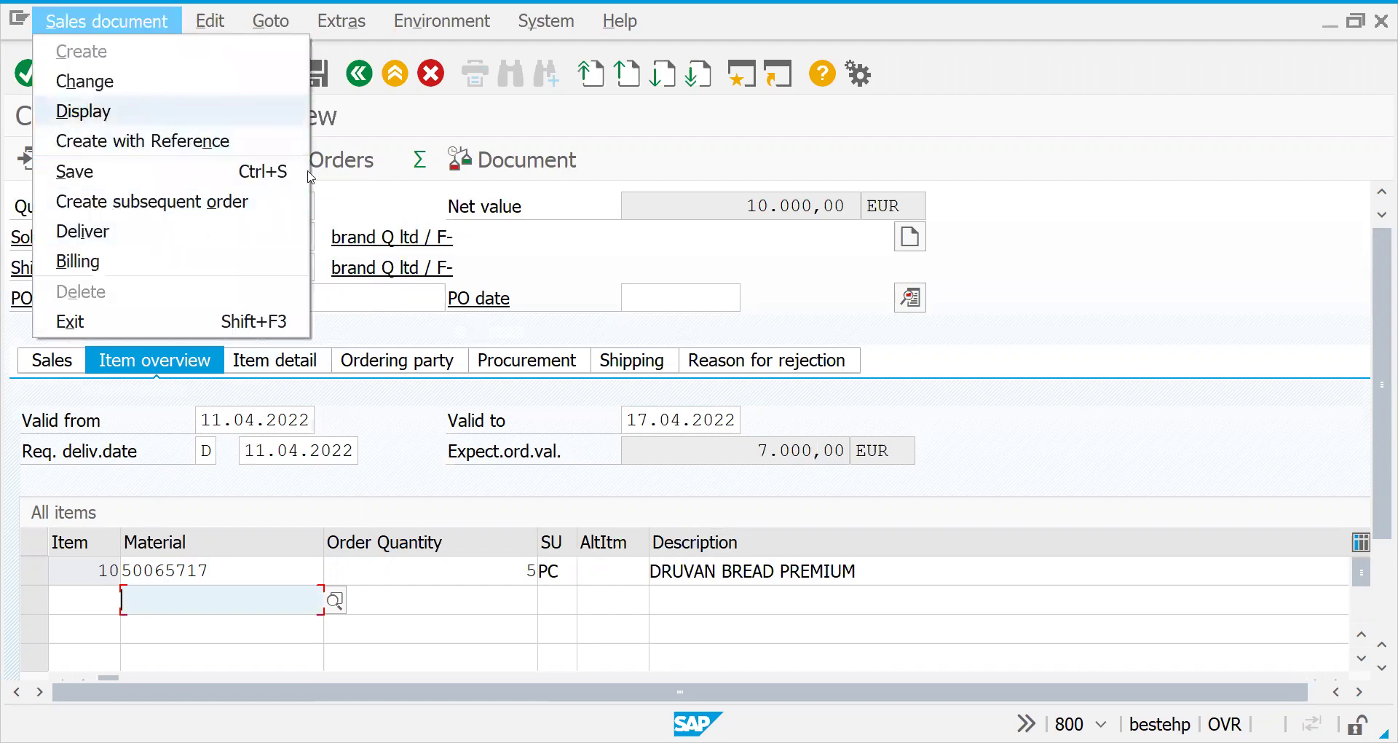
left_click(130, 173)
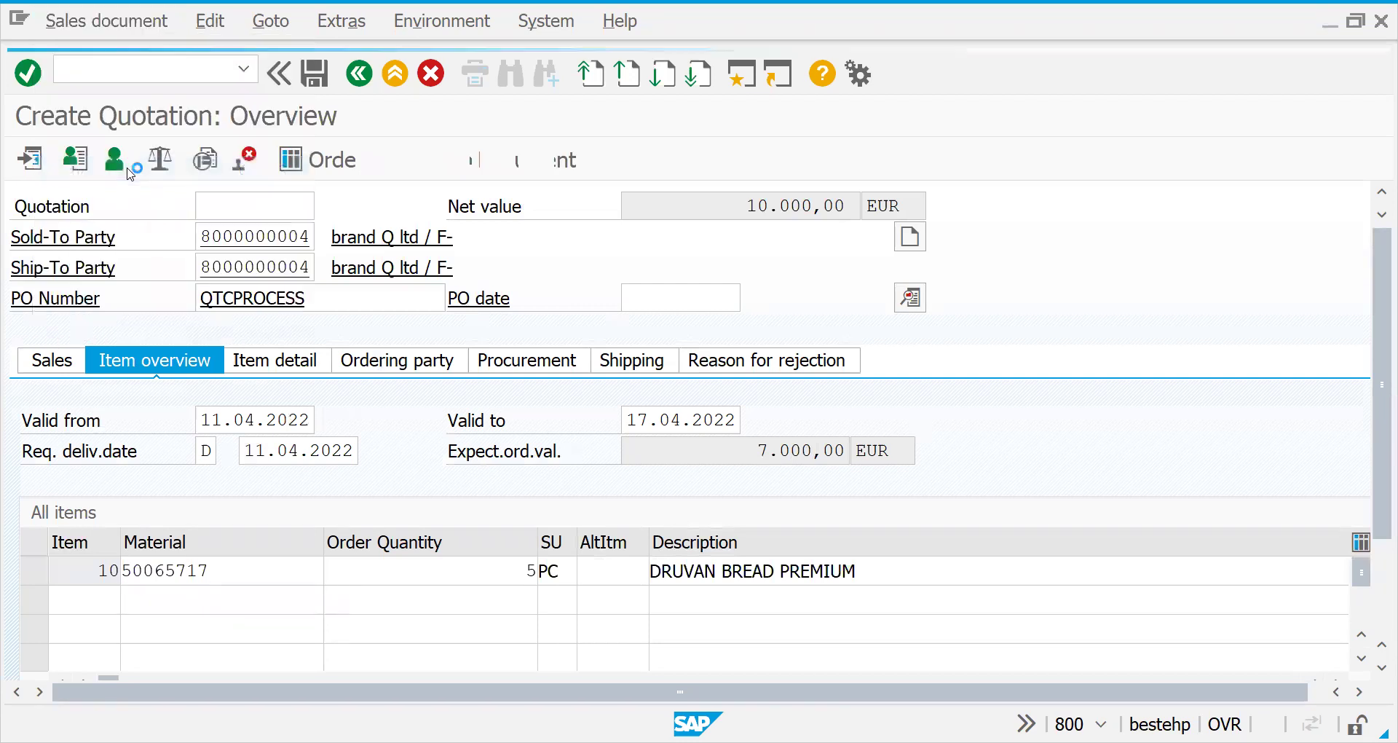
- Open the change-quotation screen with transaction /NVA22 and copy the saved quotation's number
left_click(112, 71)
type("NVA")
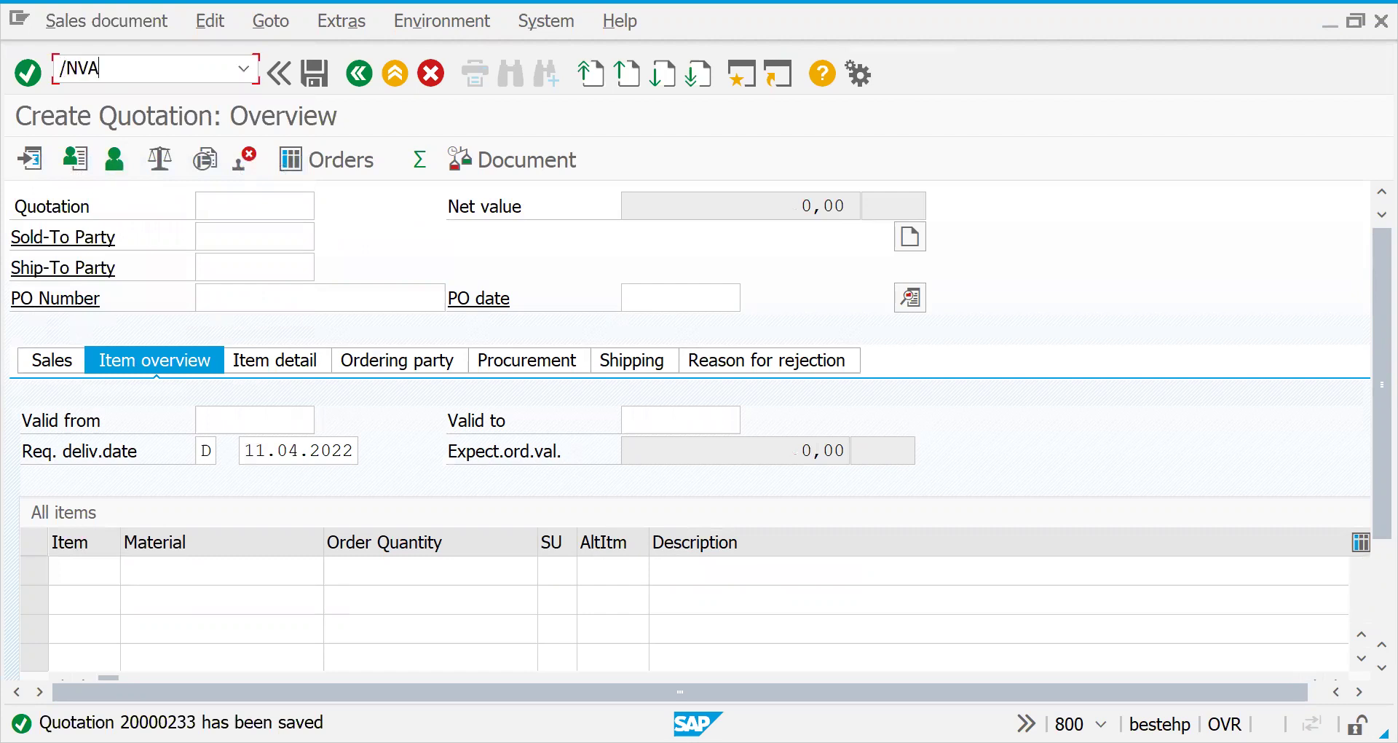
type("22")
key("Return")
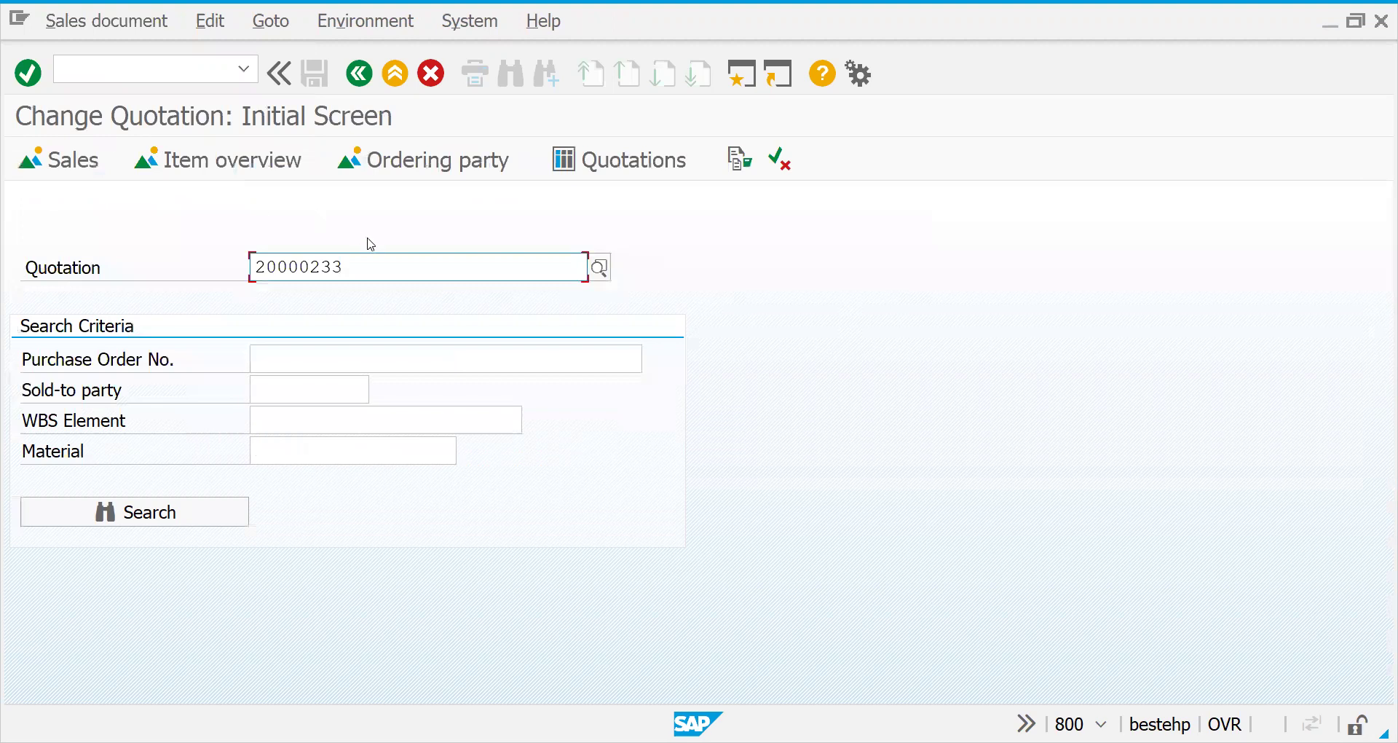
left_click_drag(372, 255, 176, 254)
key("ctrl+c")
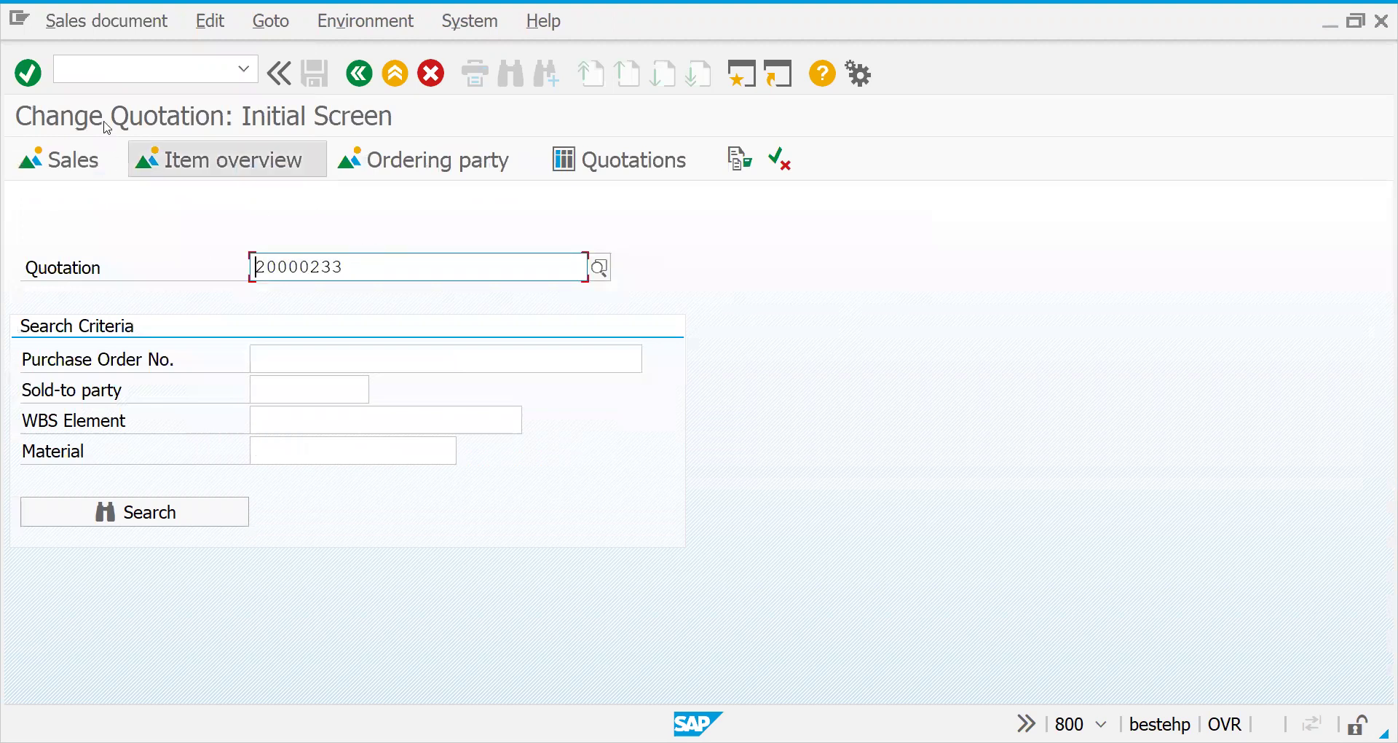
- Create a sales order of type ZOR1 with transaction /NVA01, copying from the saved quotation as reference
left_click(98, 80)
type("/NVA0")
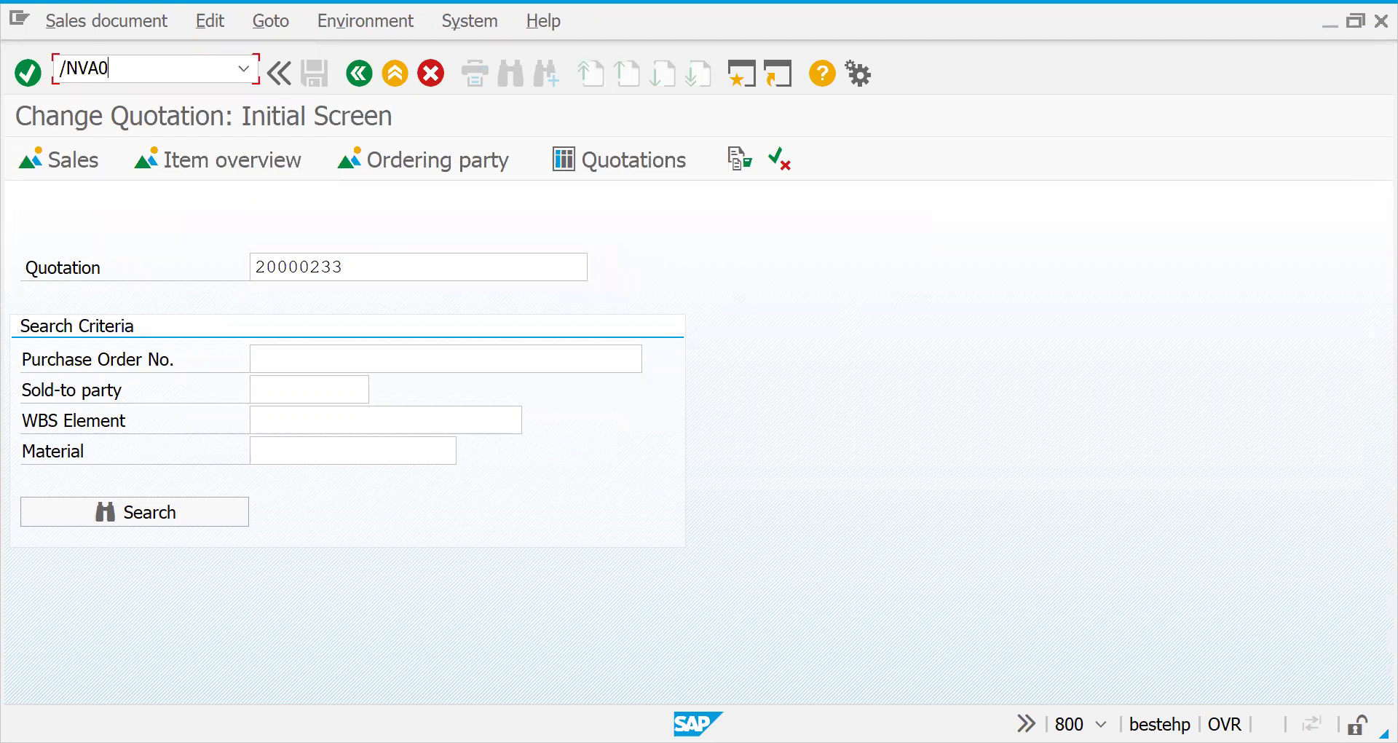
key("Return")
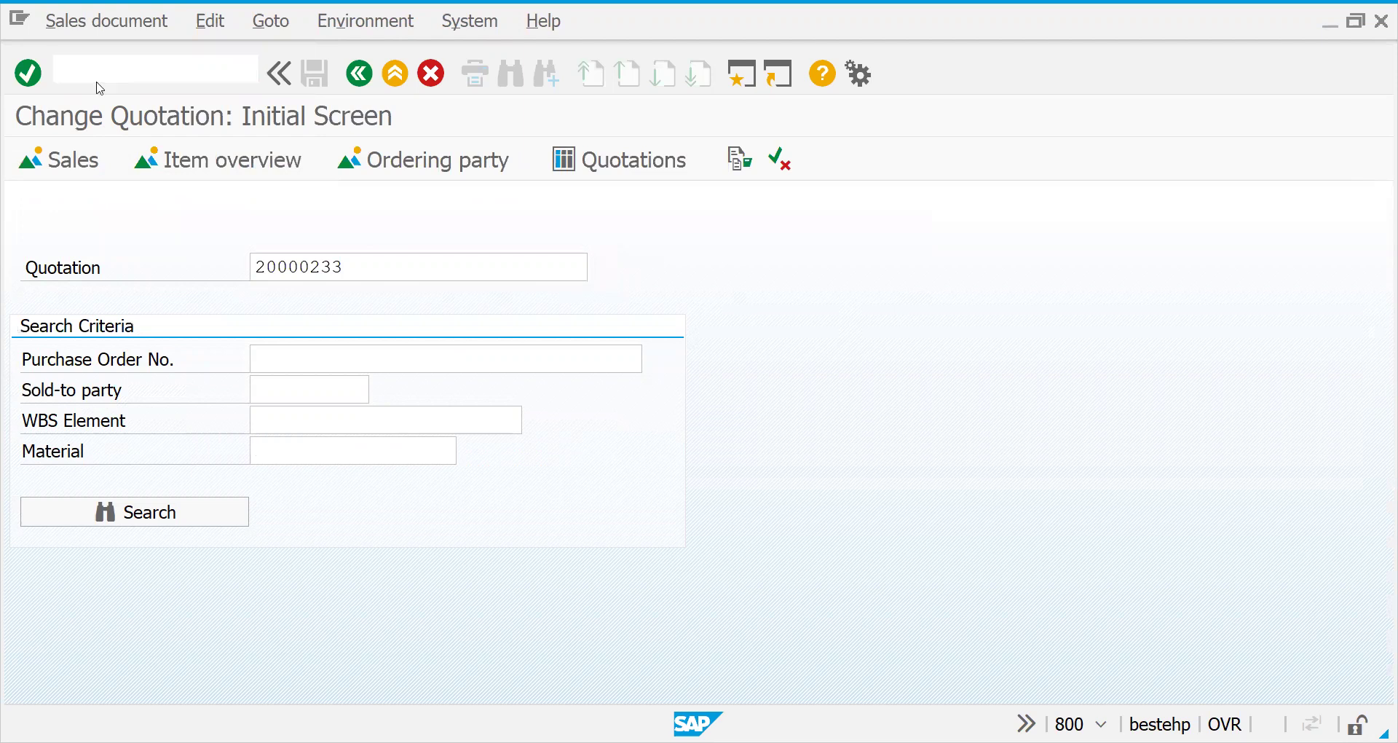
left_click(185, 156)
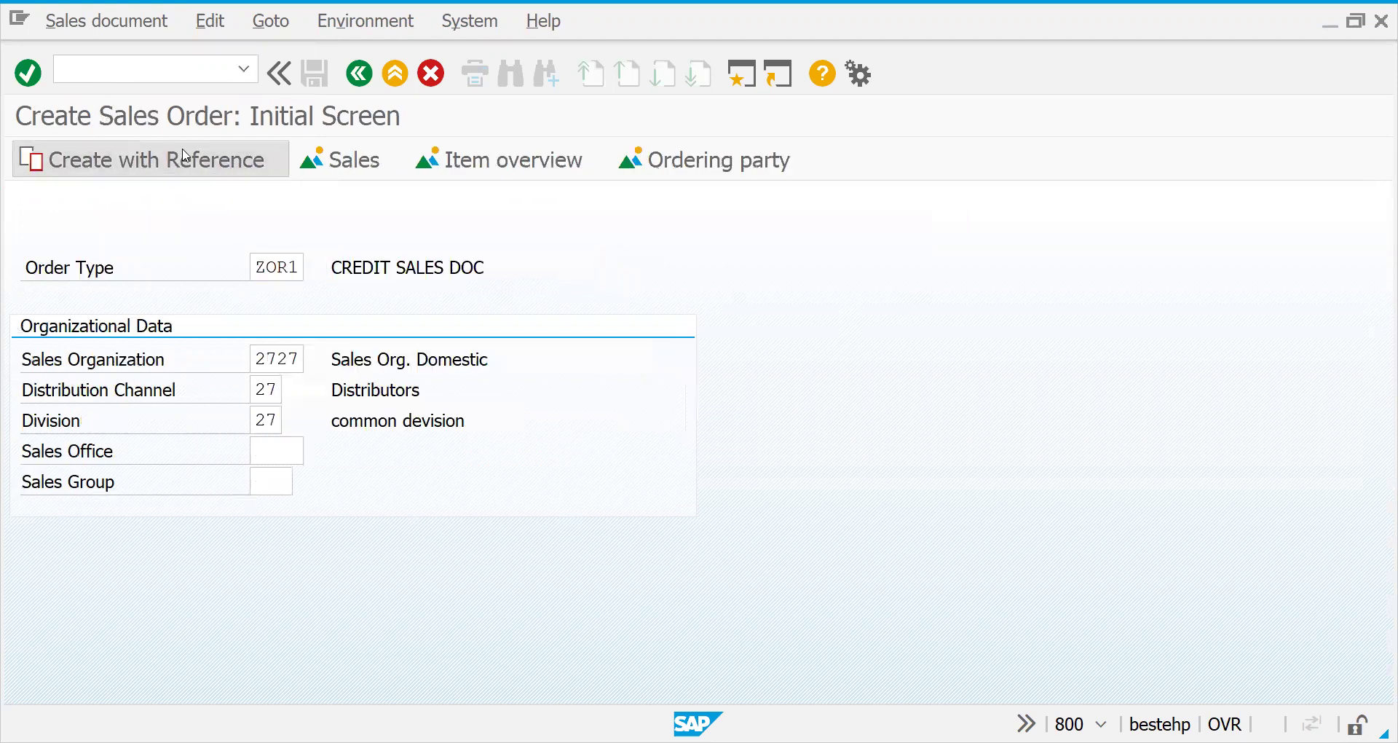
key("ctrl+v")
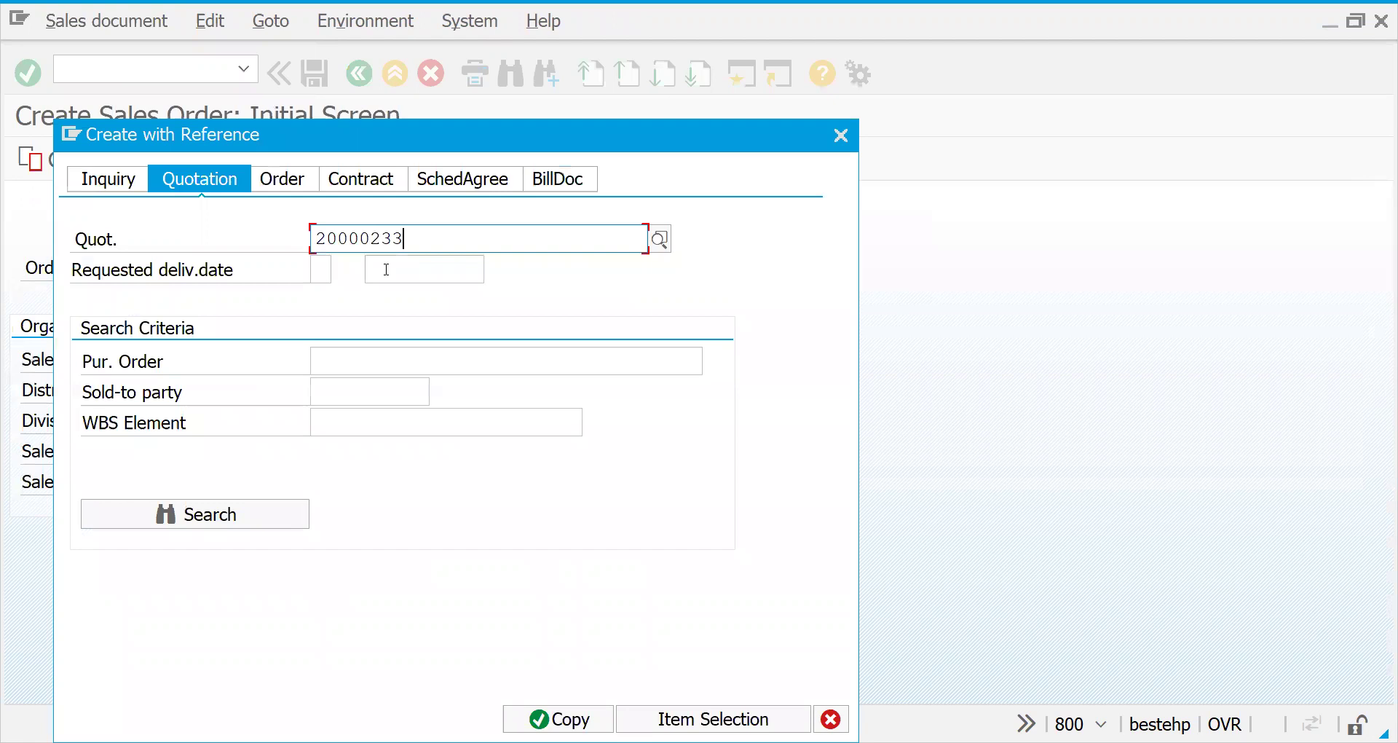
left_click(561, 719)
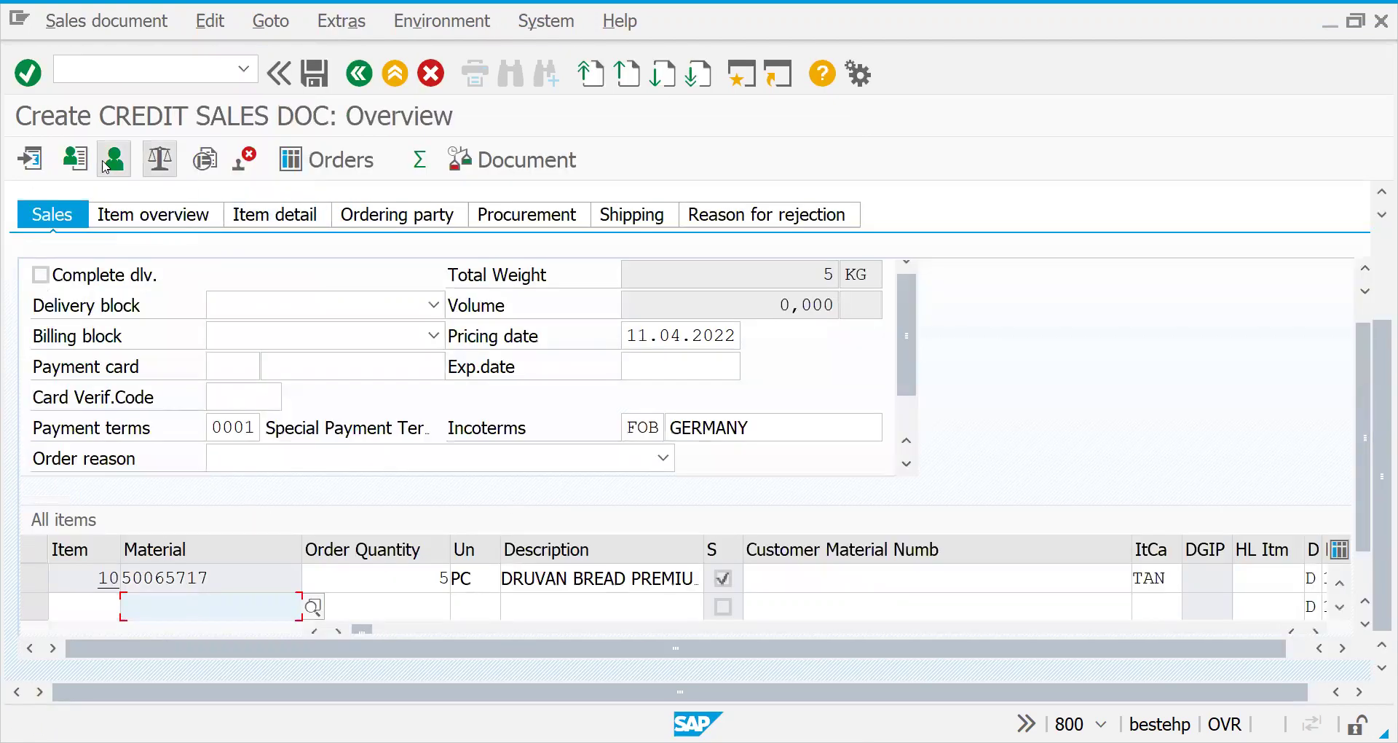
- Create the delivery directly from the sales order with a picked quantity of 5 and post the goods issue
left_click(148, 23)
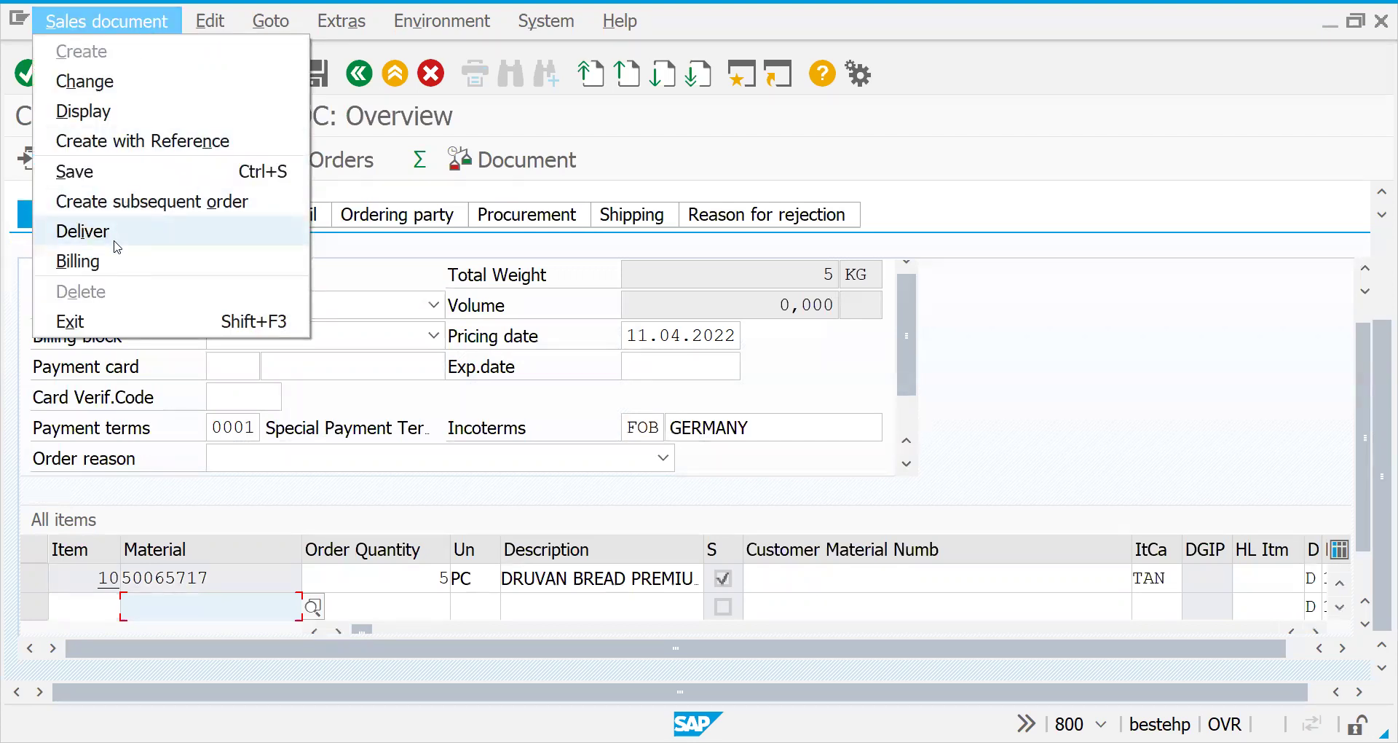
left_click(114, 237)
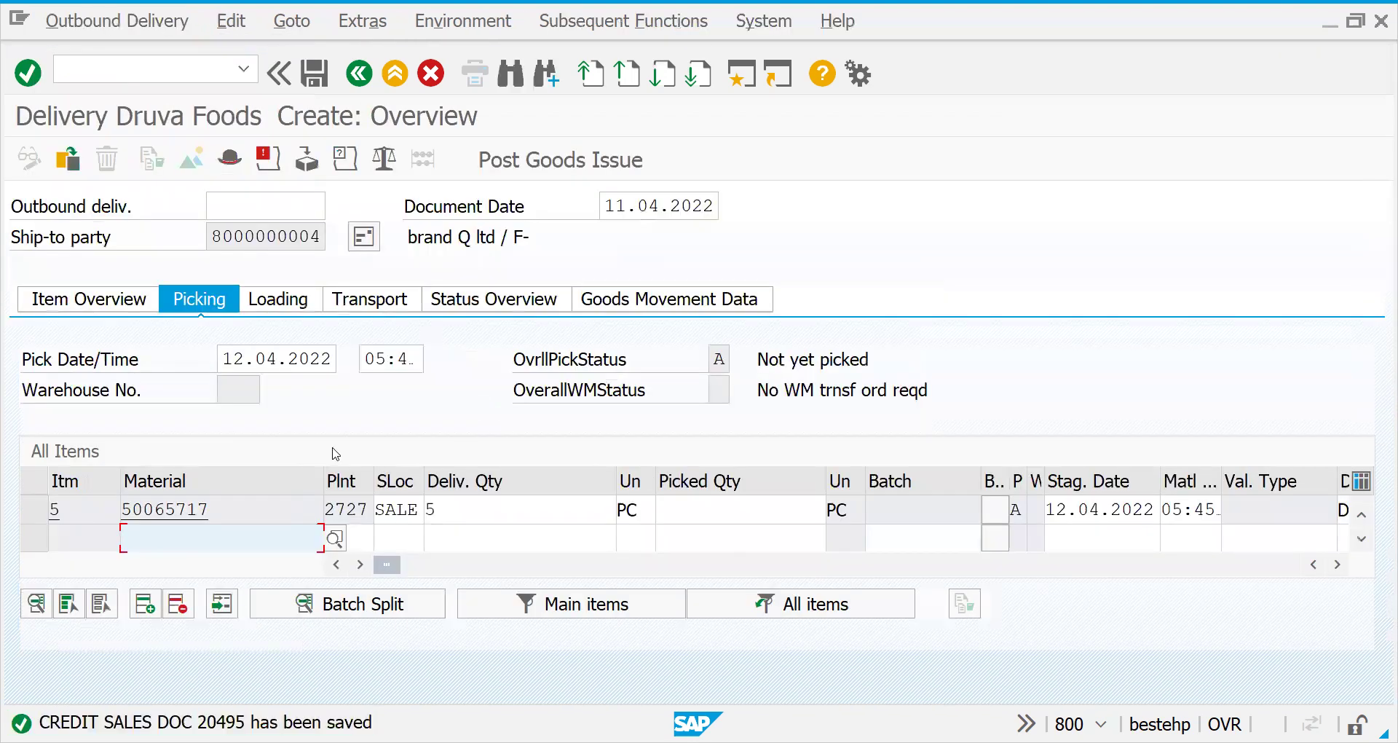
left_click(695, 513)
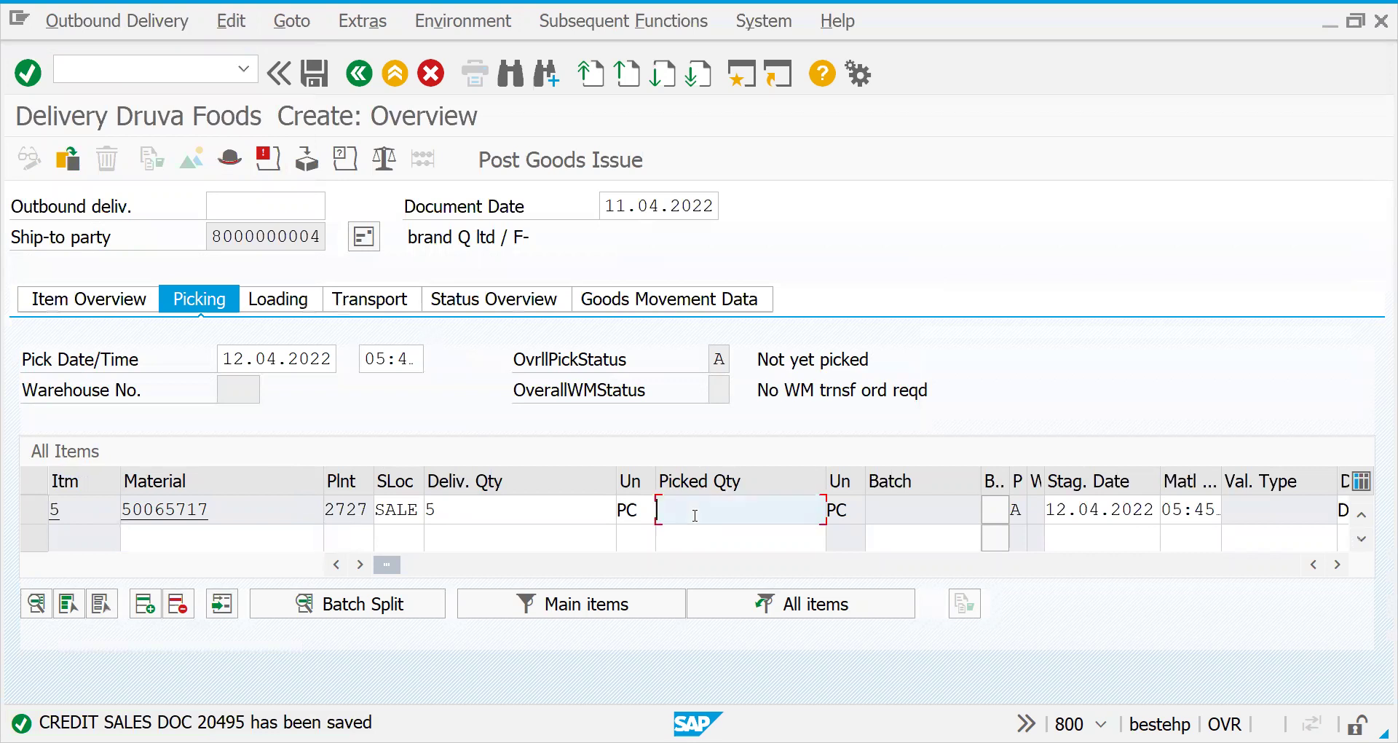
type("5")
key("Return")
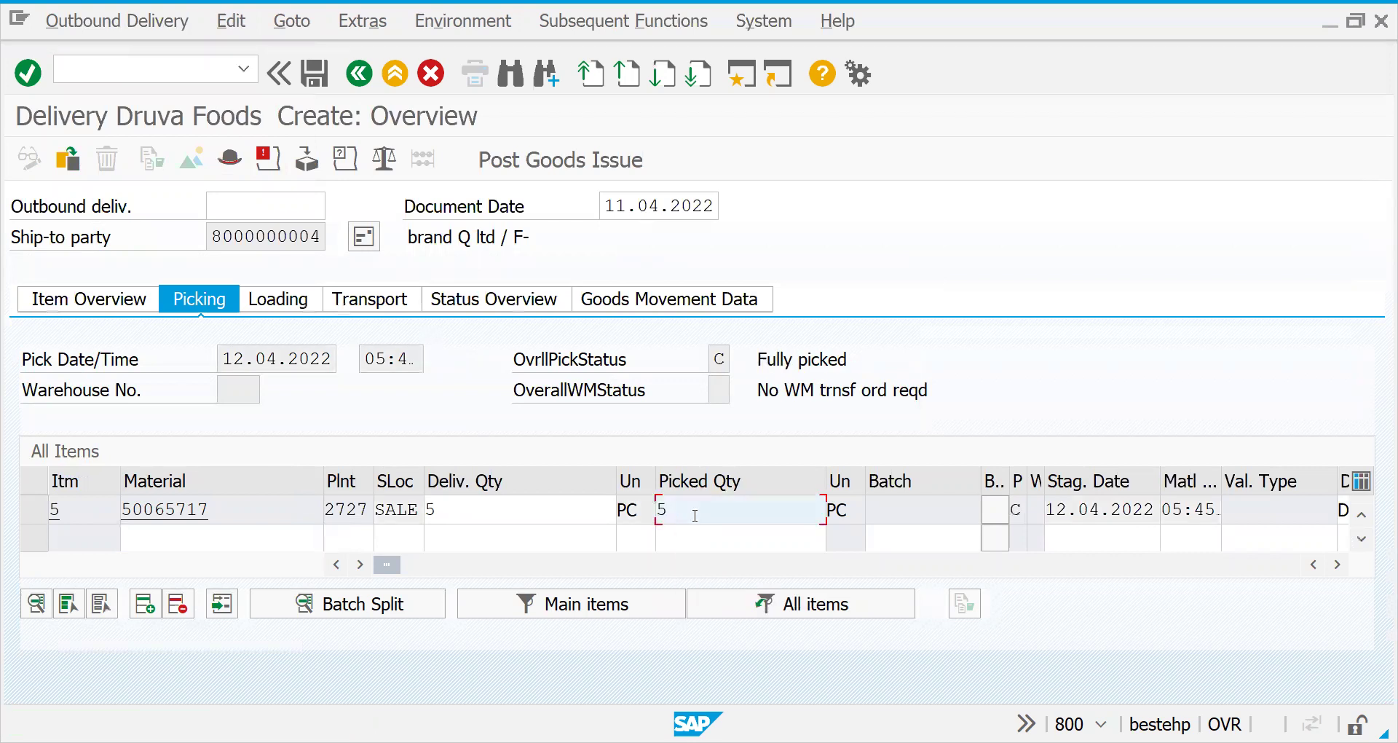
left_click(542, 160)
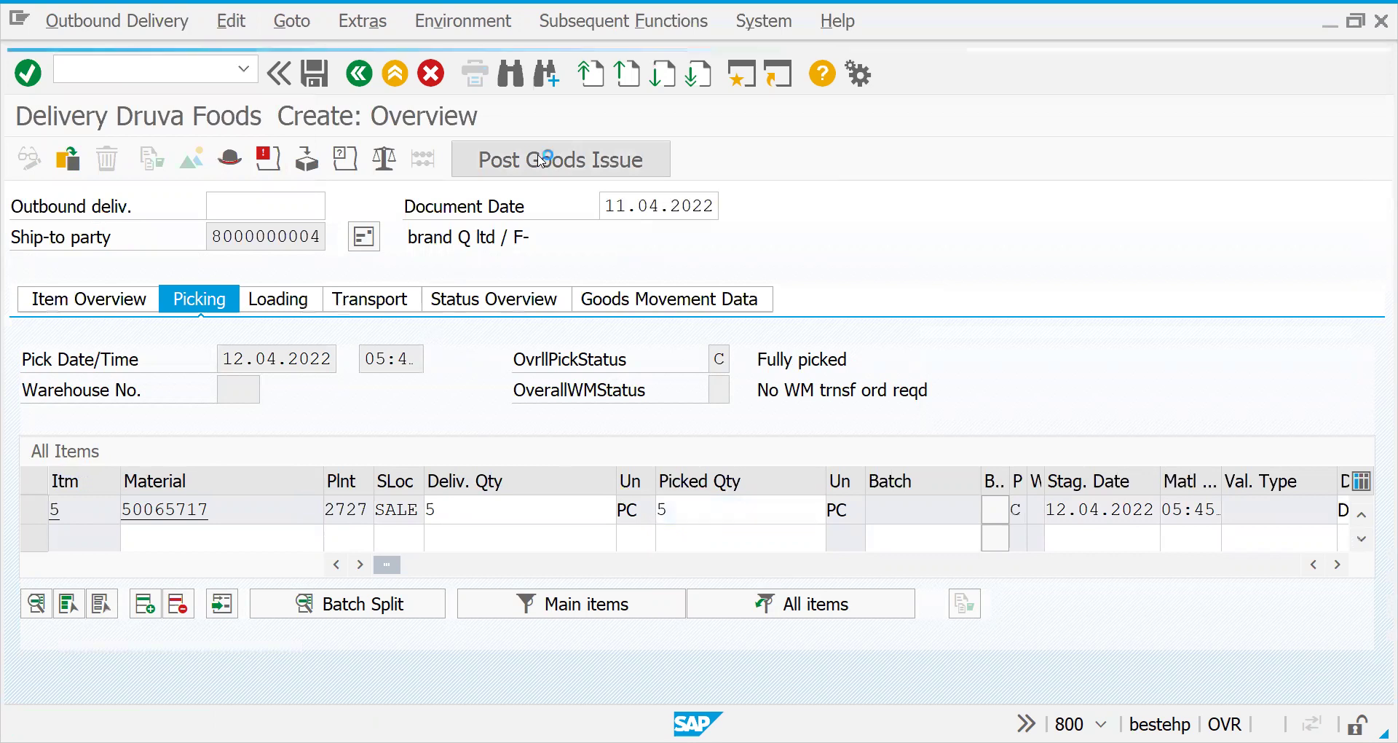
- Create the billing document for the delivery with transaction /NVF01 and save it
left_click(108, 62)
type("/NVF01")
key("Return")
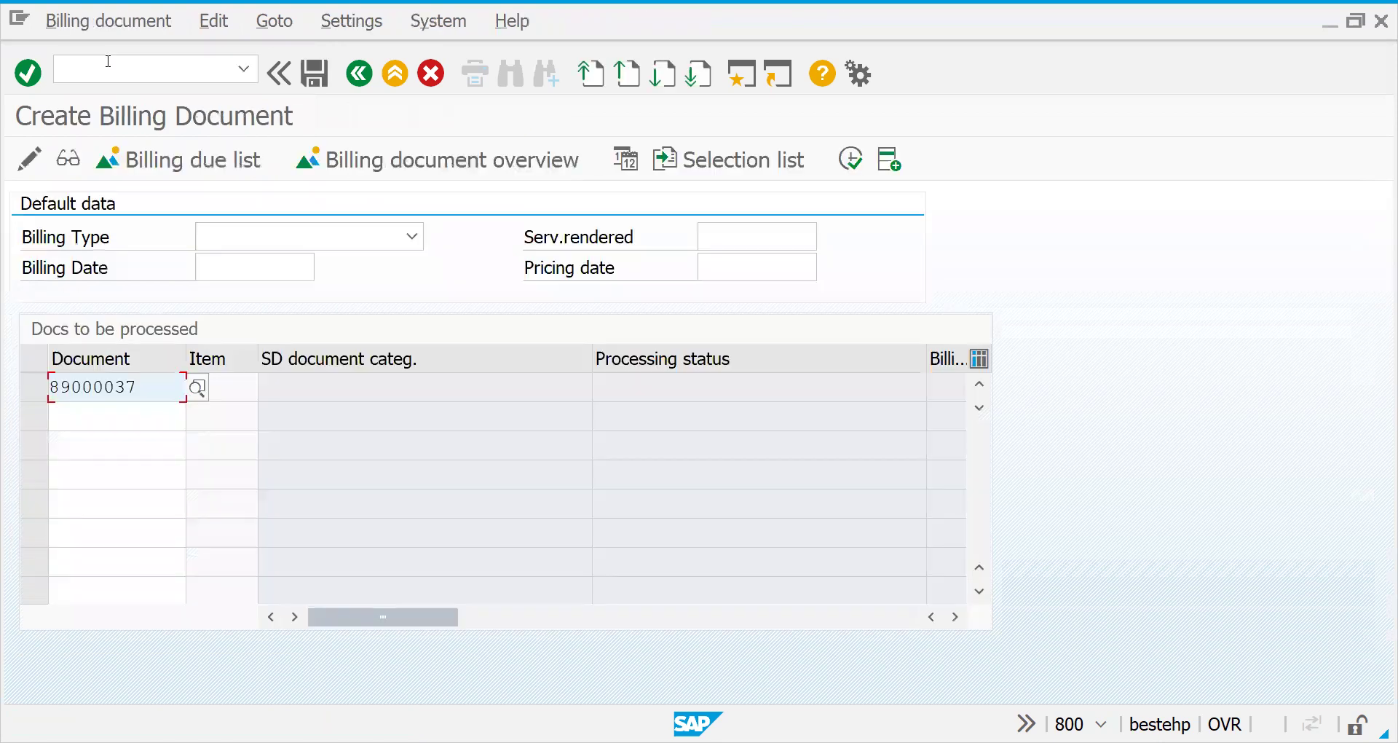
left_click(849, 171)
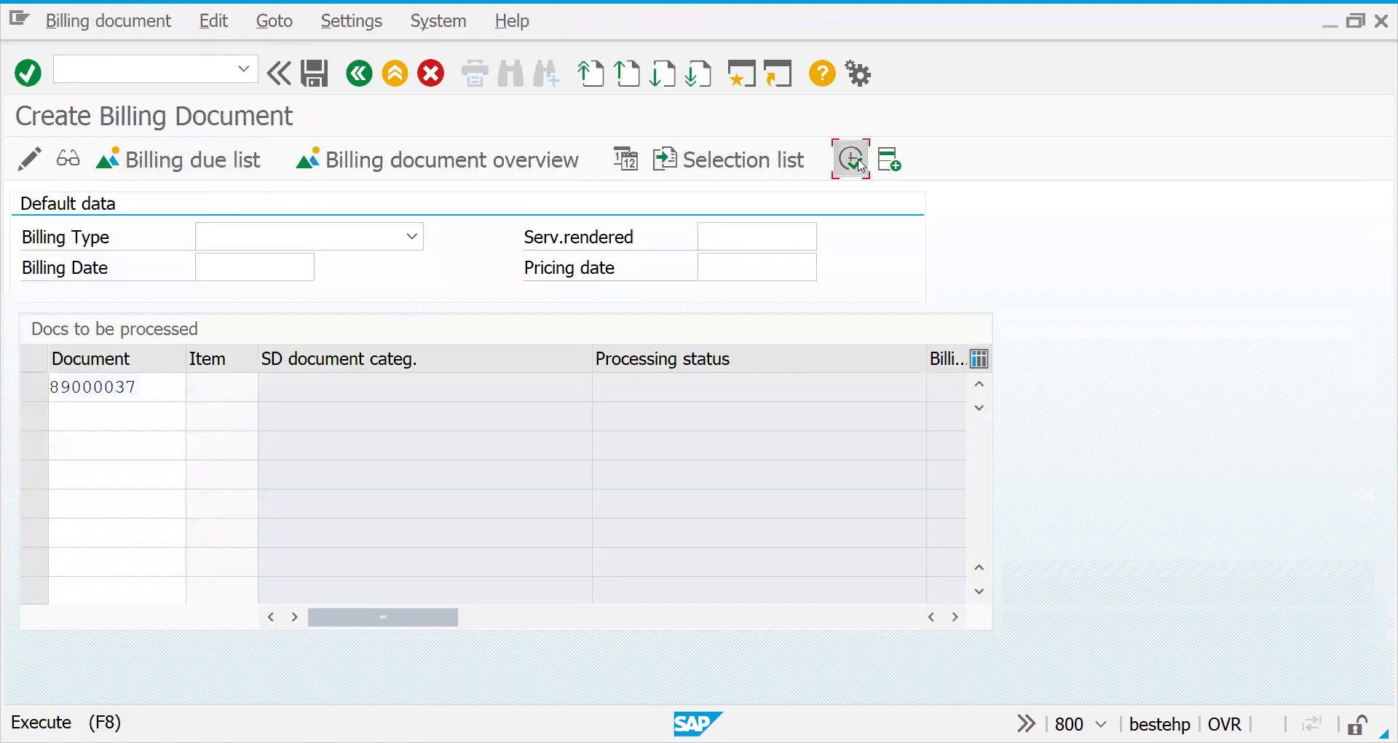
left_click(312, 76)
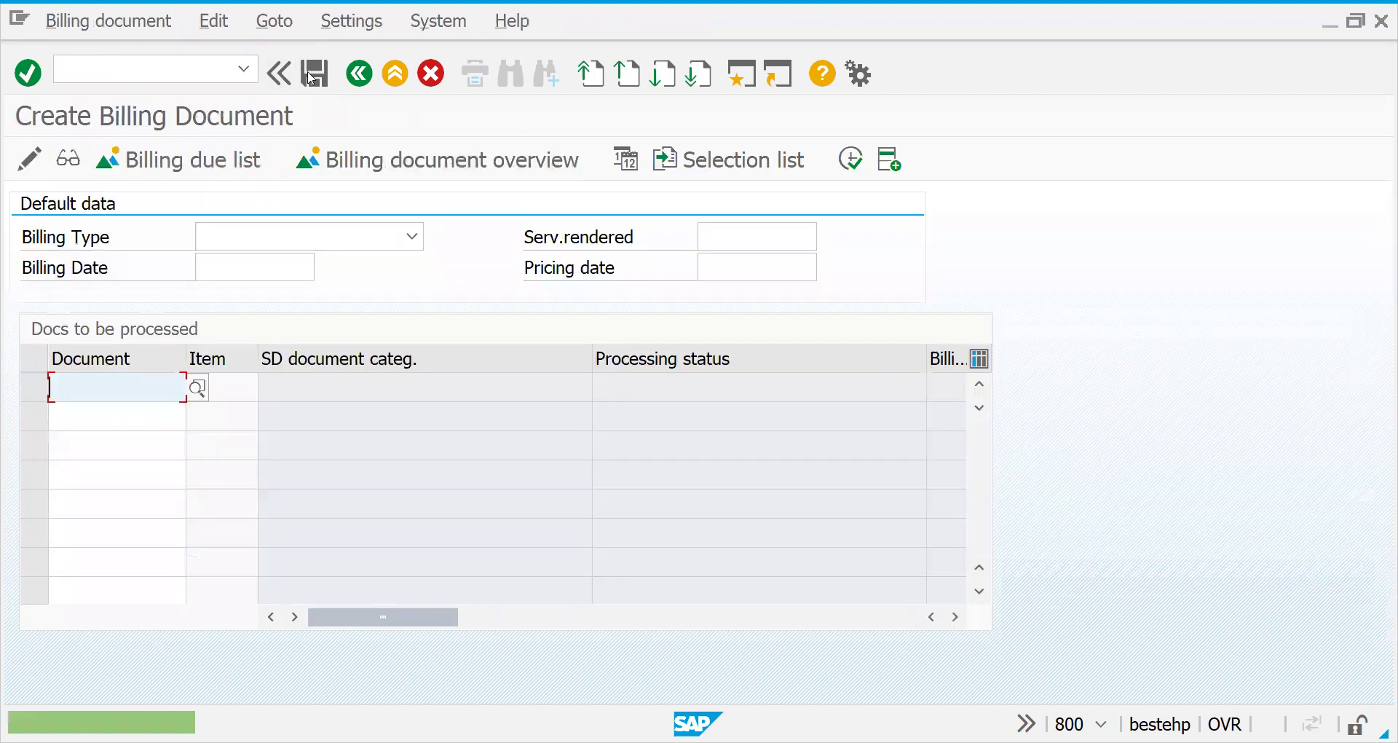
- Open the new invoice with transaction /NVF02 and examine its accounting documents
left_click(135, 61)
type("/nvf02")
key("Return")
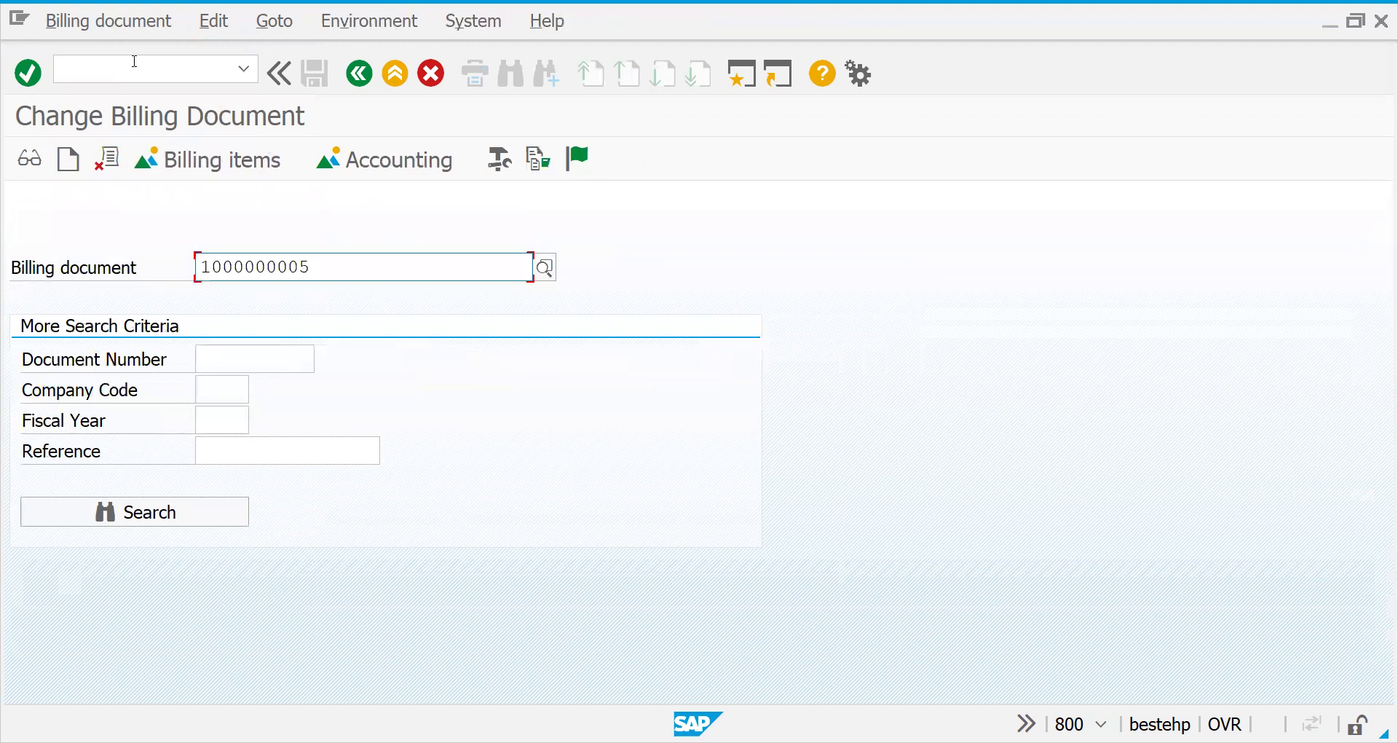
key("Return")
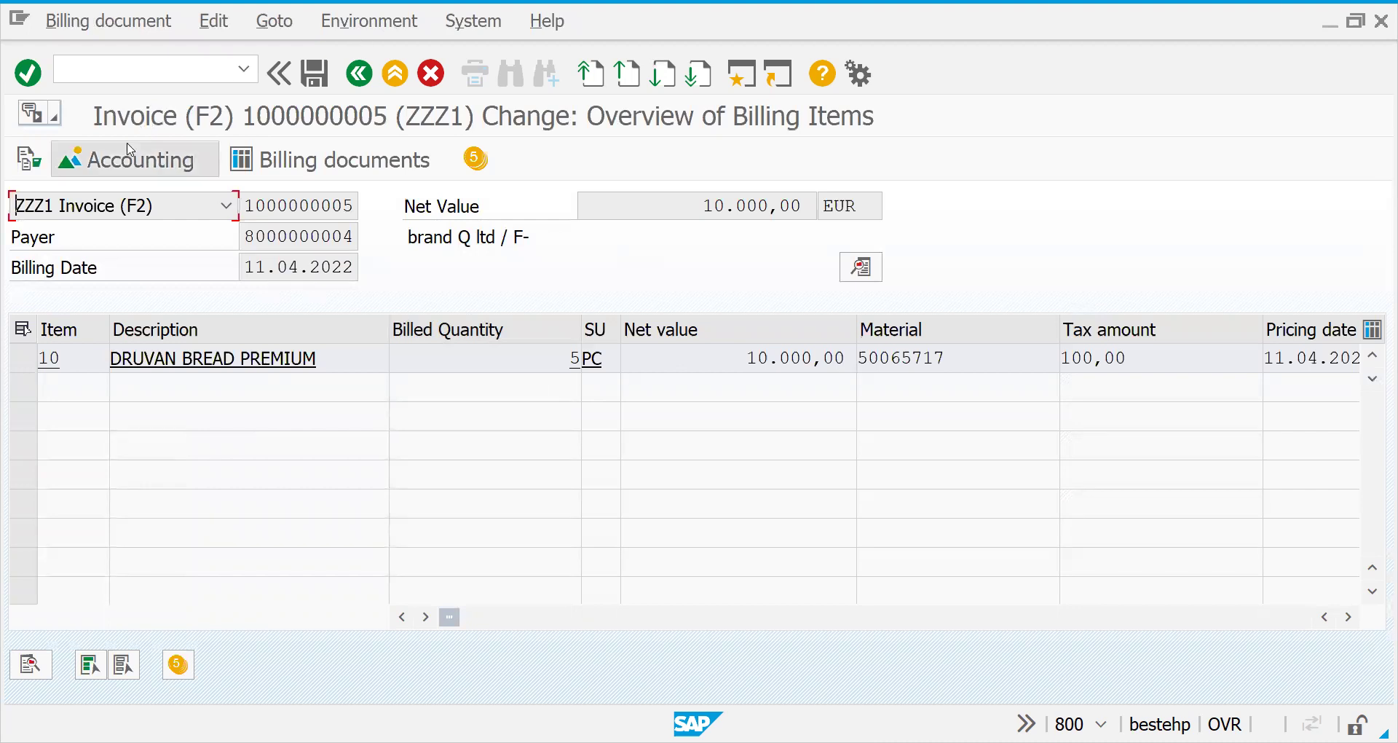
left_click(267, 360)
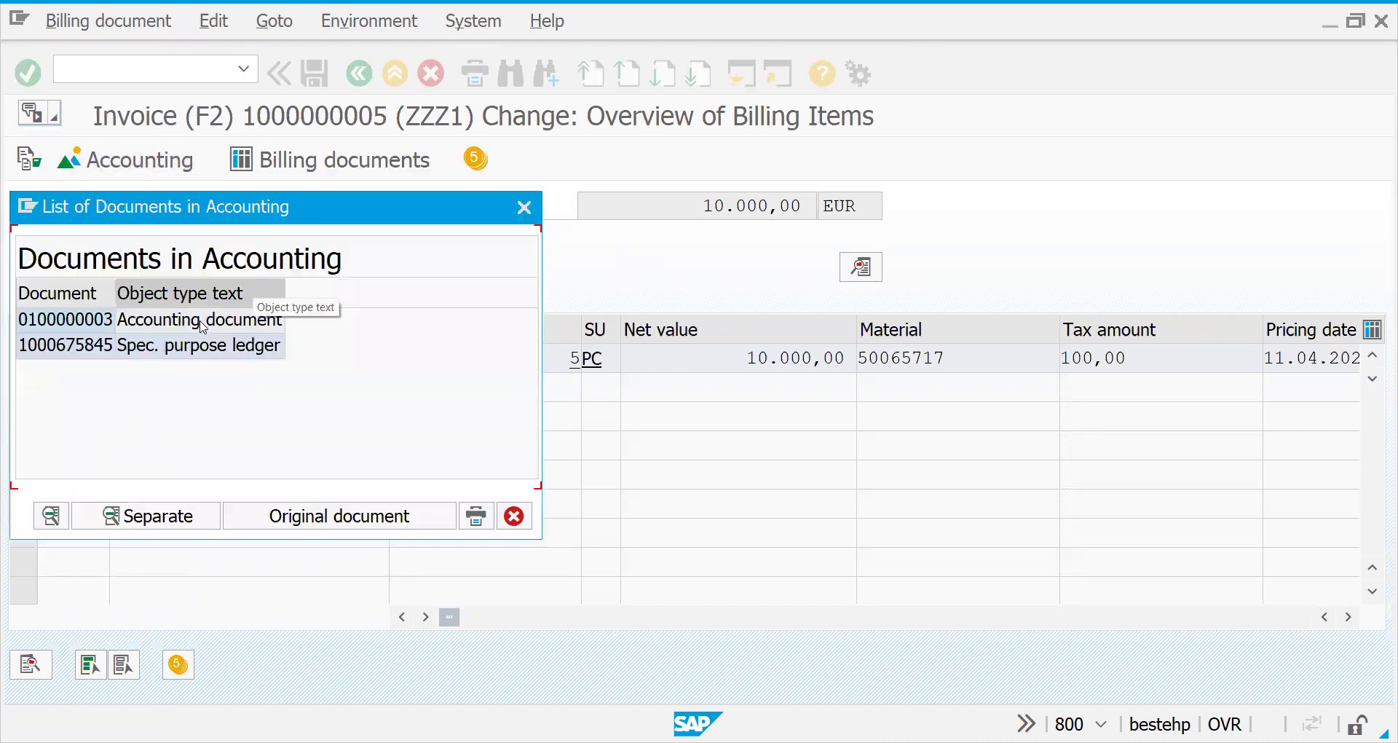
double_click(200, 333)
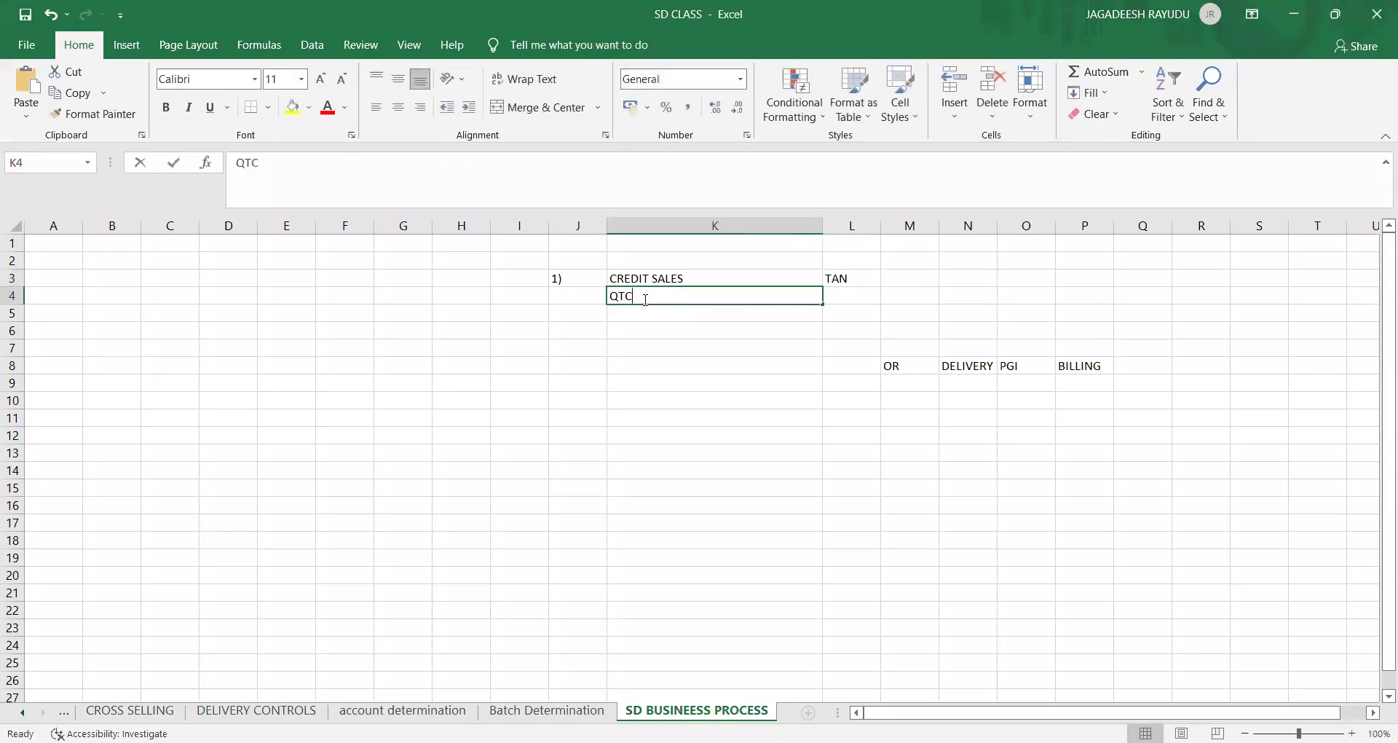
- Enter QUOTATION TO CASH in cell K4 and TAN in cell L4 of the Excel process sheet
type("OTATION TO CASH")
left_click(842, 294)
type("TAN")
left_click(679, 356)
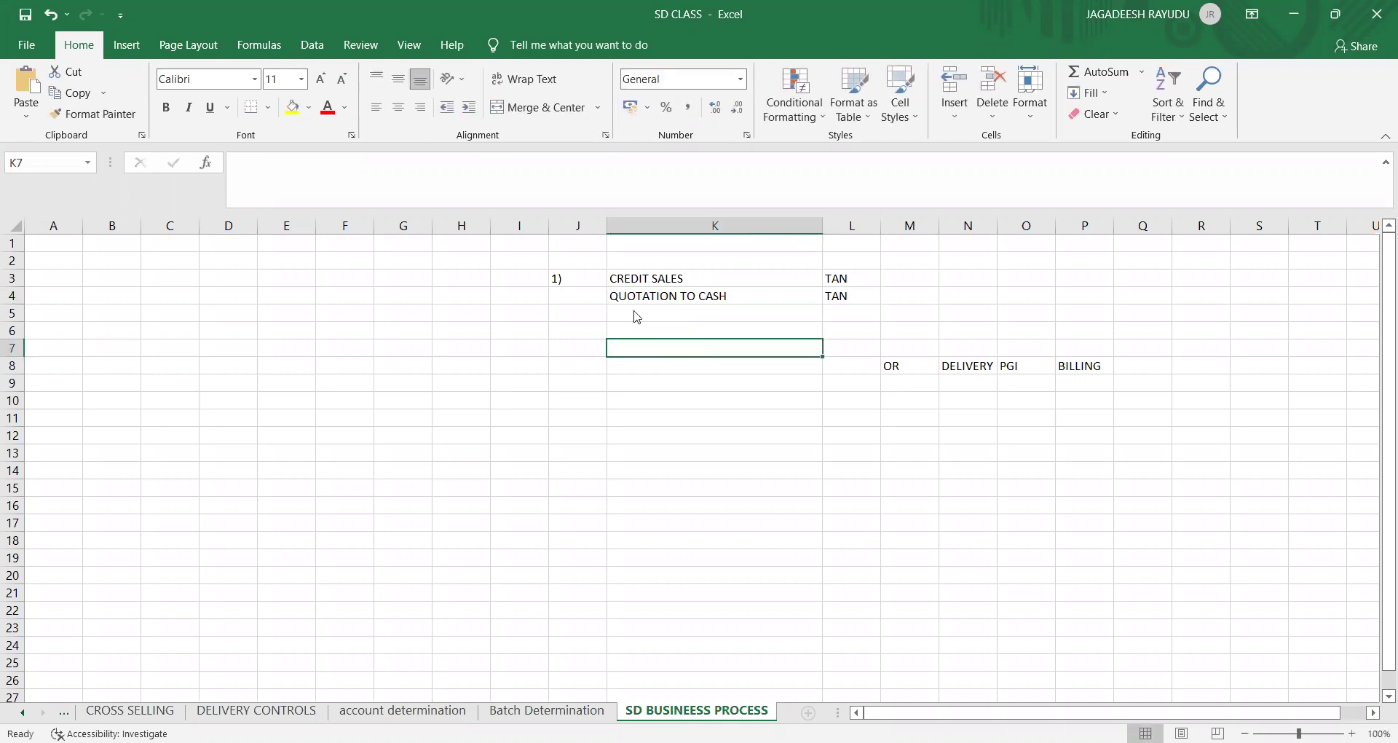
- Return to SAP, close the accounting documents list and open the sales order types with transaction /NVOV8
key("alt+Tab")
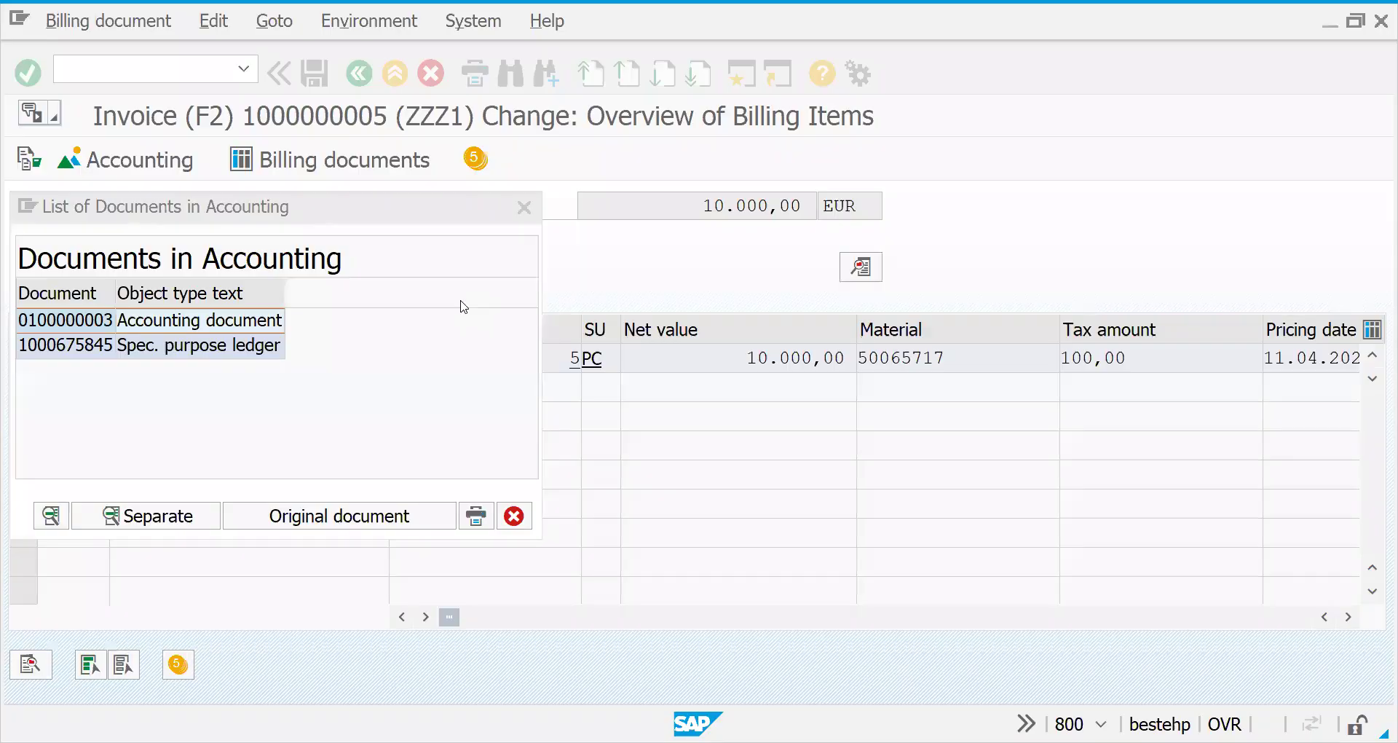
left_click(530, 210)
left_click(151, 67)
type("/NVOV")
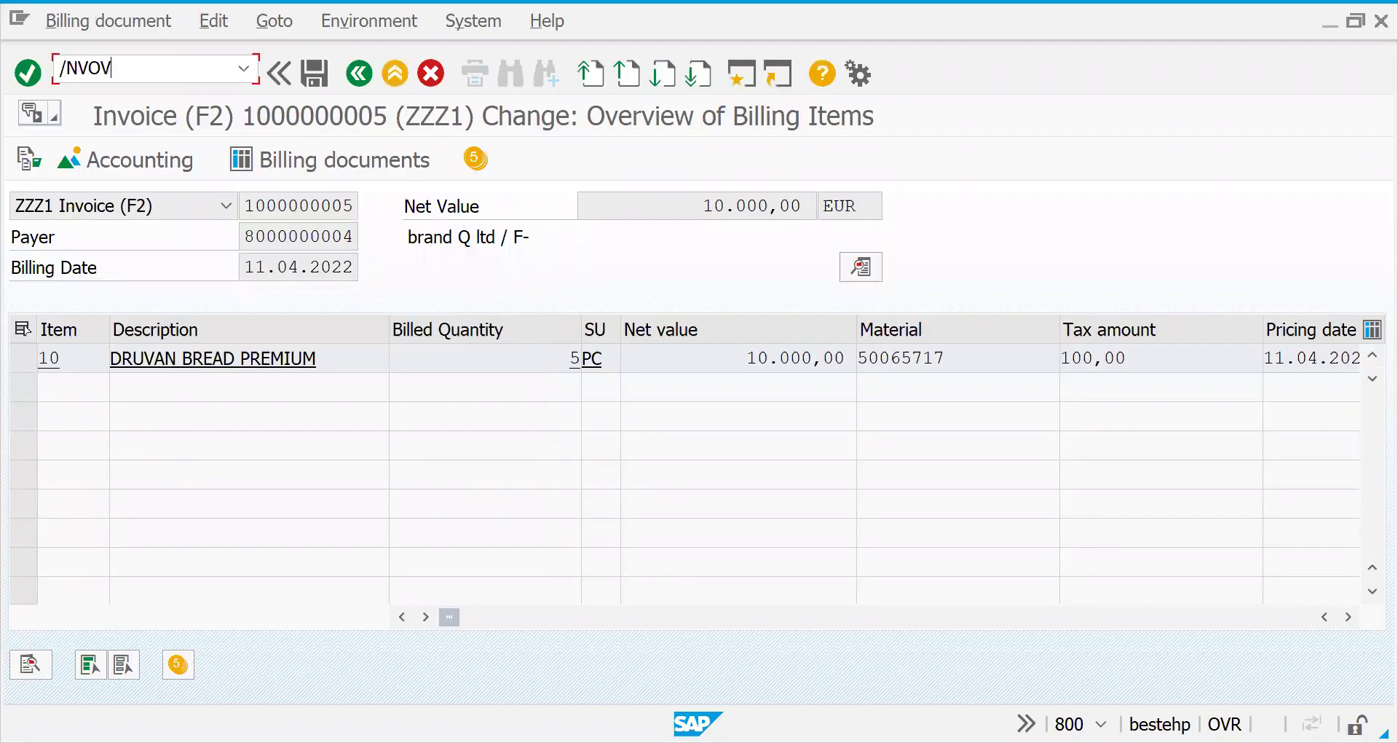
type("8")
key("Return")
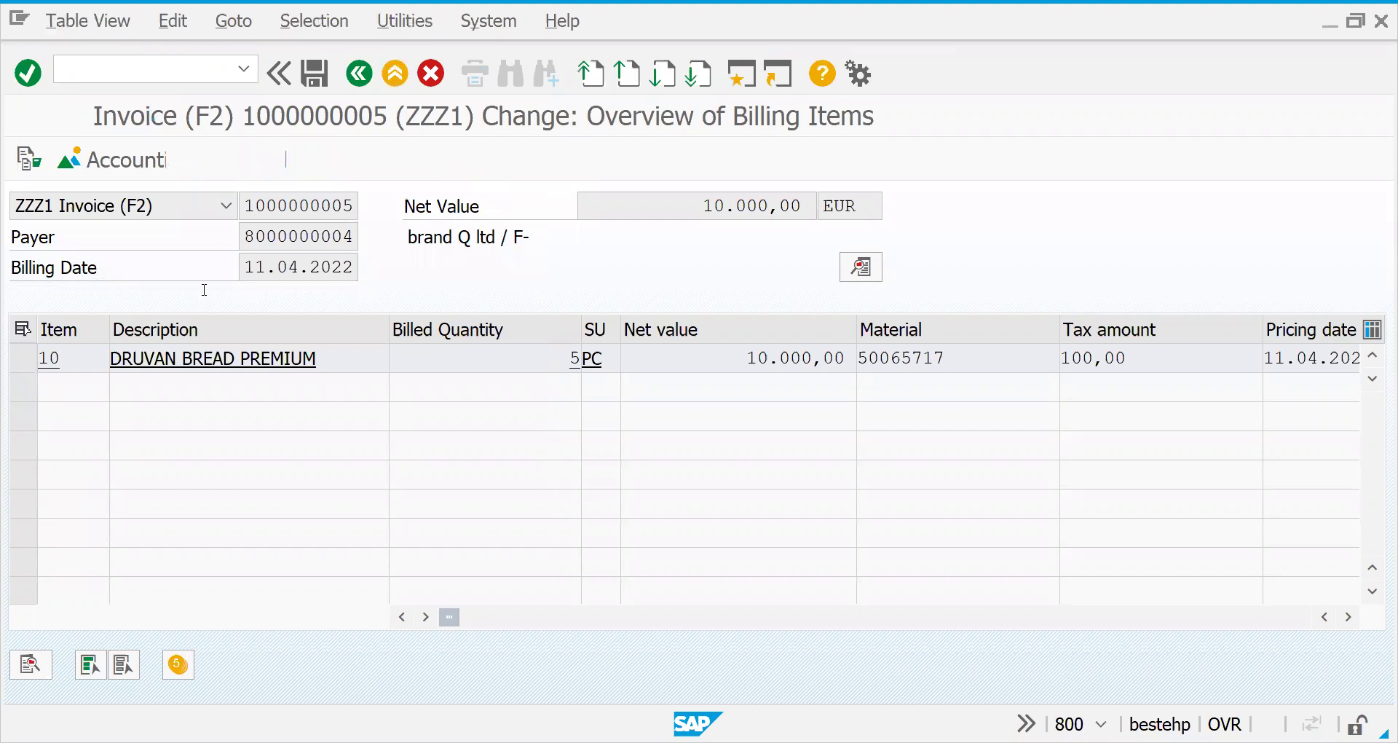
- Open the details of sales document type ZOR1 and examine its delivery type in the shipping settings
left_click(165, 674)
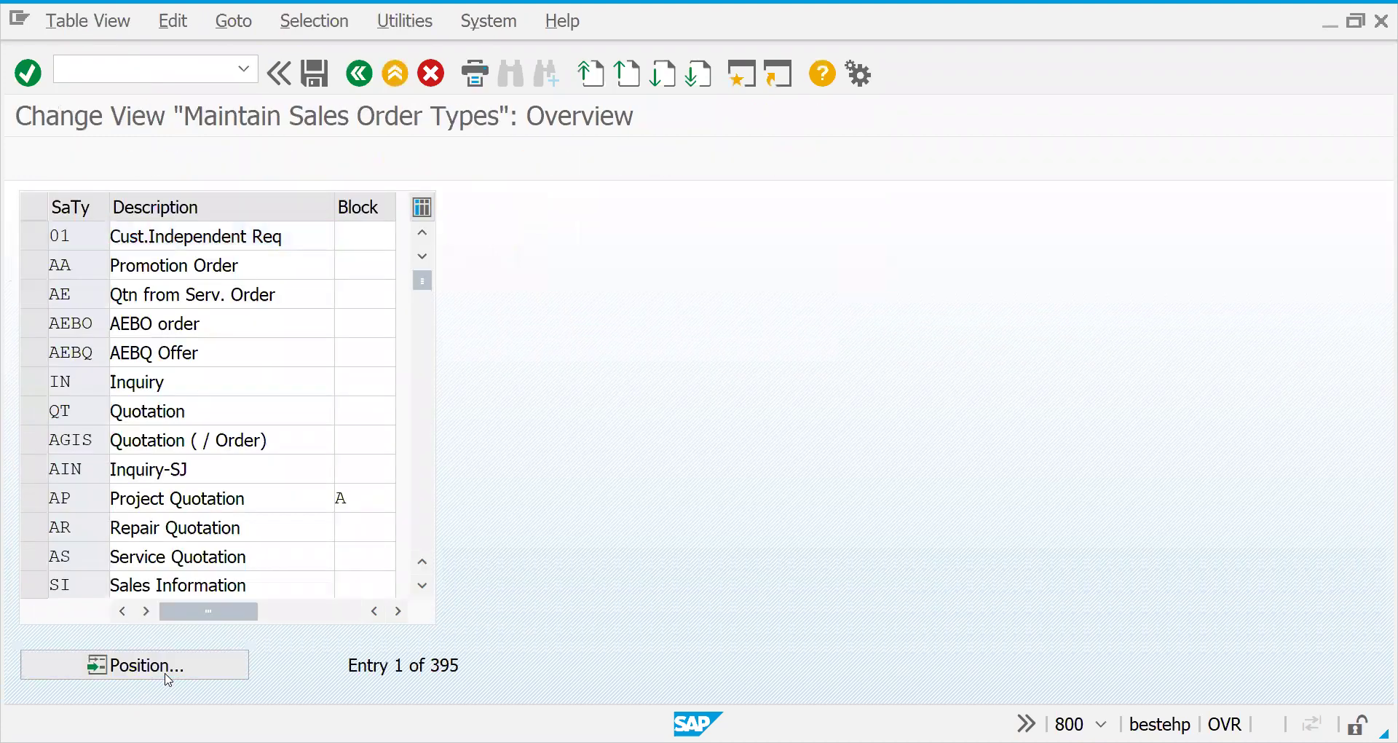
type("ZOR1")
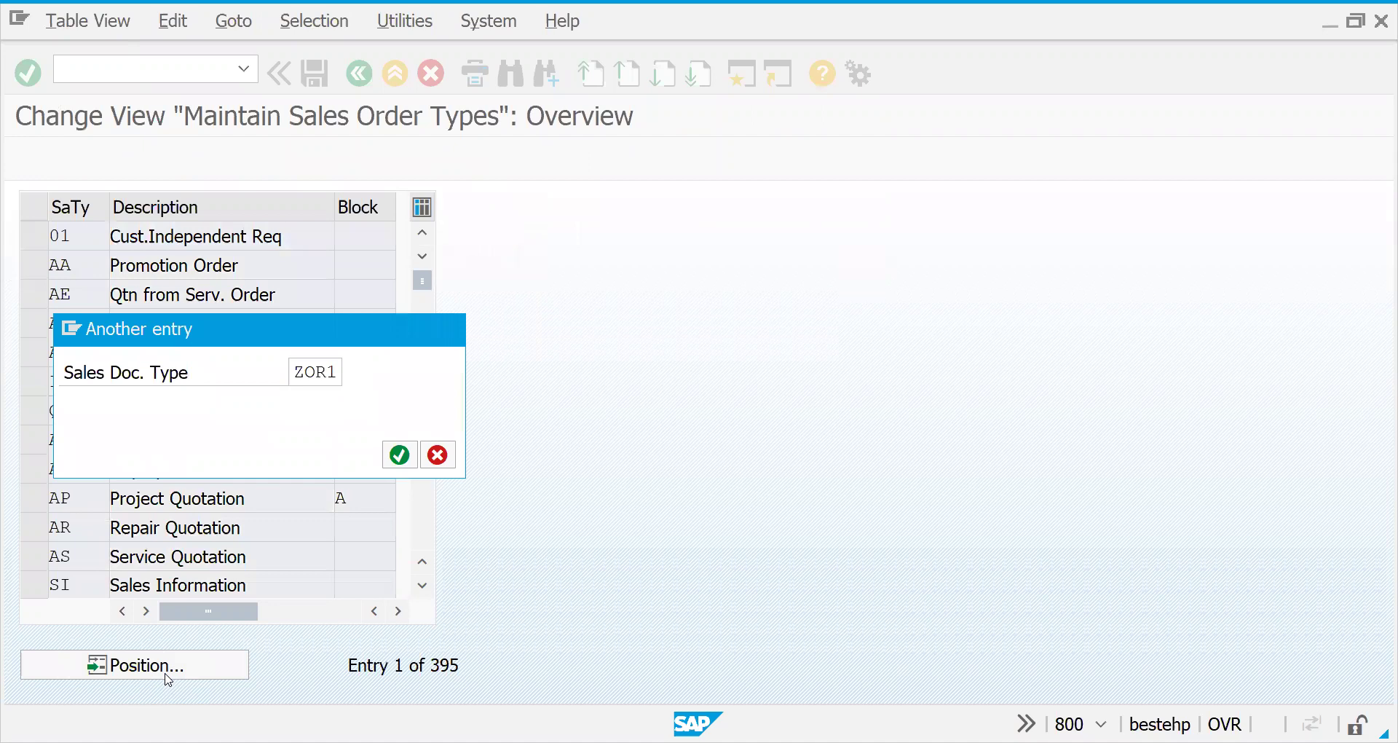
key("Return")
double_click(73, 237)
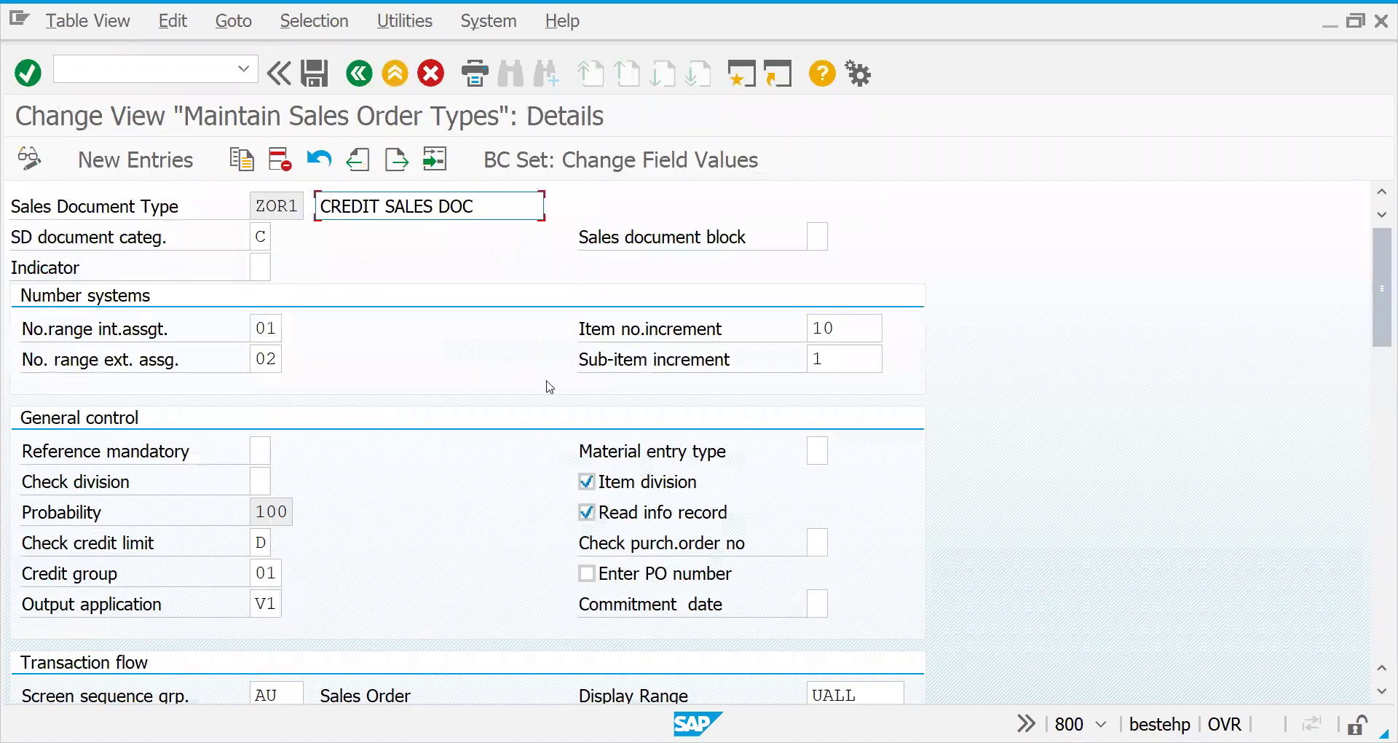
left_click_drag(1376, 329, 1379, 513)
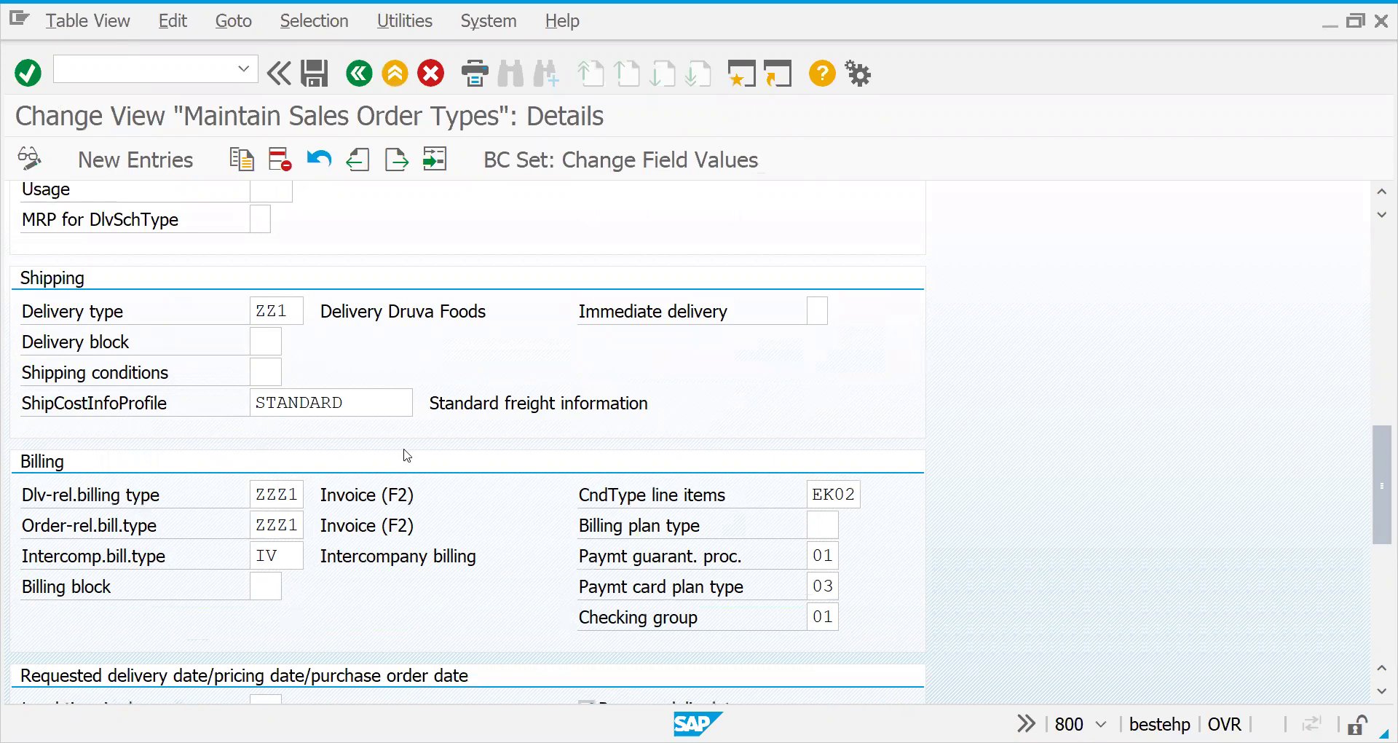
left_click(289, 318)
key("F1")
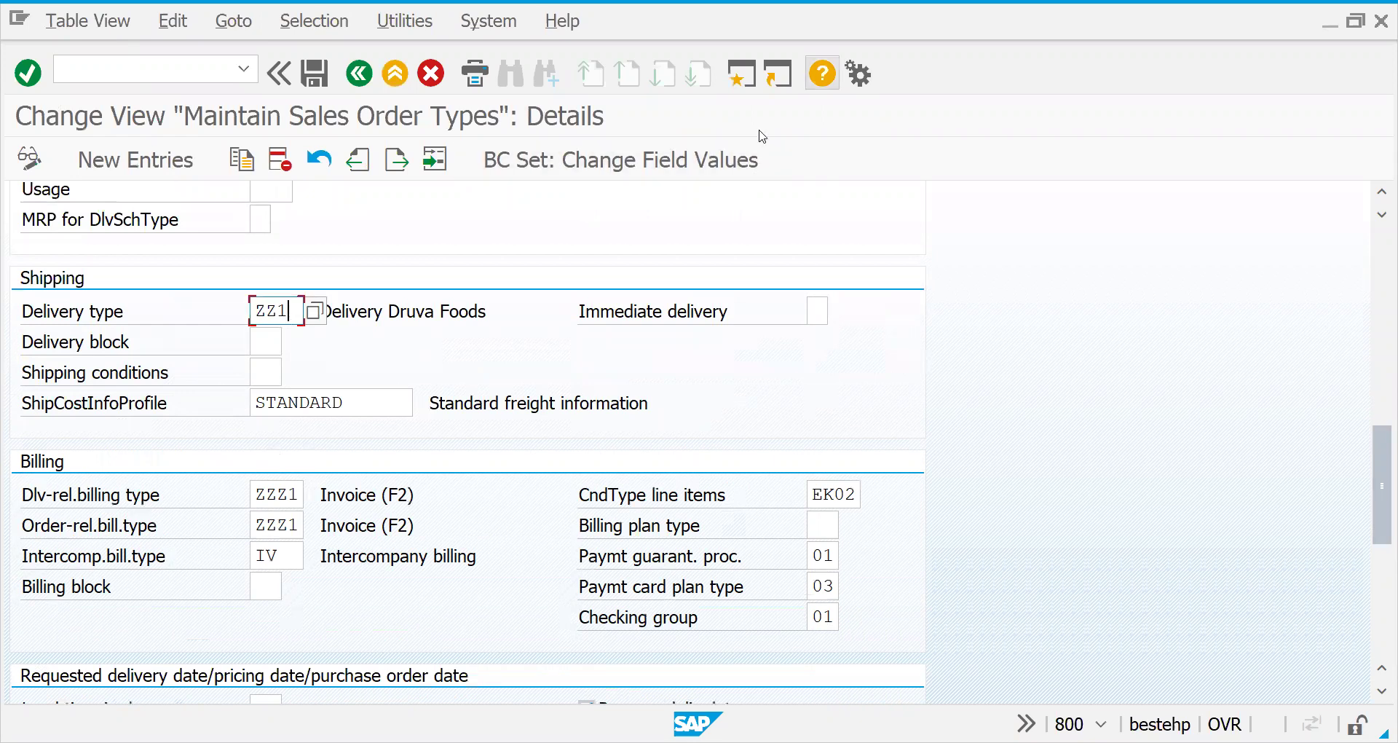
- Switch to Excel and enter OR, LF and F2 in cells N3 to P3 for the CREDIT SALES row
key("alt+Tab")
left_click(965, 278)
type("OR")
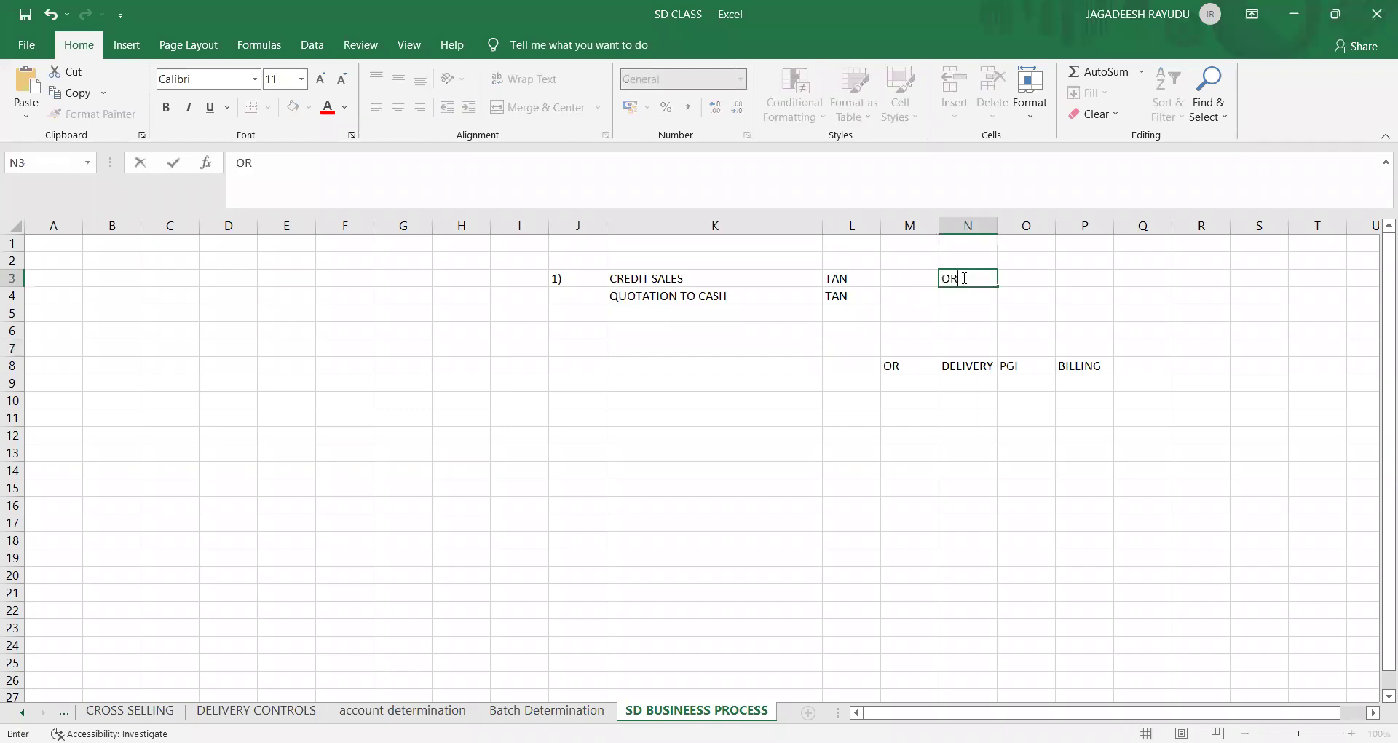
key("Tab")
type("LF")
key("Tab")
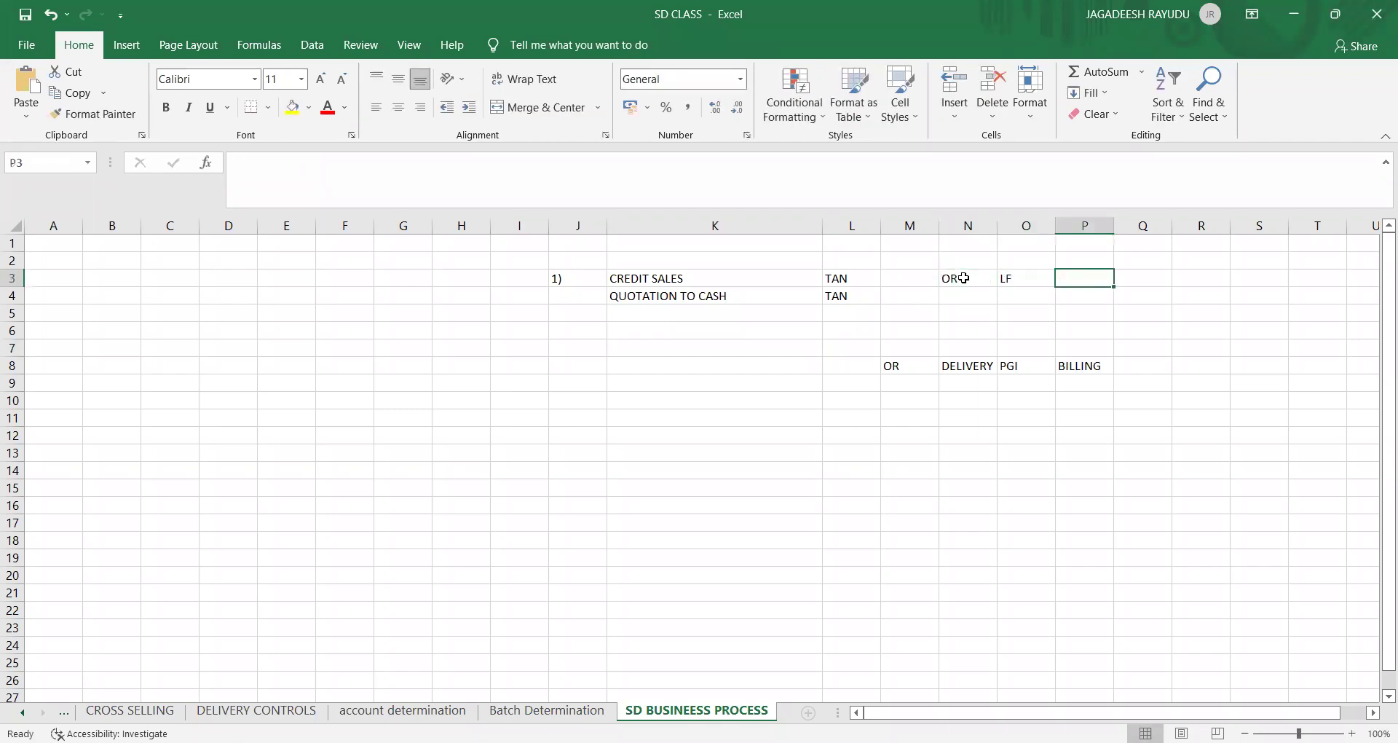
type("F2")
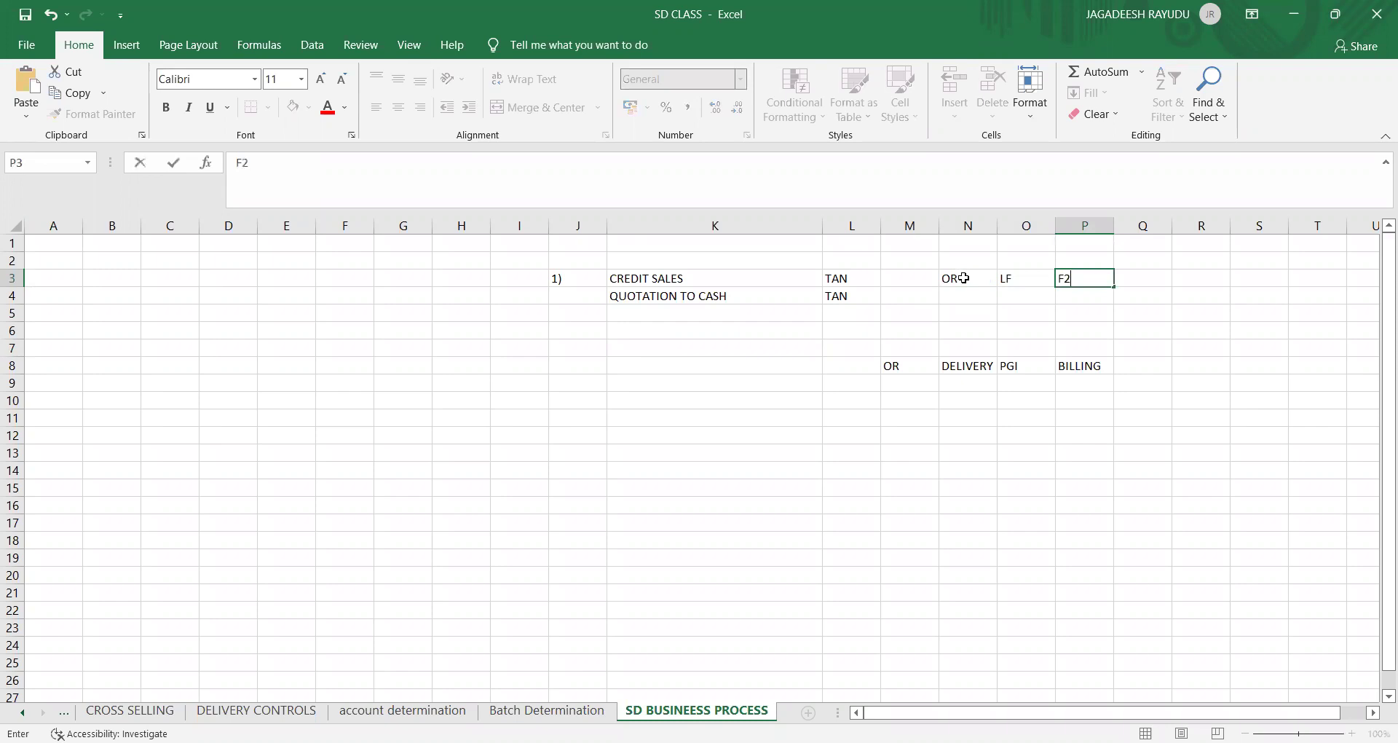
key("Return")
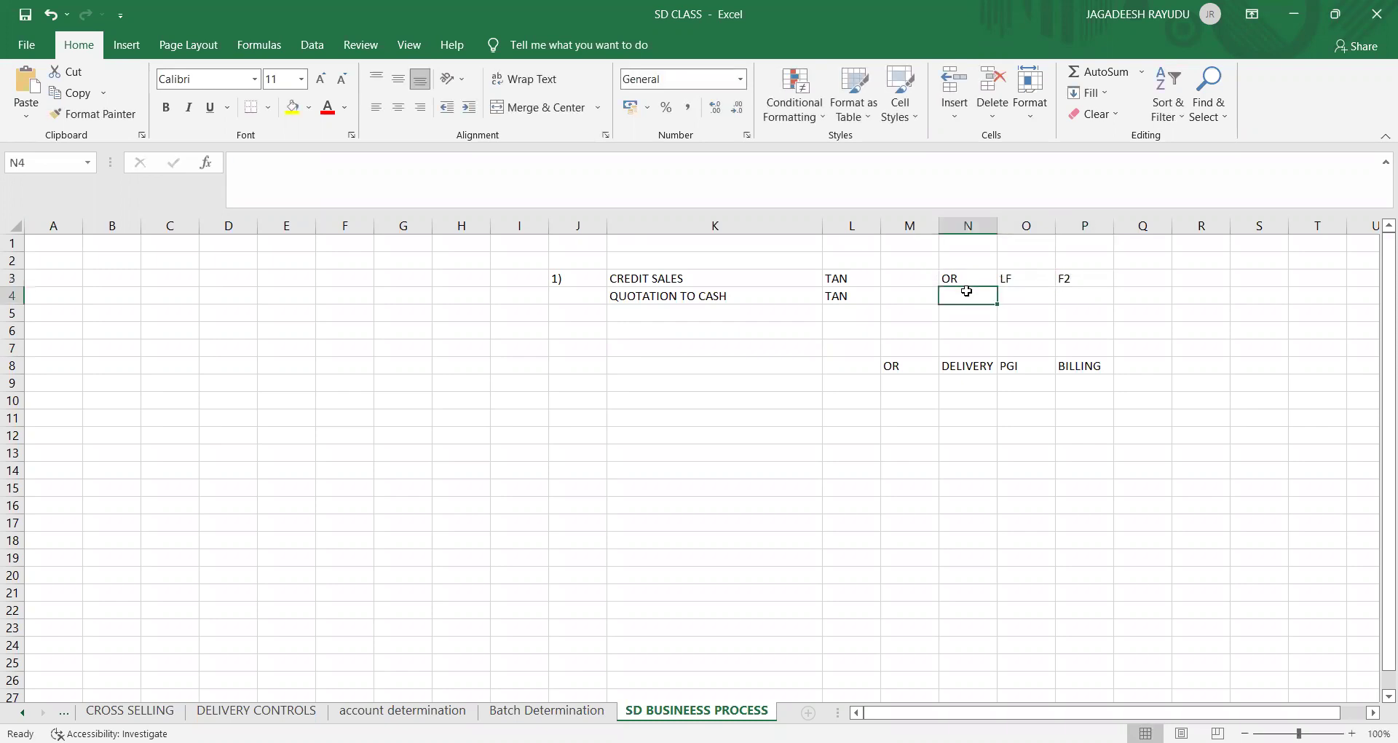
- Enter QT, OR, LF and F2 in cells M4 to P4 for the QUOTATION TO CASH row
left_click(917, 297)
type("QT")
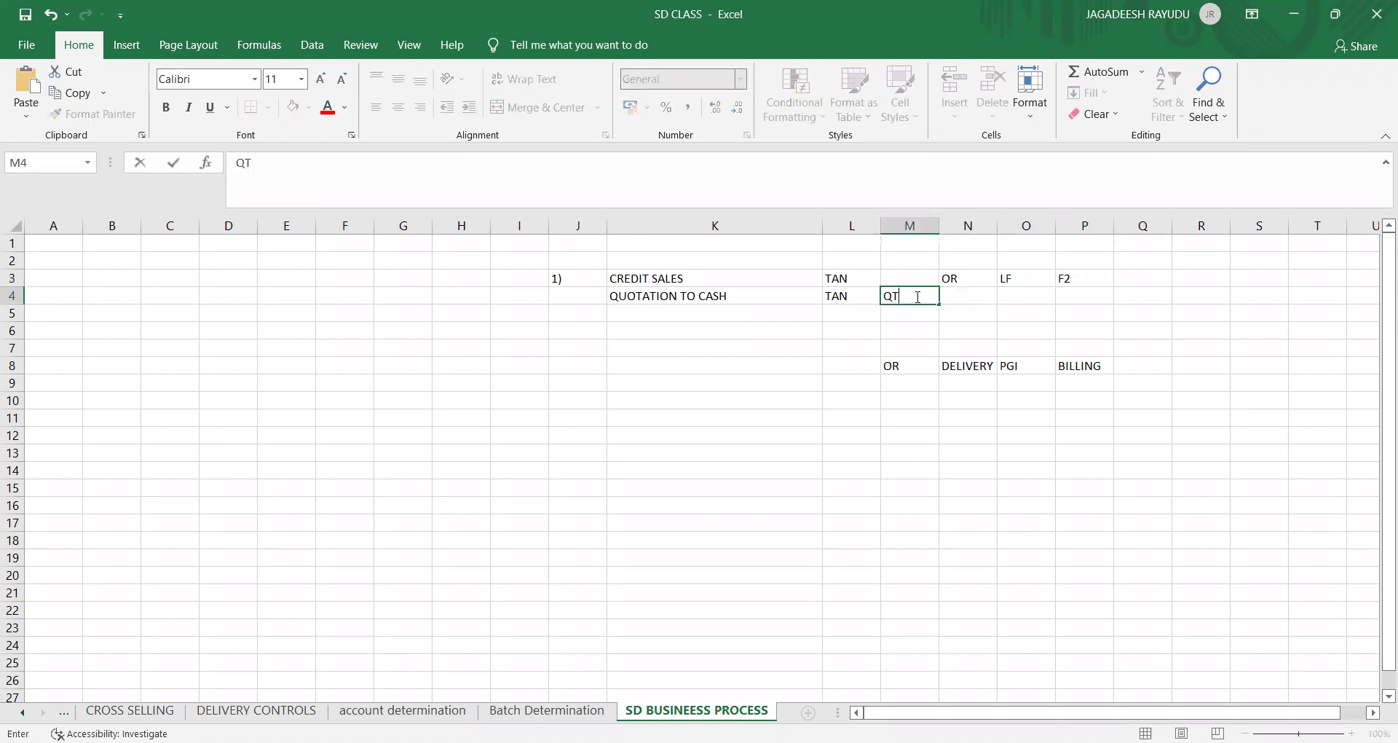
key("Tab")
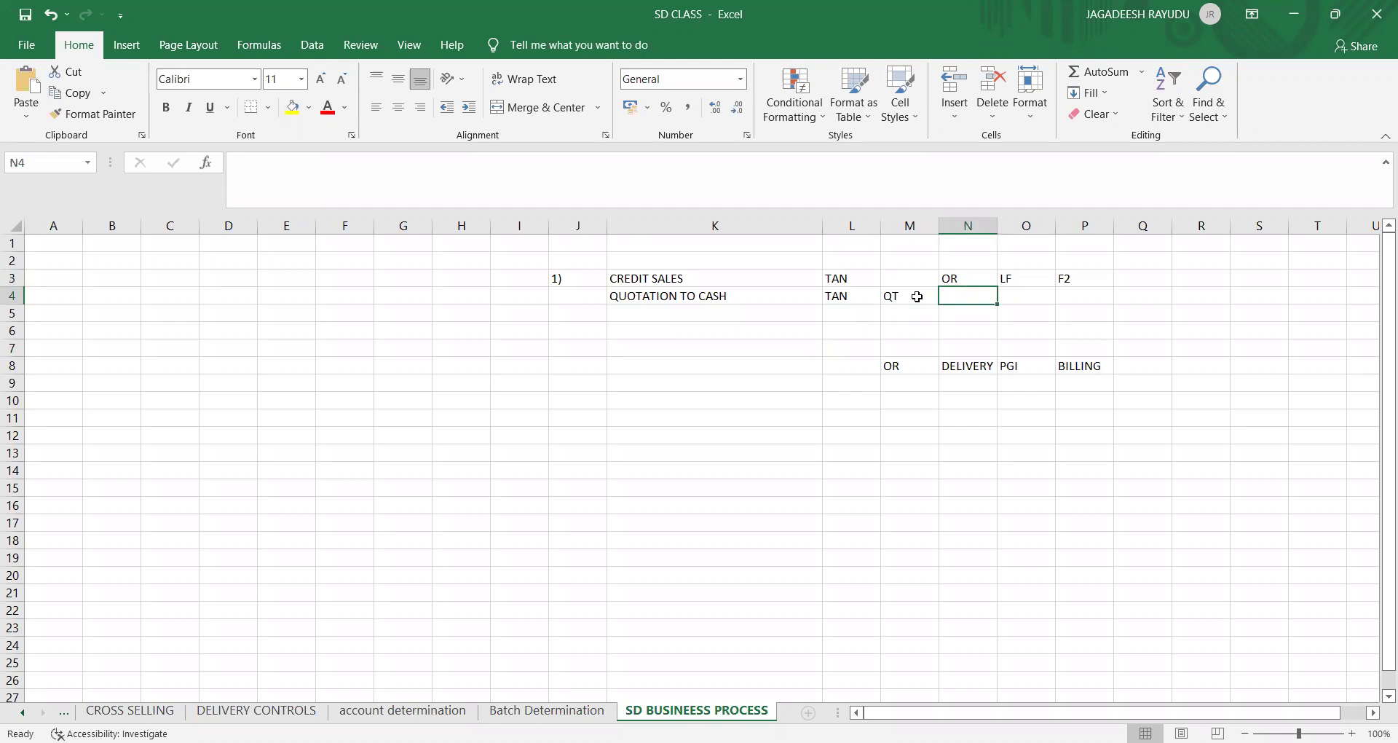
type("OR")
key("Tab")
type("LF")
key("Tab")
type("F2")
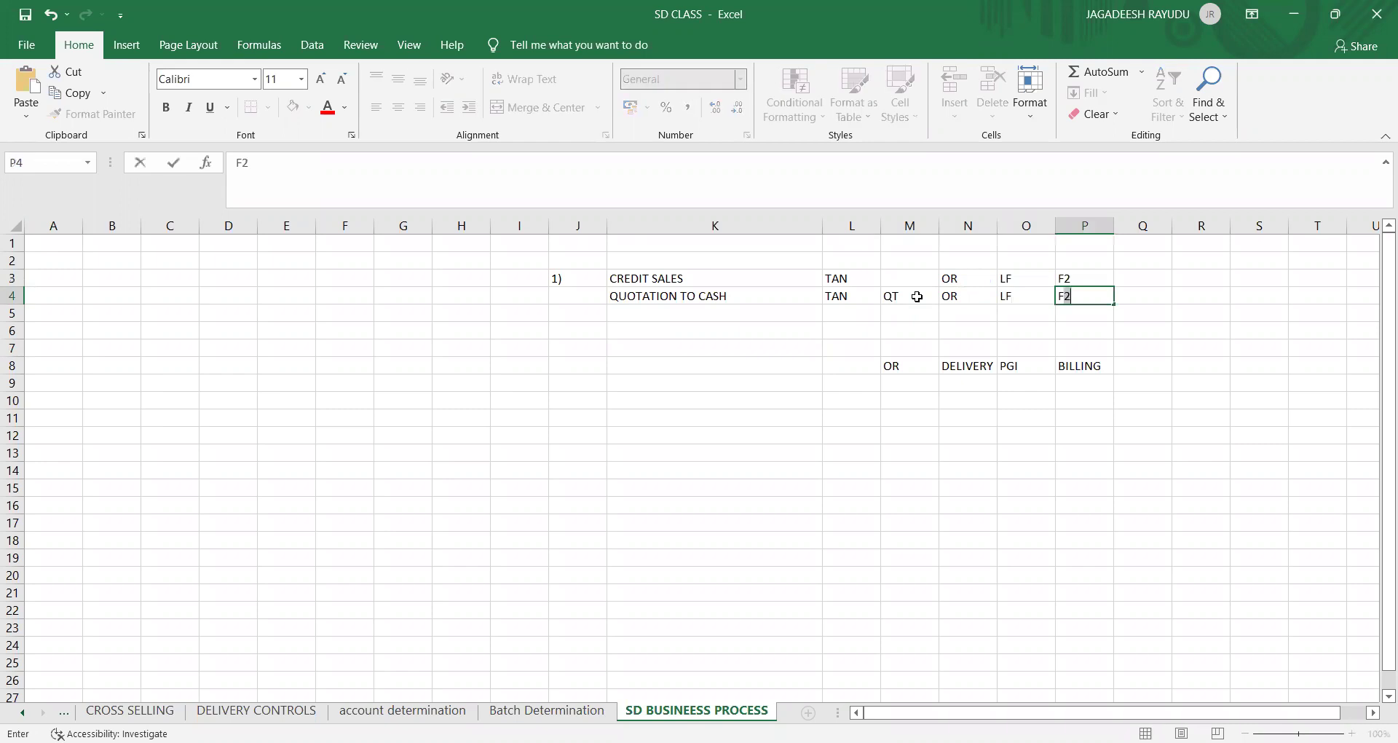
left_click(634, 366)
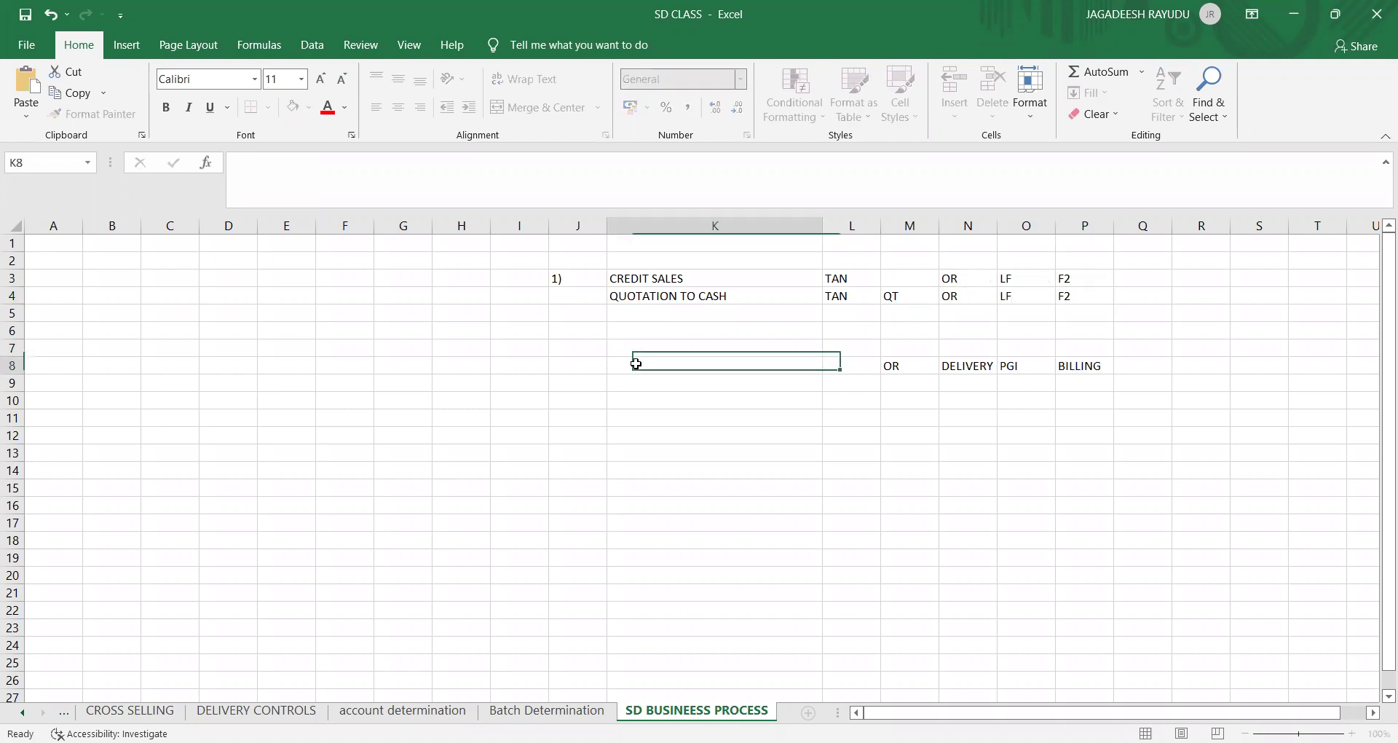
- Number the QUOTATION TO CASH row as 2) in cell J4
left_click(570, 305)
left_click(568, 295)
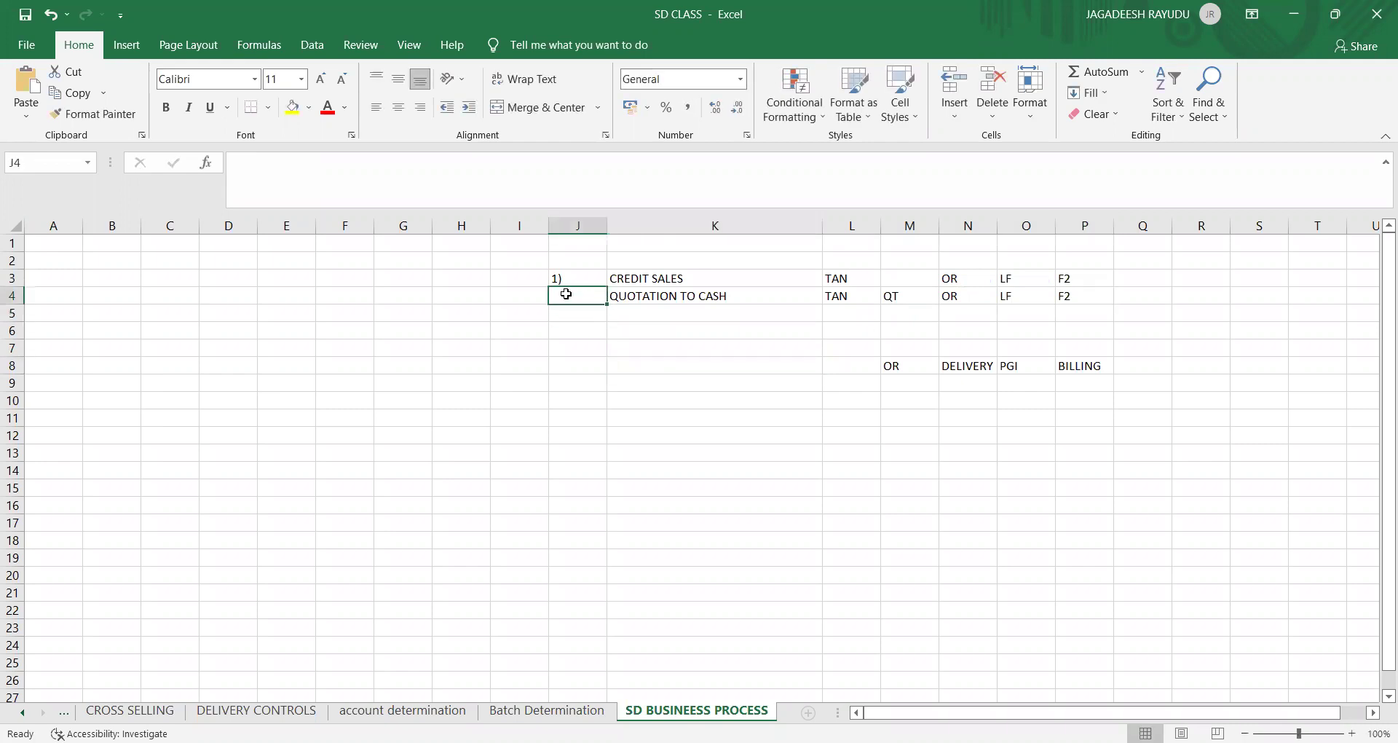
type("2)")
- Enter 3) in cell J5 and SALES RETURNS in cell K5 as the third process
left_click(596, 346)
left_click(587, 313)
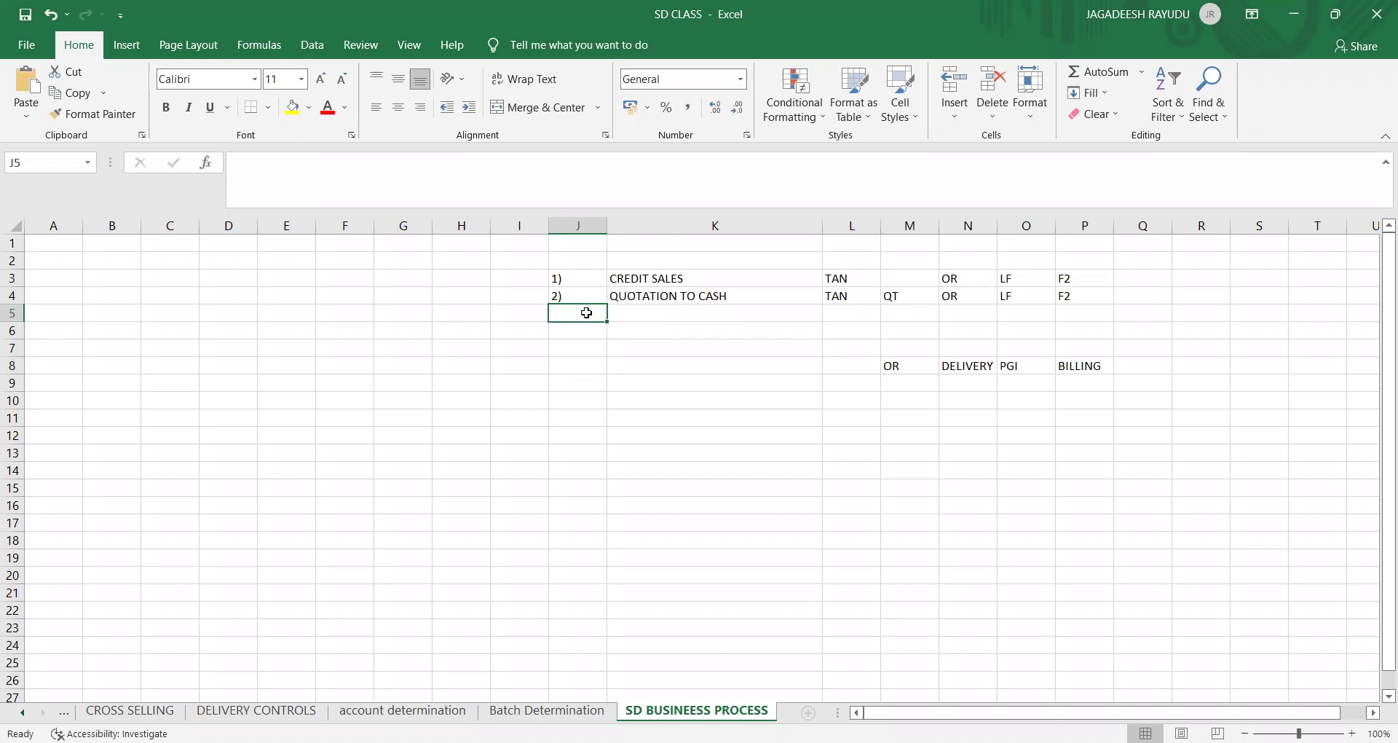
type("3)")
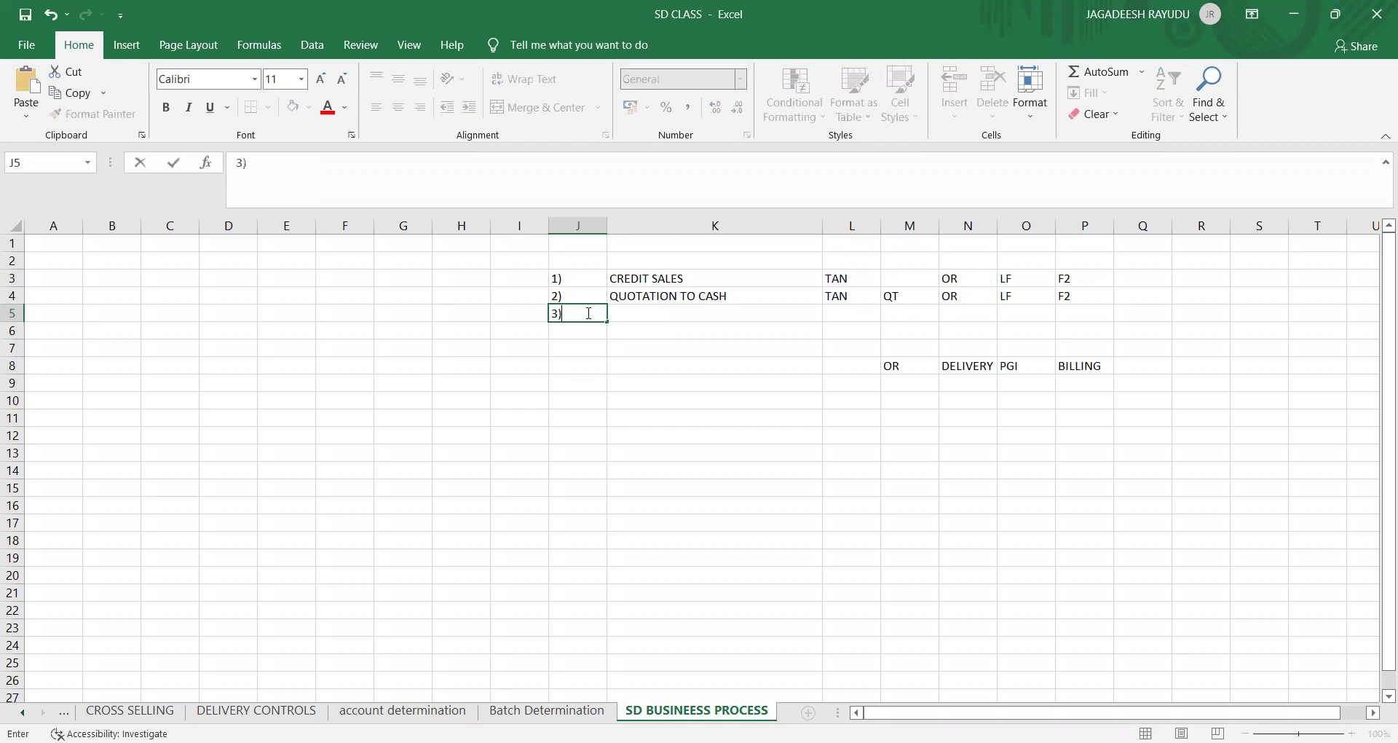
left_click(639, 318)
type("SAL")
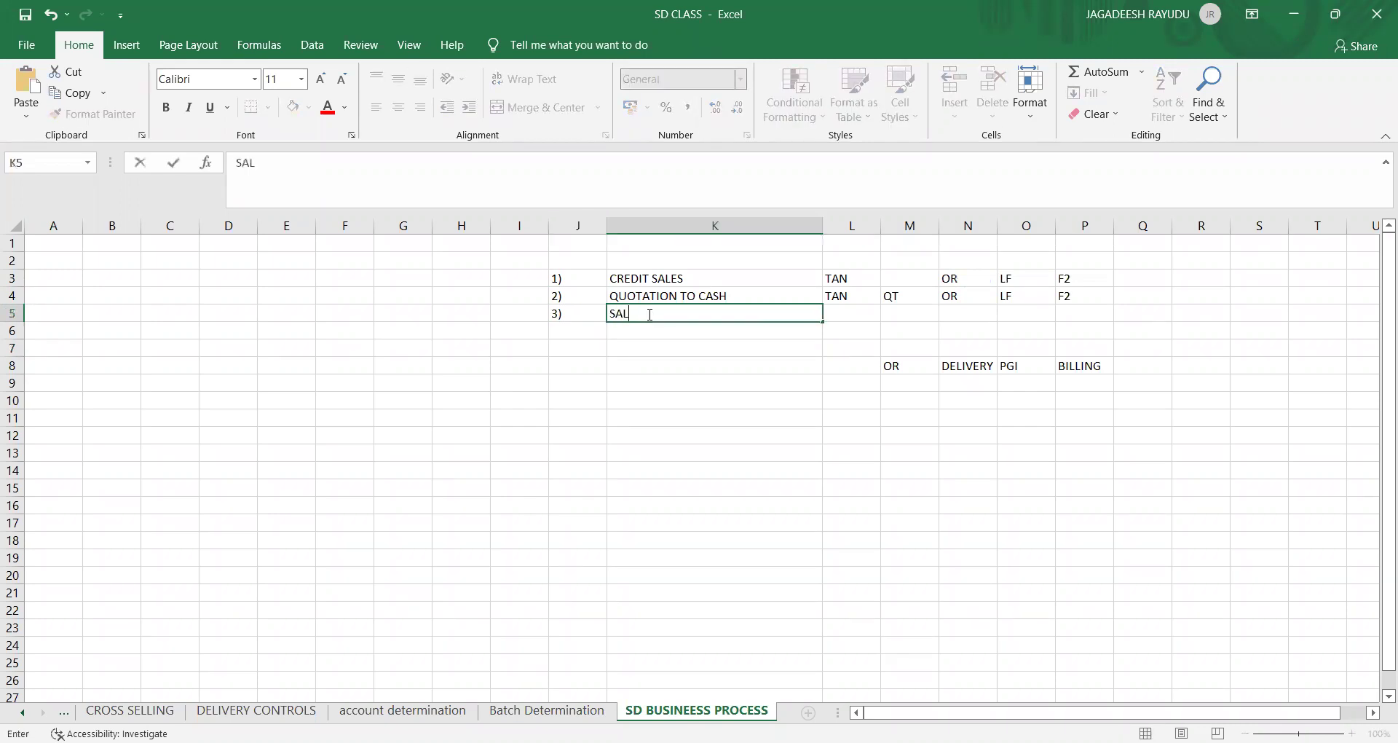
type("ES RETURNS")
key("Return")
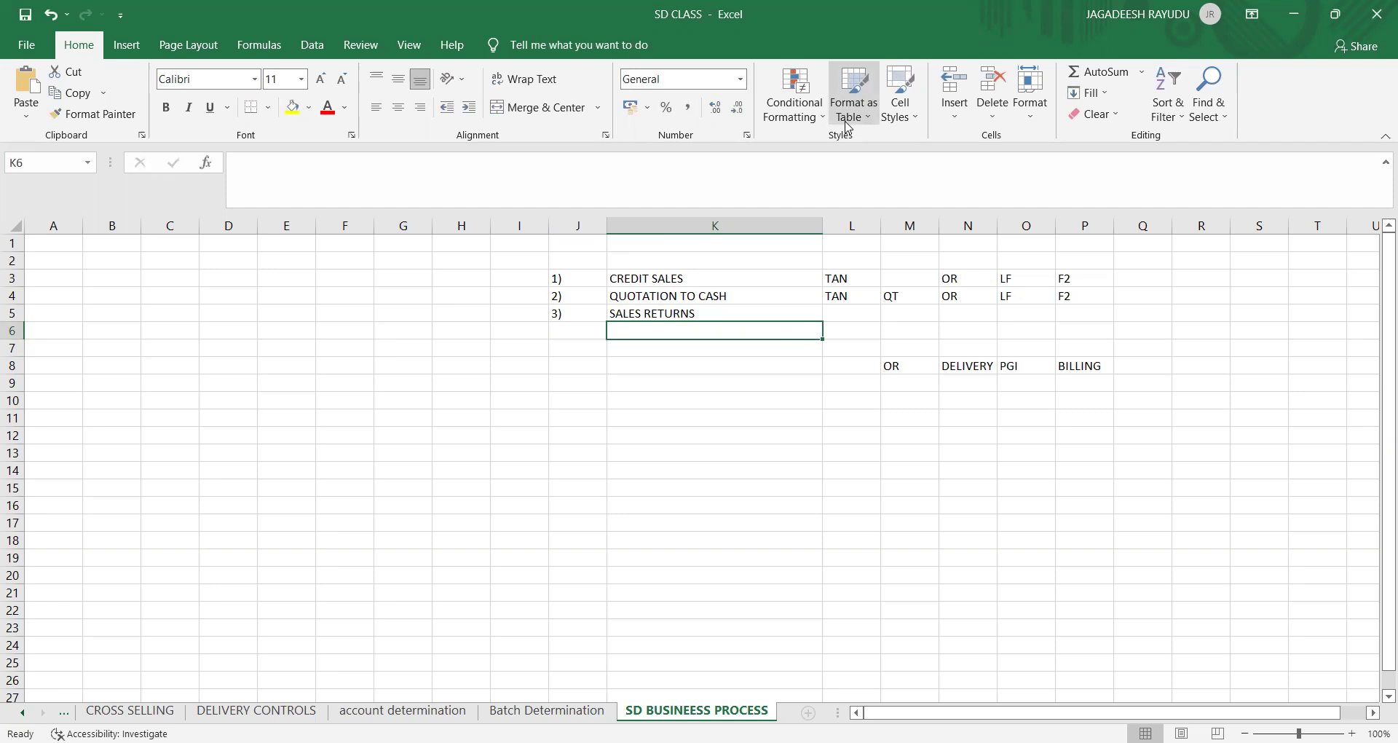
- Return to SAP, open the details of sales document type RE and check its SD document category
key("alt+Tab")
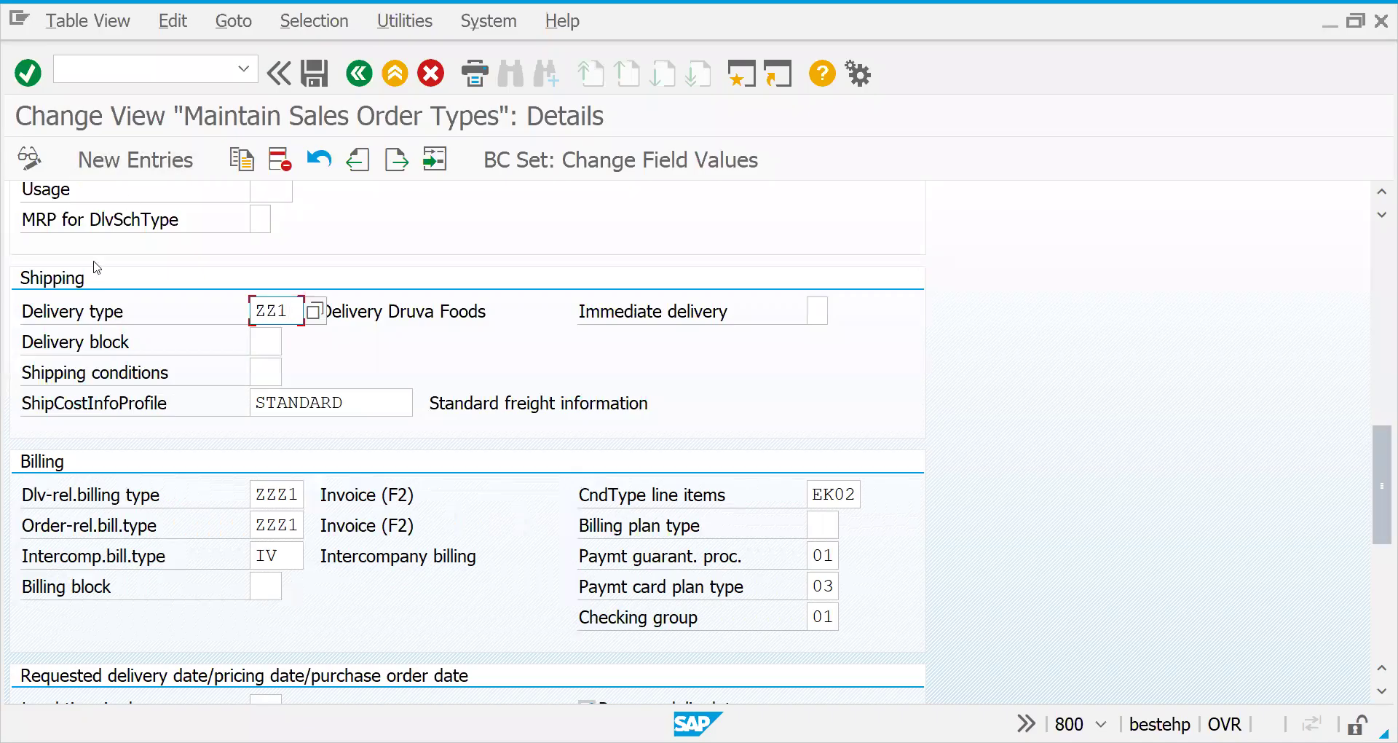
left_click(429, 169)
type("RE")
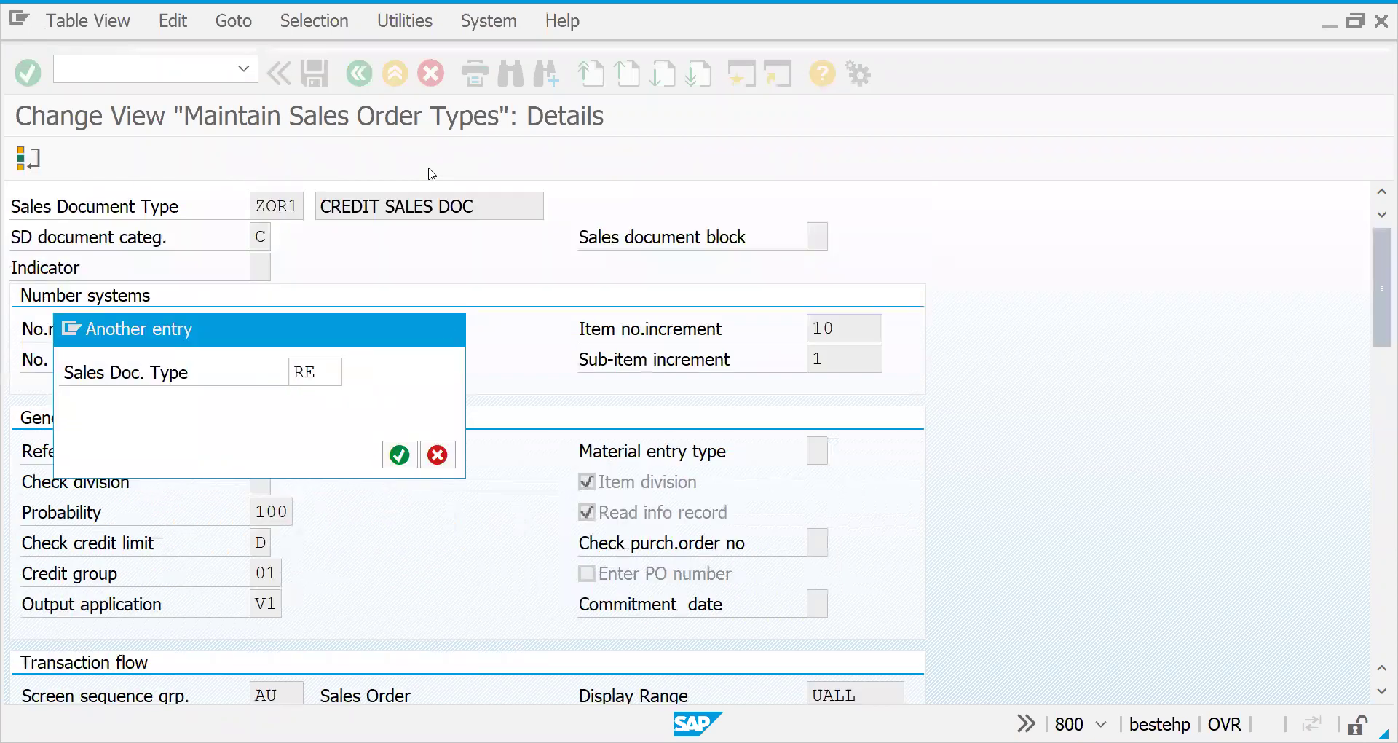
key("Return")
left_click(259, 233)
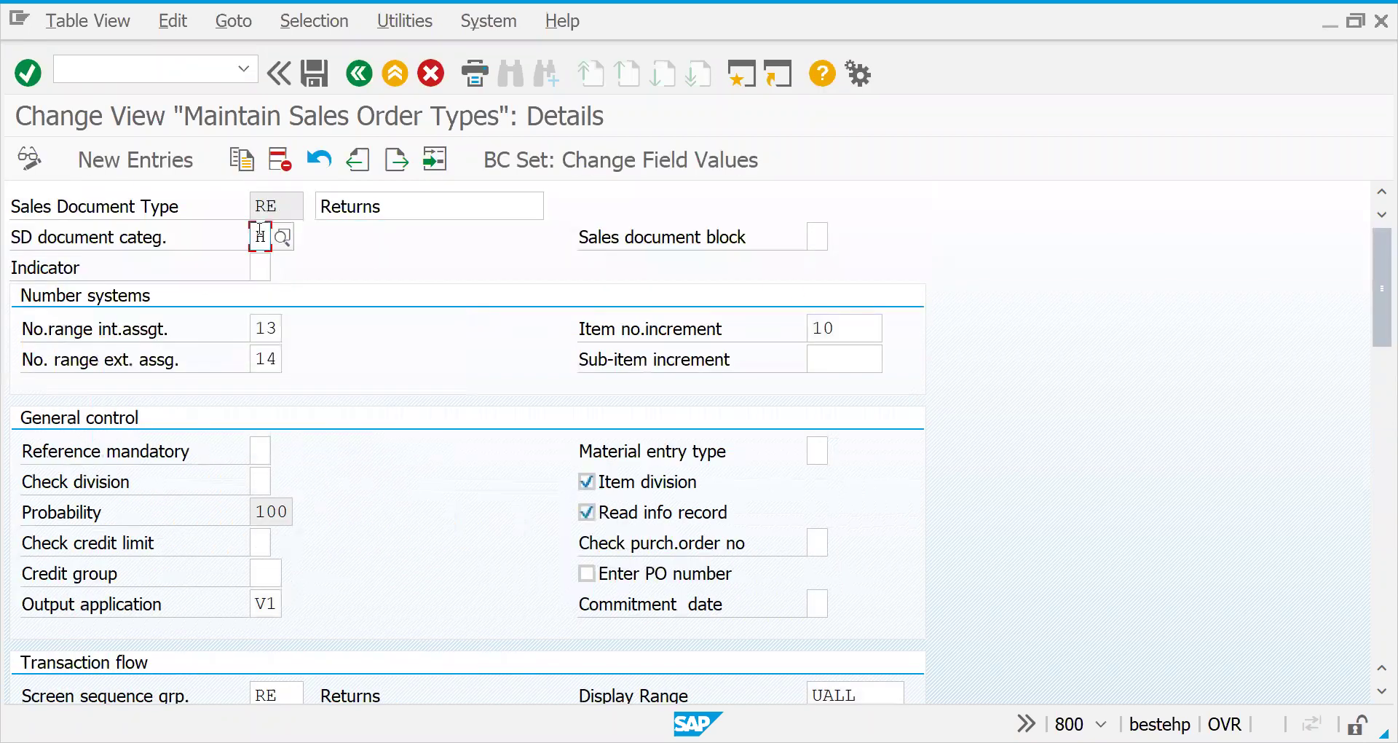
- Examine the delivery type and the delivery-related and order-related billing types of sales document type RE
left_click_drag(1378, 263, 1378, 474)
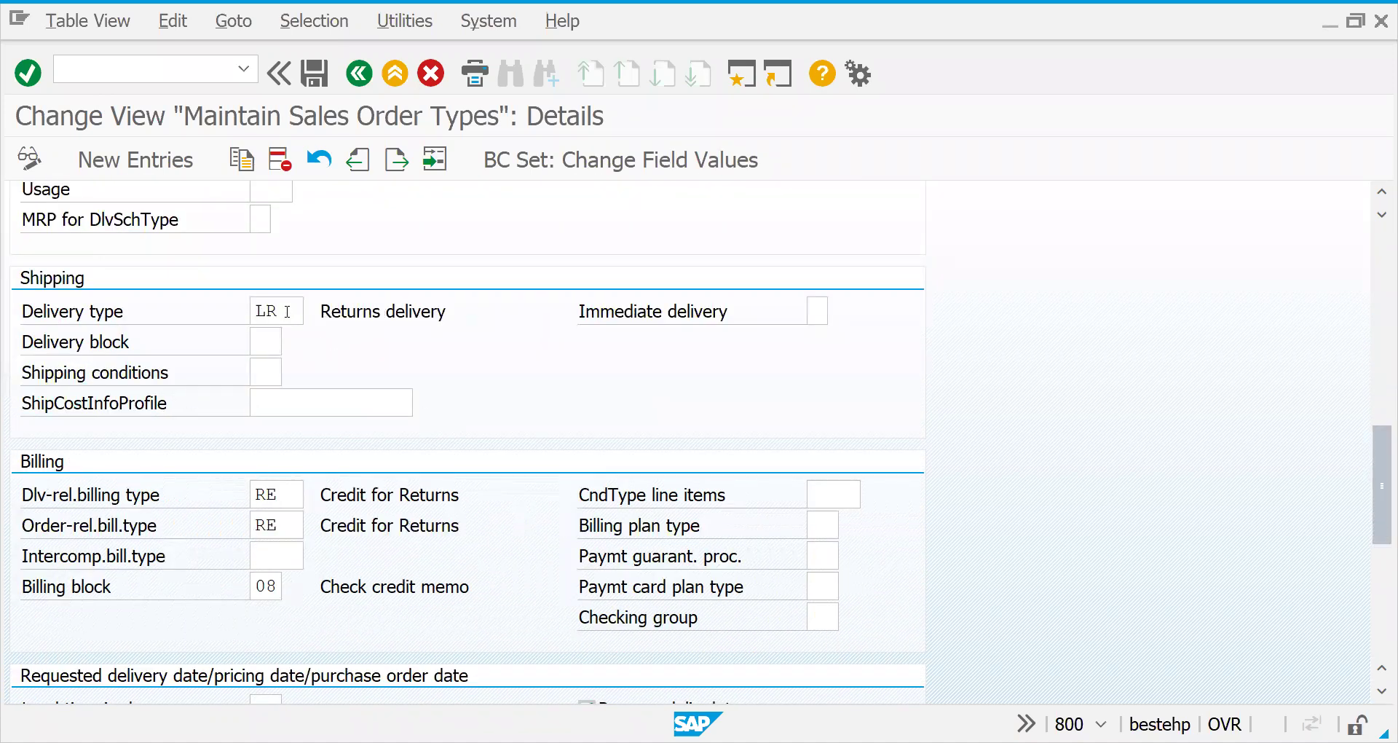
left_click_drag(286, 312, 153, 328)
left_click_drag(297, 491, 201, 491)
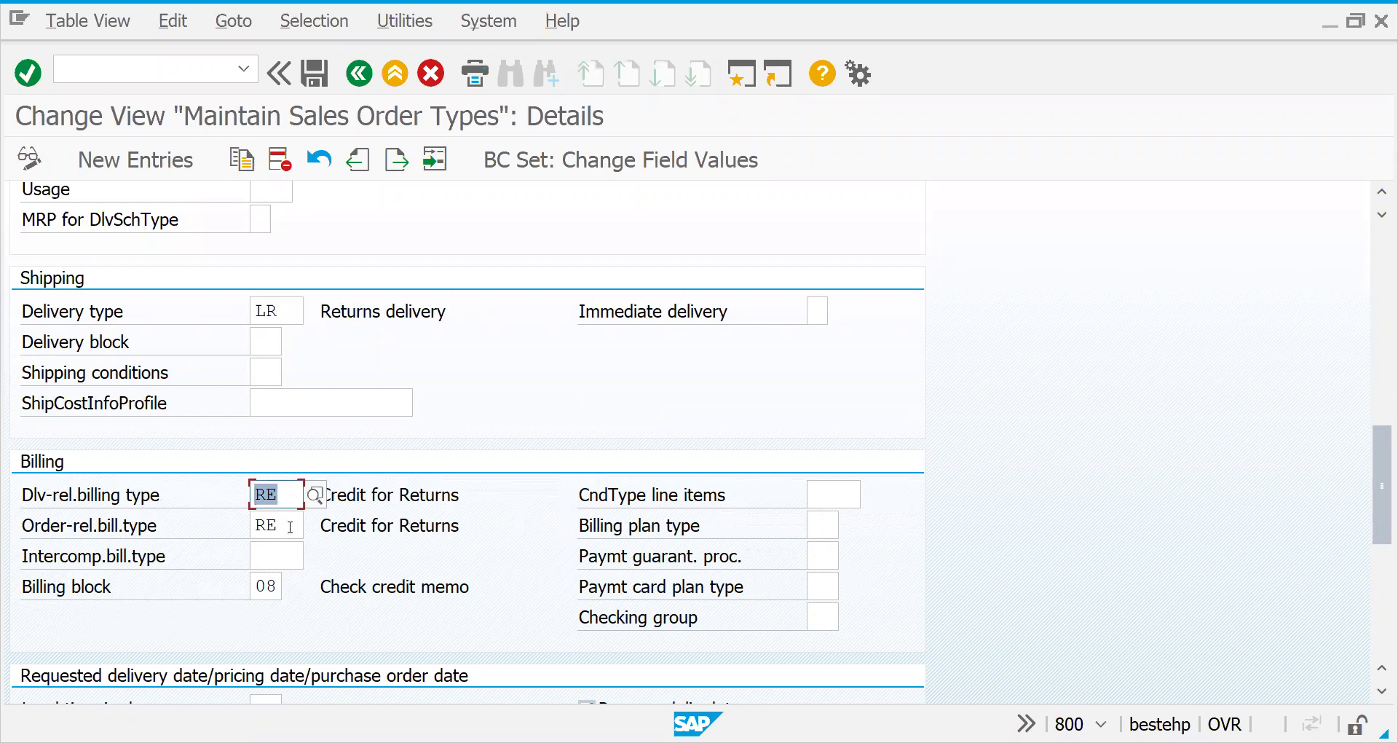
left_click_drag(290, 527, 149, 538)
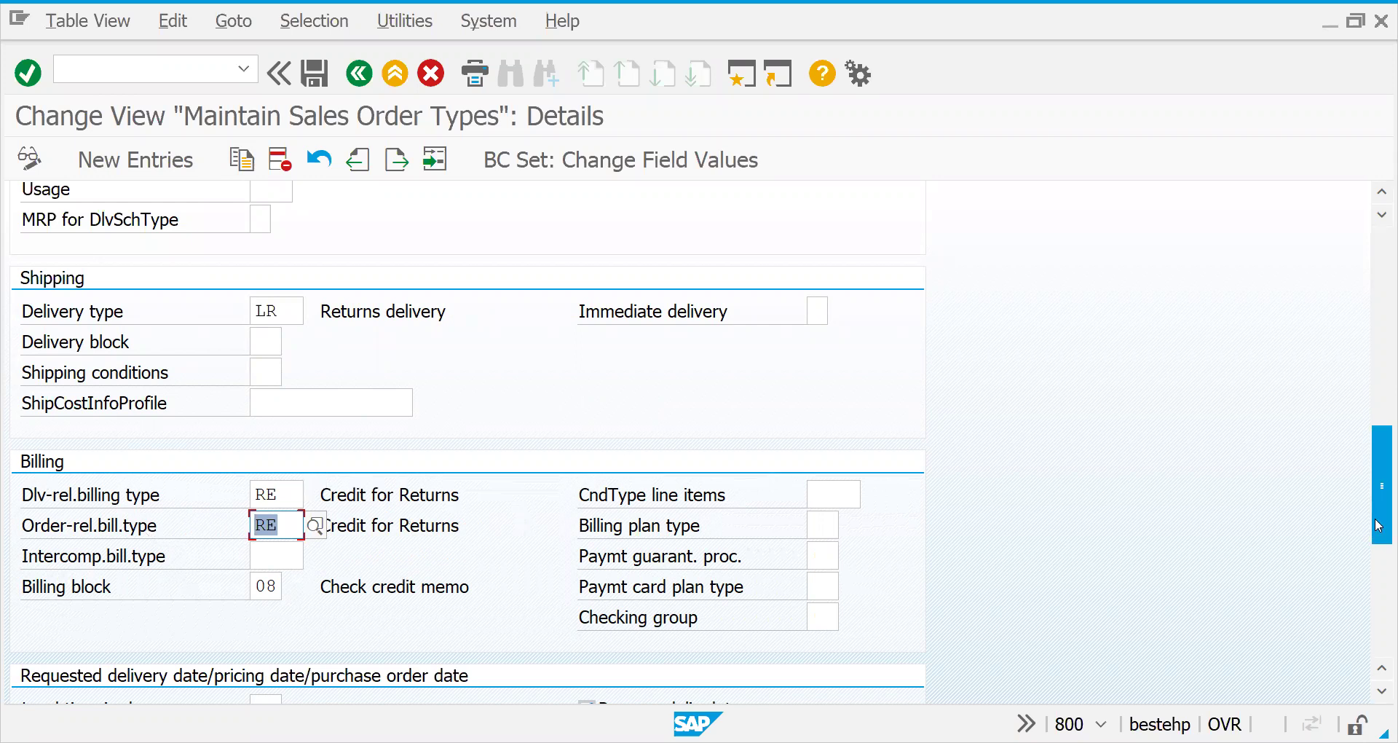
- Review the possible Reference mandatory values for document type RE, including sales order and billing document, and close the list without choosing one
left_click_drag(1378, 525, 1380, 184)
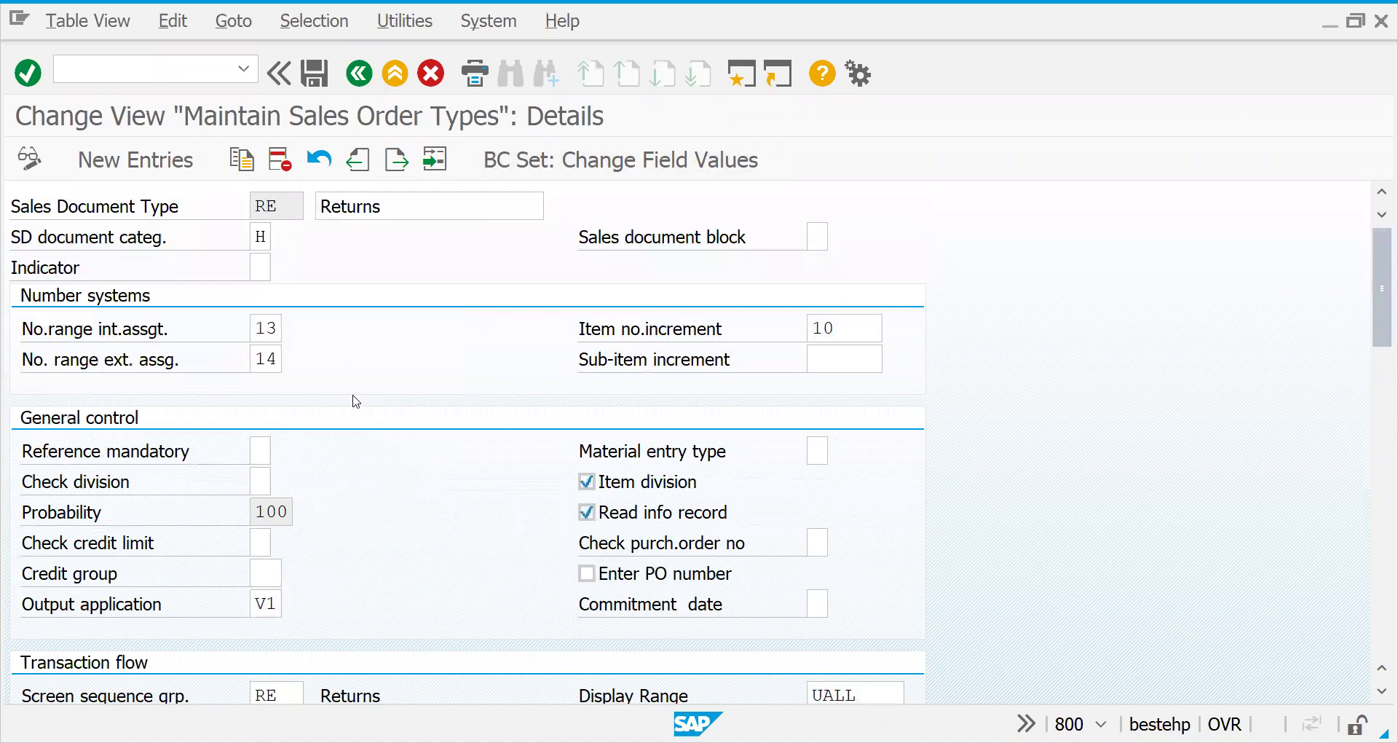
left_click(261, 447)
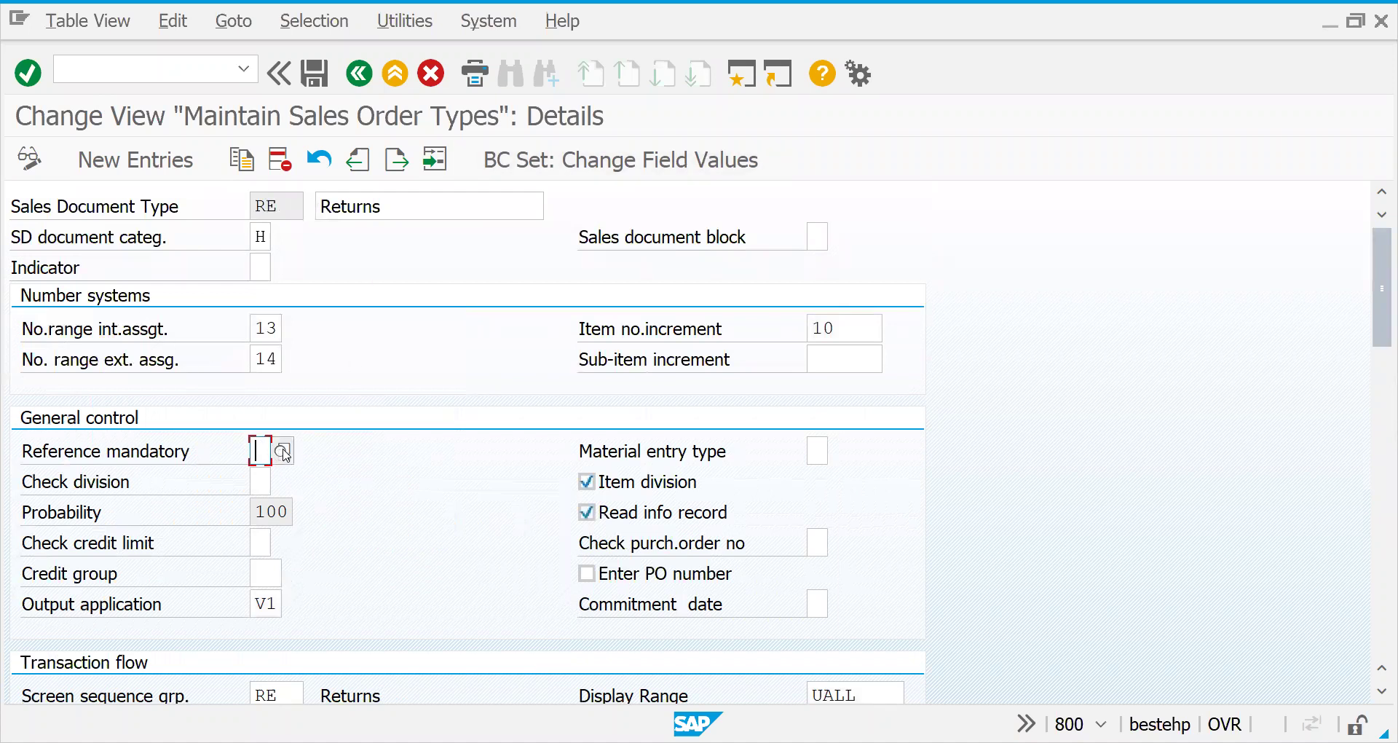
left_click(283, 451)
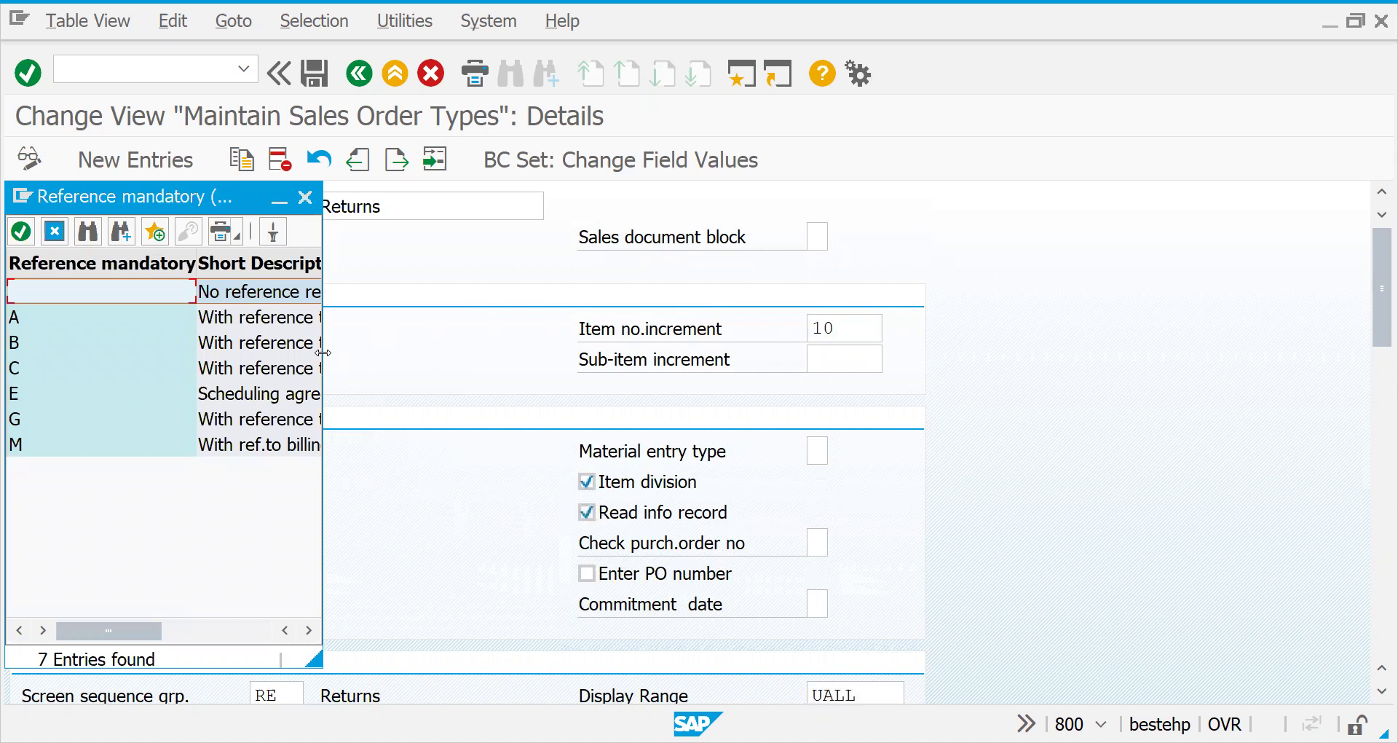
left_click_drag(323, 353, 736, 345)
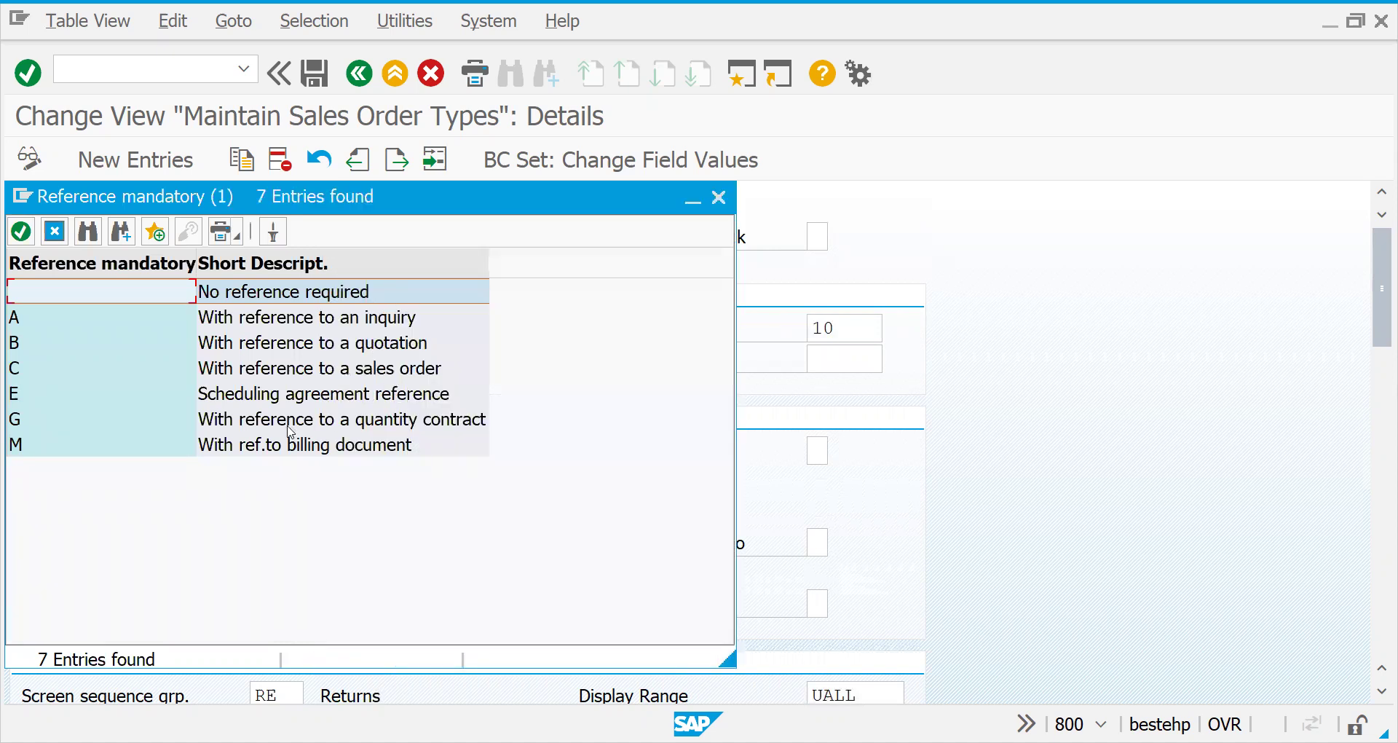
left_click(319, 370)
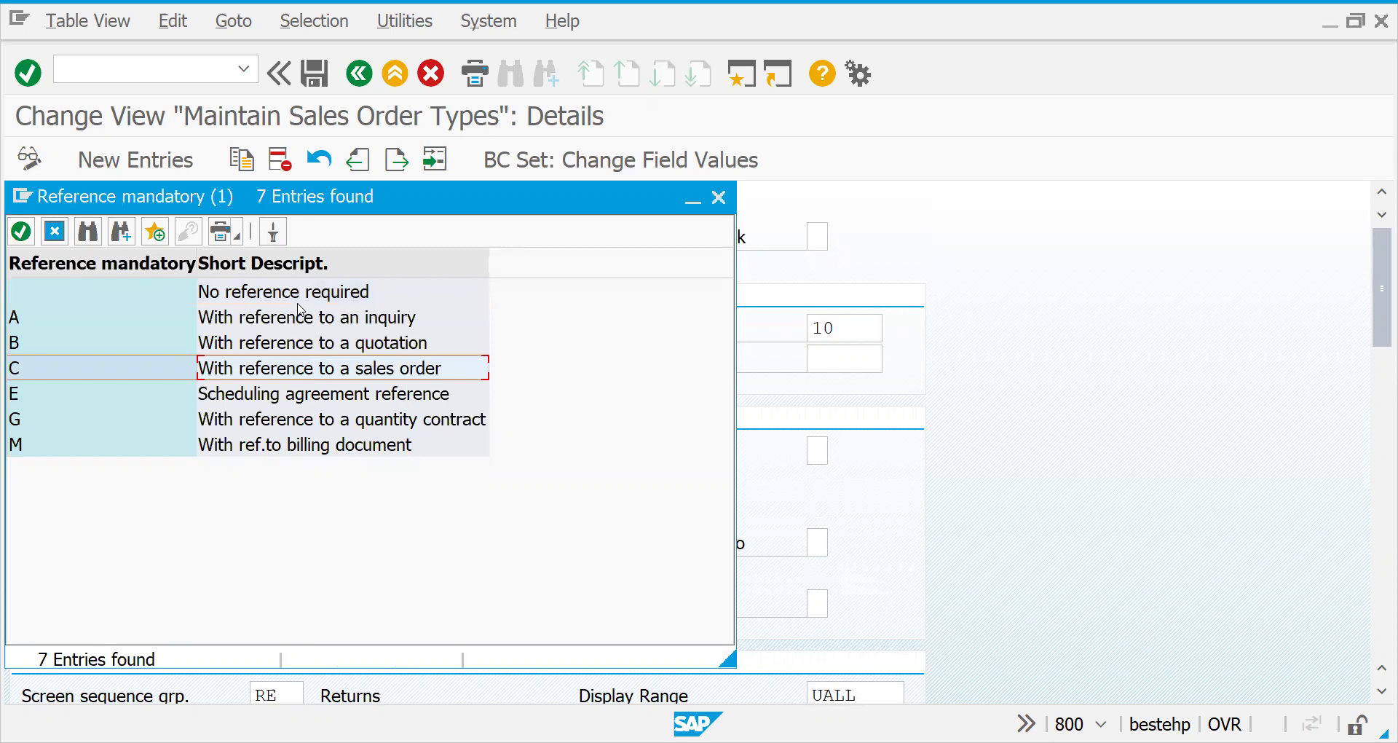
left_click(275, 450)
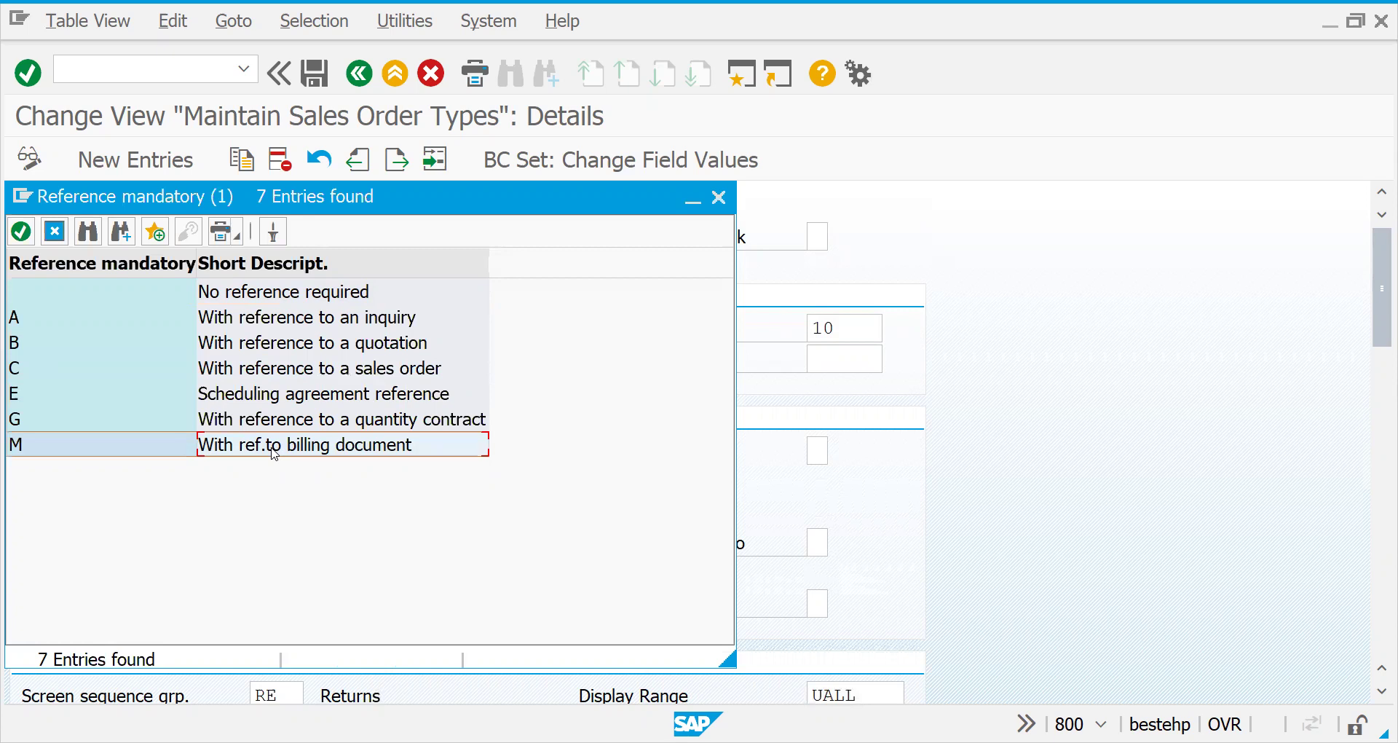
key("Escape")
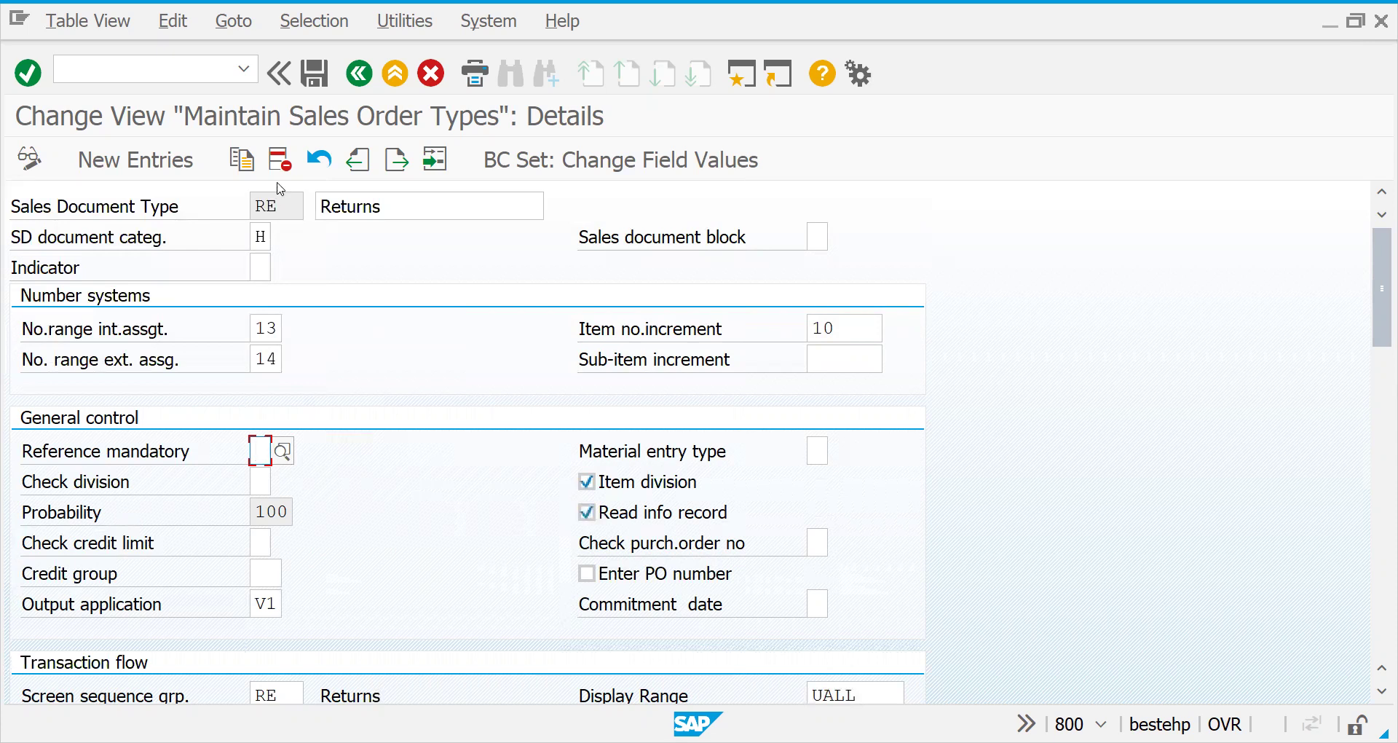
- Try to create a returns order using transaction /NVA01 with order type RE
left_click(114, 71)
type("/NVA")
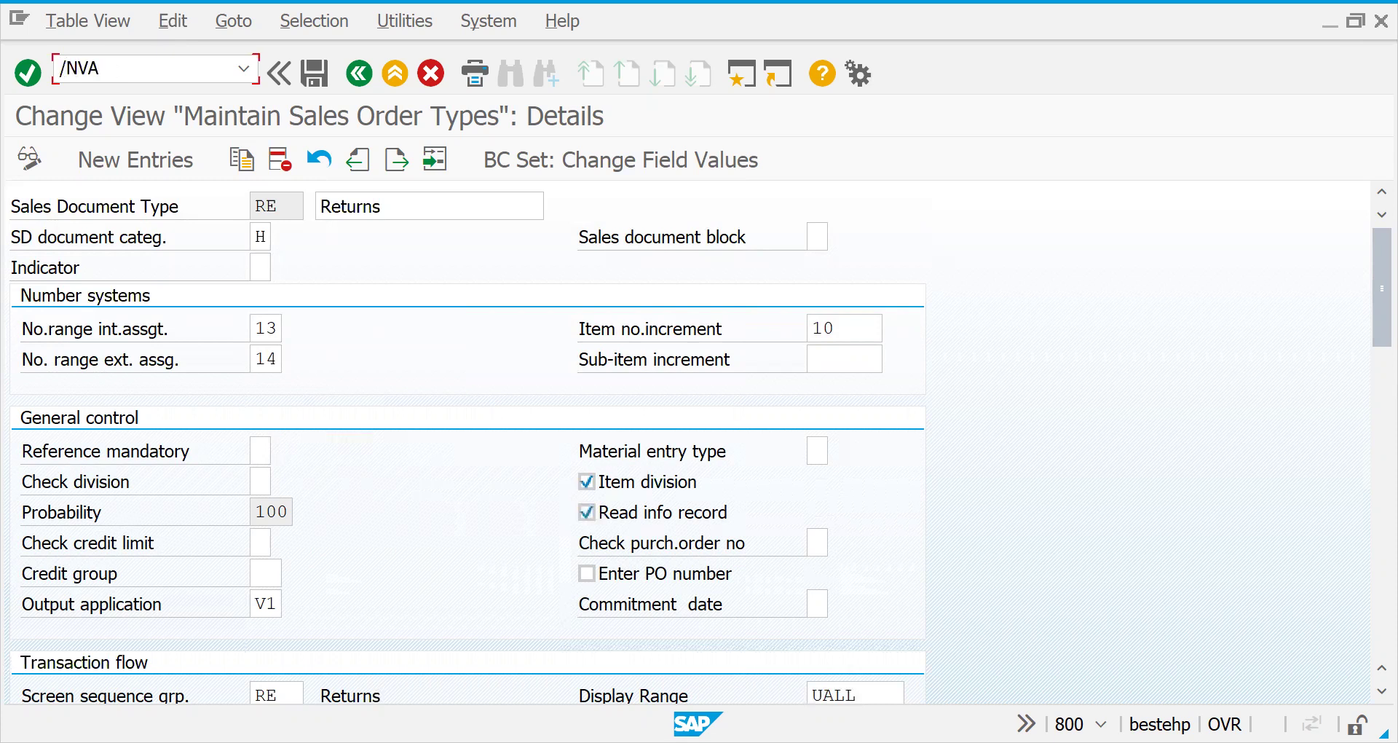
type("01")
key("Return")
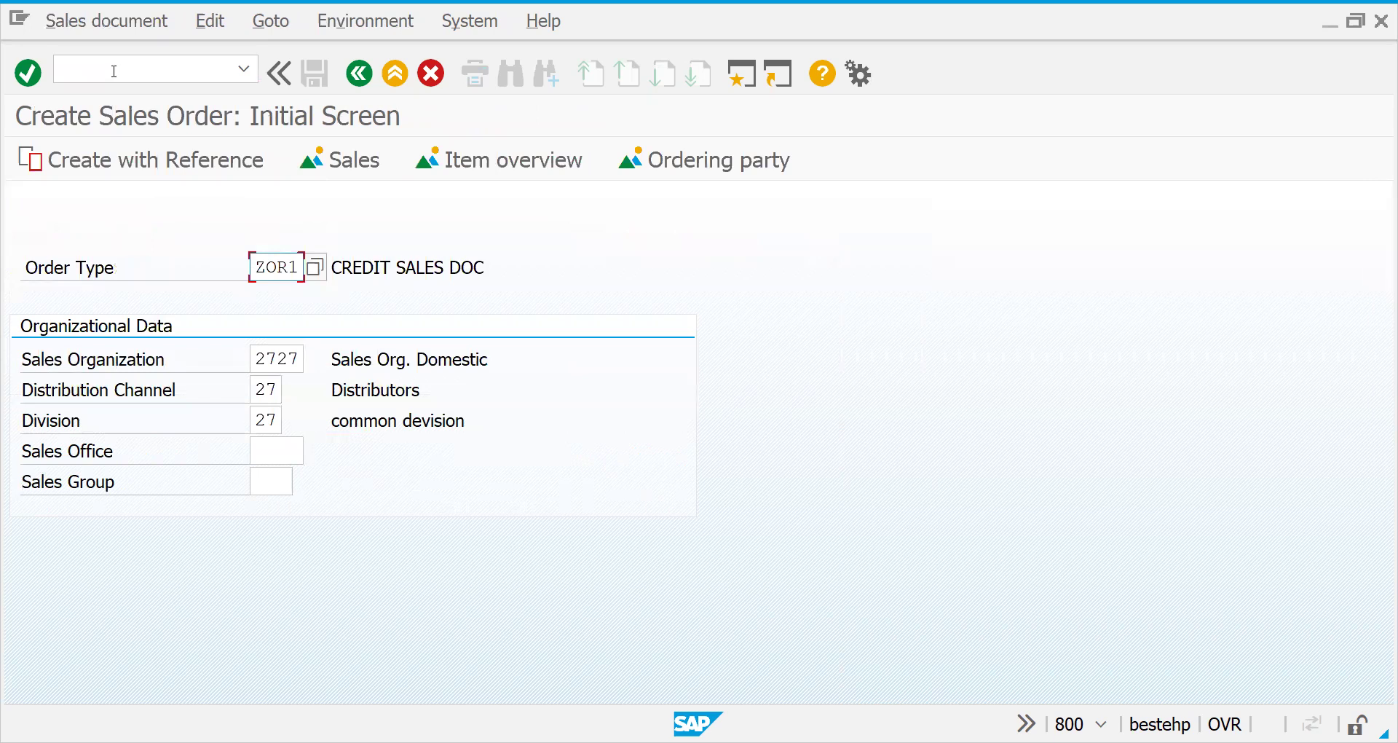
type("RER")
key("BackSpace")
key("Delete")
key("Return")
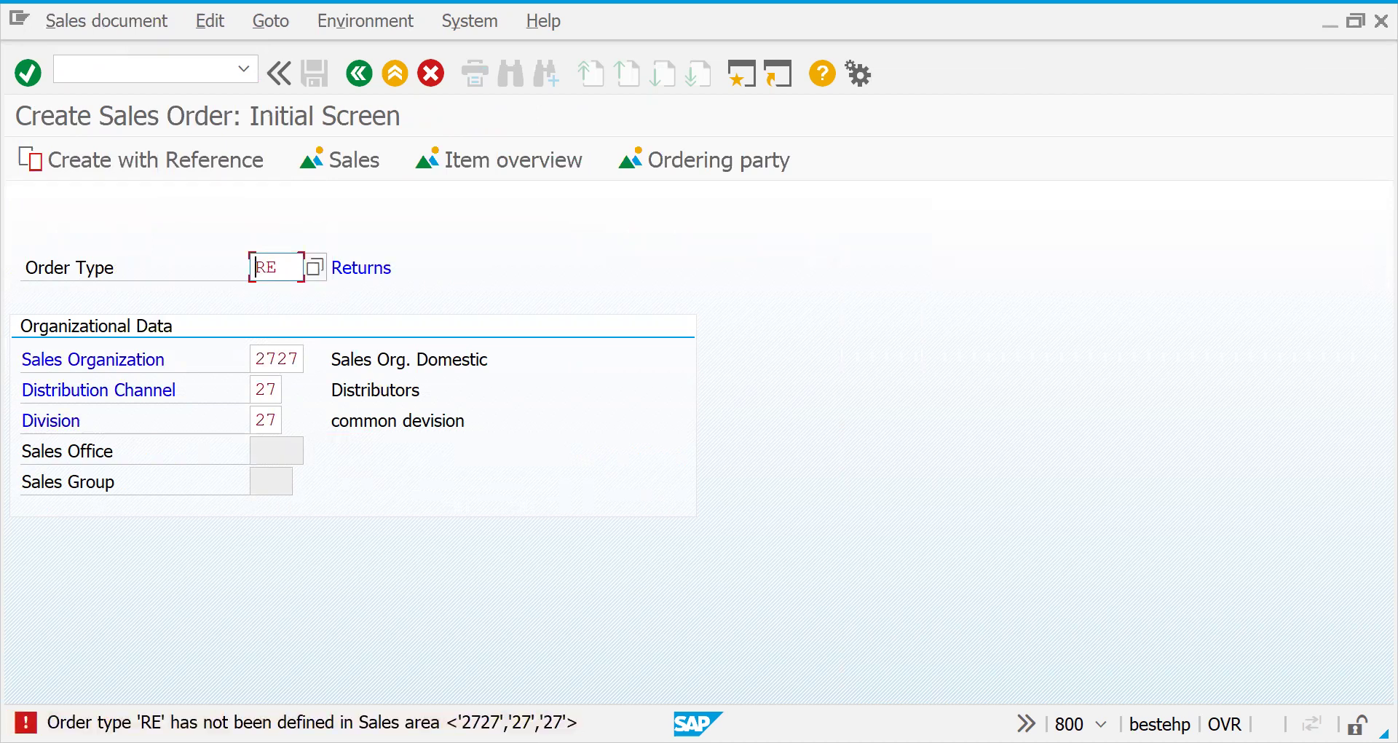
- Add a new allowed order type entry assigning sales document type RE to sales area 2727, 27, 27, and save it under the customizing request
key("Return")
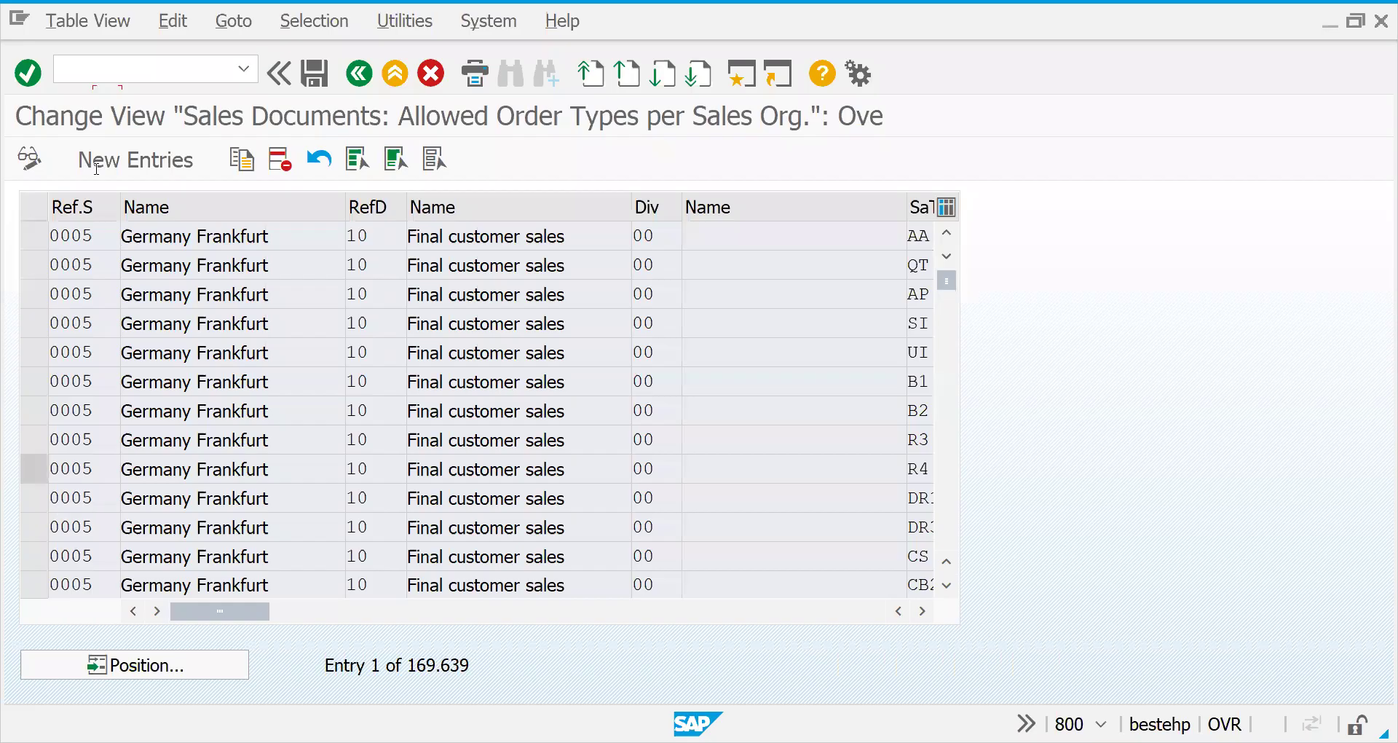
left_click(116, 175)
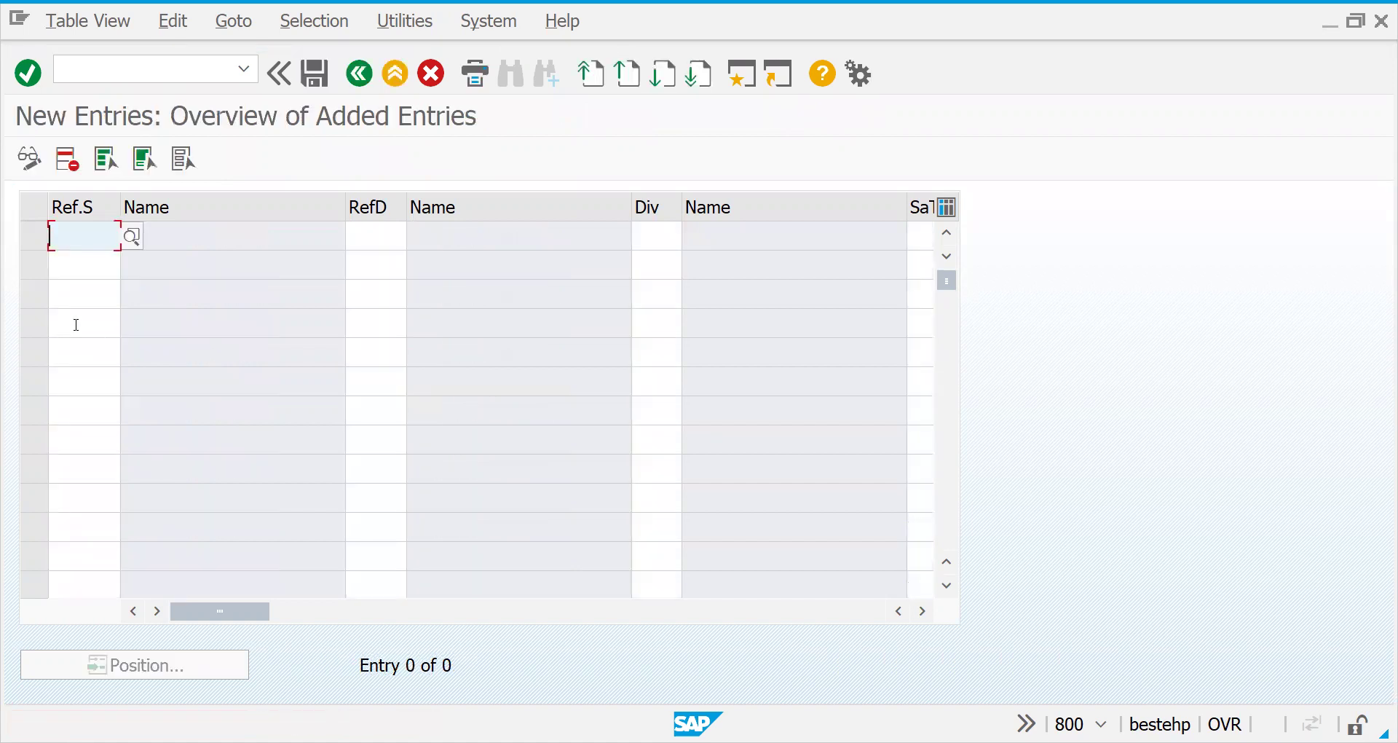
type("2727")
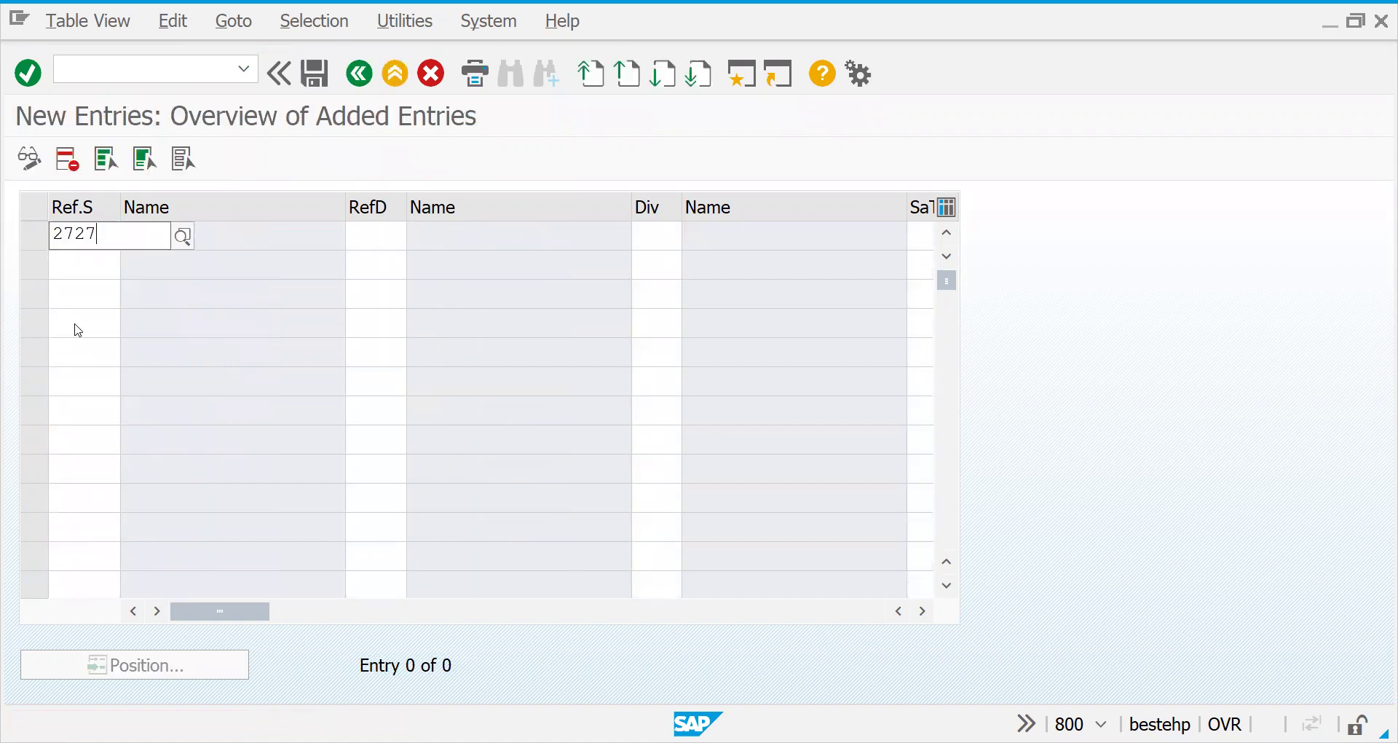
key("Tab")
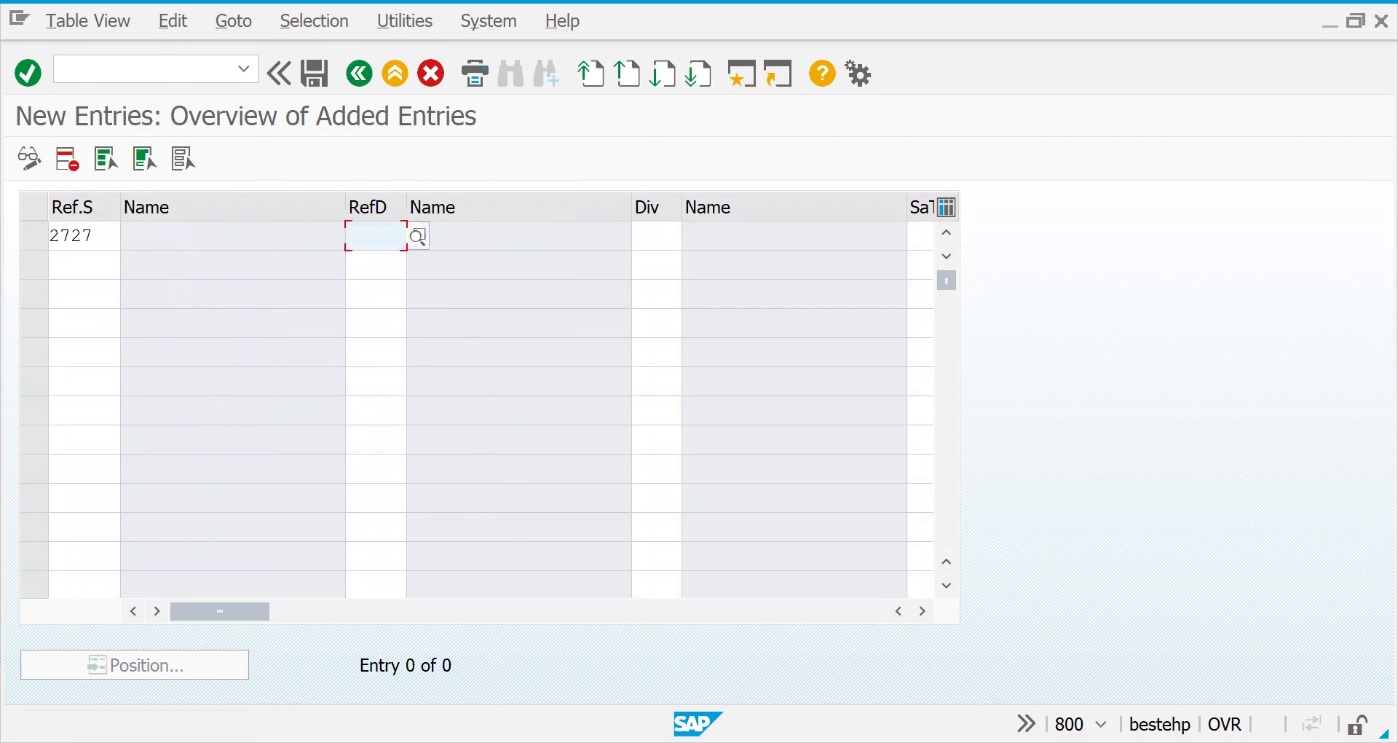
type("27")
key("Tab")
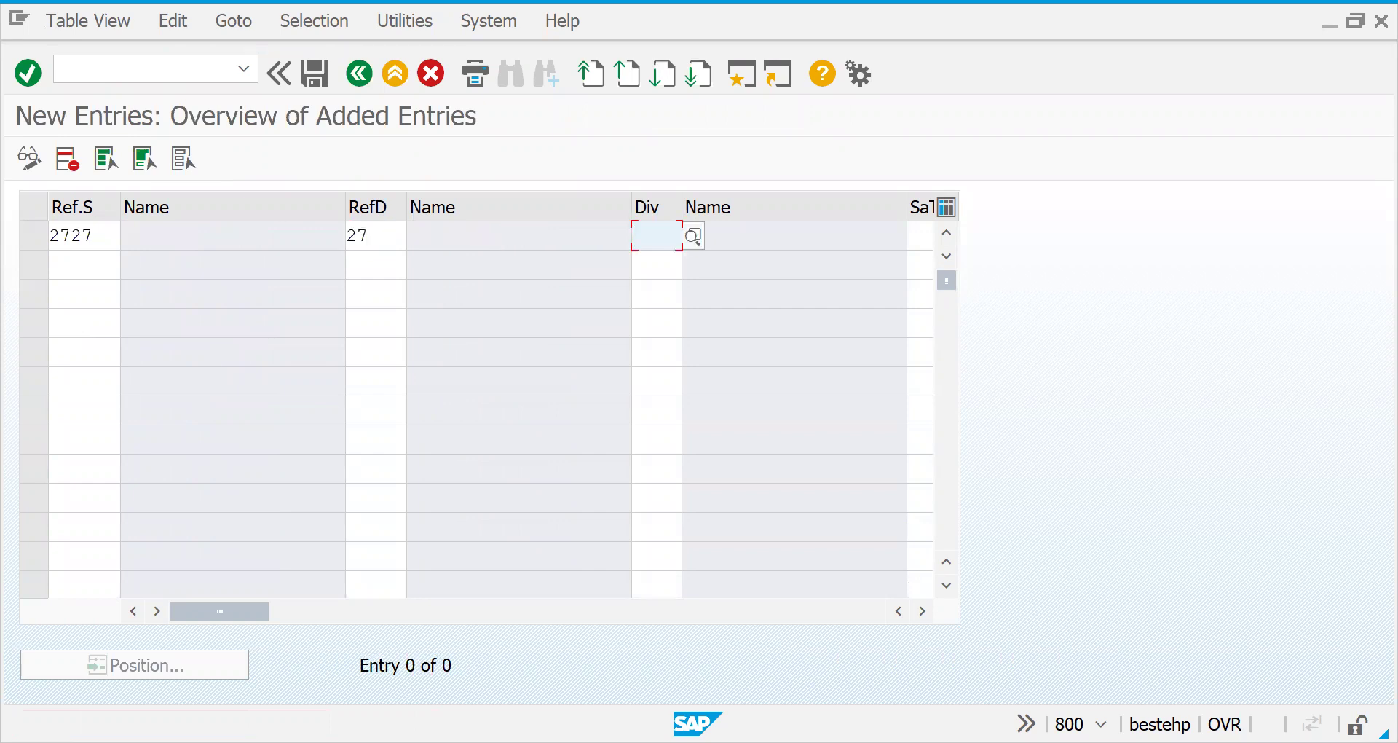
type("27")
key("Tab")
type("RE")
key("Return")
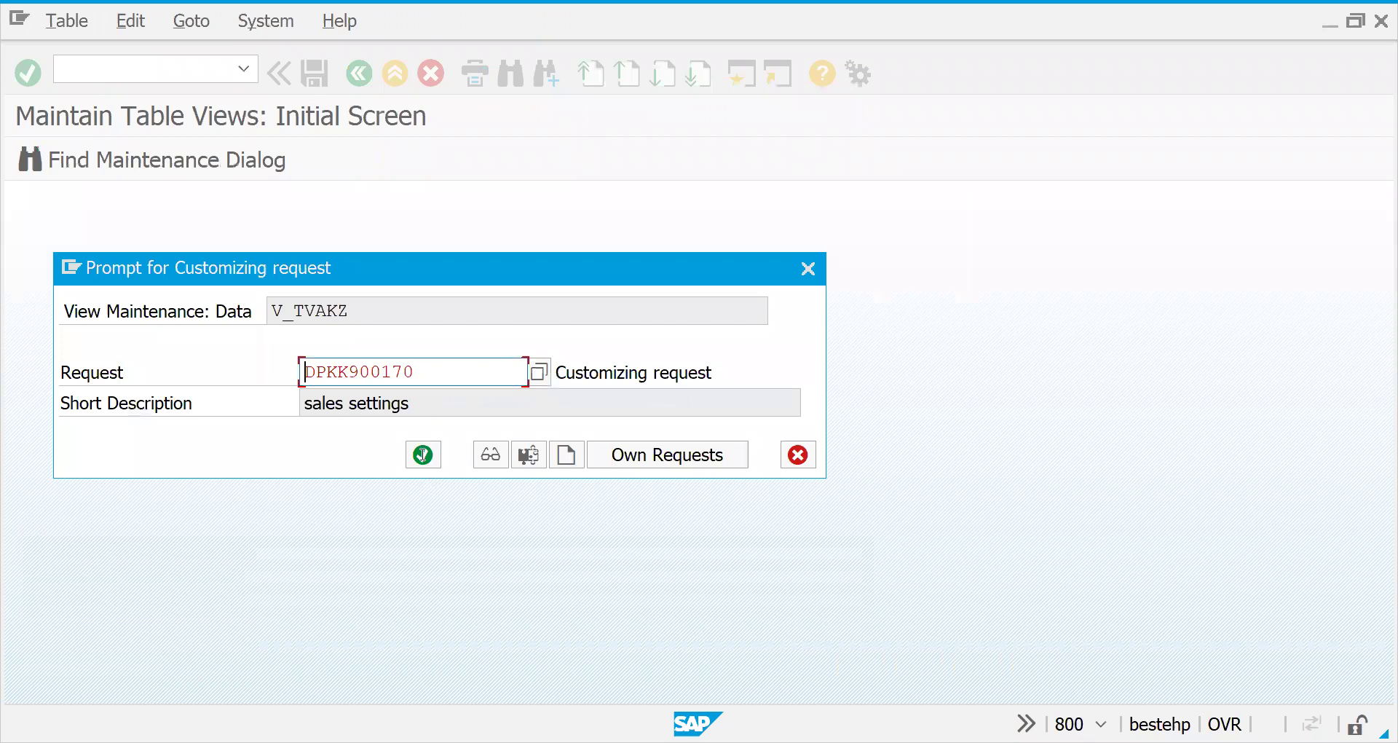
left_click(422, 454)
- Open the proposed credit sales order for change with transaction /NVA02 and display its document flow
left_click(112, 65)
type("/NV")
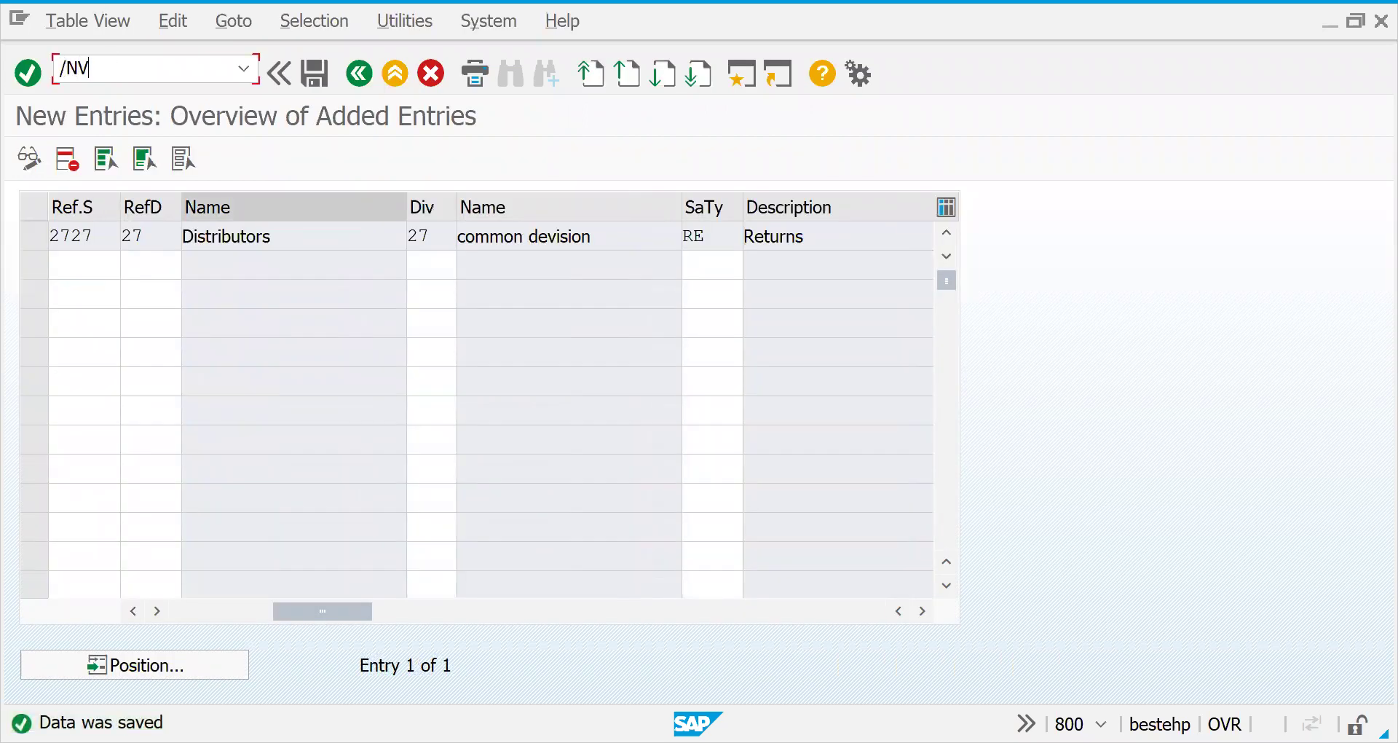
type("A02")
key("Return")
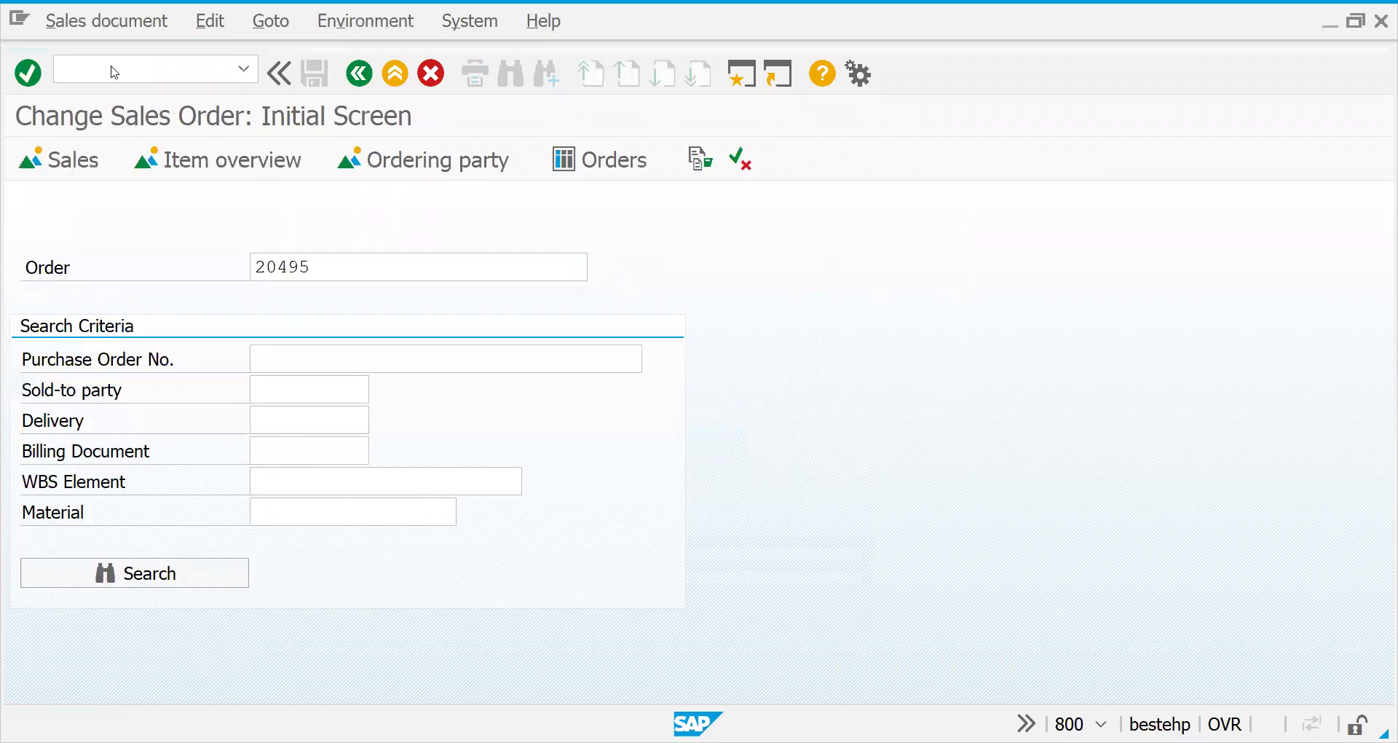
key("Return")
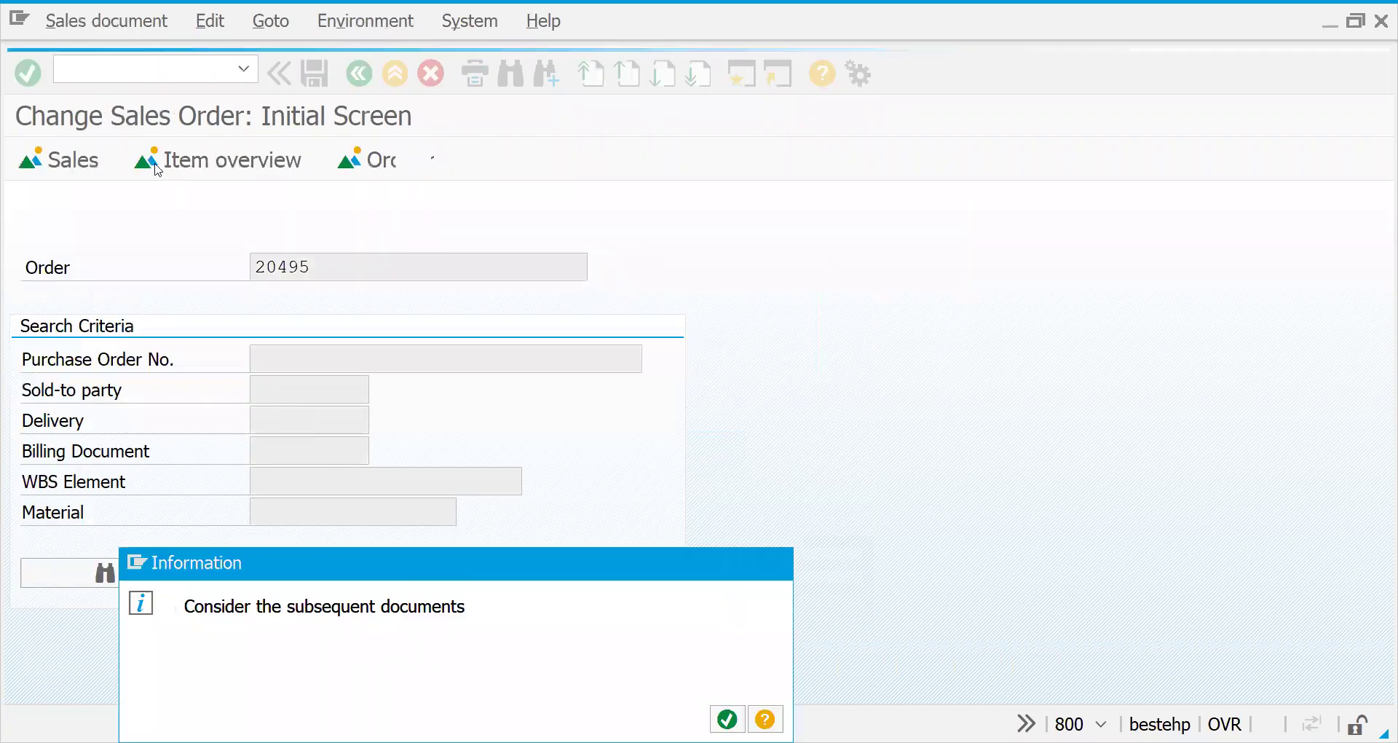
key("Return")
left_click(32, 159)
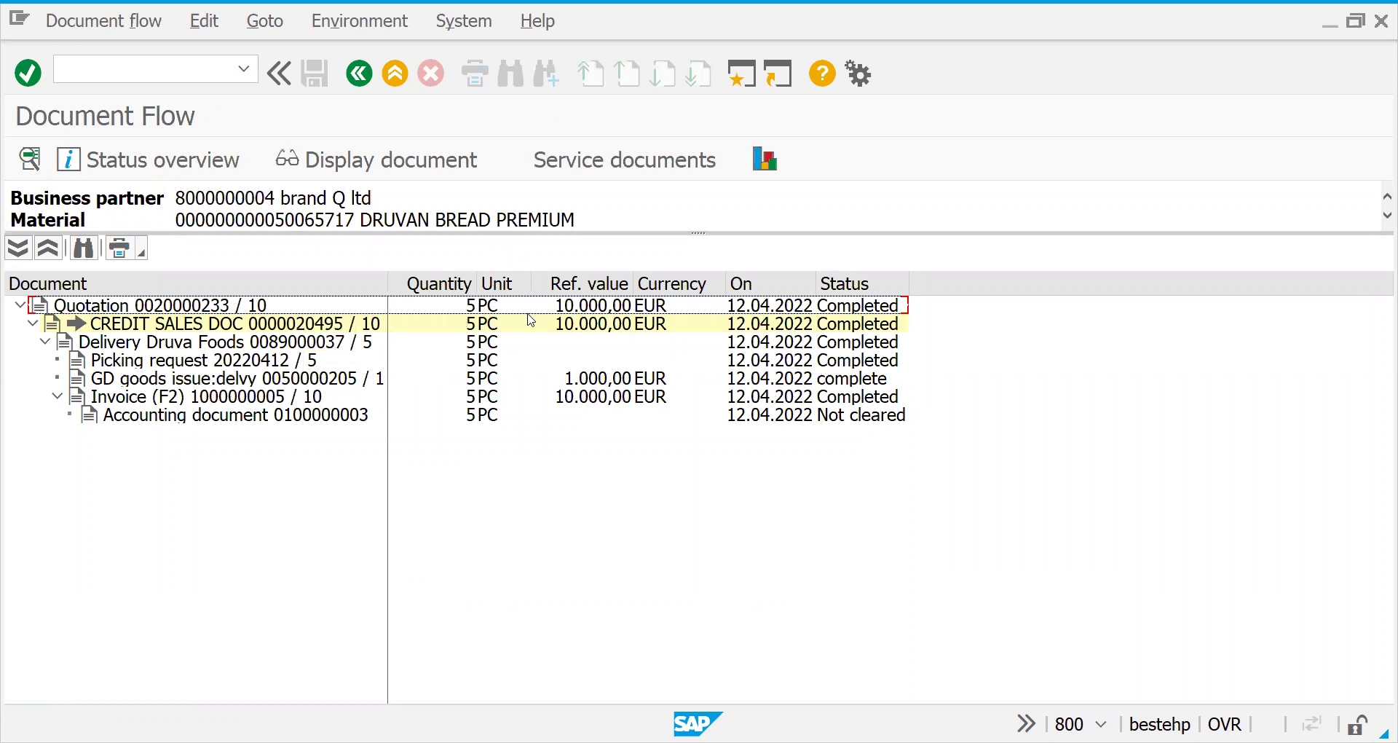
- Review the quantity of each document in the flow, from the quotation down to the accounting document
left_click(481, 322)
left_click(473, 322)
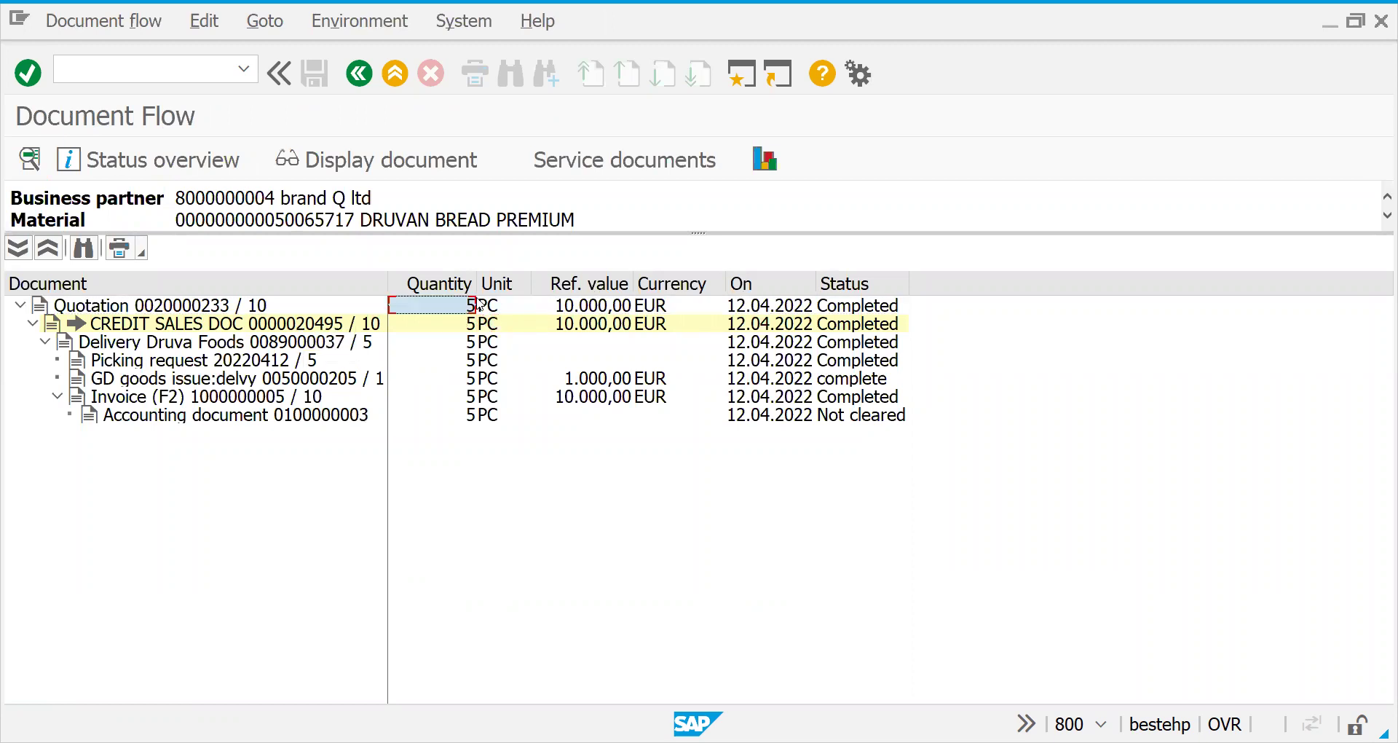
left_click(475, 345)
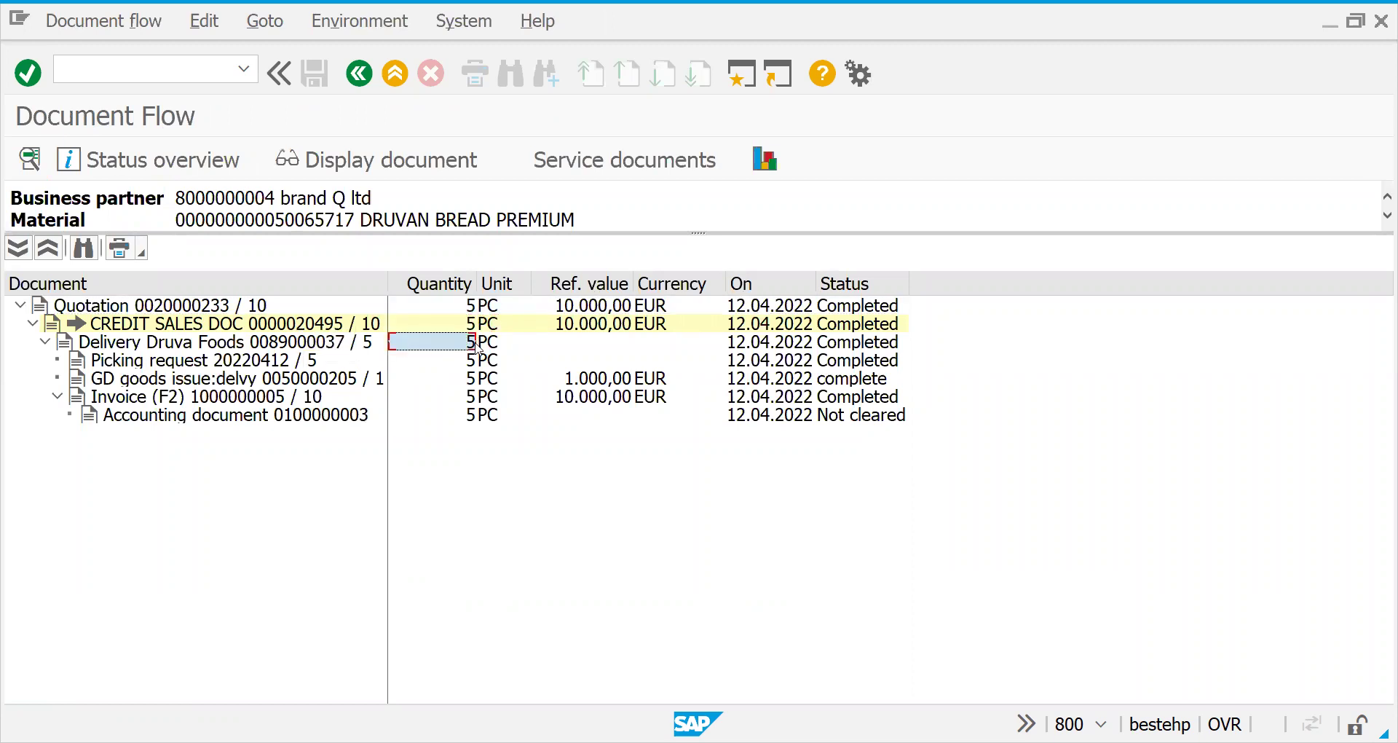
left_click(475, 363)
left_click(473, 382)
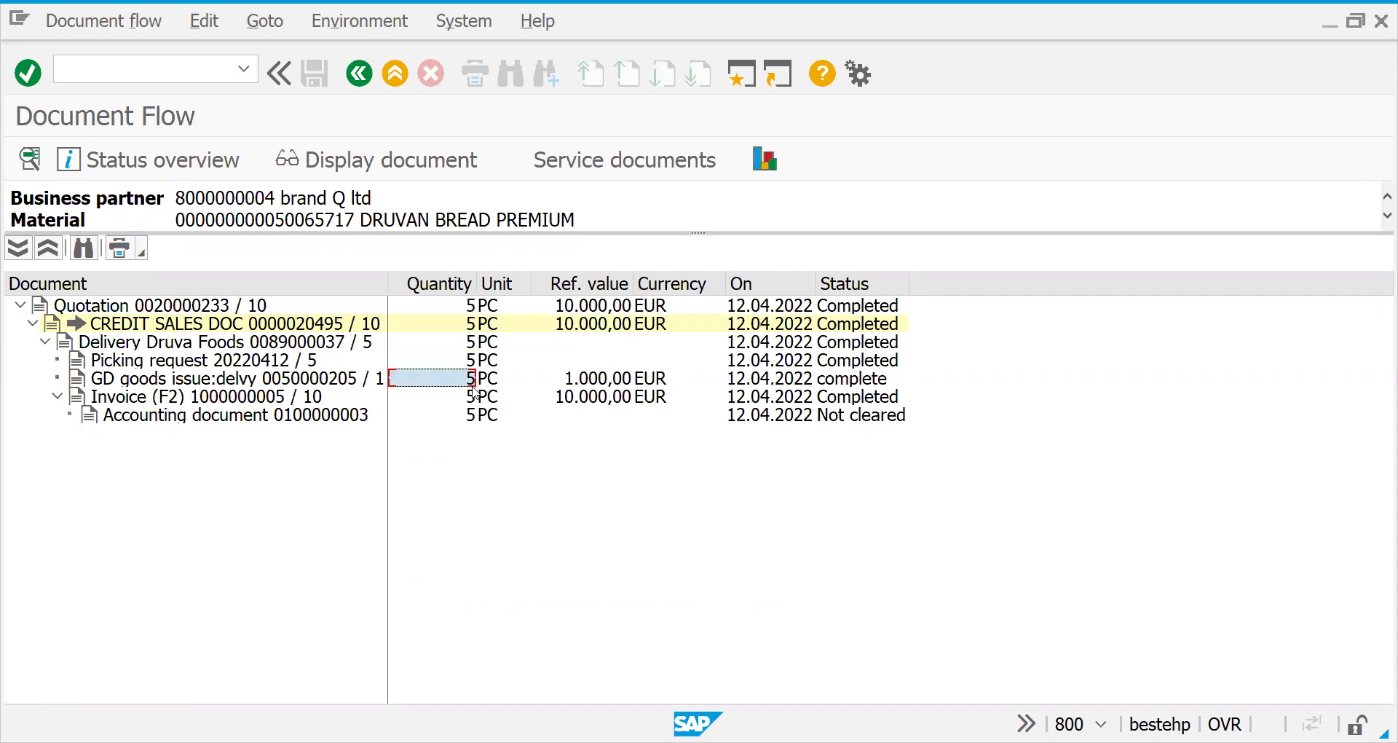
left_click(474, 398)
left_click(473, 417)
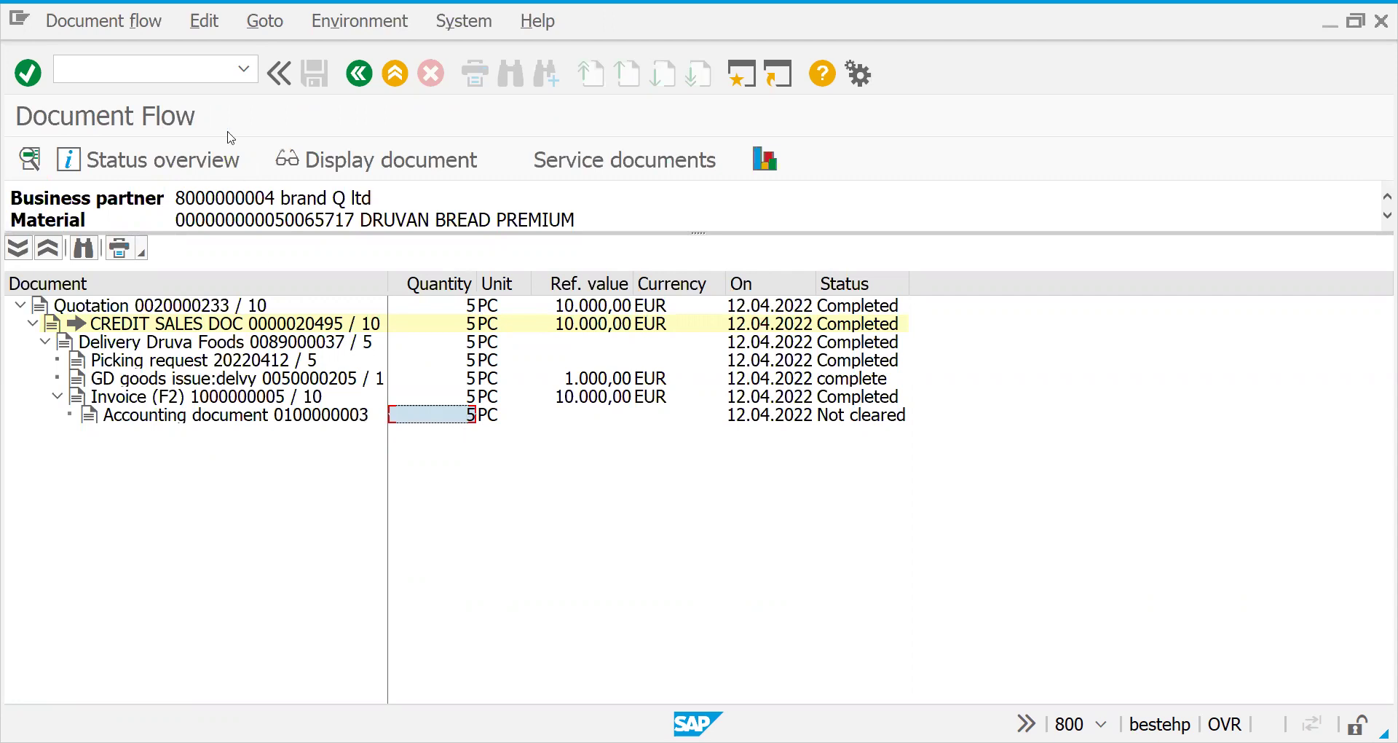
left_click(153, 79)
type("/NVA01")
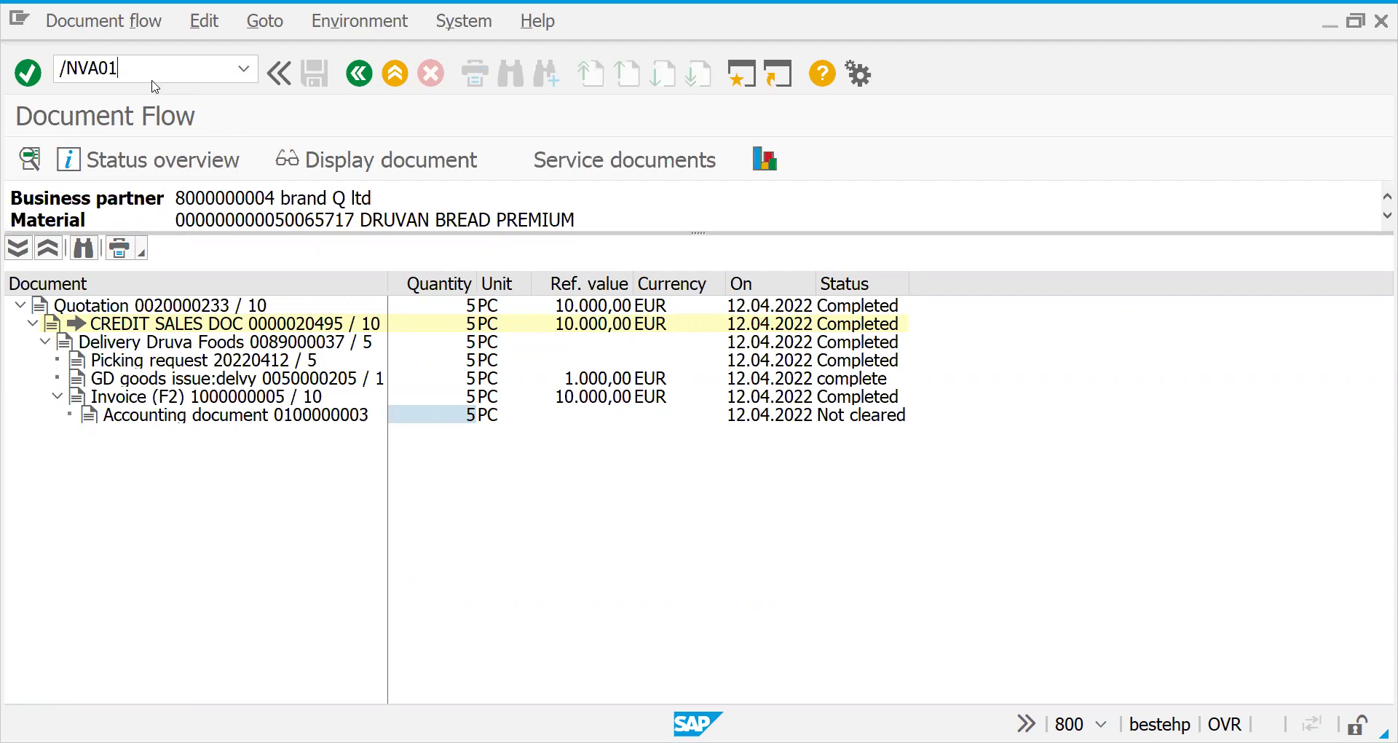
key("Return")
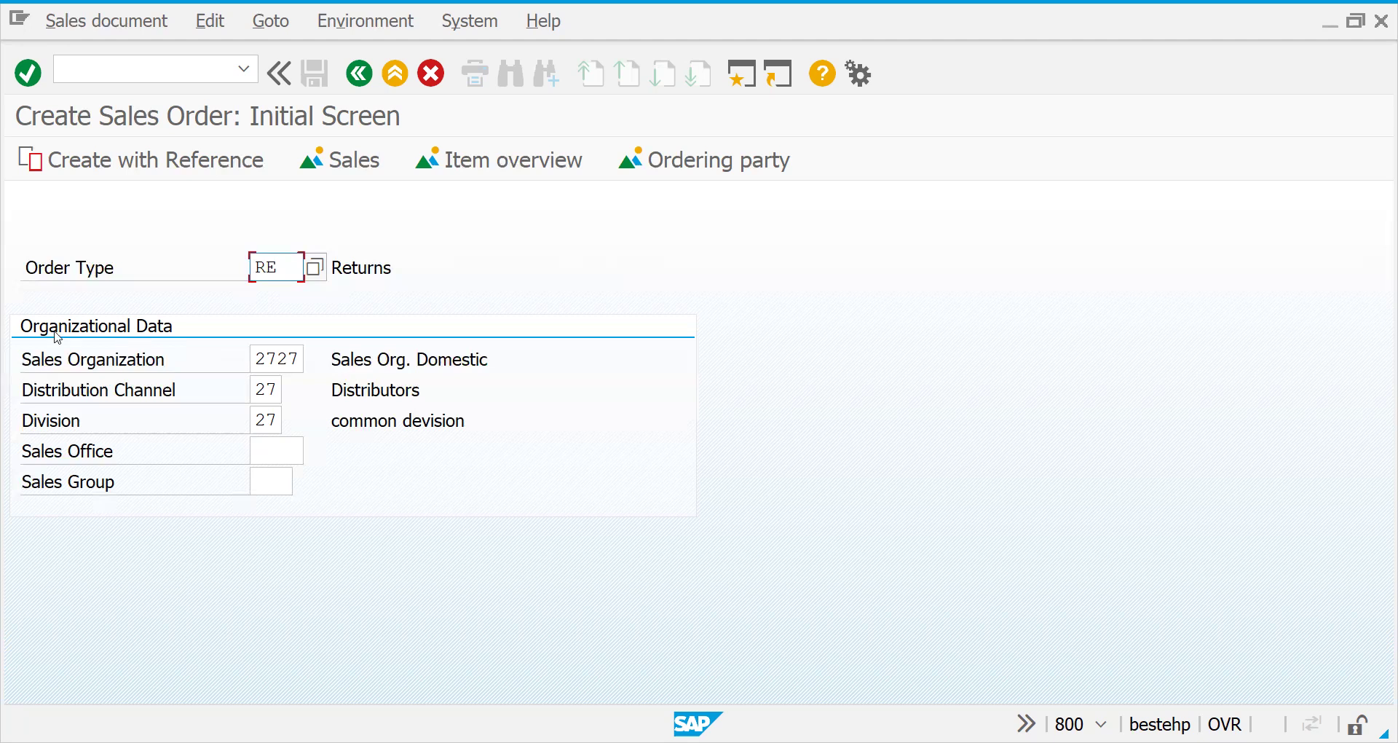
- Open the credit sales order's document flow from transaction /nva02 and select the document number in the F2 invoice's details
left_click(133, 69)
type("/nva02")
key("Return")
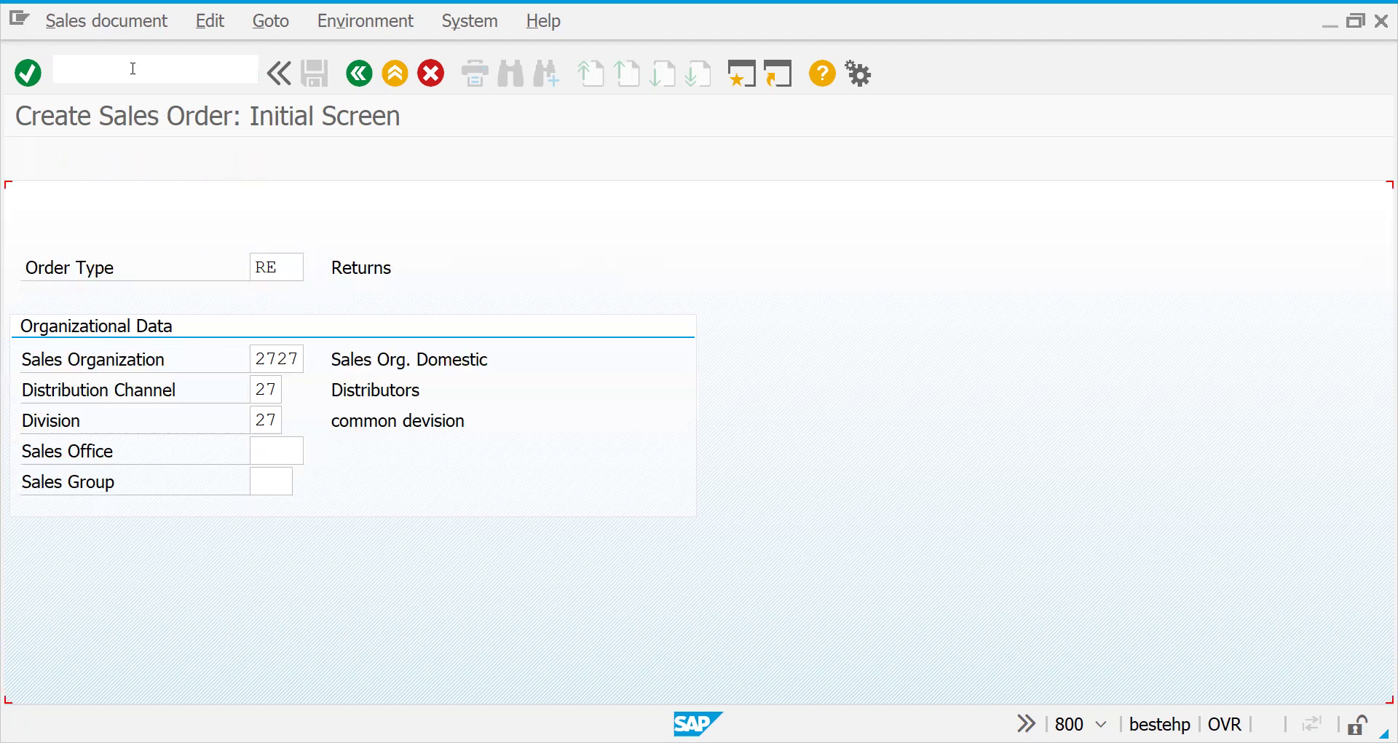
left_click_drag(312, 266, 245, 265)
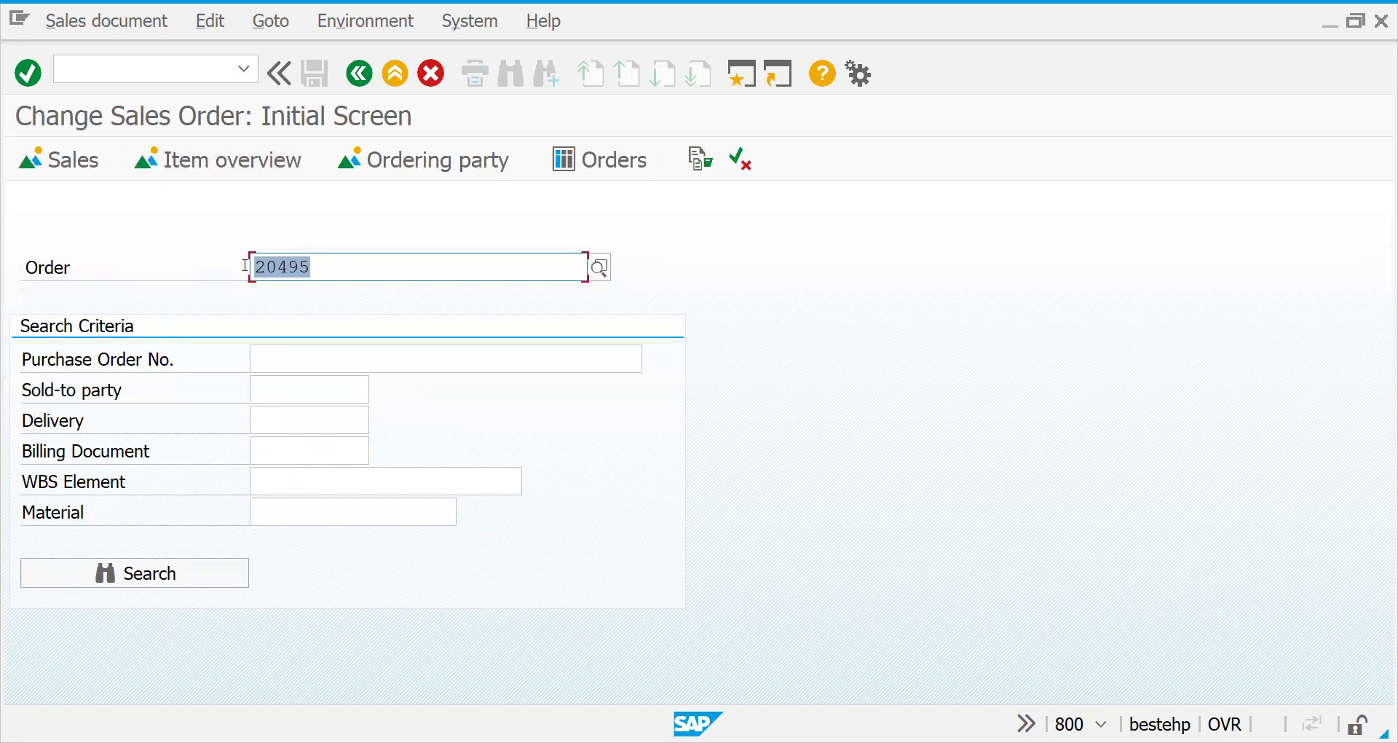
left_click(702, 161)
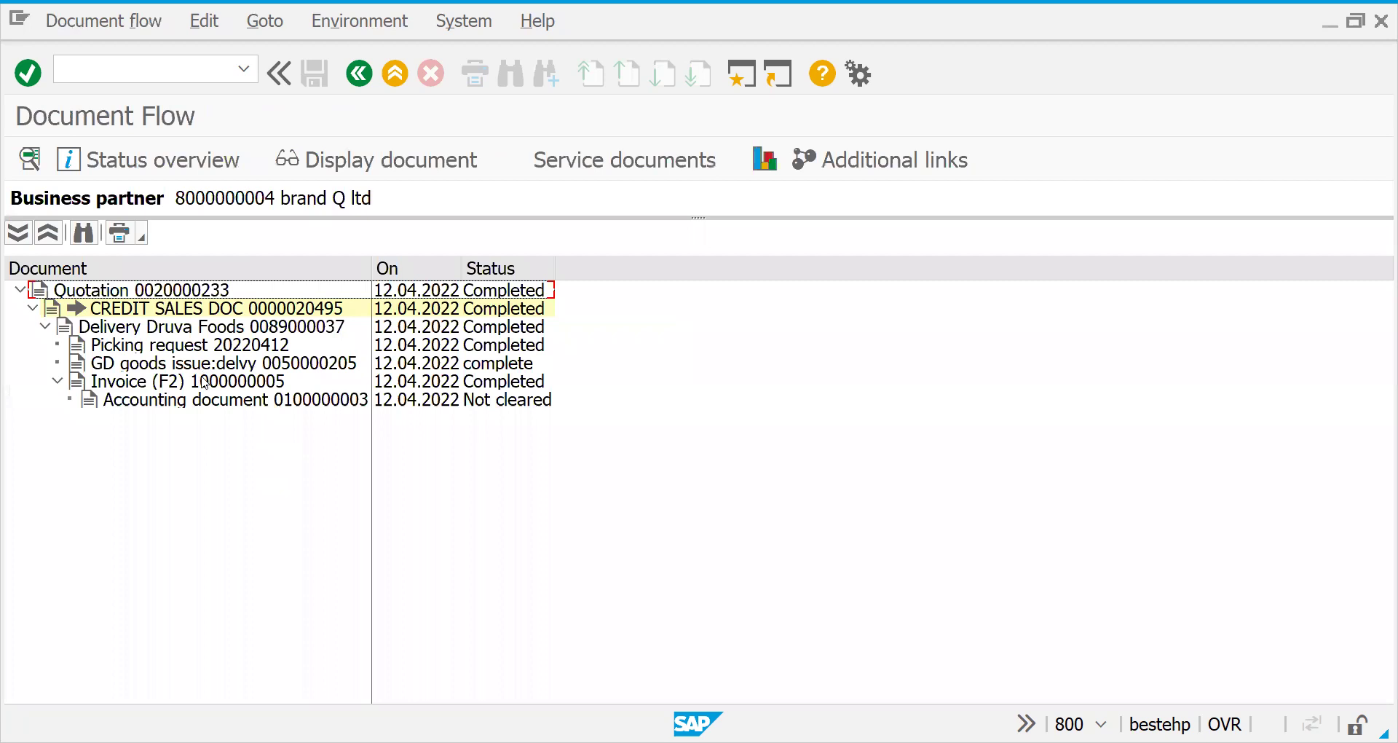
double_click(219, 383)
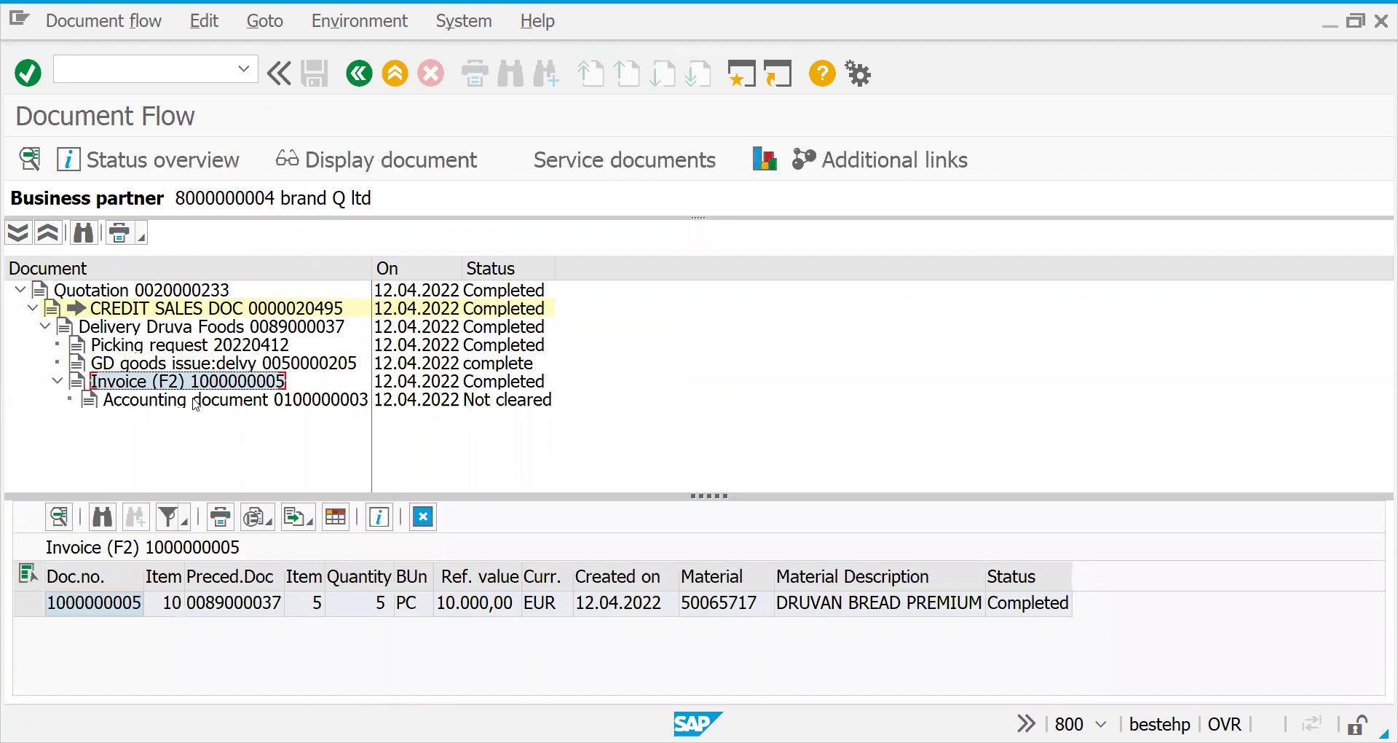
left_click(107, 608)
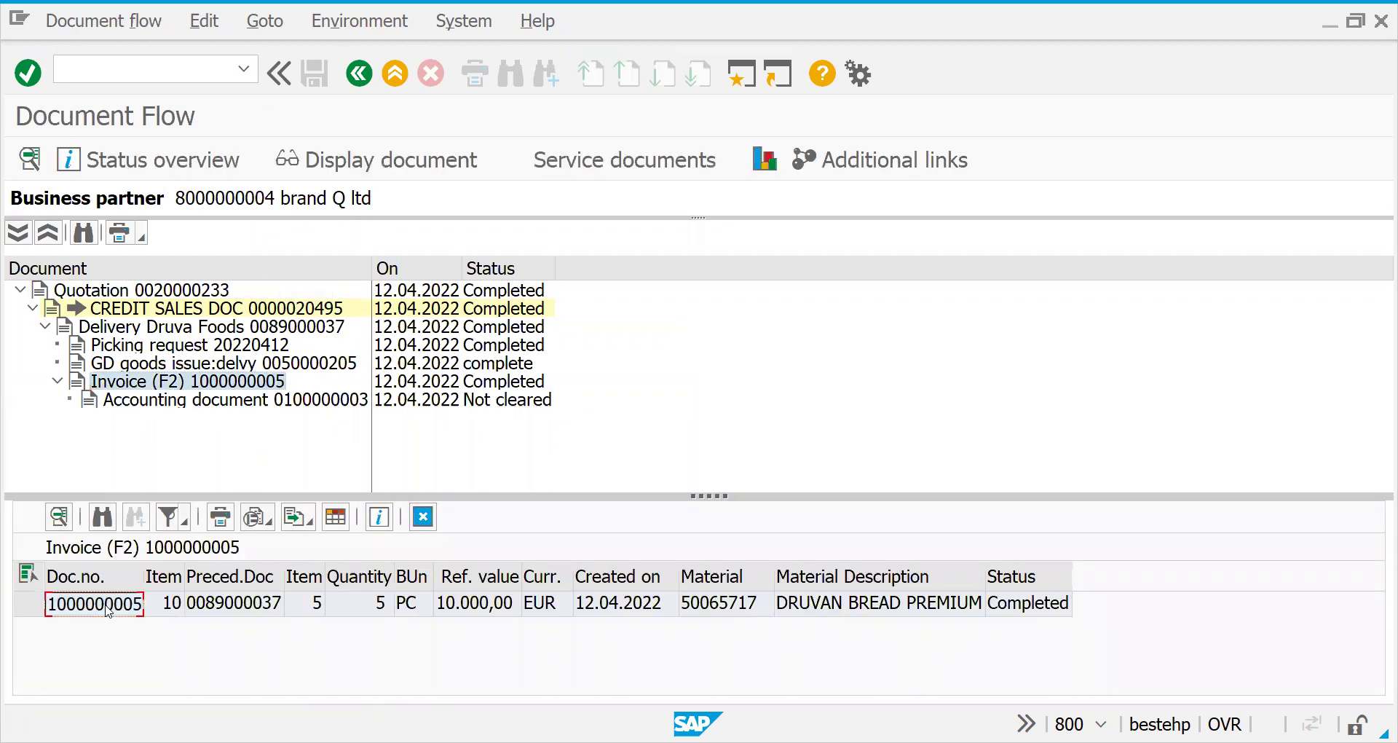
- Try to create a returns order of type RE in /NVA01 with reference to the F2 invoice's billing document number
left_click(138, 68)
type("/NVA01")
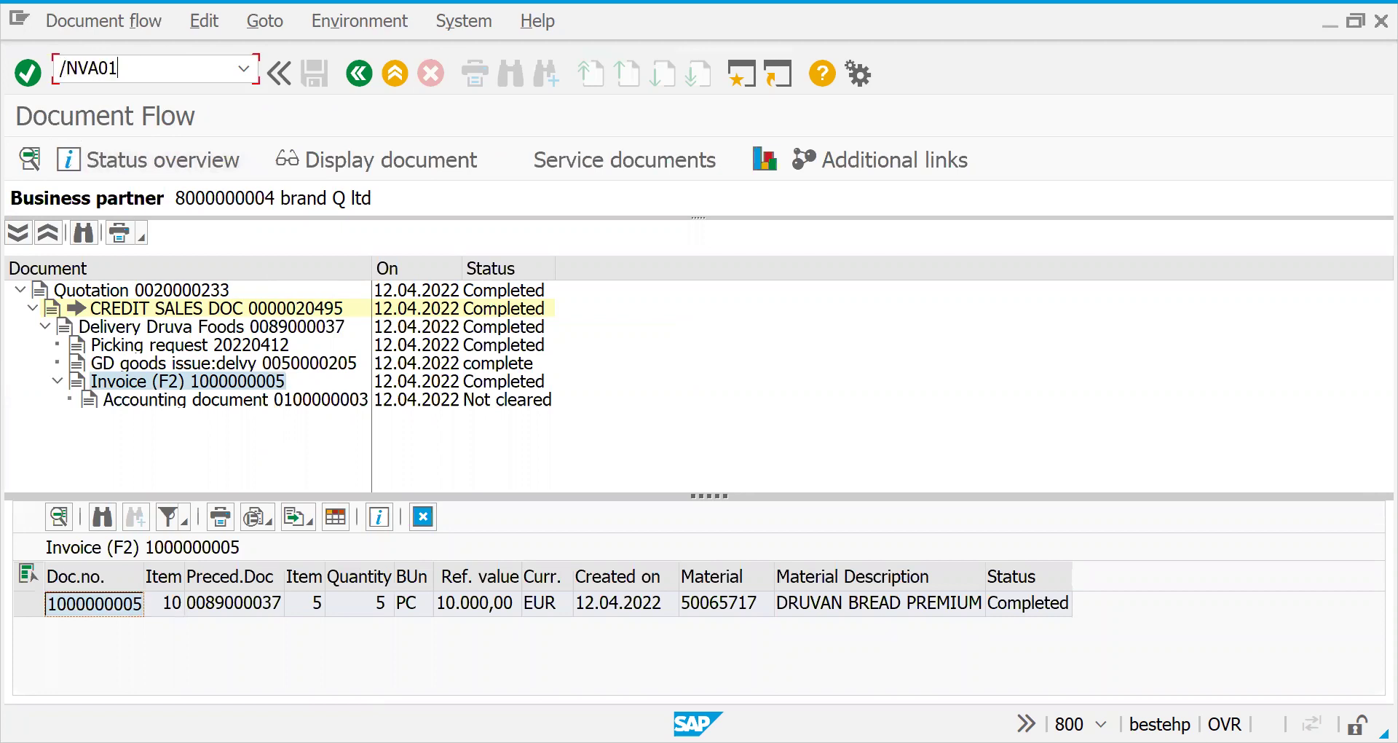
key("Return")
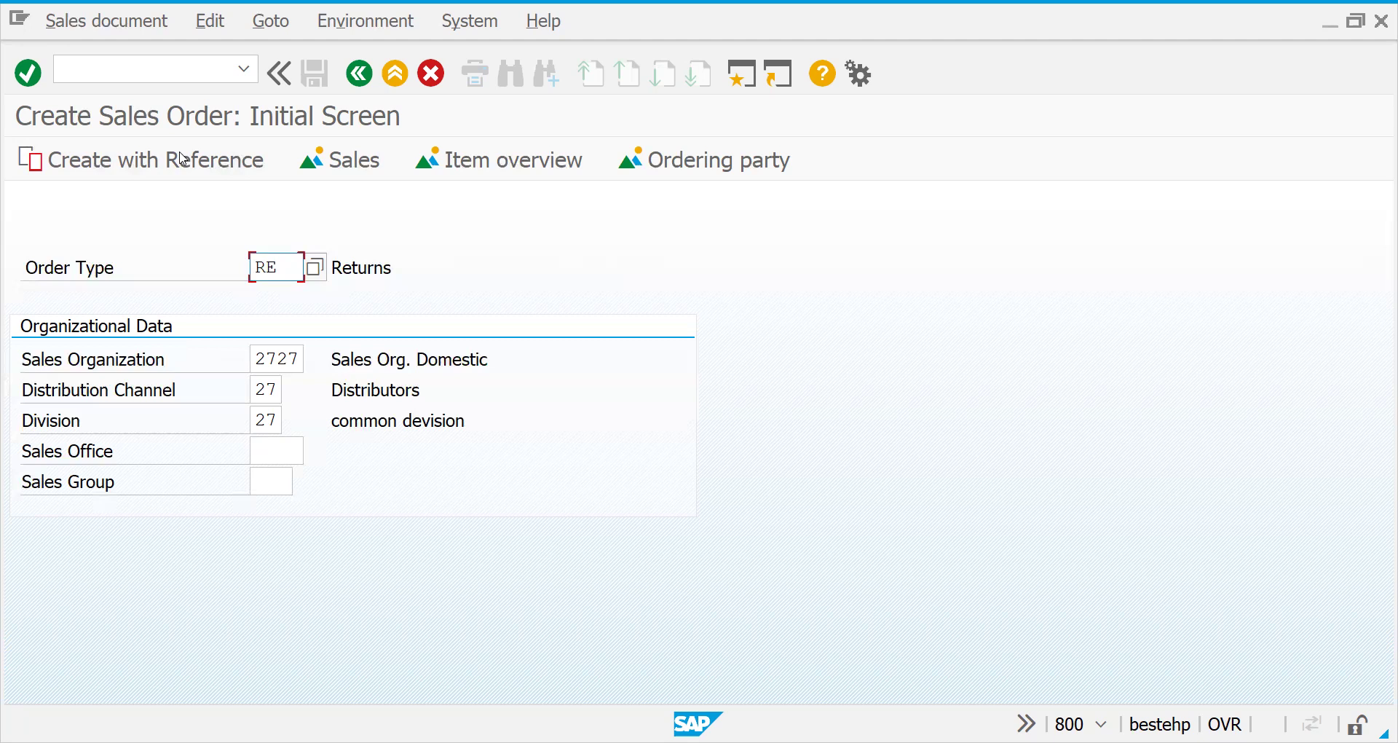
left_click(178, 169)
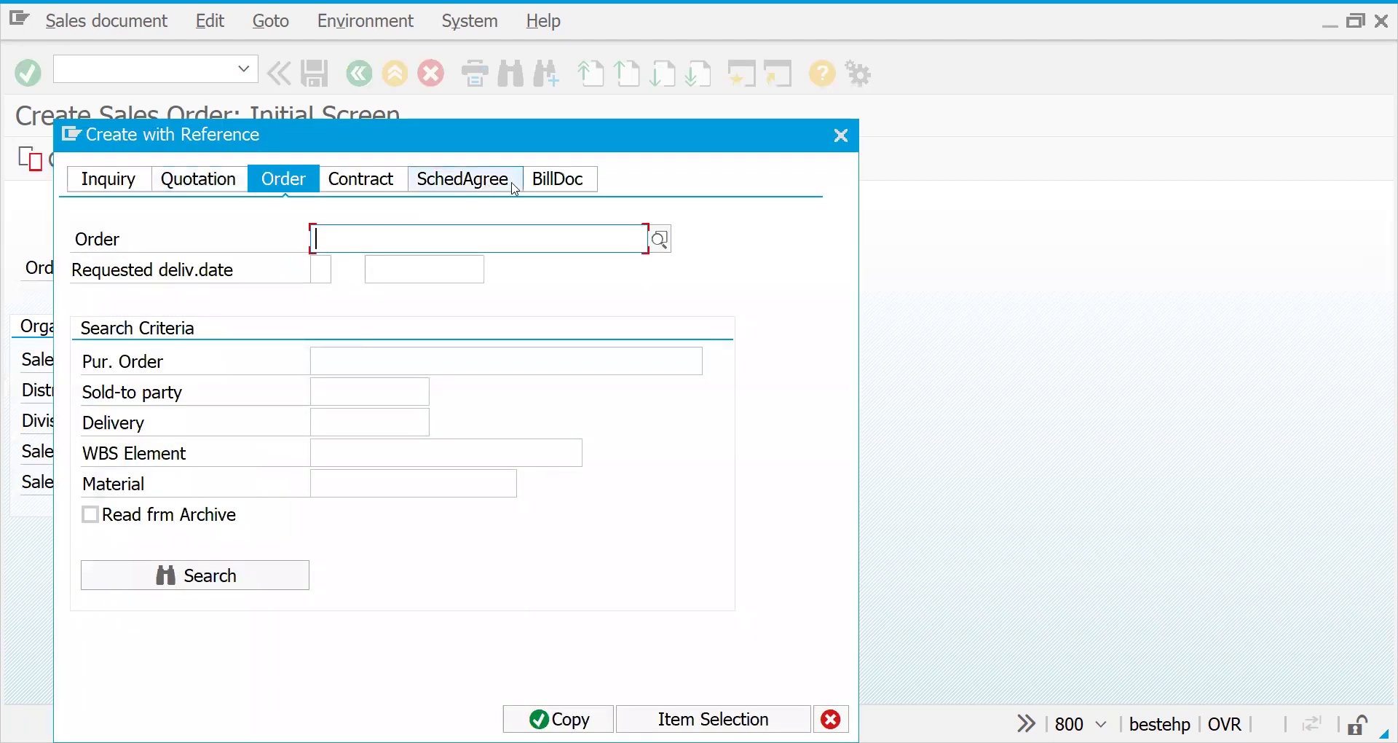
left_click(543, 191)
left_click(378, 237)
type("1000000005")
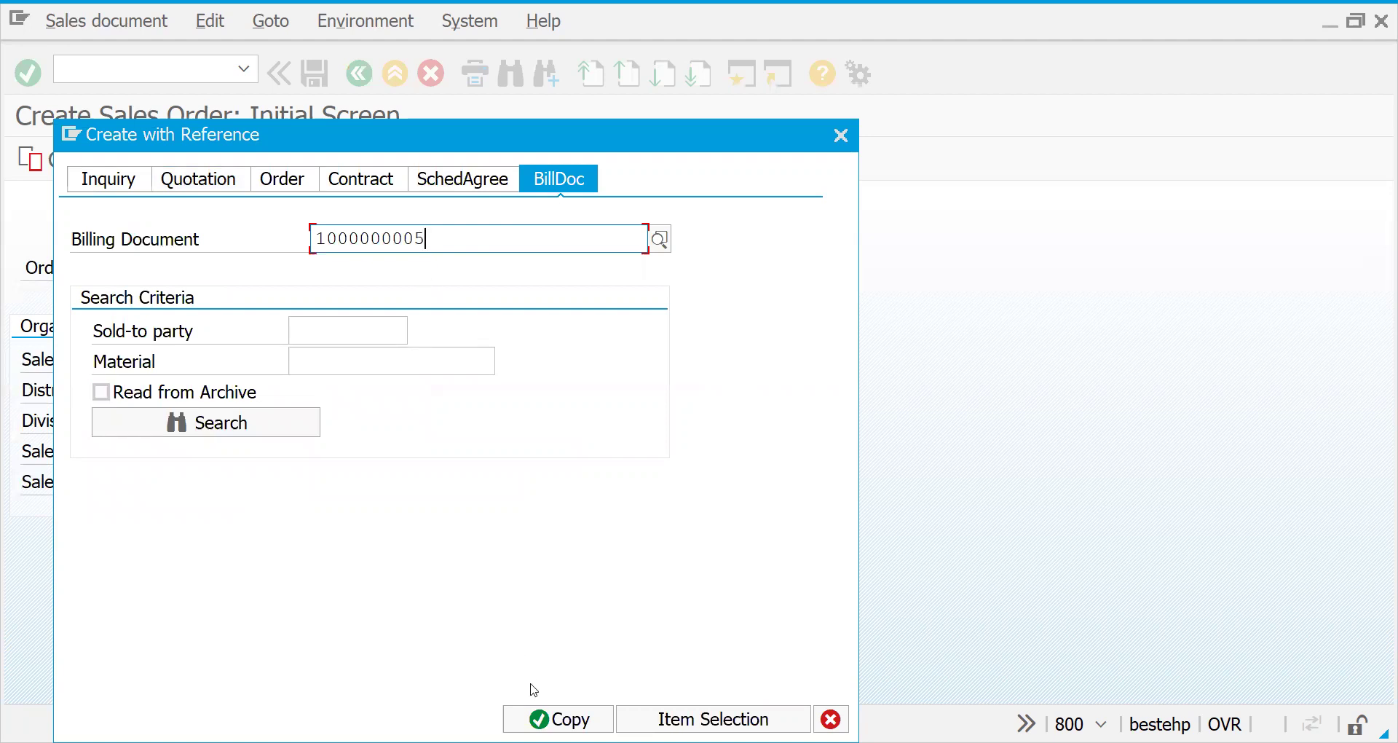
left_click(549, 717)
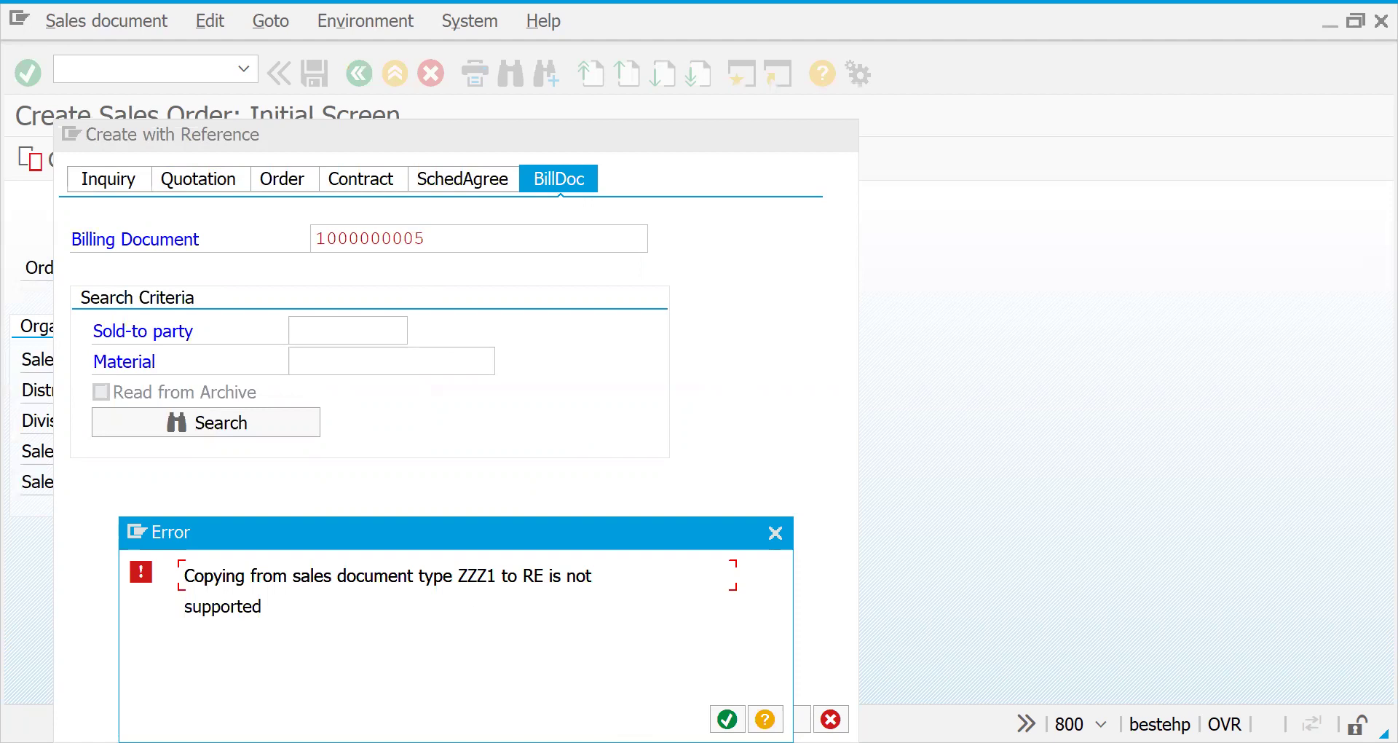
left_click(728, 720)
left_click(833, 137)
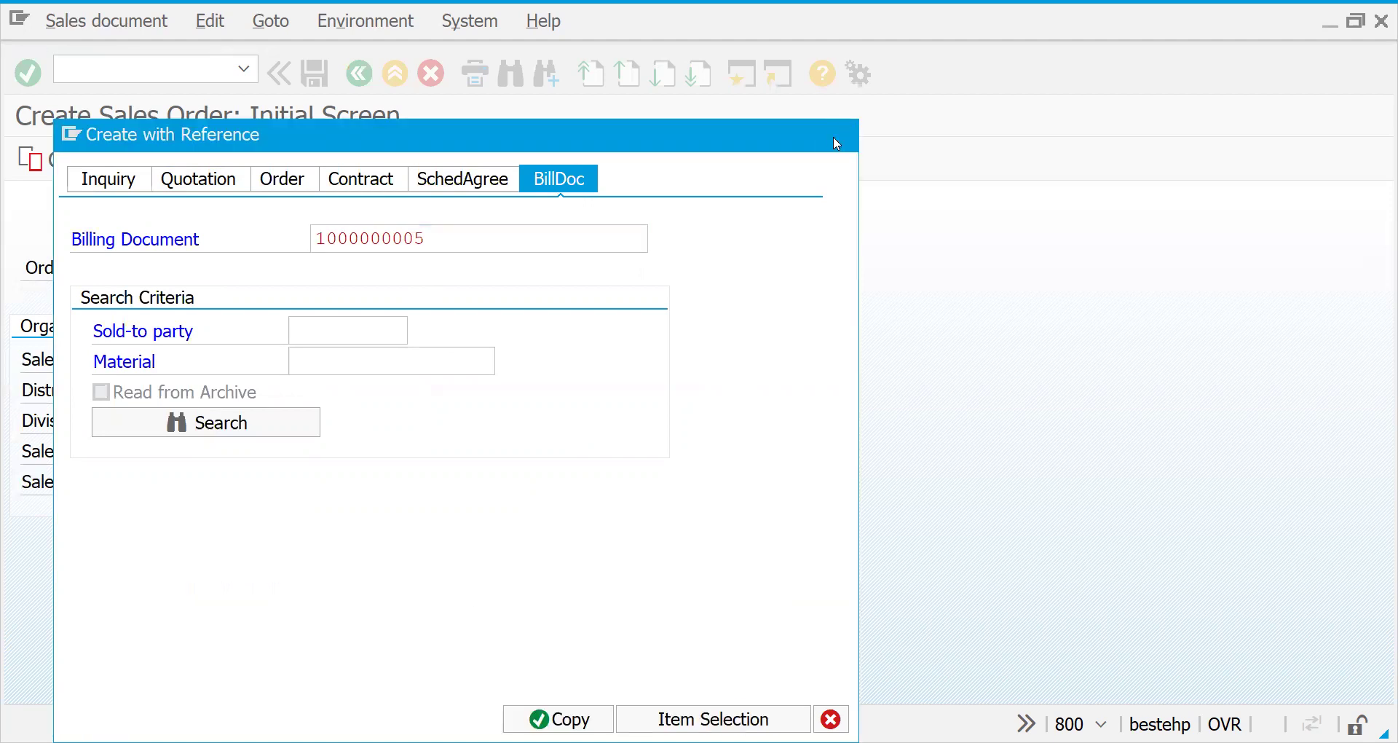
- Open the SAP Reference IMG using transaction /NSPRO
left_click(145, 69)
type("/N")
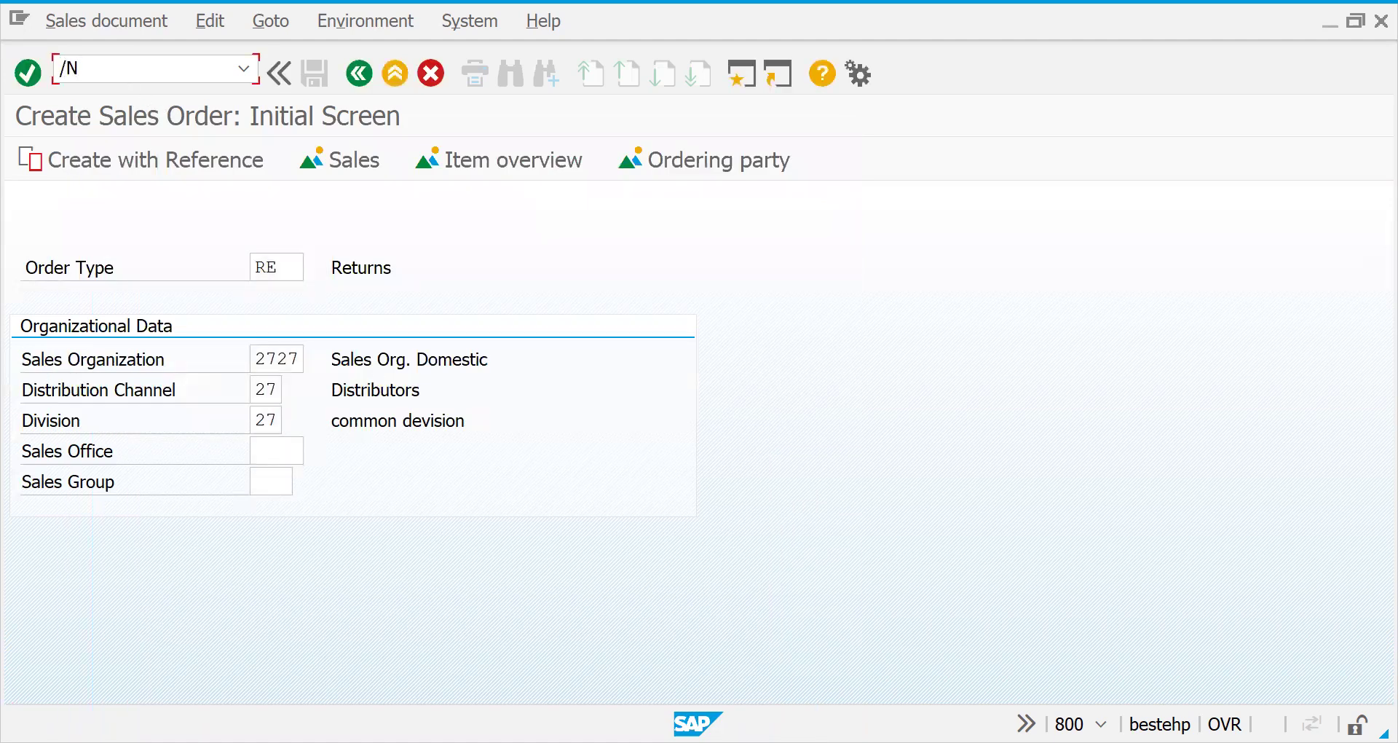
type("VT")
key("BackSpace")
key("BackSpace")
key("BackSpace")
key("BackSpace")
type("/N")
key("BackSpace")
key("BackSpace")
type("/NSPRO")
key("Return")
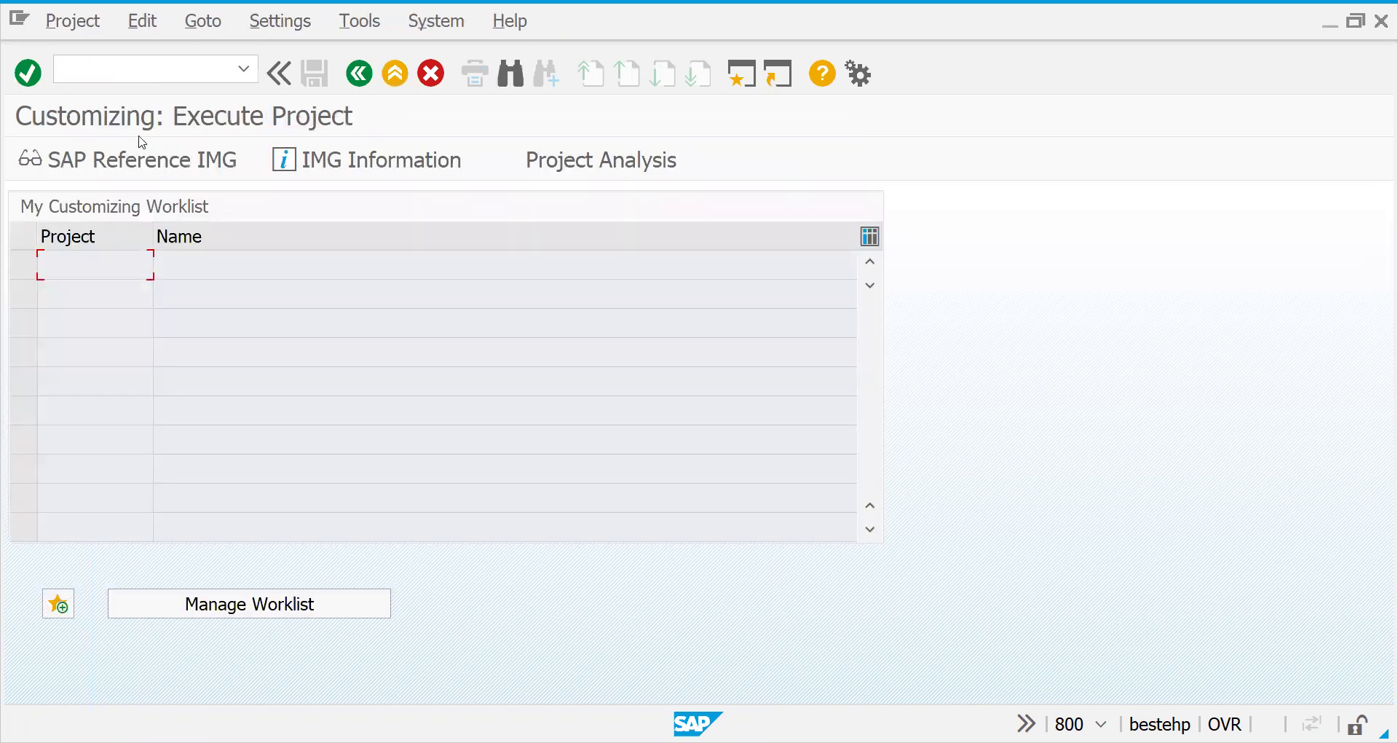
left_click(154, 167)
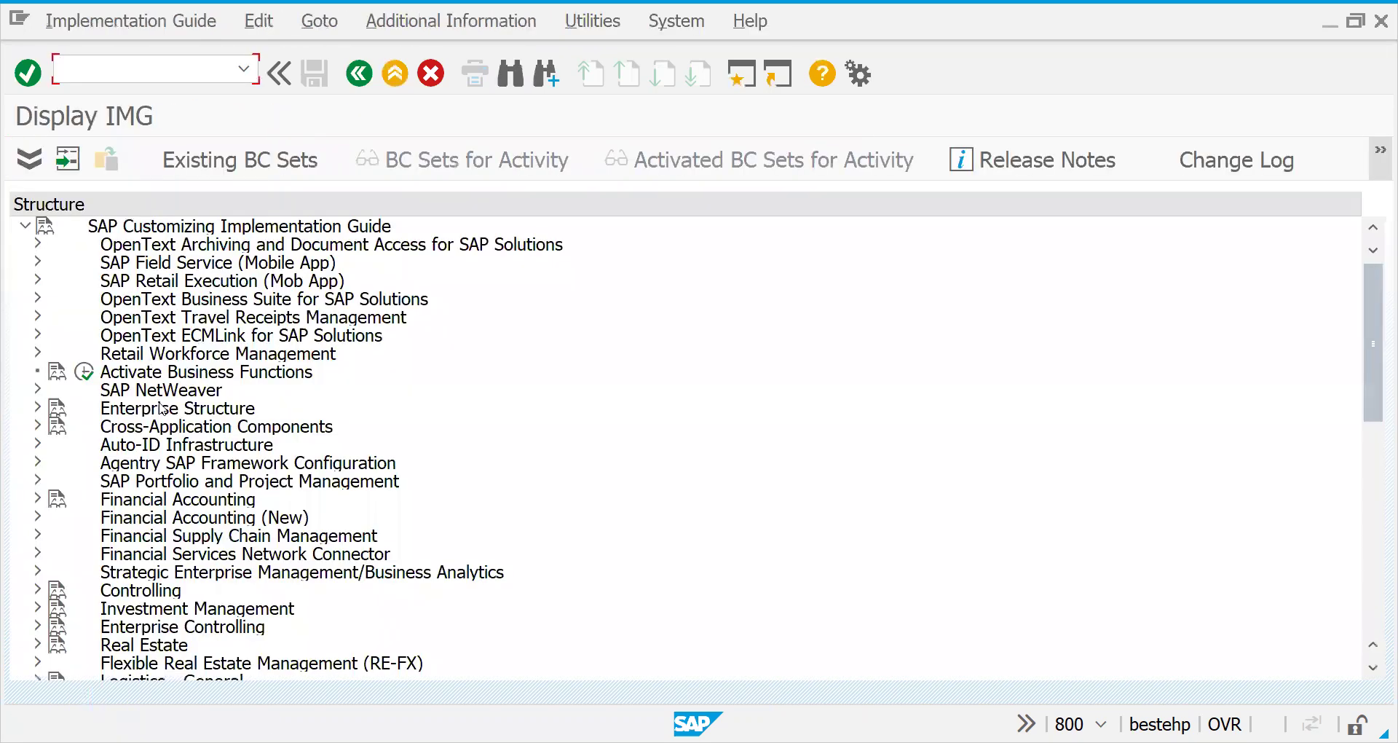
- Expand the Sales and Distribution node in the implementation guide
left_click(161, 409)
key("Down")
key("Down")
key("Down")
key("Down")
key("Down")
key("Down")
key("Down")
key("Down")
key("Down")
key("Down")
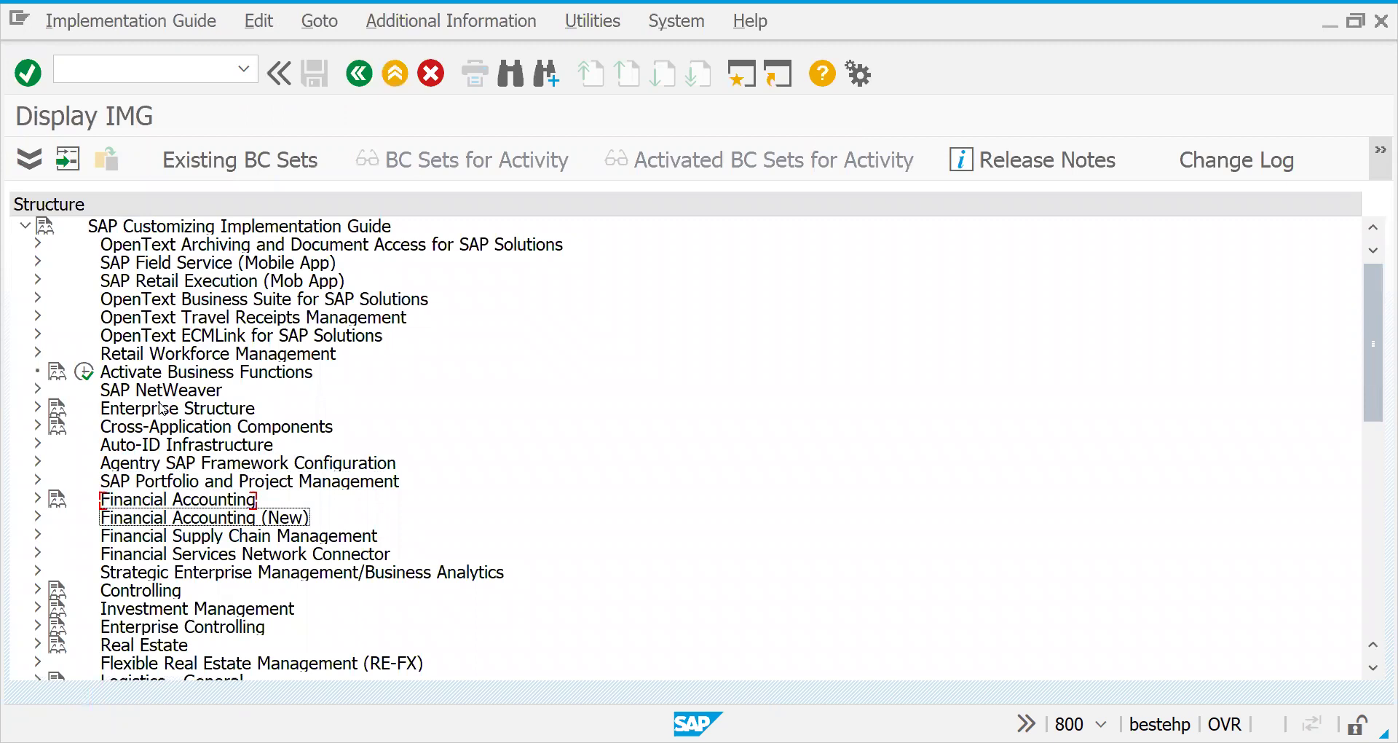
key("Down")
key("Down")
key("Down")
key("Down")
key("Down")
key("Down")
key("Down")
key("Down")
key("Down")
key("Down")
key("Down")
key("Up")
key("Up")
key("Up")
key("Down")
key("Right")
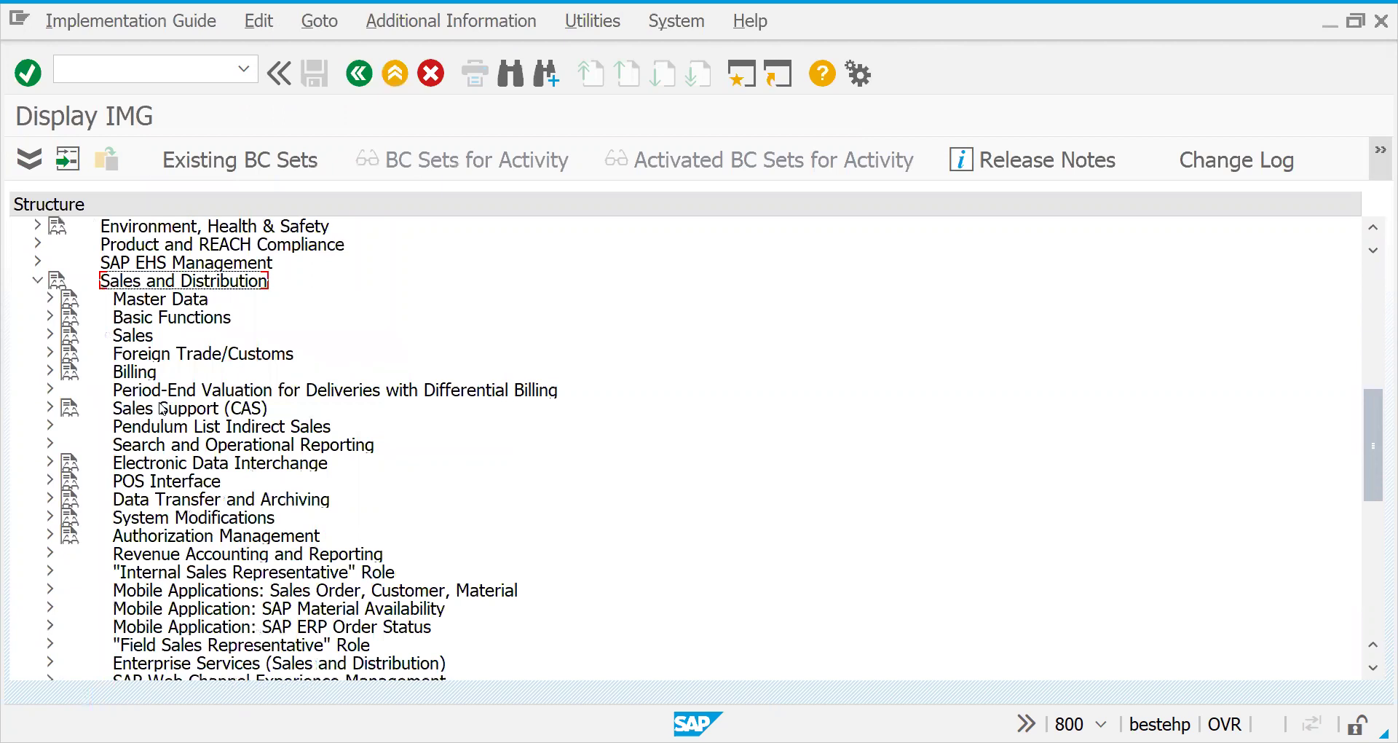
- Expand Sales under Sales and Distribution and open the activities of Maintain Copy Control for Sales Documents
key("Down")
key("Down")
key("Down")
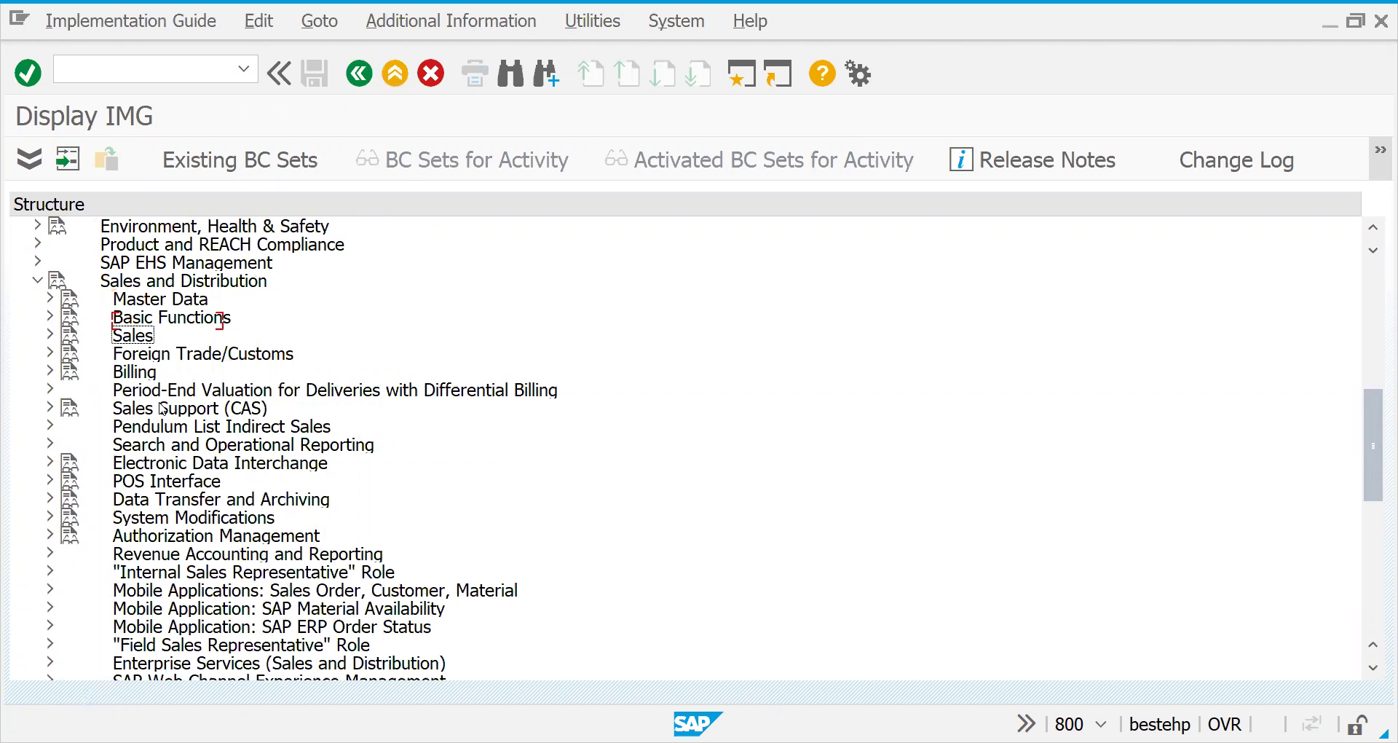
key("Right")
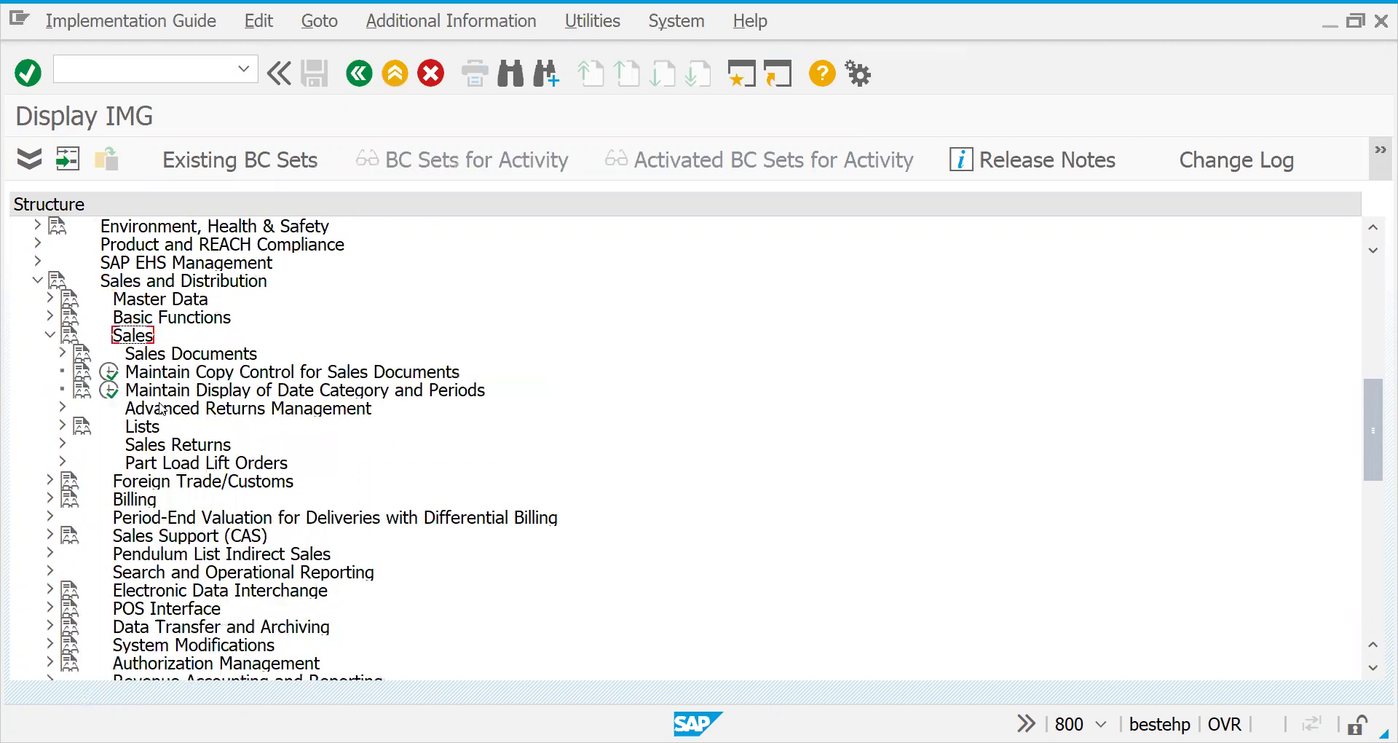
key("Down")
key("Down")
left_click(108, 374)
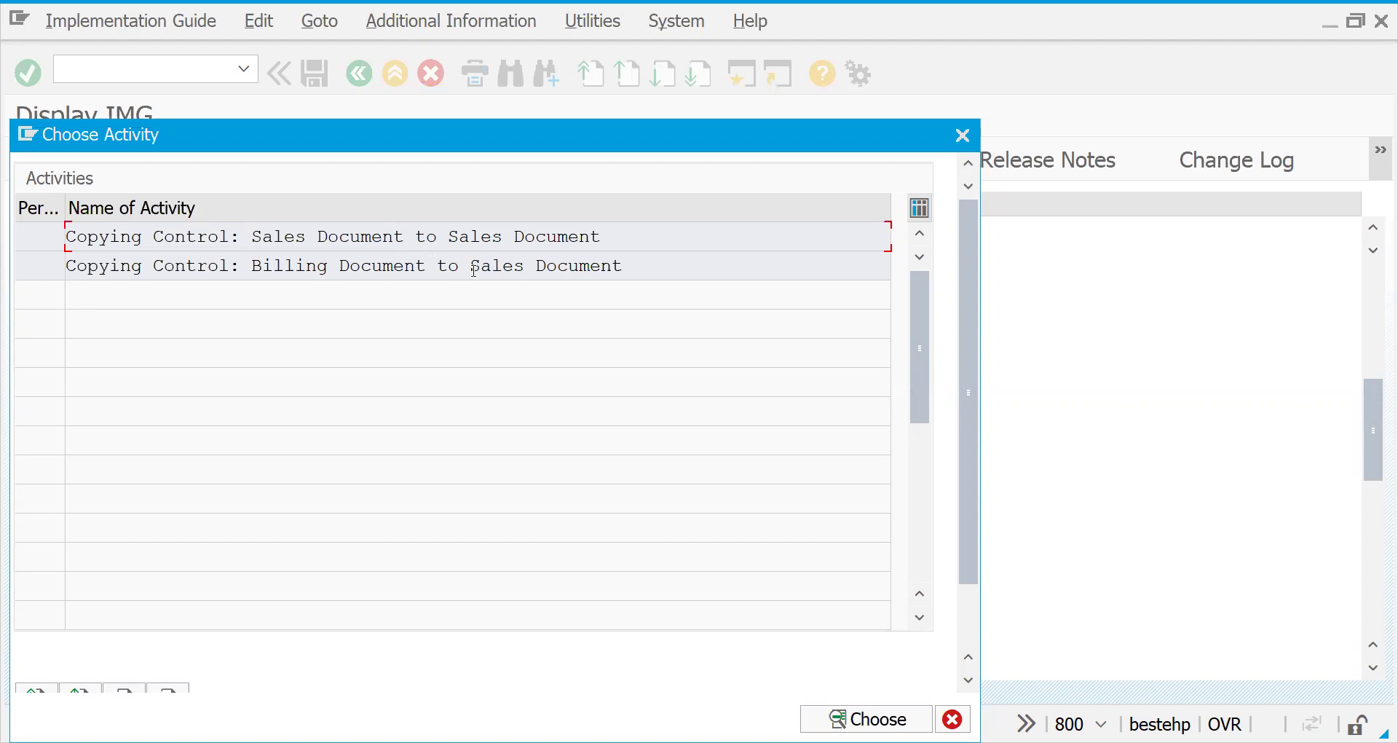
- Open Copying Control: Billing Document to Sales Document and try positioning the header list at sales document type OR, billing type RE
double_click(360, 266)
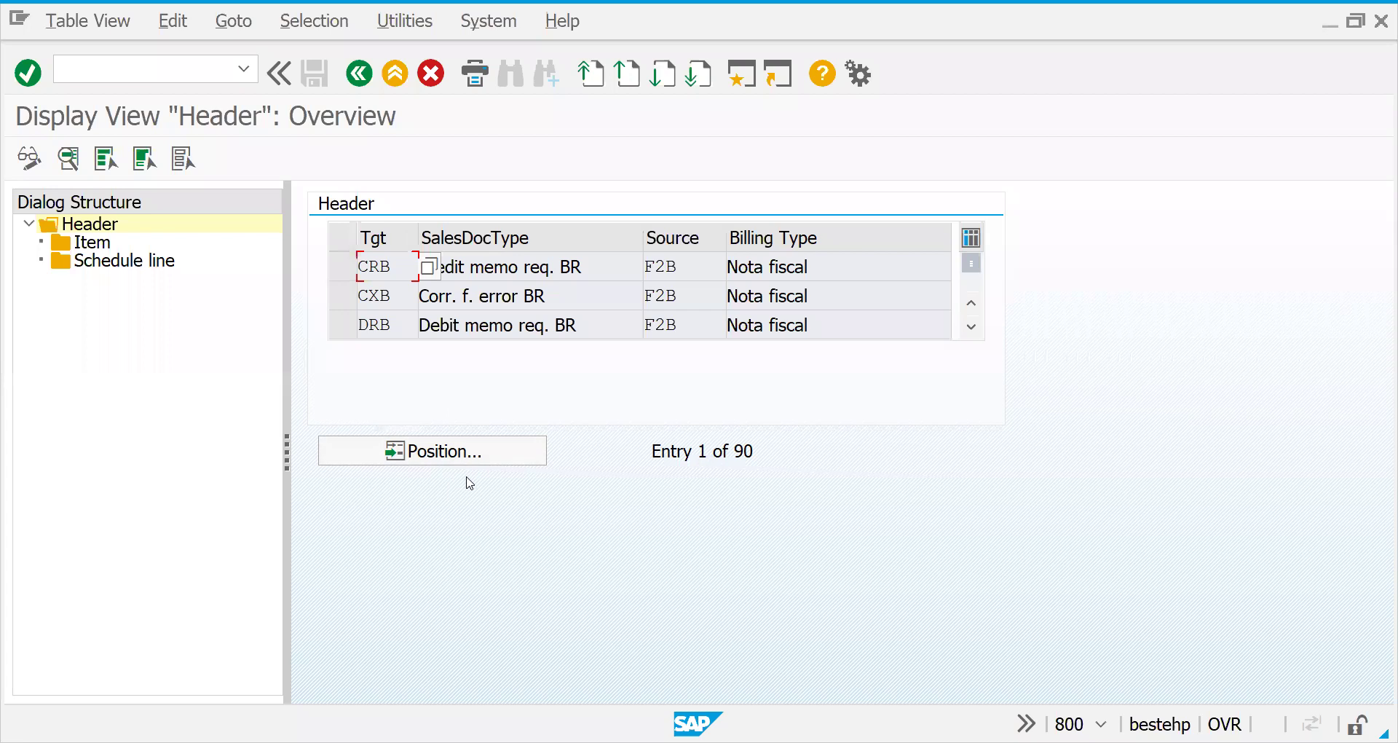
left_click(474, 456)
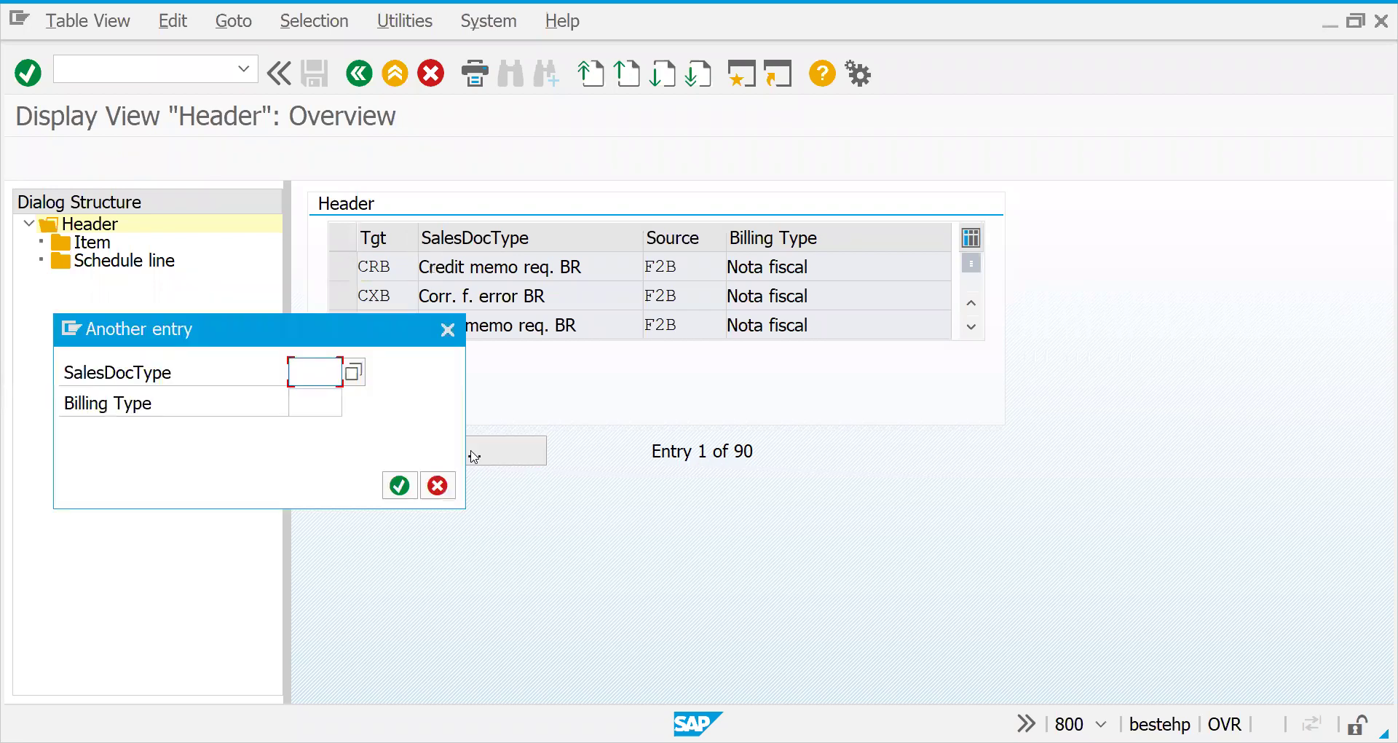
type("OR")
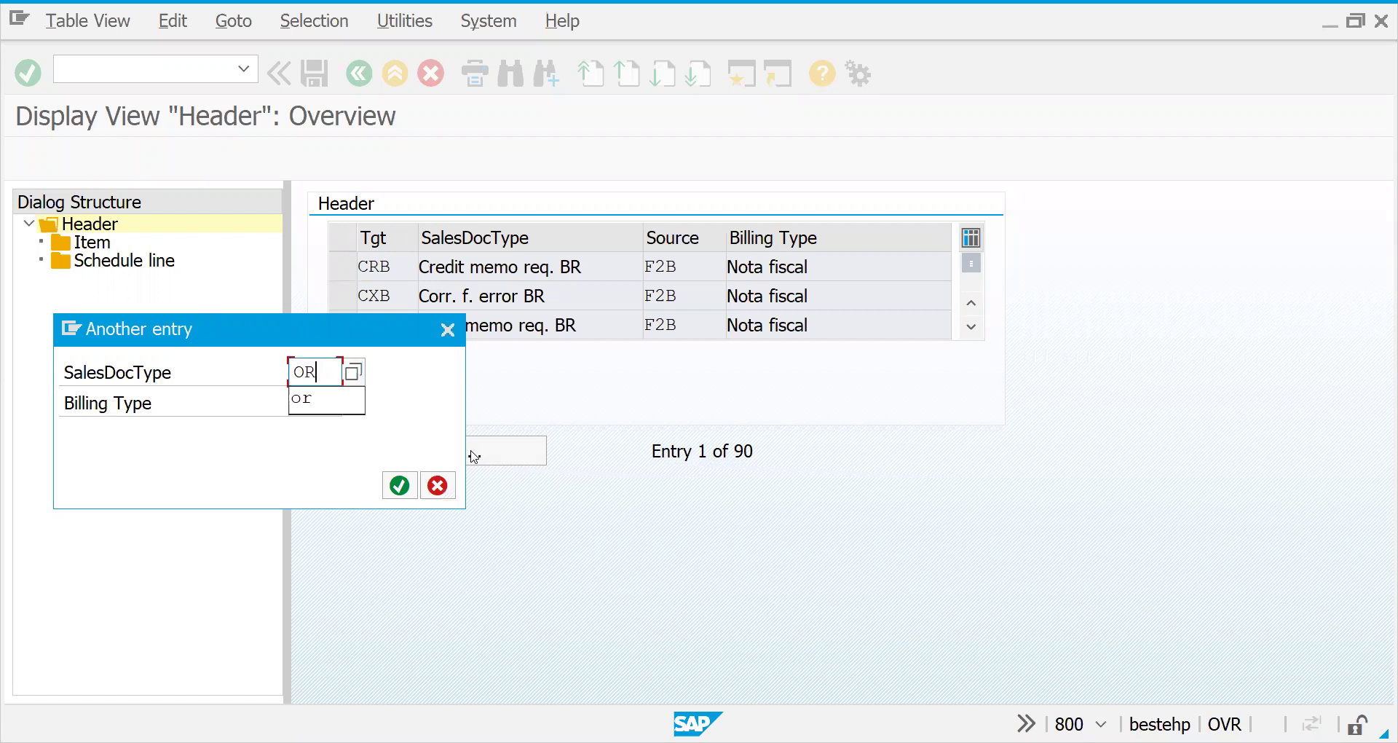
key("Tab")
type("RE")
key("Return")
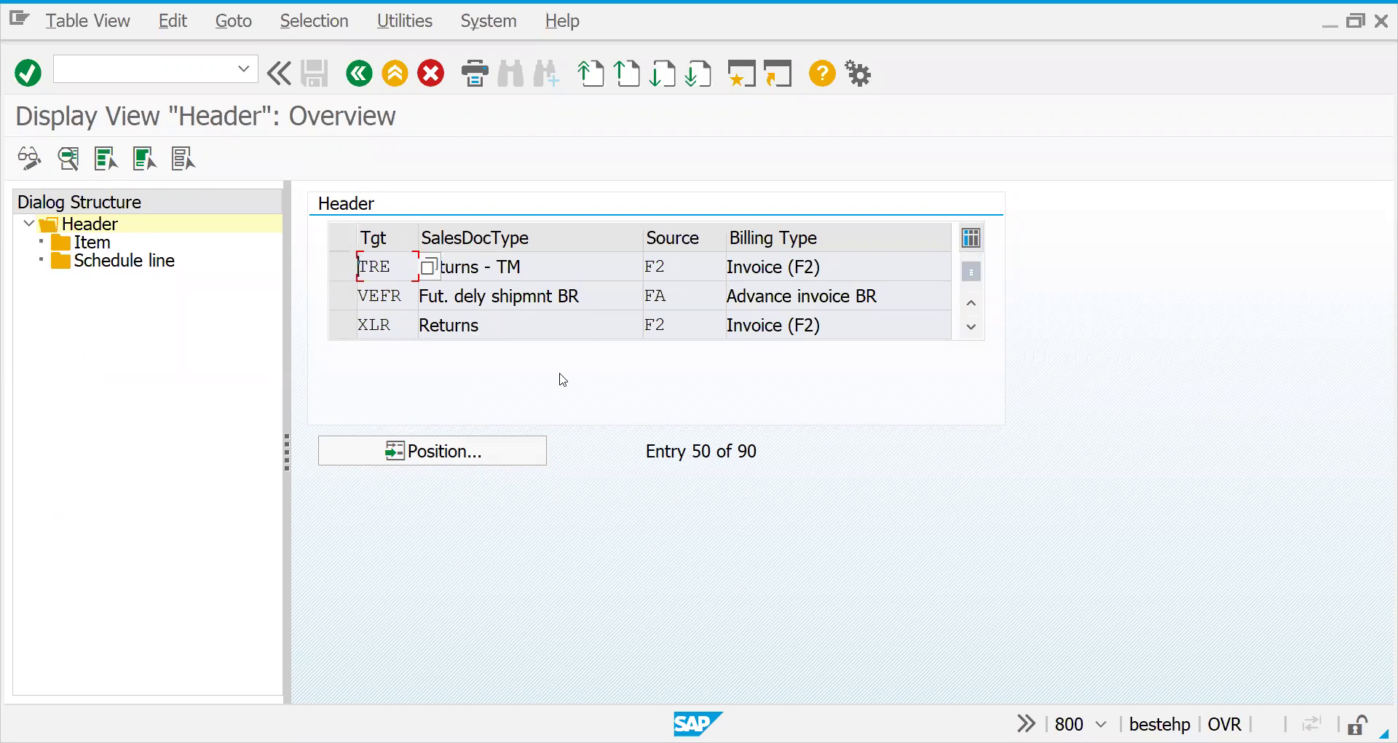
- Position the header list at the entry with sales document type RE and billing type F2
left_click(467, 457)
type("RE")
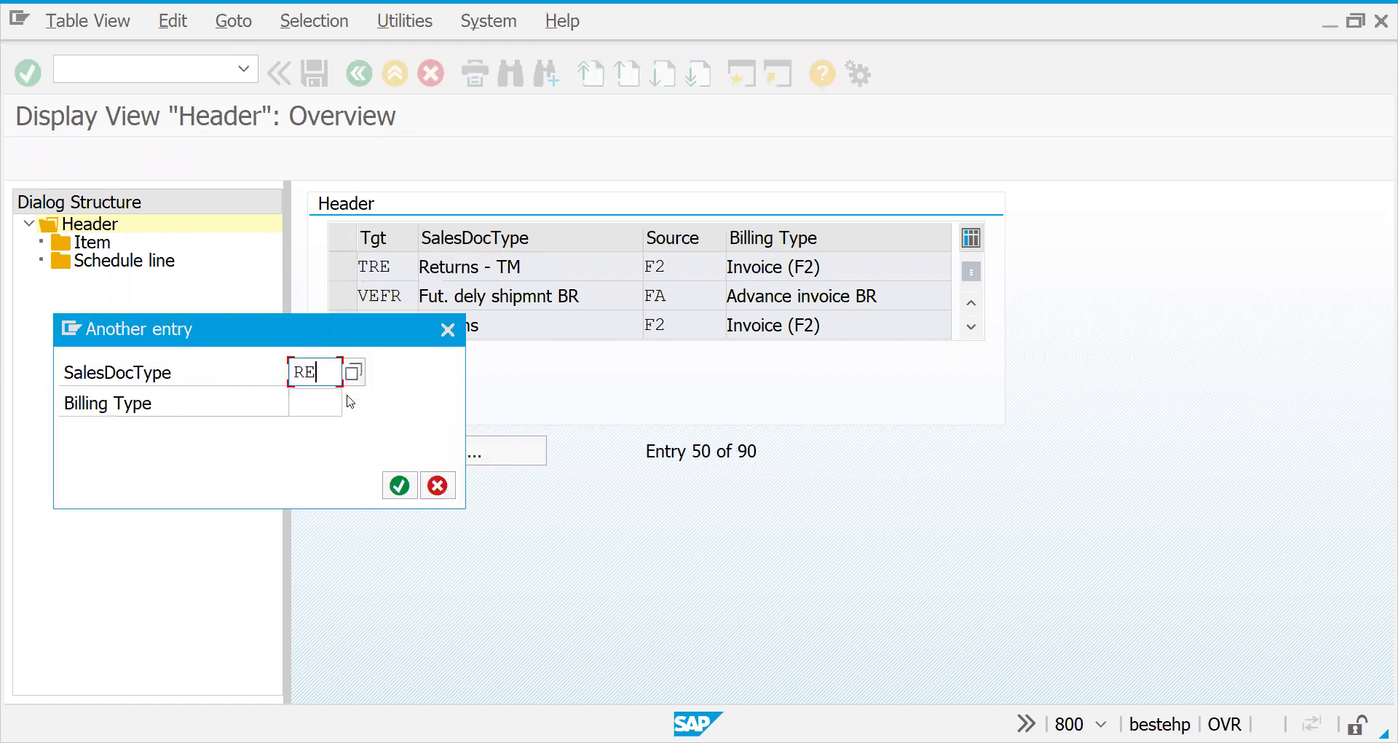
left_click(303, 405)
type("F")
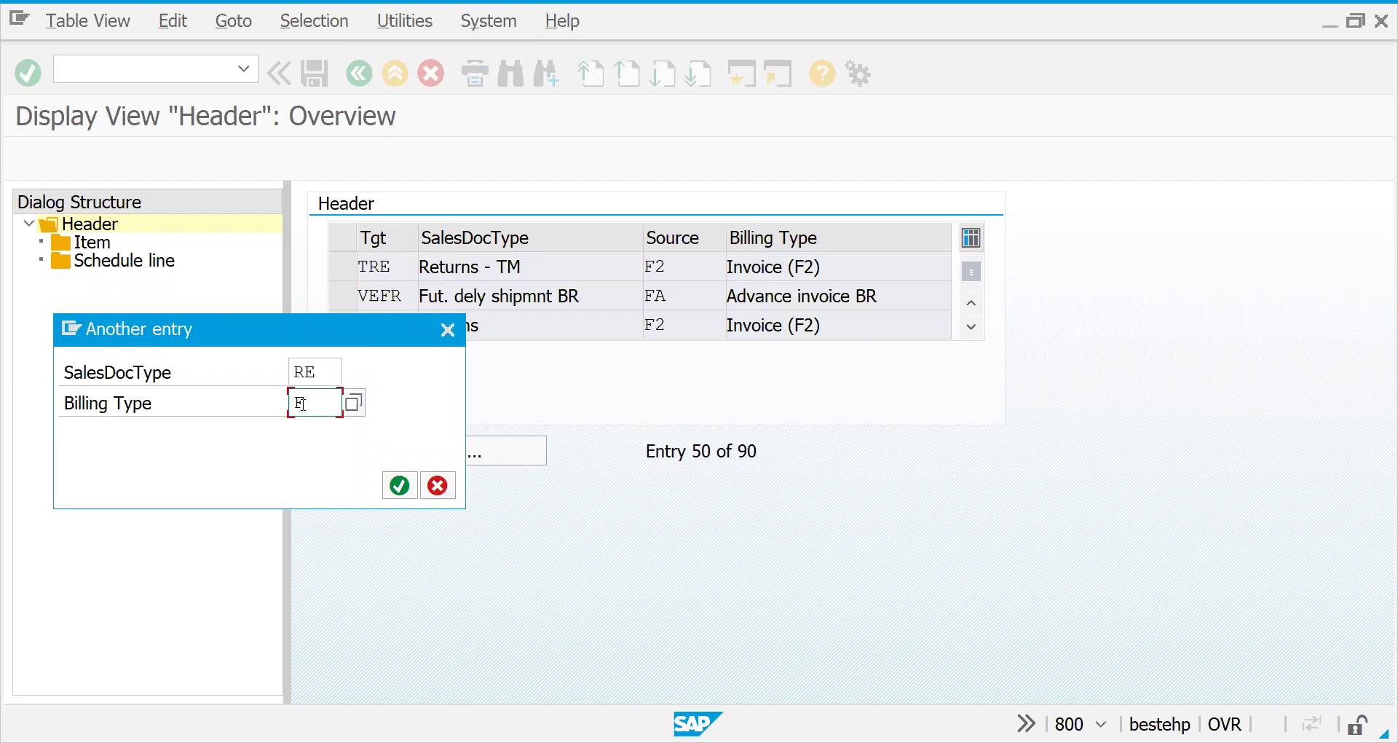
type("2")
key("Return")
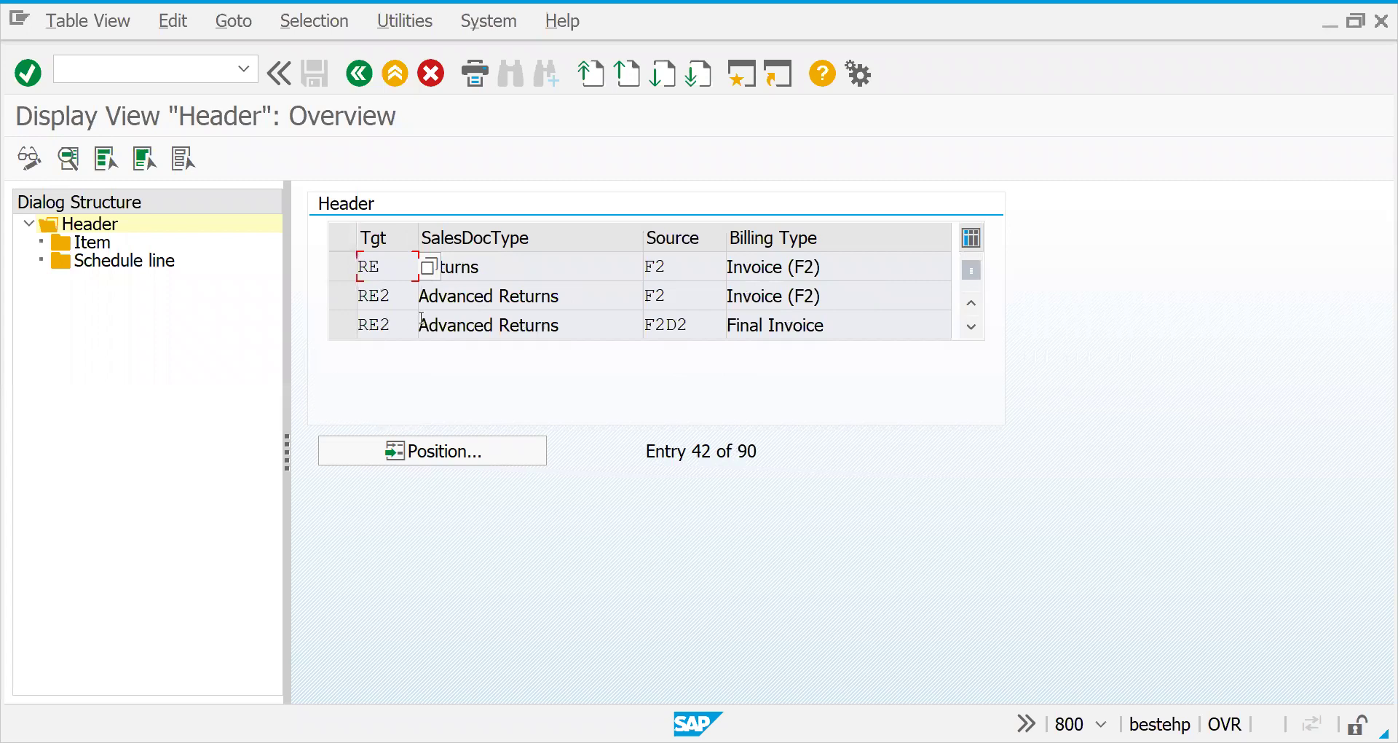
- Select the header entry from billing type F2 to RE and switch the view to change mode
left_click(667, 266)
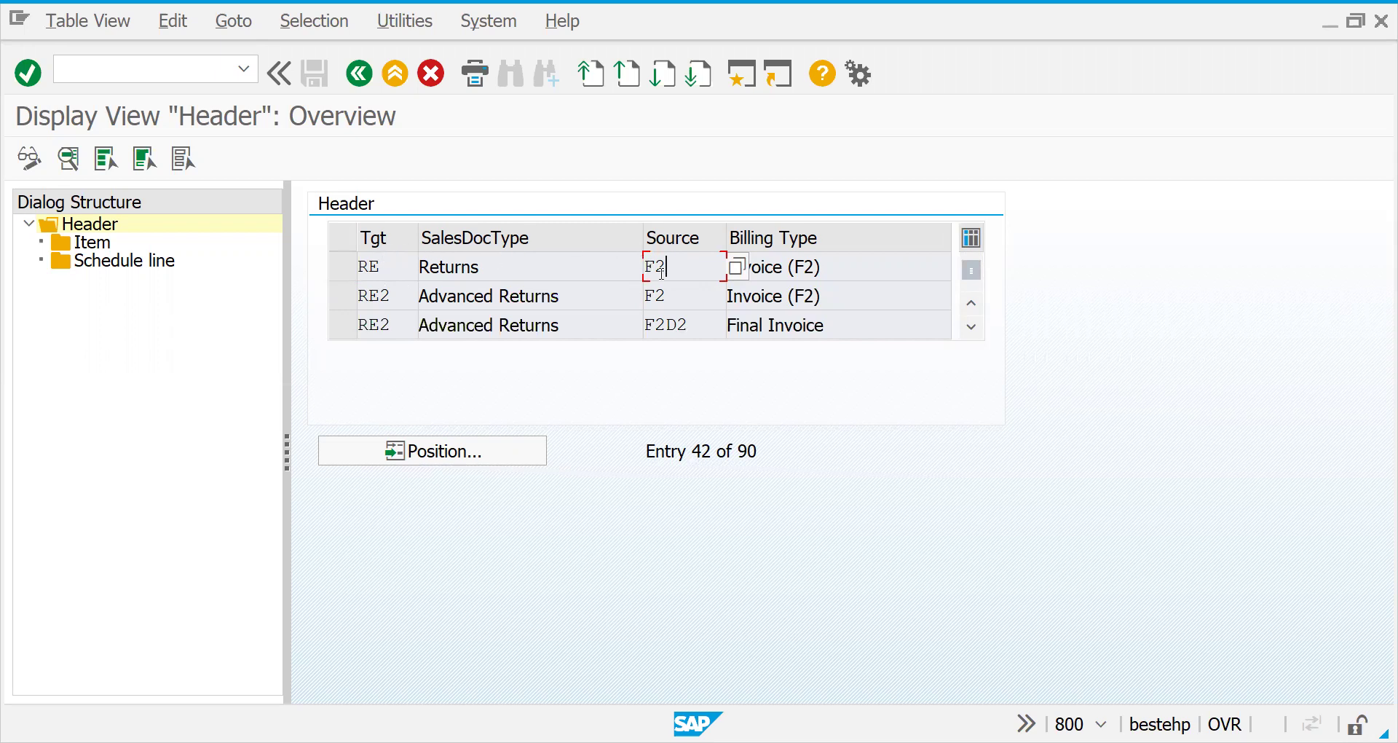
key("Left")
left_click(355, 274)
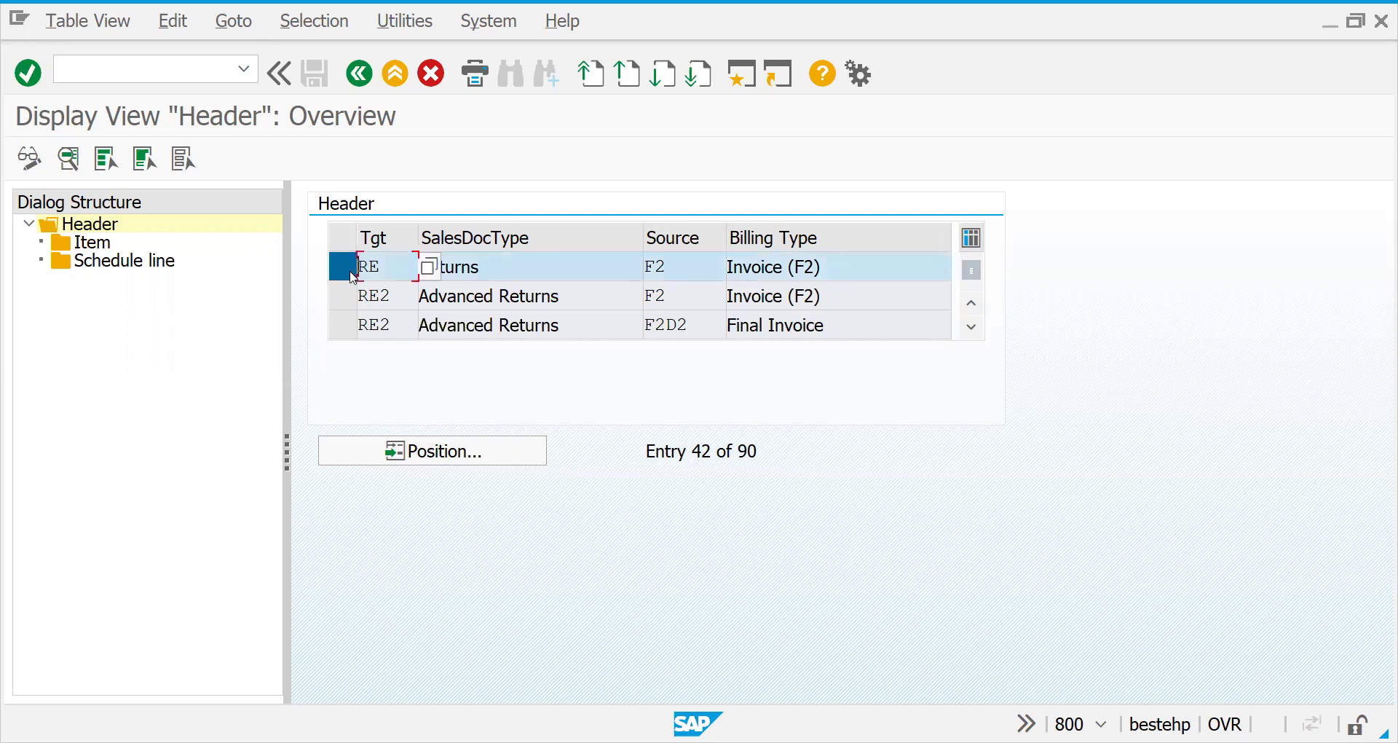
left_click(29, 157)
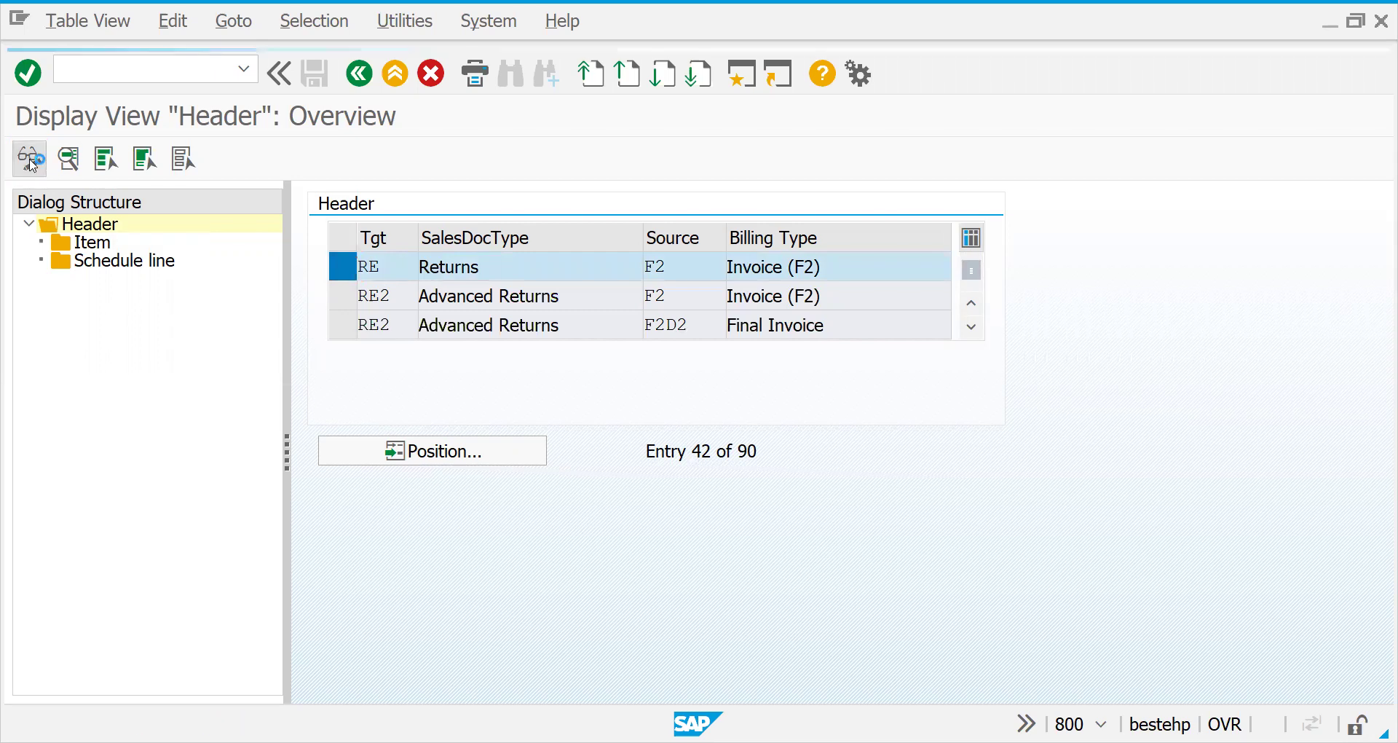
- Locate the entry with sales document type RE and billing type F2 in the editable header list and select it
left_click(453, 462)
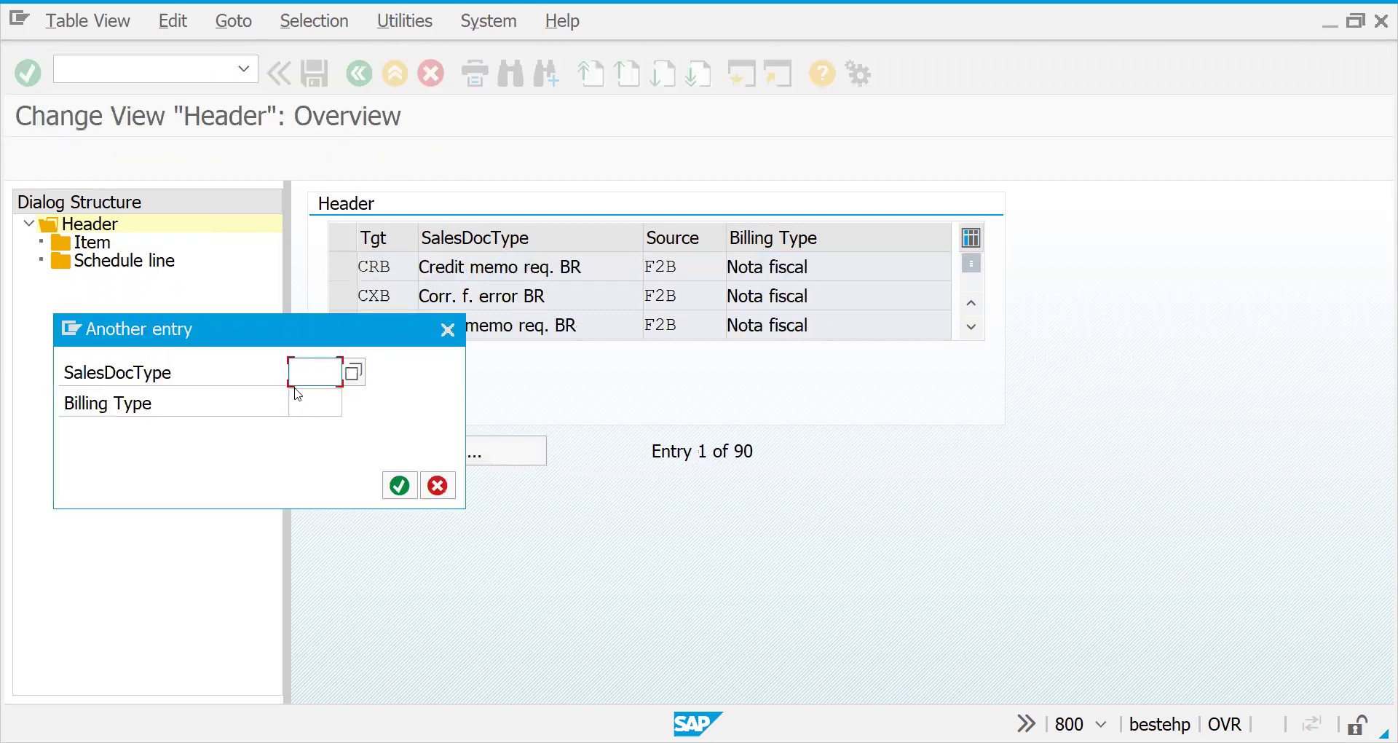
left_click(302, 399)
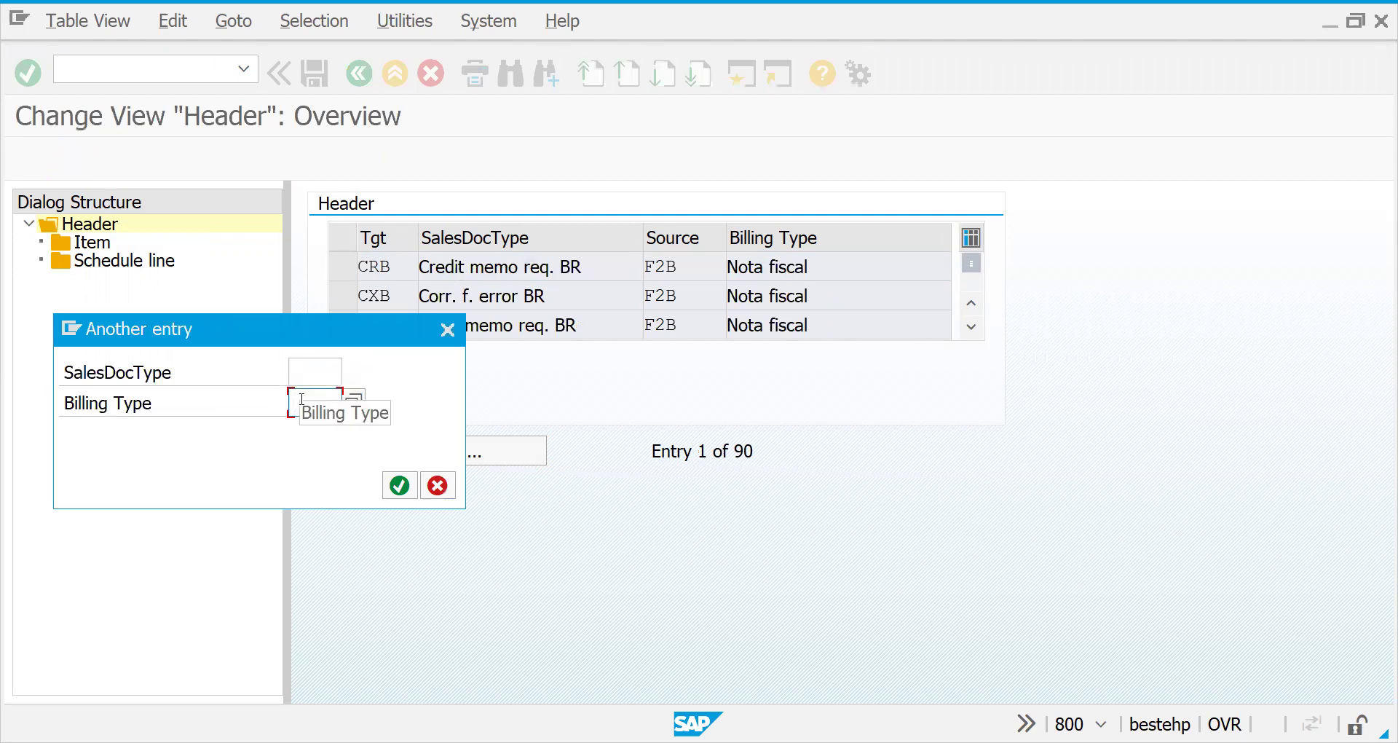
type("F2")
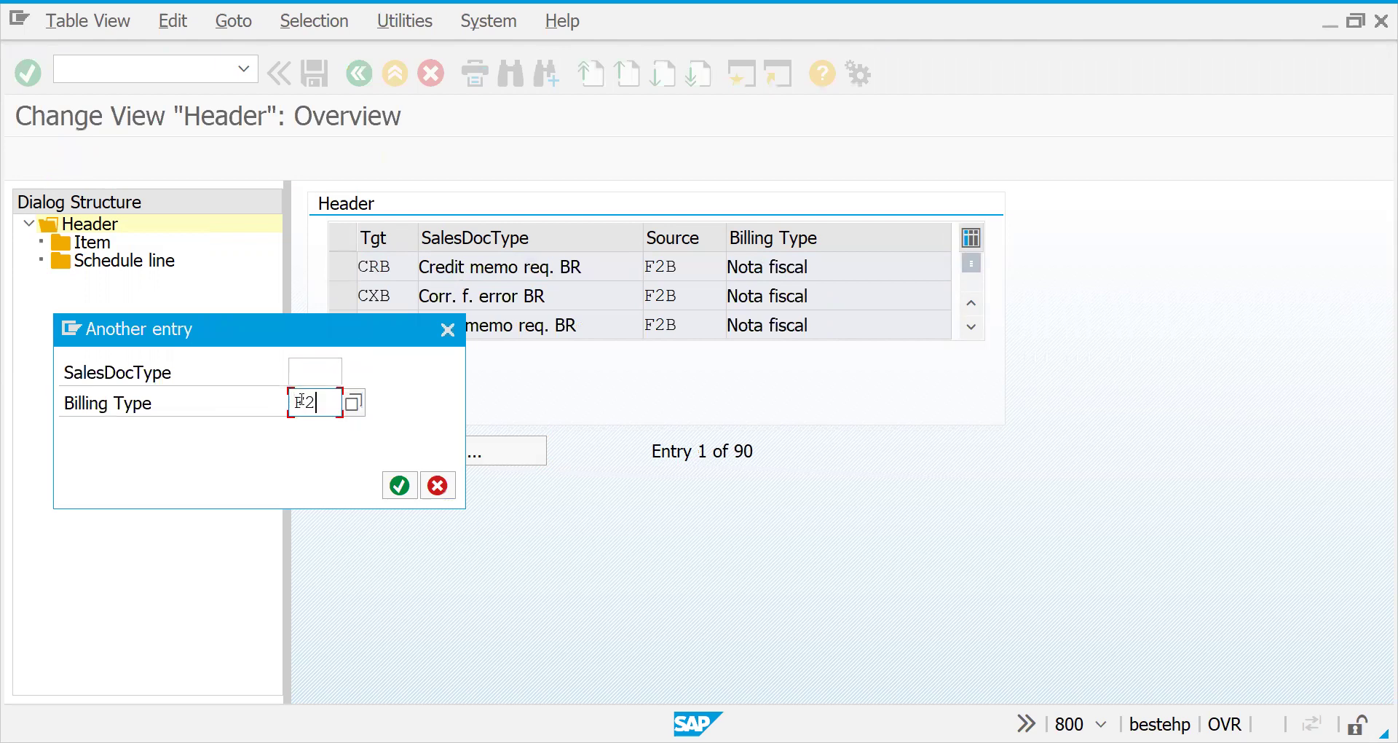
left_click(310, 377)
type("RE")
key("Return")
left_click(353, 269)
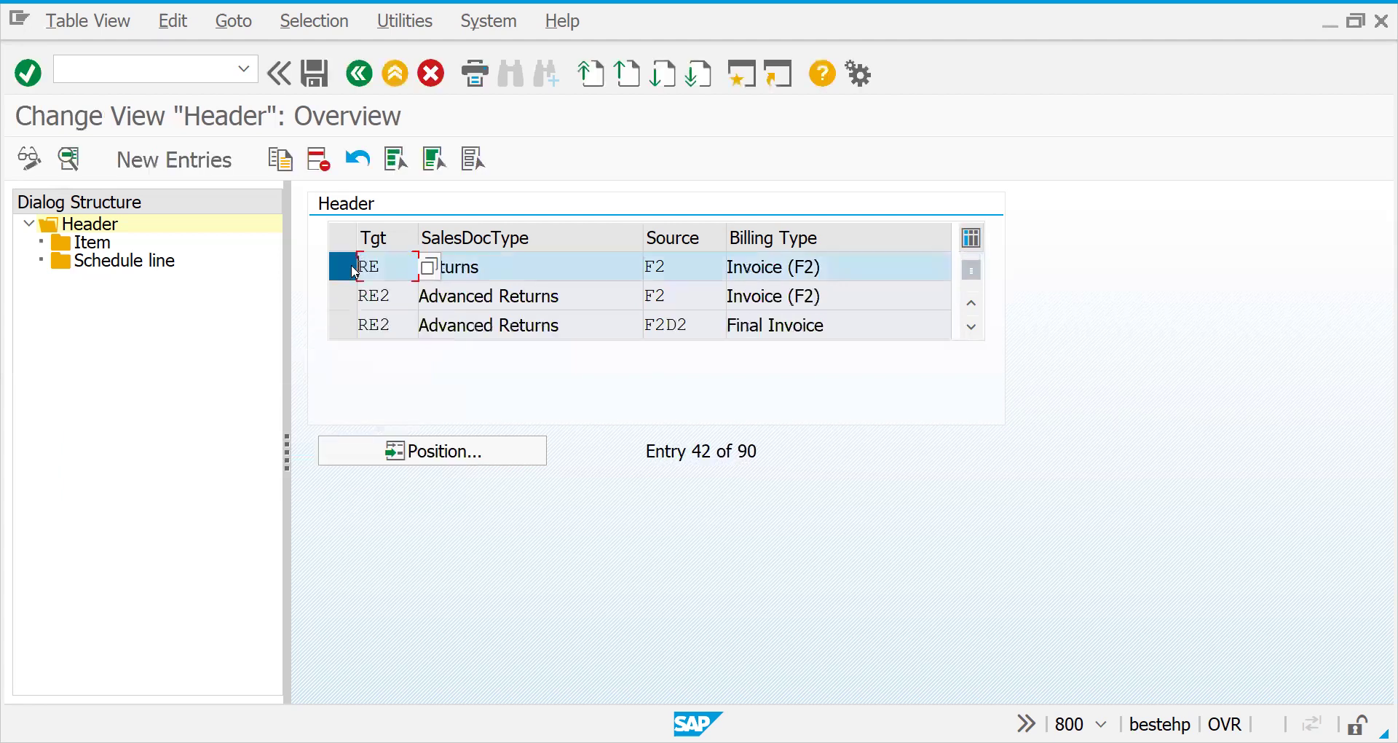
- Copy the RE/F2 entry with source billing type ZZZ1 and target RE, including its dependent entries, and save it
left_click(280, 158)
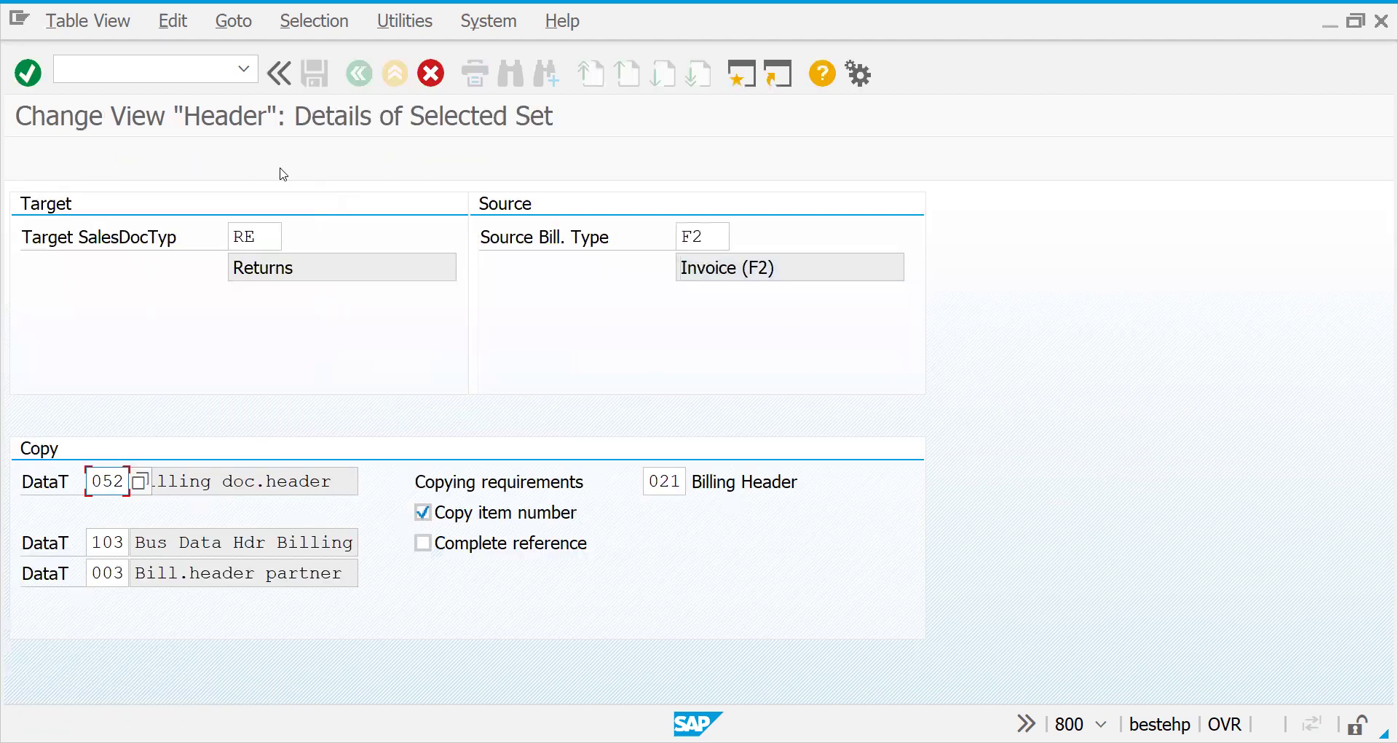
left_click_drag(700, 235, 594, 233)
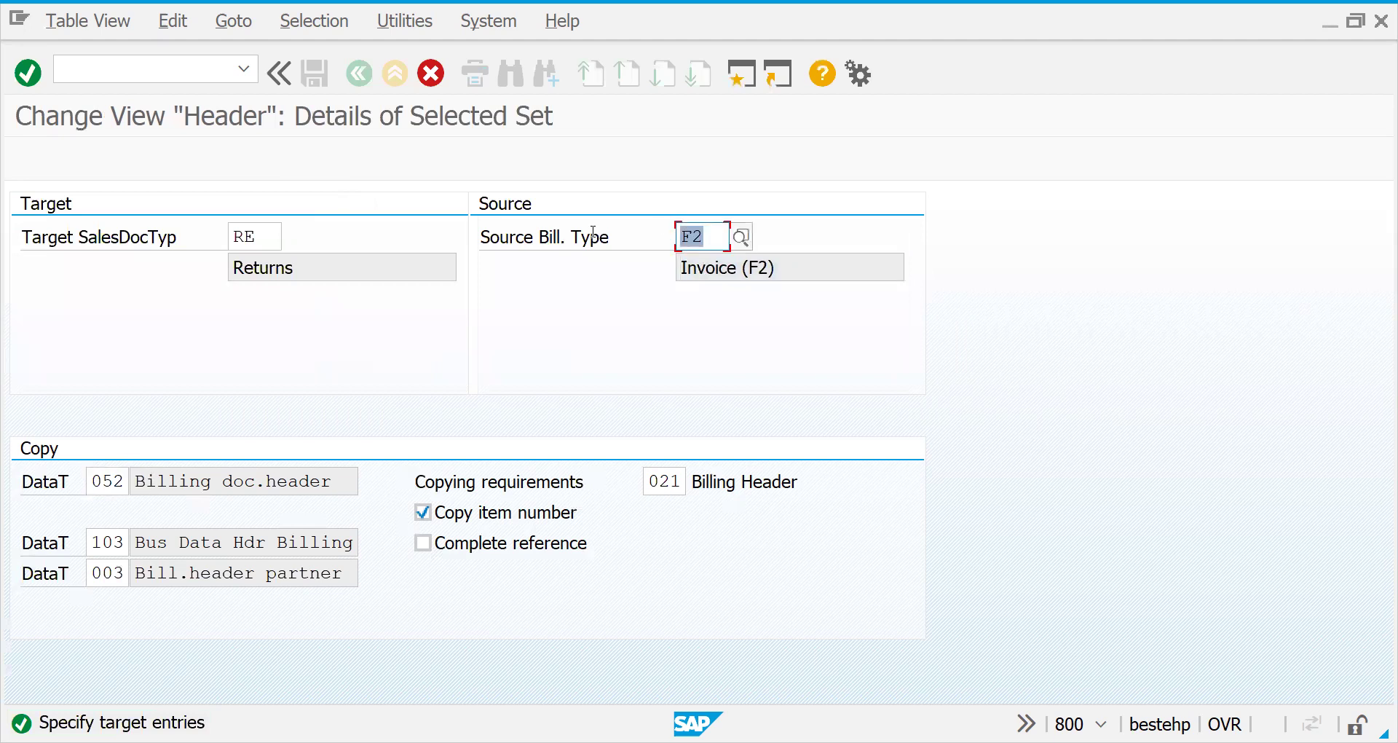
type("ZZZ")
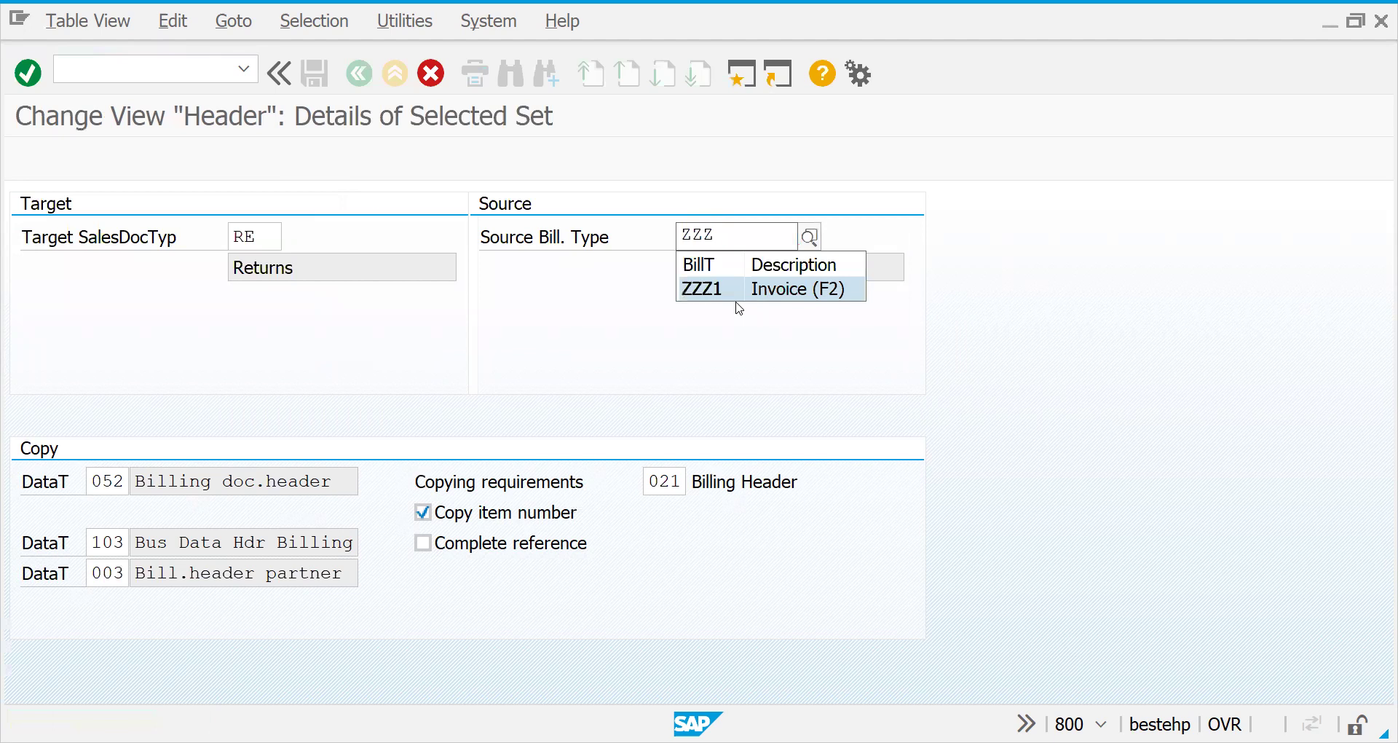
key("Escape")
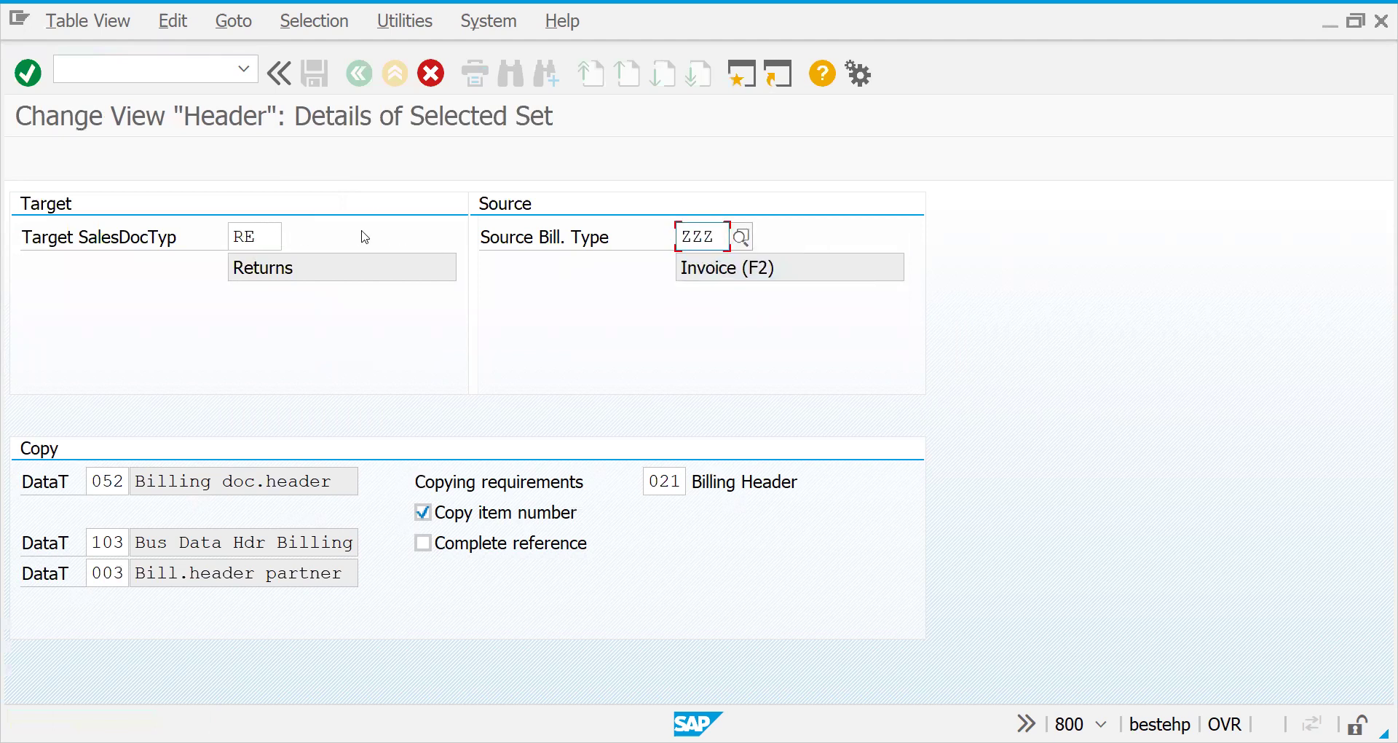
key("Return")
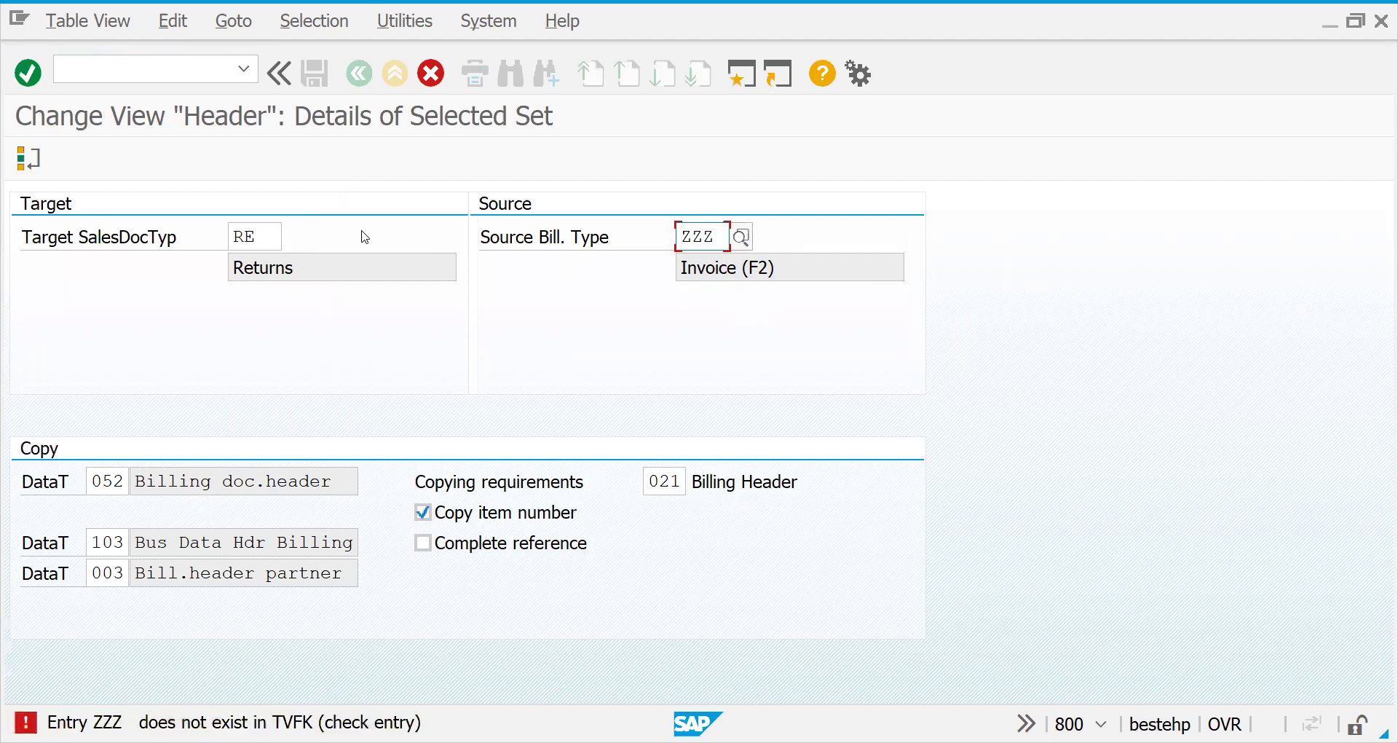
key("Return")
left_click(716, 234)
type("1")
key("Return")
left_click(780, 435)
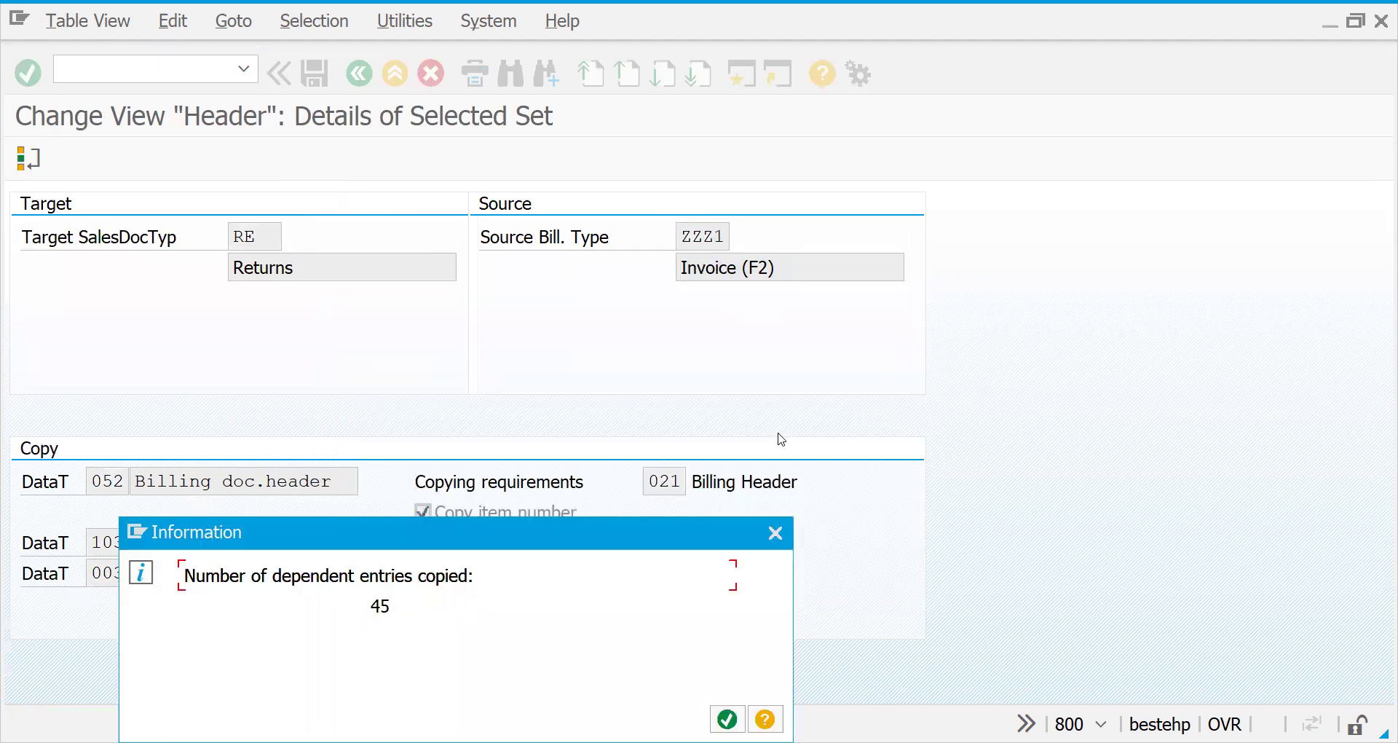
key("Return")
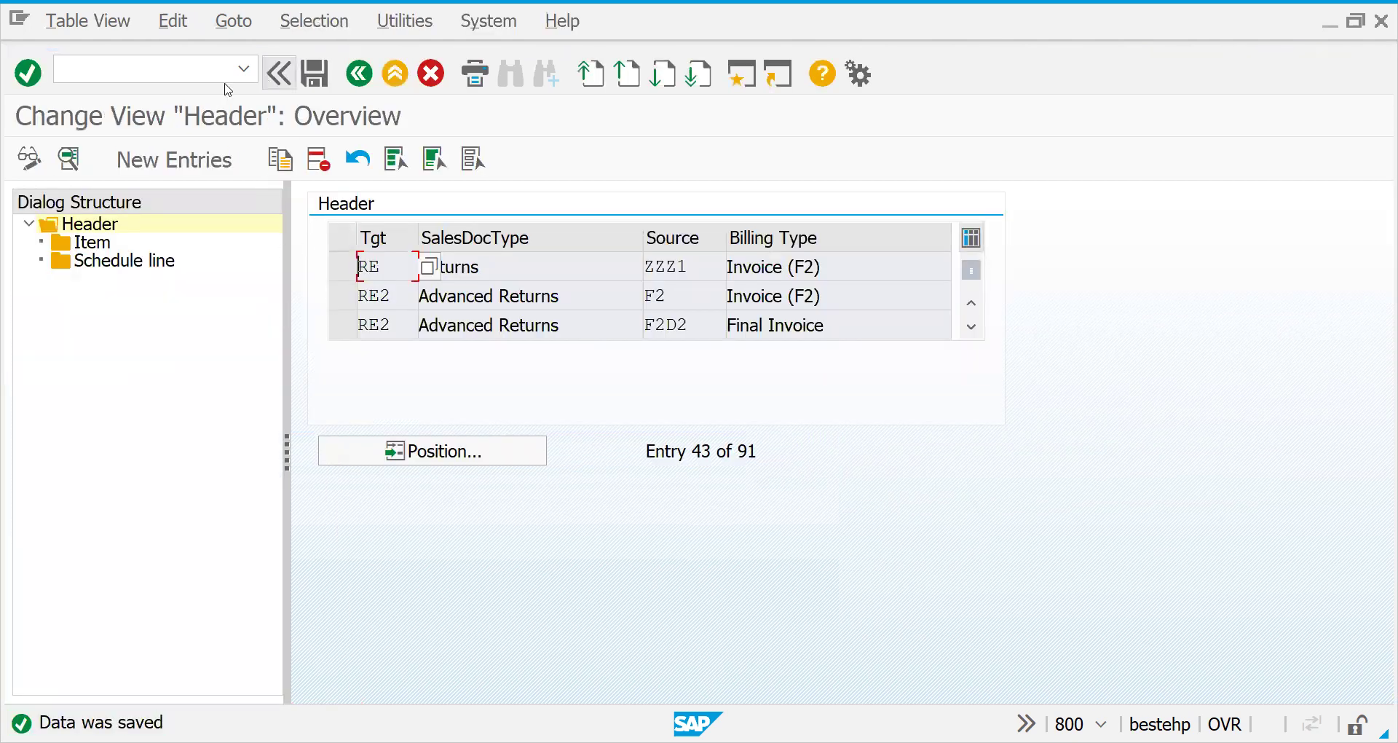
- Open the sales order creation screen using transaction /NVA01
left_click(141, 62)
type("/NVA01")
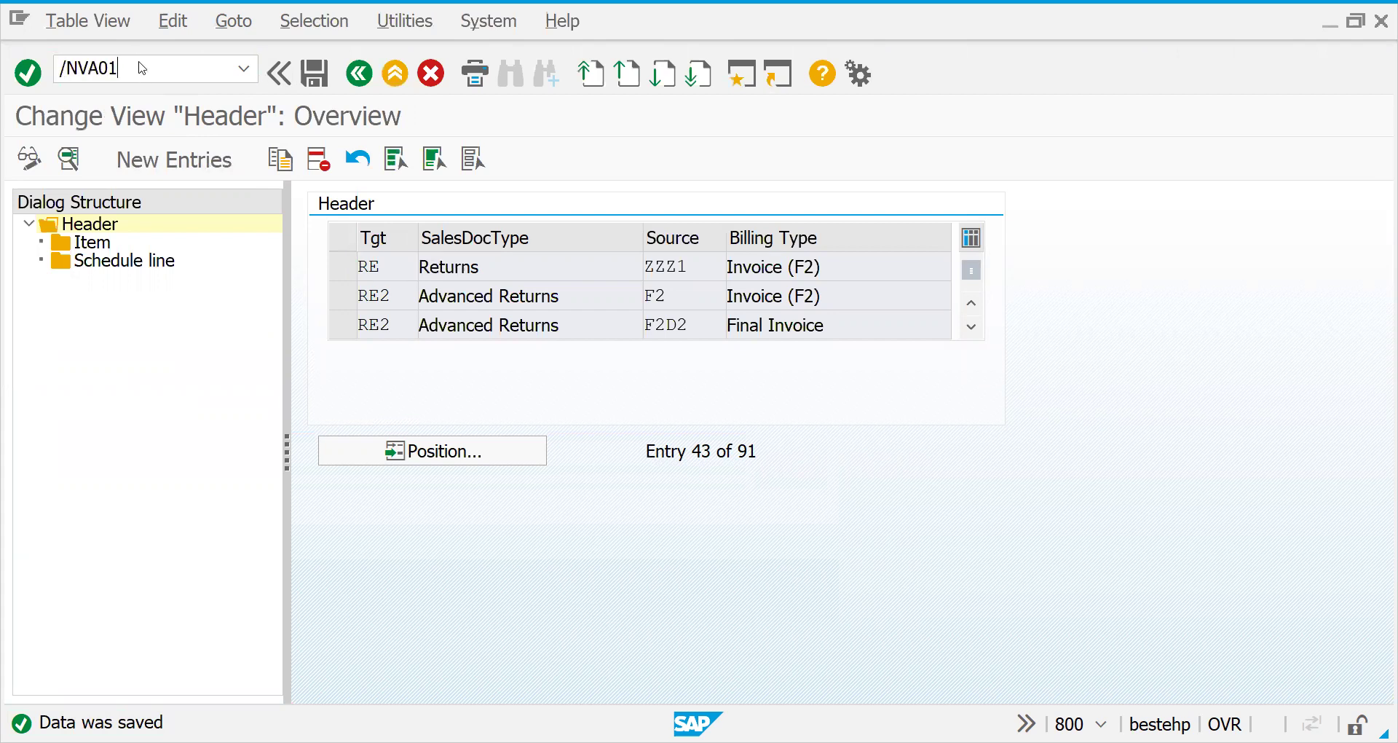
key("Return")
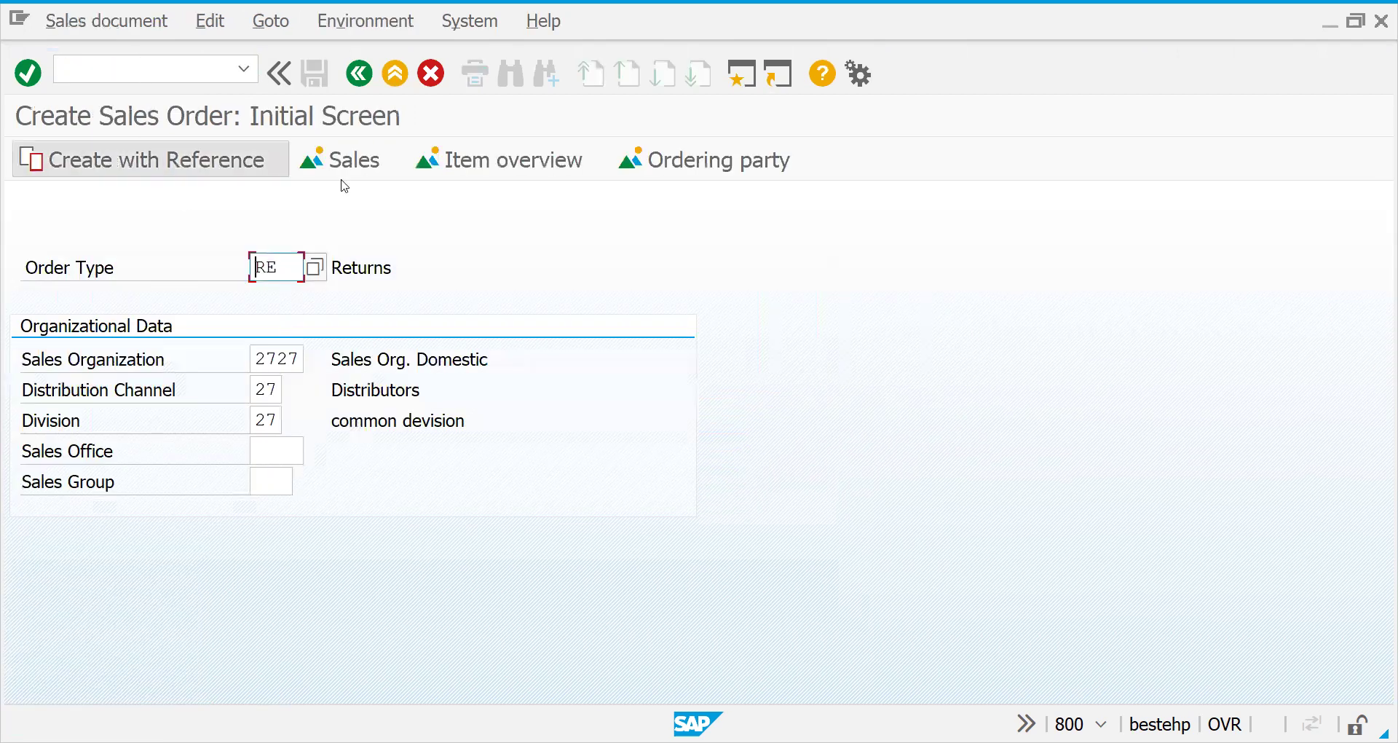
- Try to create the returns order with reference, entering the copied document number as the reference order
left_click(206, 173)
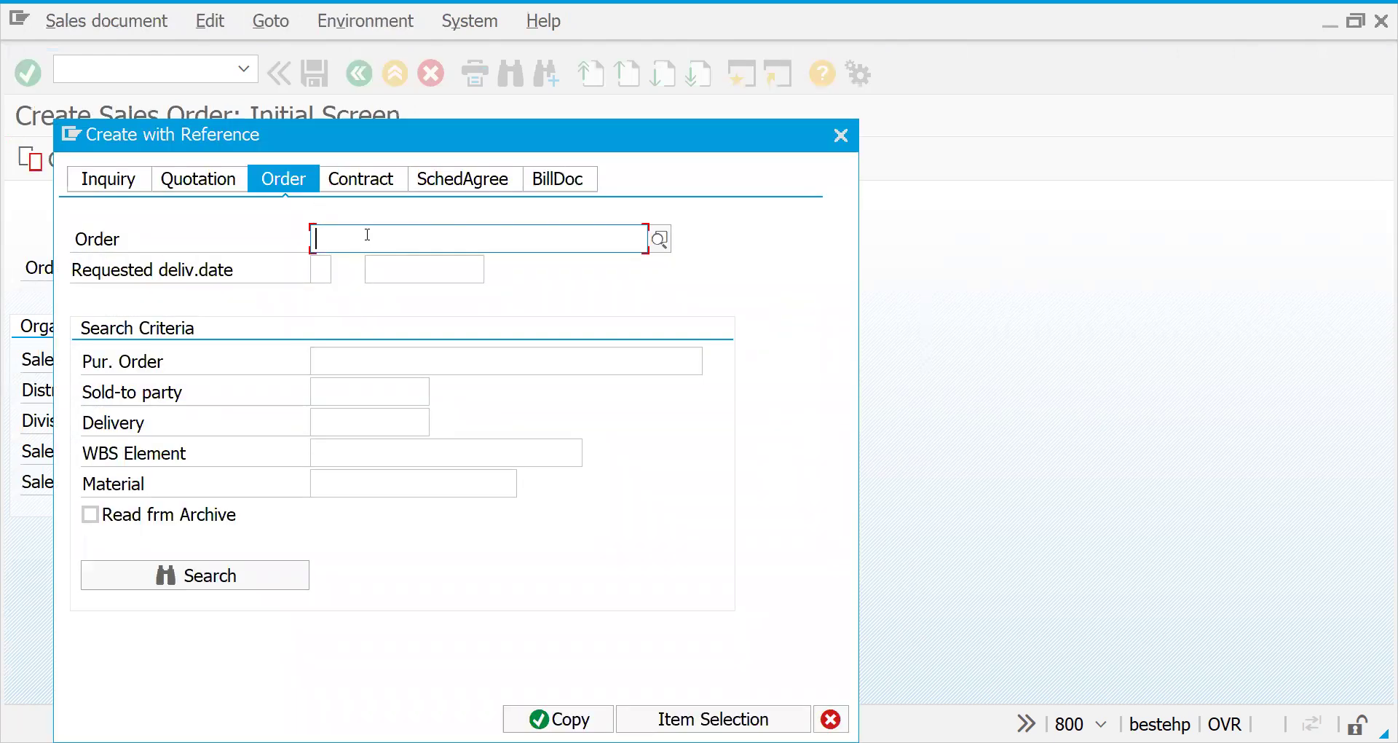
key("ctrl+v")
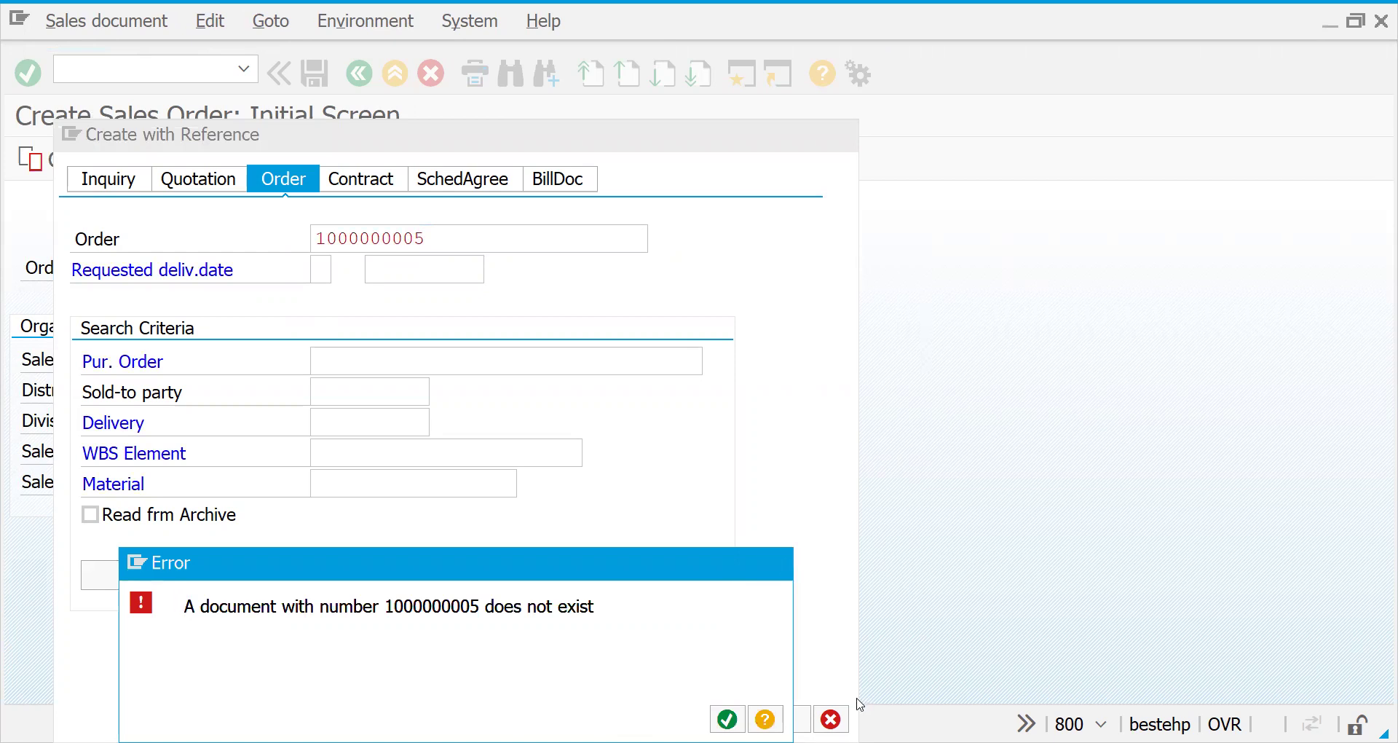
left_click(783, 565)
key("Escape")
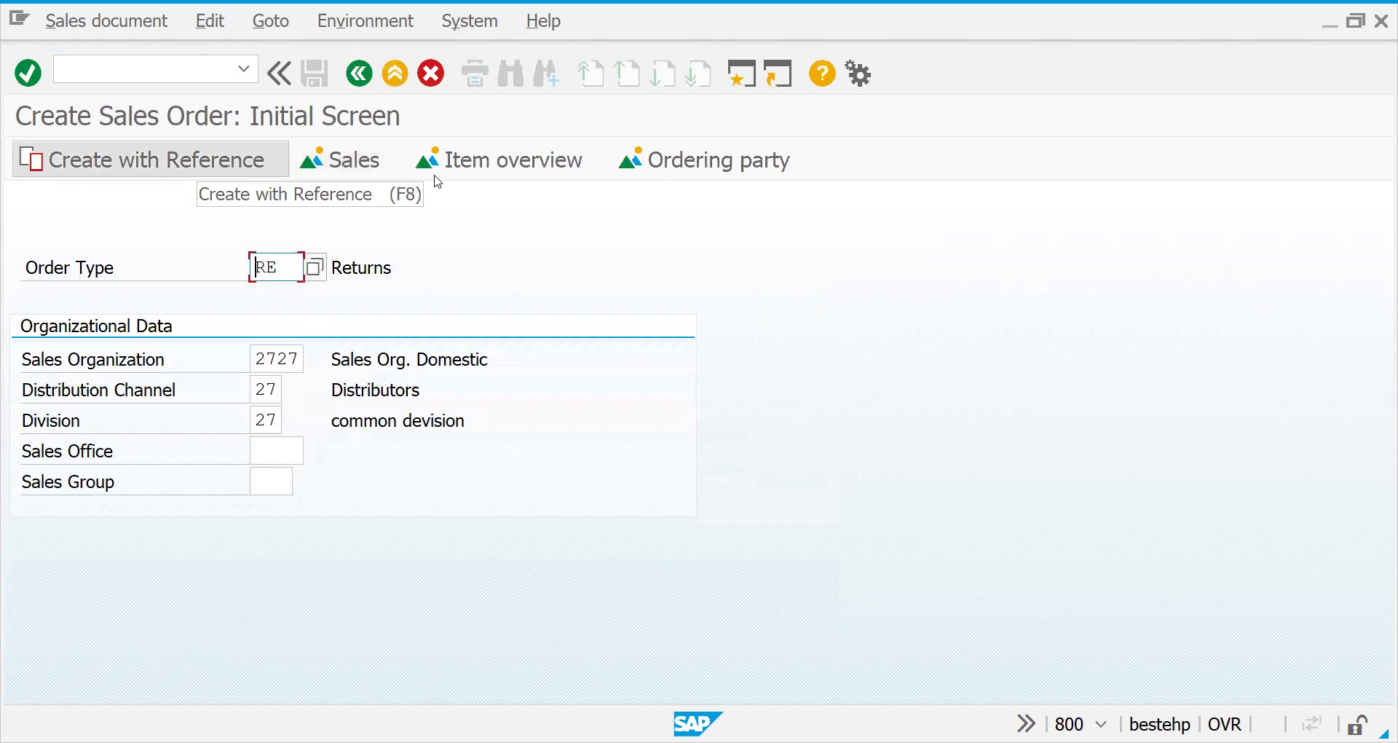
key("F8")
left_click(559, 178)
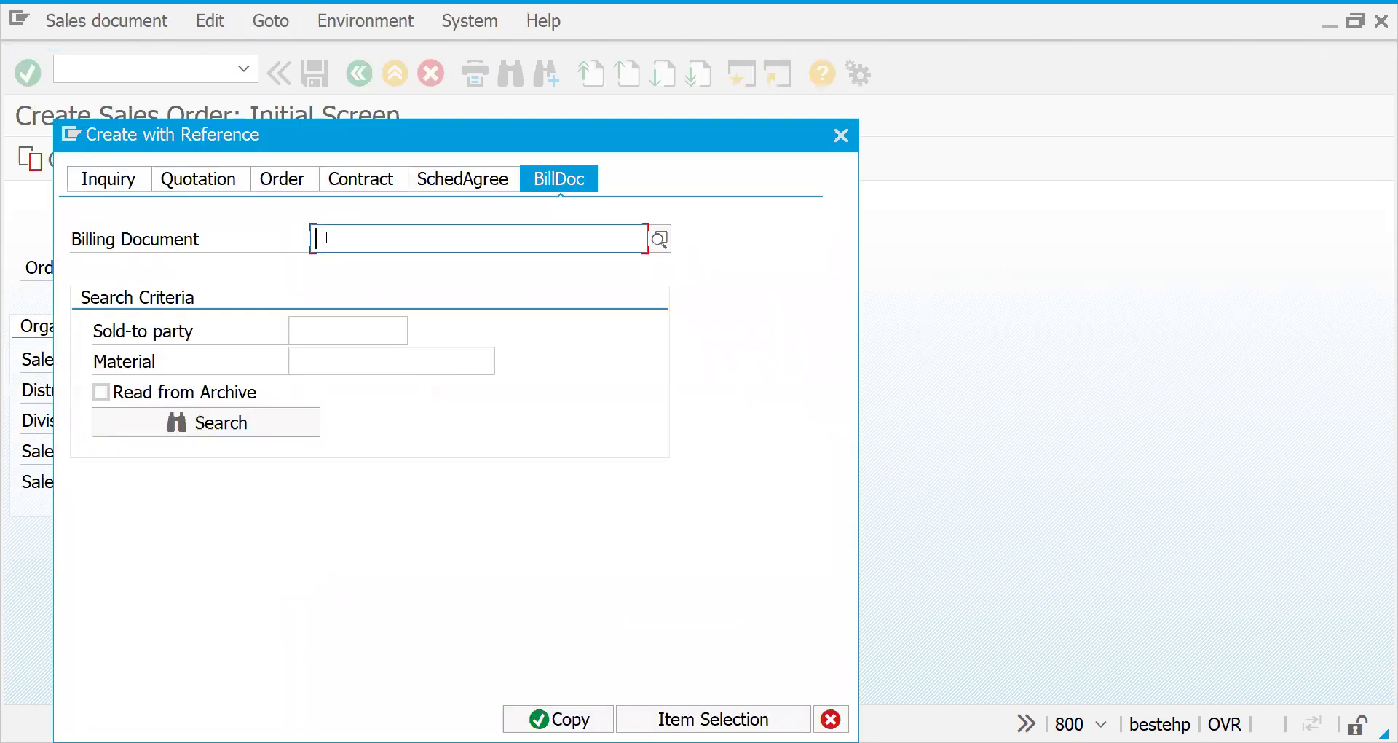
type("1000000005")
left_click(545, 716)
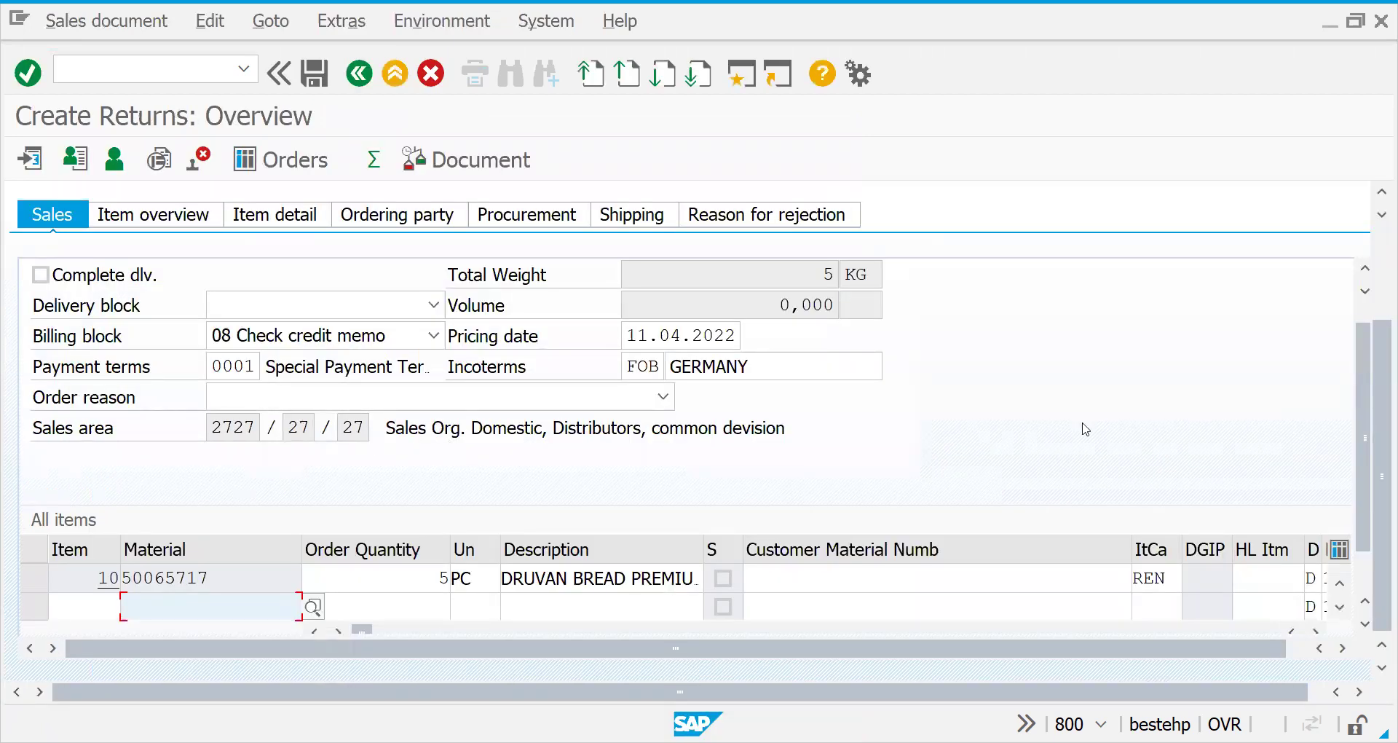
- Set the returns order's order reason to 101 Poor quality and return to the order overview
left_click_drag(1378, 375, 1378, 252)
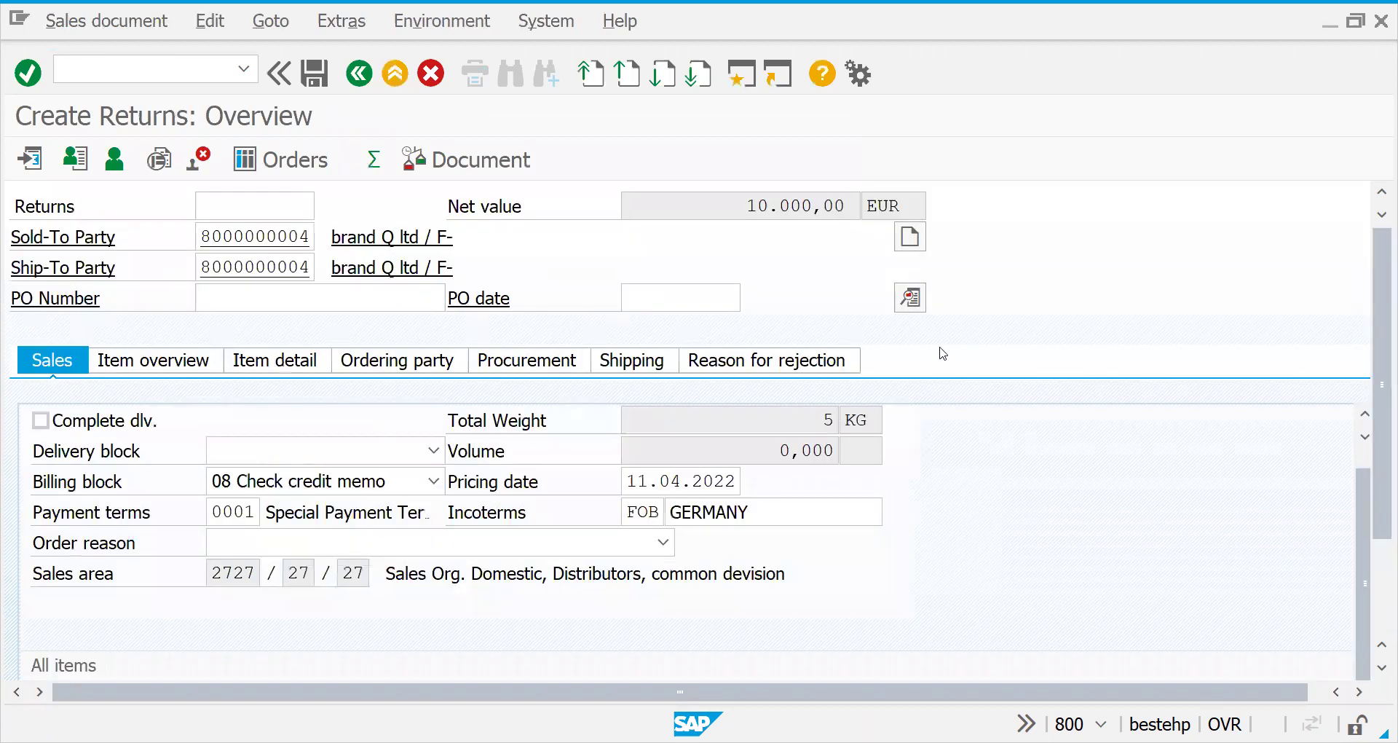
key("Return")
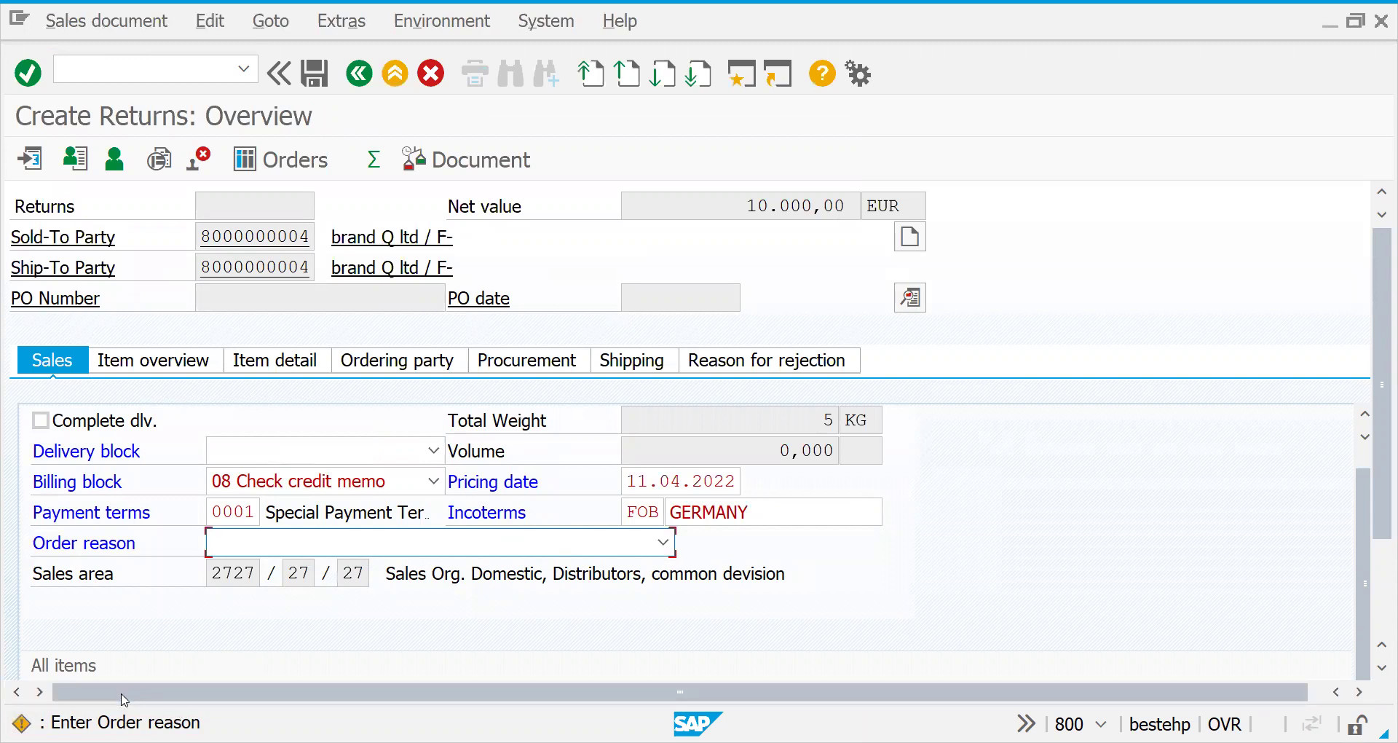
left_click(294, 551)
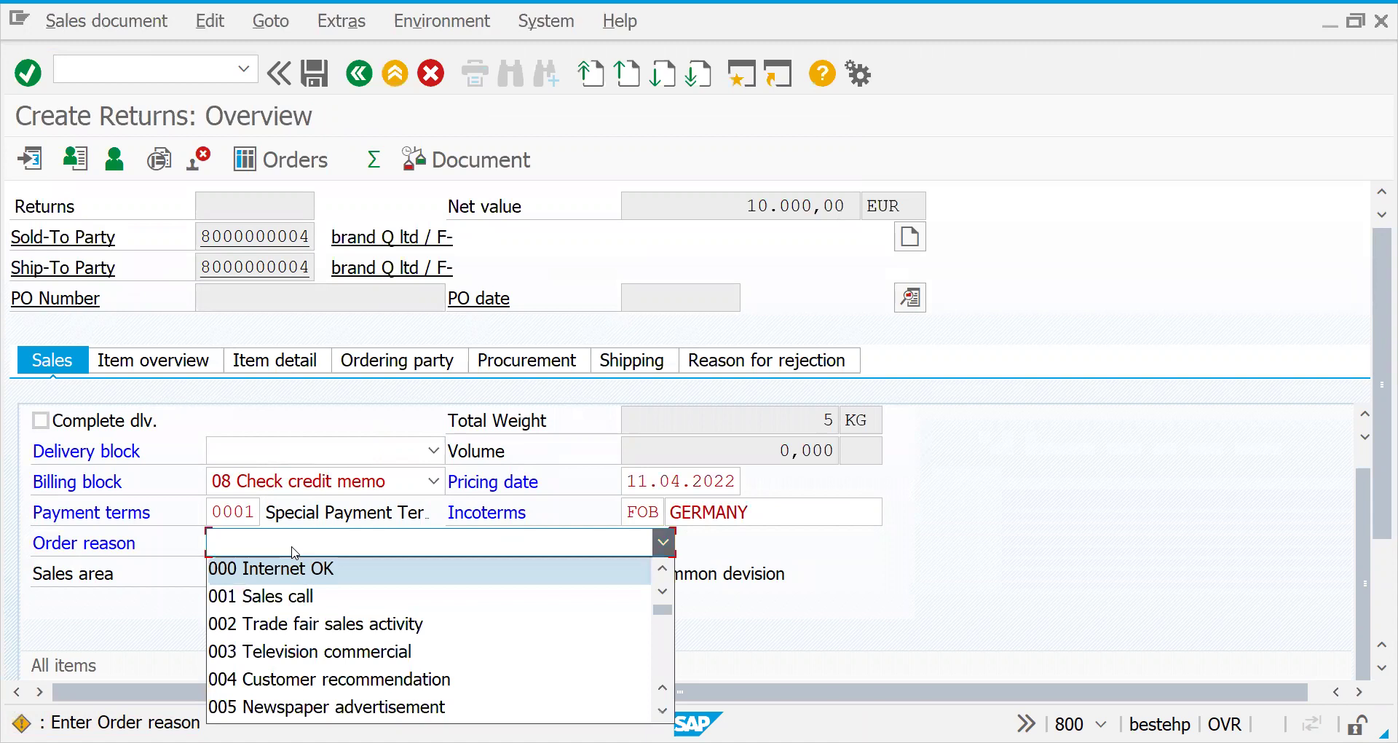
left_click(663, 710)
left_click(663, 710)
left_click(663, 710)
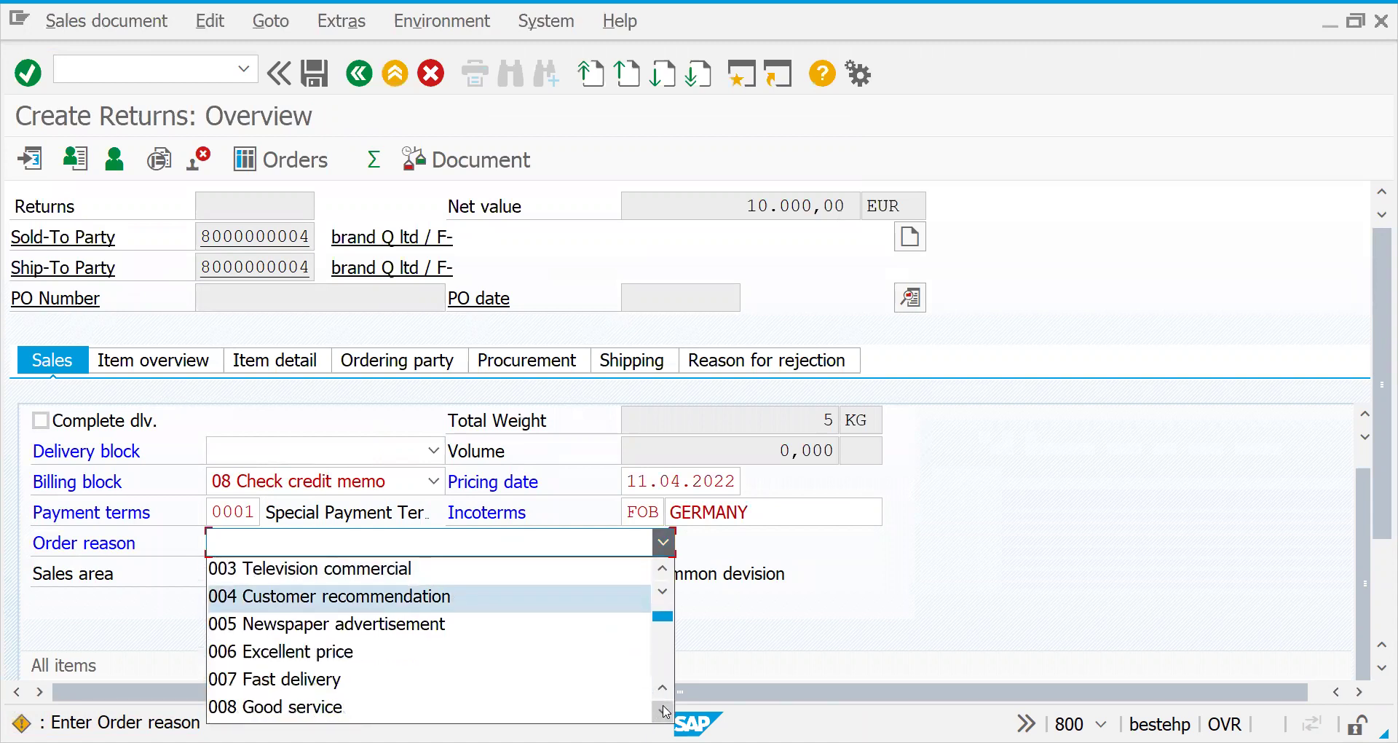
left_click(663, 710)
left_click(663, 710)
left_click(663, 710)
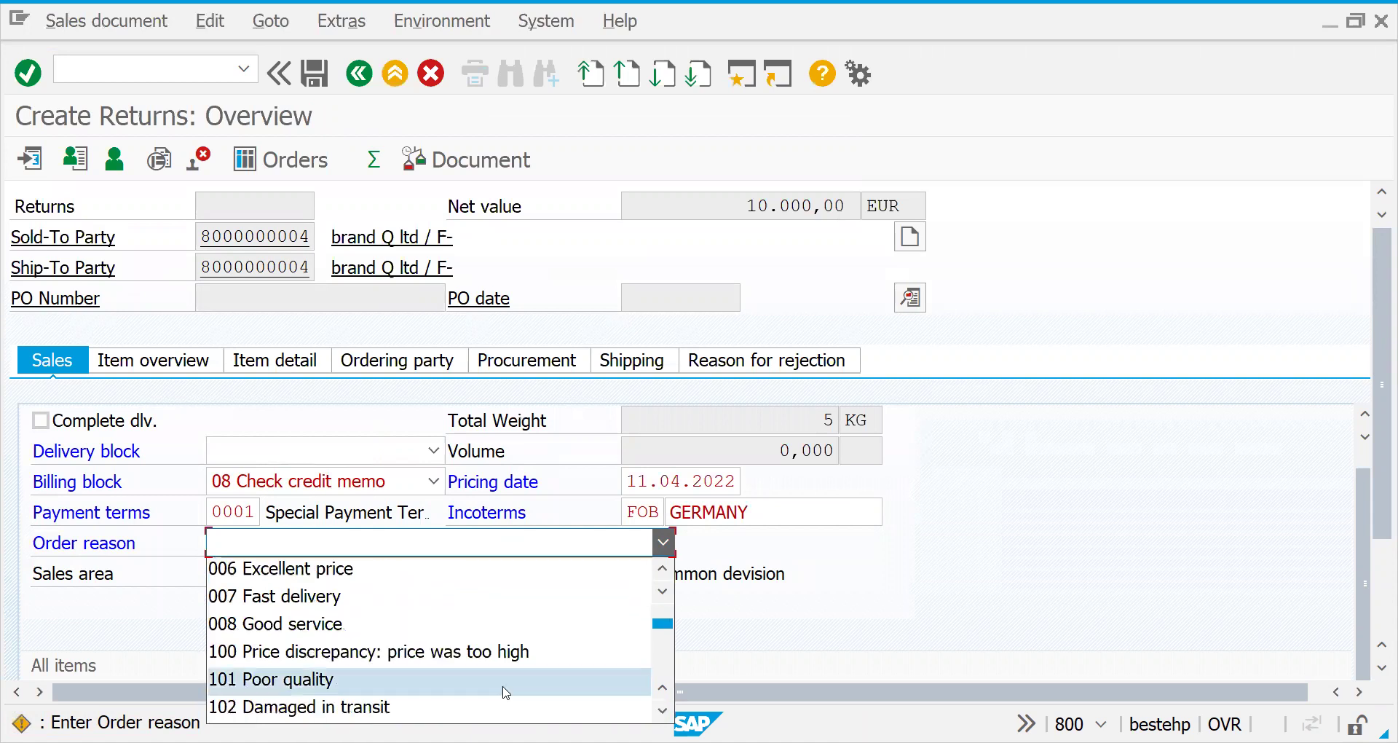
left_click(352, 679)
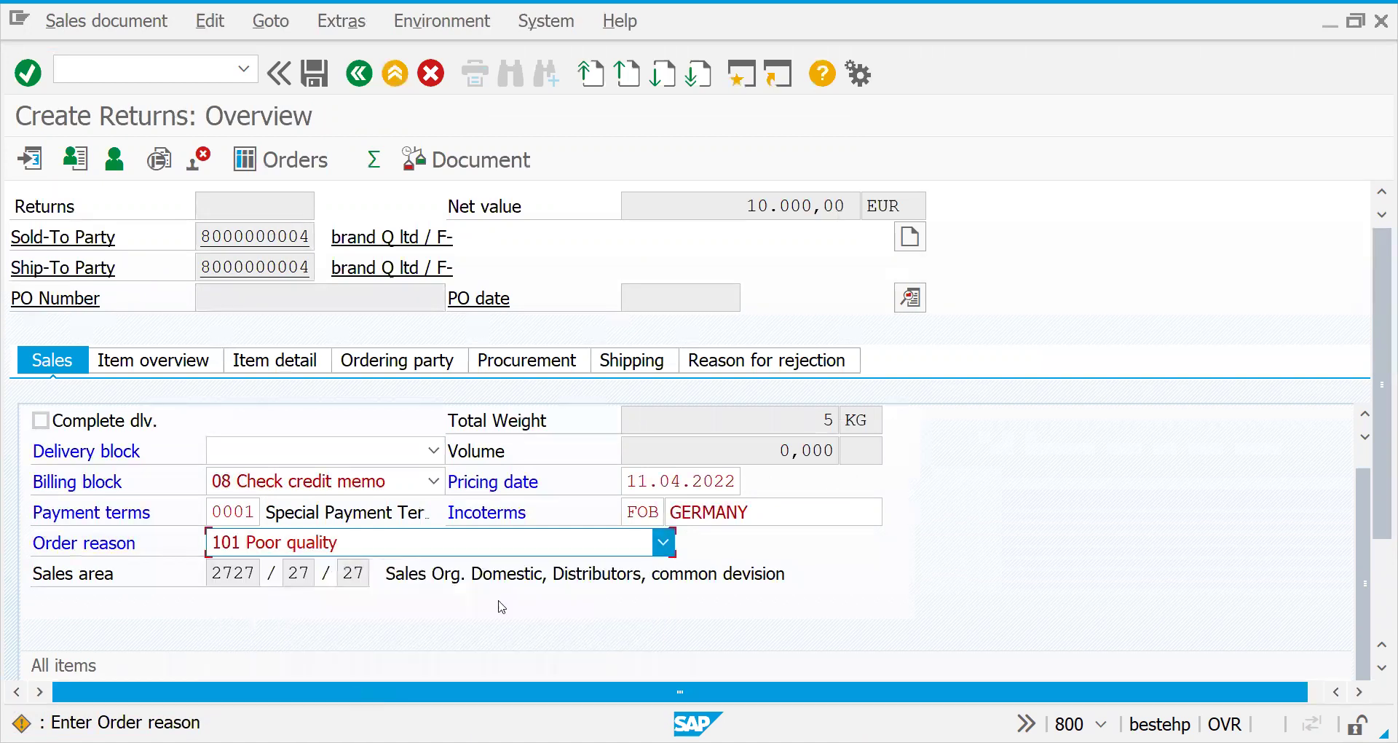
key("Return")
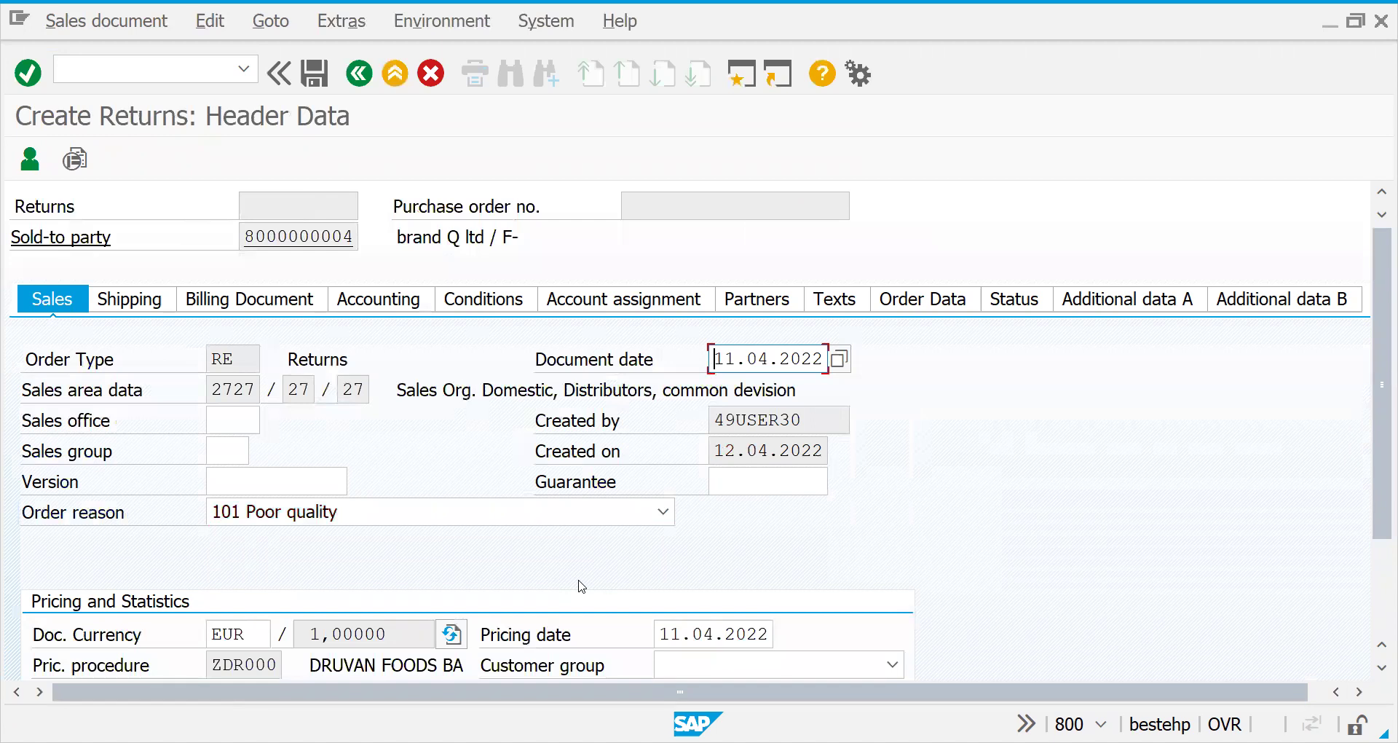
left_click(359, 73)
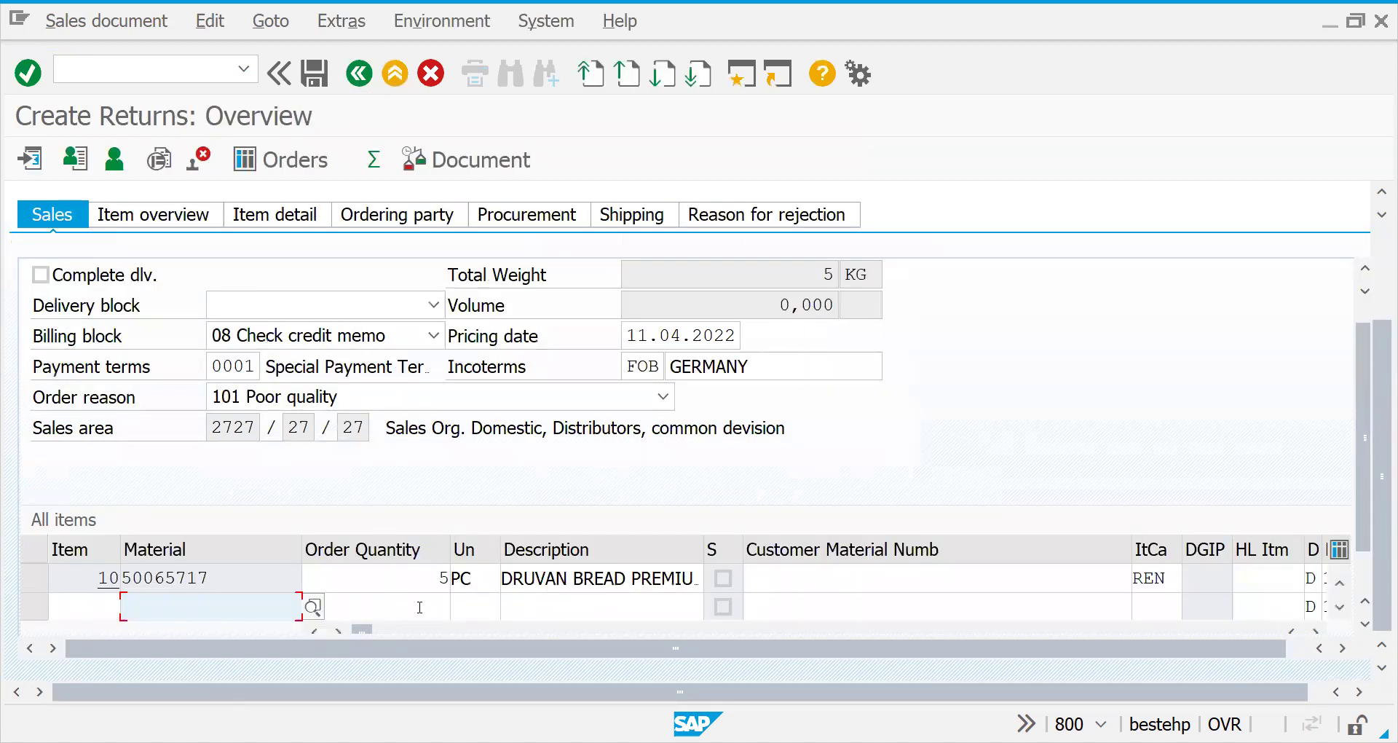
- Set the order quantity of item 10, material 50065717, to 2 PC
left_click(427, 579)
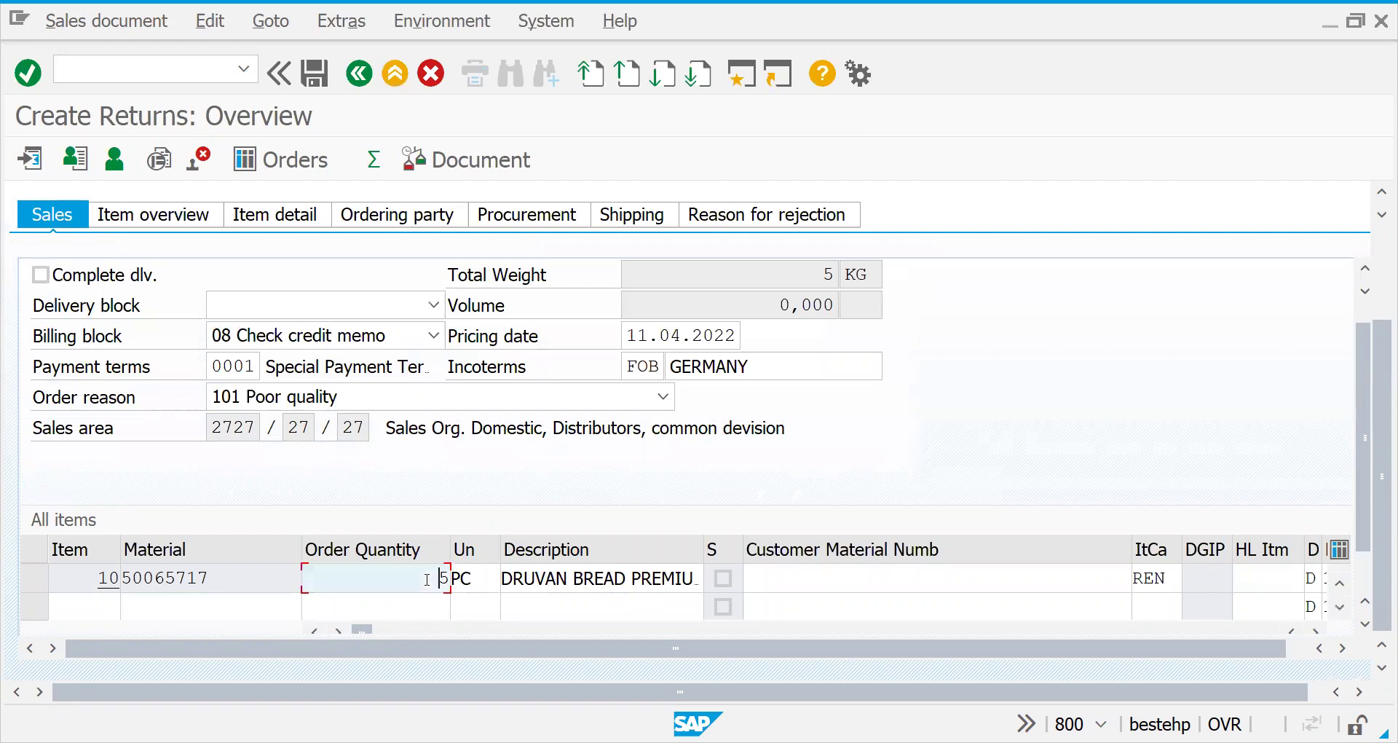
left_click_drag(430, 579, 466, 578)
mouse_move(1379, 487)
left_mouse_down()
mouse_move(1379, 356)
mouse_move(1379, 495)
left_mouse_up()
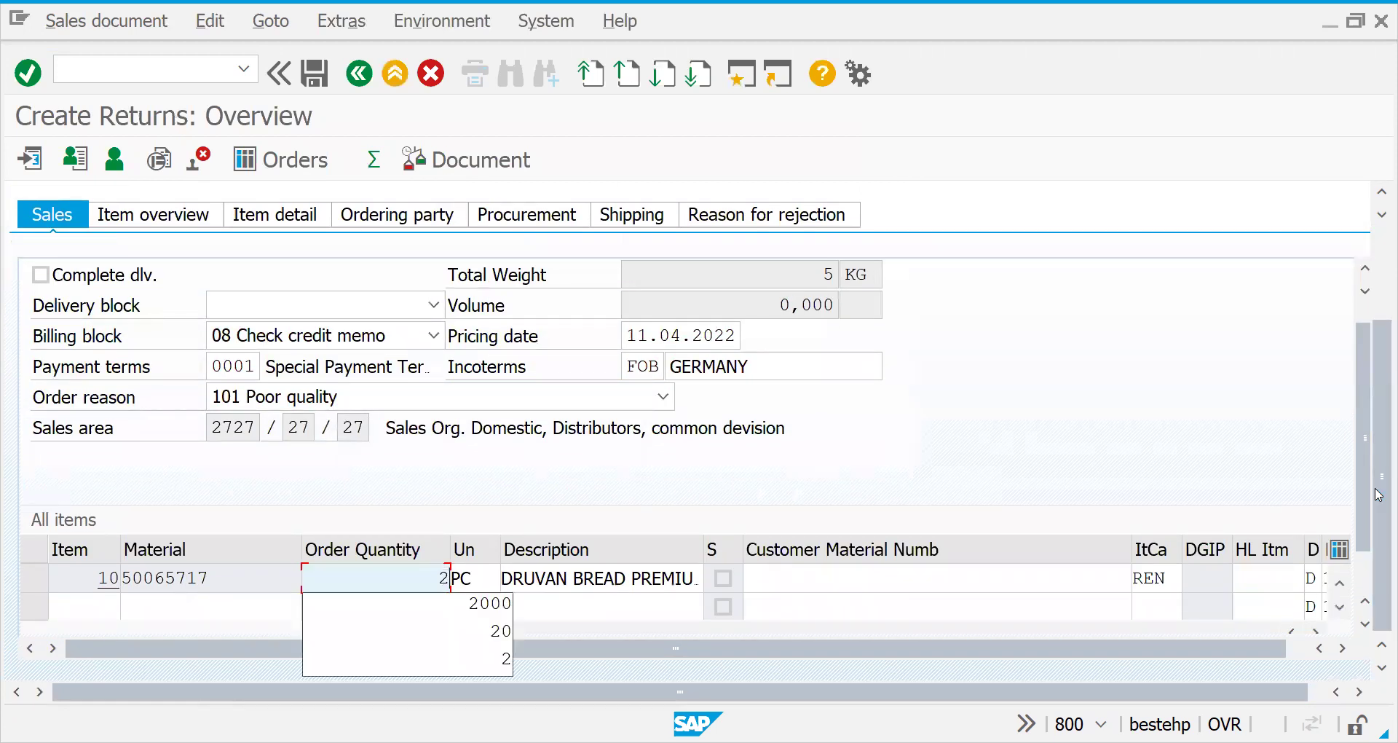
key("Return")
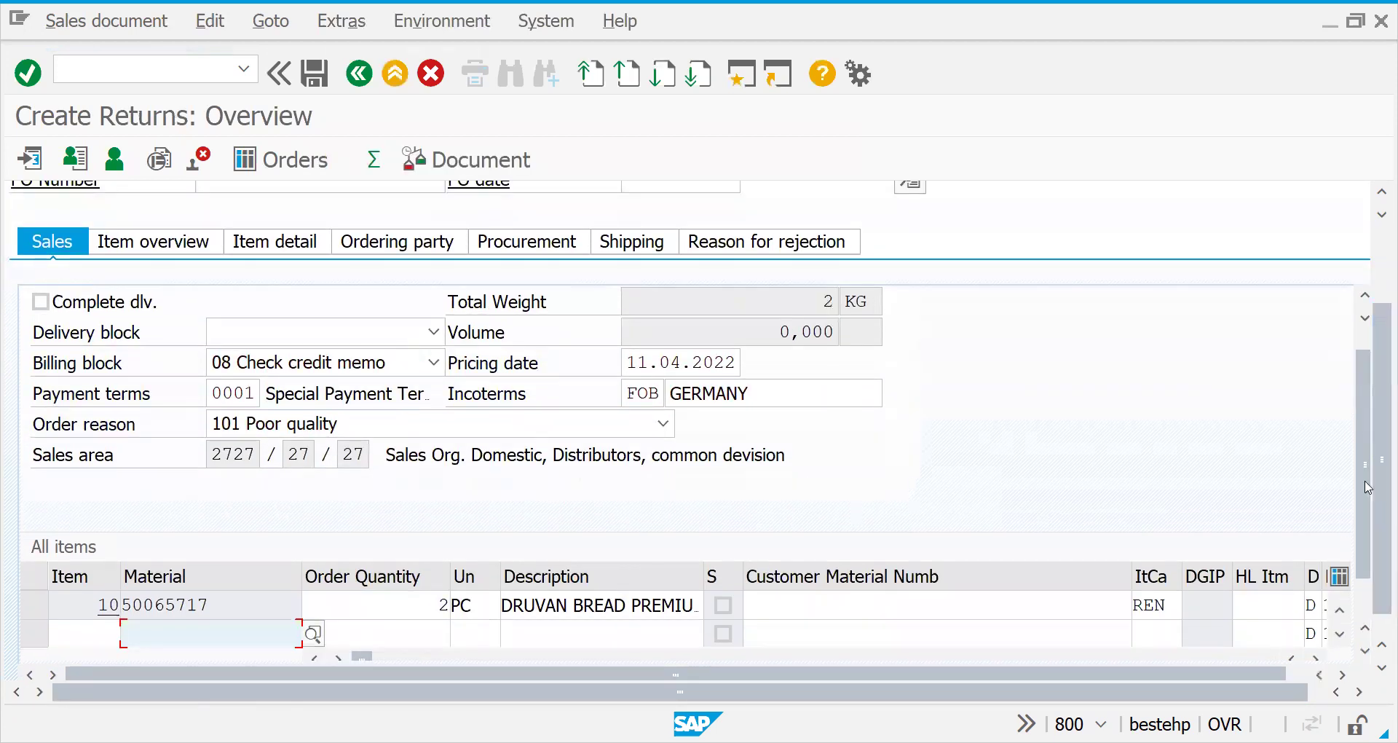
- Review the returns order's net value and item 10's quantity and pricing conditions, and return to the order overview
left_click_drag(1379, 489, 1379, 414)
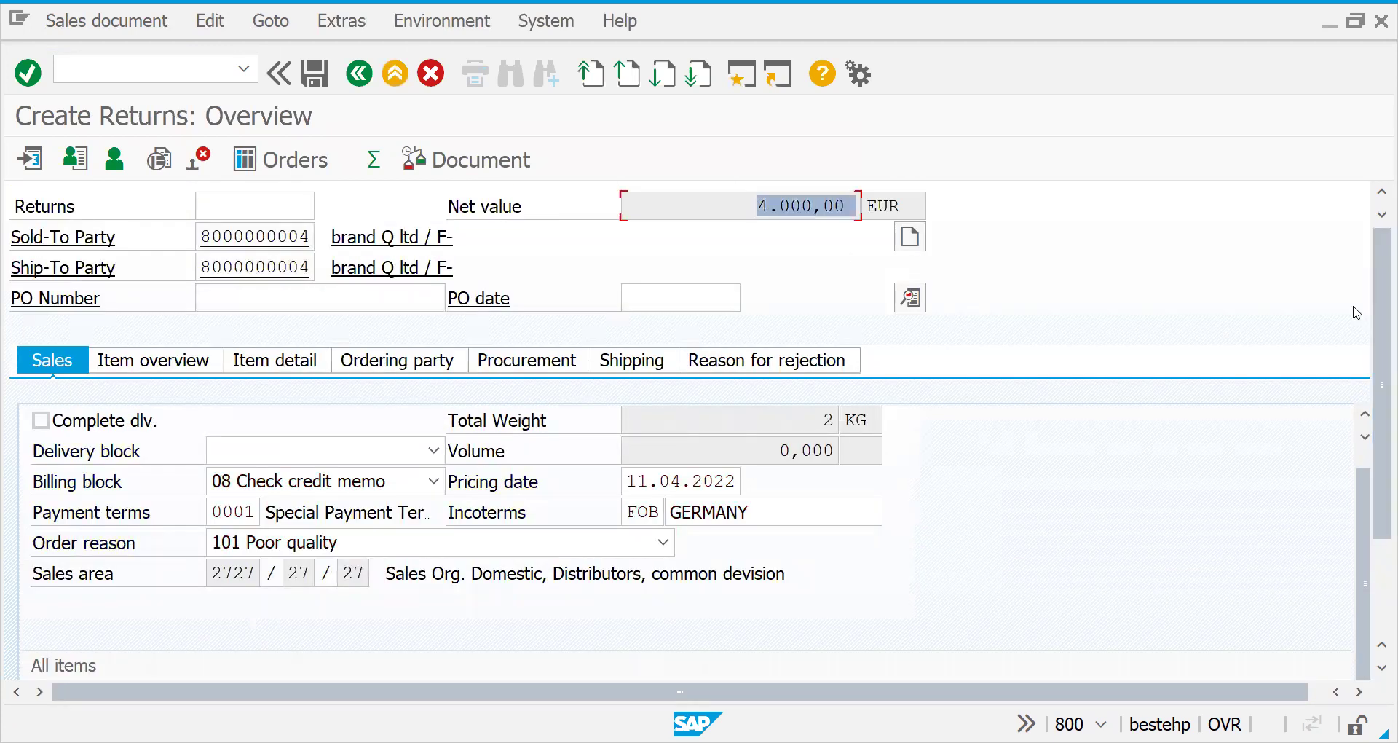
left_click_drag(1378, 441, 1378, 522)
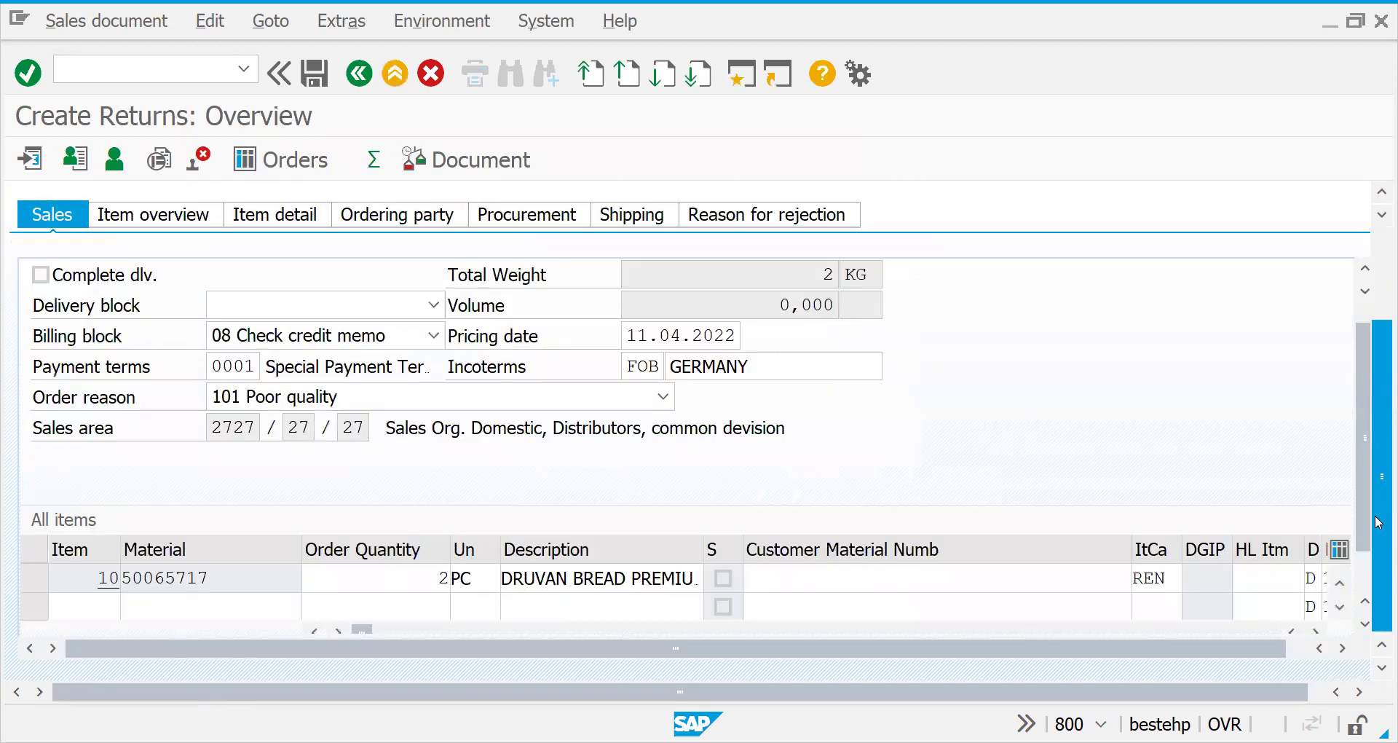
left_click(614, 579)
double_click(614, 578)
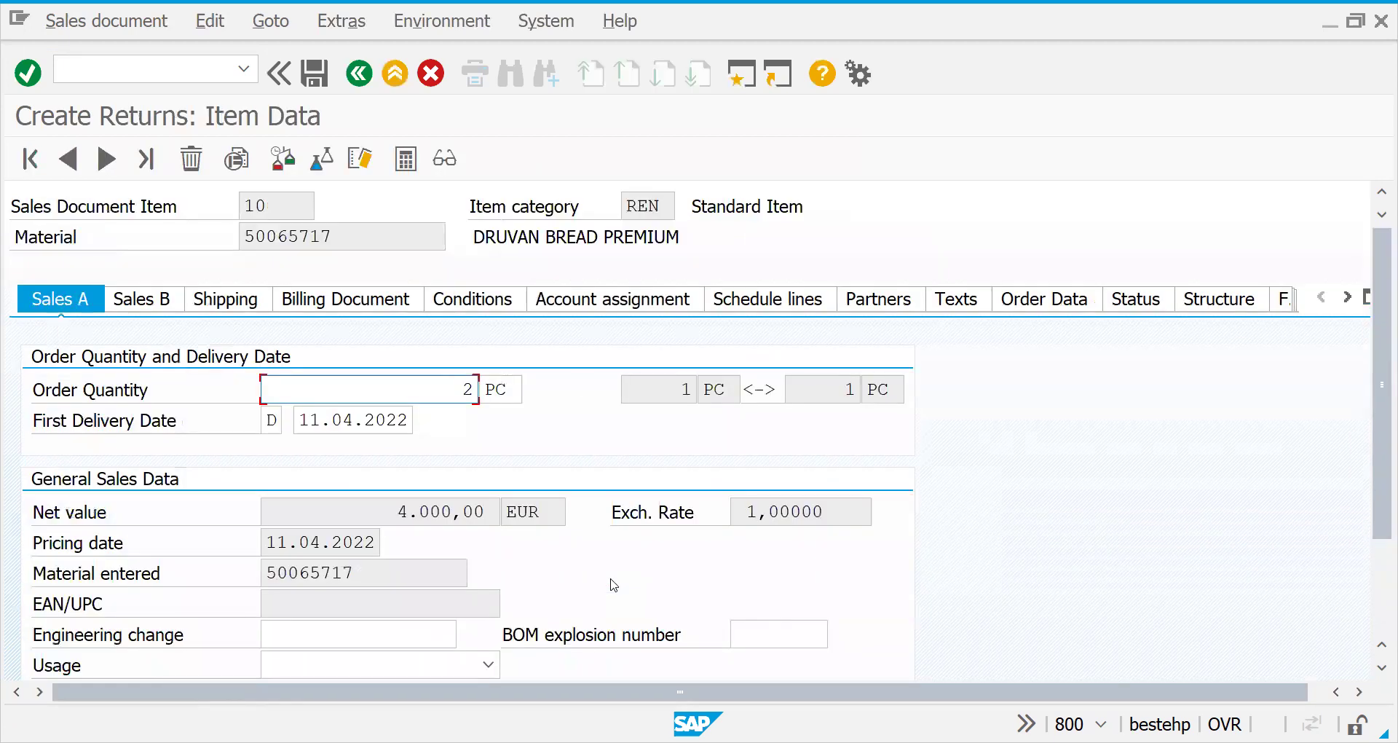
left_click(472, 297)
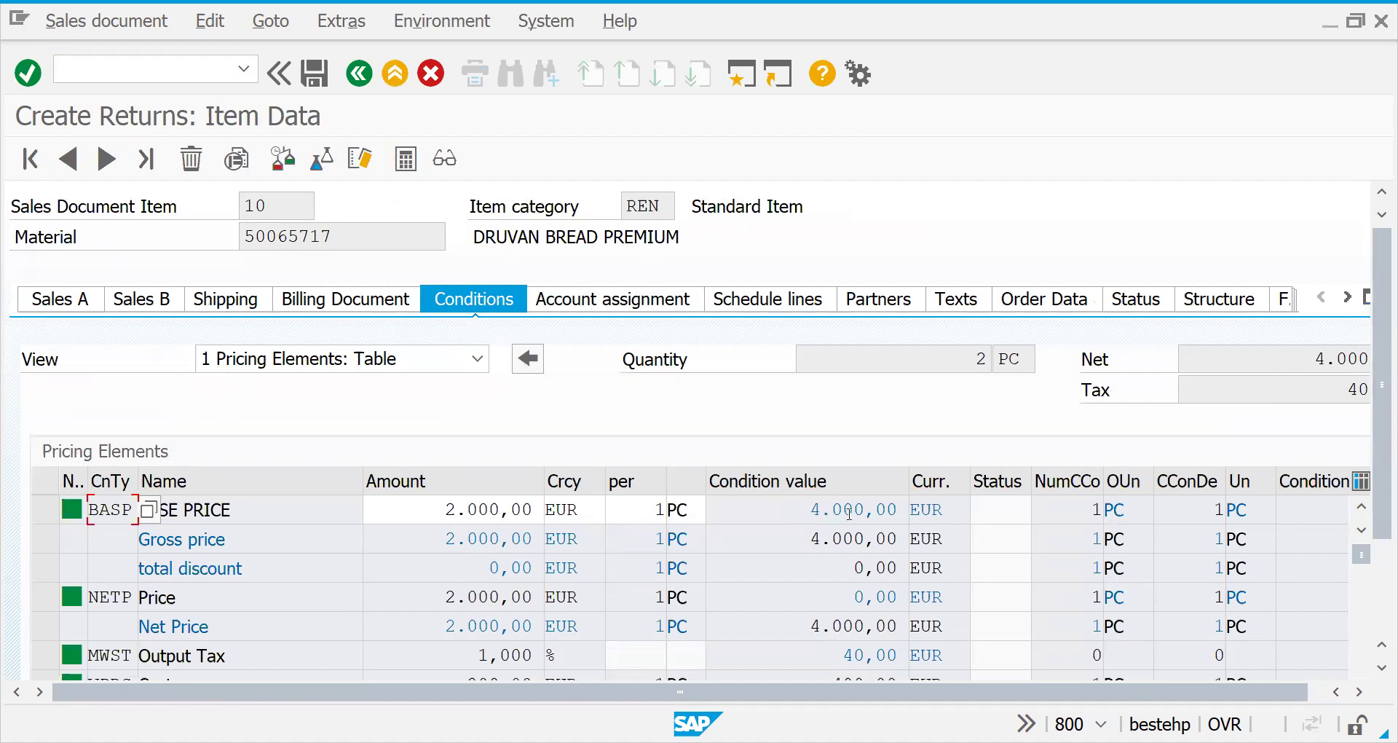
double_click(943, 368)
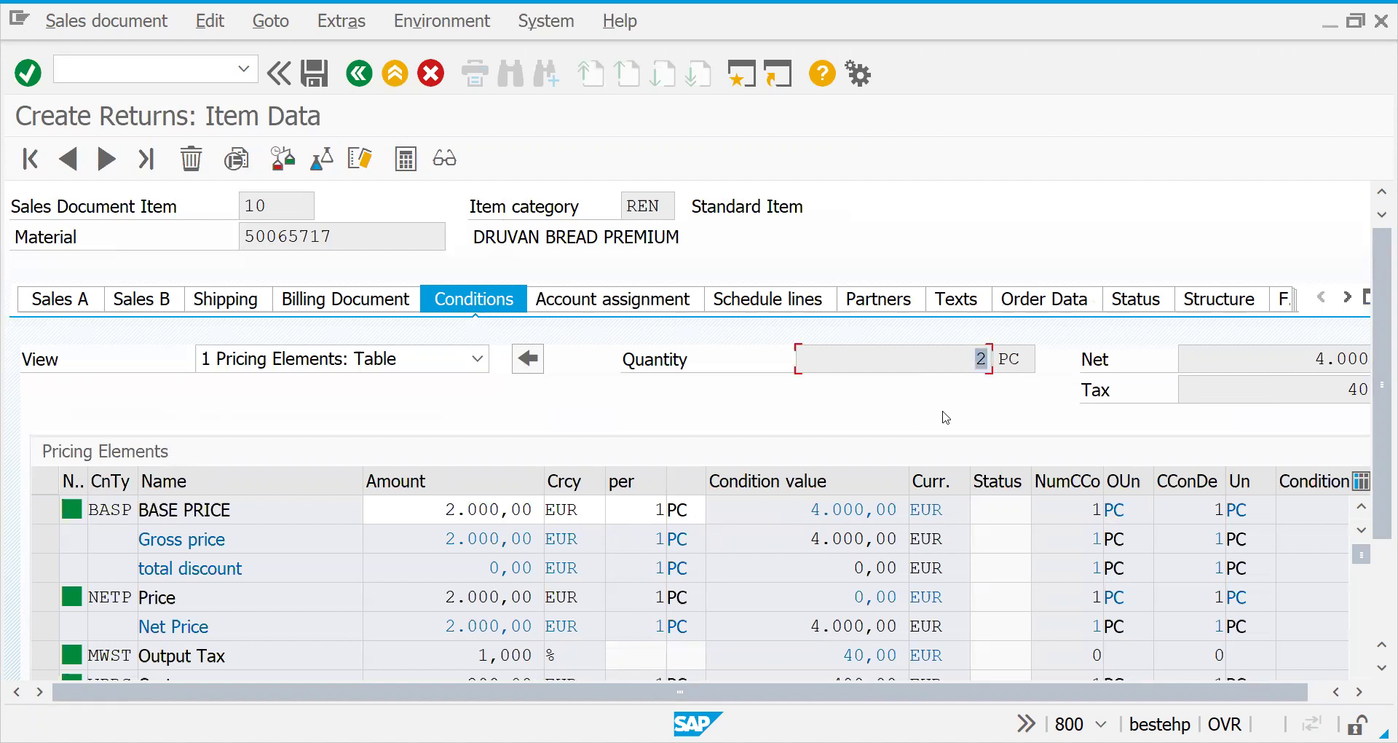
left_click_drag(750, 702, 739, 659)
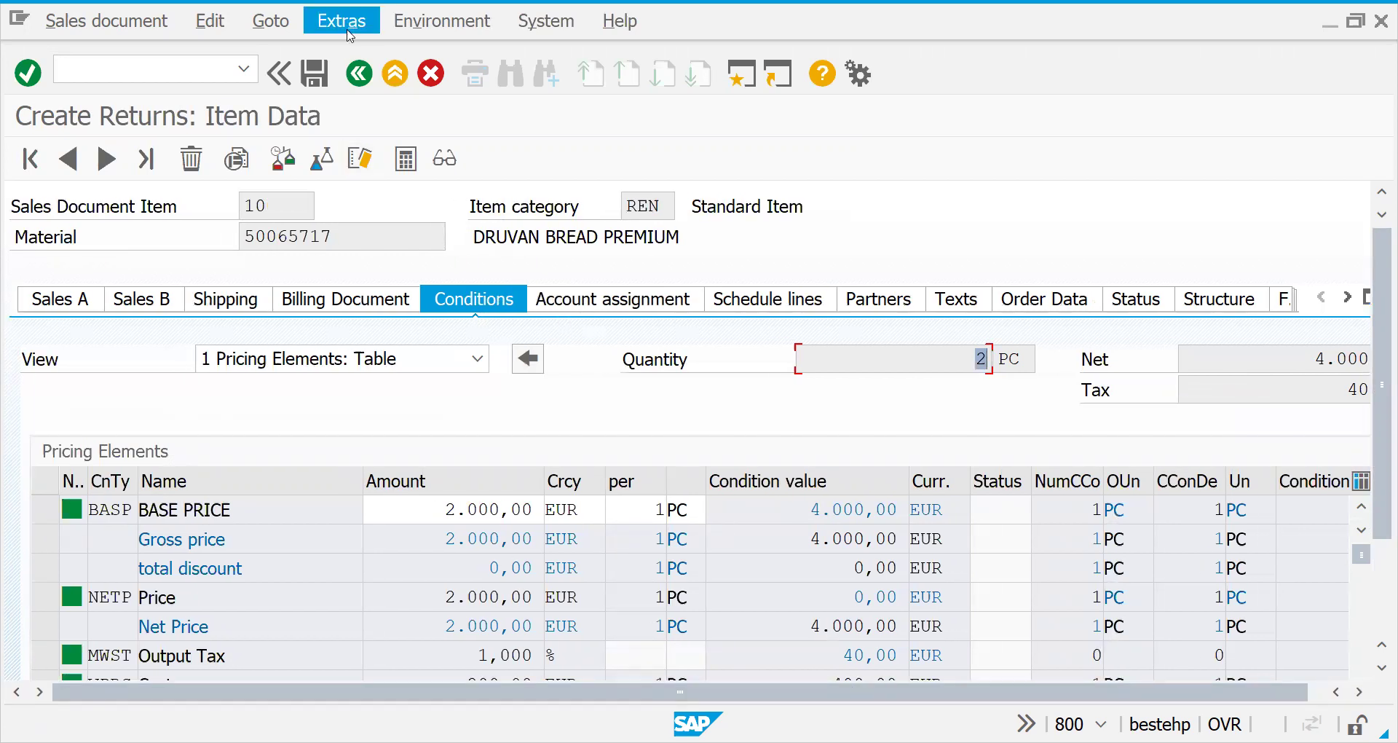
left_click(358, 86)
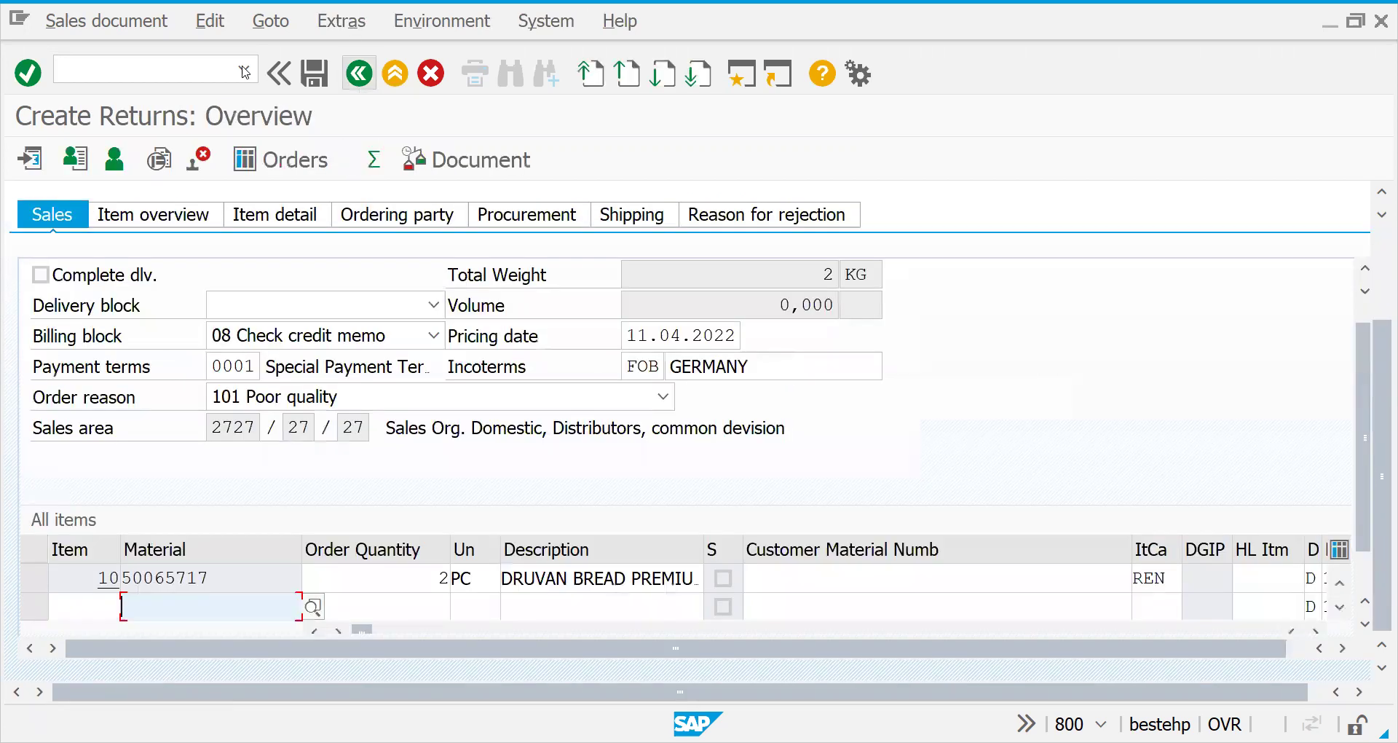
- Save the returns order by creating its returns delivery directly from the sales document
left_click(111, 23)
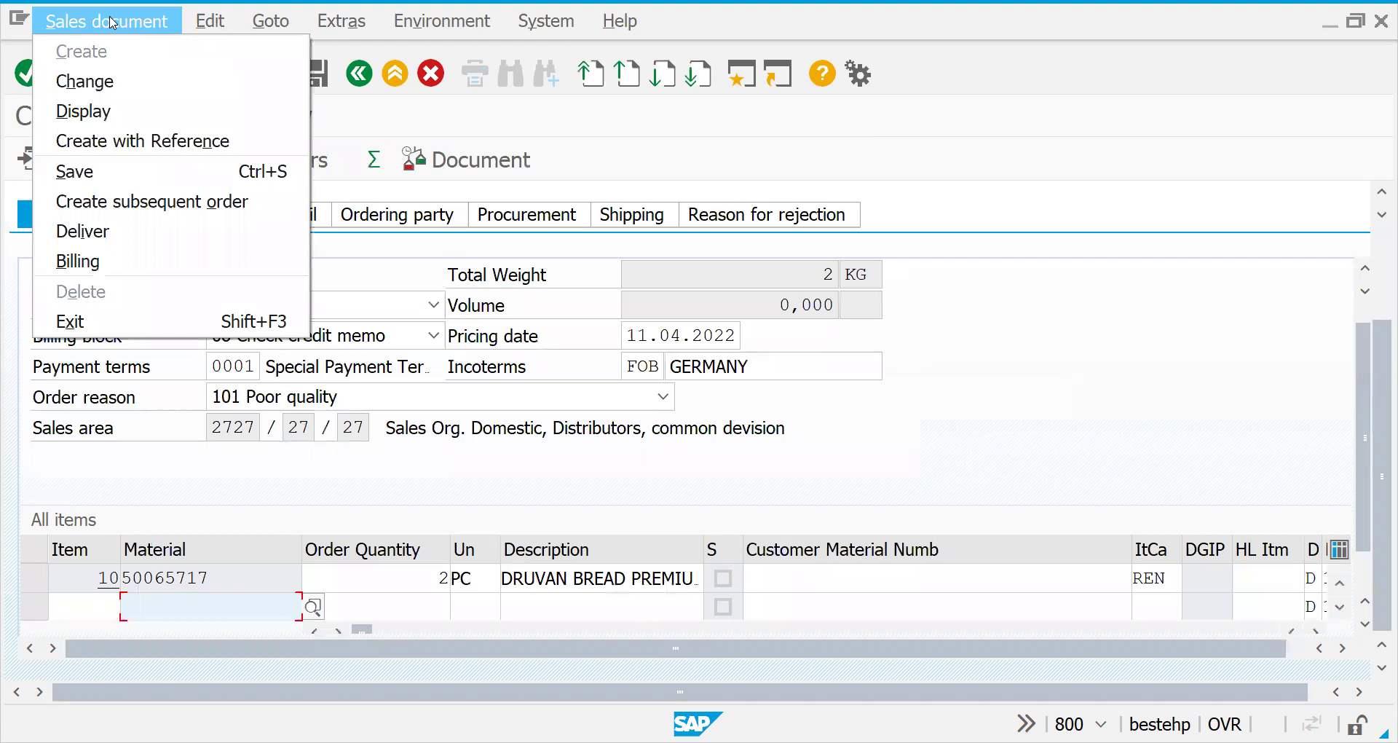
left_click(70, 231)
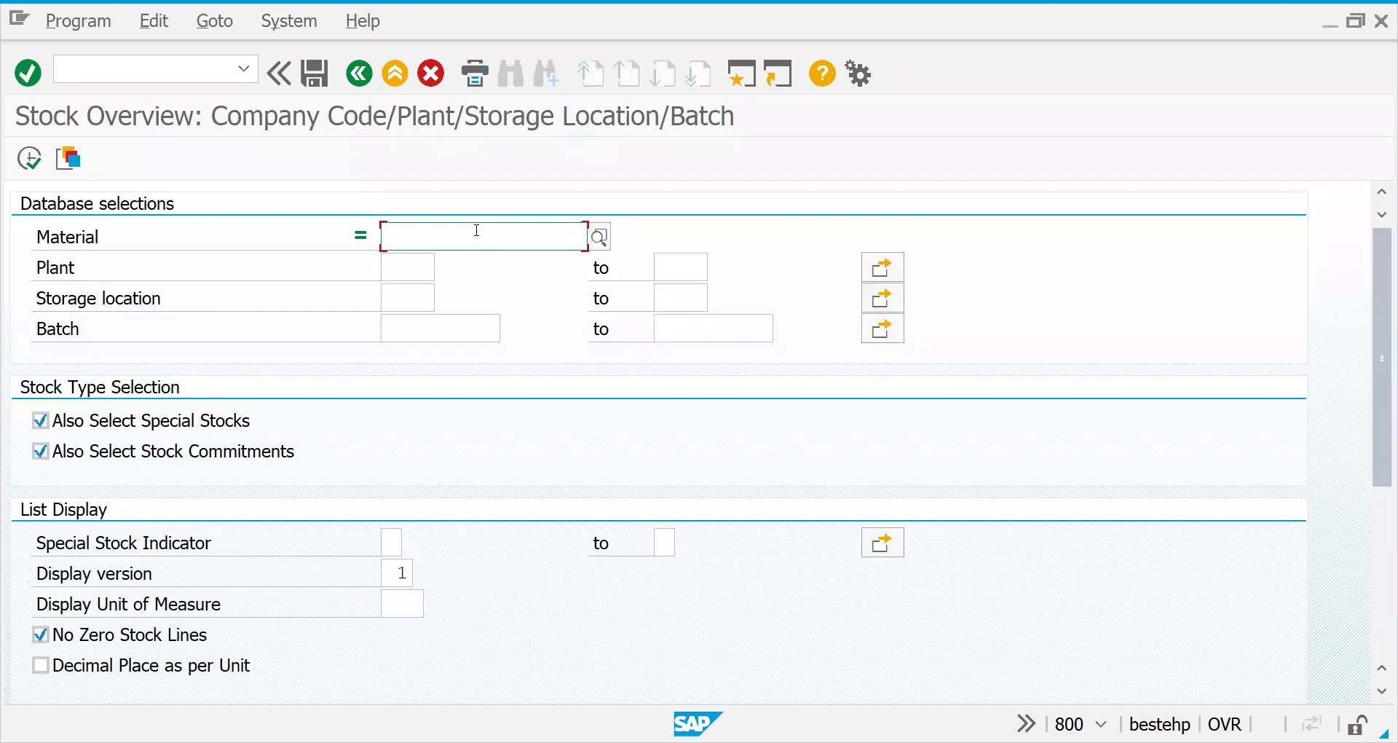
- Display the stock overview for material 50065717 in plant 2727
key("Down")
key("Return")
key("Tab")
key("Down")
key("Return")
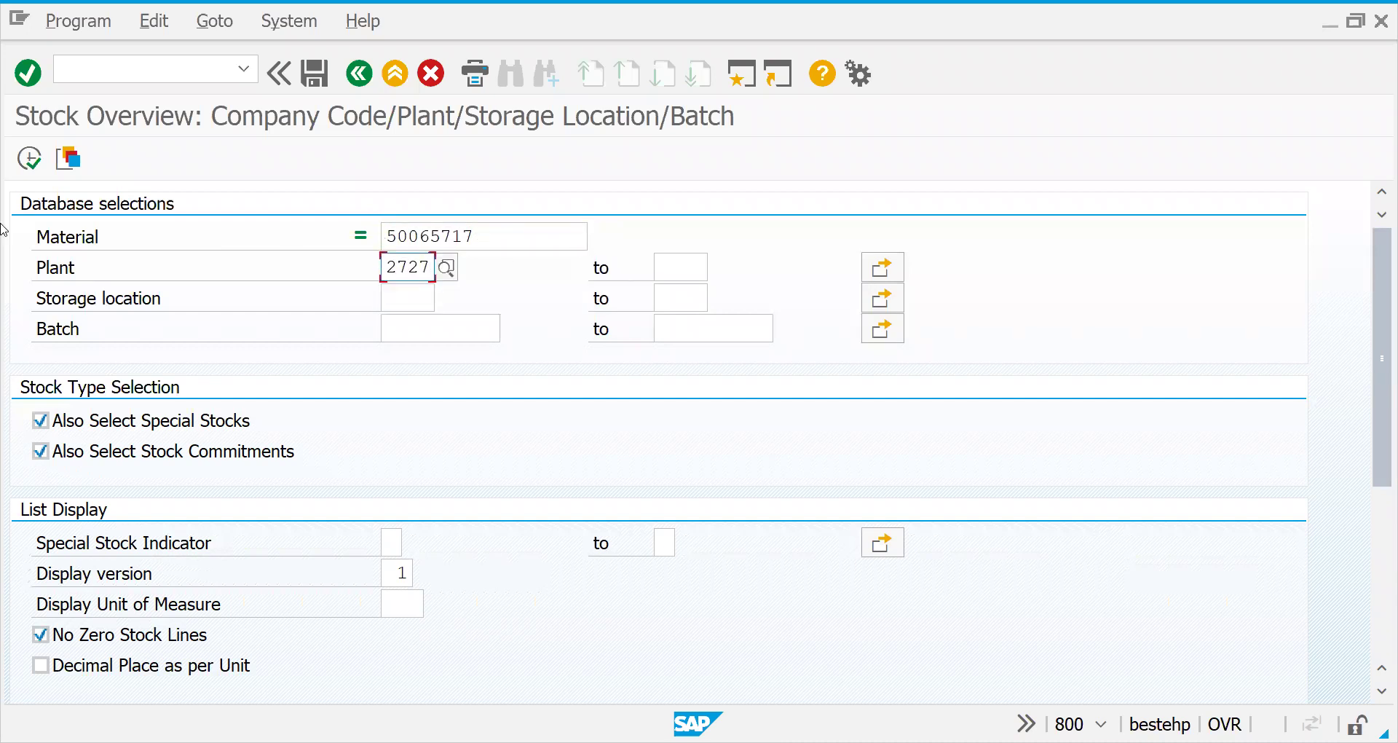
left_click(30, 158)
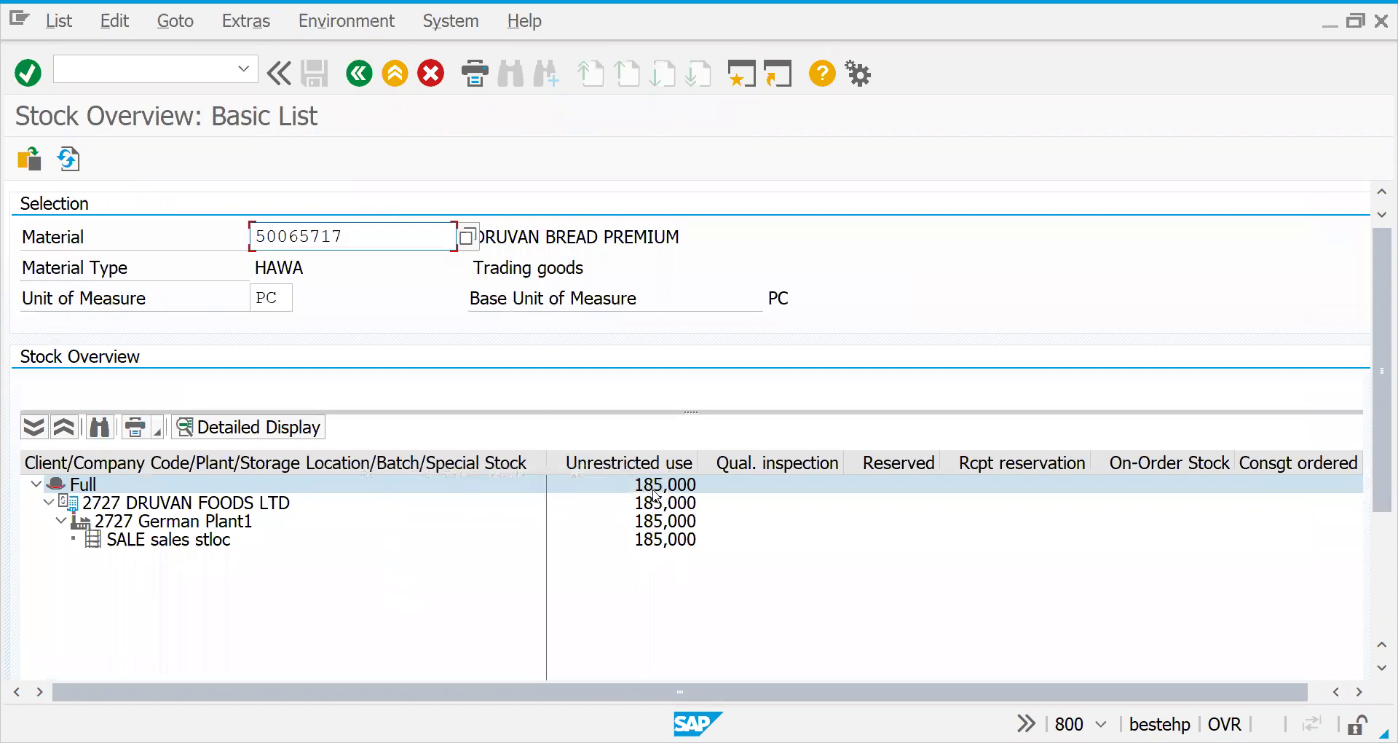
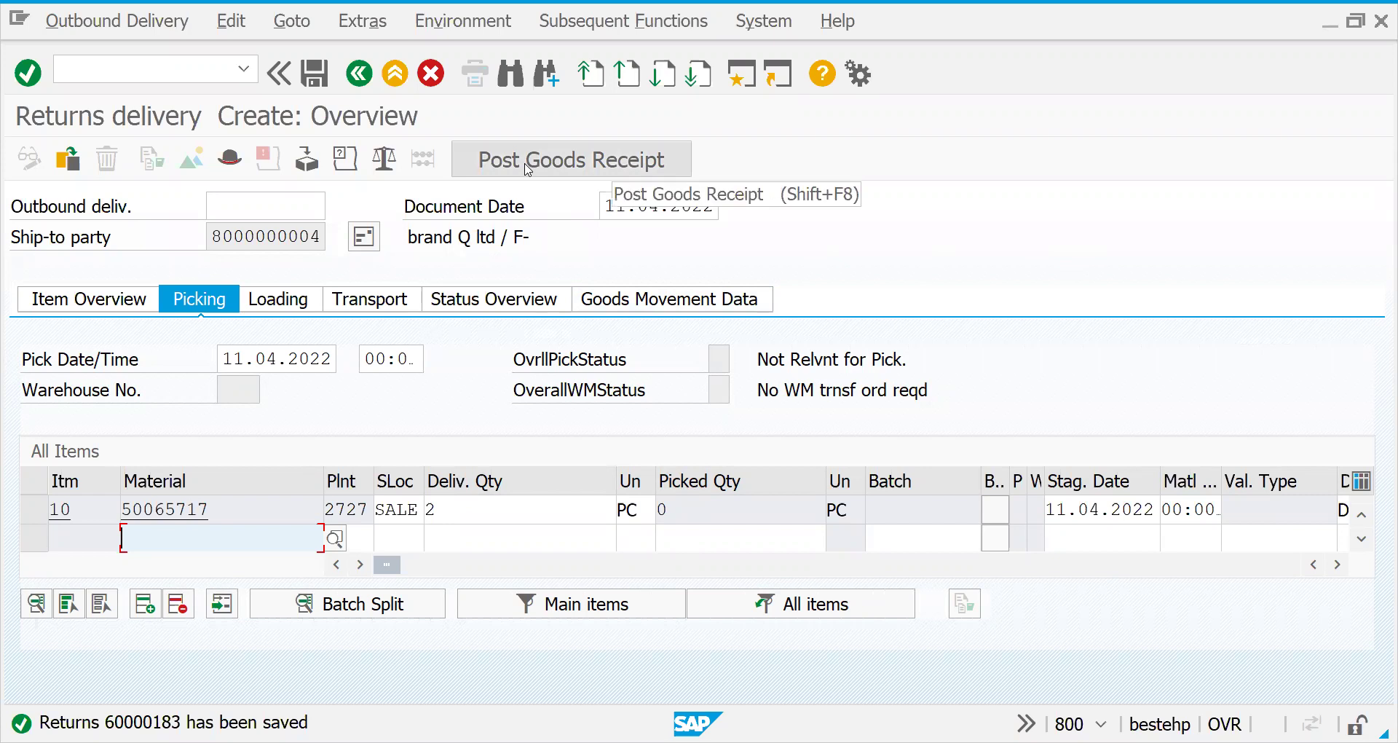
- Post the goods receipt for the returns delivery and refresh the stock overview of material 50065717
left_click(528, 160)
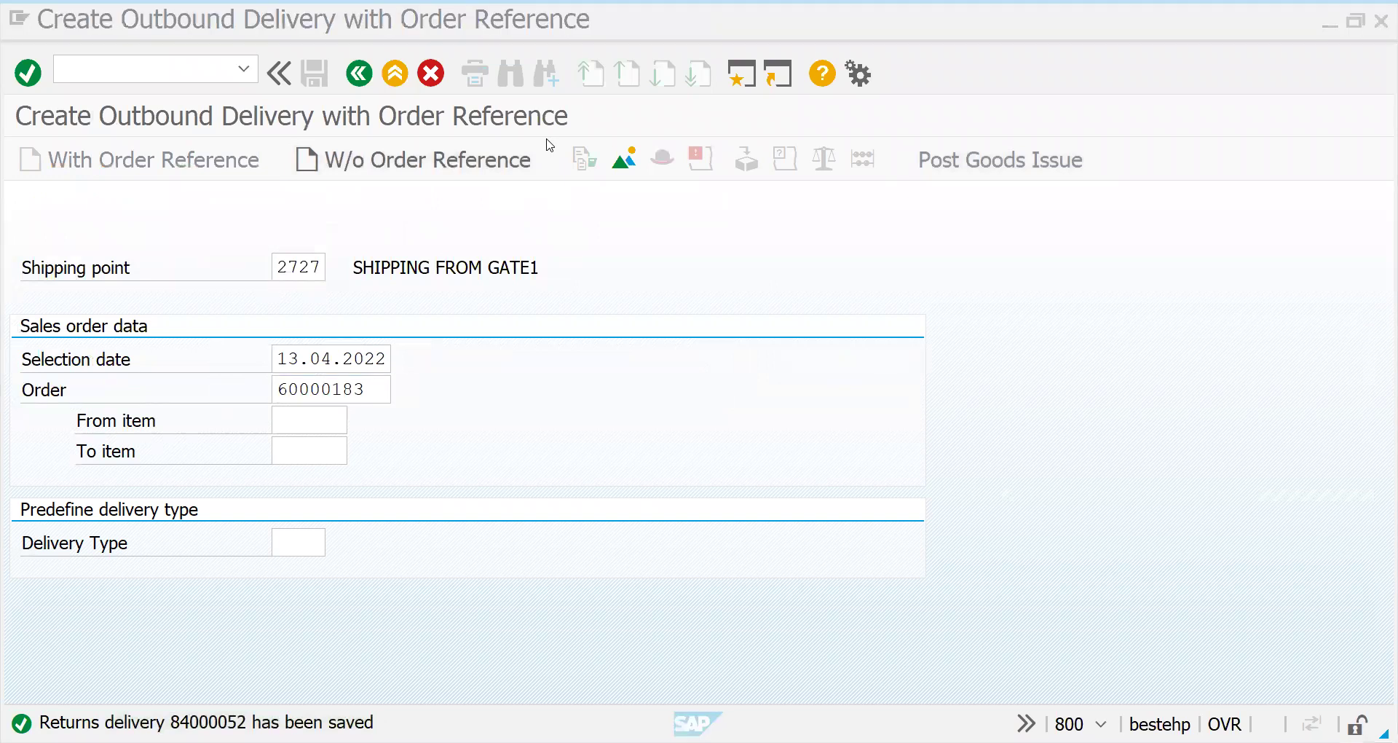
key("alt+Tab")
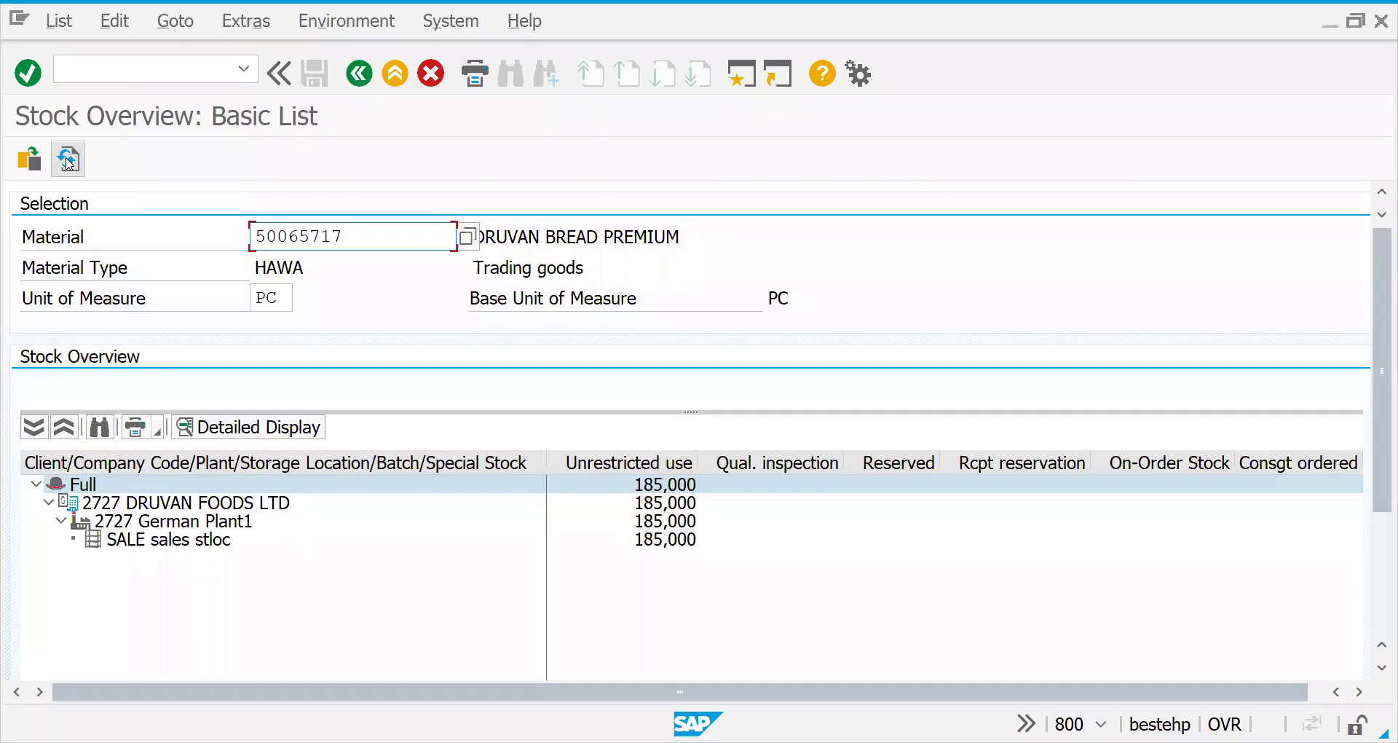
left_click(67, 160)
left_click(67, 162)
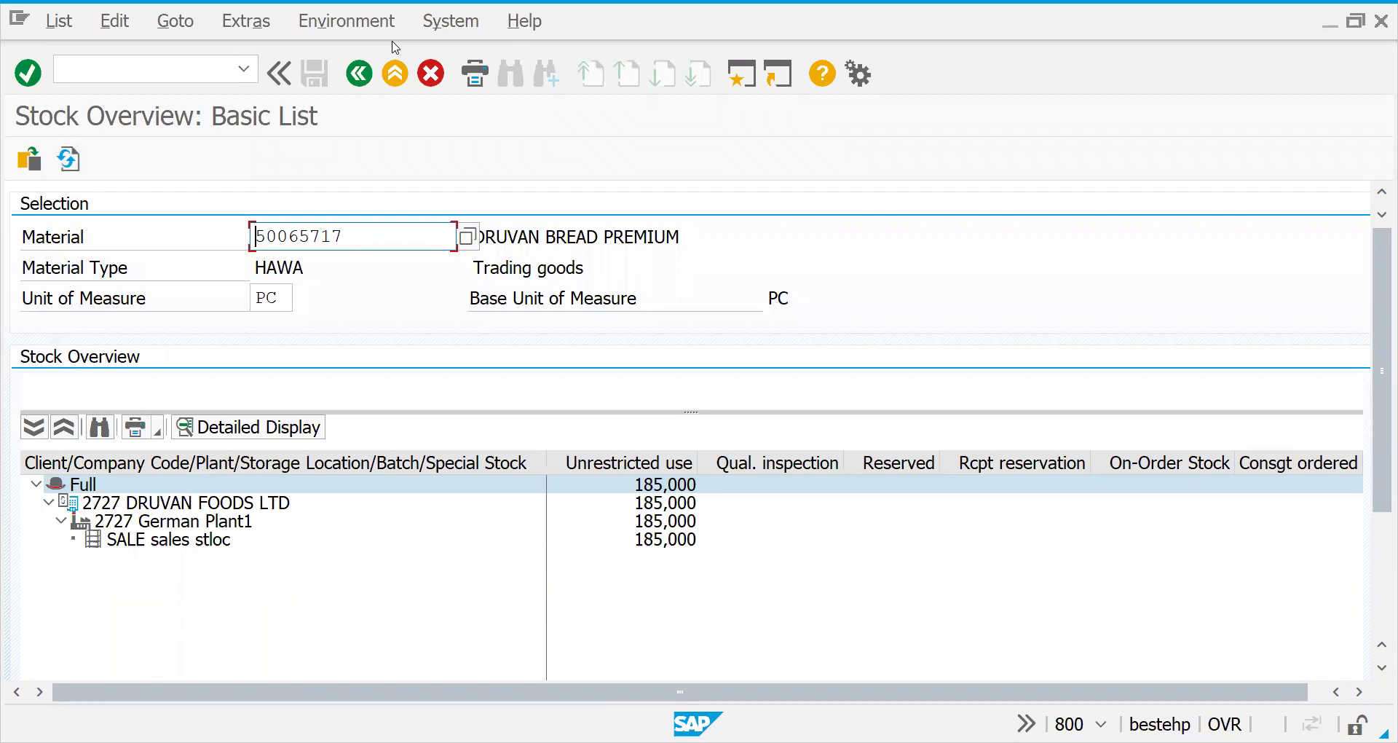
- Open the saved returns delivery with transaction VL02N, check item 10's picked quantity and review the document flow
key("alt+Tab")
left_click(90, 64)
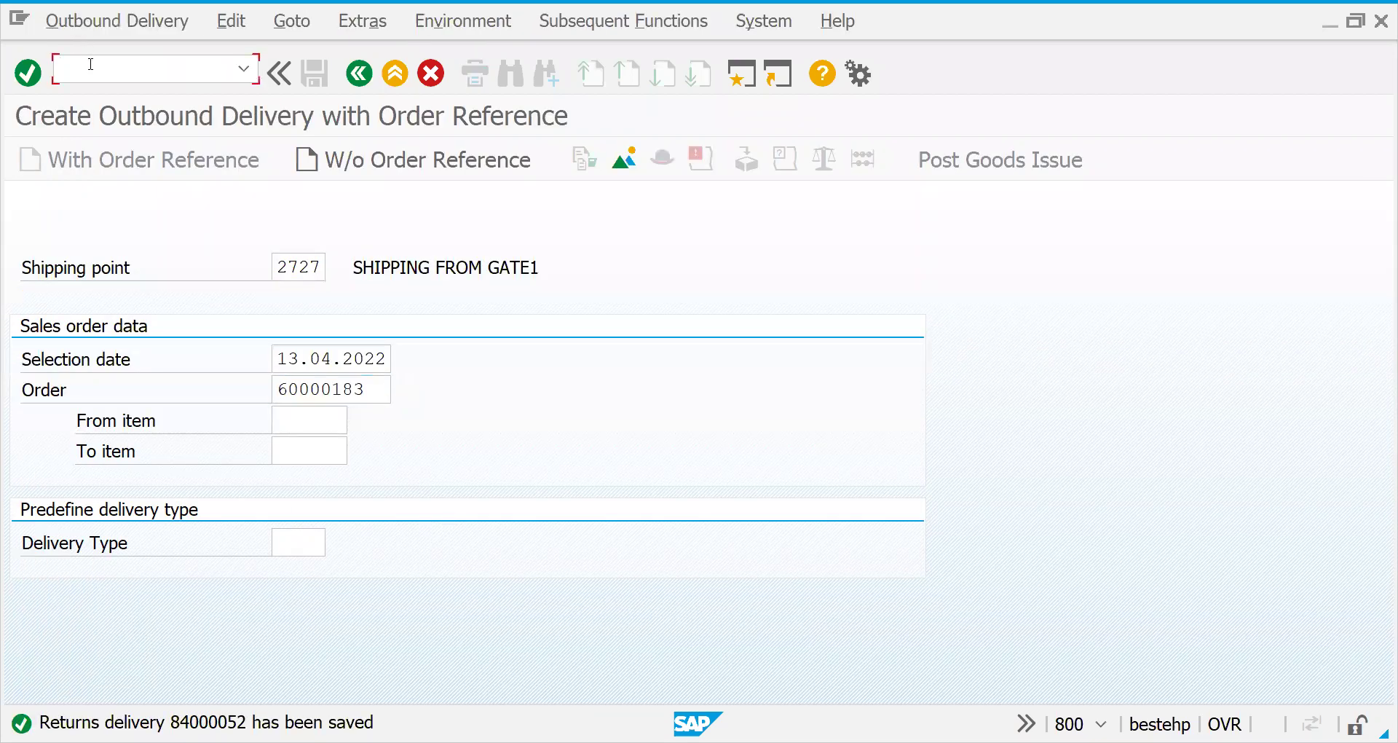
type("/NVL02N")
key("Return")
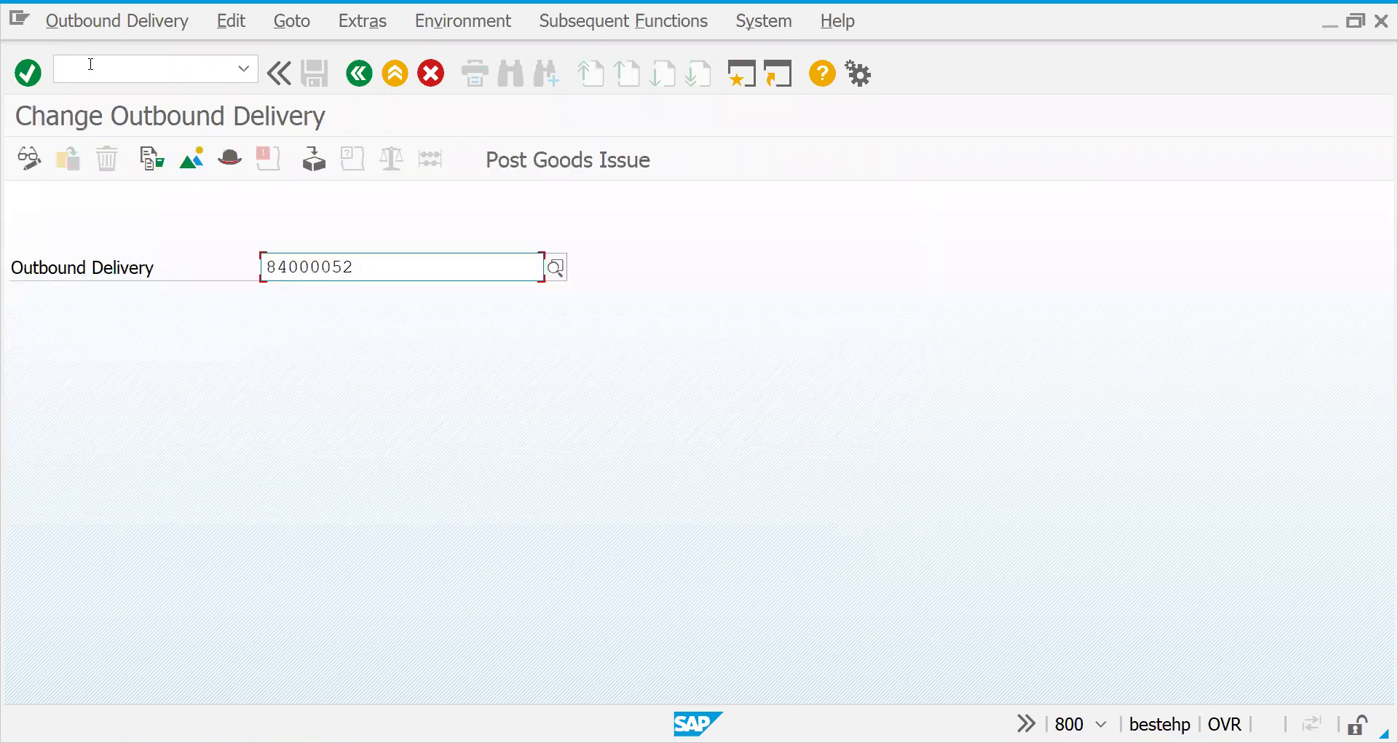
key("Return")
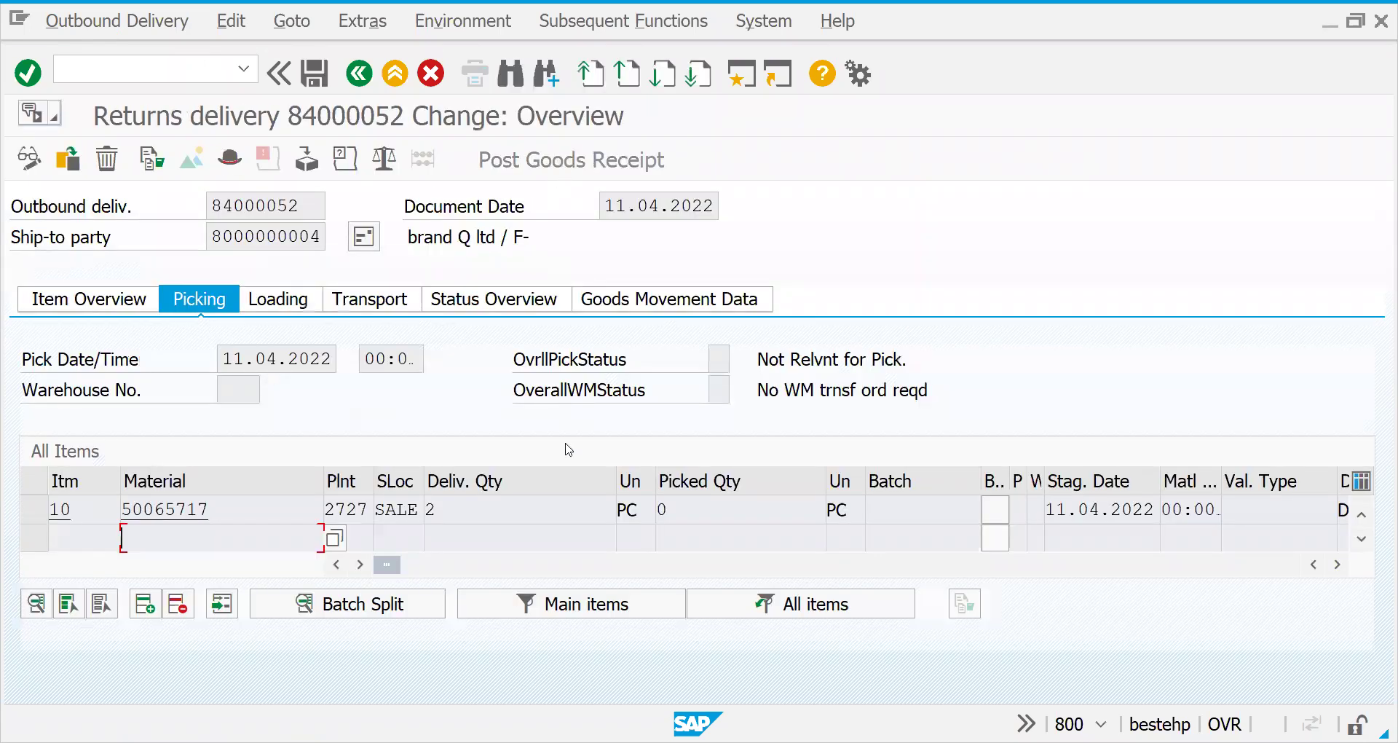
left_click(670, 512)
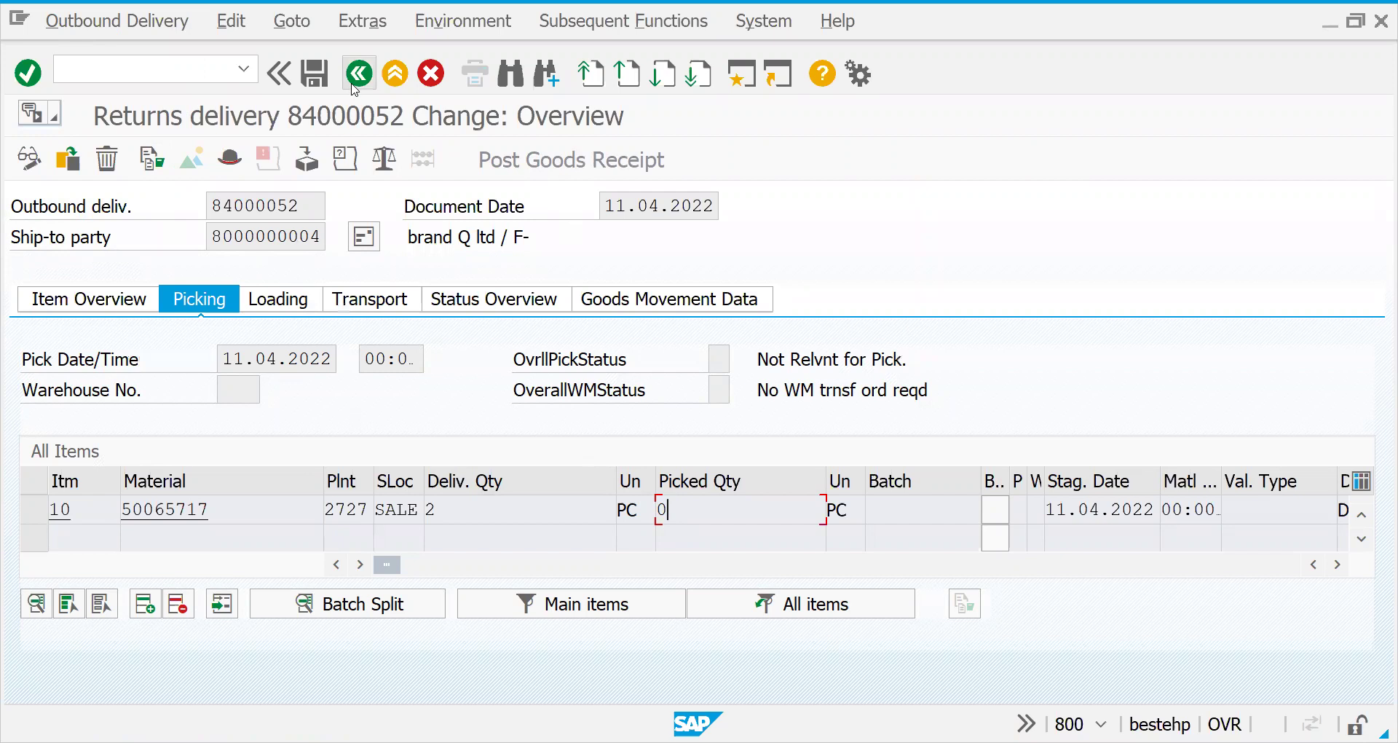
left_click(152, 158)
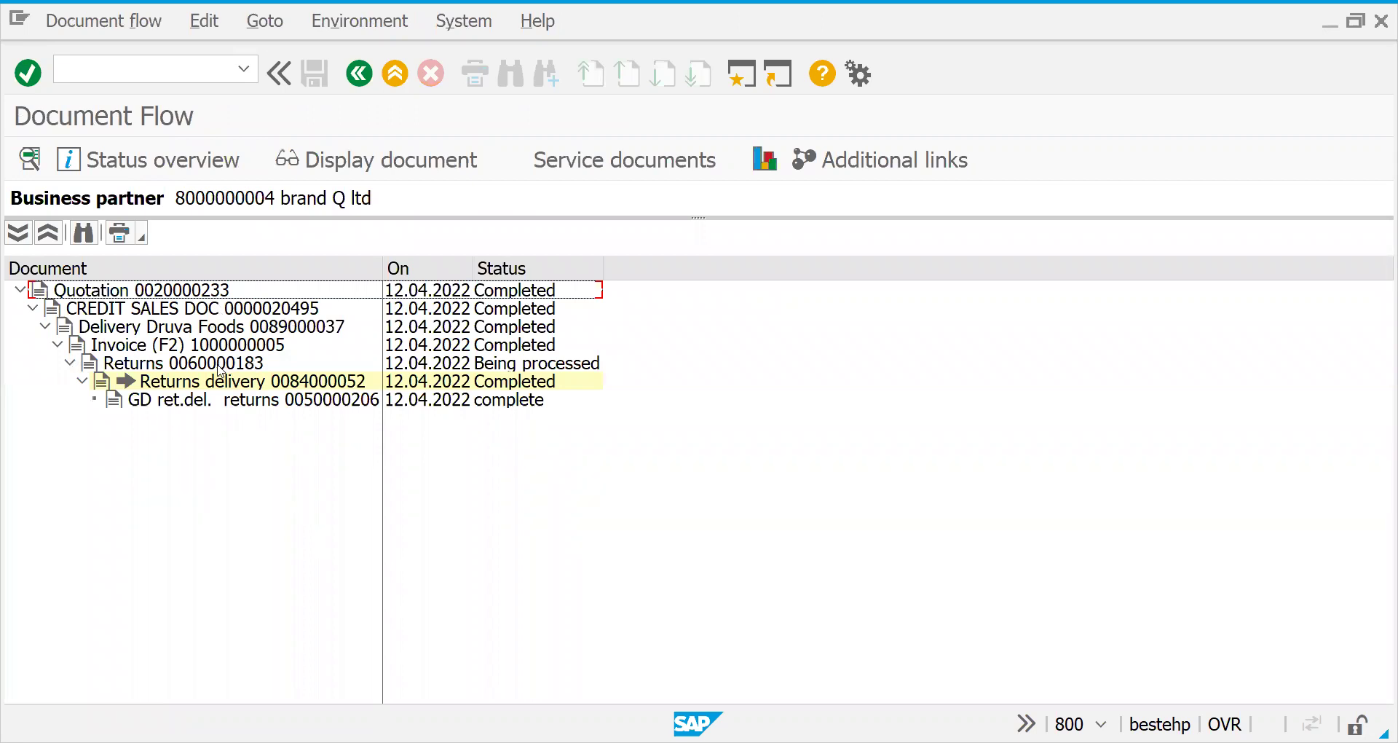
left_click(361, 86)
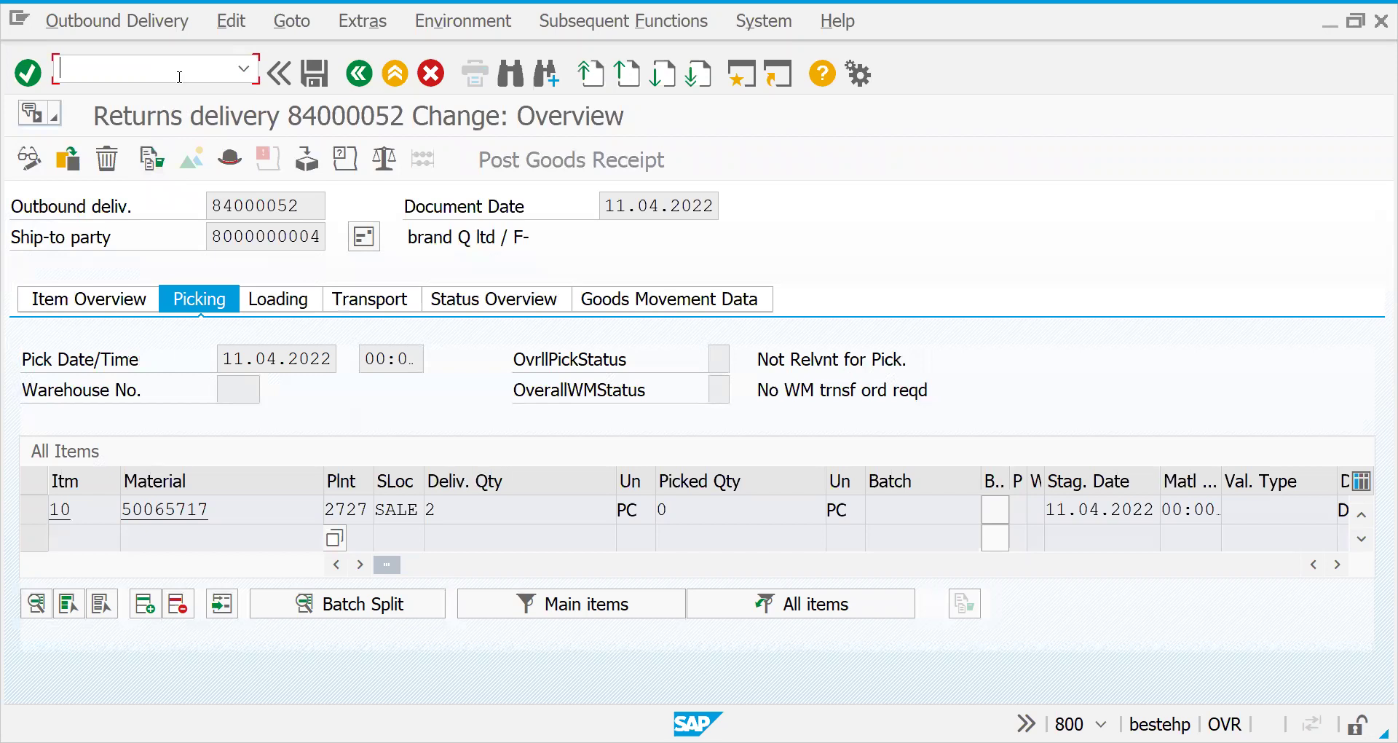
- Try to create a billing document for the returns order with transaction VF01
type("/nvf01")
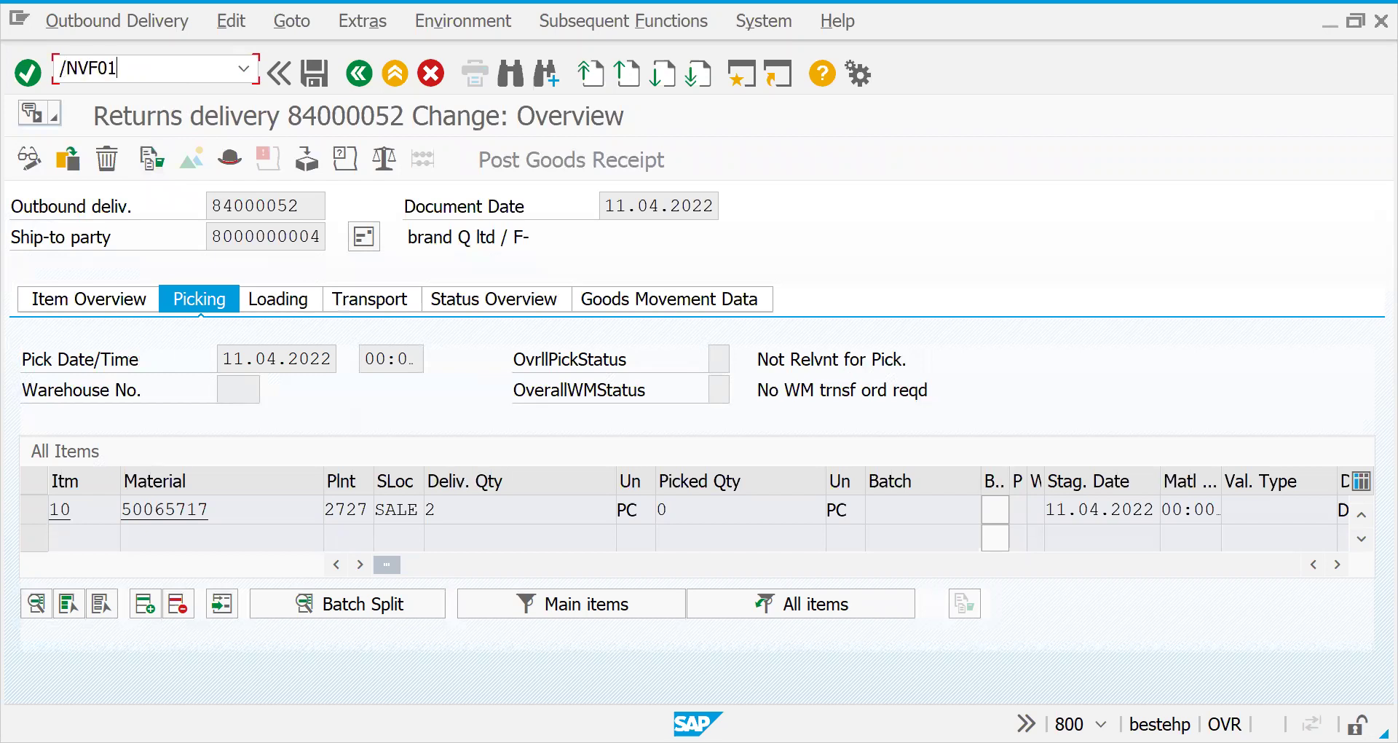
key("Return")
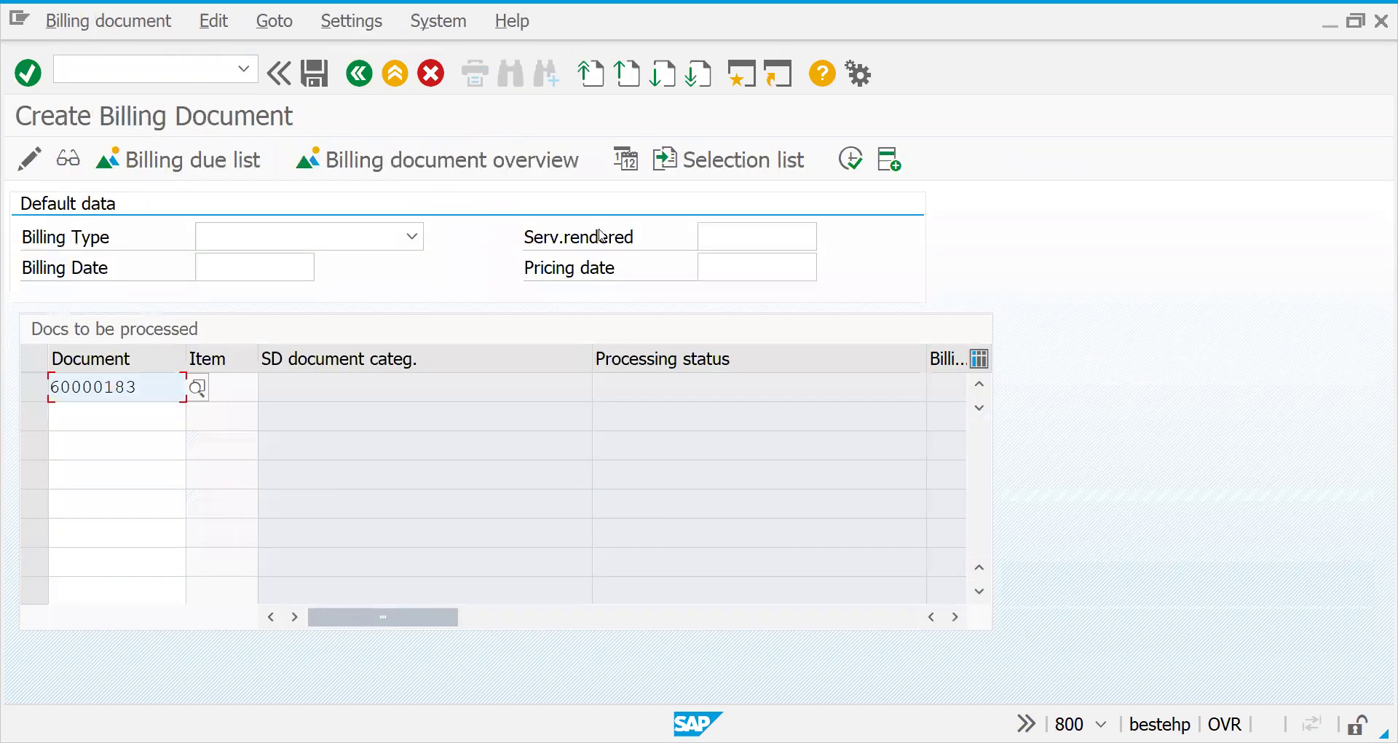
left_click(850, 159)
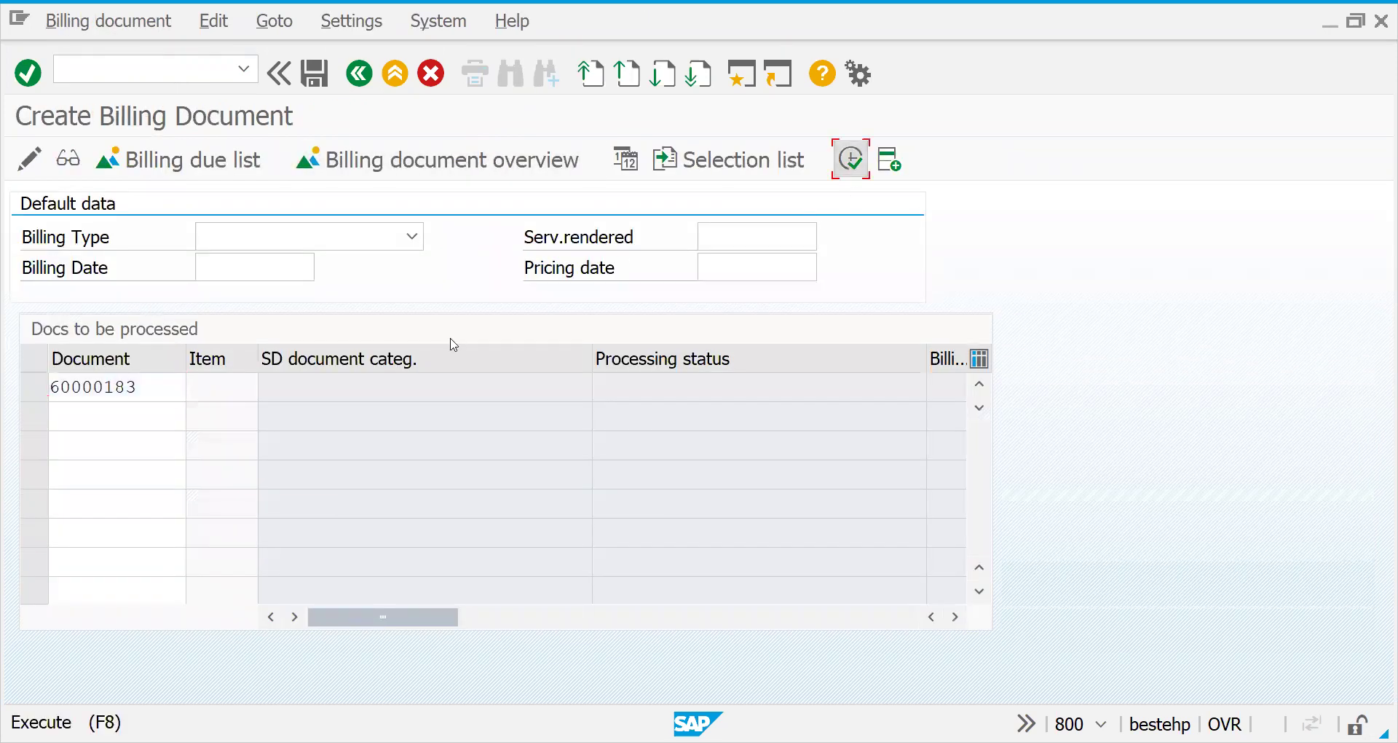
left_click(852, 172)
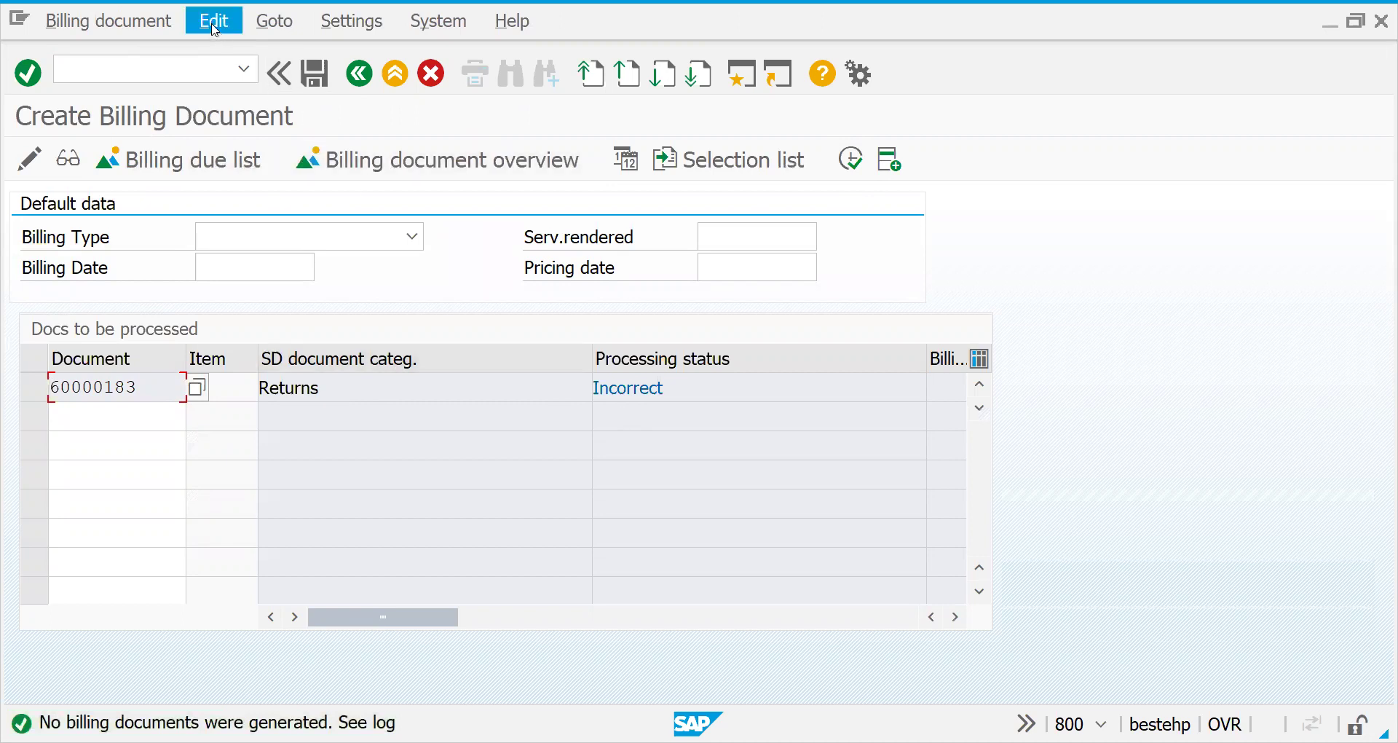
- Open the billing error log and expand the returns order's message down to its technical data details
left_click(215, 29)
left_click(216, 113)
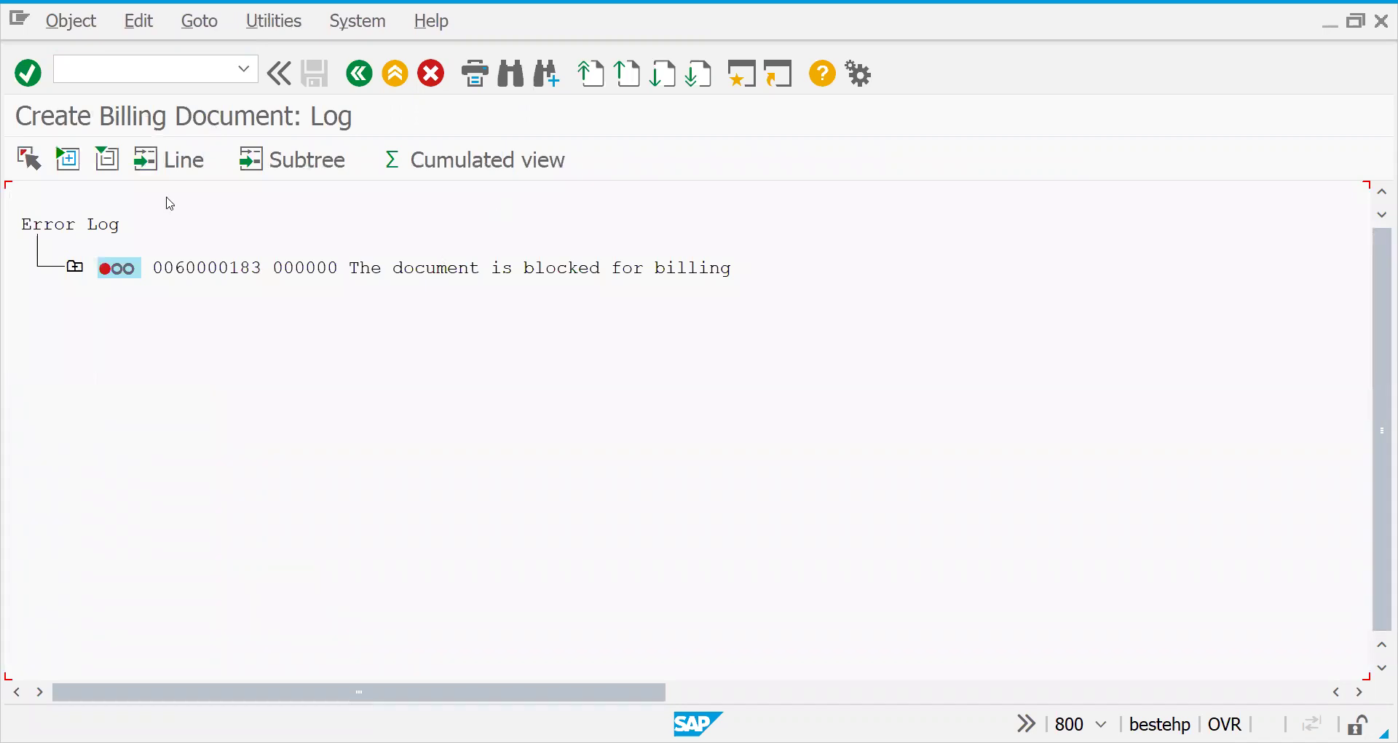
left_click(77, 270)
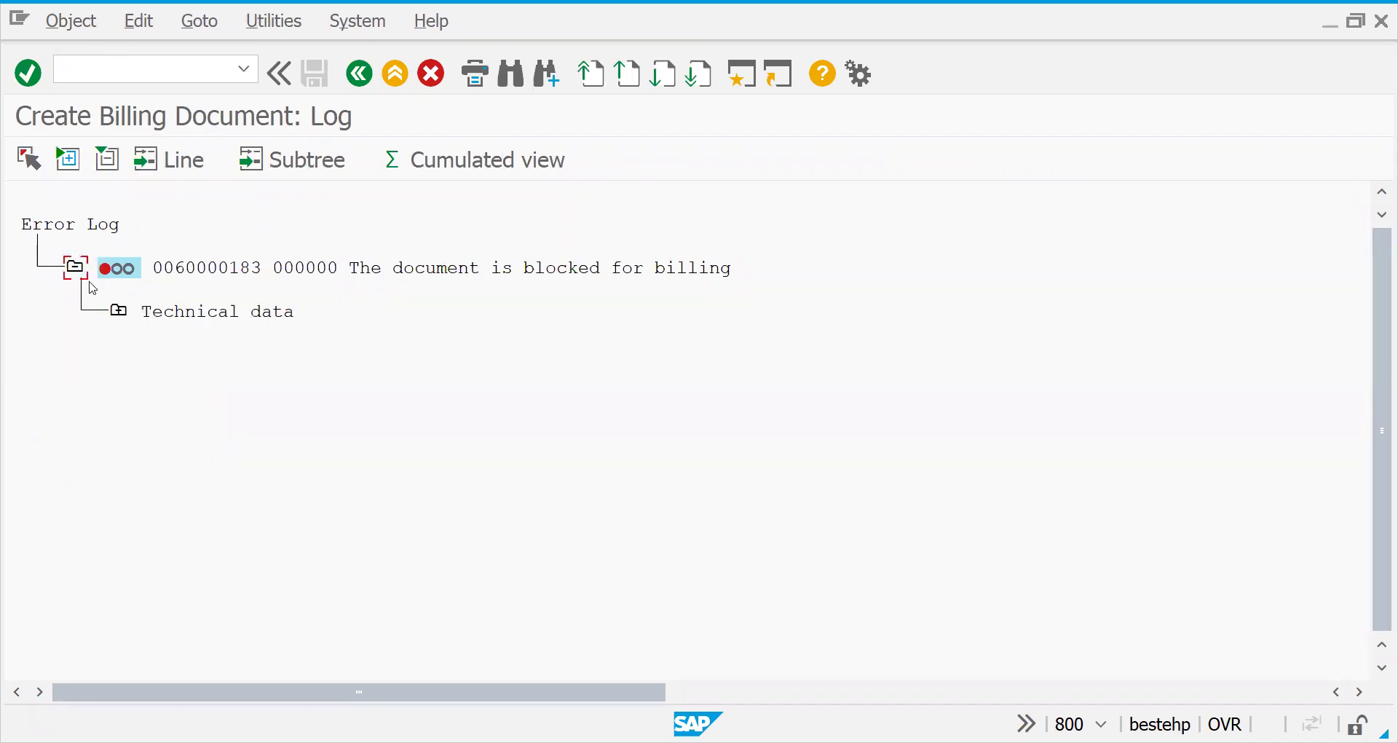
left_click(120, 315)
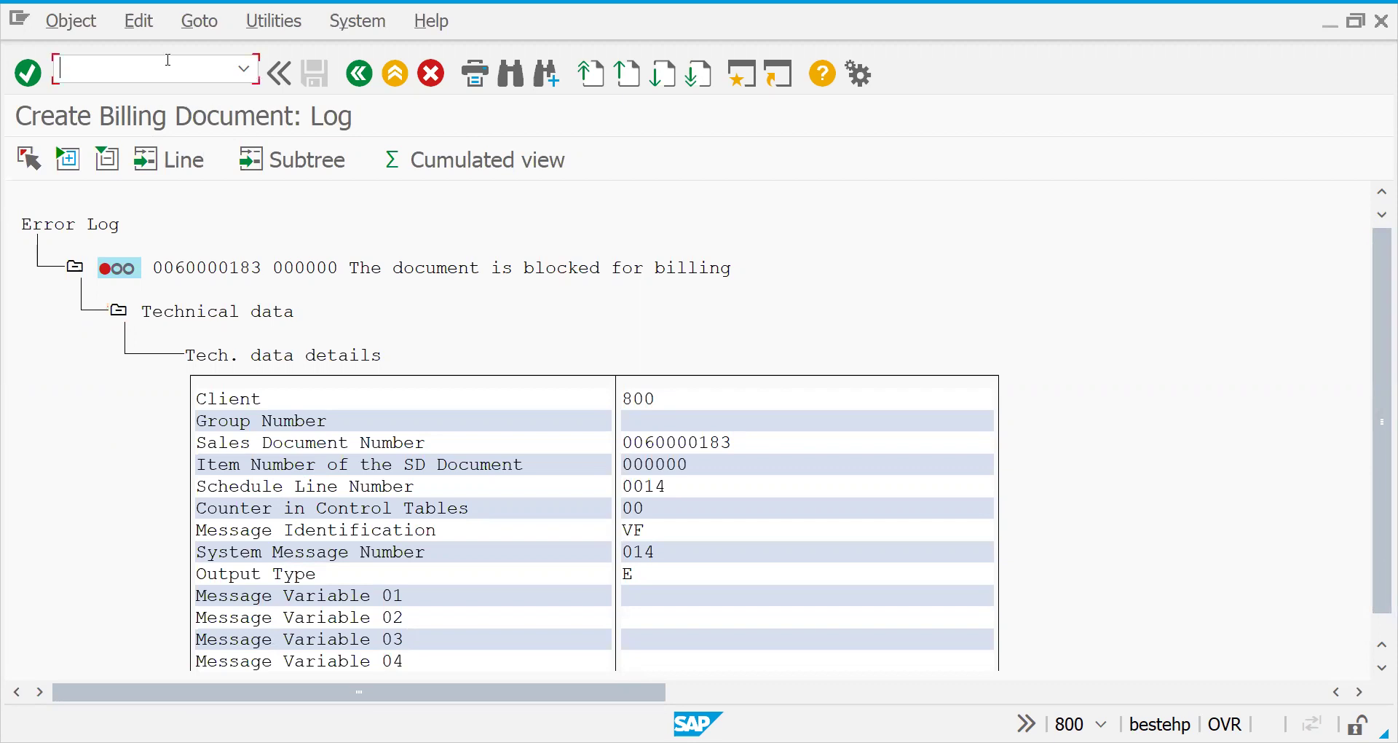
- Open the returns order in transaction VA02, clear its billing block and save the order
type("NVA02")
key("Return")
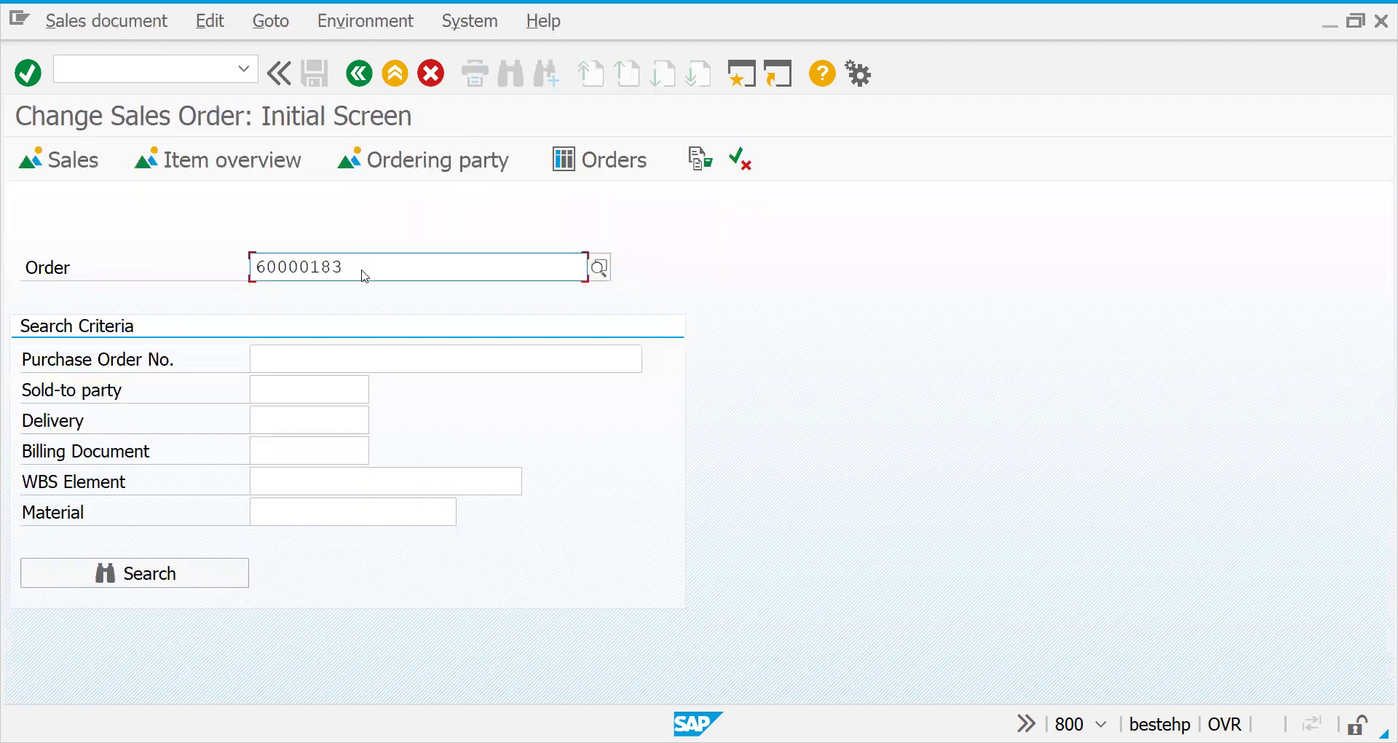
key("Return")
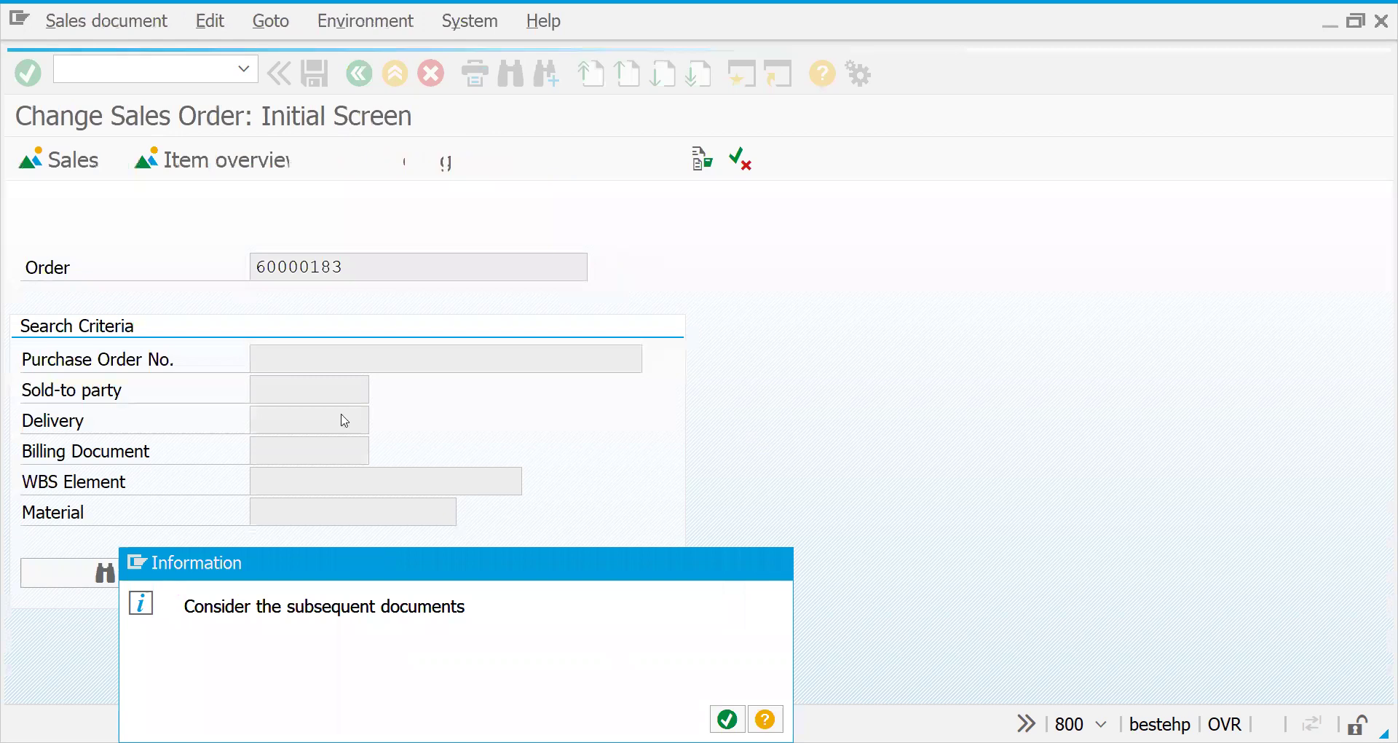
key("Return")
left_click(350, 338)
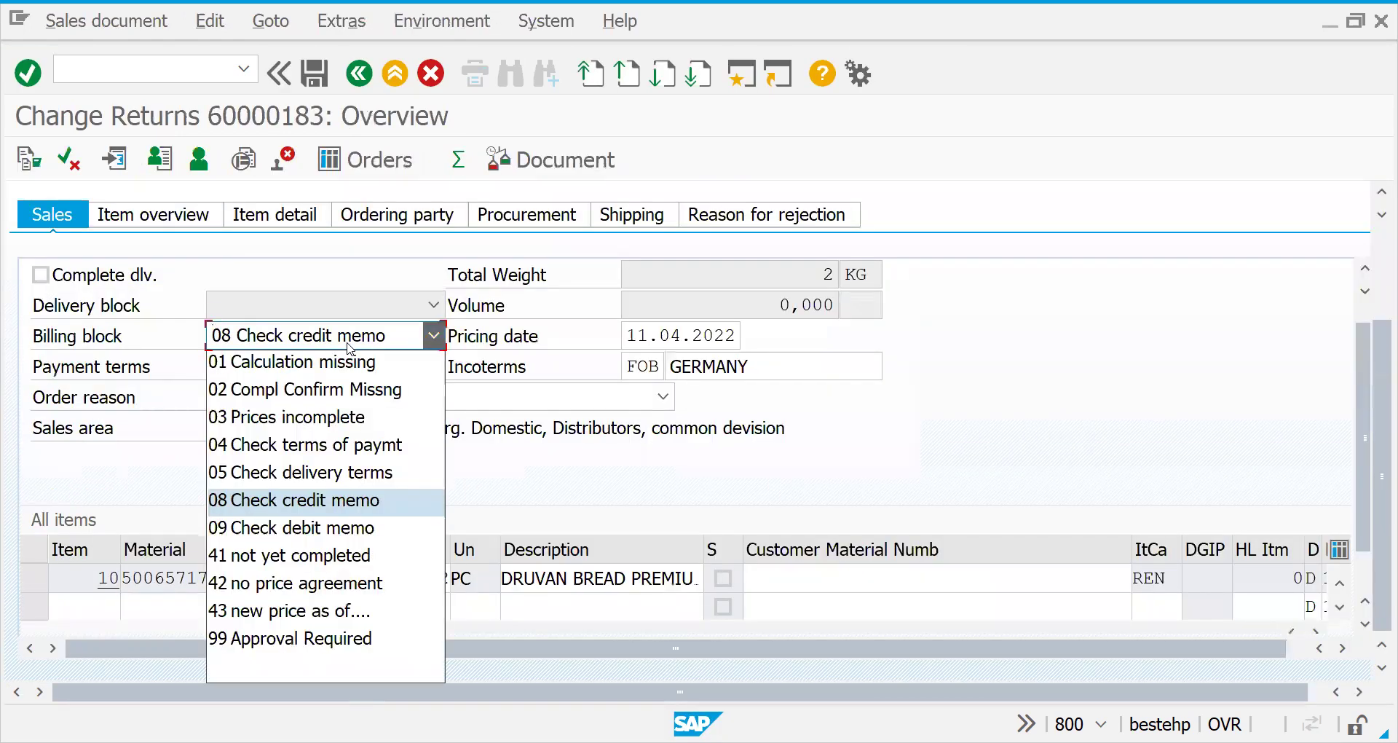
left_click(304, 662)
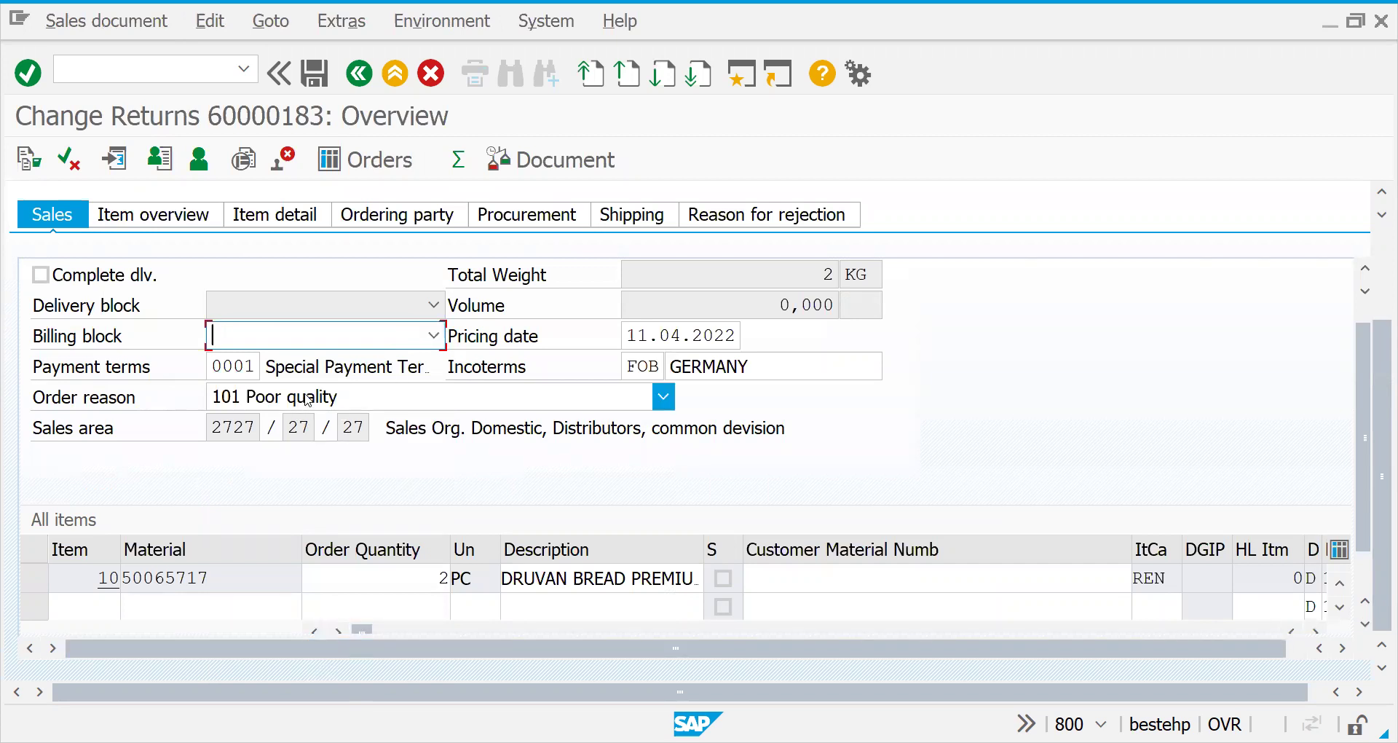
left_click(314, 74)
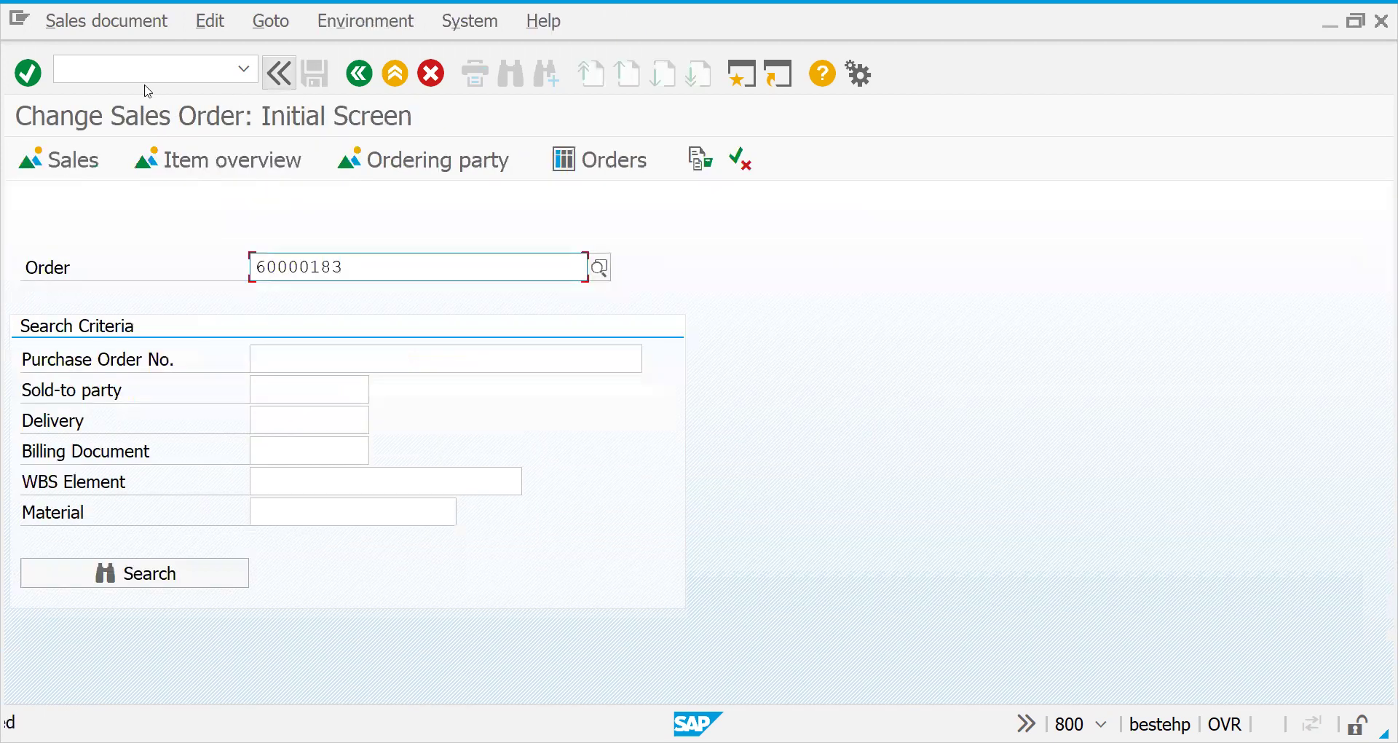
- Bill the returns order with transaction VF01, check the net value and payer, and save the RE Credit for Returns document
type("/NVF01")
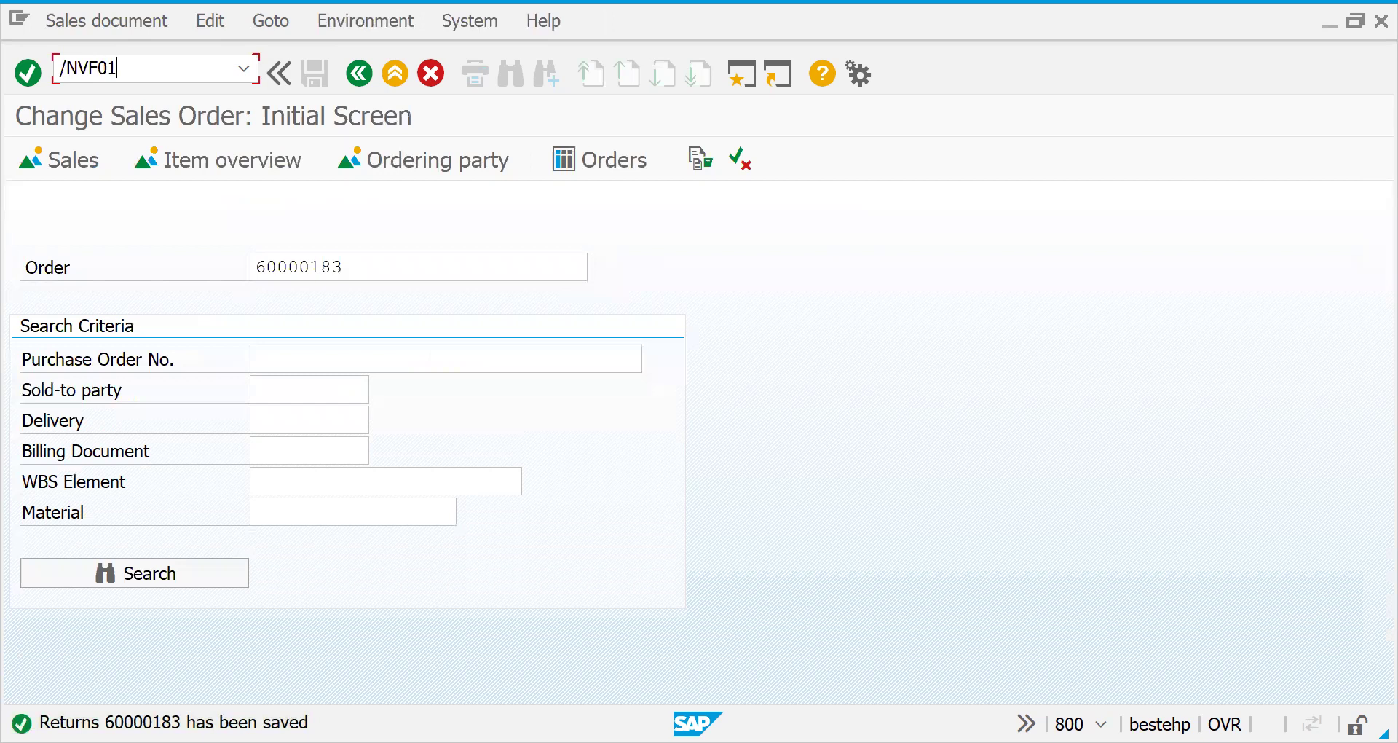
key("Return")
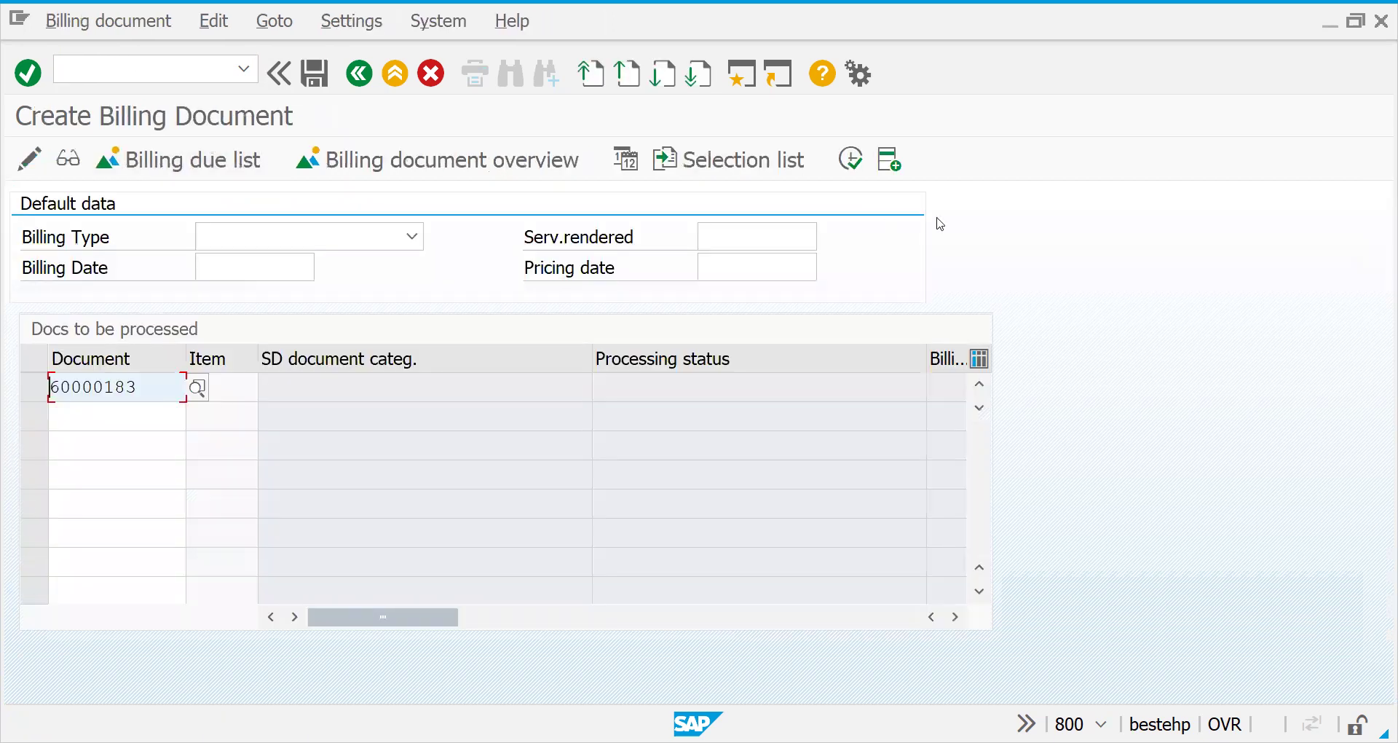
left_click(849, 158)
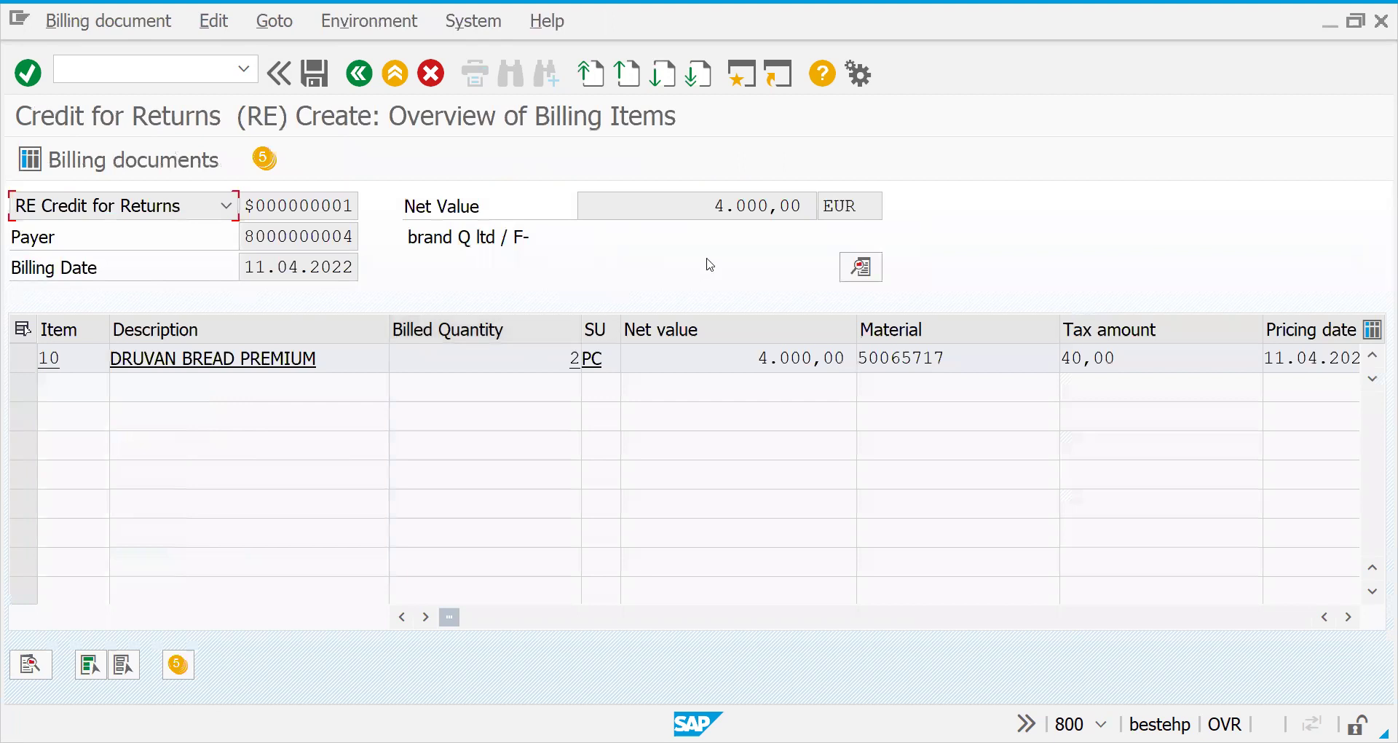
left_click_drag(705, 206, 814, 177)
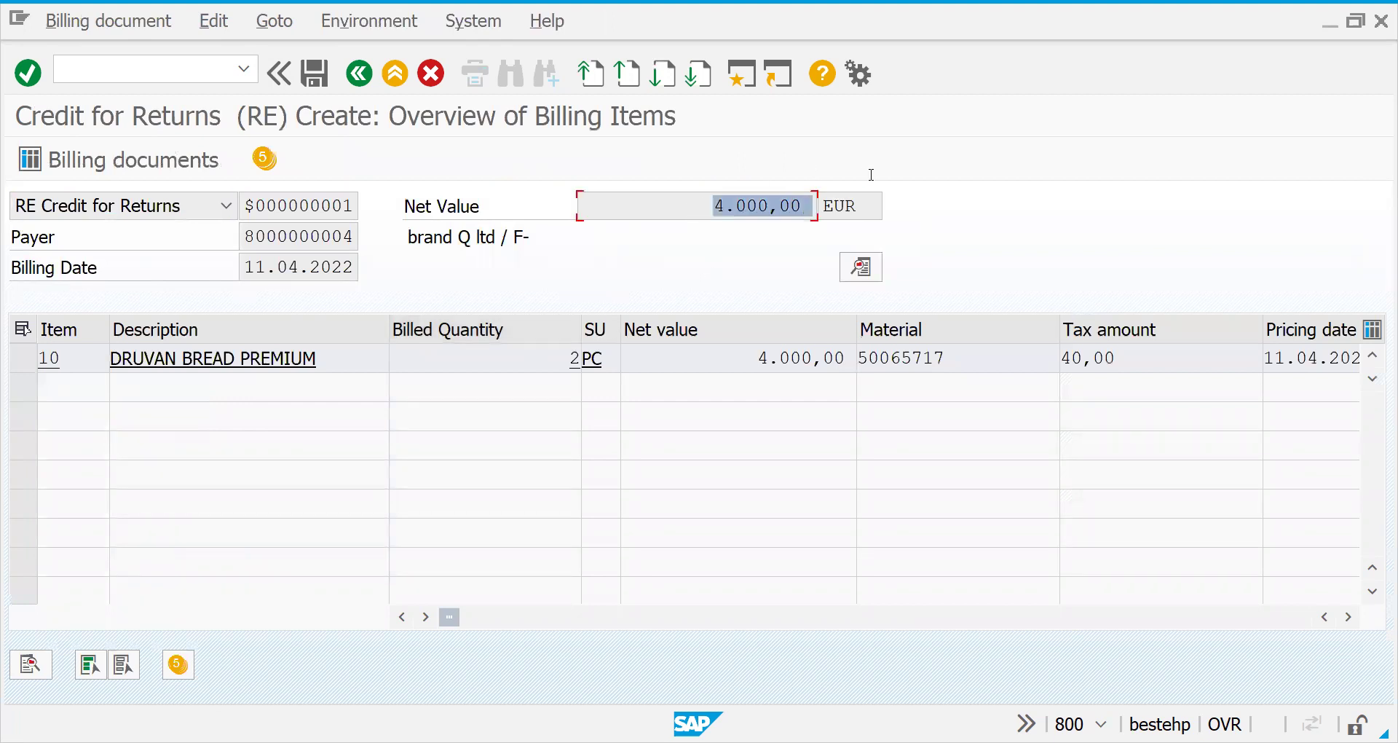
left_click(237, 245)
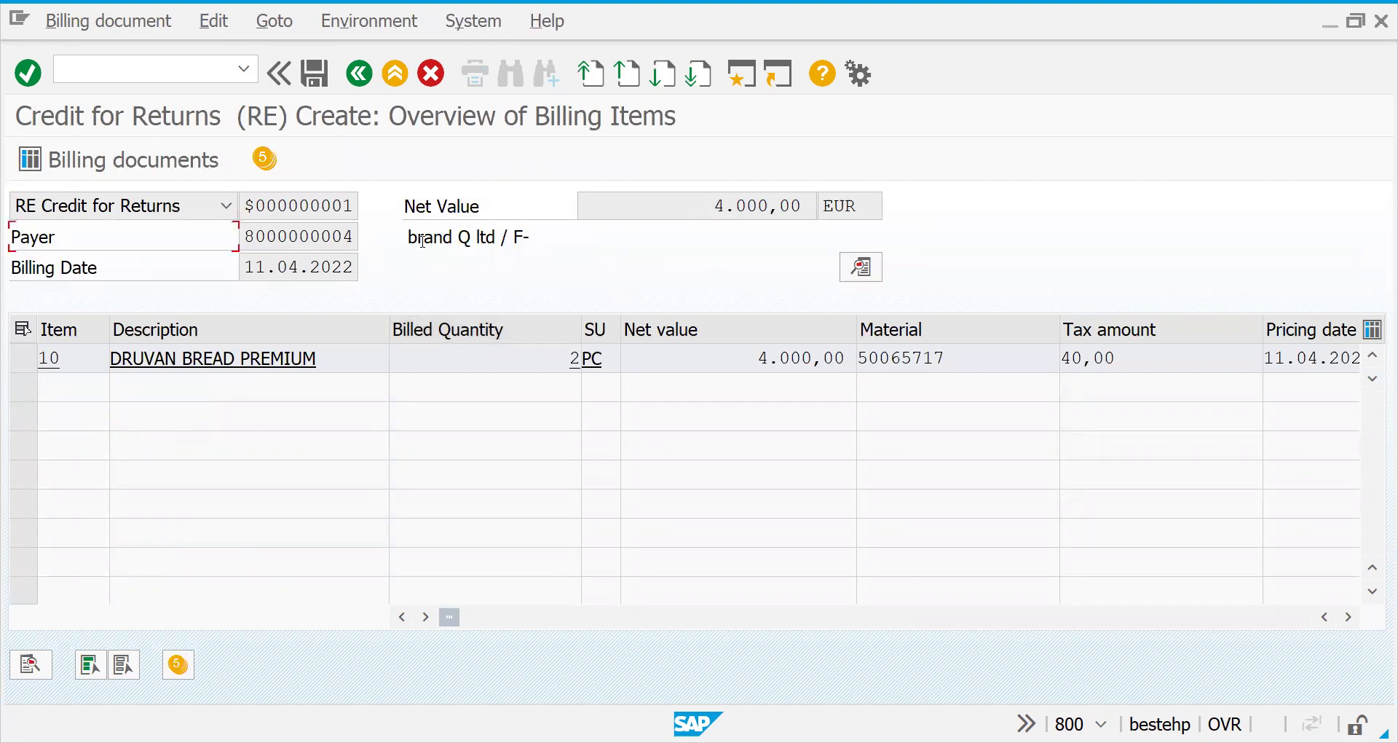
left_click(312, 80)
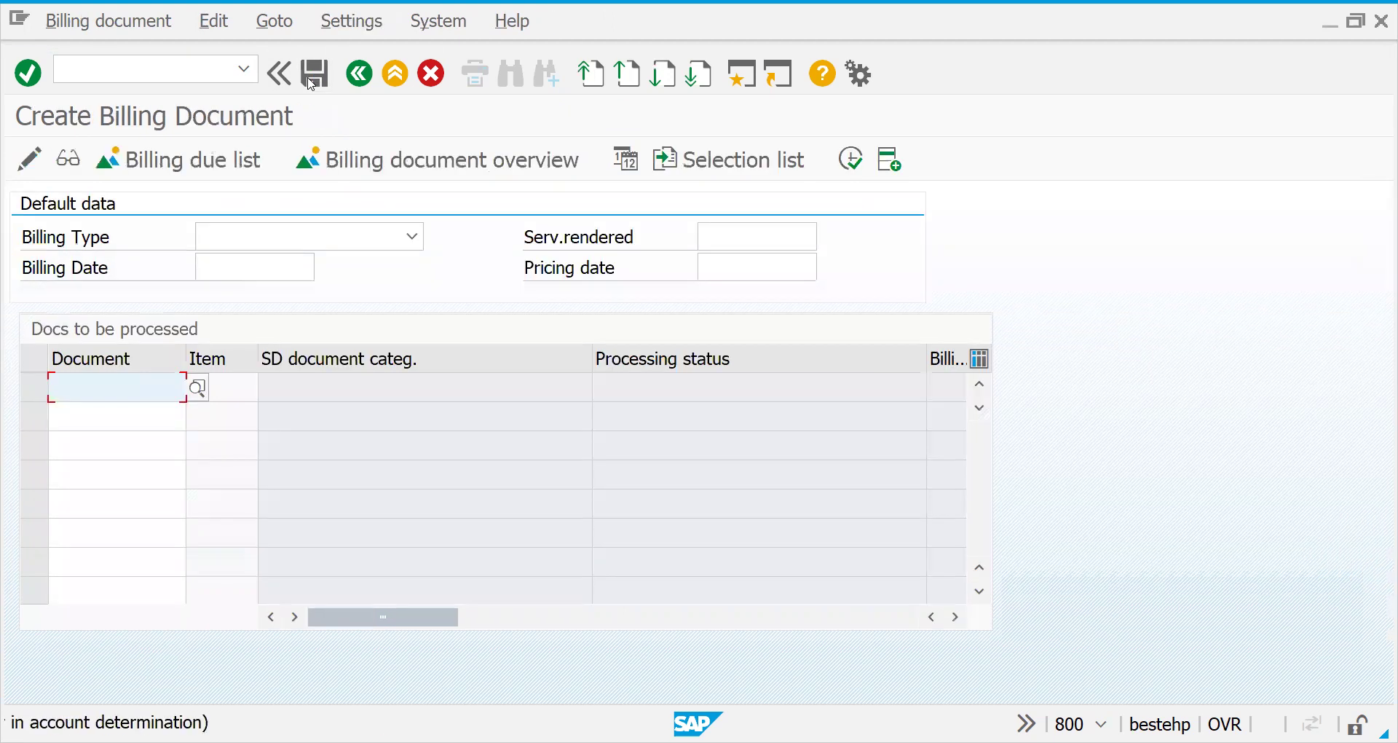
- Open the saved credit for returns in transaction VF02 and run the account determination analysis for revenue accounts
left_click(161, 75)
type("/NVF02")
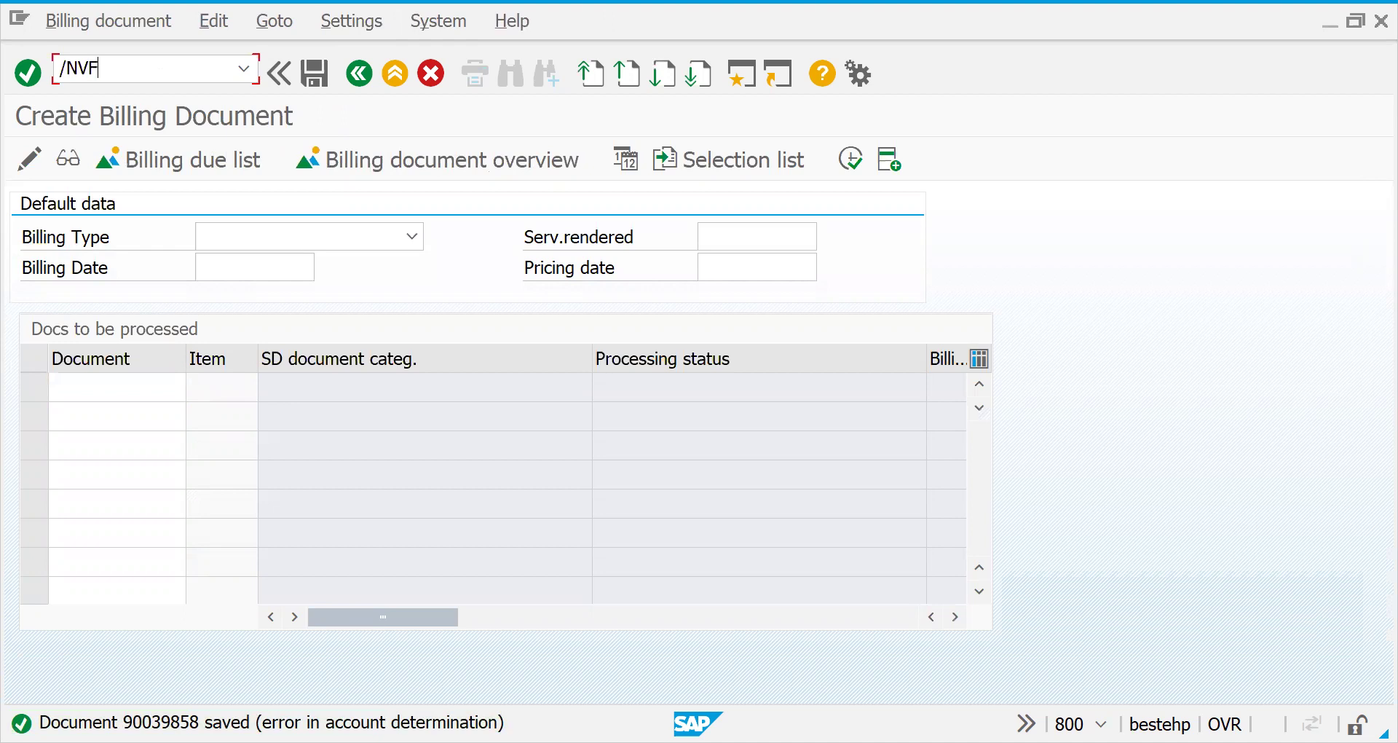
key("Return")
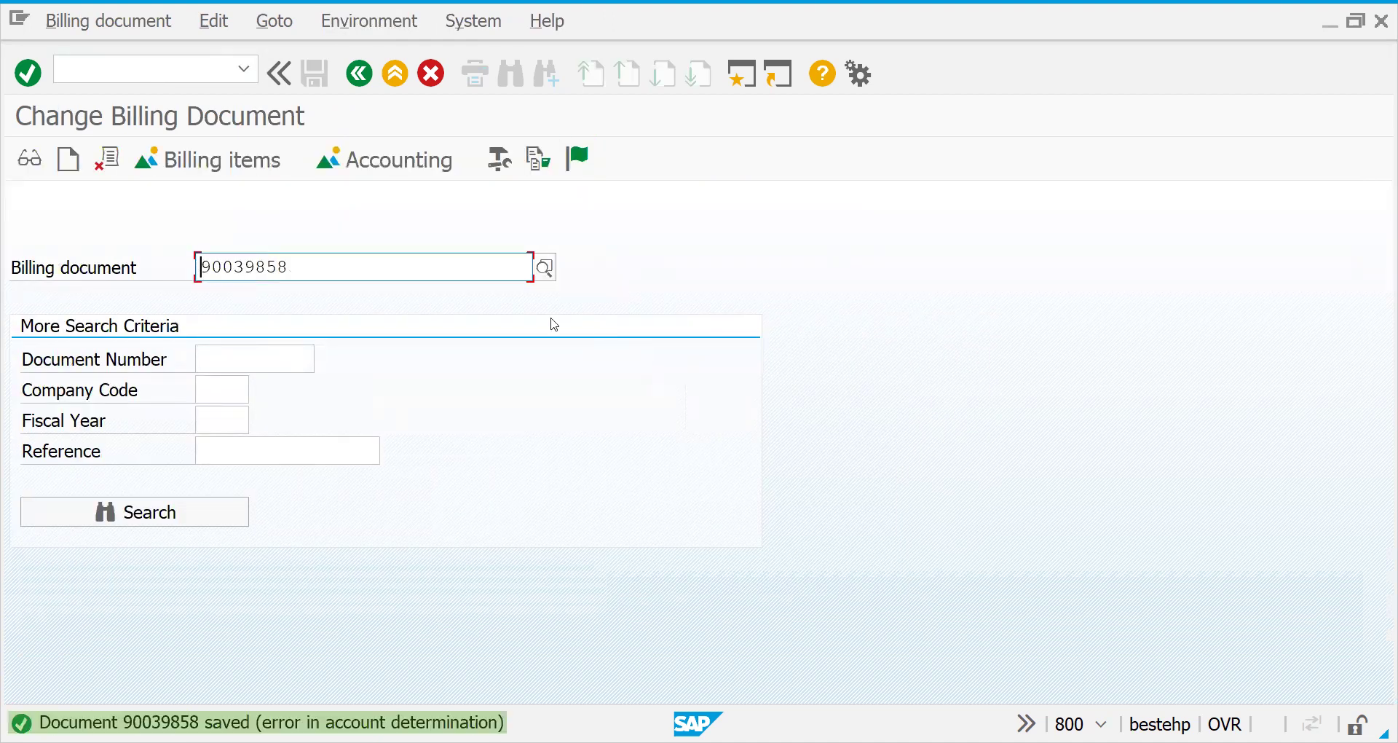
left_click(361, 24)
mouse_move(445, 117)
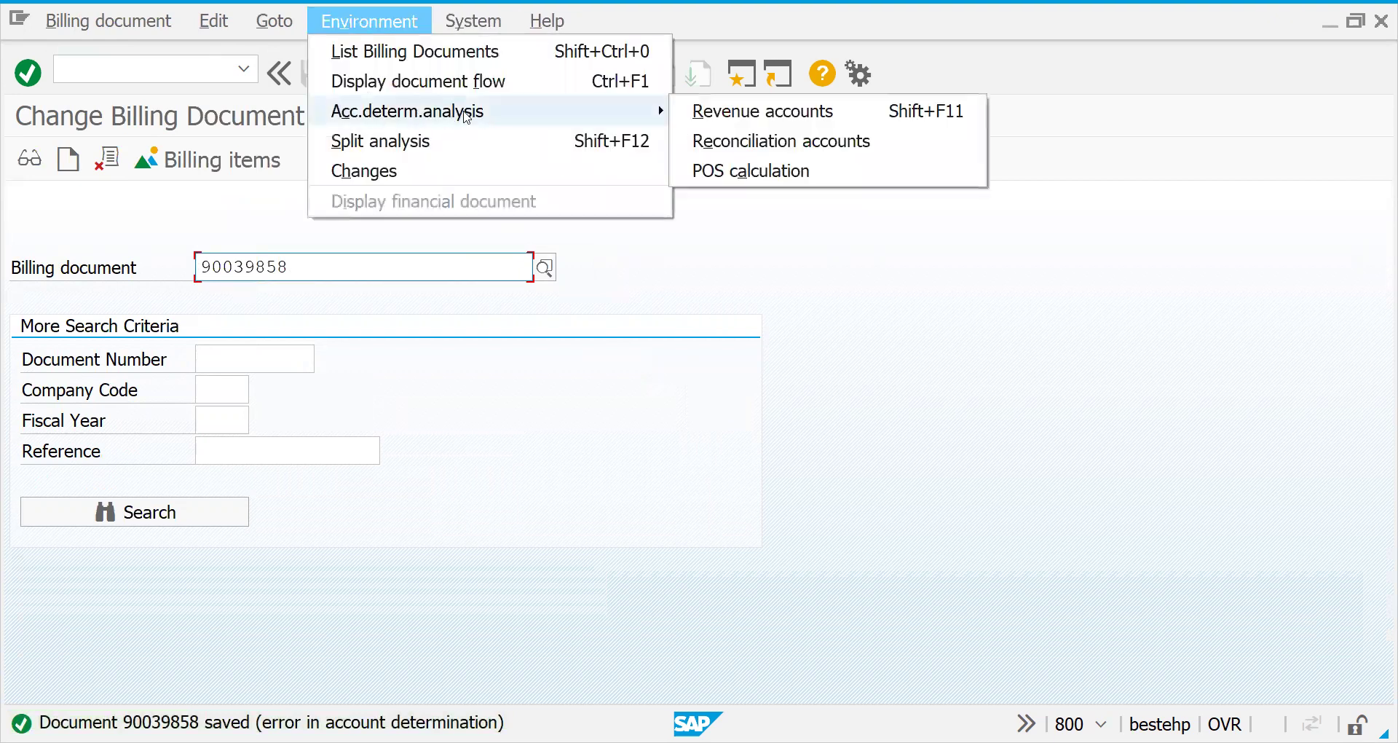
left_click(716, 120)
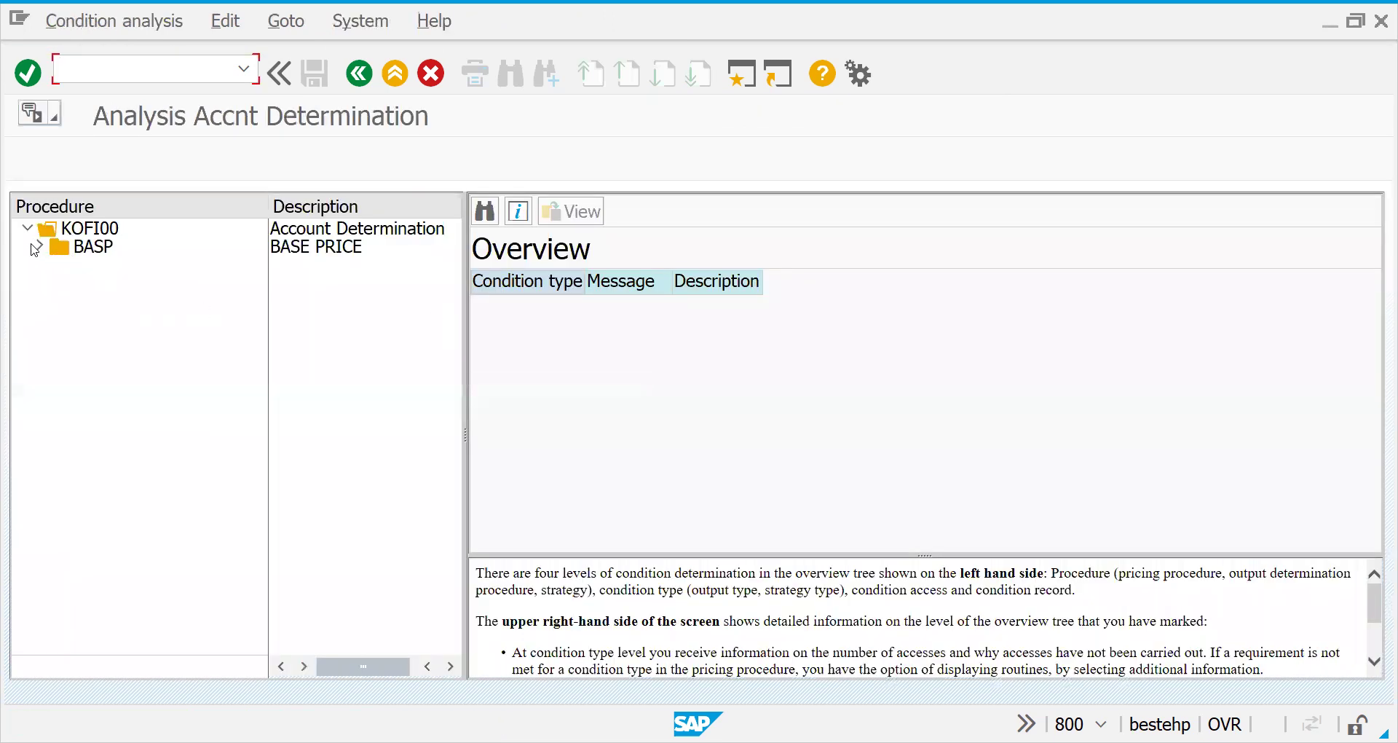
- Expand BASP under procedure KOFI00 and examine the details of accesses 010 through 050
left_click(35, 248)
left_click(125, 268)
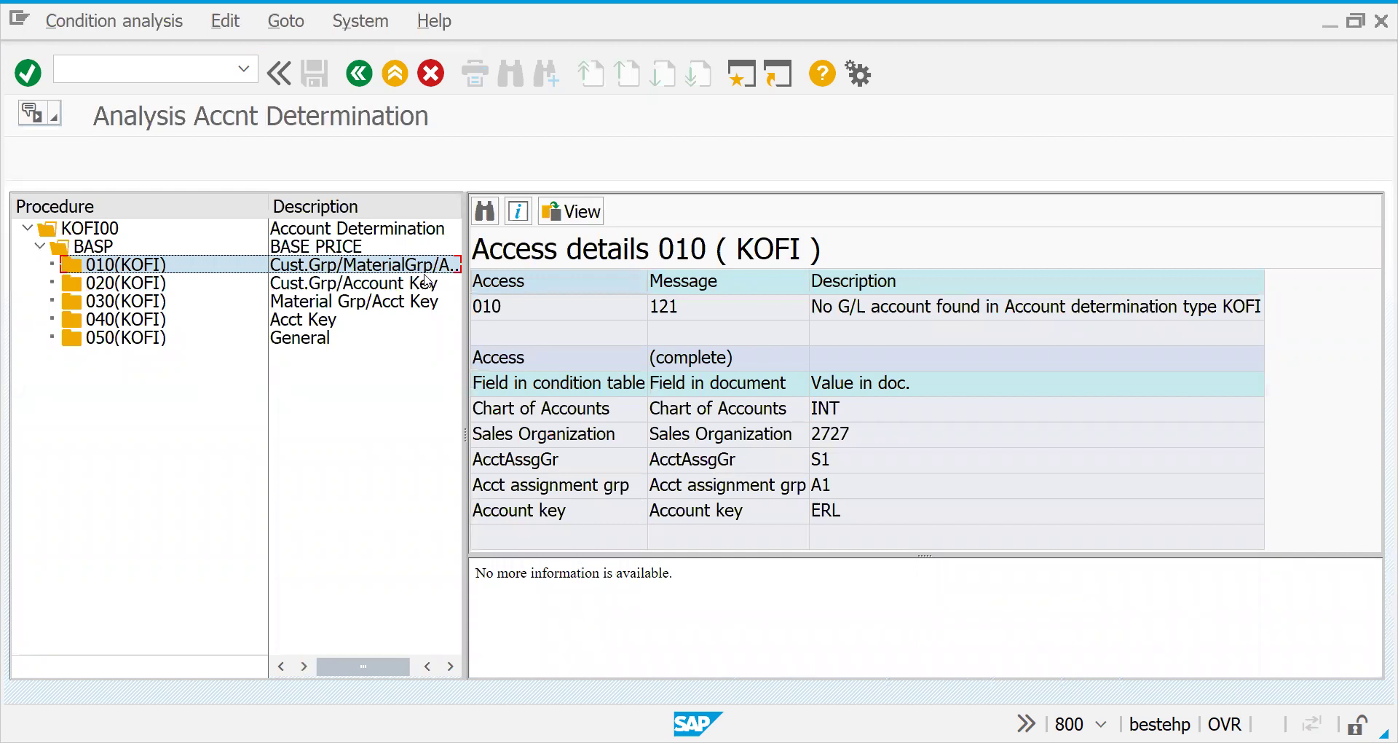
left_click(115, 286)
left_click(96, 232)
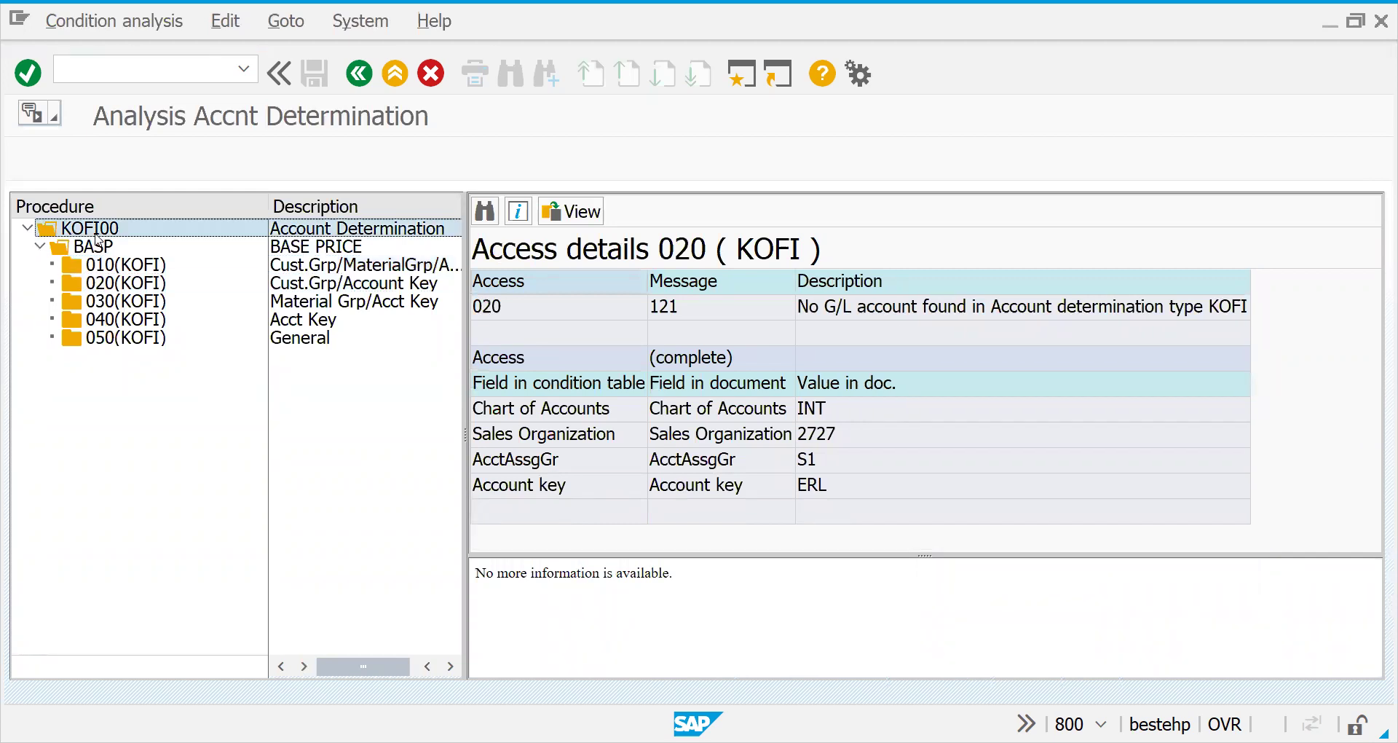
left_click(147, 299)
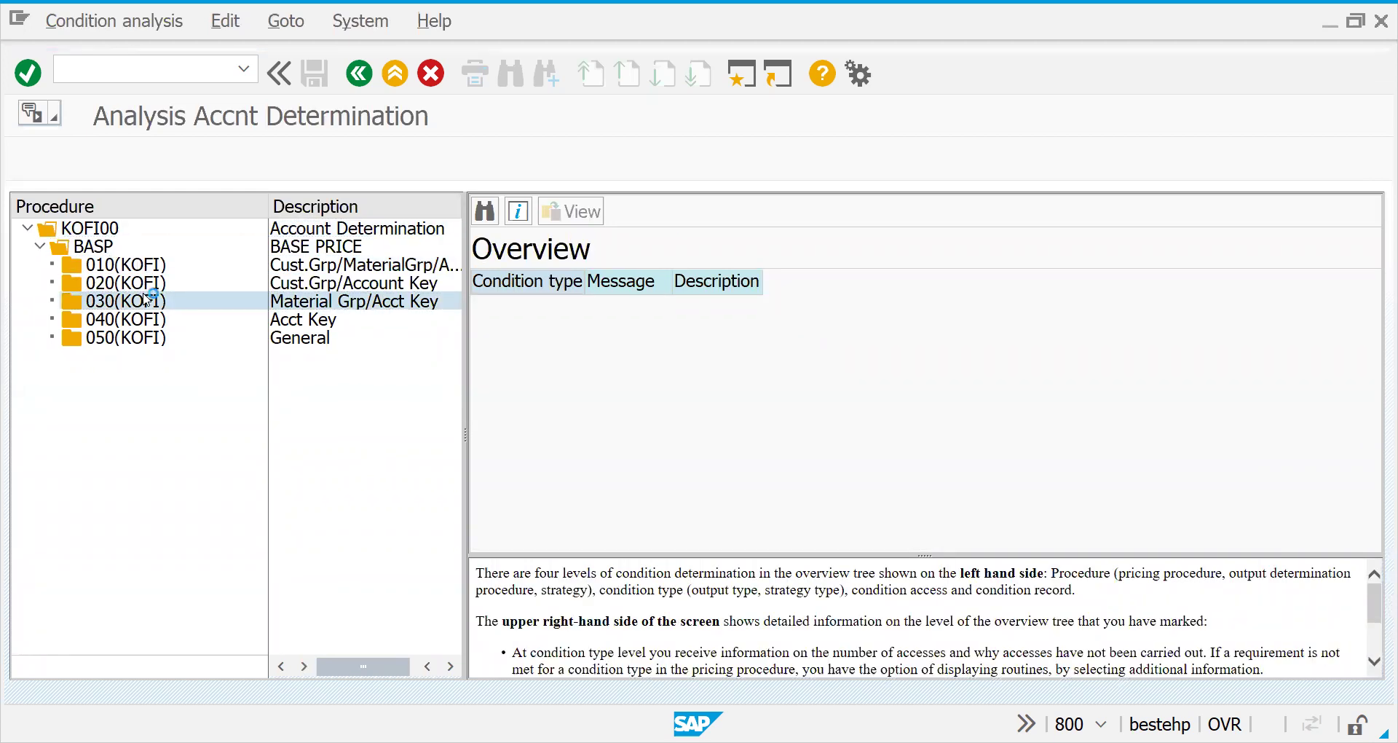
left_click(138, 321)
left_click(138, 338)
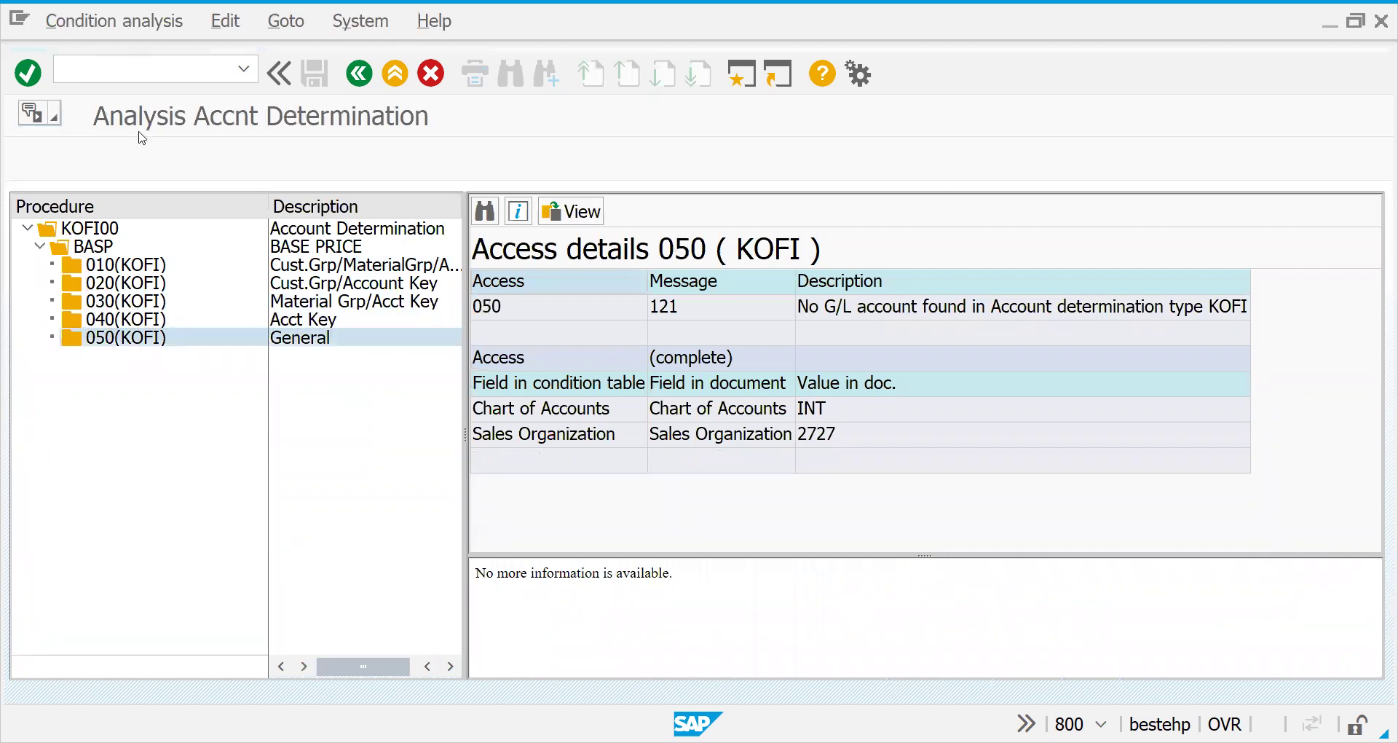
- Return to the credit for returns in VF02, show its document flow and display the original F2 invoice
left_click(132, 59)
type("/NVF02")
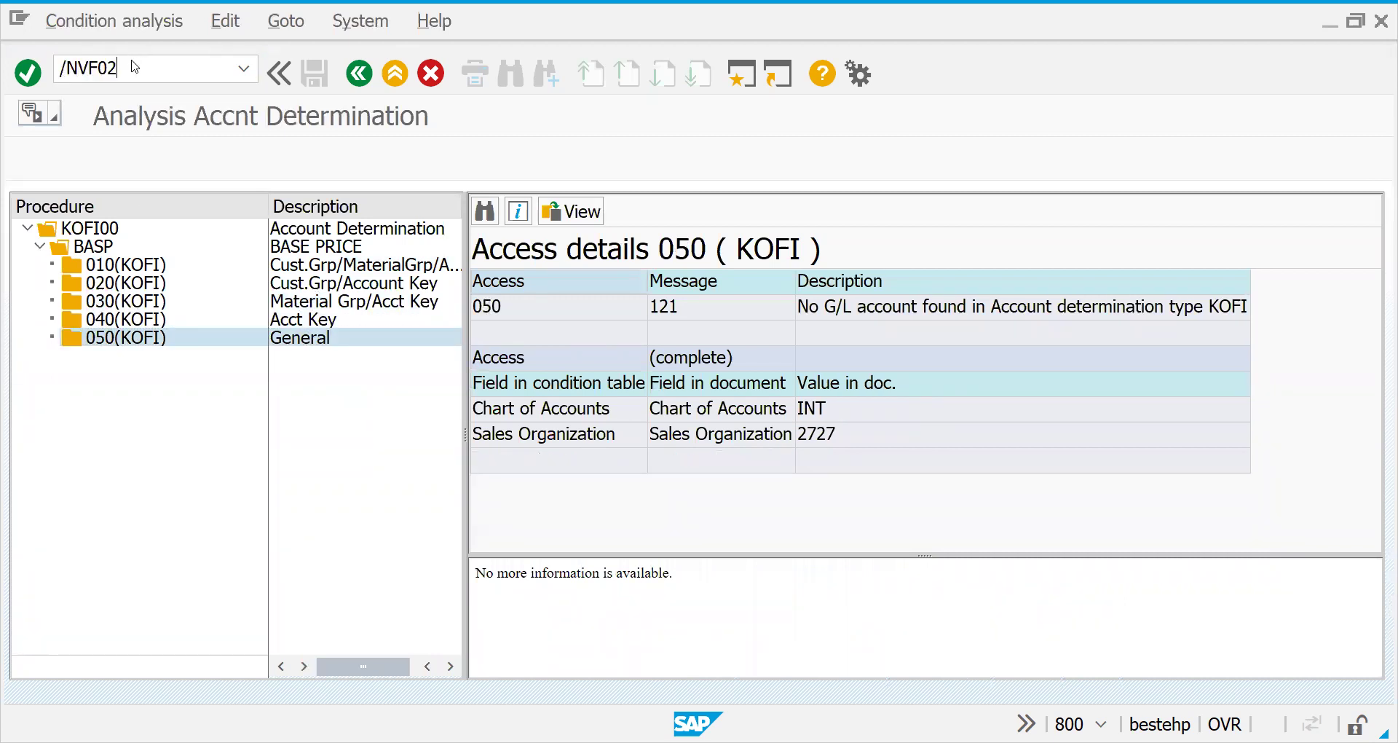
key("Return")
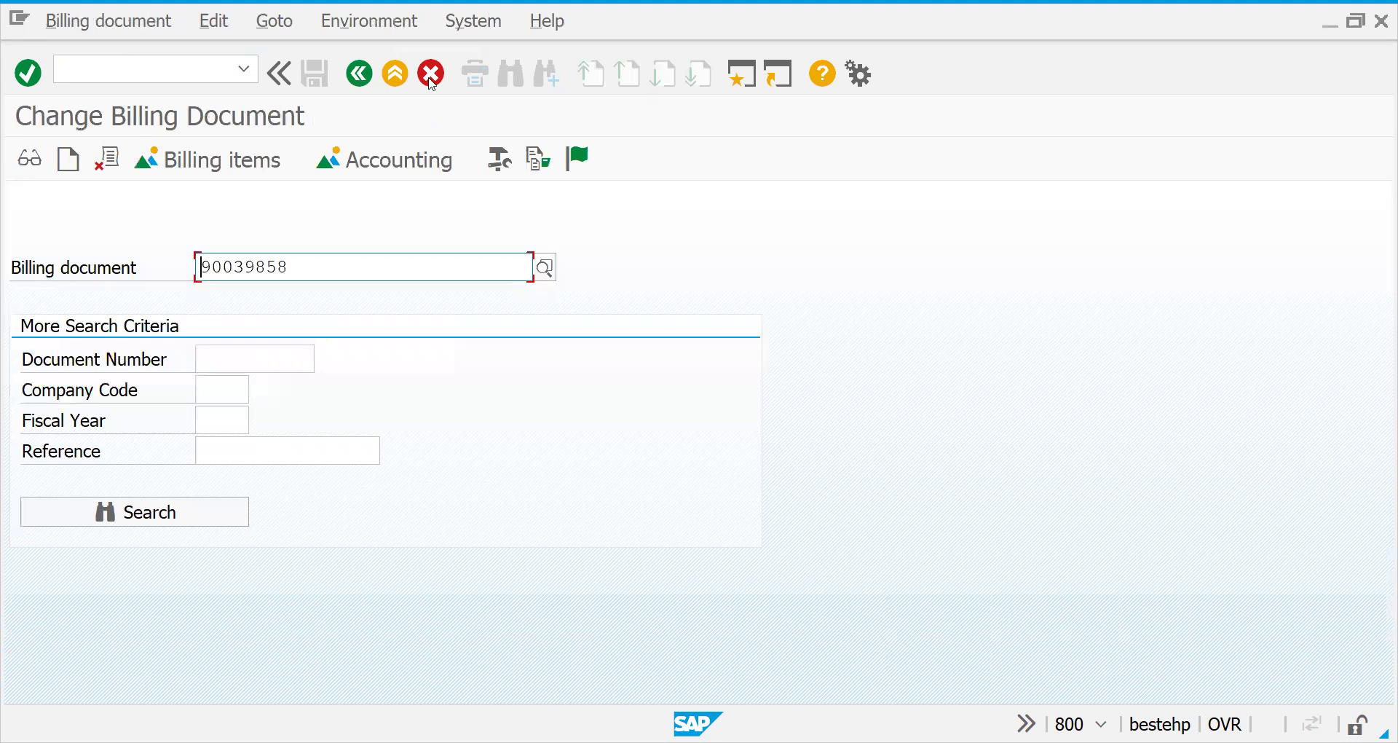
left_click(540, 169)
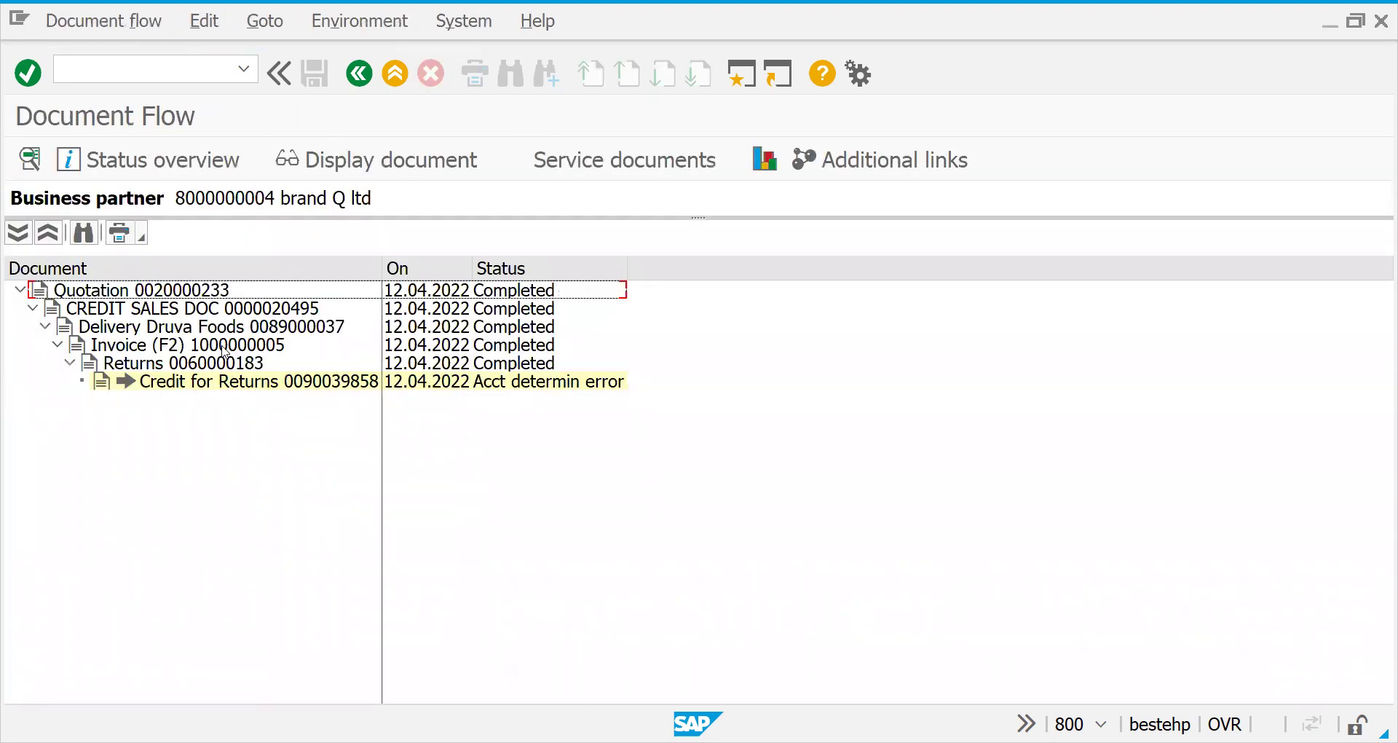
left_click(225, 348)
left_click(343, 173)
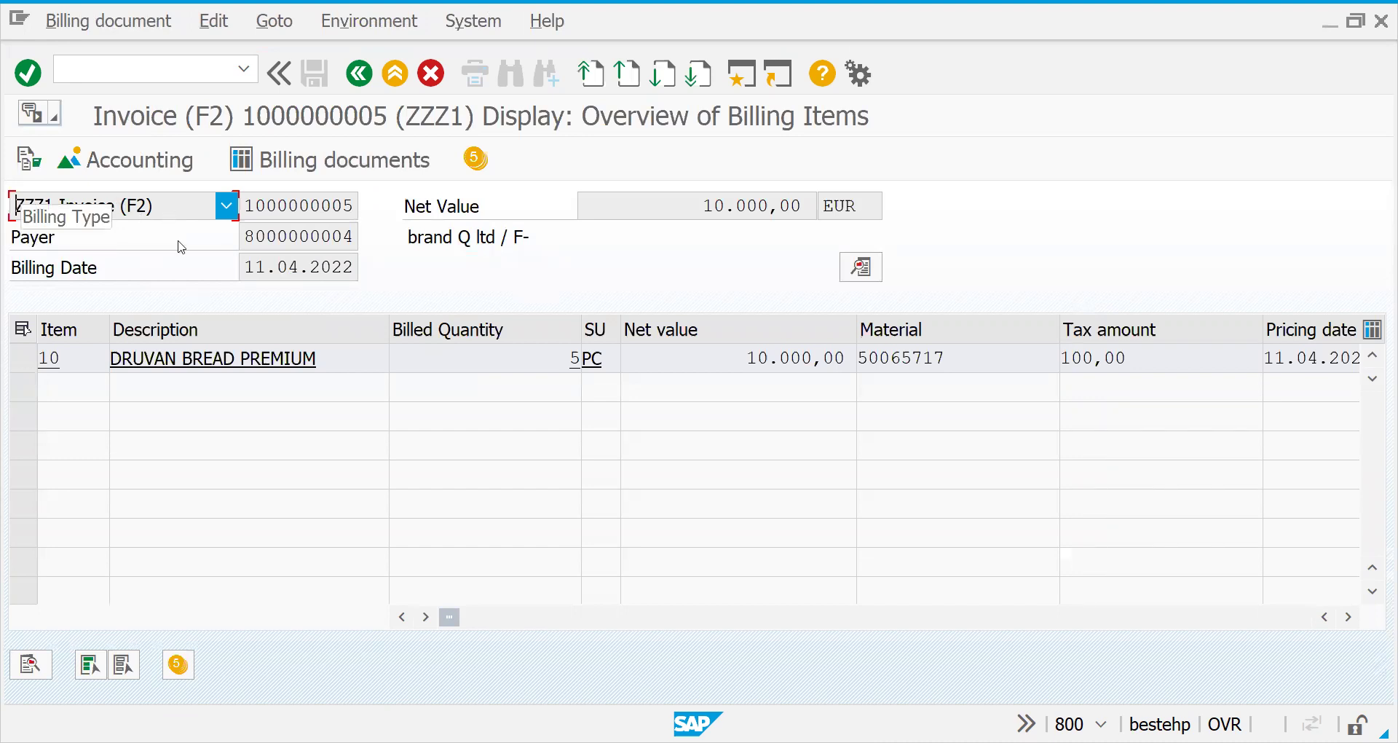
- Run the revenue account determination analysis for the displayed F2 invoice to see its account determination procedure
left_click(379, 20)
mouse_move(530, 122)
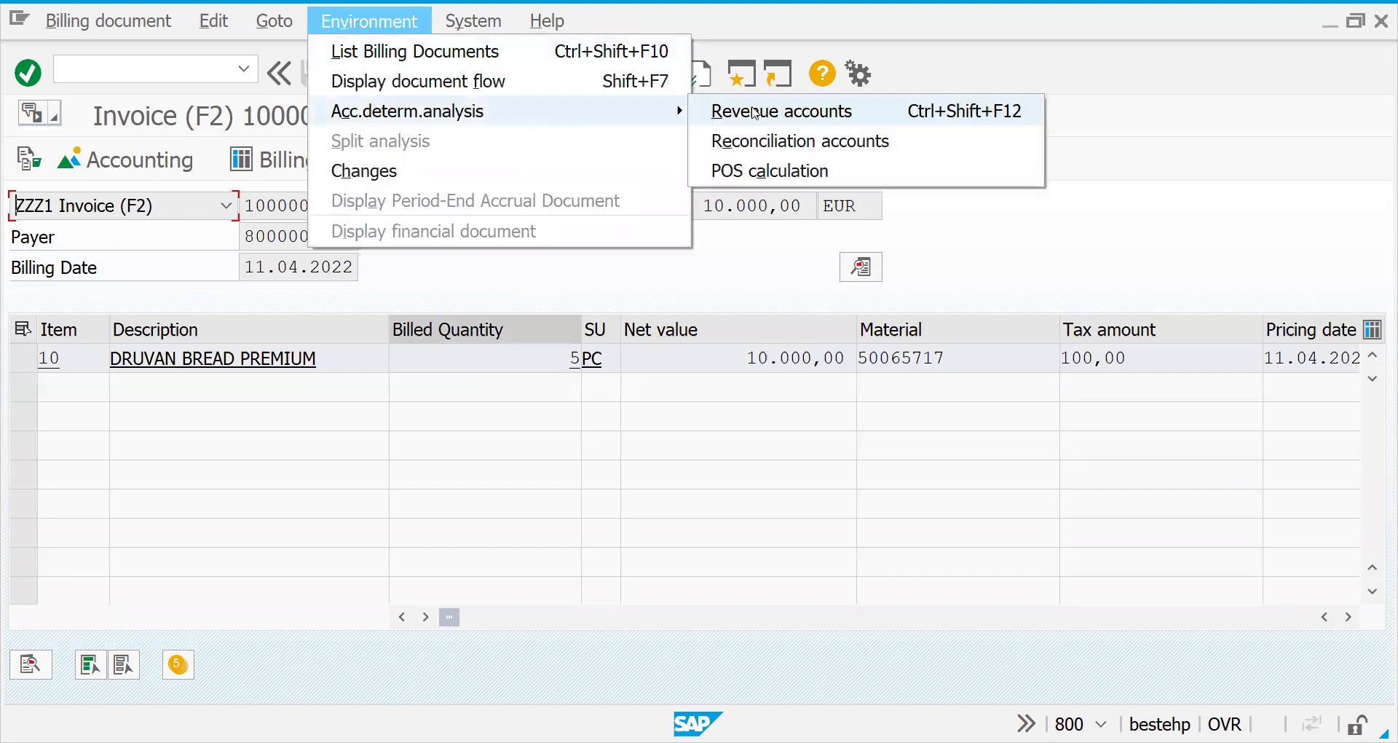
left_click(754, 113)
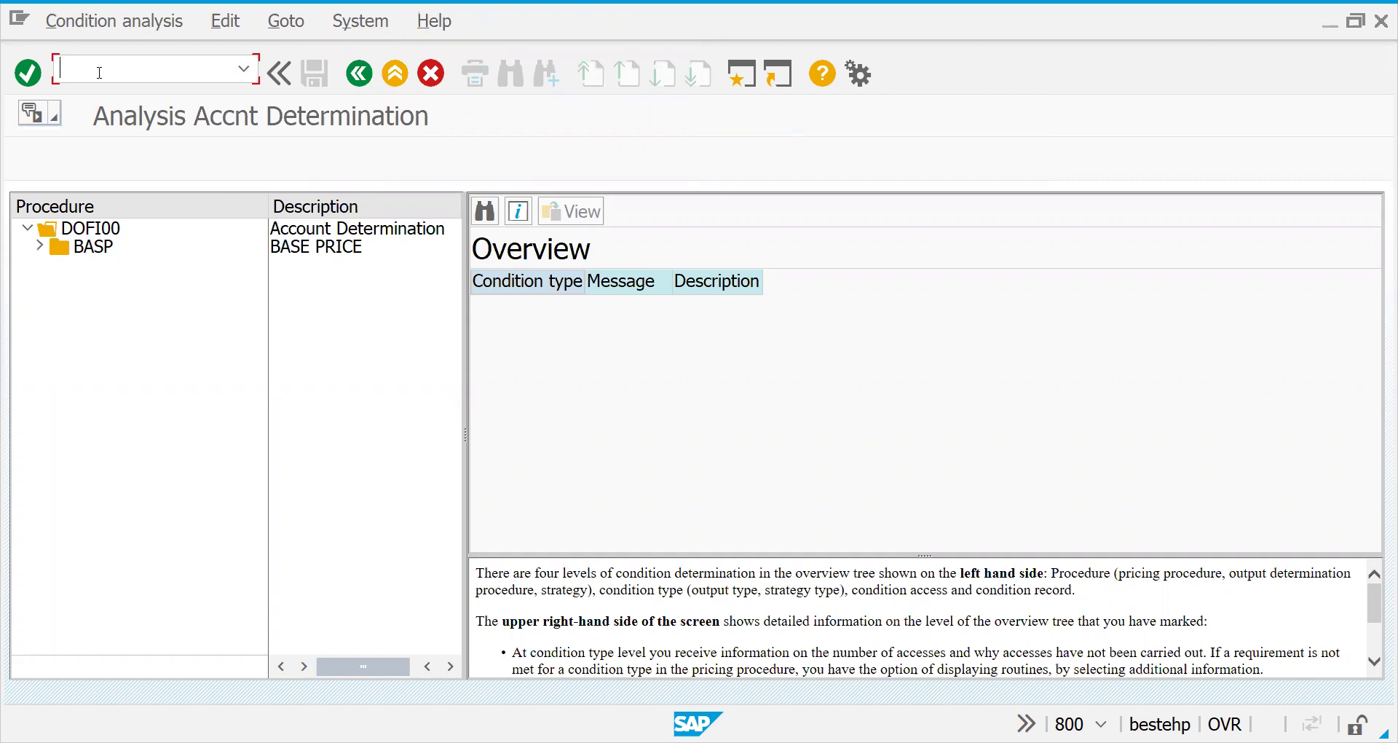
- Open the billing document types with transaction VOFA and position the list at type RE
type("NVPO")
key("BackSpace")
key("BackSpace")
type("OFA")
key("Return")
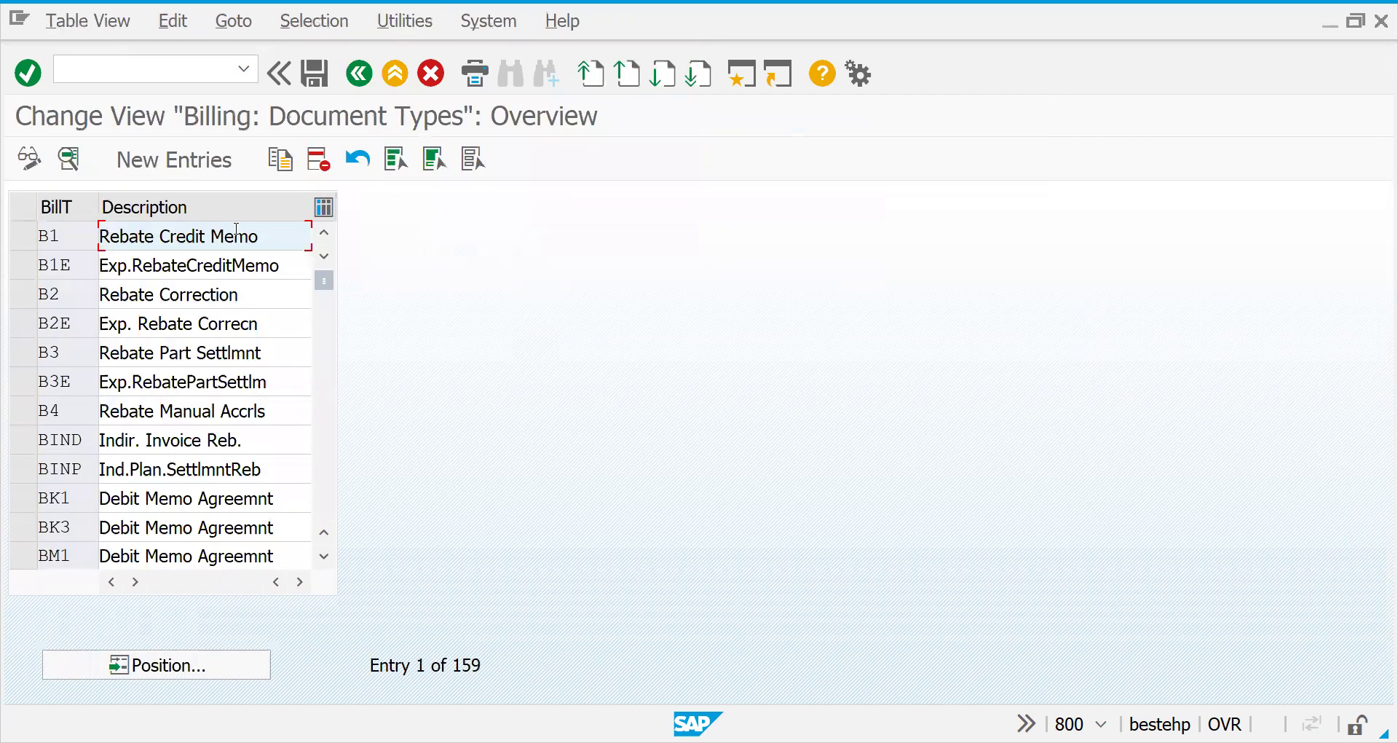
left_click(156, 664)
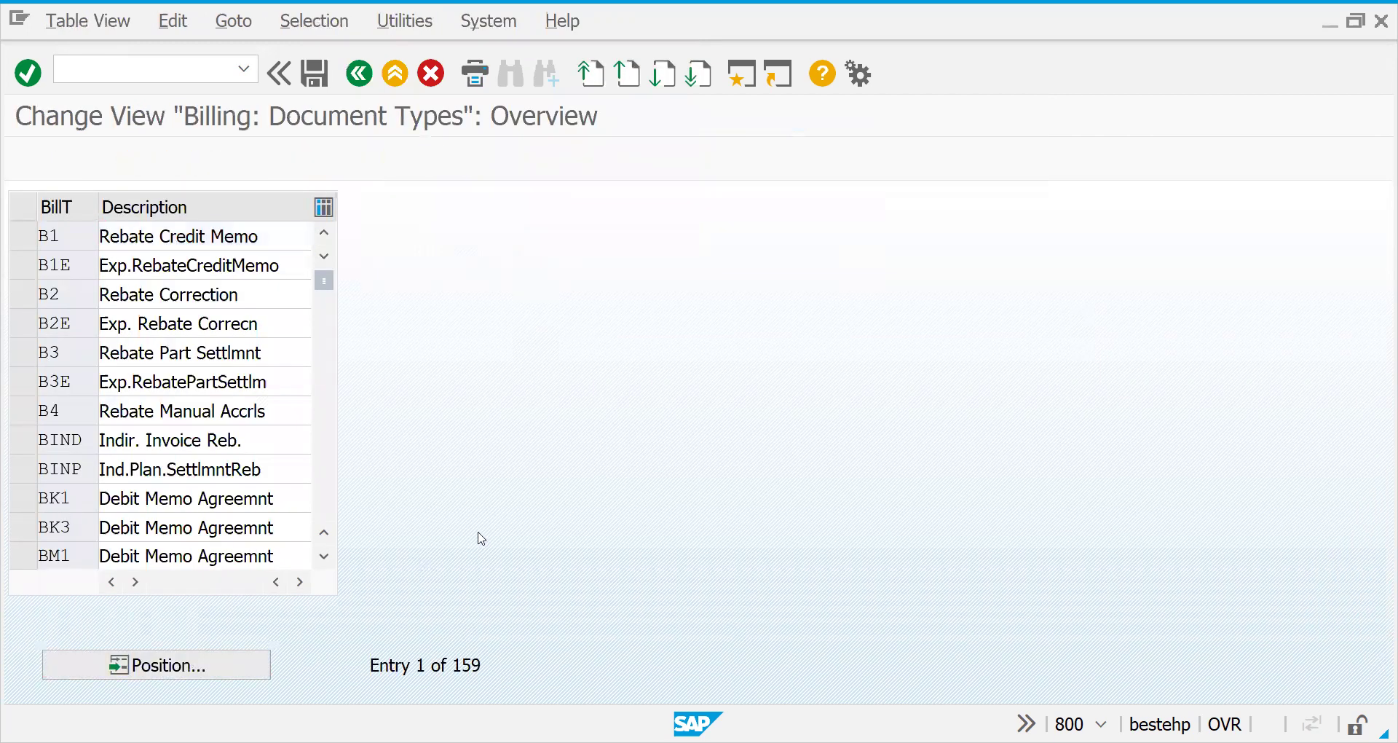
type("RE")
key("Return")
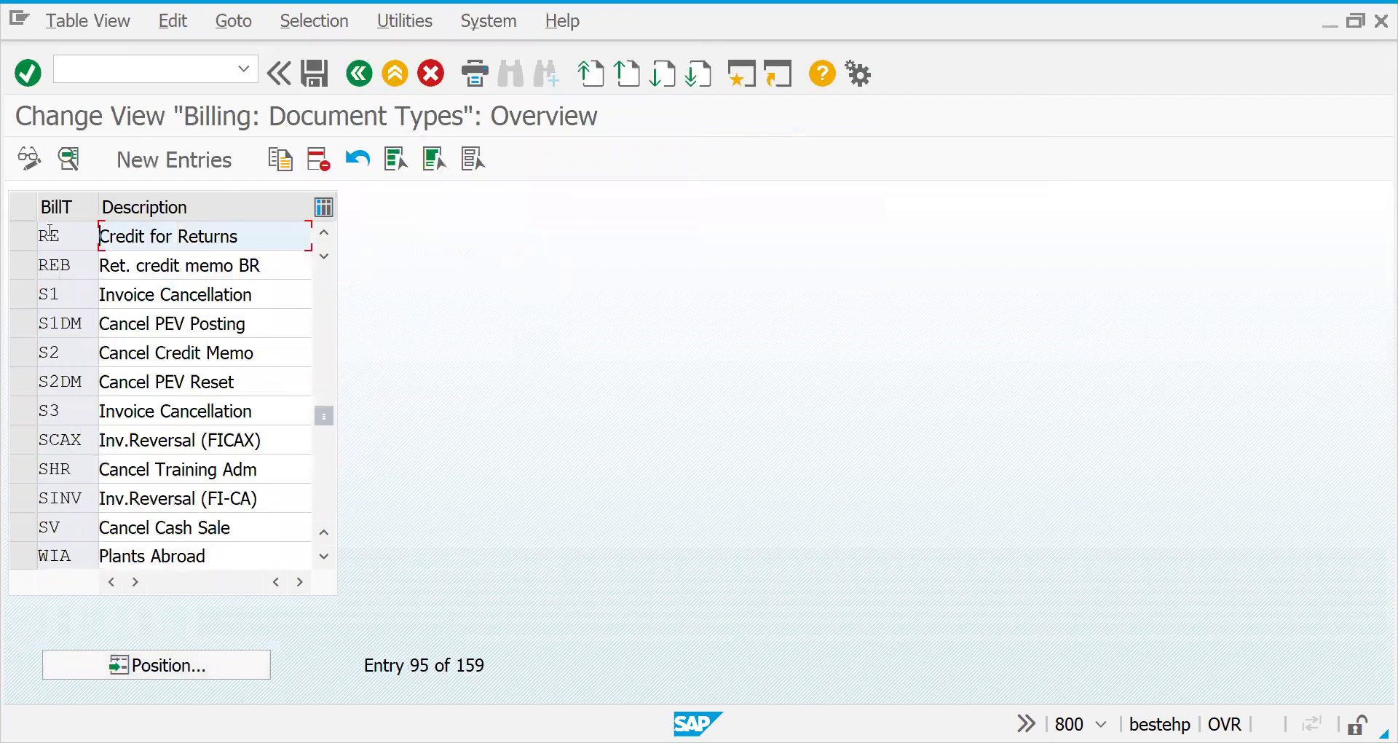
- Set the account determination procedure of billing type RE to DOFI00 and save it in the proposed customizing request
double_click(60, 235)
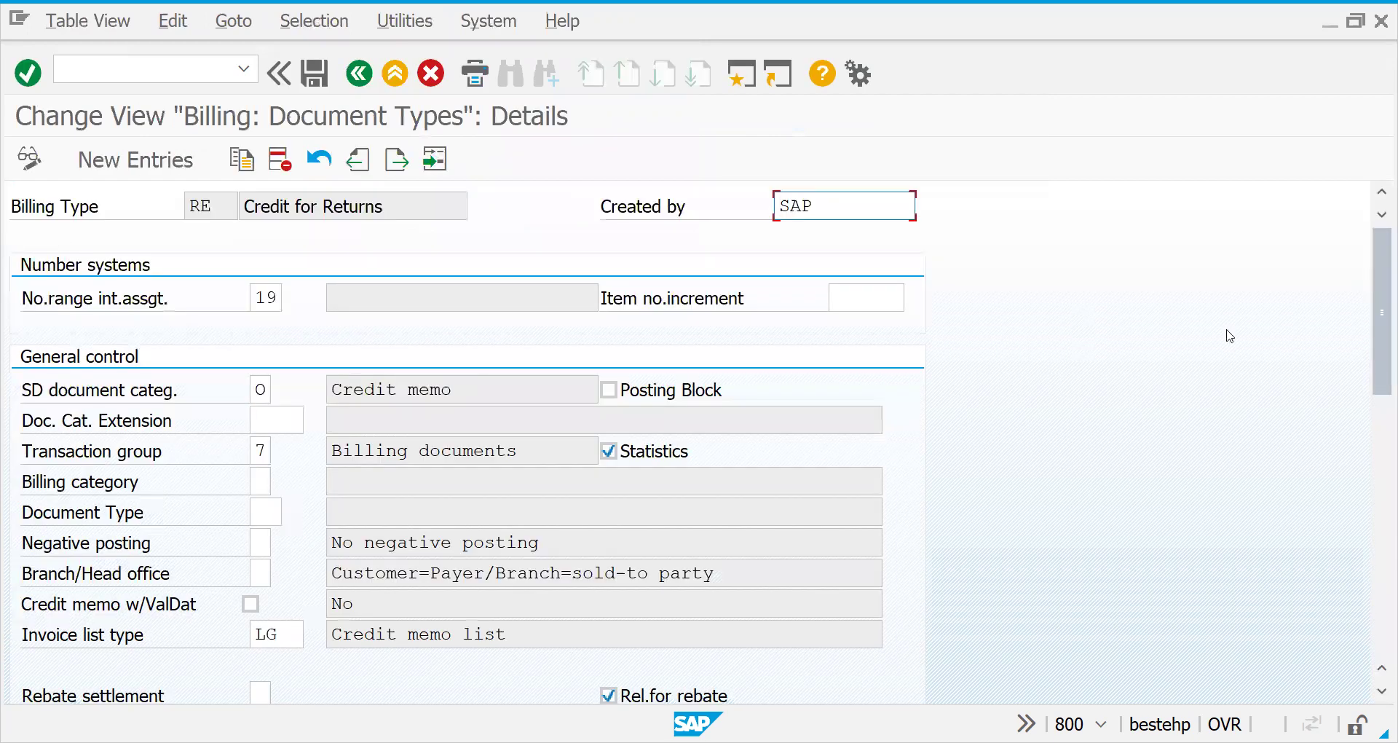
left_click_drag(1378, 356, 1354, 553)
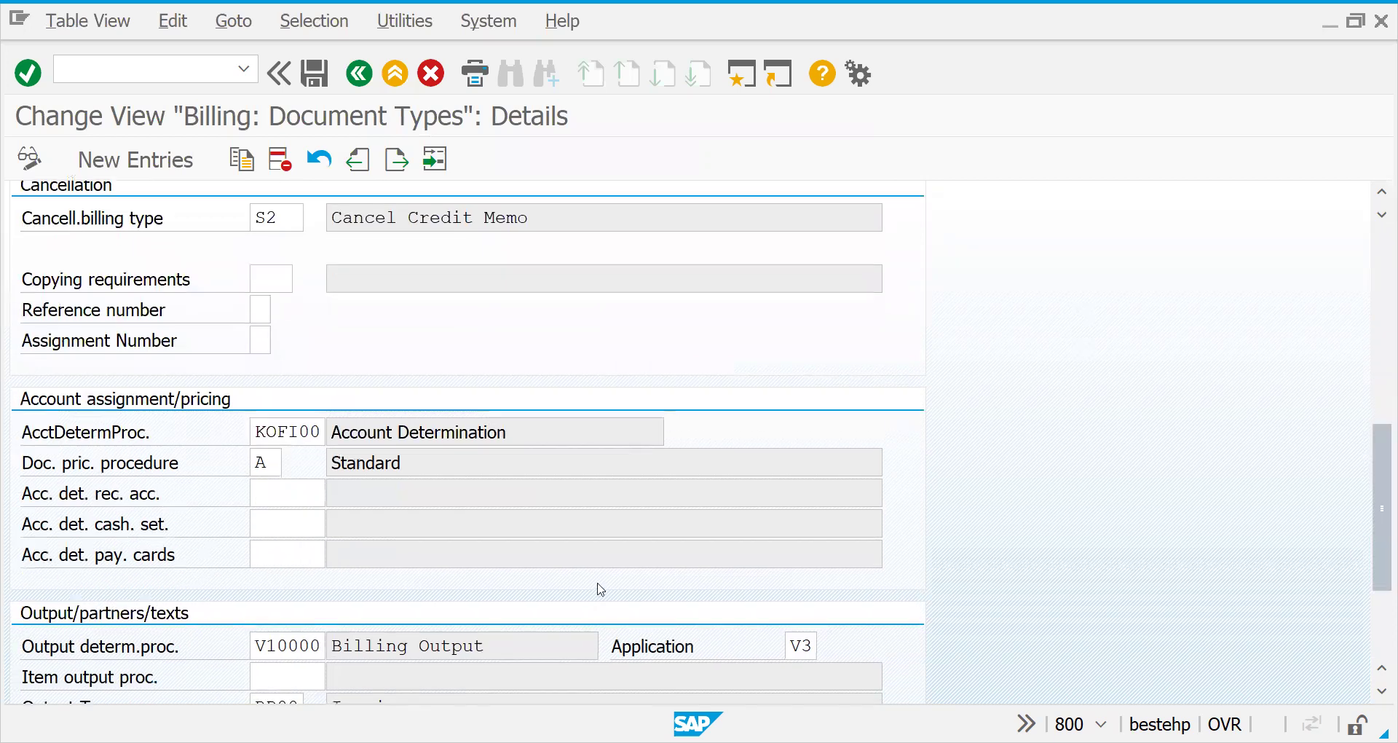
left_click(260, 431)
double_click(315, 431)
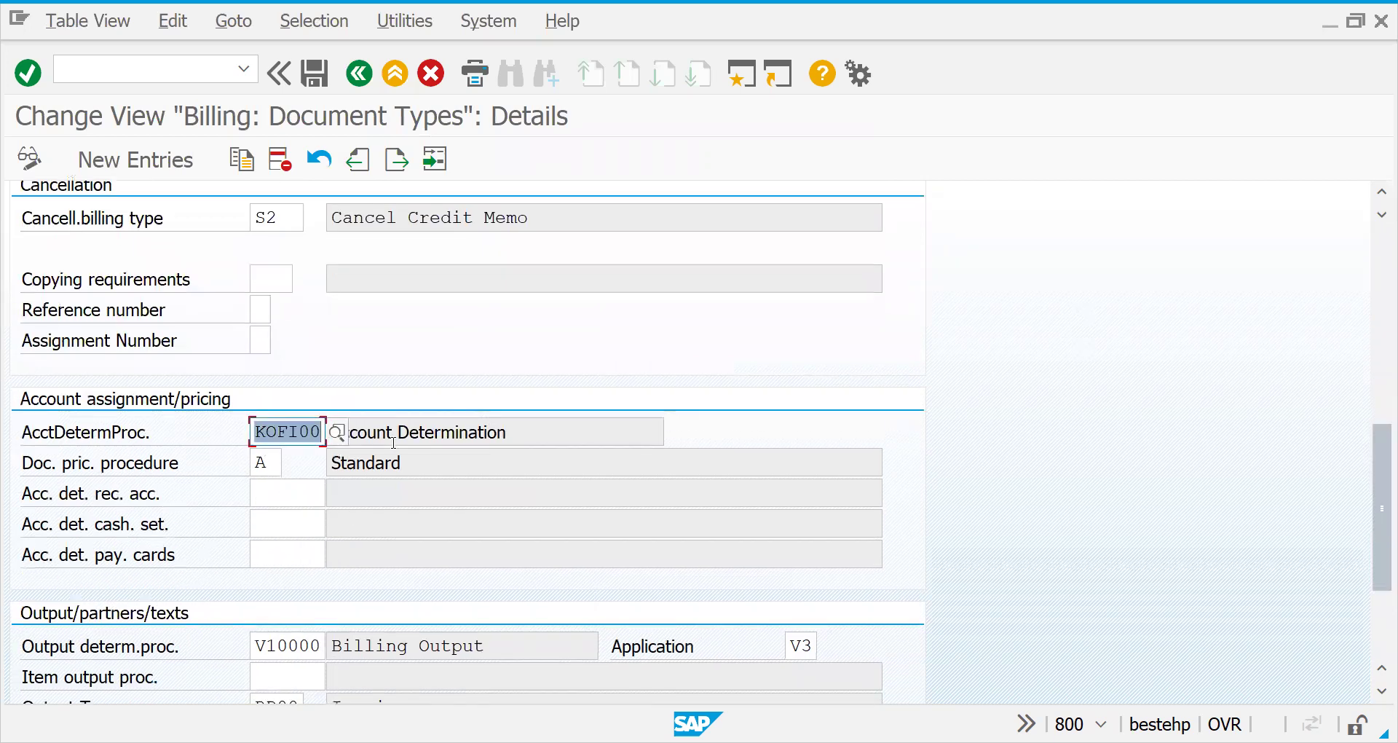
type("DO")
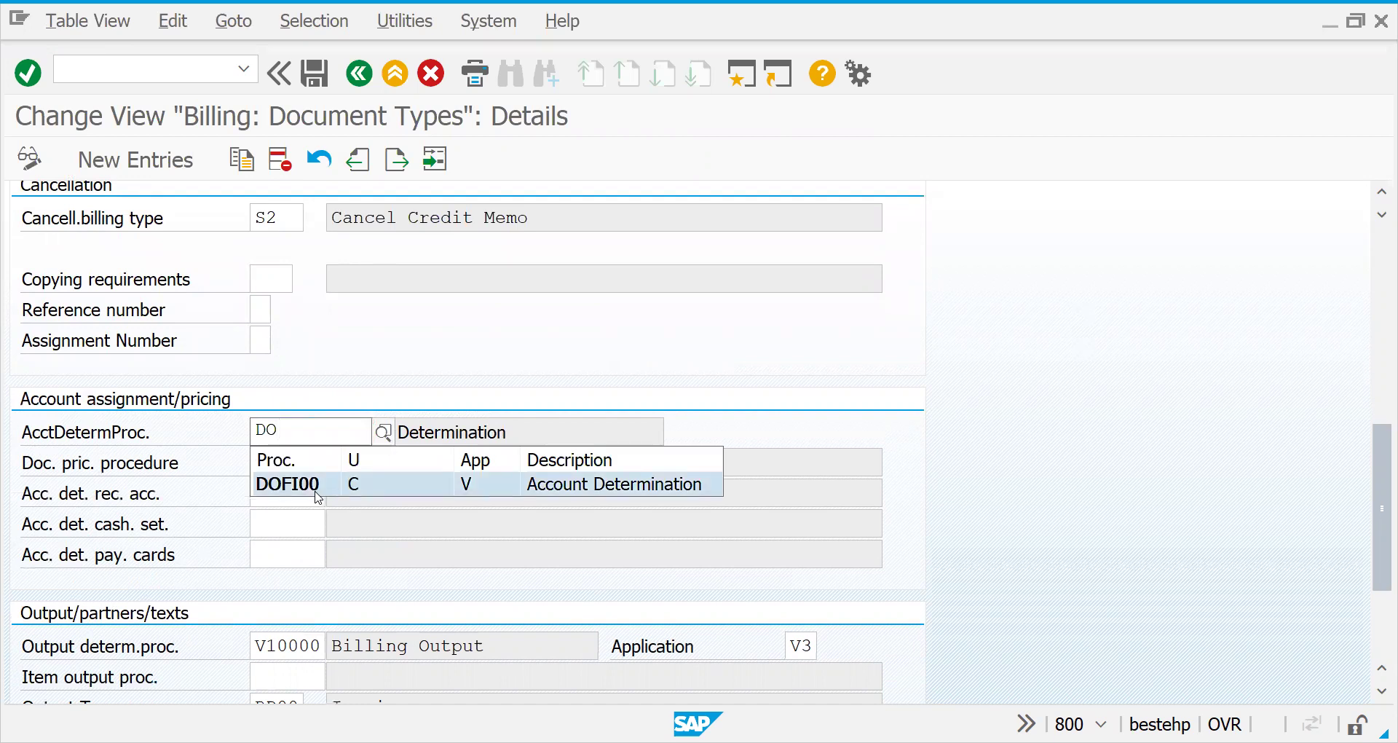
left_click(319, 484)
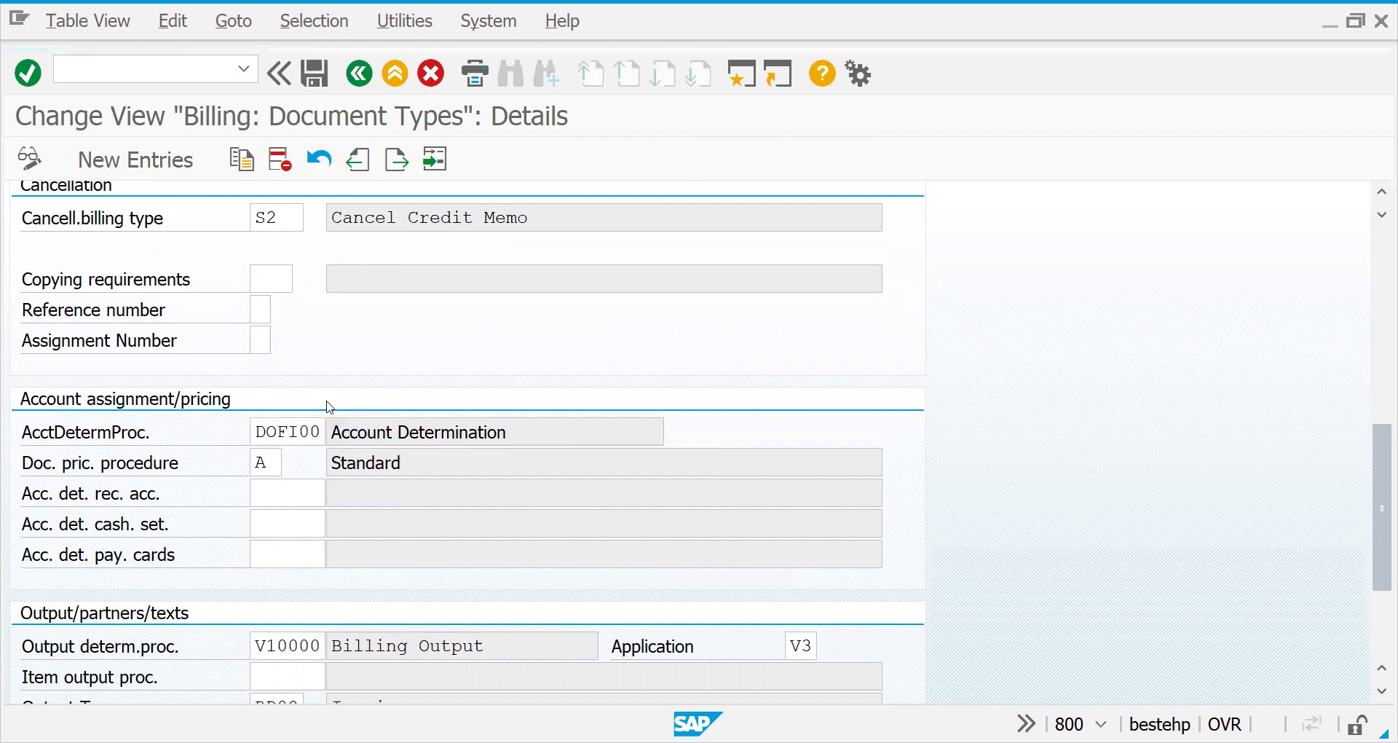
left_click(423, 458)
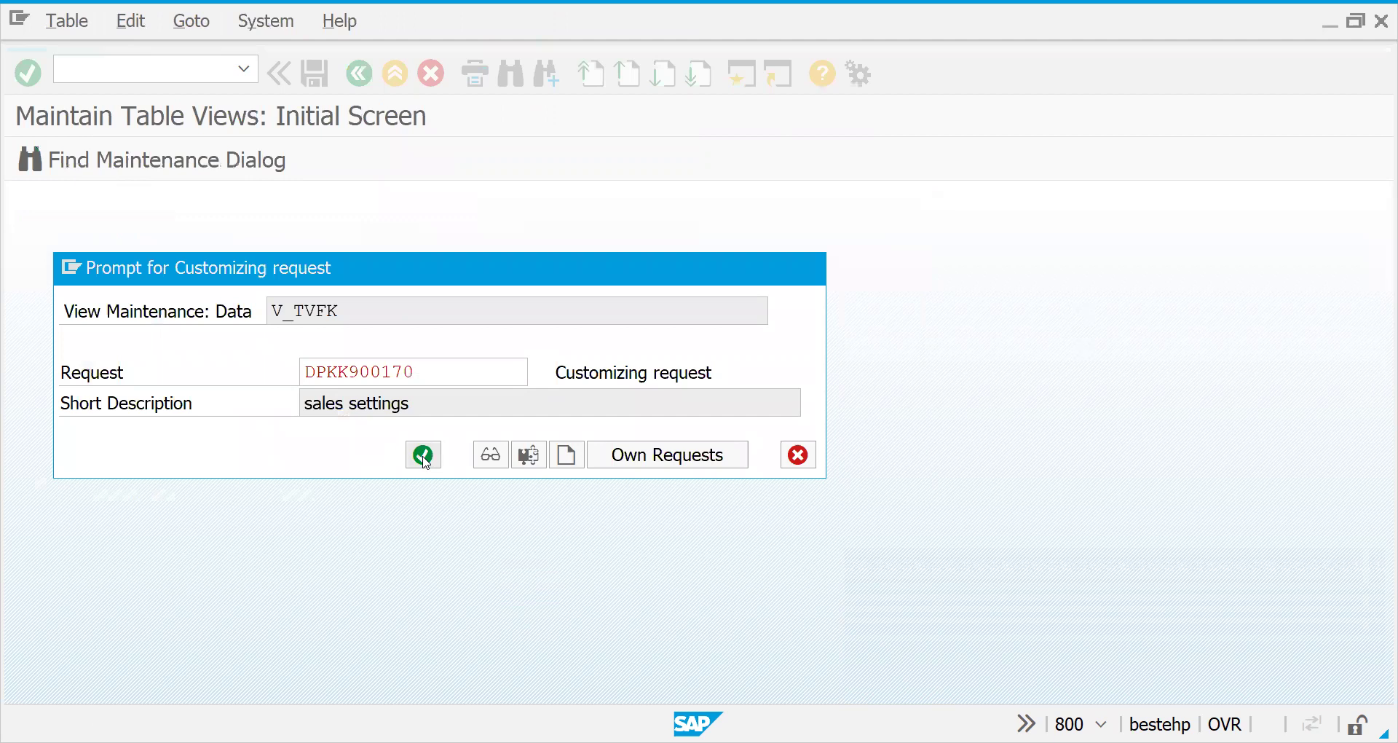
- Open transaction VF02 and try to release the prefilled F2 invoice to accounting
type("/NVA")
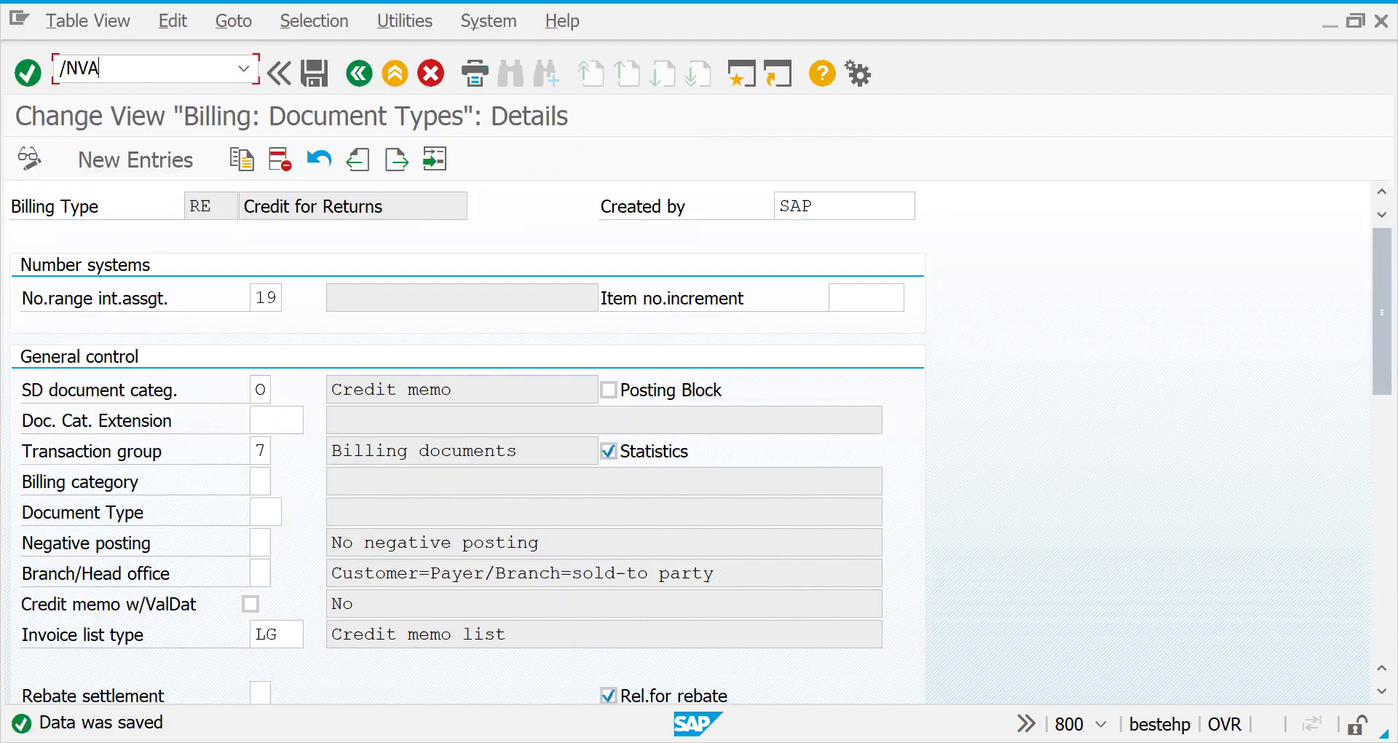
key("BackSpace")
type("F02")
key("Return")
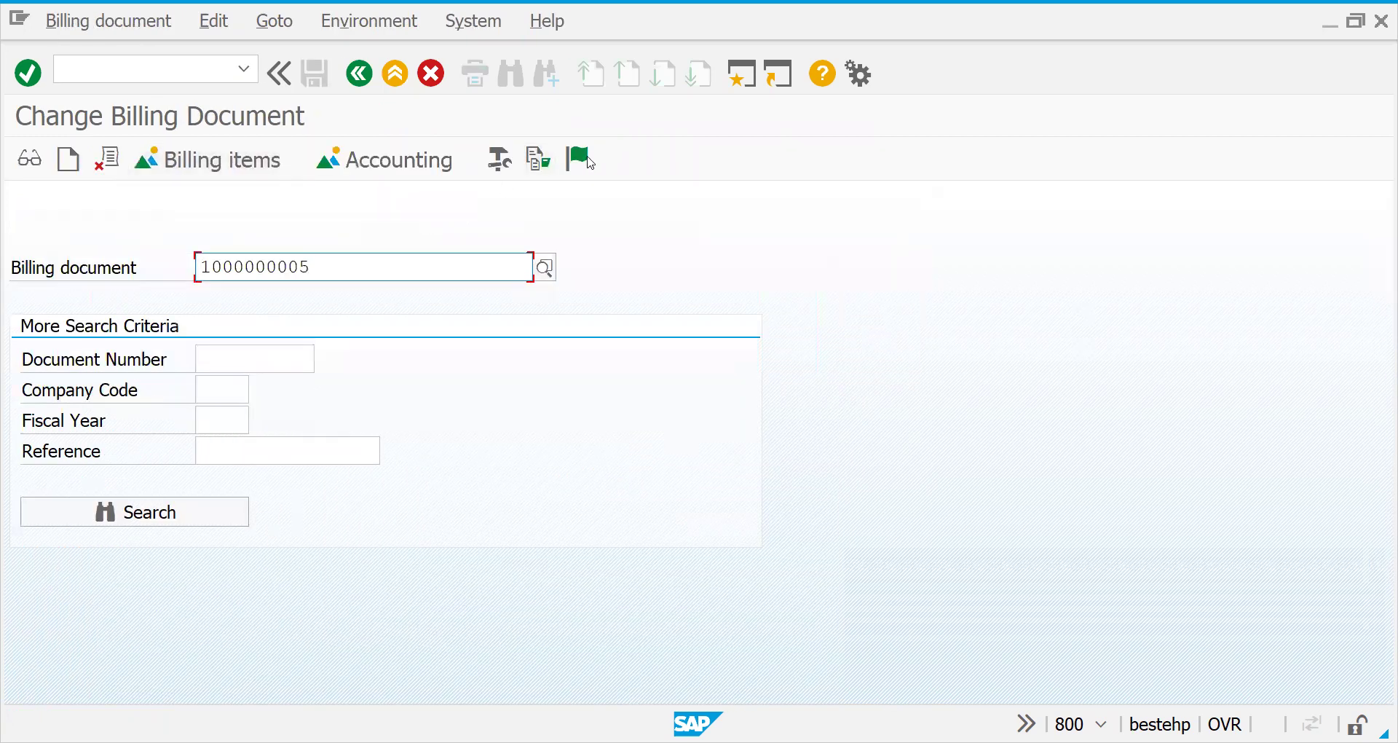
left_click(583, 164)
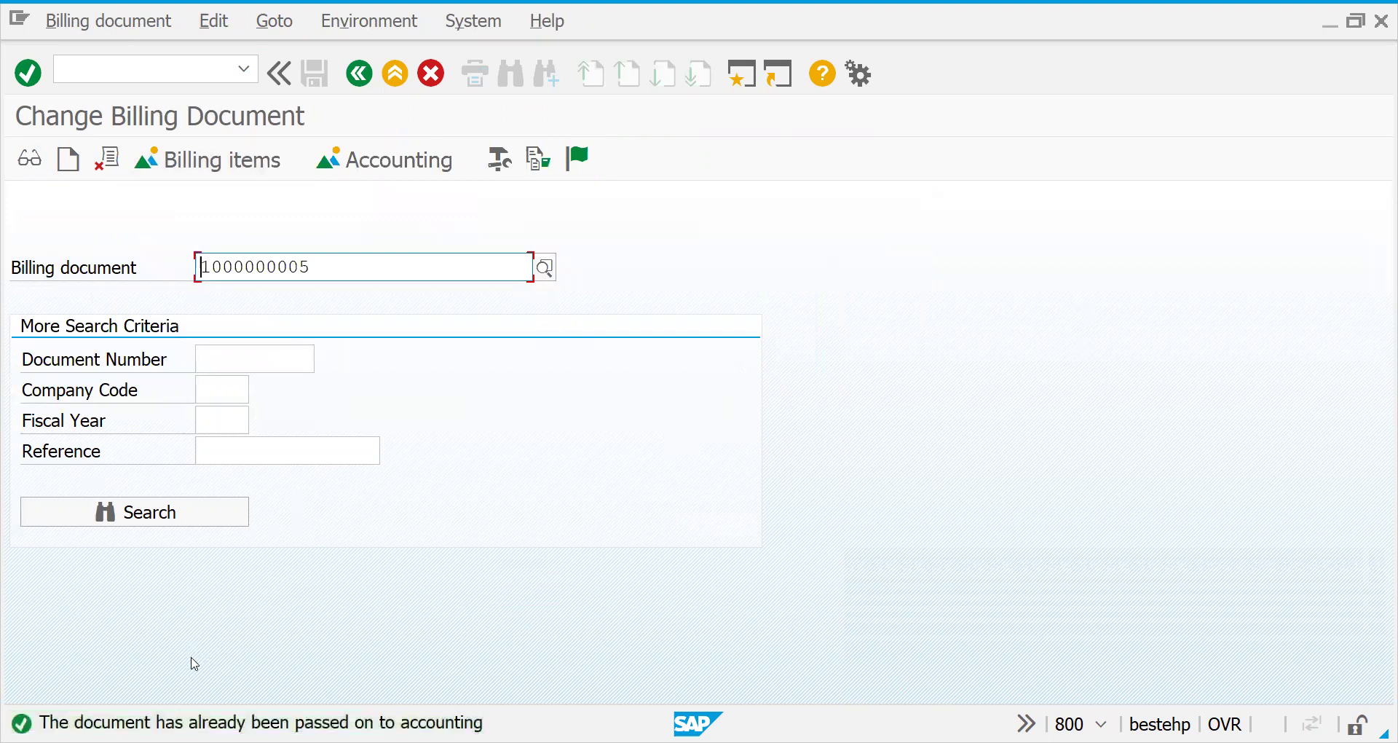
- Try to open transaction VL02N from the billing document change screen
left_click(157, 71)
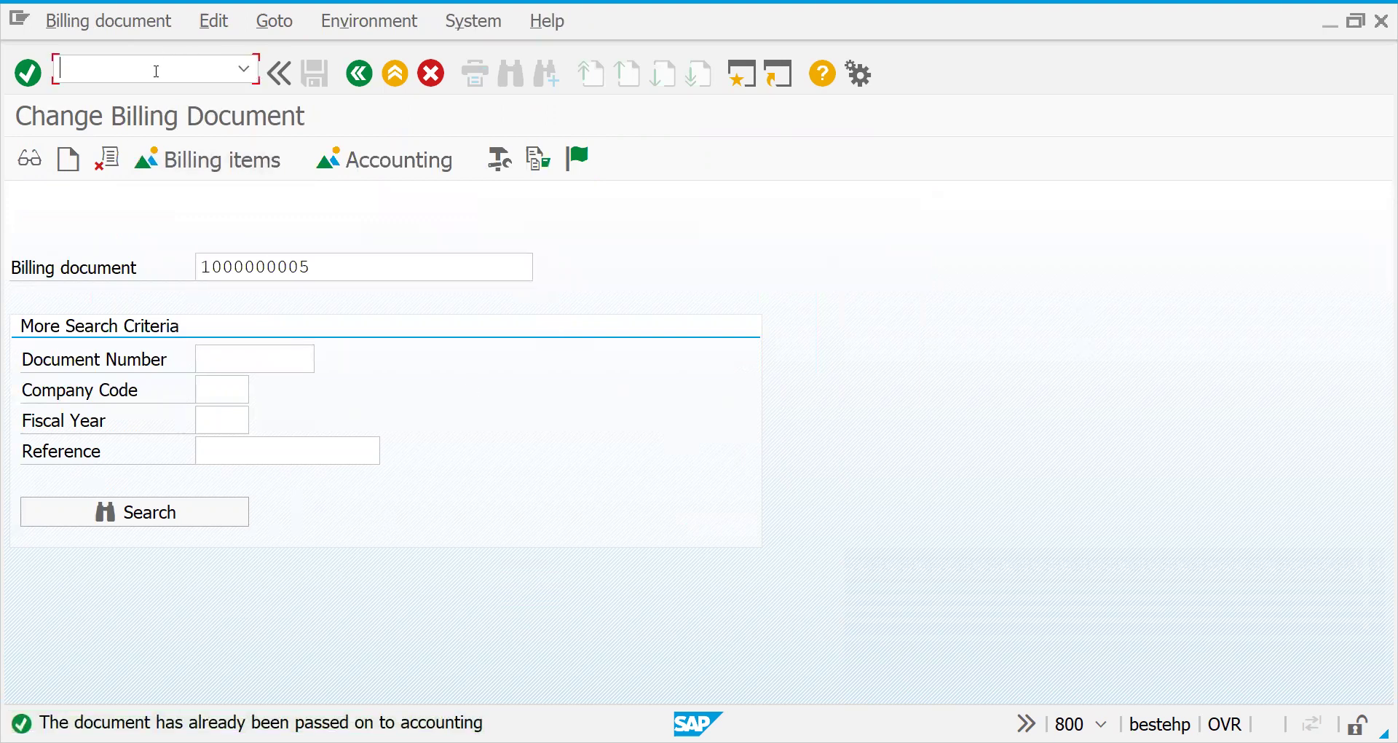
type("/NVLOEN")
key("BackSpace")
key("BackSpace")
key("BackSpace")
key("BackSpace")
key("BackSpace")
type("VL02N")
key("Return")
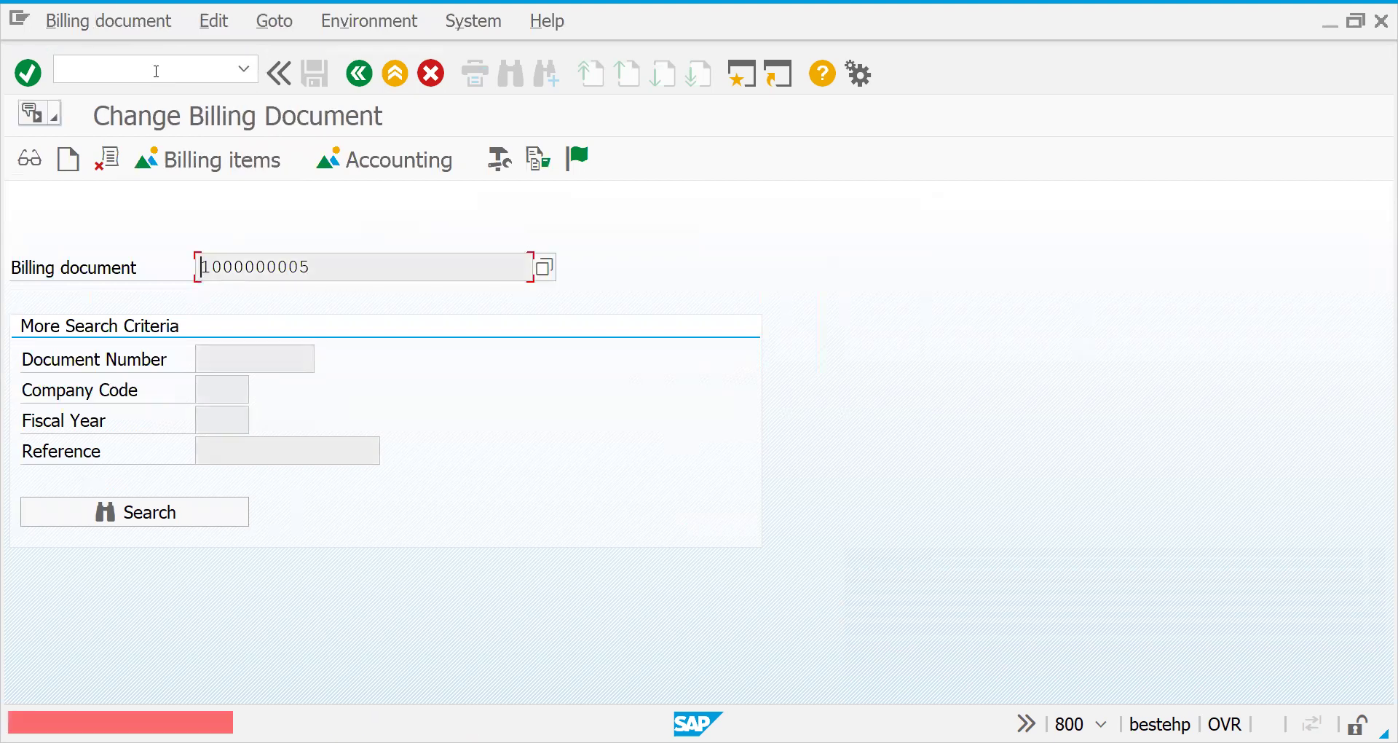
- Open transaction VL02N and display the document flow of the prefilled returns delivery
left_click(128, 62)
type("/NVL")
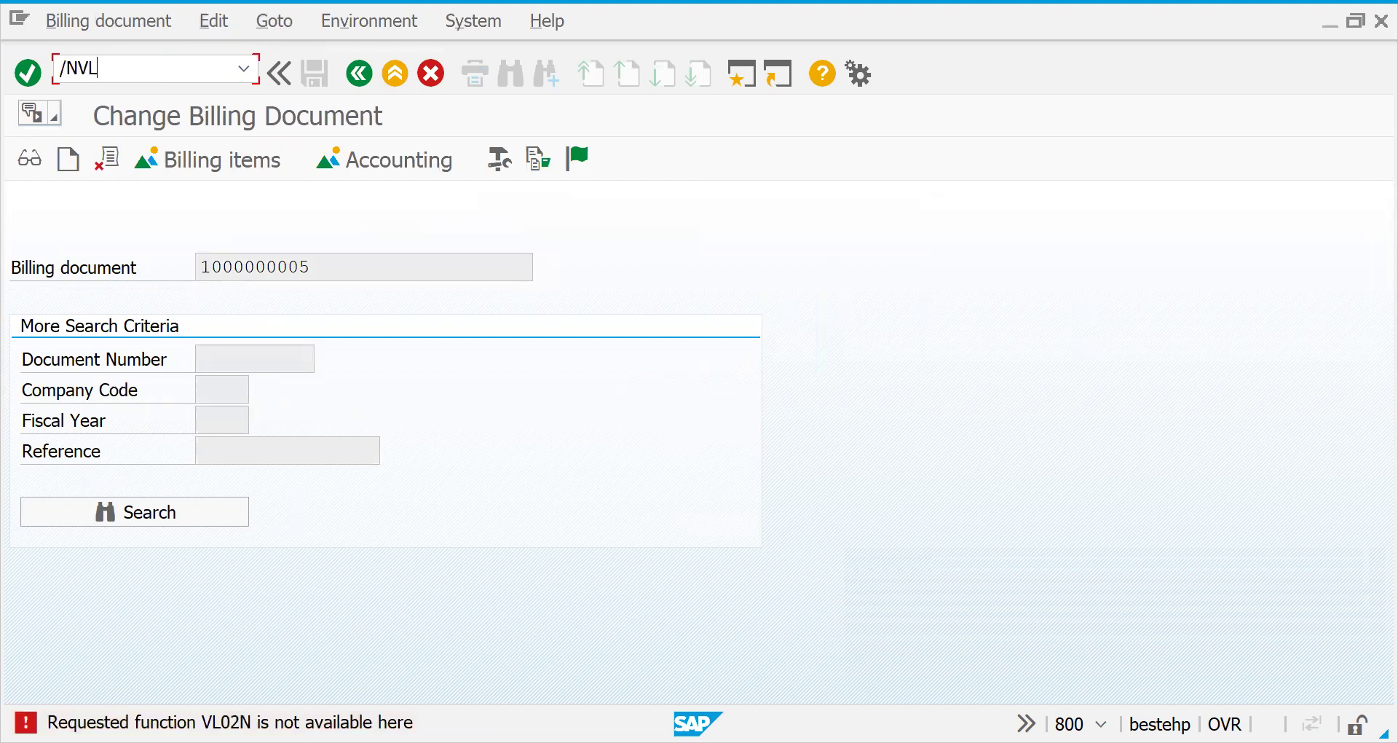
type("02N")
key("Return")
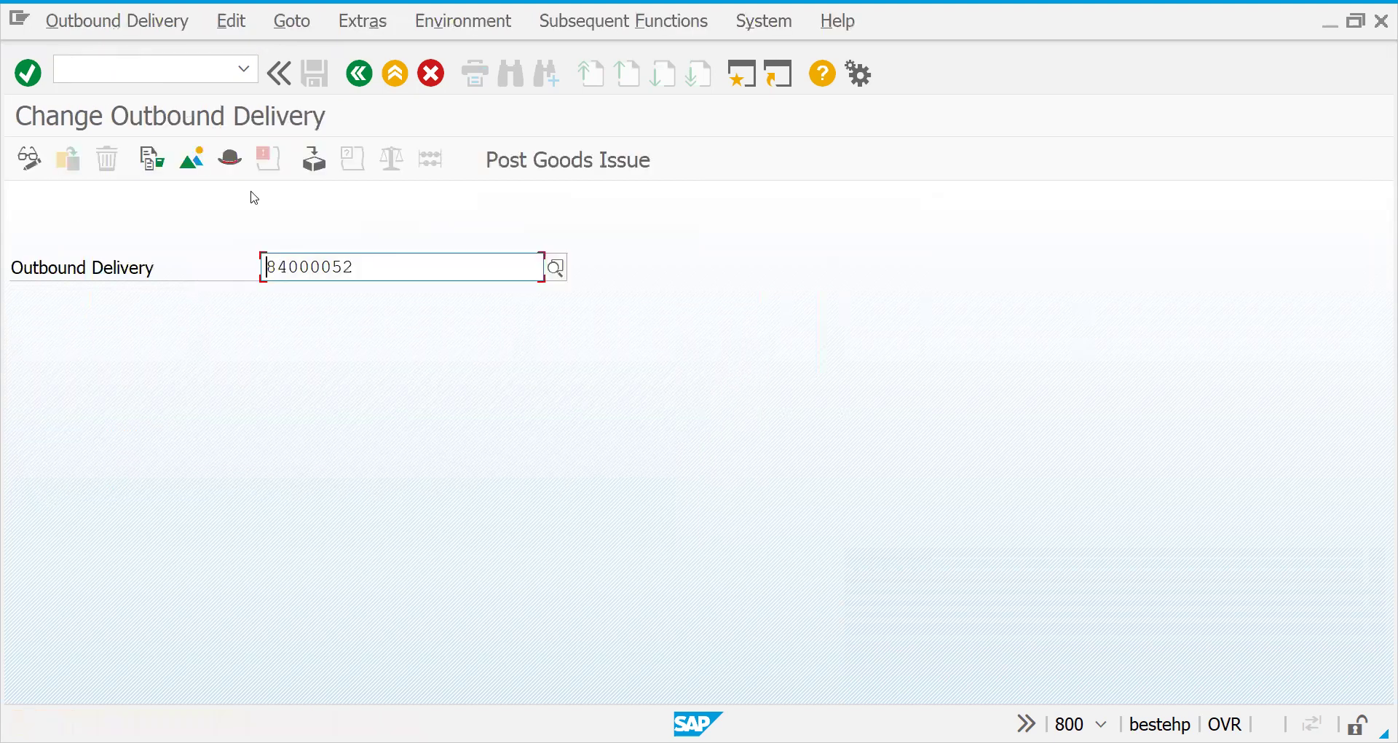
left_click(155, 160)
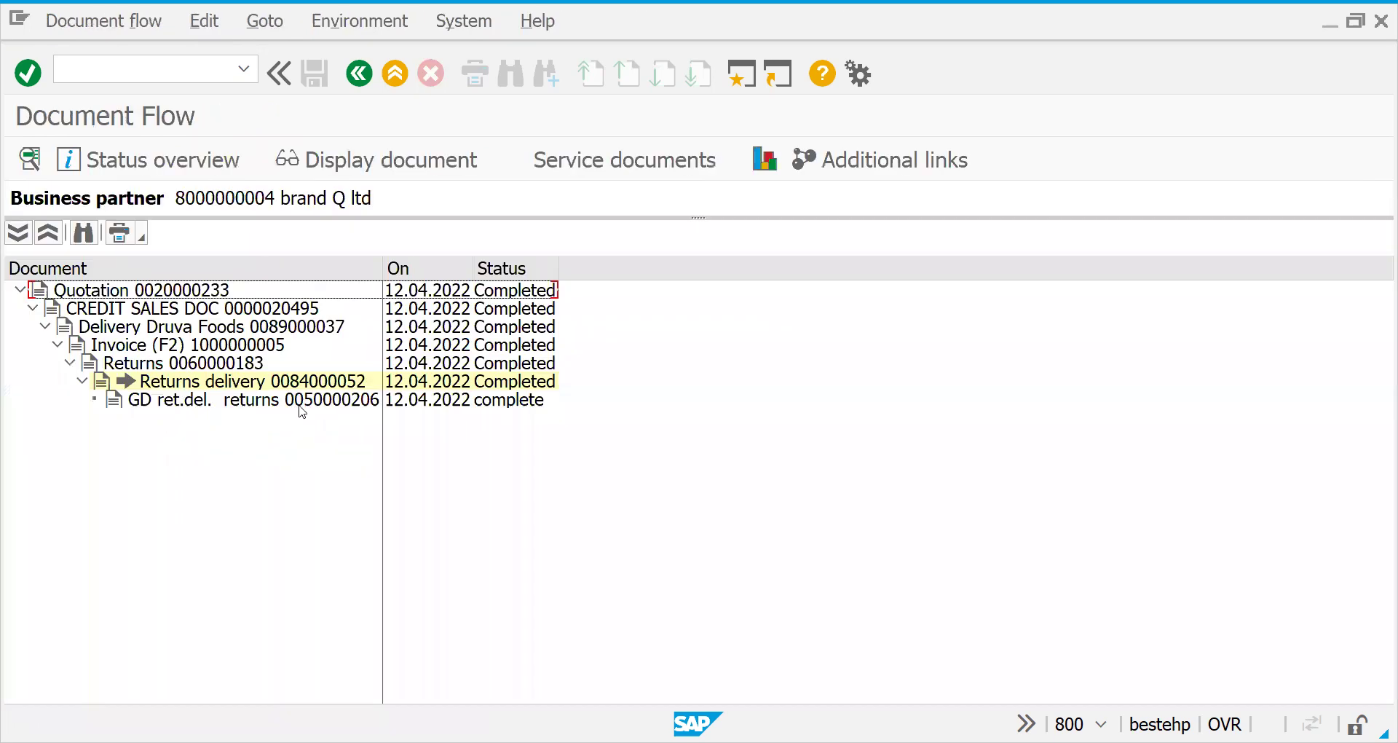
- Show the item details of the goods receipt and the returns order in the flow, and copy the returns document number
left_click(302, 402)
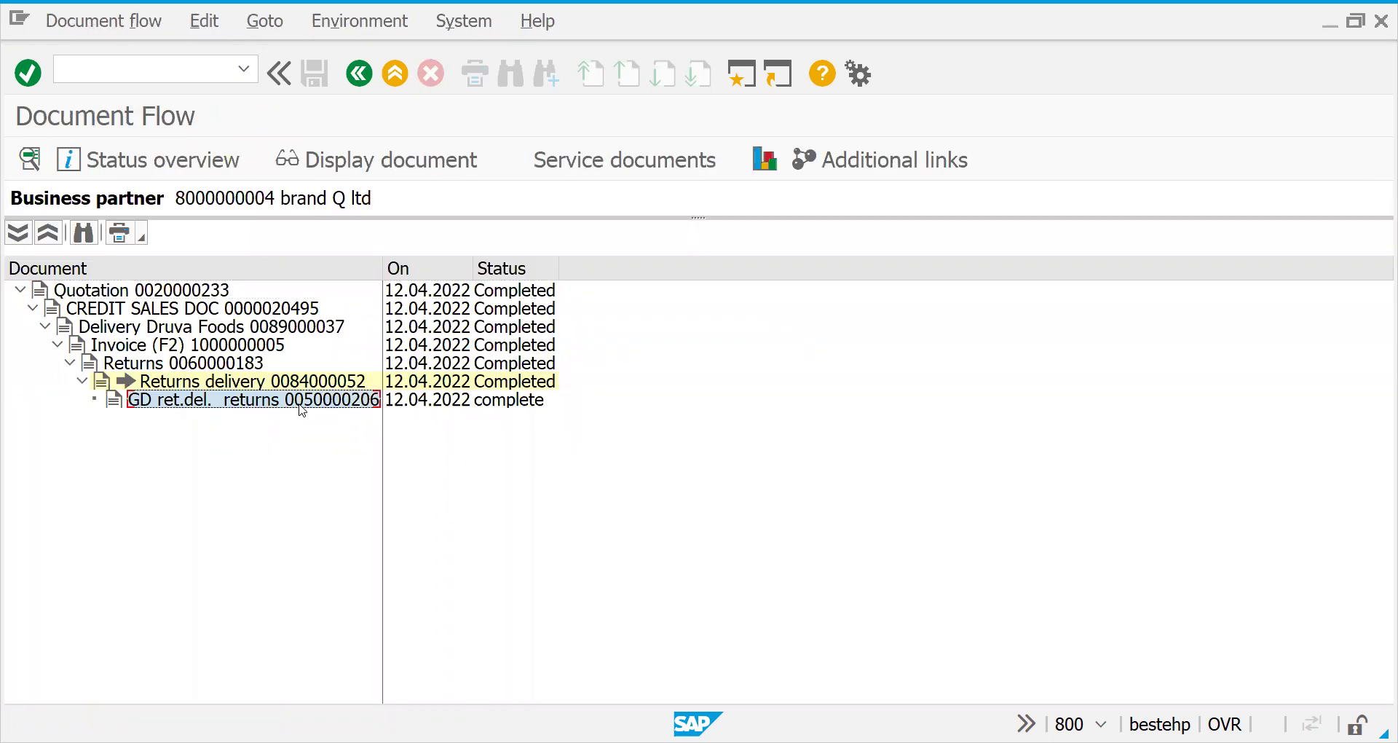
double_click(302, 407)
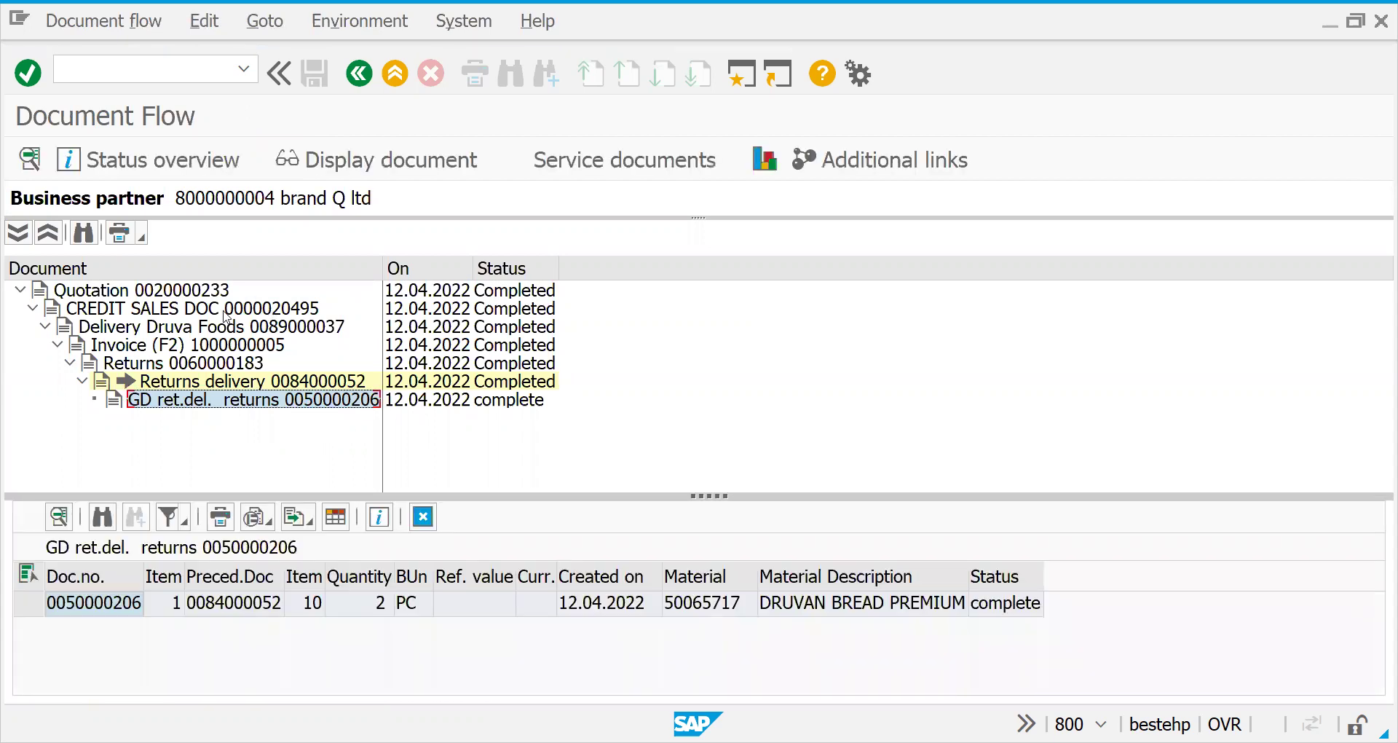
double_click(227, 369)
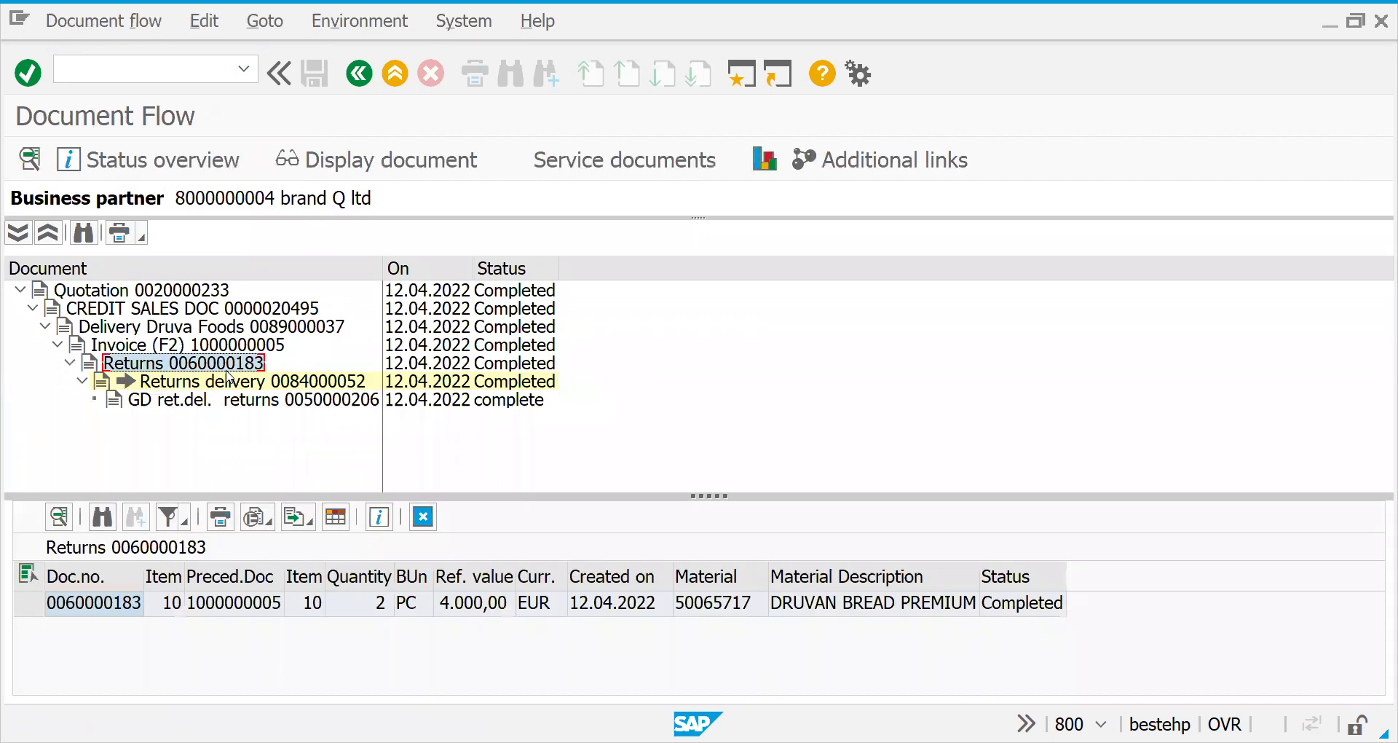
left_click(99, 608)
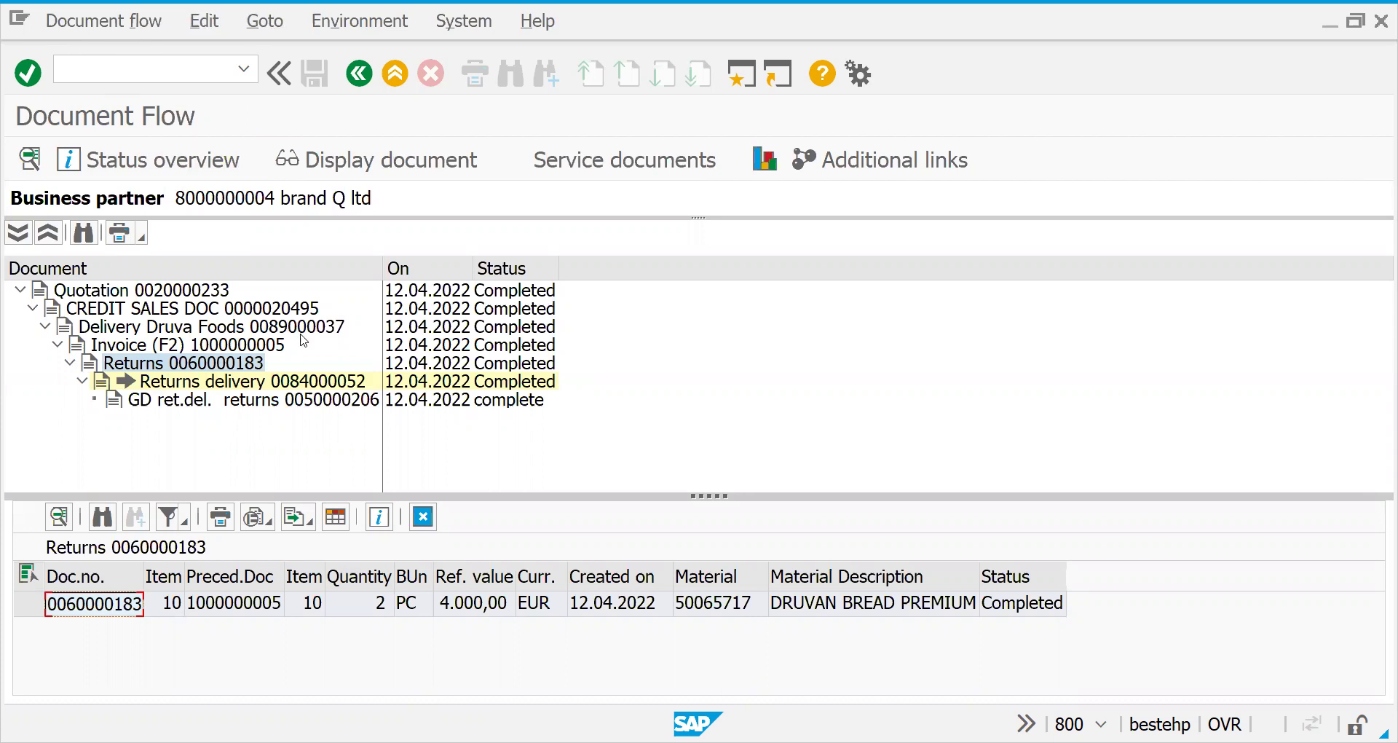
- Try to create a billing document for the returns order in VF01 and check the billing log
left_click(98, 77)
type("/nvf01")
key("Return")
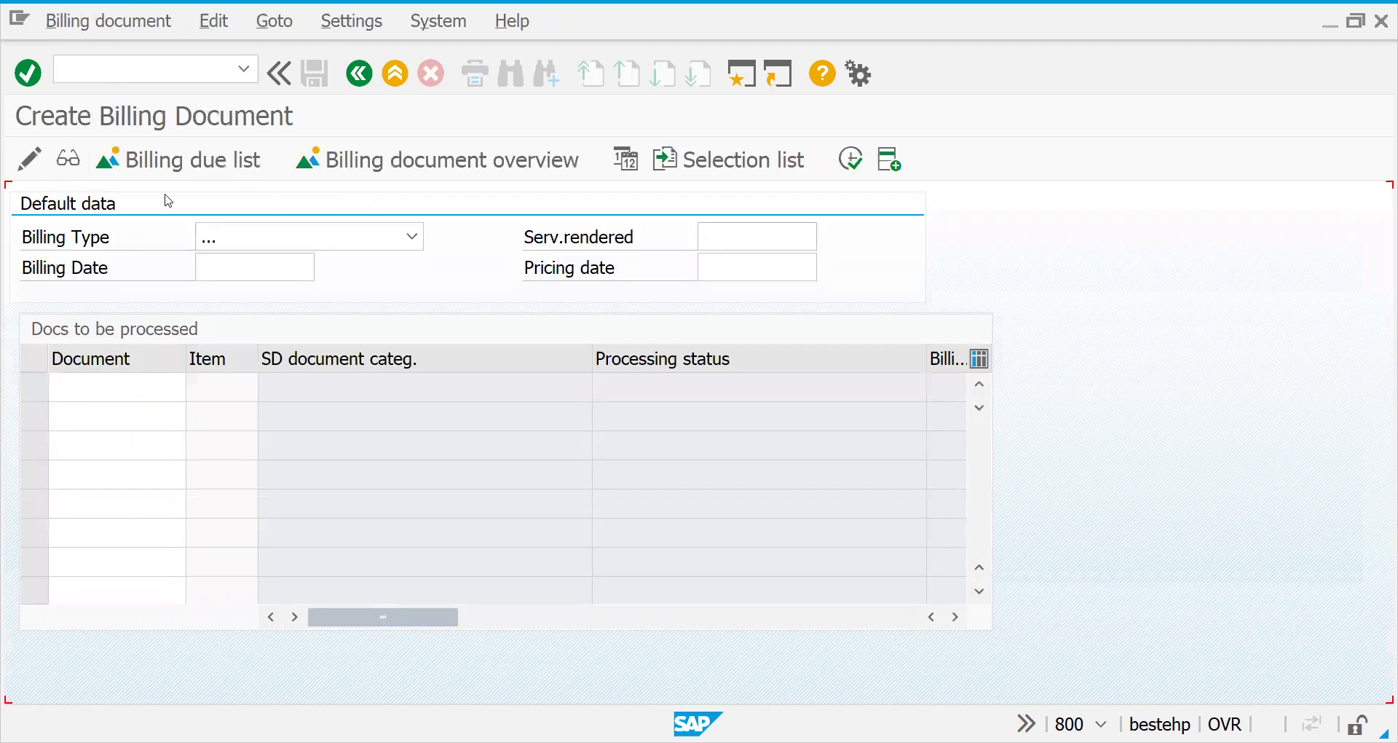
left_click(852, 157)
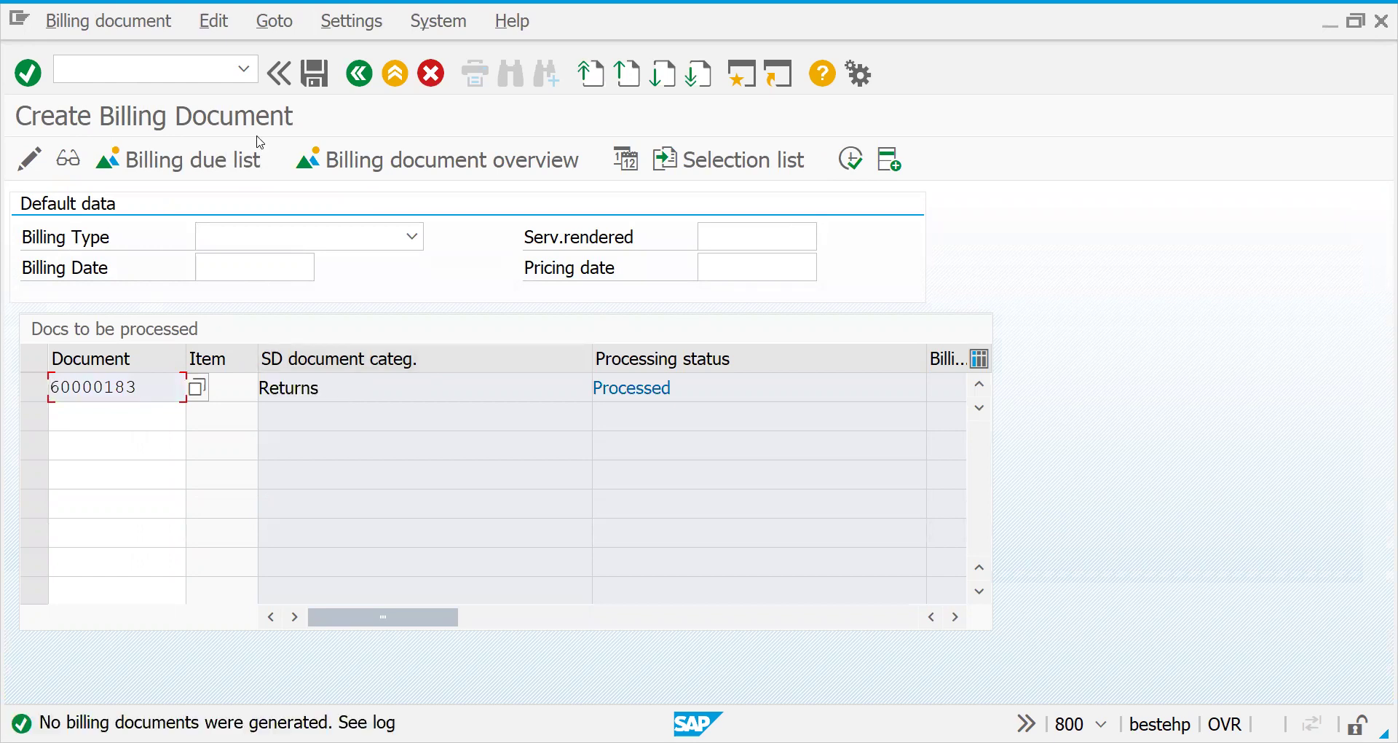
left_click(207, 29)
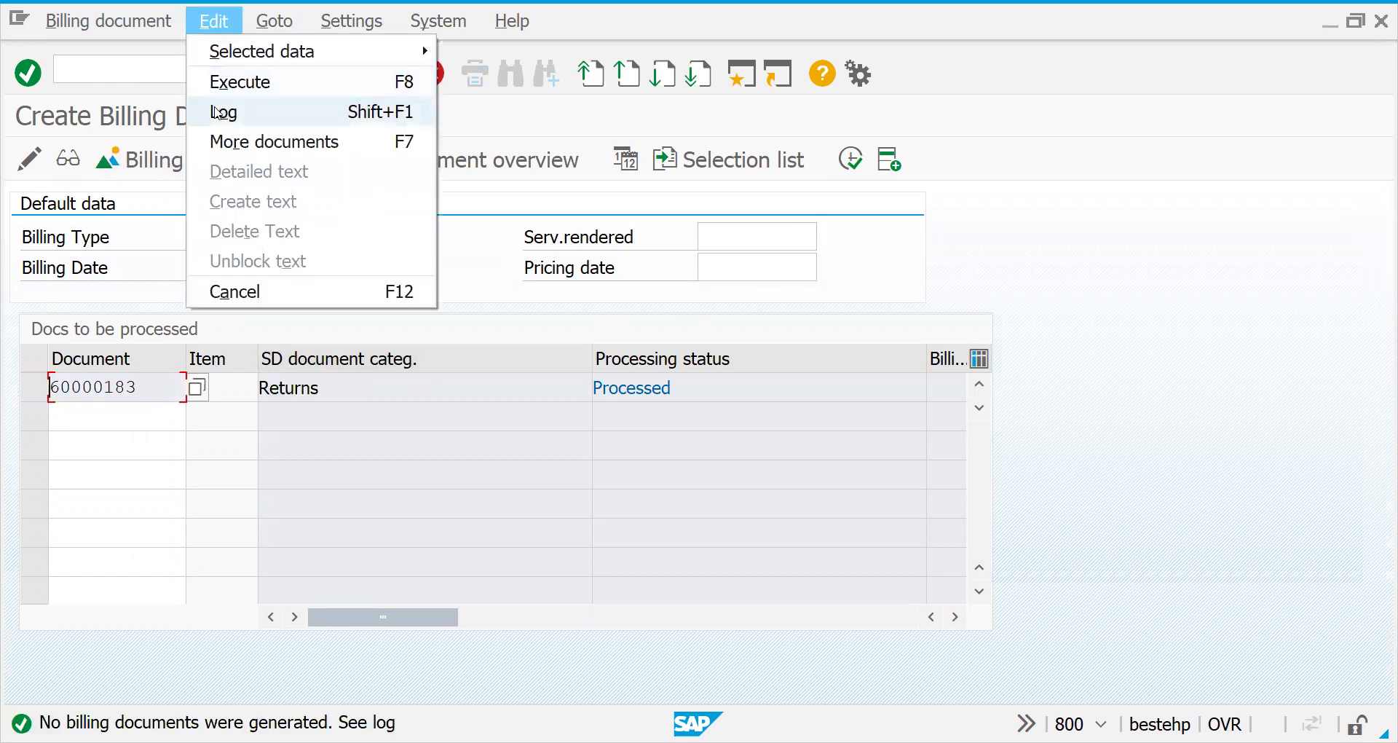
left_click(217, 111)
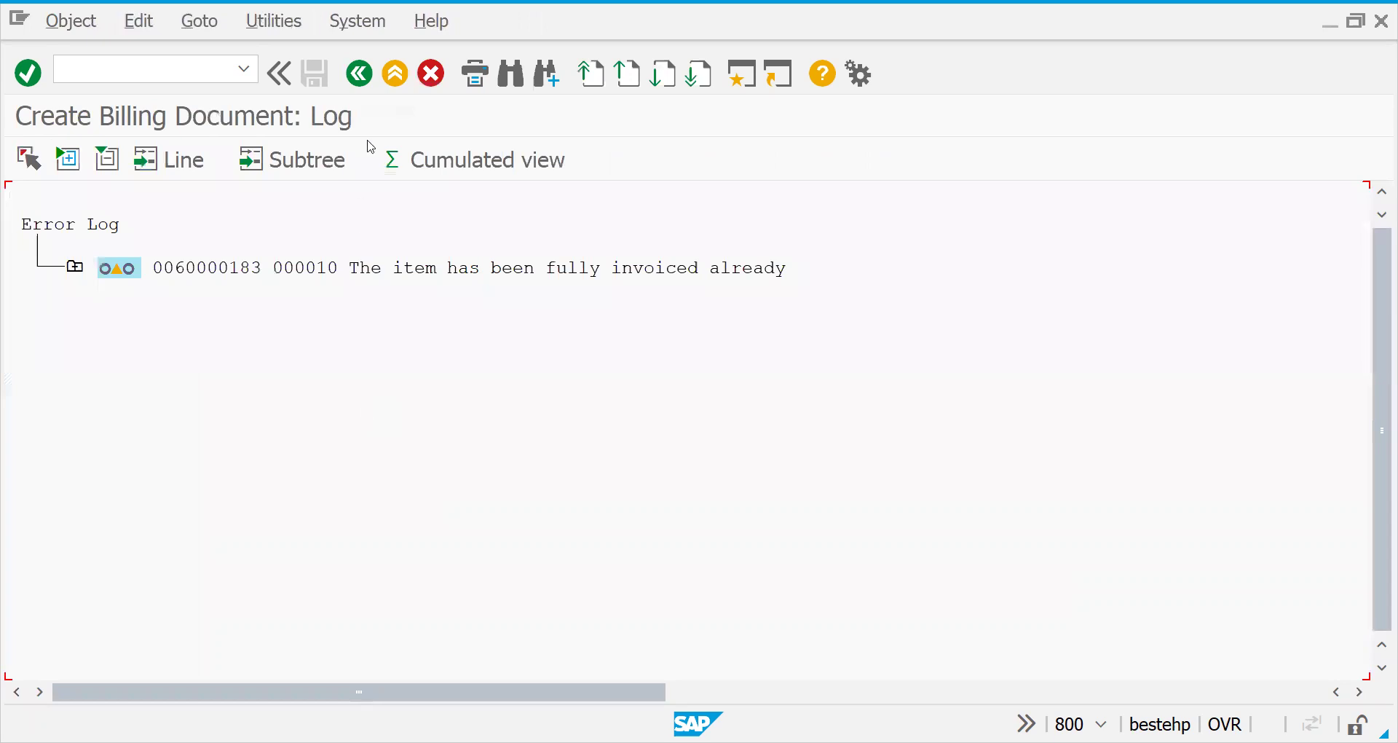
left_click(358, 73)
- Open the returns order in transaction VA02 and display its document flow
left_click(168, 69)
type("/NVF")
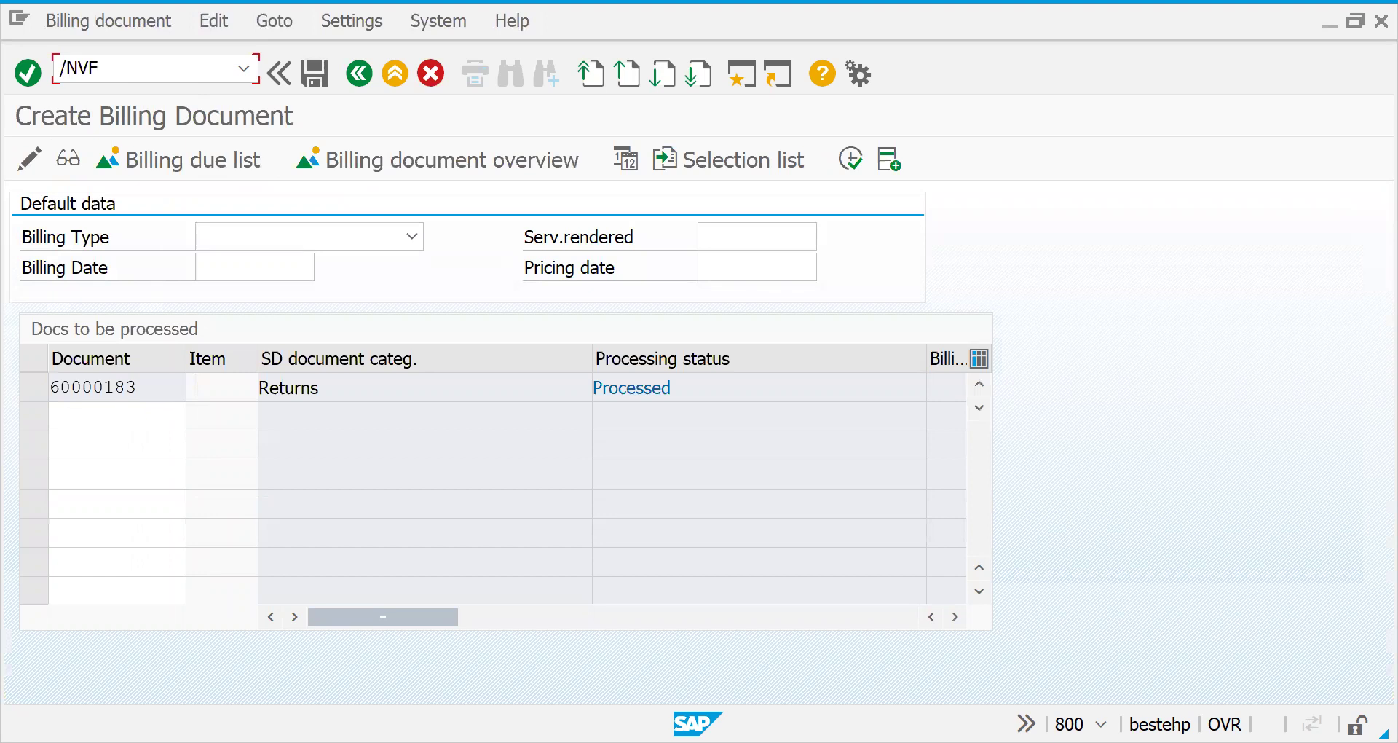
key("BackSpace")
type("A02")
key("Return")
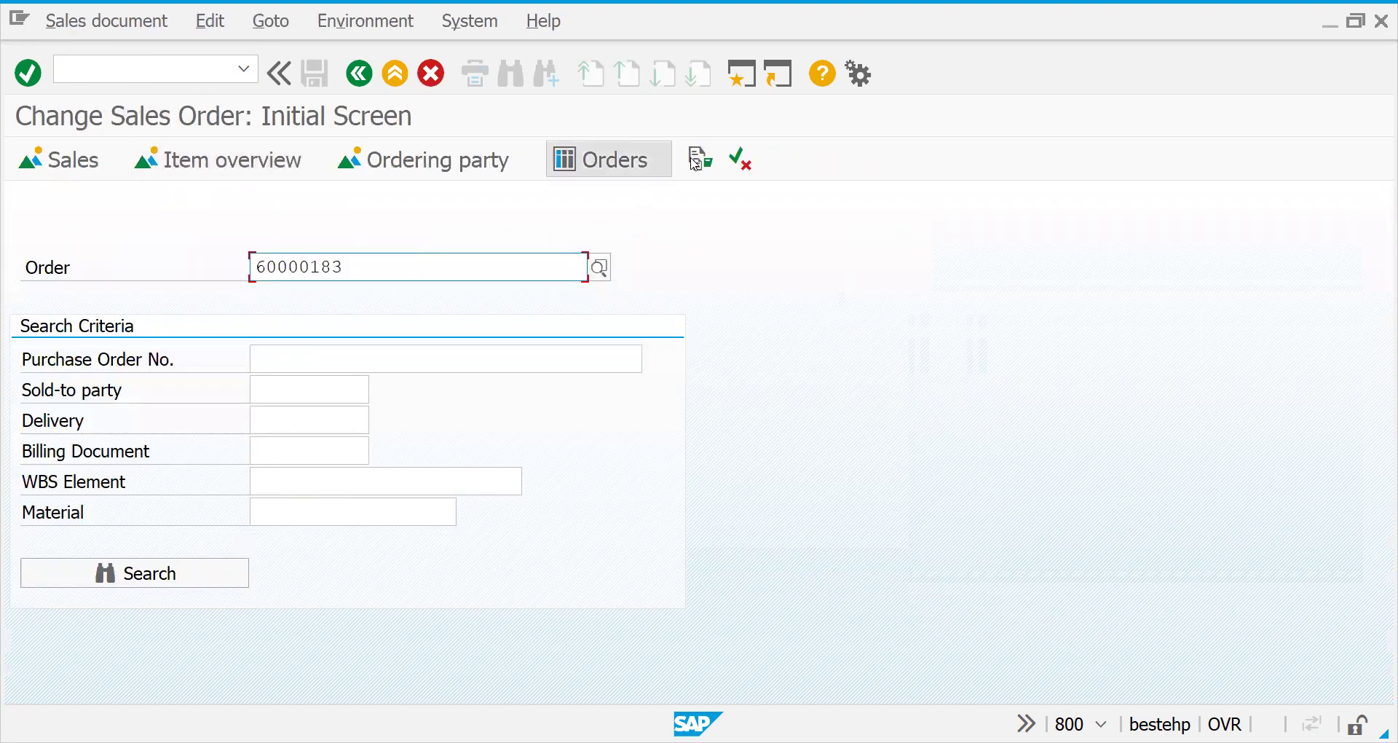
key("F5")
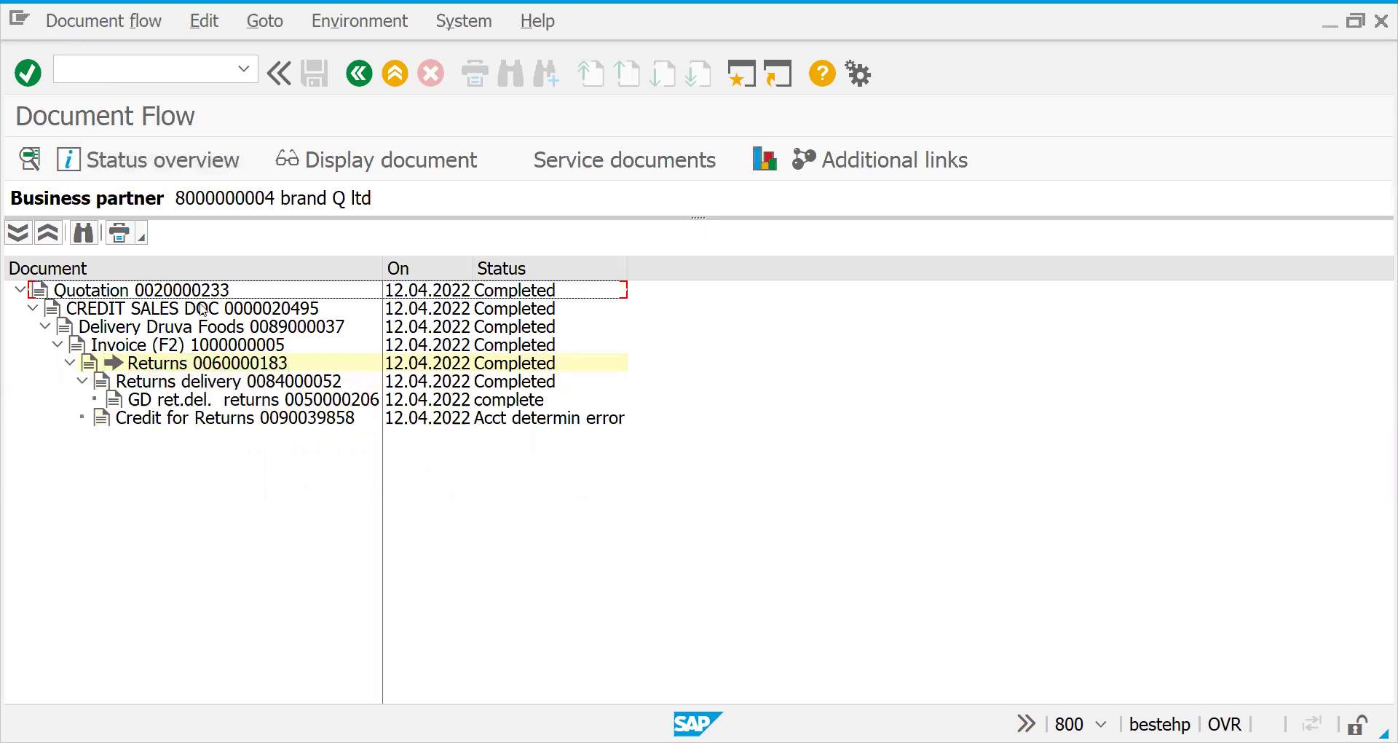
- Go through the documents in the flow, show the Credit for Returns item details and copy its document number
left_click(276, 317)
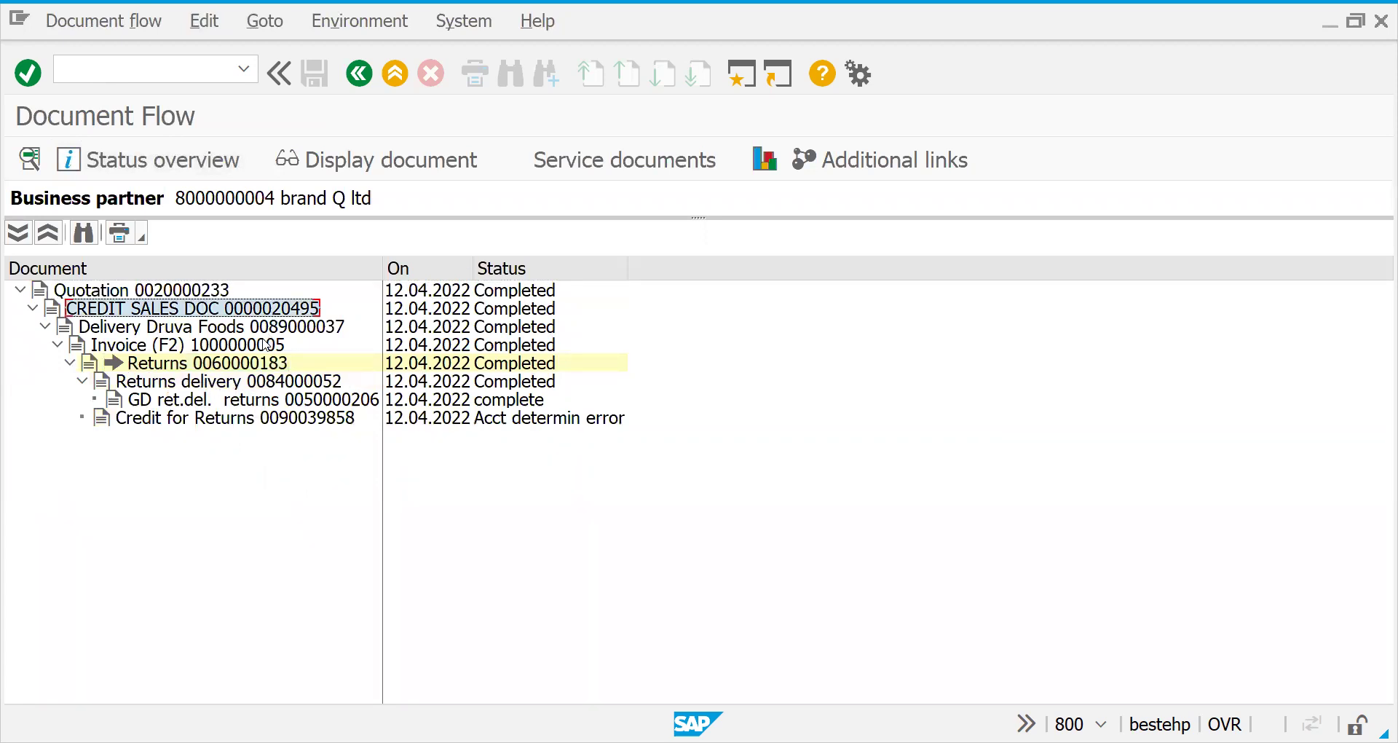
left_click(267, 345)
left_click(260, 365)
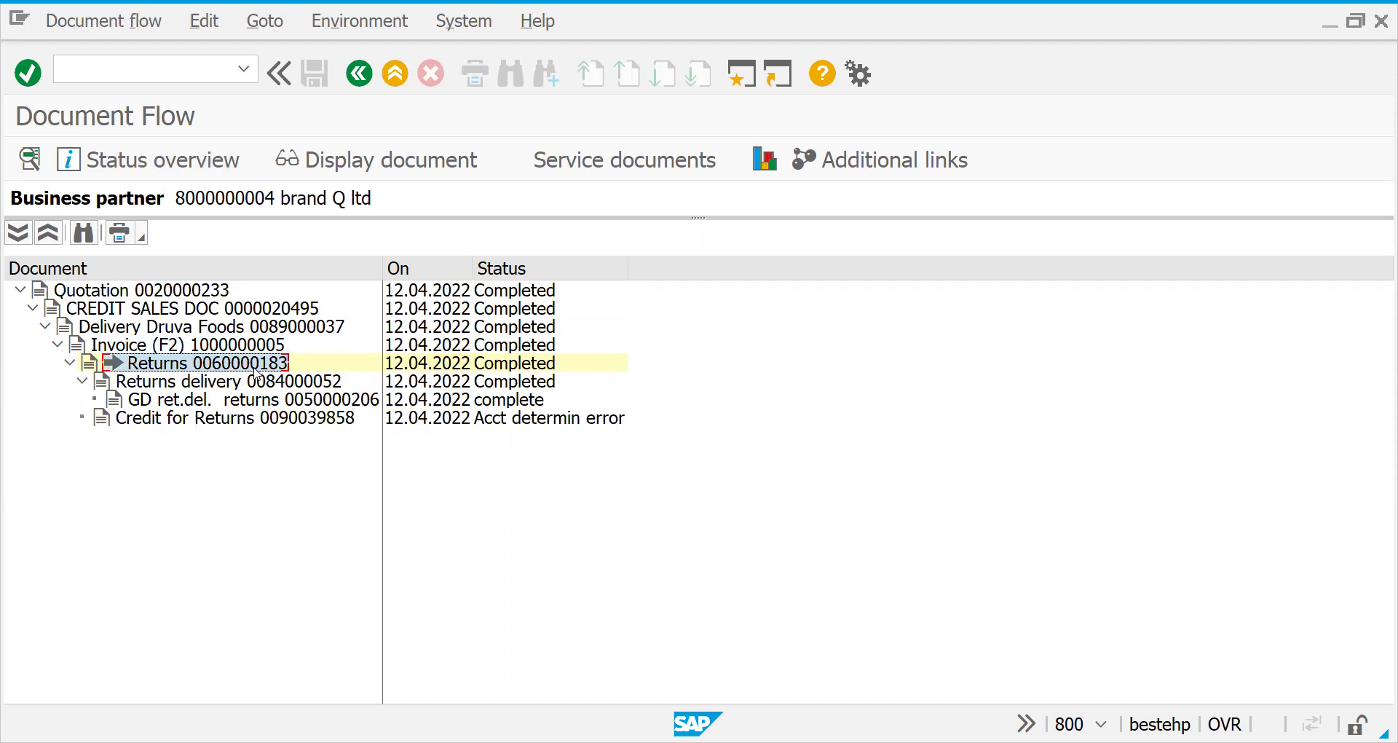
left_click(252, 385)
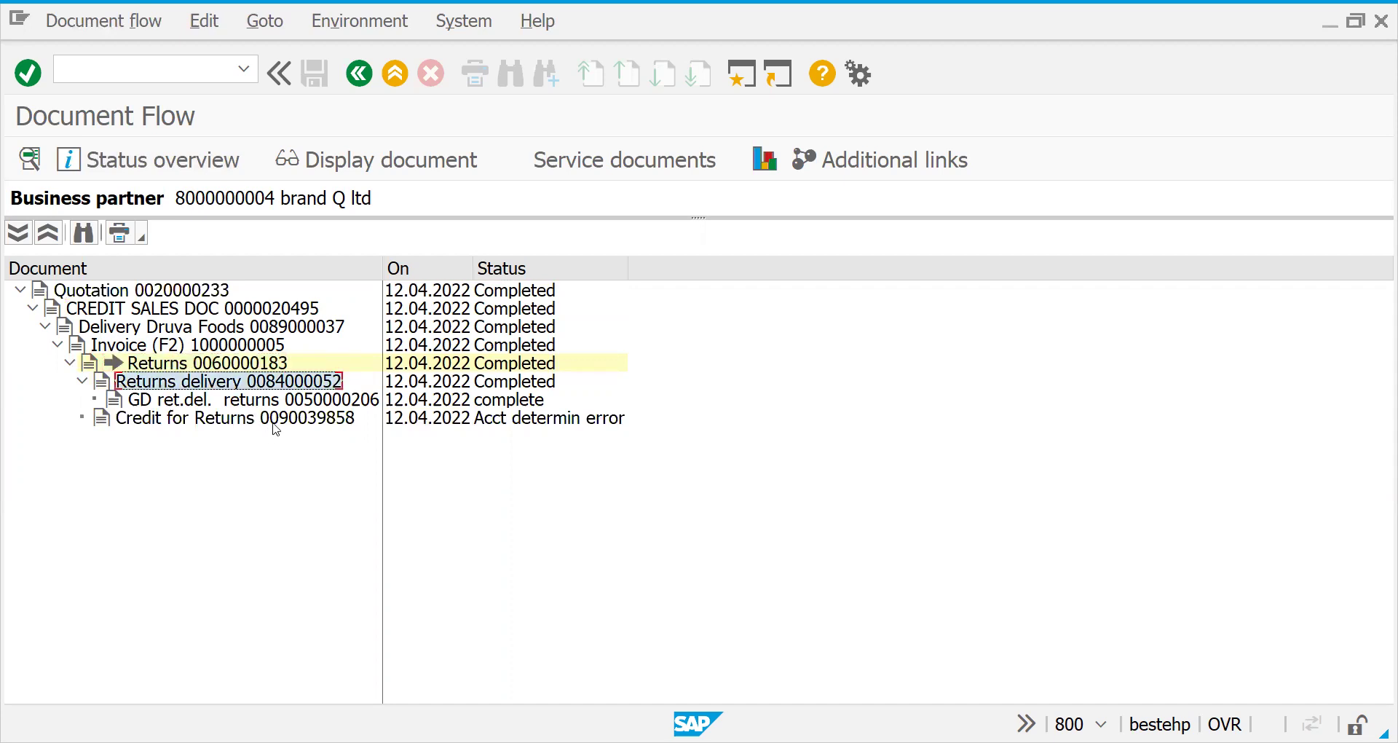
left_click(274, 425)
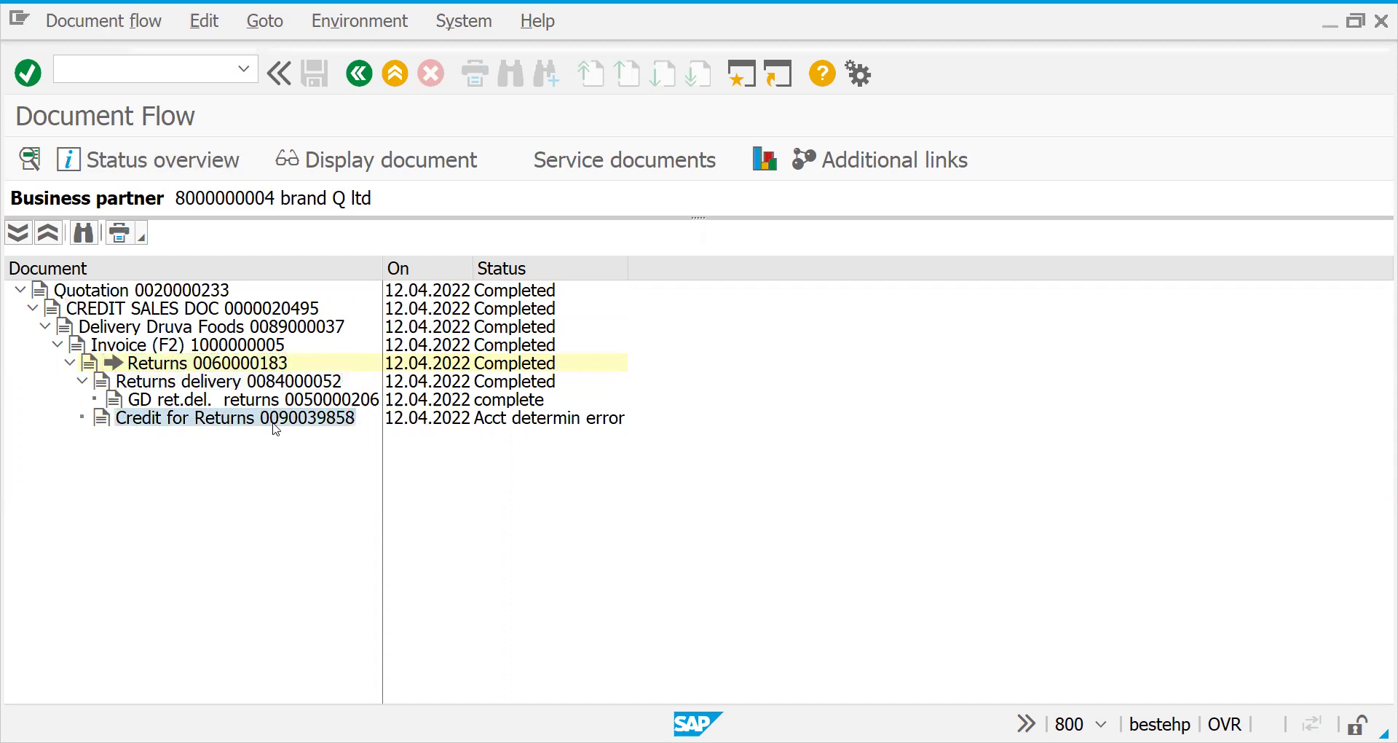
double_click(233, 421)
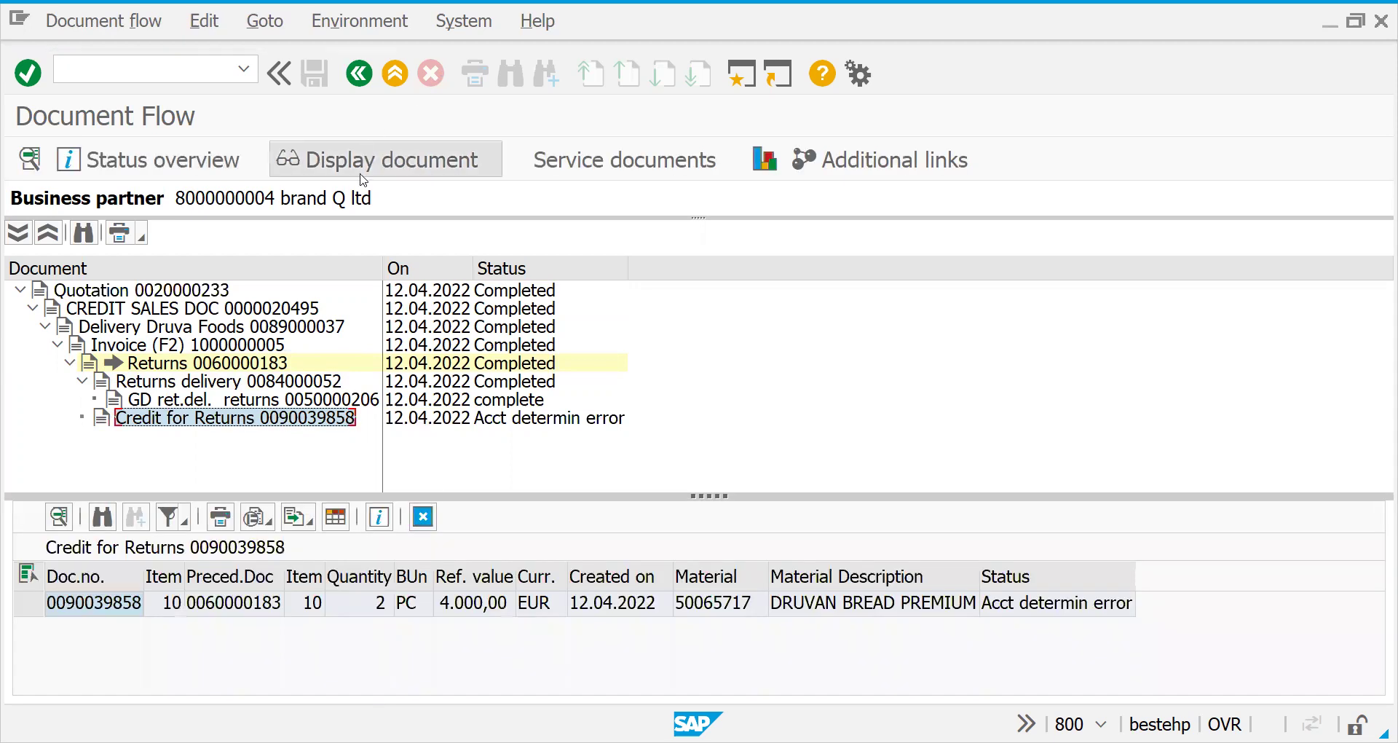
left_click(110, 608)
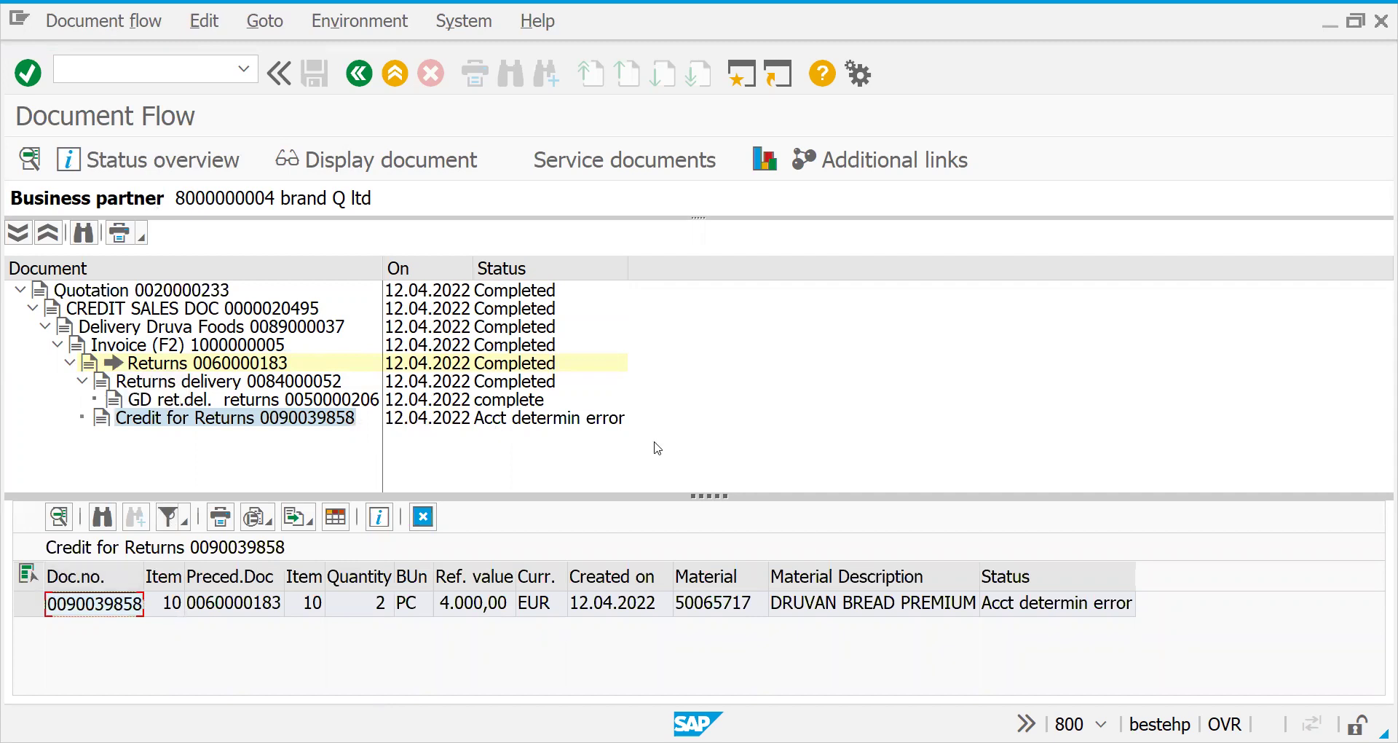
- Enter the copied Credit for Returns document number in transaction VF02 and release the document to accounting
left_click(124, 68)
type("/")
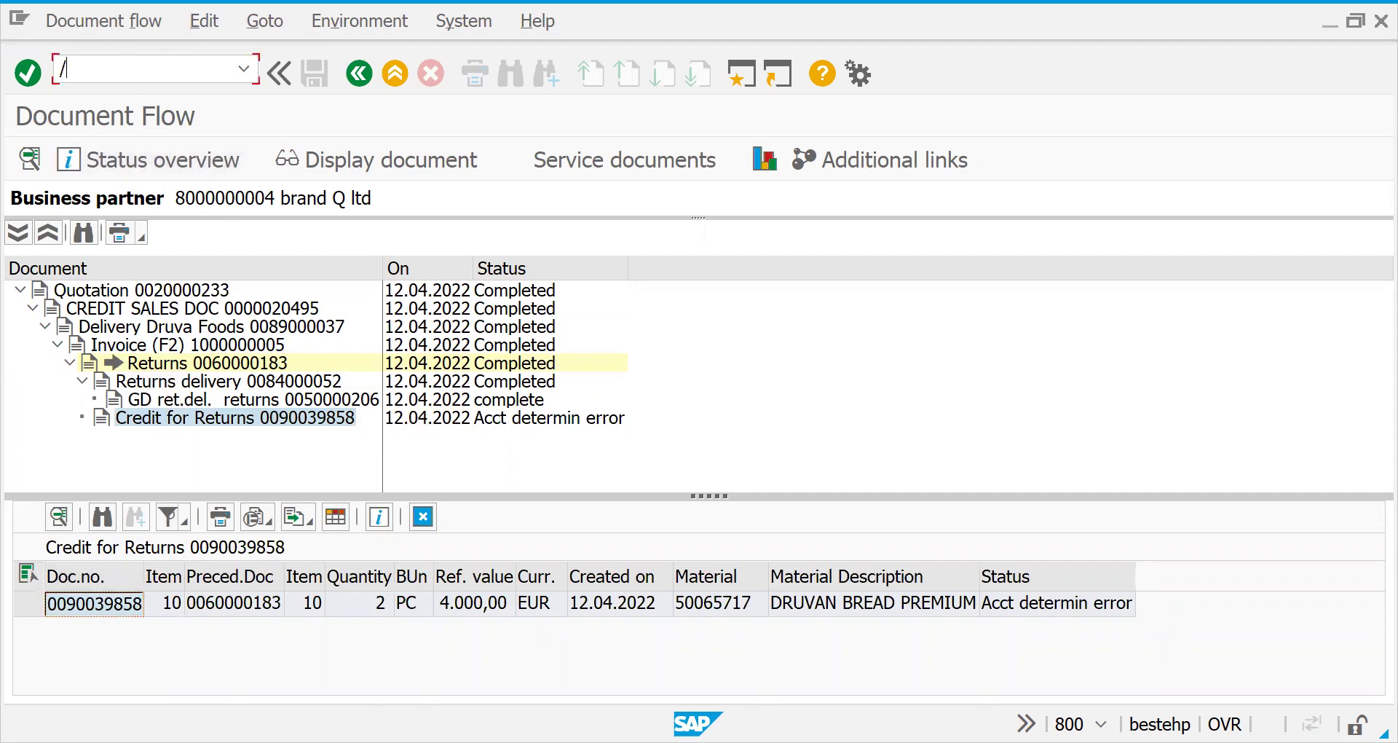
type("NVF02")
key("Return")
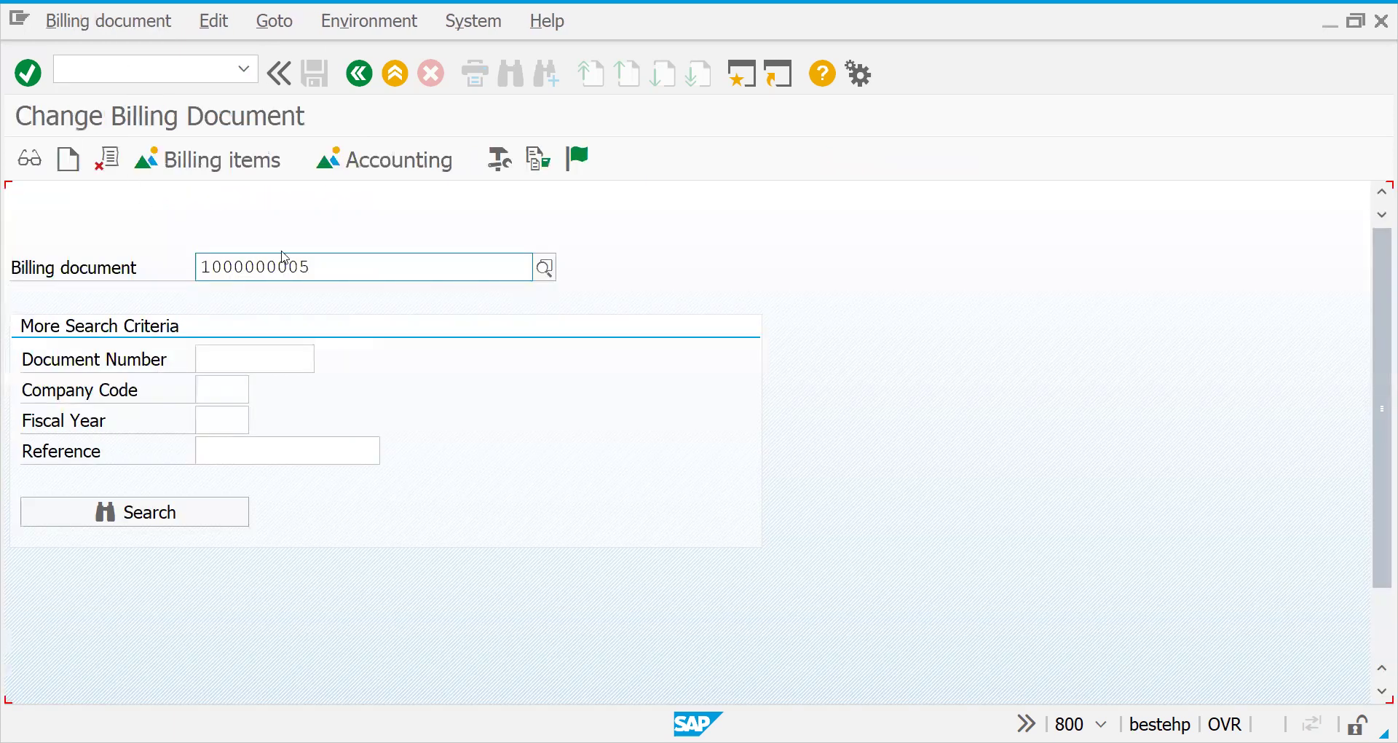
key("ctrl+v")
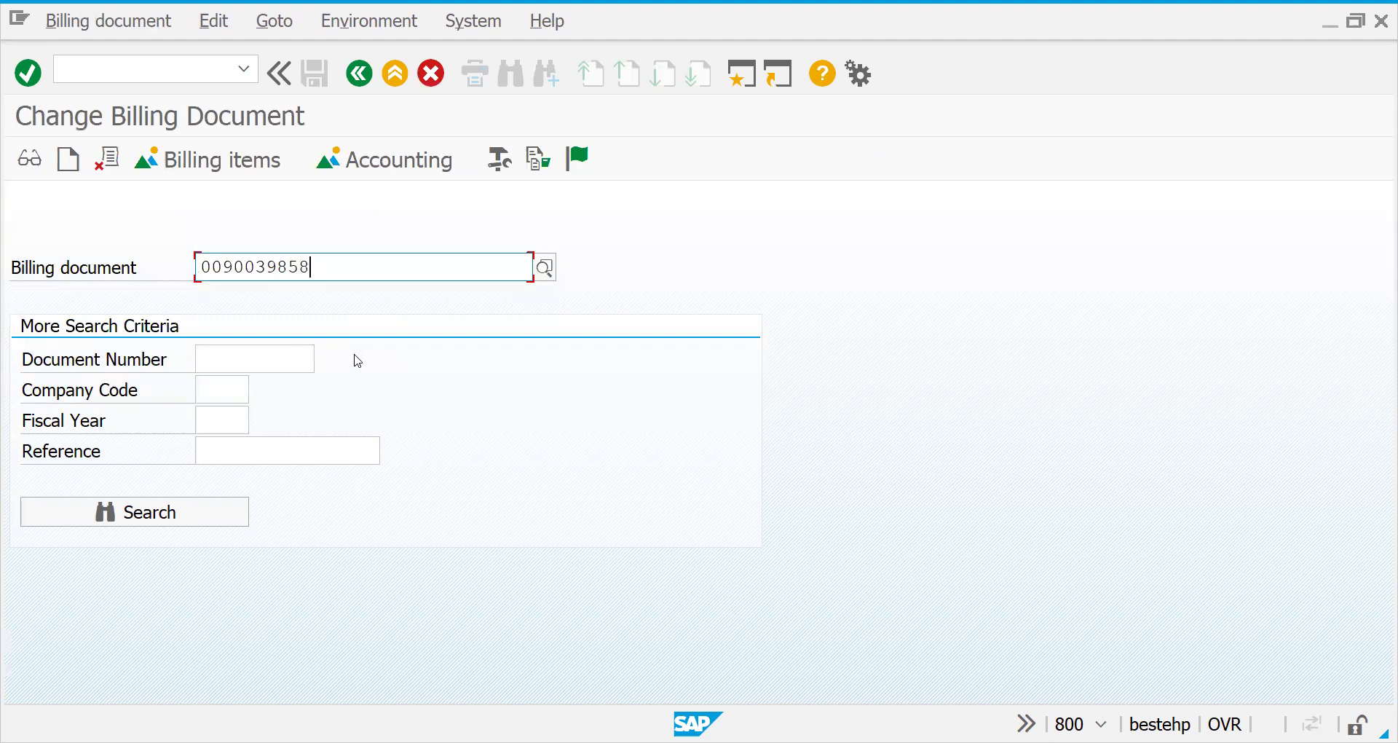
left_click(577, 166)
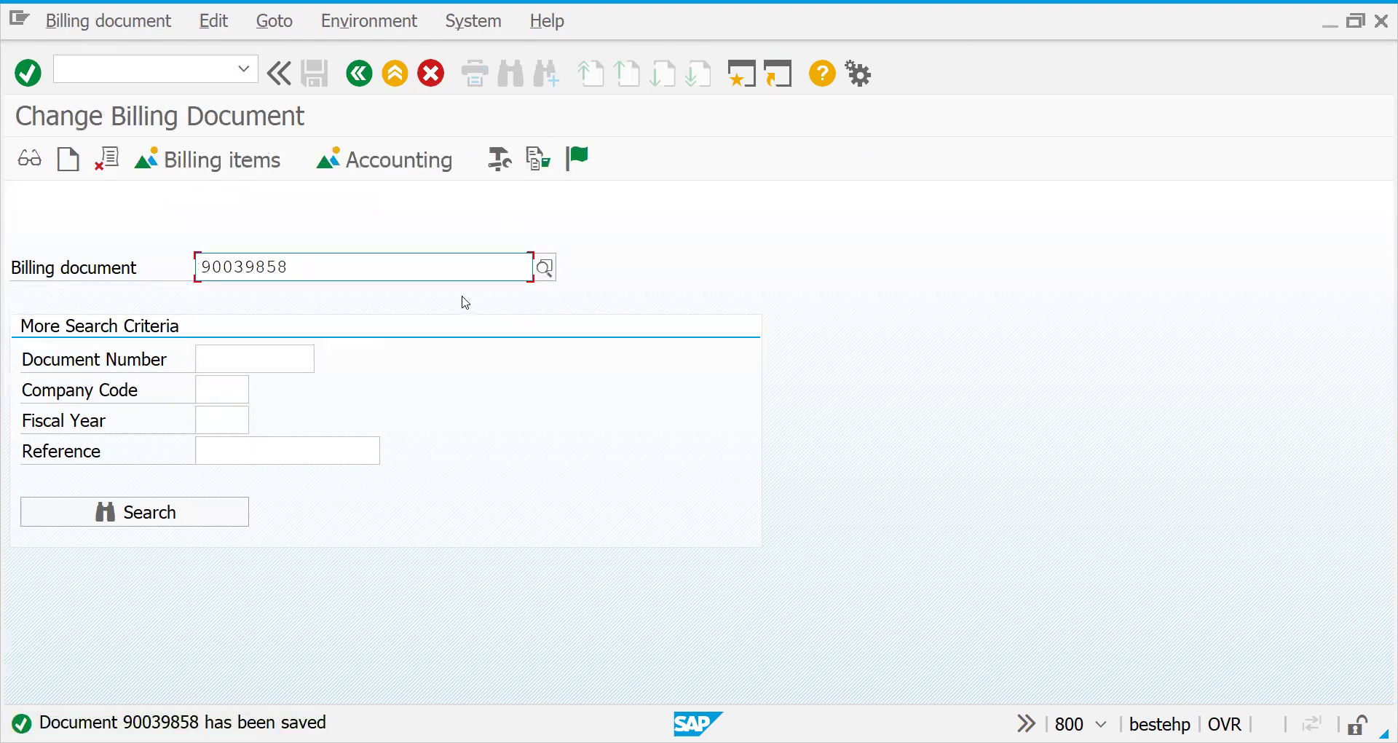
- Run the revenue account determination analysis for the billing document and open the details of access 010 (DOFI) under BASP
left_click(358, 19)
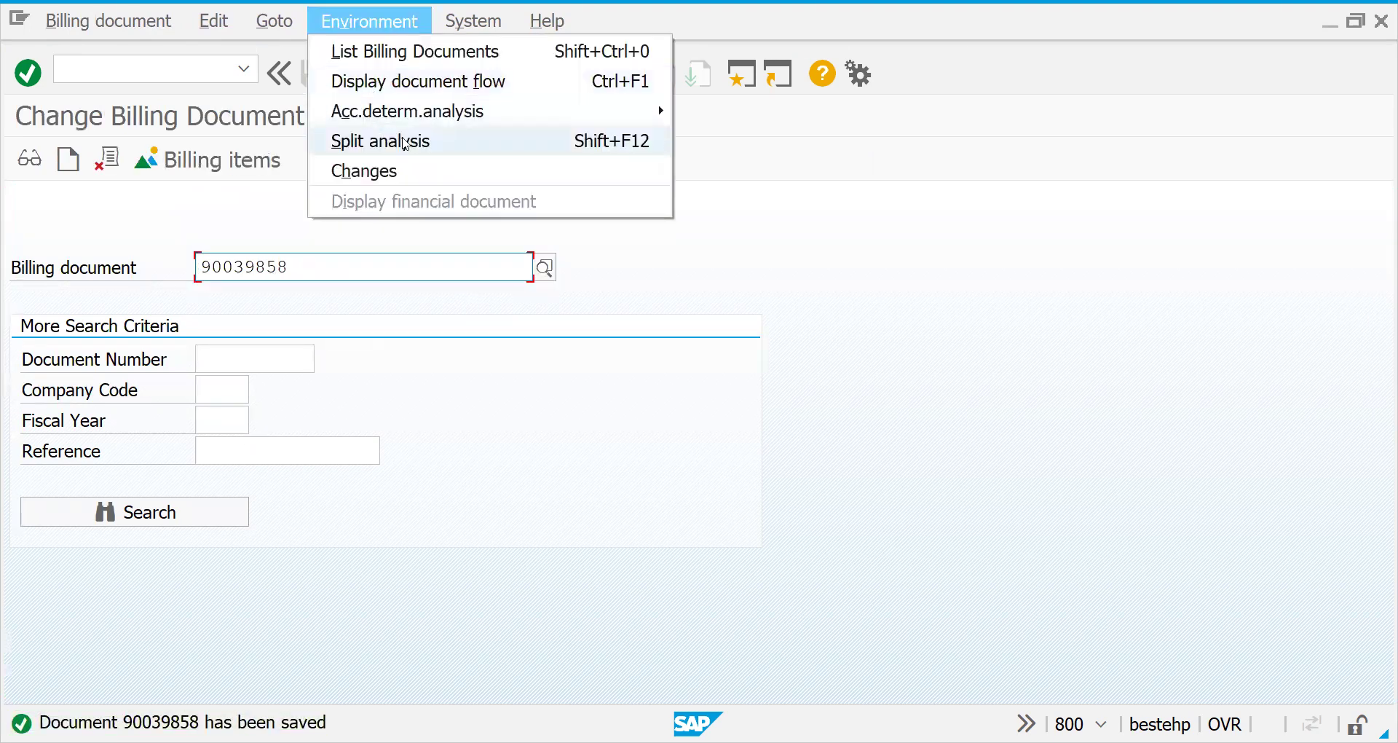
mouse_move(417, 113)
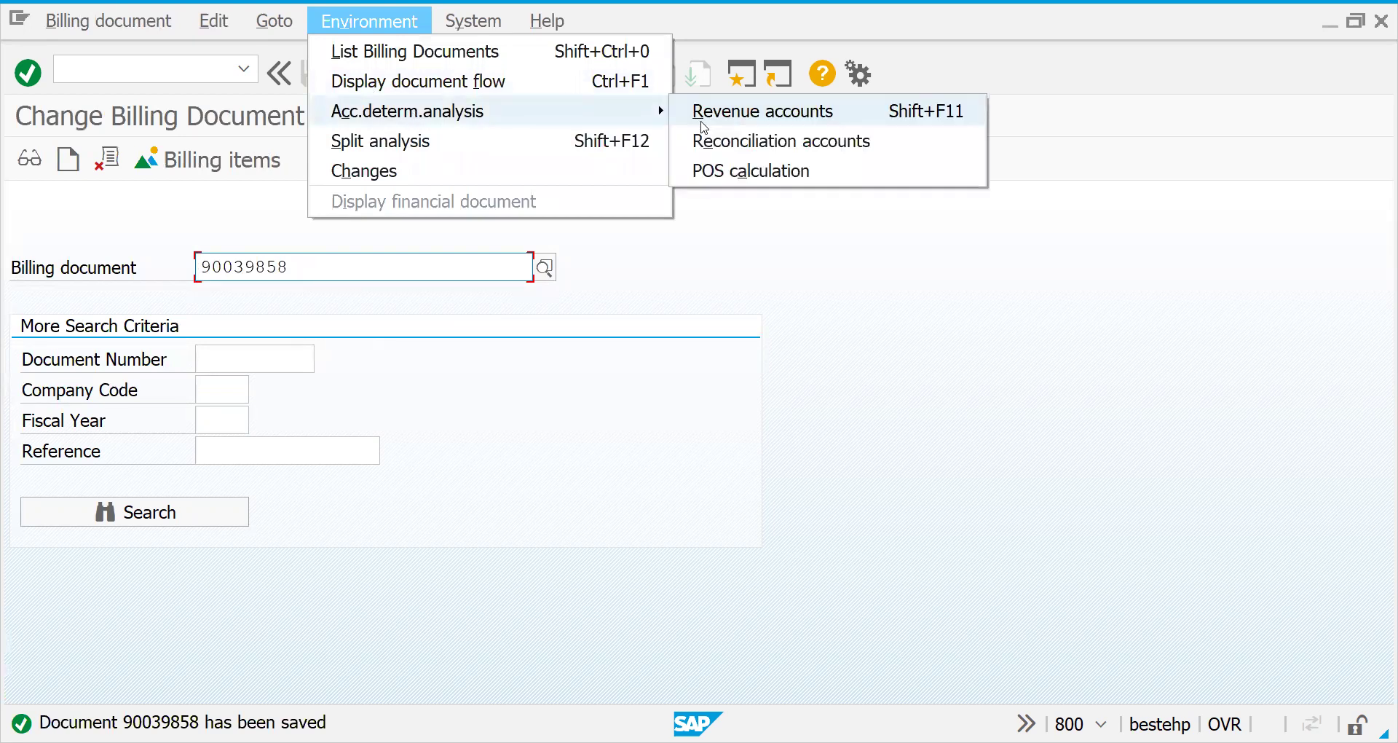
left_click(703, 117)
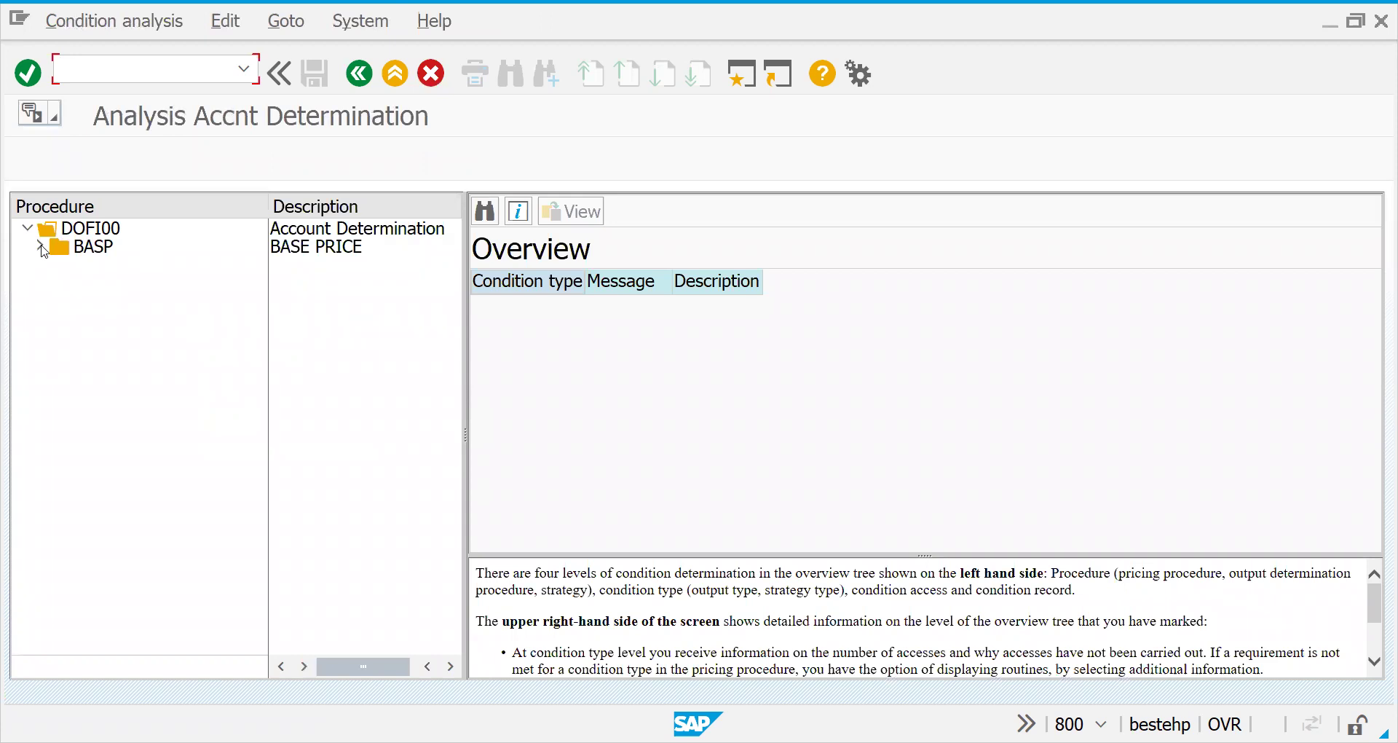
left_click(42, 248)
left_click(100, 267)
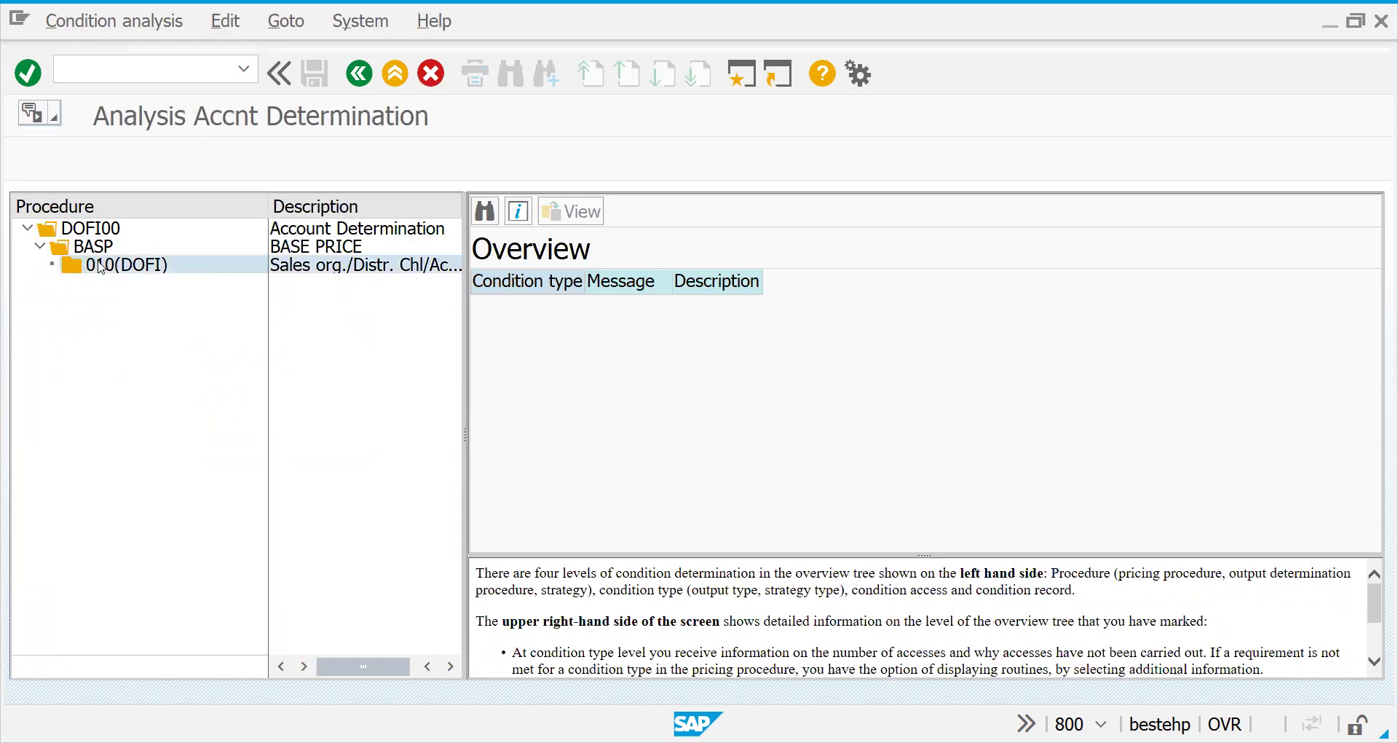
double_click(120, 270)
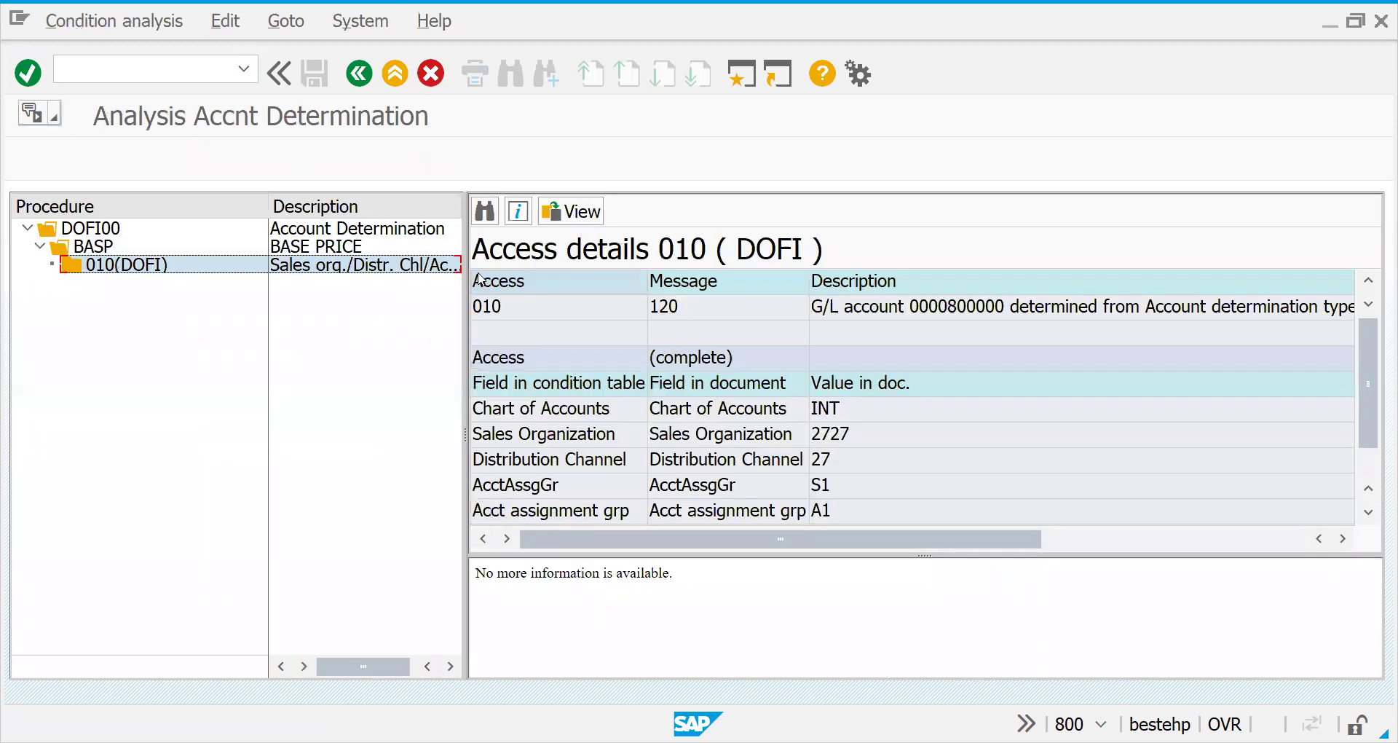
- Return to transaction VF02 and open the accounting document belonging to the credit billing document
left_click(176, 75)
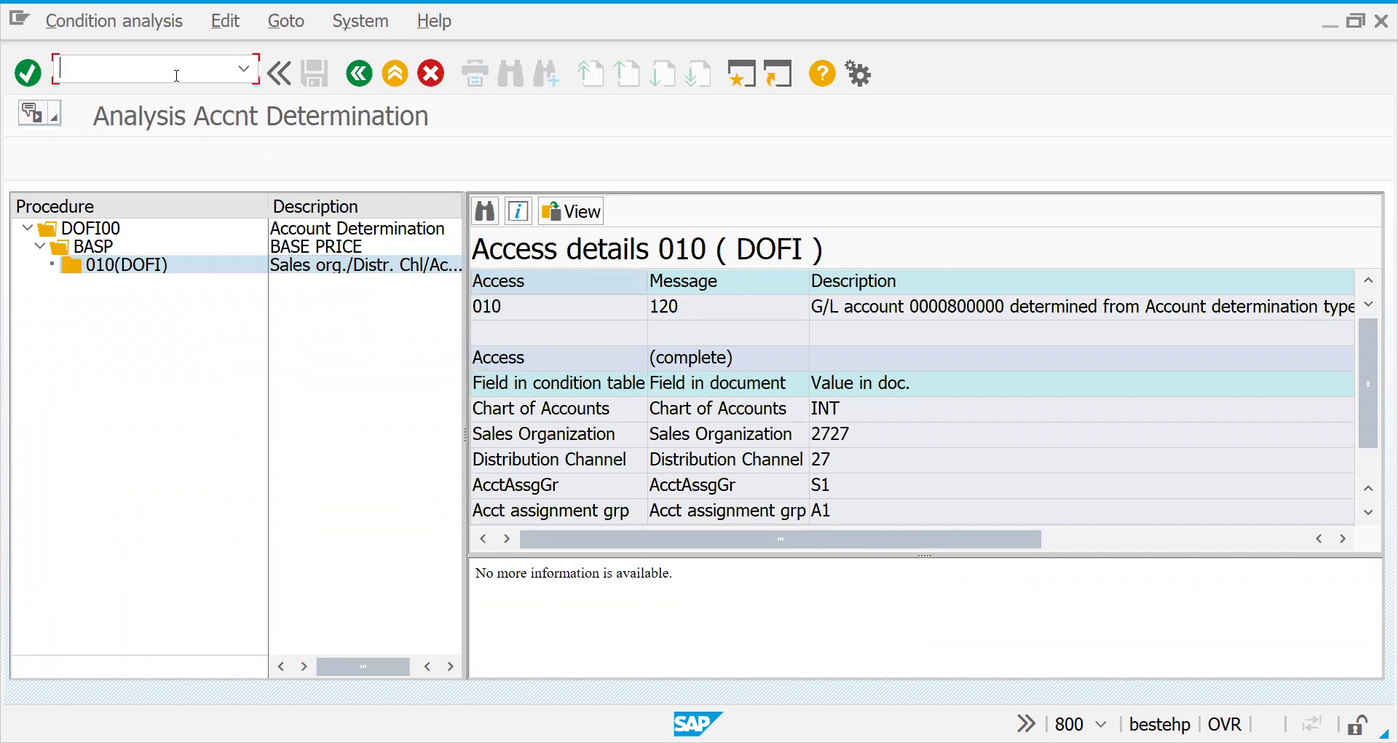
type("/NVF02")
key("Return")
left_click(384, 175)
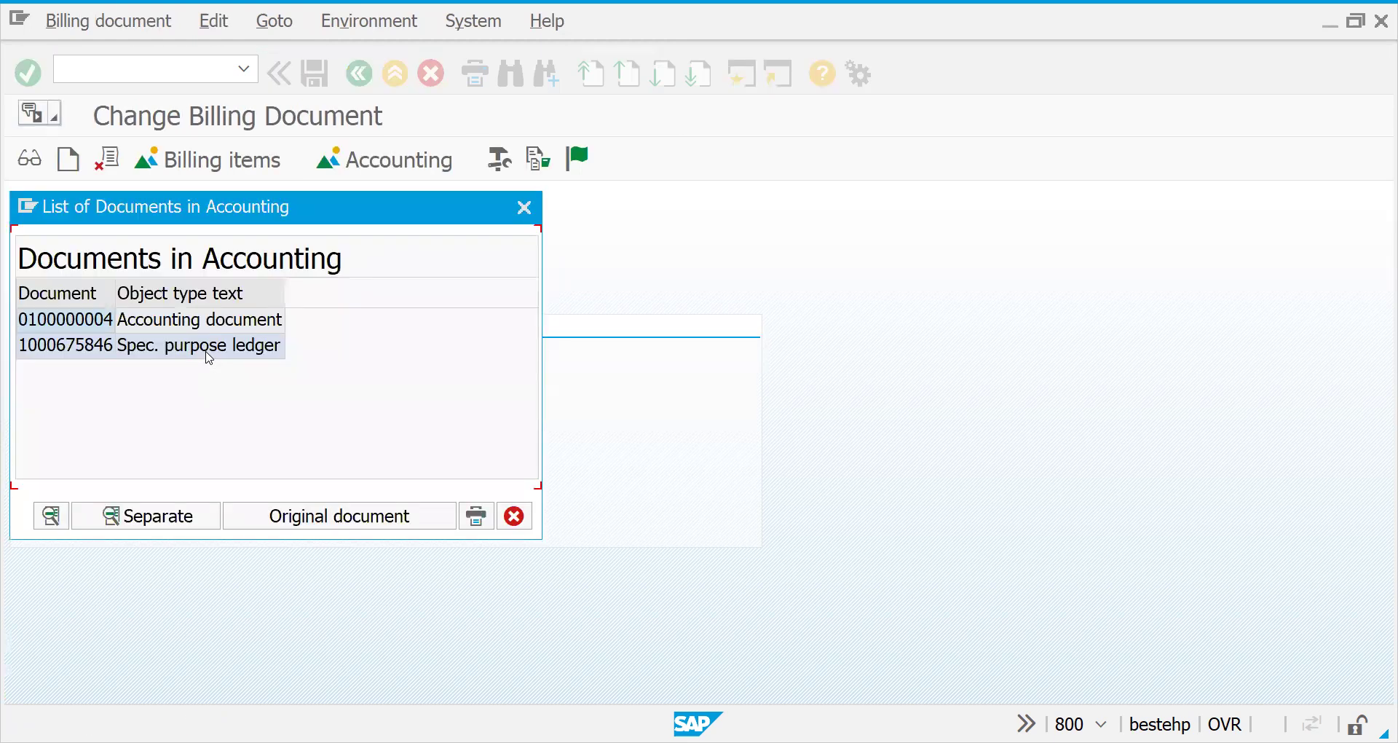
left_click(187, 318)
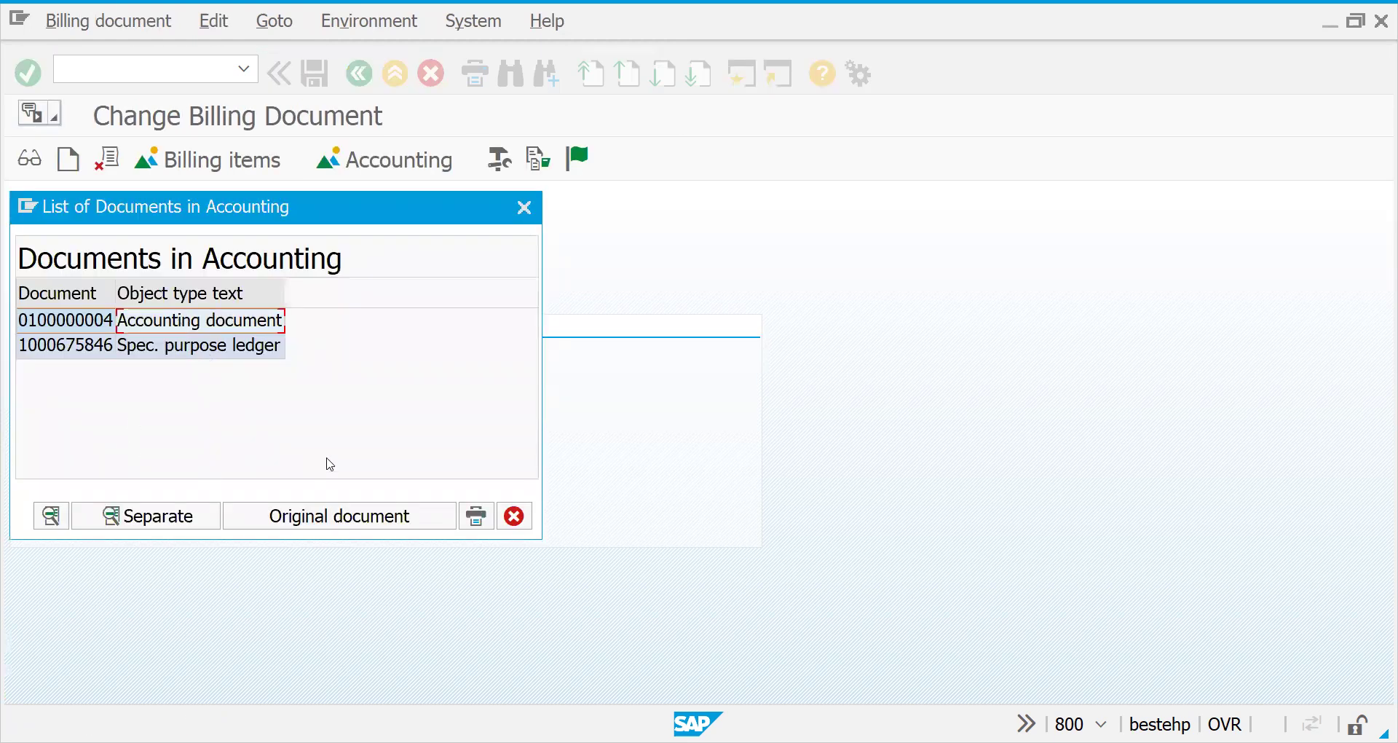
double_click(238, 326)
double_click(220, 319)
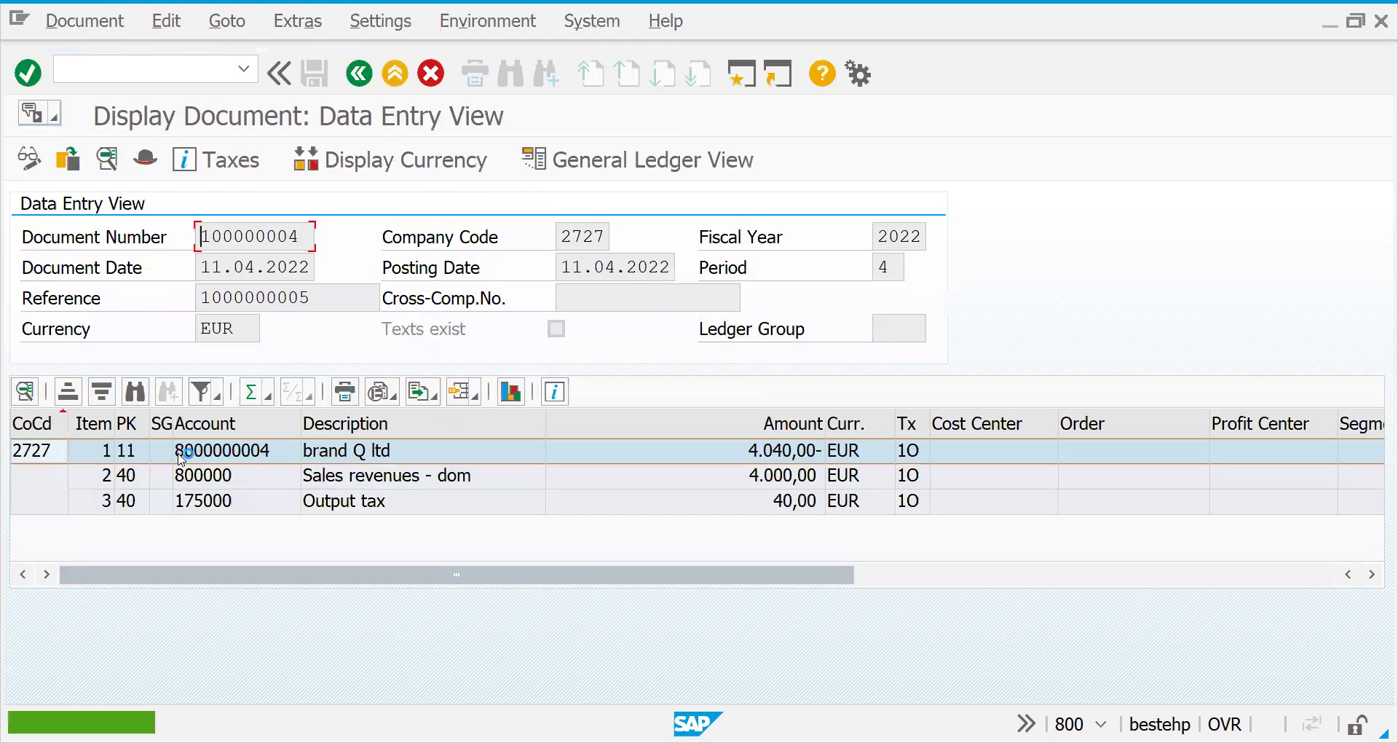
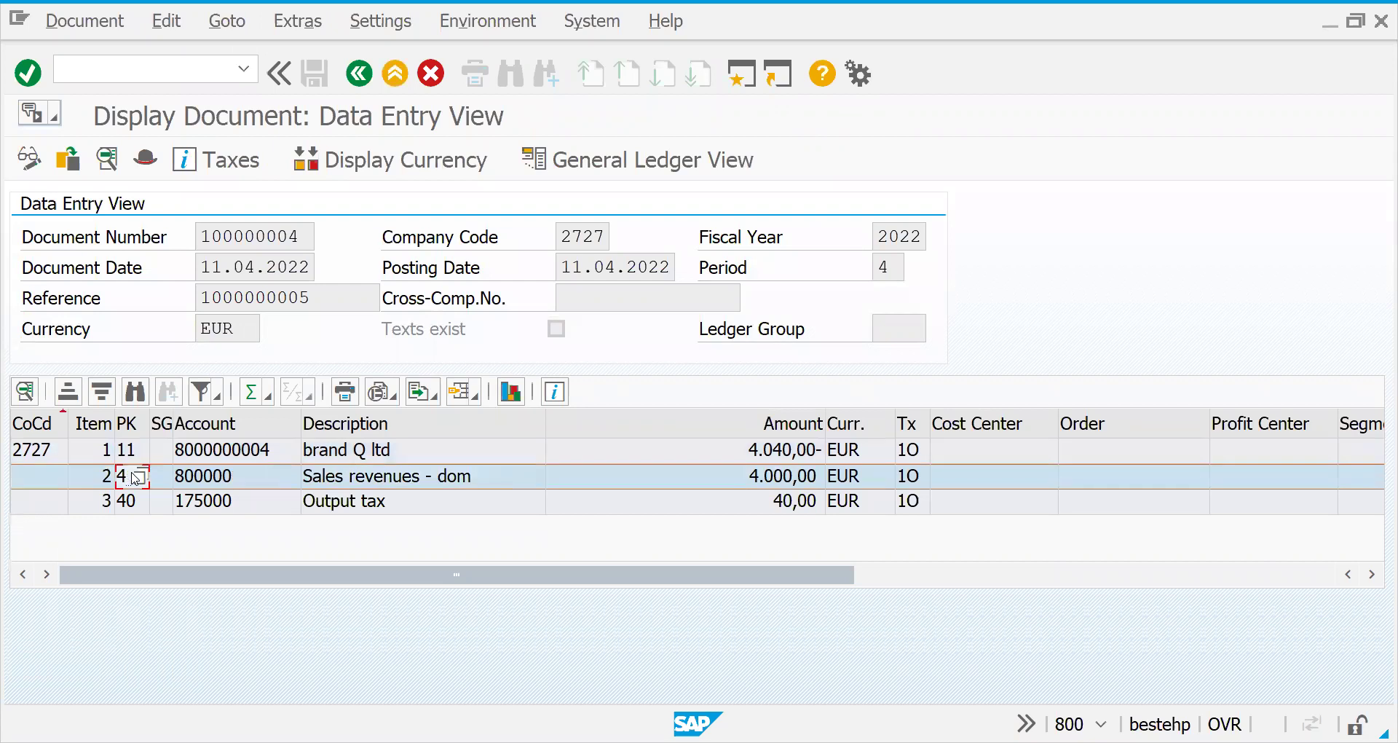
- Check the posting keys of the accounting document's line items and go back to the billing document
left_click(126, 423)
left_click(133, 474)
left_click(131, 460)
left_click(131, 475)
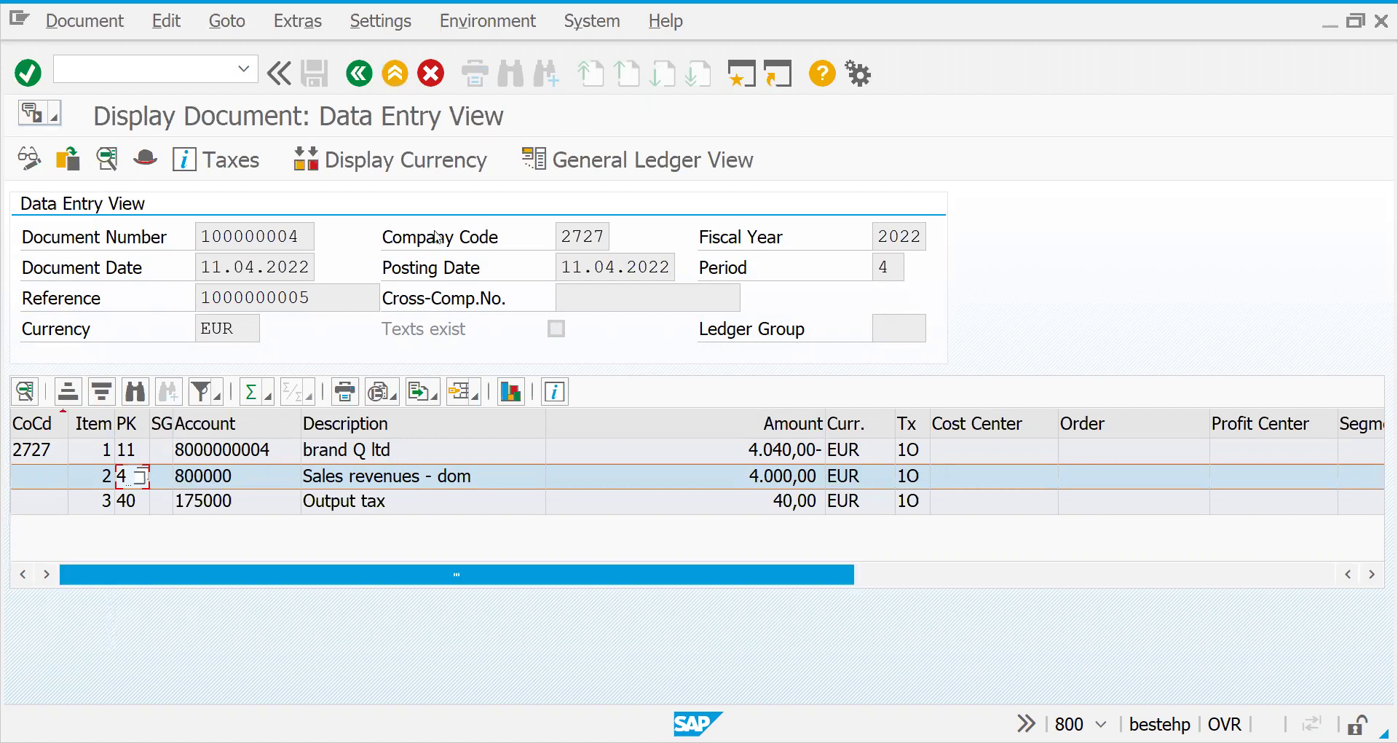
left_click(359, 75)
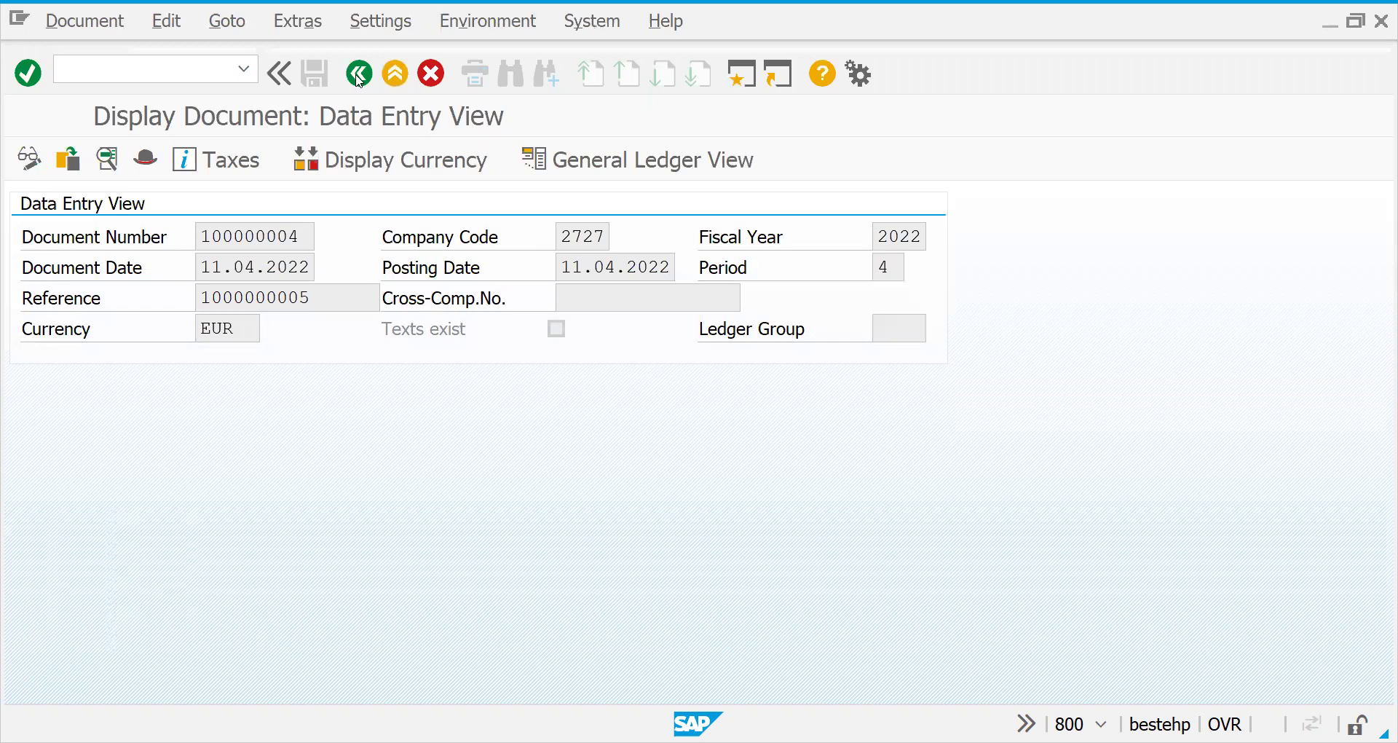
left_click(359, 75)
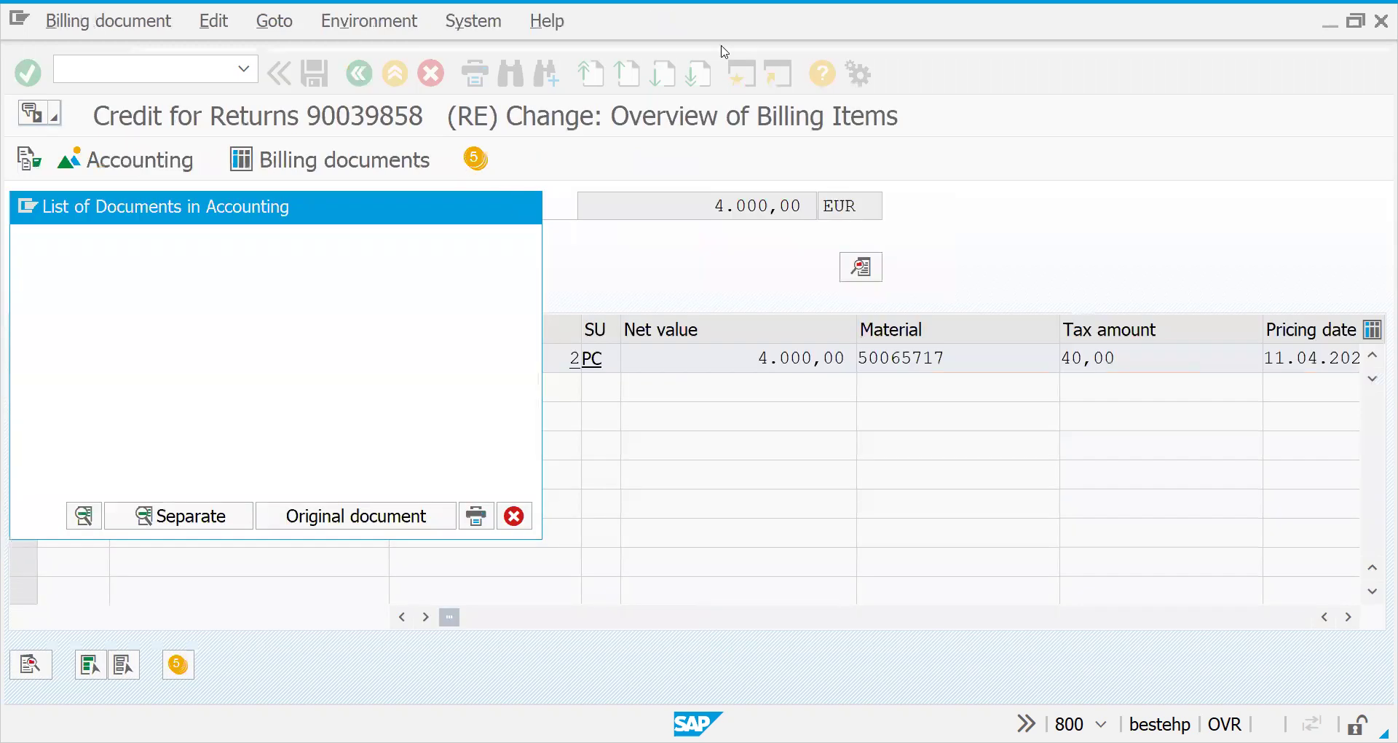
- Open transaction VOV8, position the list on sales document type RE and display the Returns type's details
left_click(82, 65)
type("/nvov")
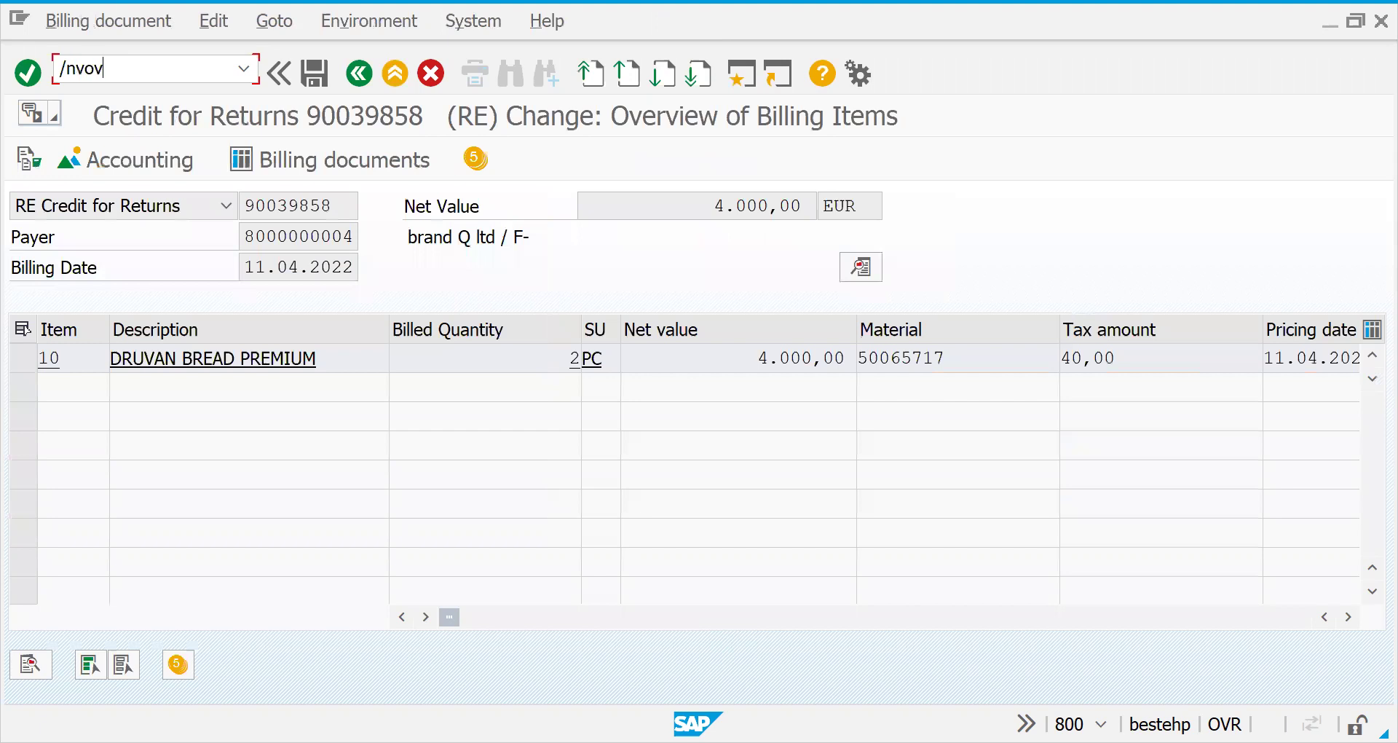
type("8")
key("Return")
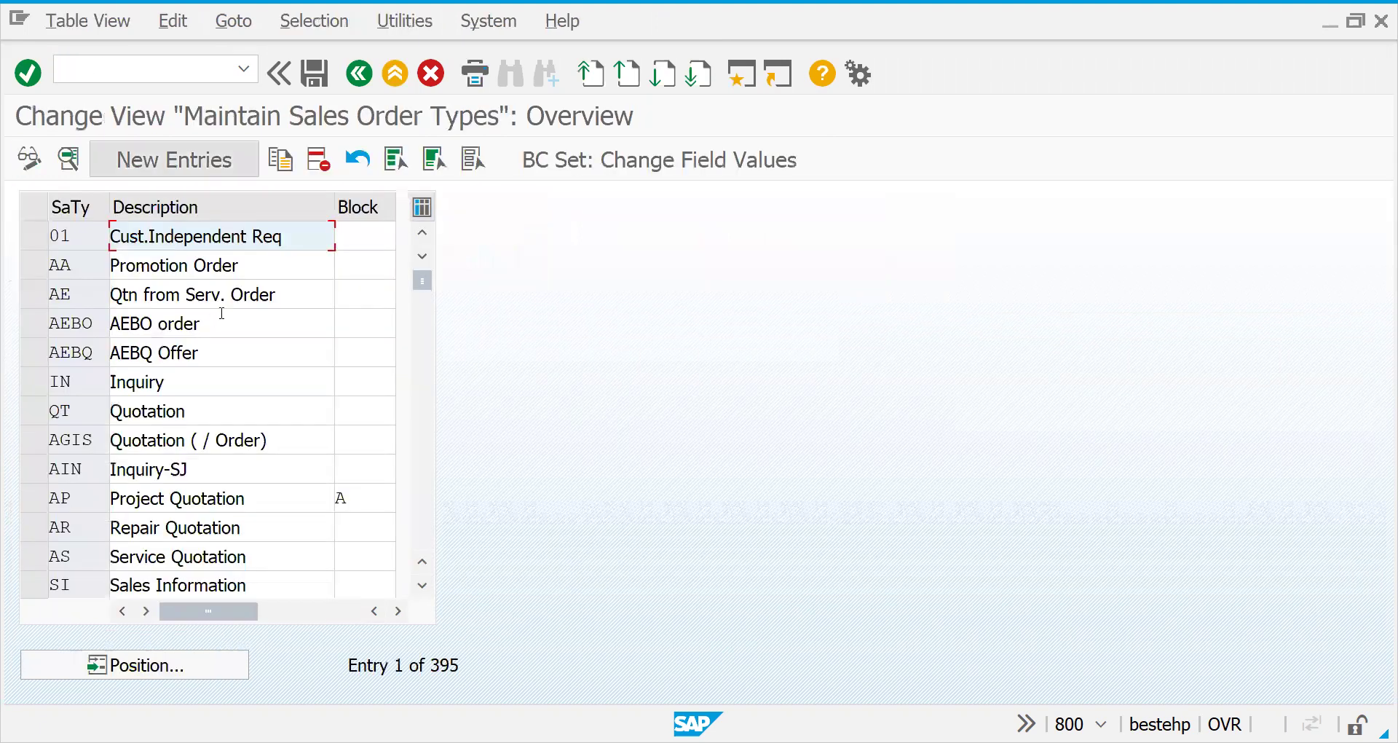
left_click(178, 669)
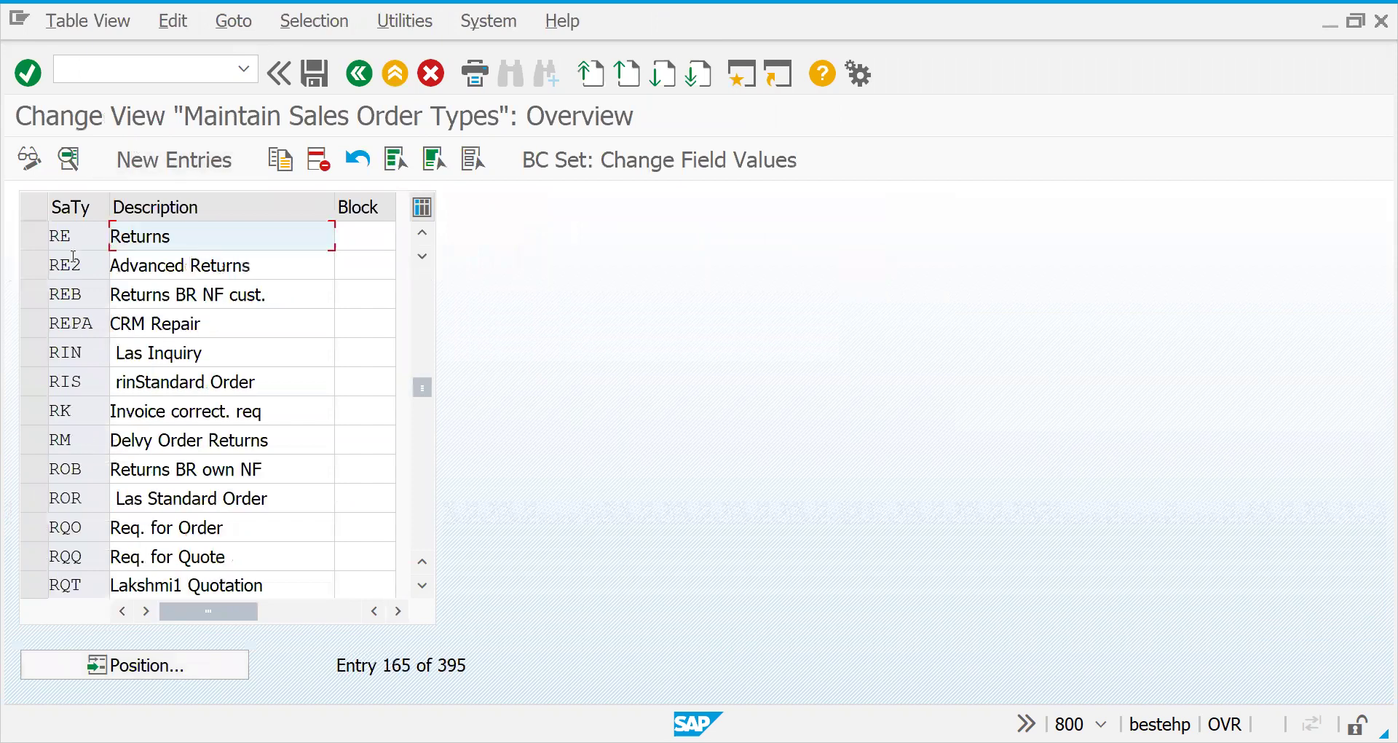
double_click(71, 244)
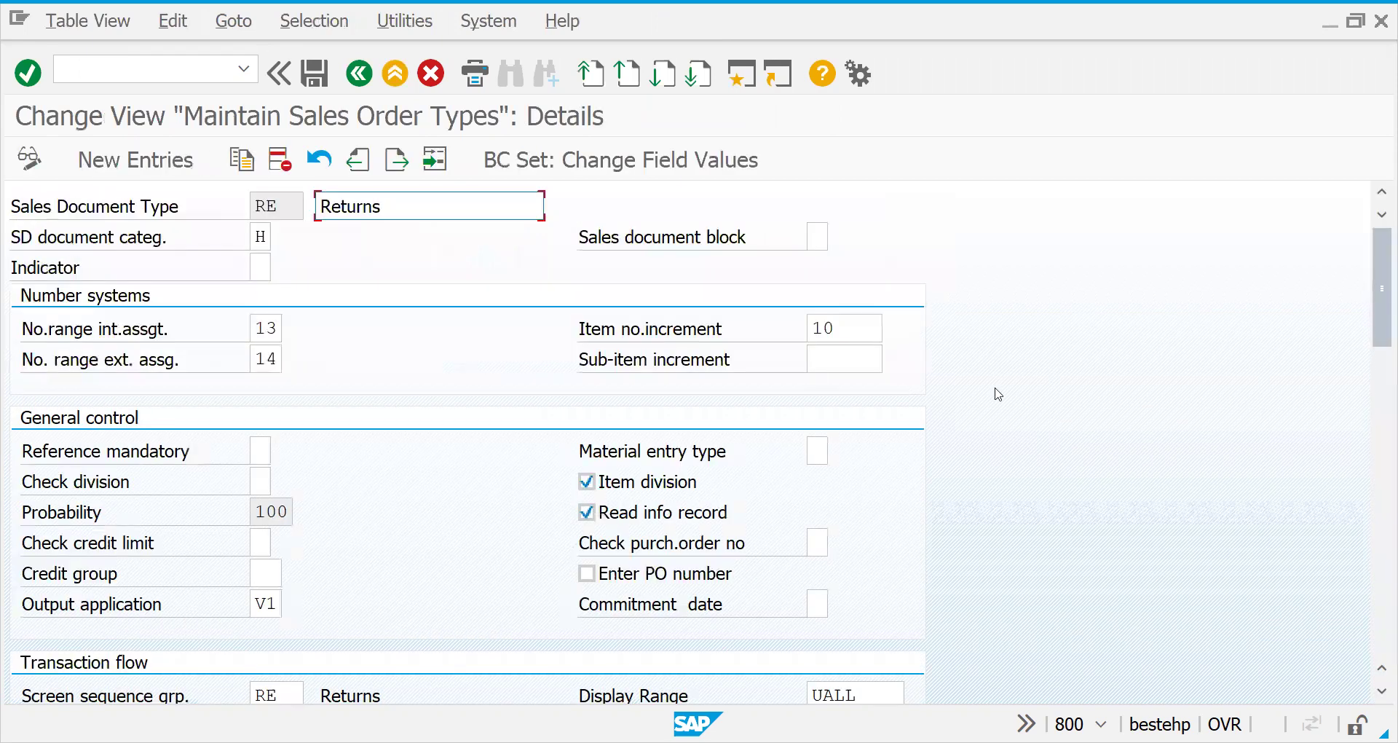
- Review the delivery type, delivery- and order-related billing types and billing block set for the Returns order type
left_click_drag(1379, 315, 1092, 430)
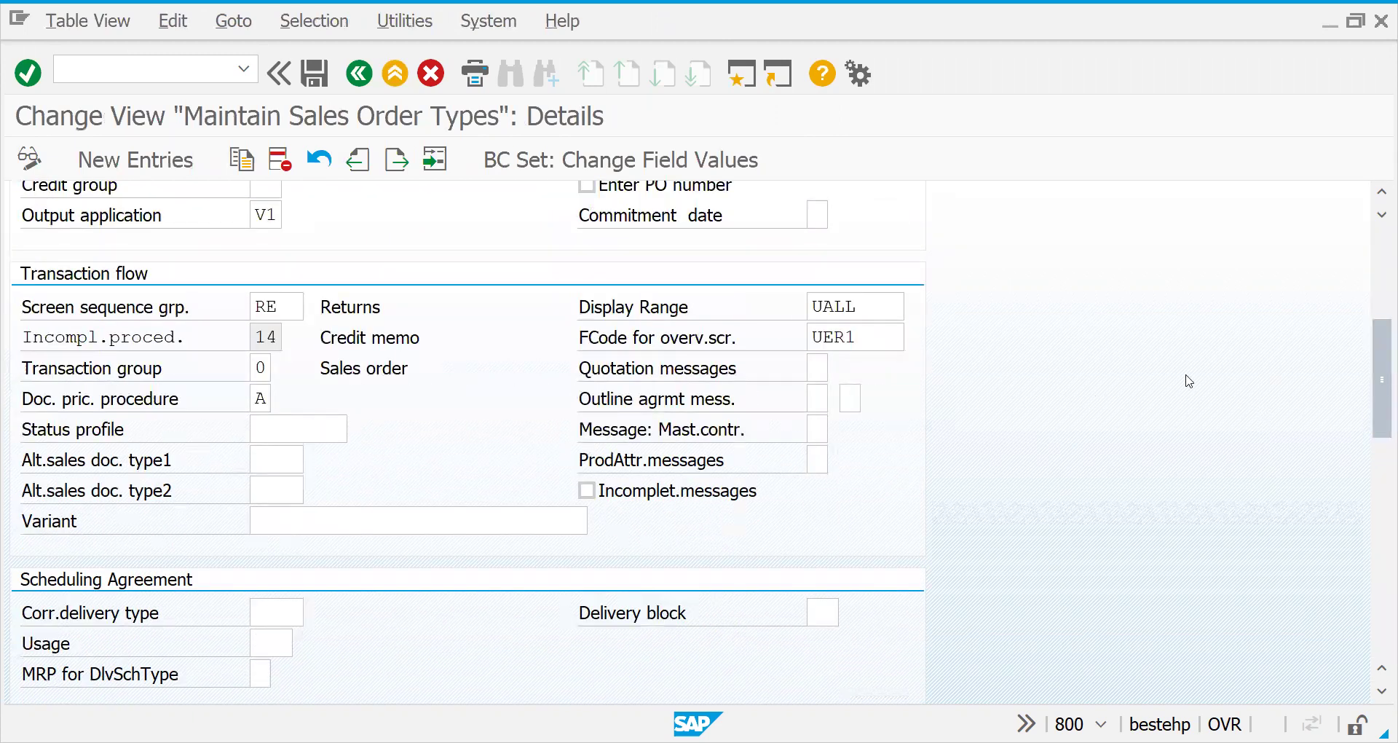
left_click_drag(1379, 407, 1378, 503)
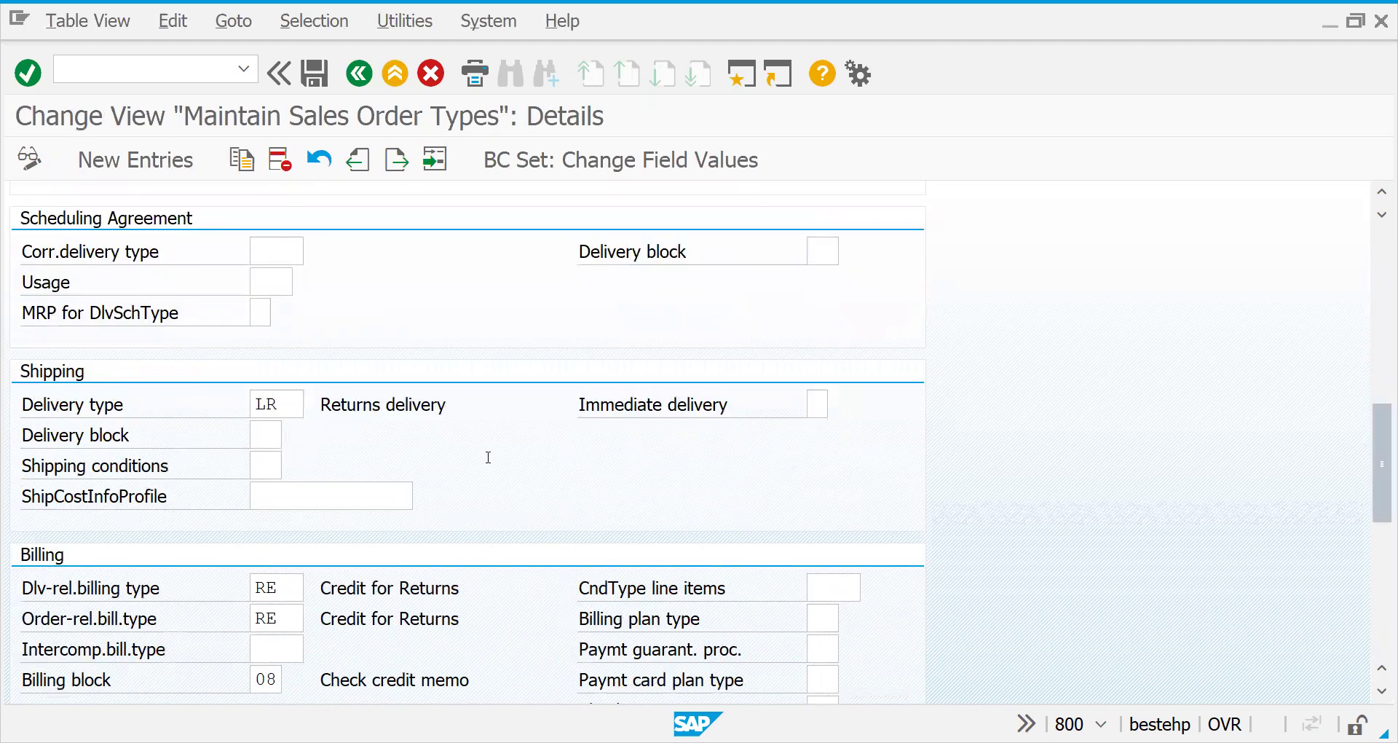
double_click(296, 410)
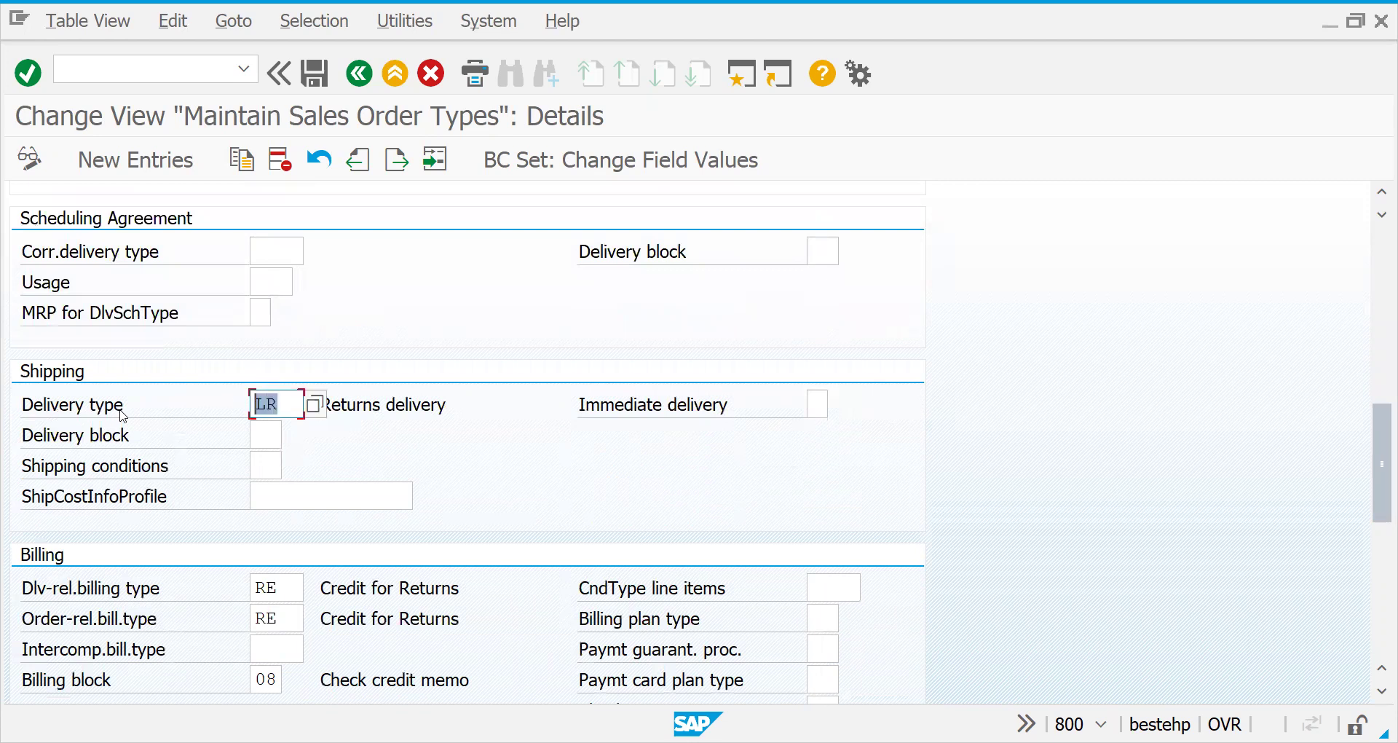
double_click(281, 589)
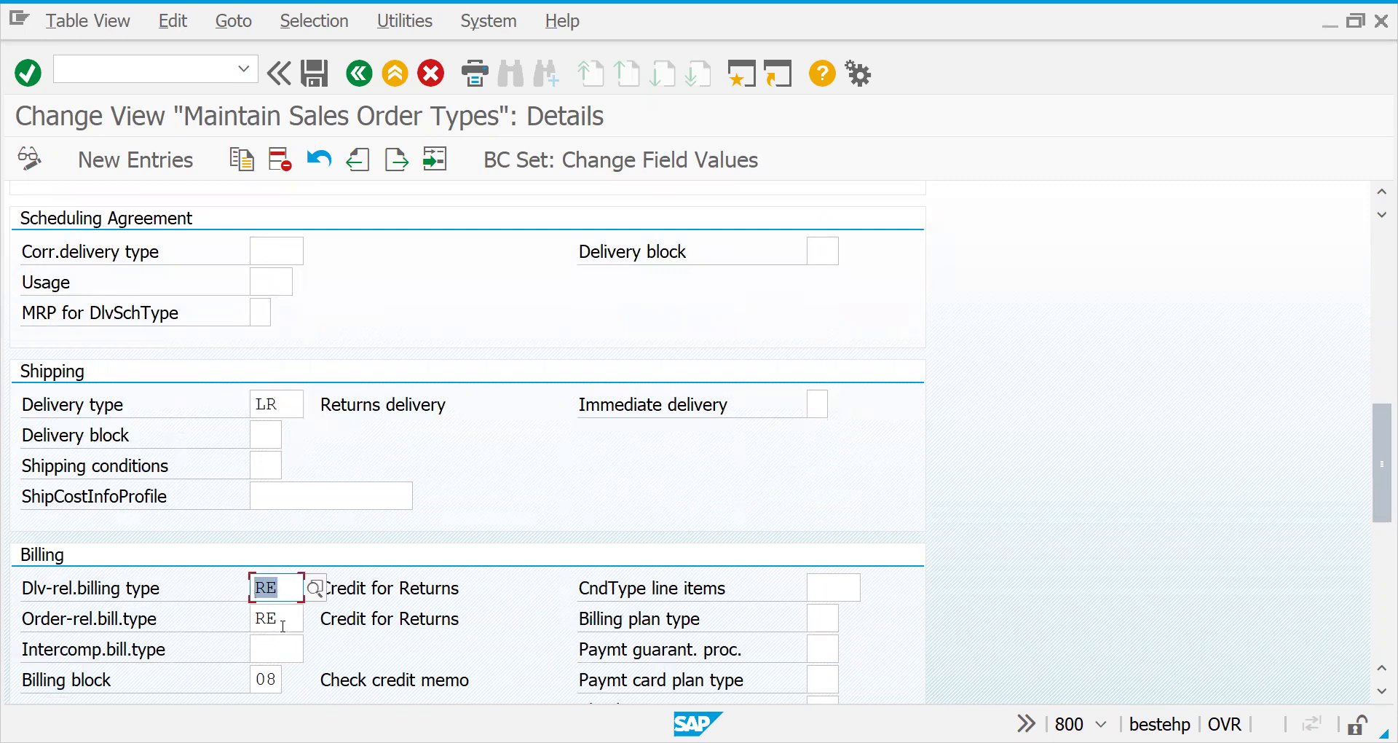
double_click(284, 625)
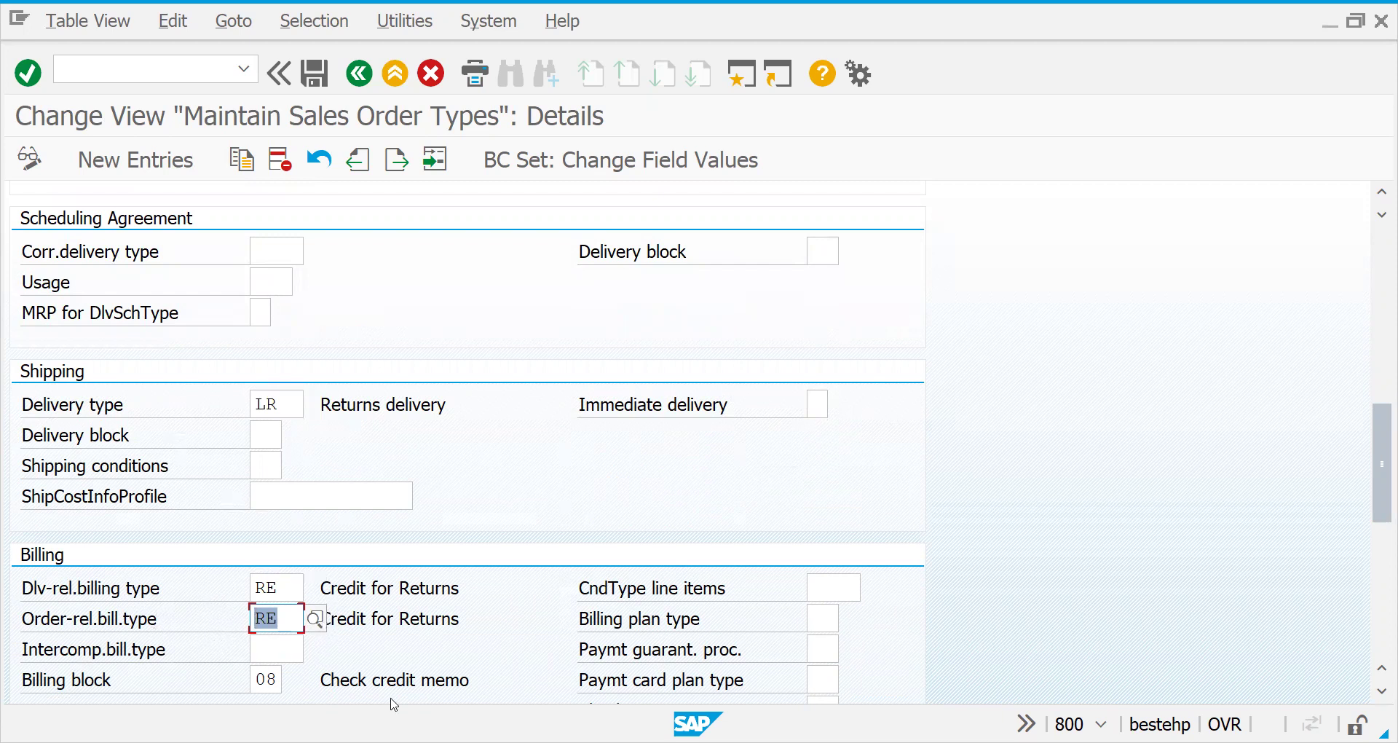
left_click(266, 680)
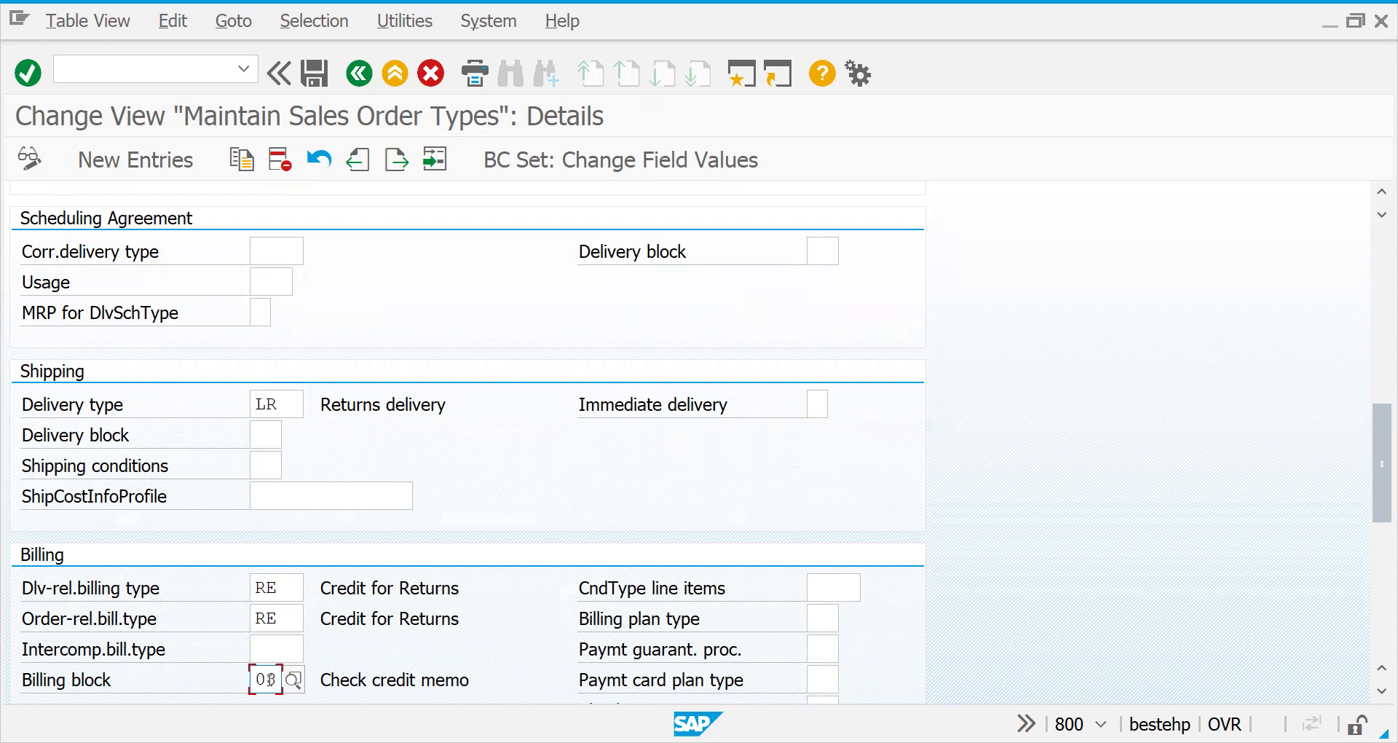
- Open item category maintenance, select item categories REN and TAN together and display their details
left_click(166, 72)
type("/nvov")
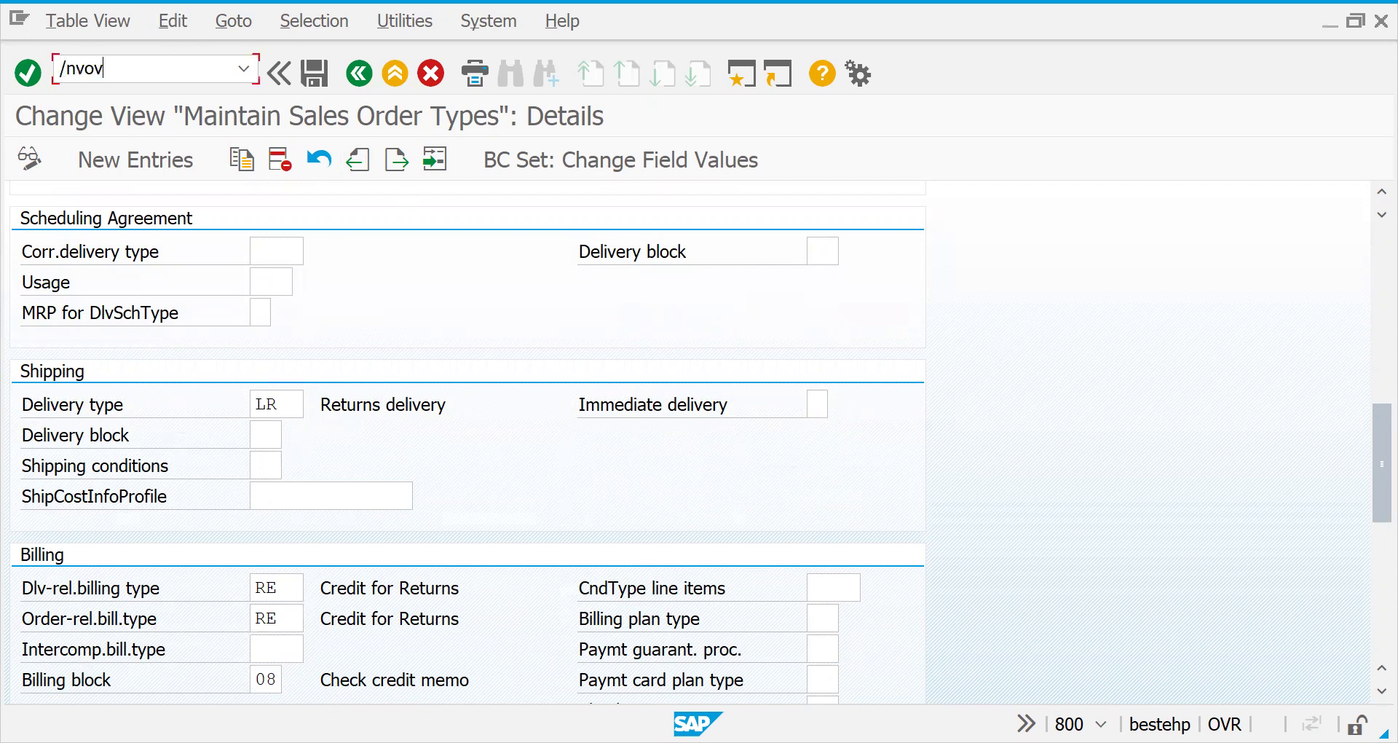
key("Return")
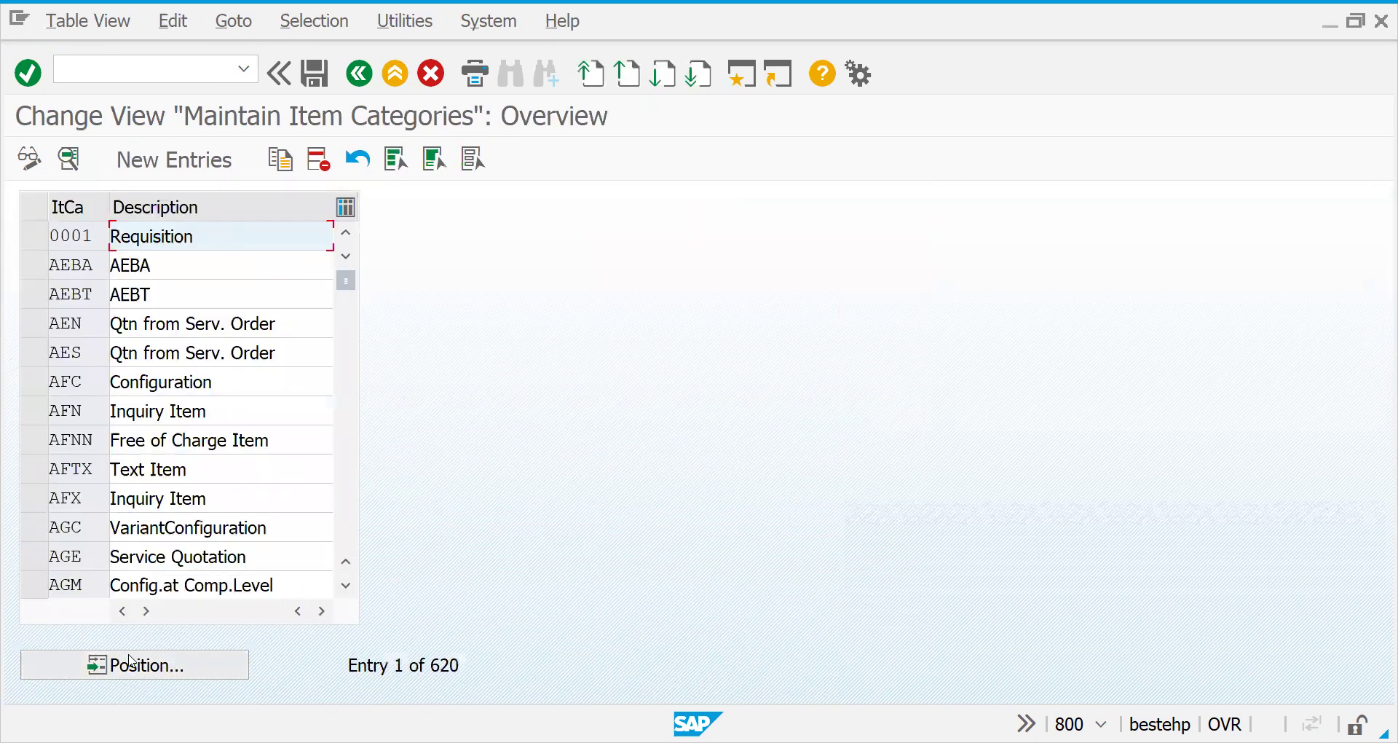
left_click(155, 675)
type("REN")
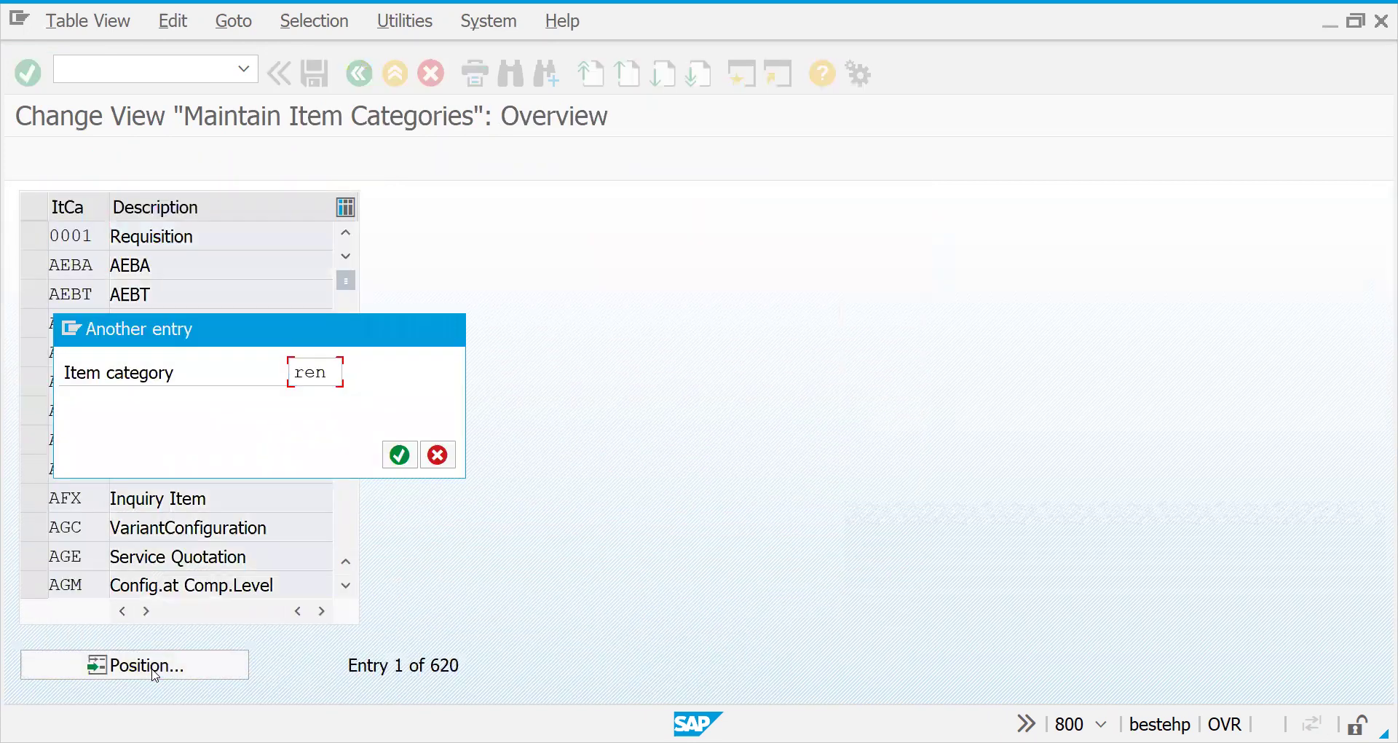
key("Return")
left_click(29, 235)
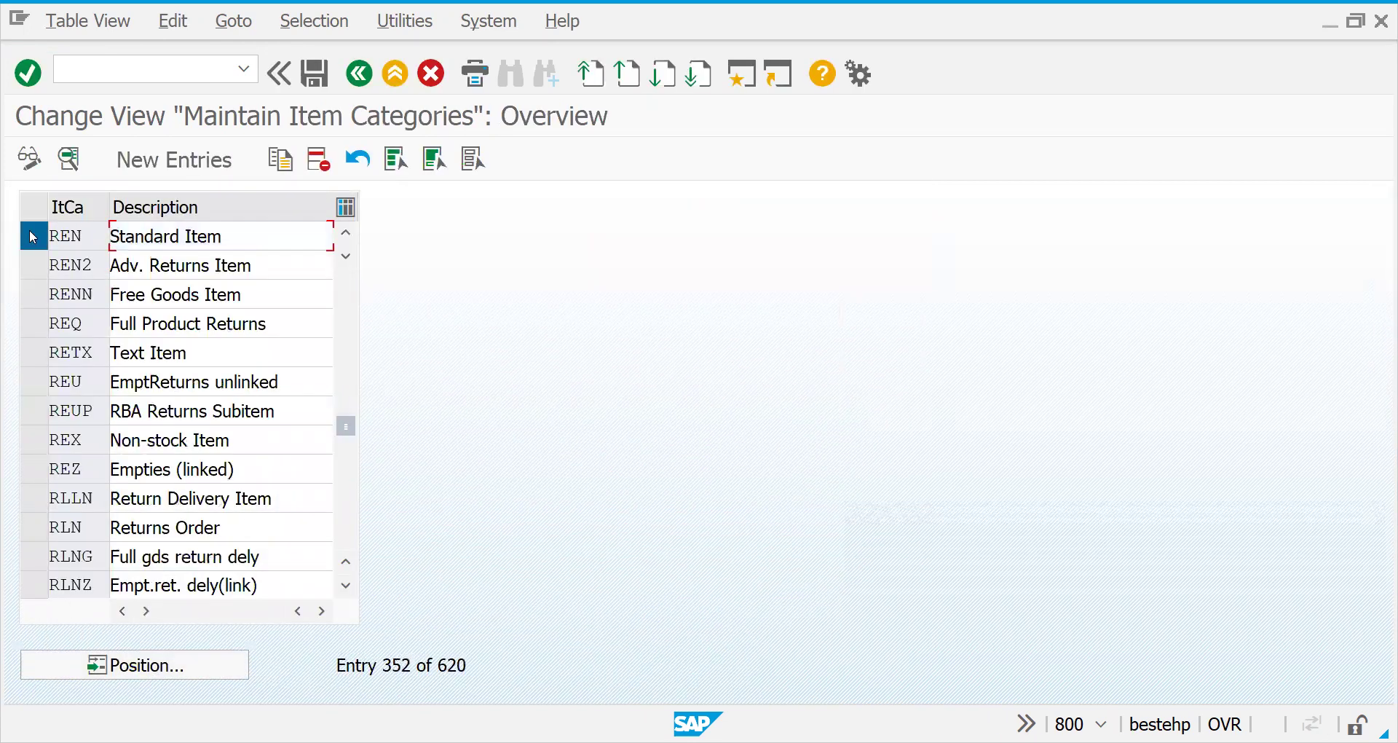
left_click(156, 670)
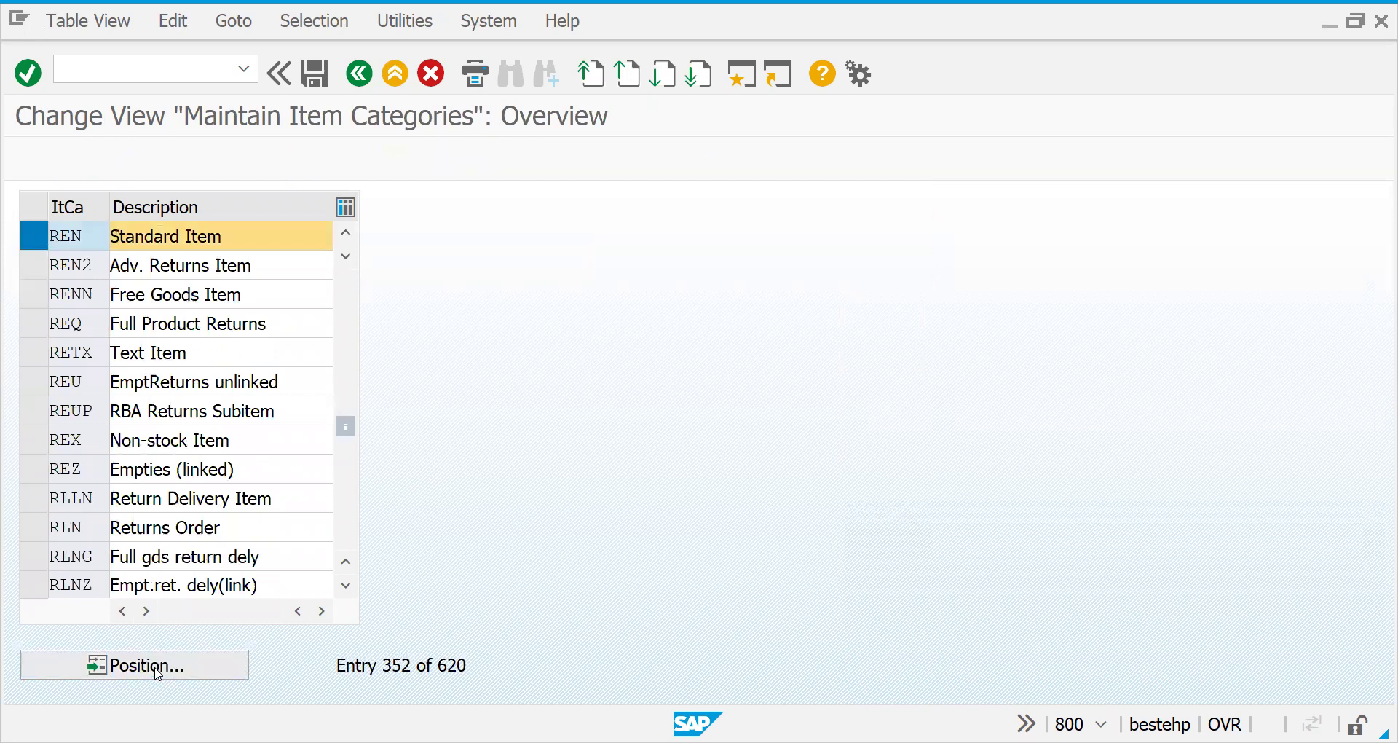
key("Return")
left_click(35, 234)
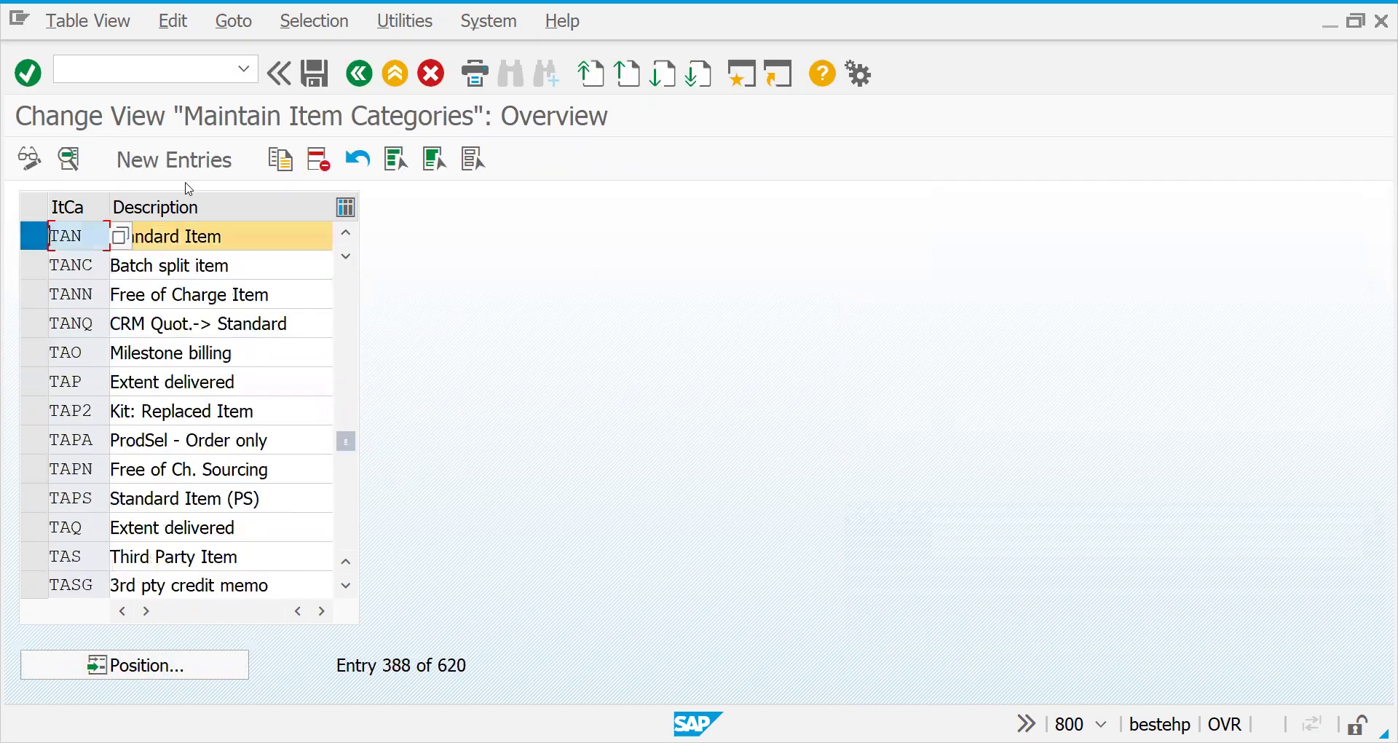
left_click(68, 158)
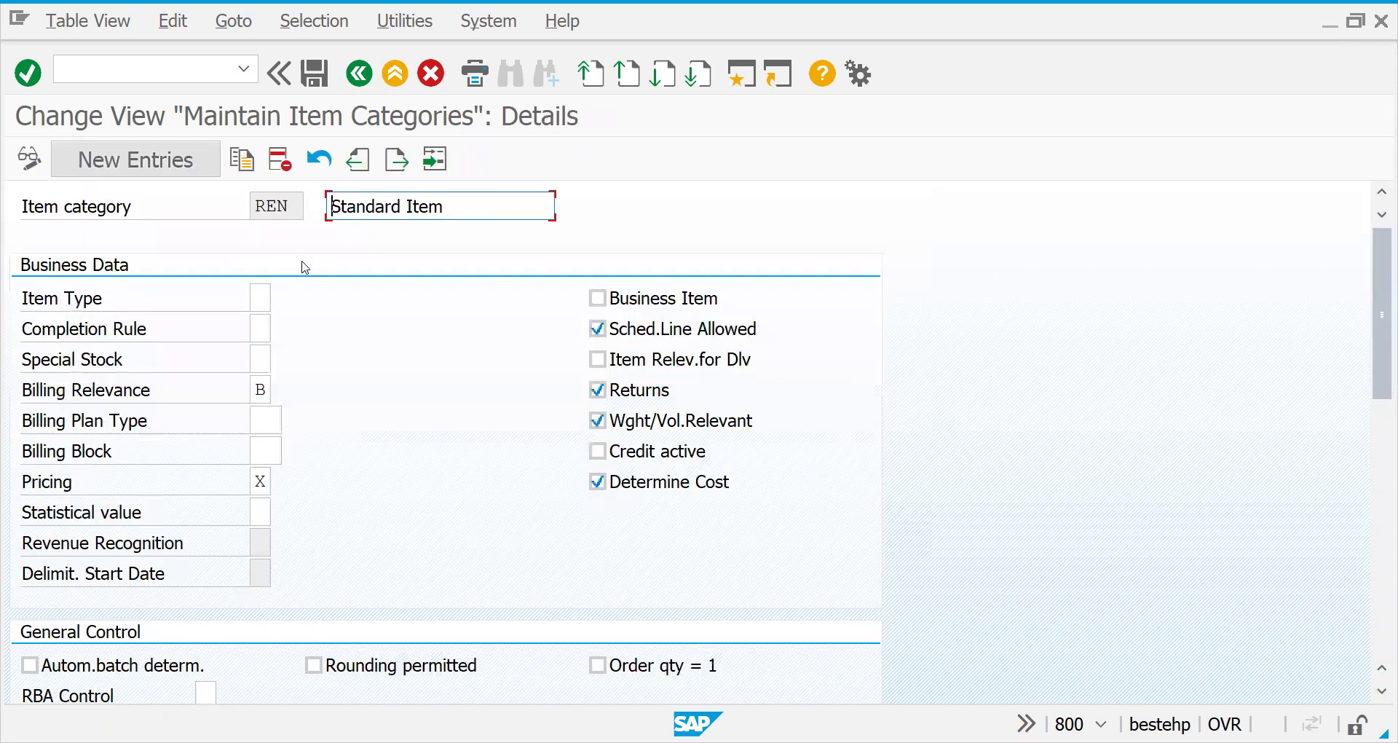
- Look through the possible billing relevance values for item category REN and switch to TAN's details for comparison
left_click(260, 390)
left_click(279, 391)
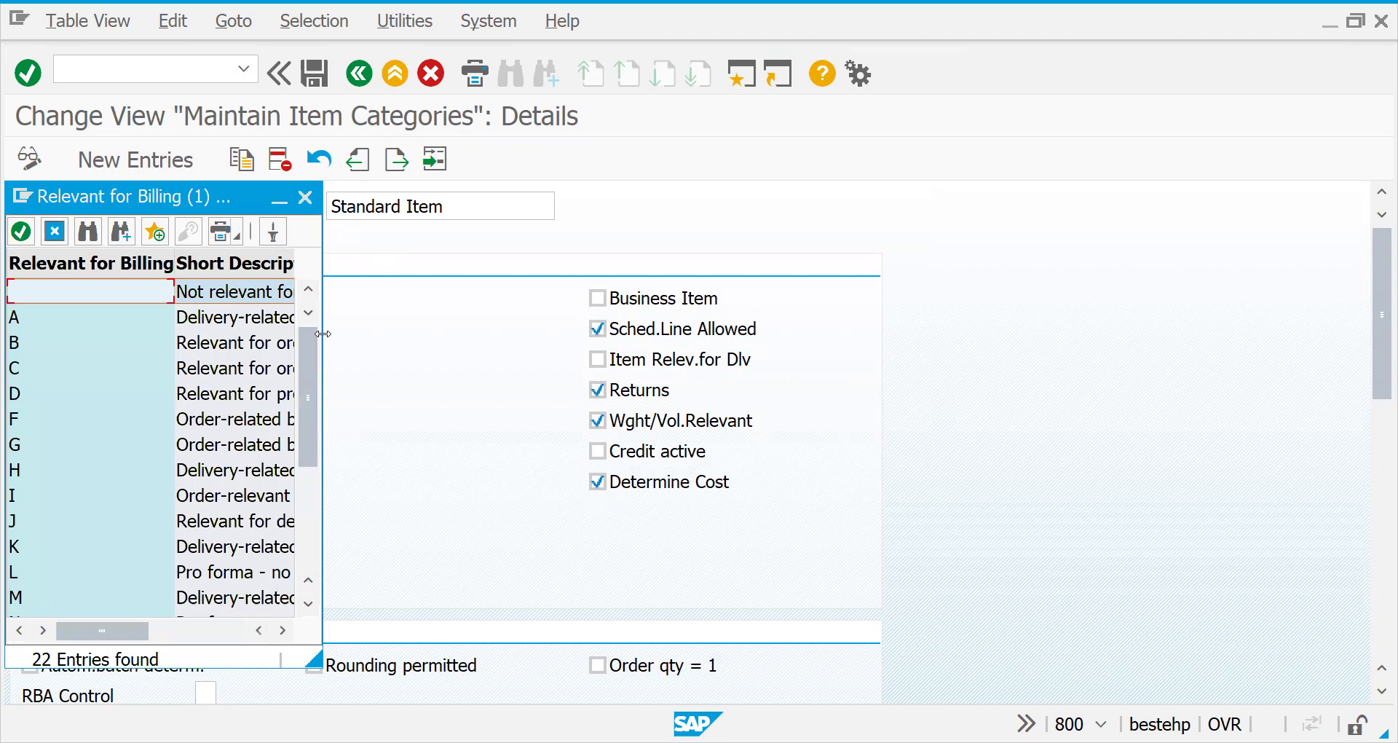
left_click_drag(323, 334, 497, 335)
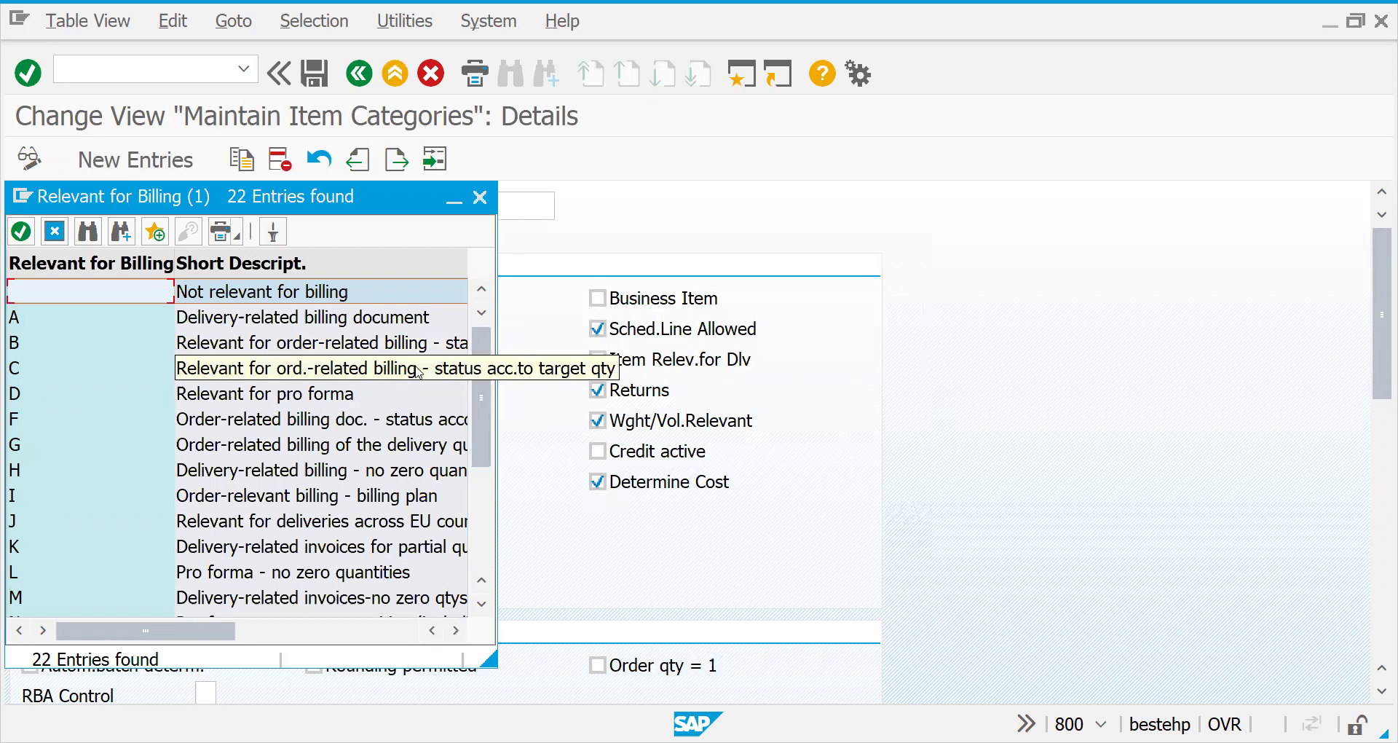
left_click(480, 196)
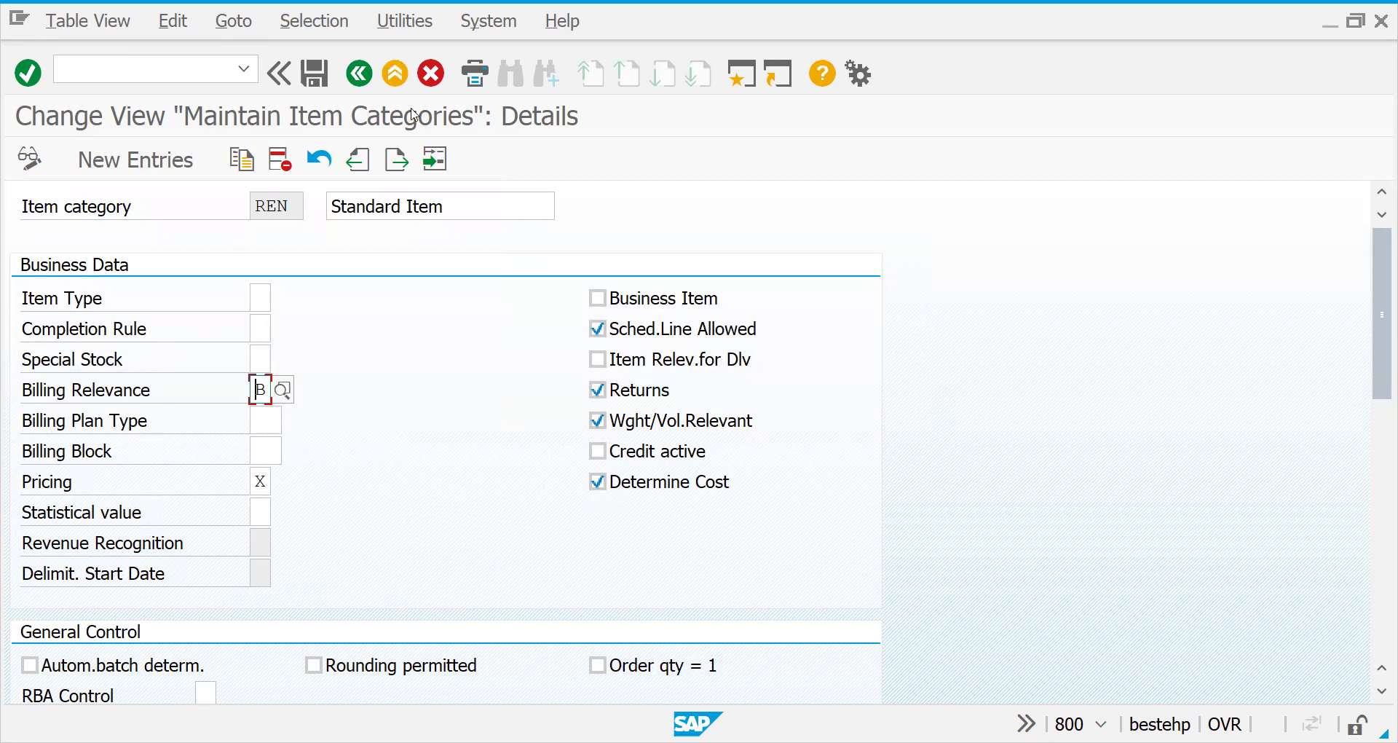
left_click(397, 161)
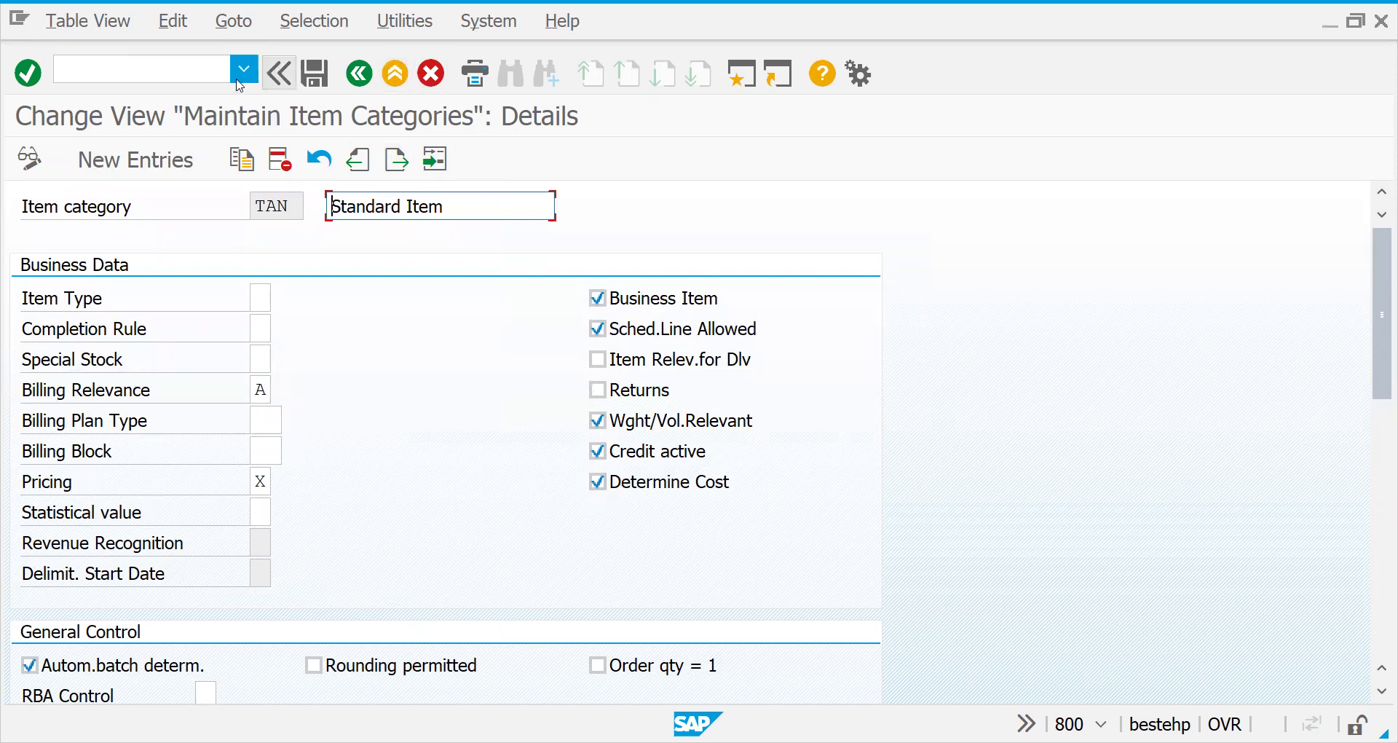
- Open schedule line category maintenance with transaction VOV6 and dismiss the prompt for positioning on an entry
left_click(203, 69)
type("/nvov6")
key("Return")
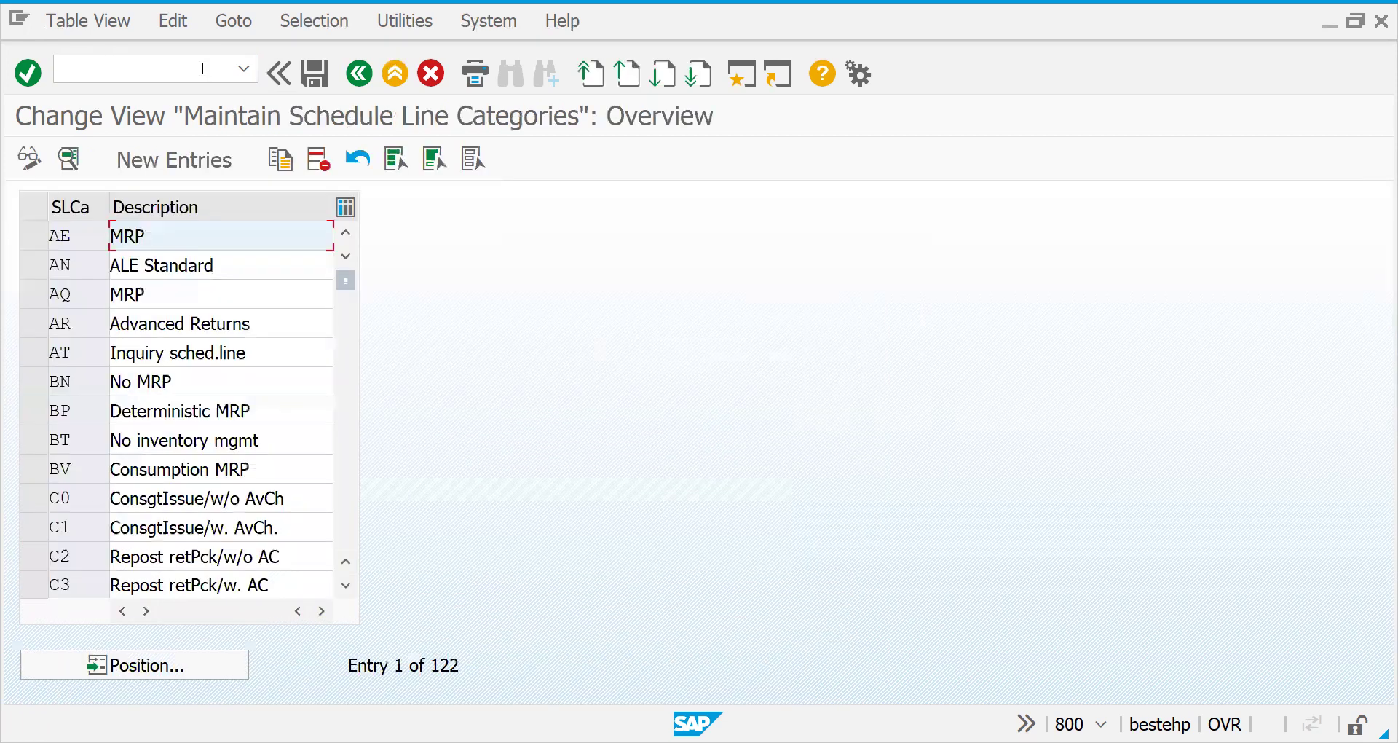
left_click(181, 658)
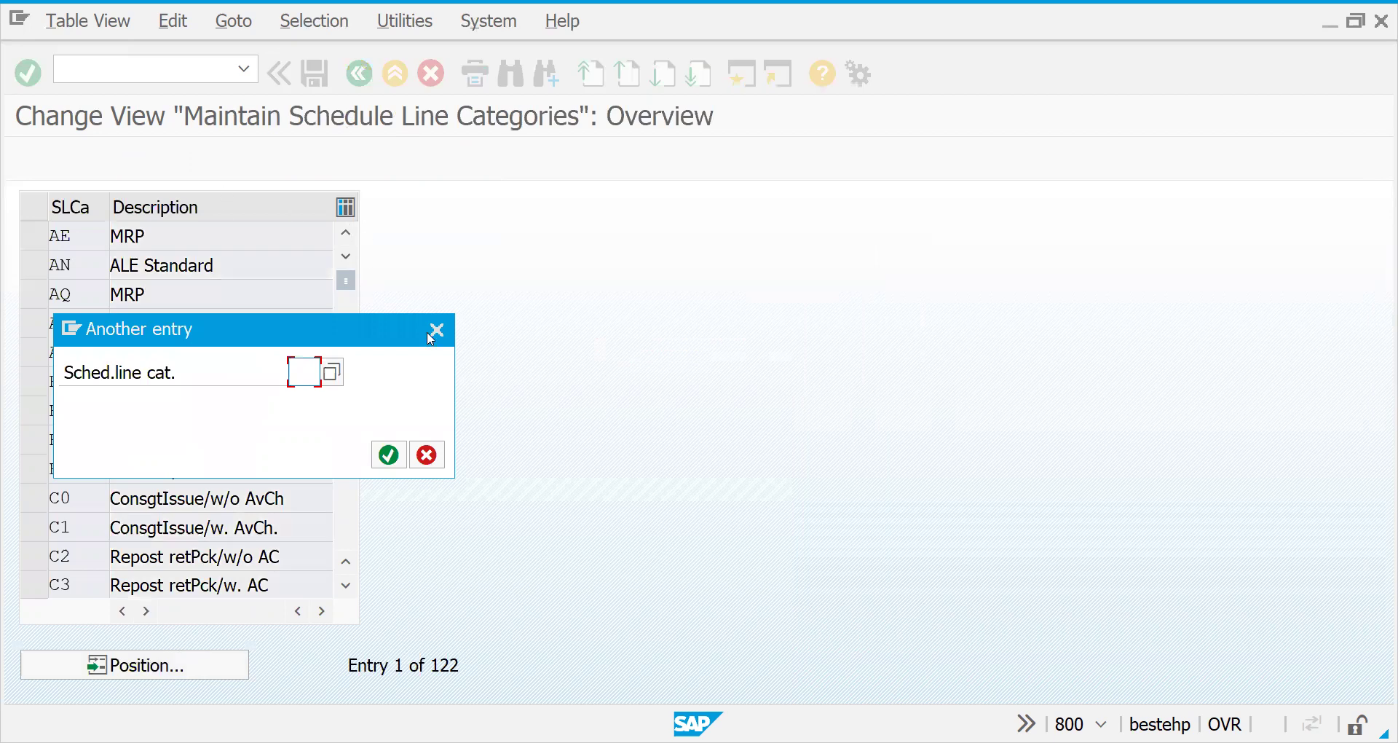
left_click(436, 329)
- Open transaction VA03 in a new session and switch that session to the SE16 selection screen for table VBAK
type("/ova03")
key("Return")
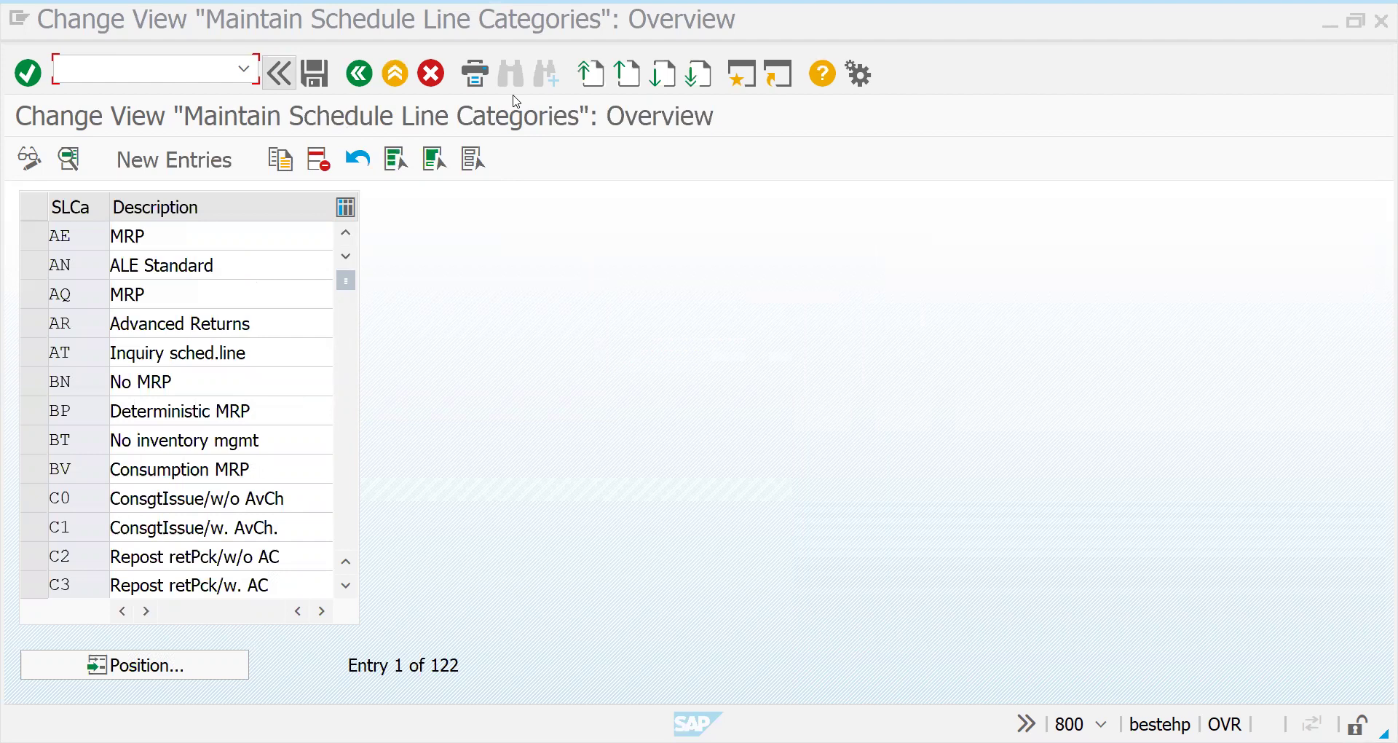
key("alt+Tab")
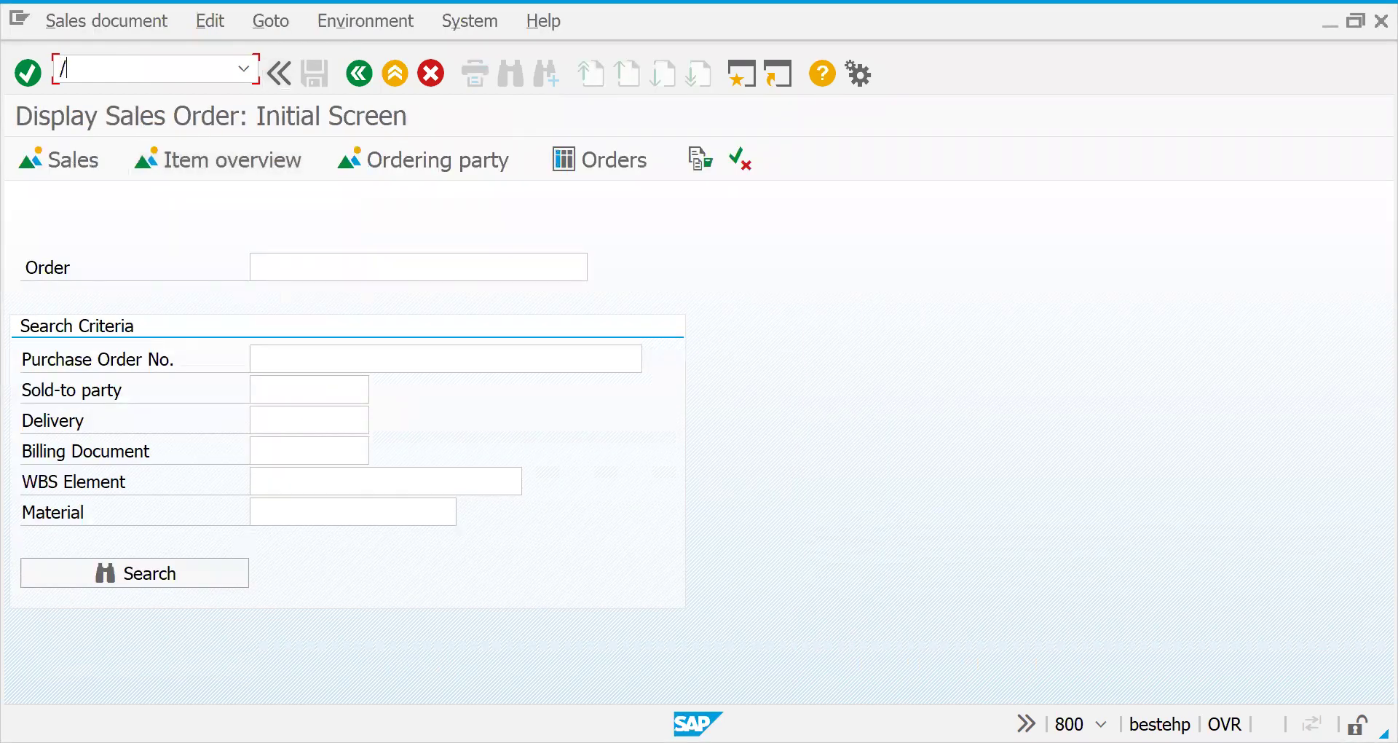
type("/nse16")
key("Return")
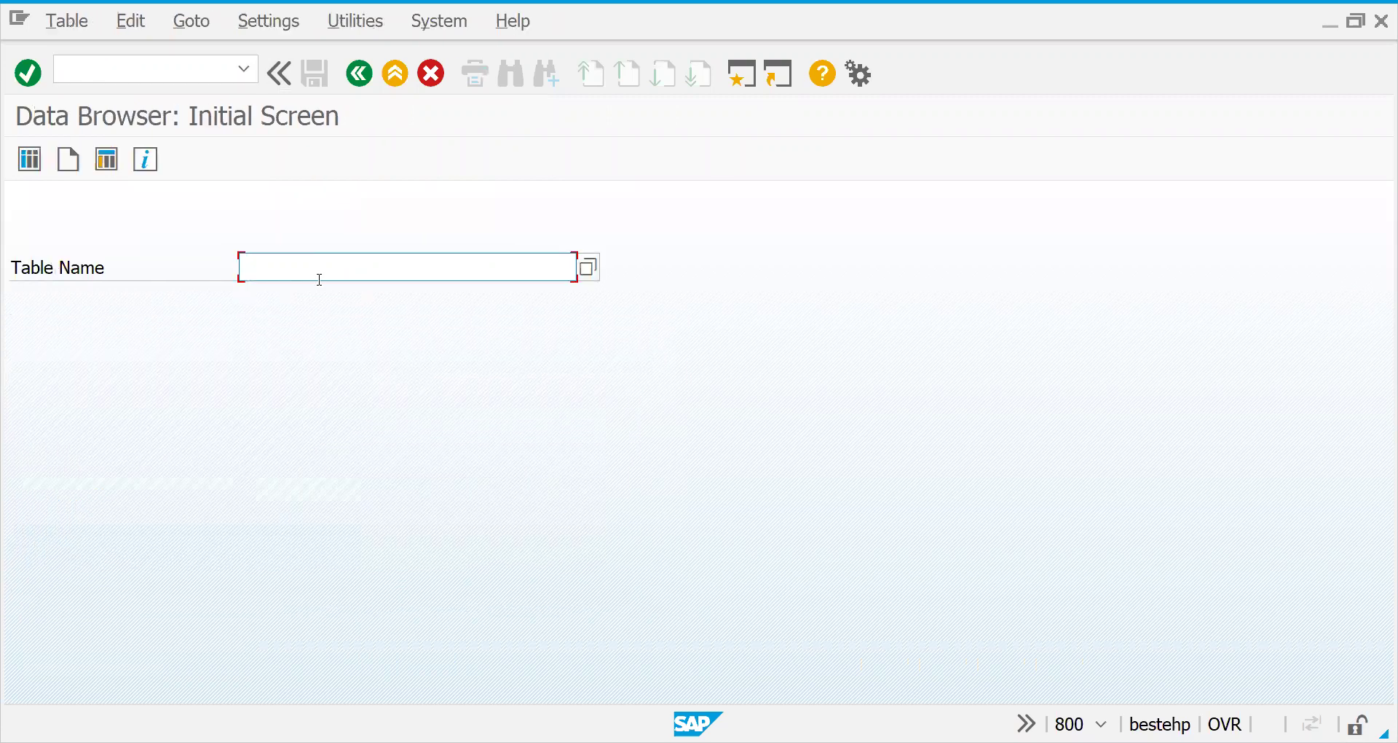
type("vbak")
key("Return")
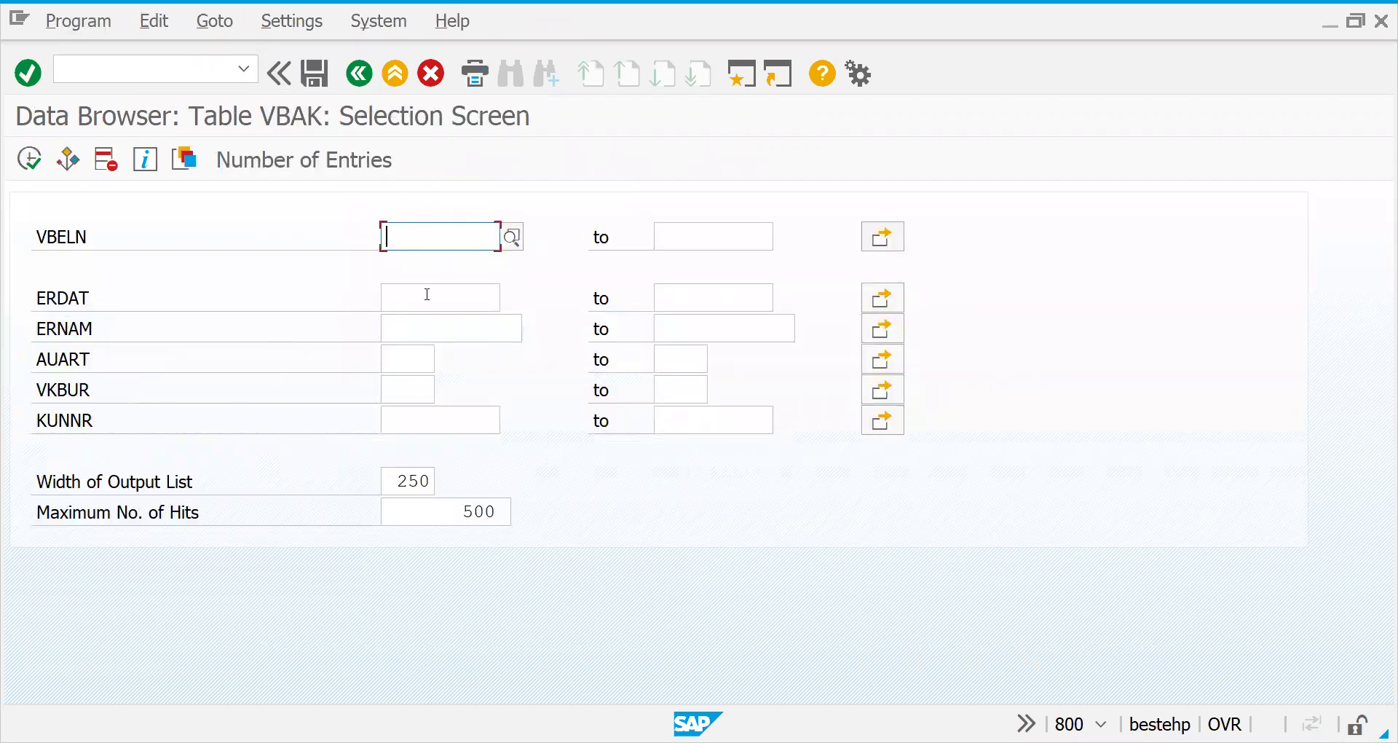
- Search table VBAK for sales documents created on 11.04.2022 with order type RE
left_click(427, 294)
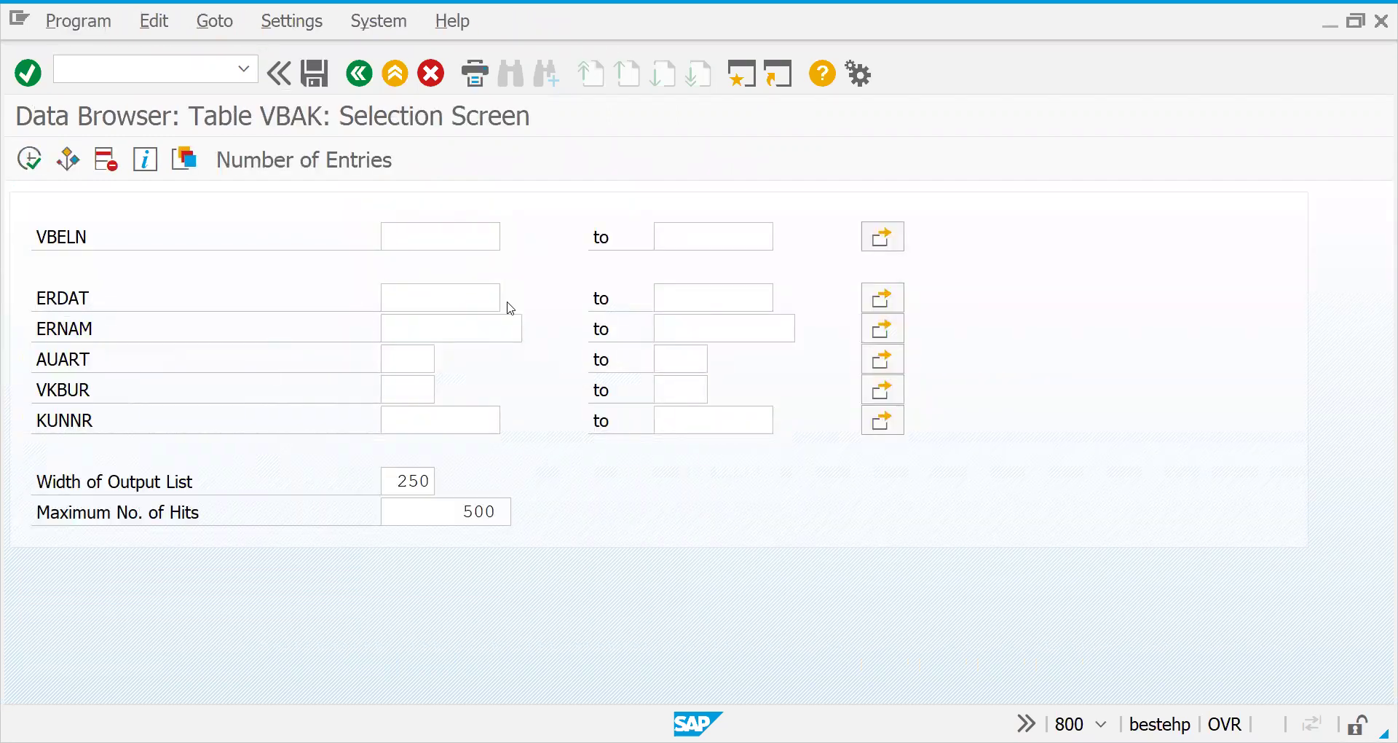
key("F4")
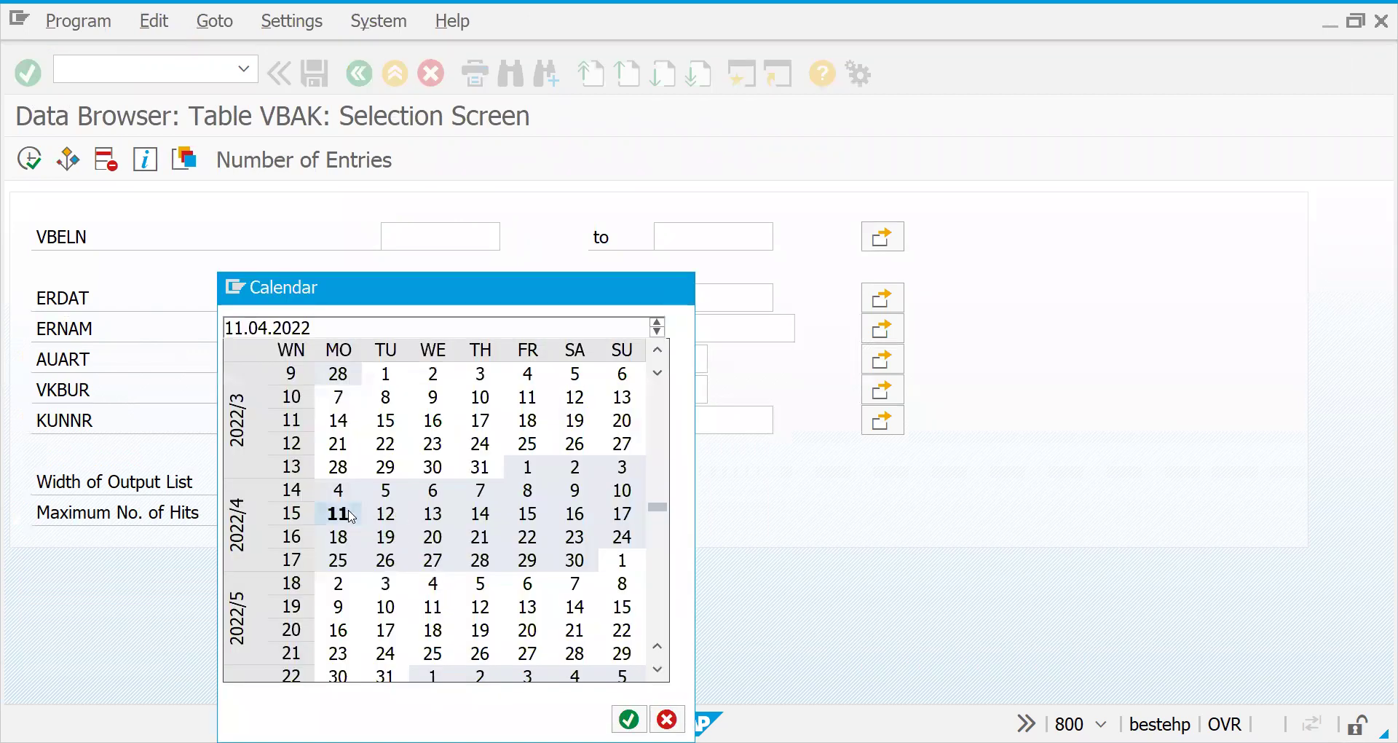
double_click(351, 517)
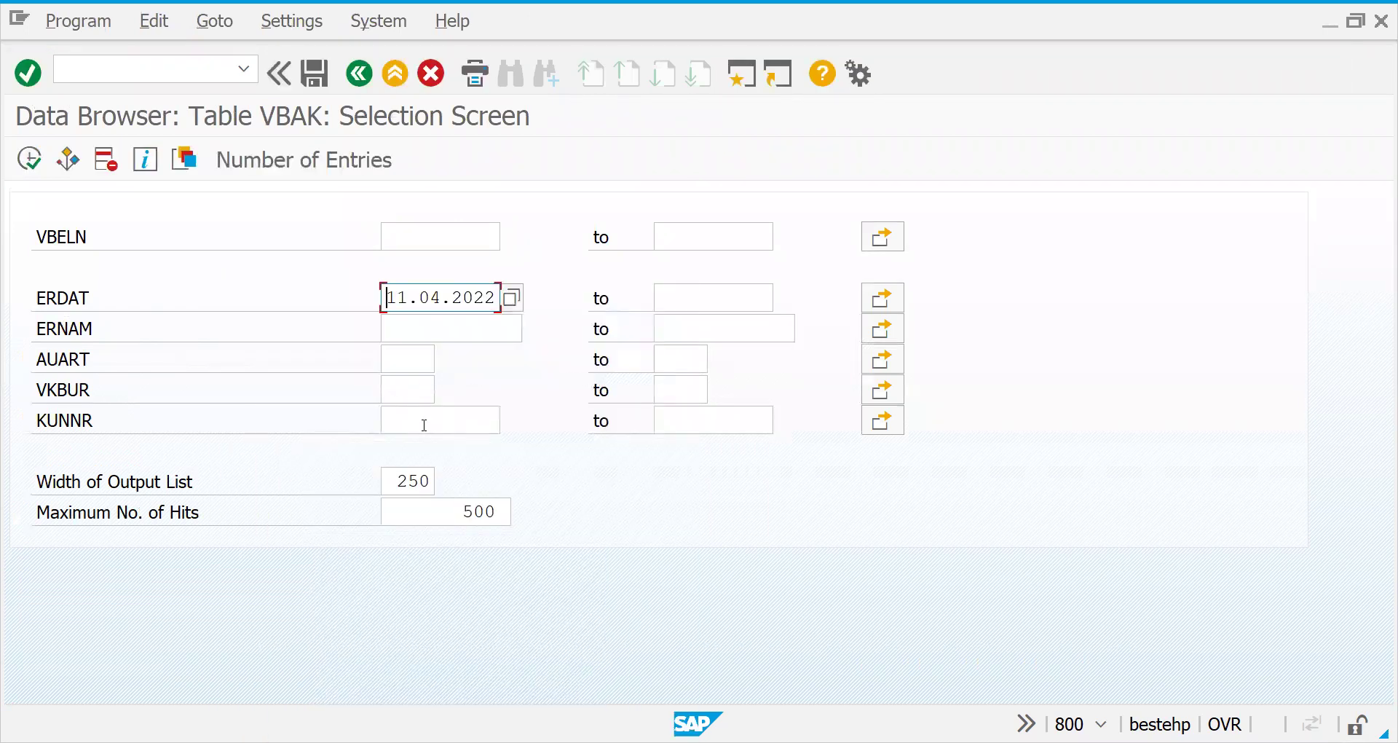
left_click(409, 359)
type("rfe")
key("BackSpace")
key("BackSpace")
type("e")
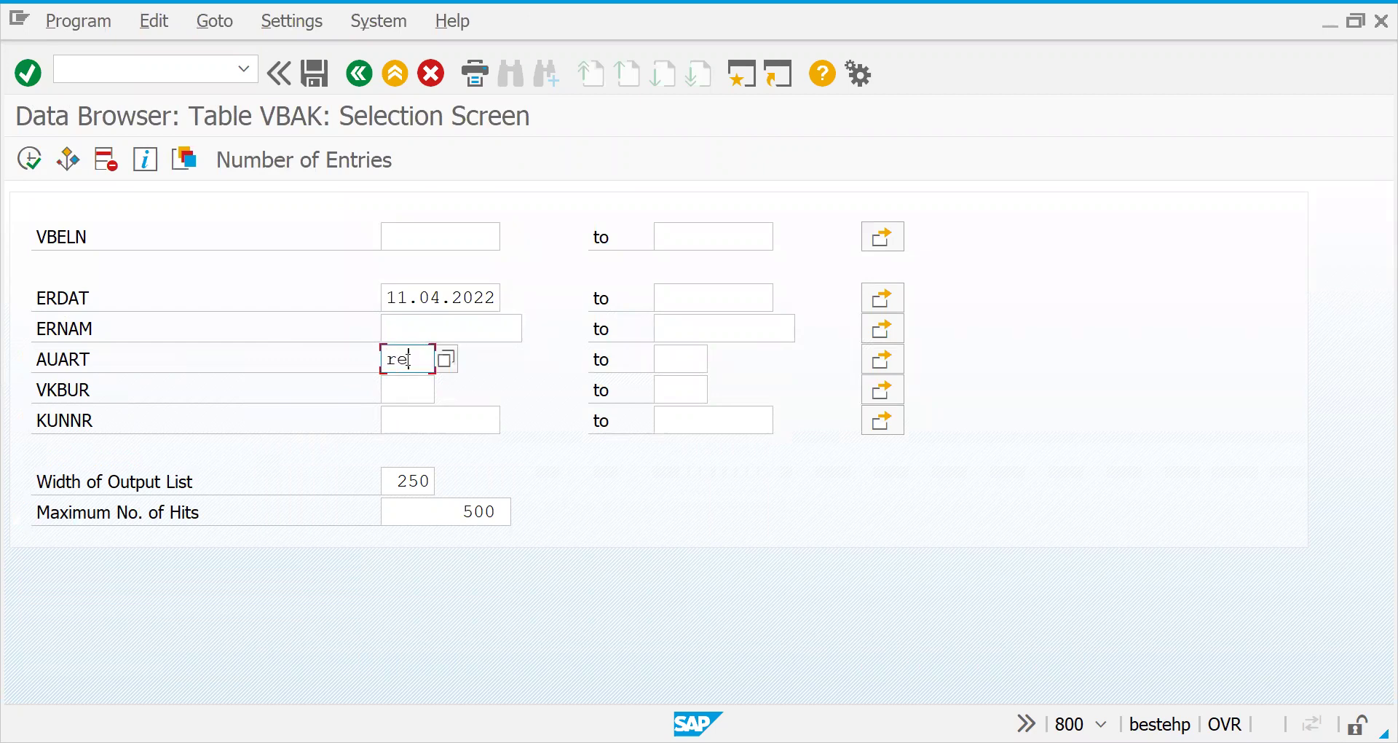
left_click(27, 158)
- Remove the order type restriction and list all VBAK entries created on 11.04.2022
left_click(405, 351)
key("BackSpace")
key("BackSpace")
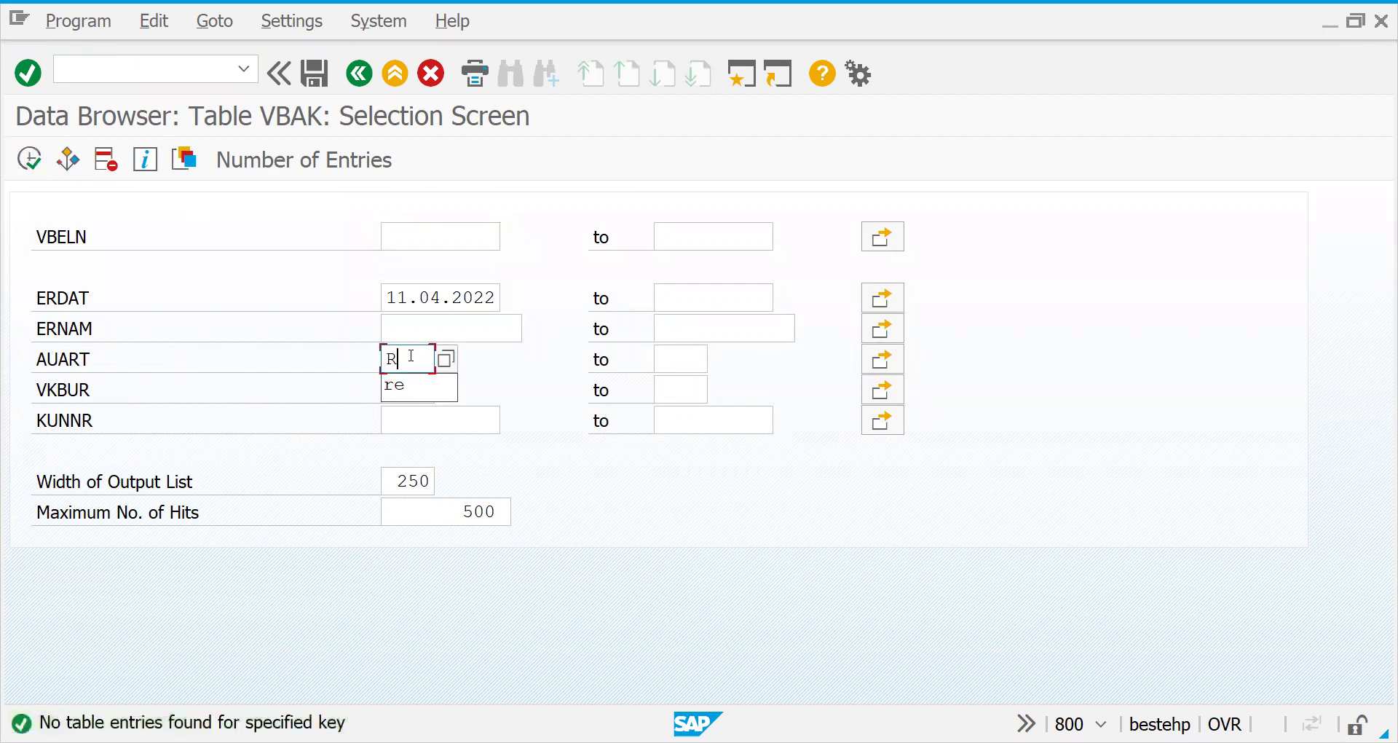
left_click(26, 158)
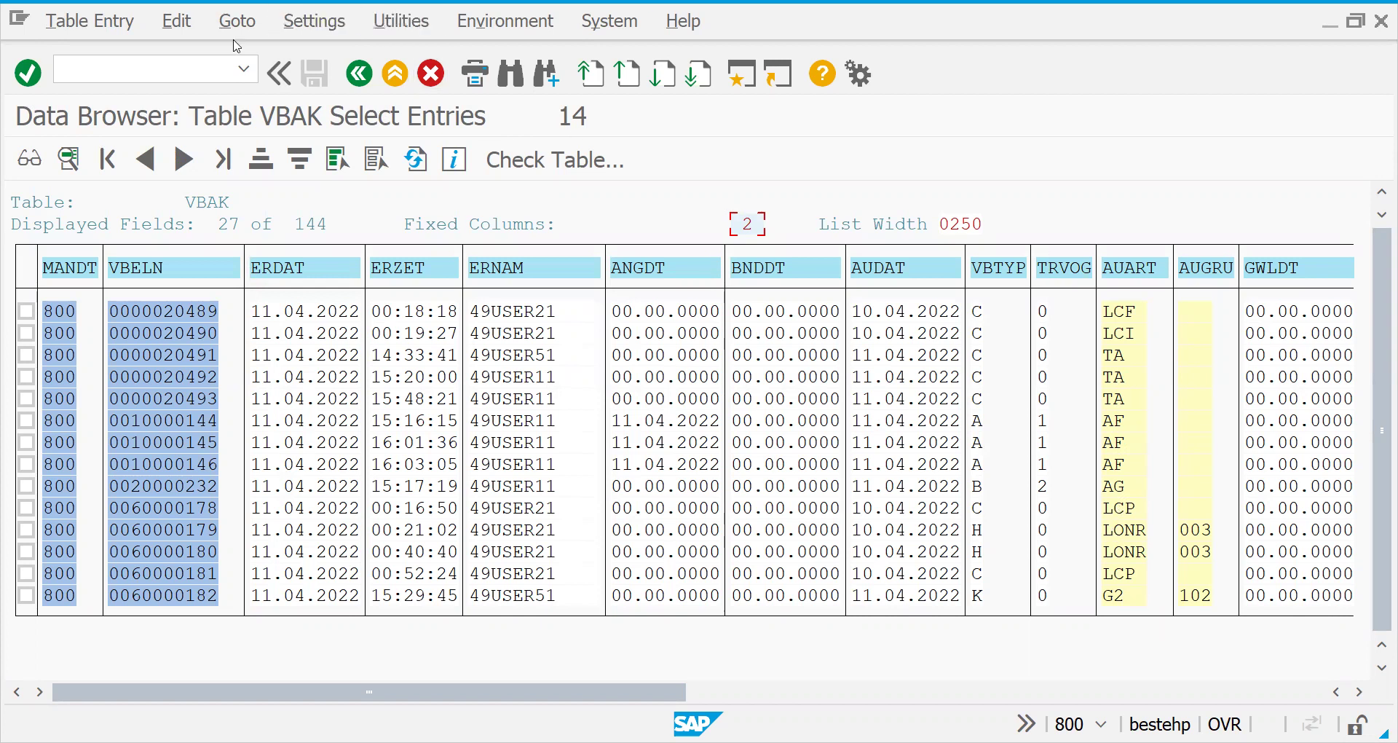
- Open table VBRK in transaction SE16N and list the billing documents of billing type ZZZ1
left_click(172, 77)
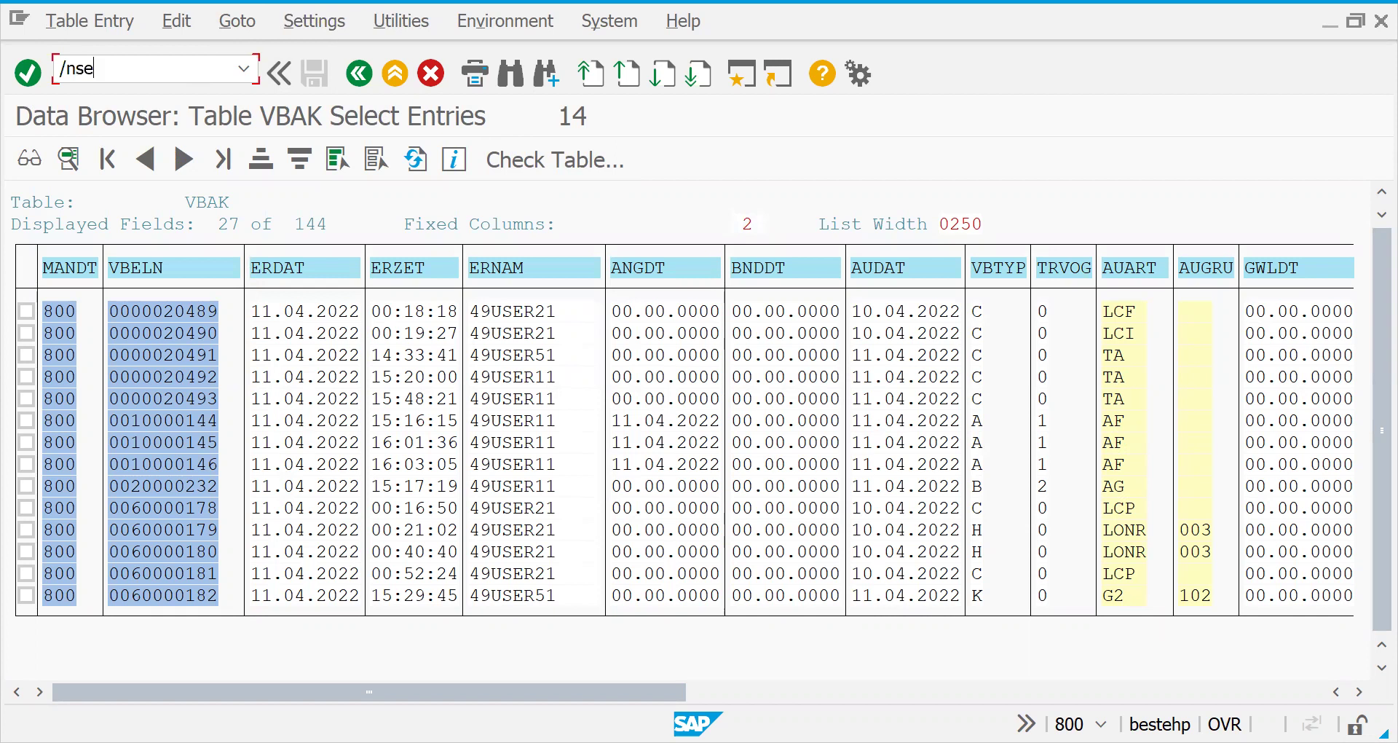
type("6n")
key("Return")
type("vbrk")
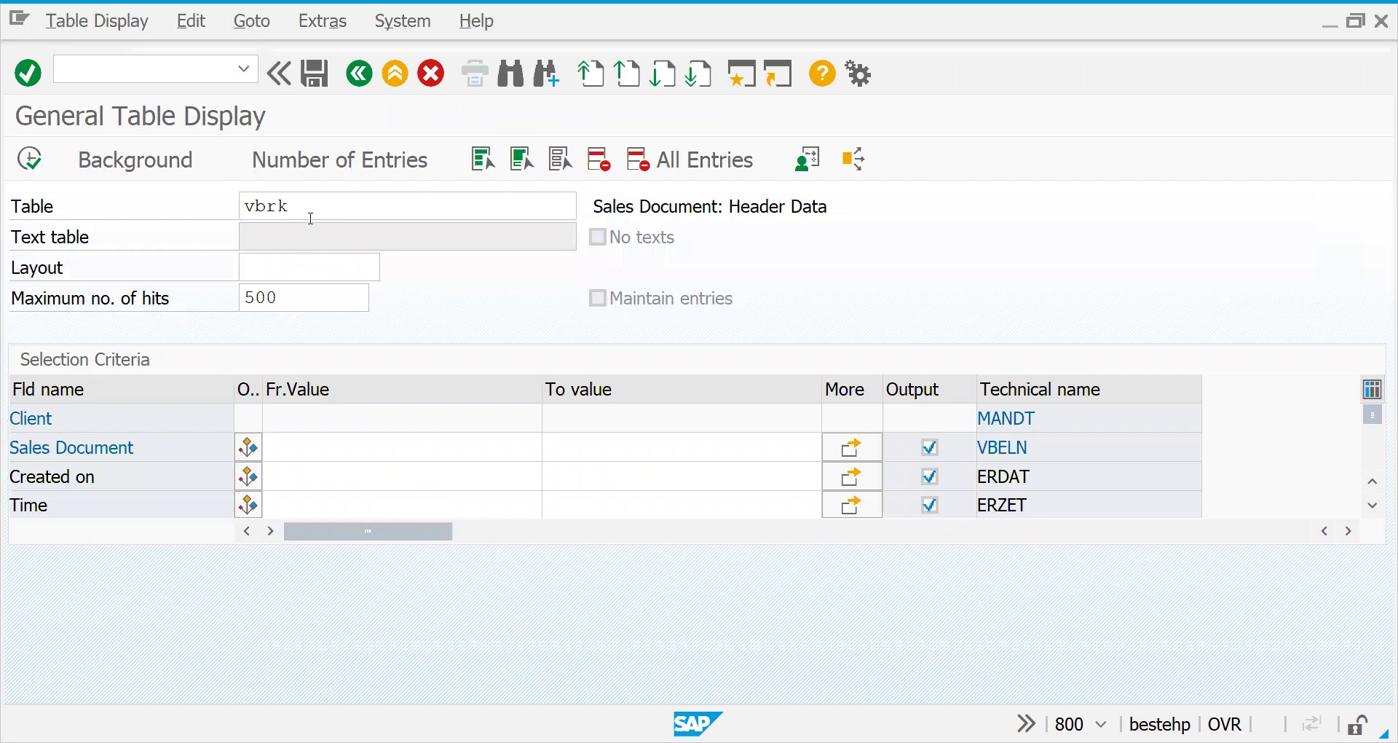
key("Return")
left_click(301, 483)
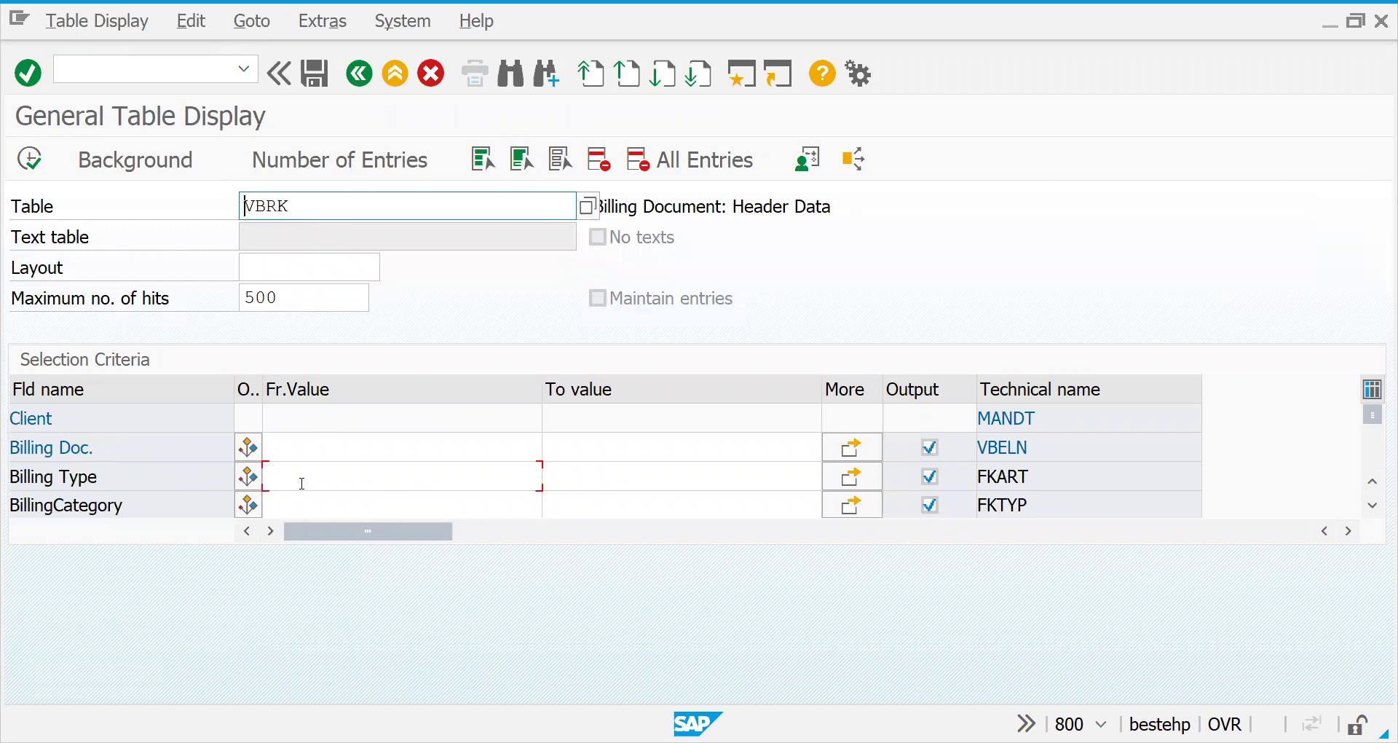
type("zzz1")
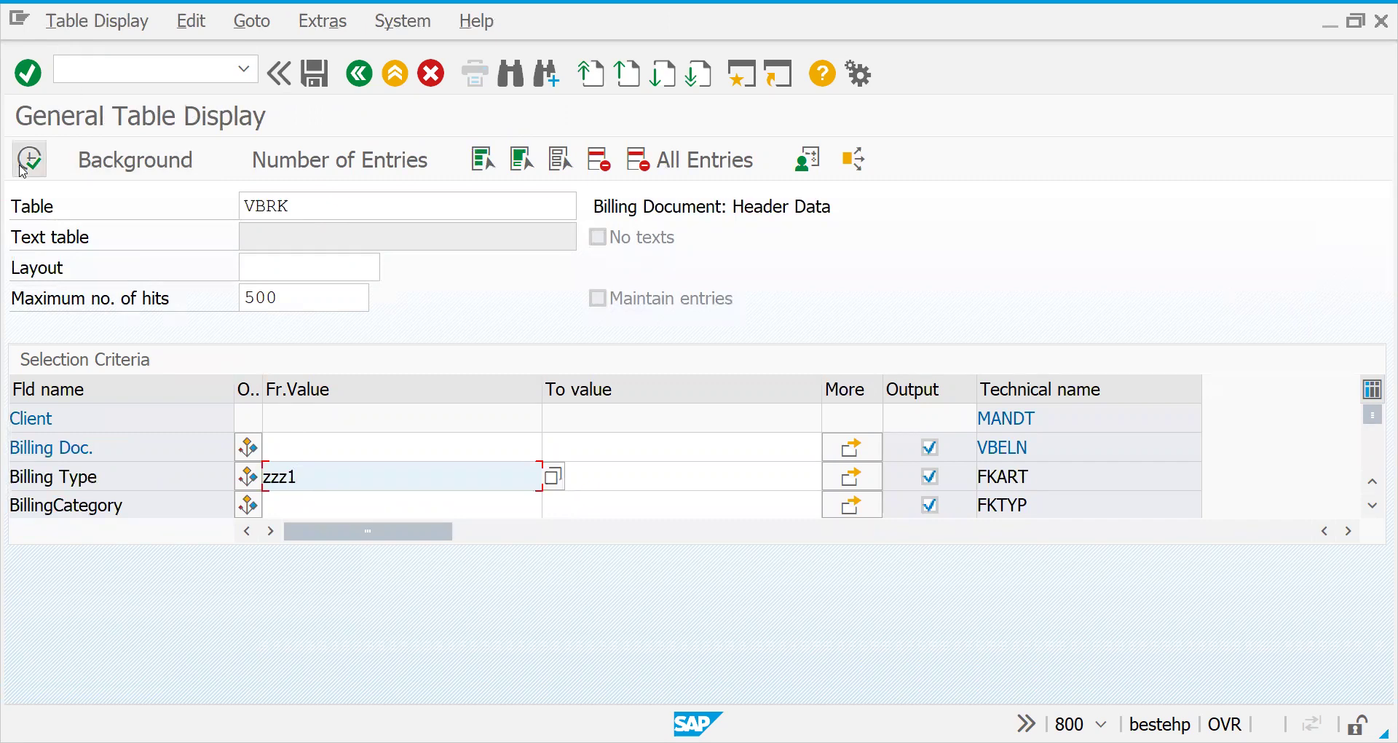
left_click(22, 171)
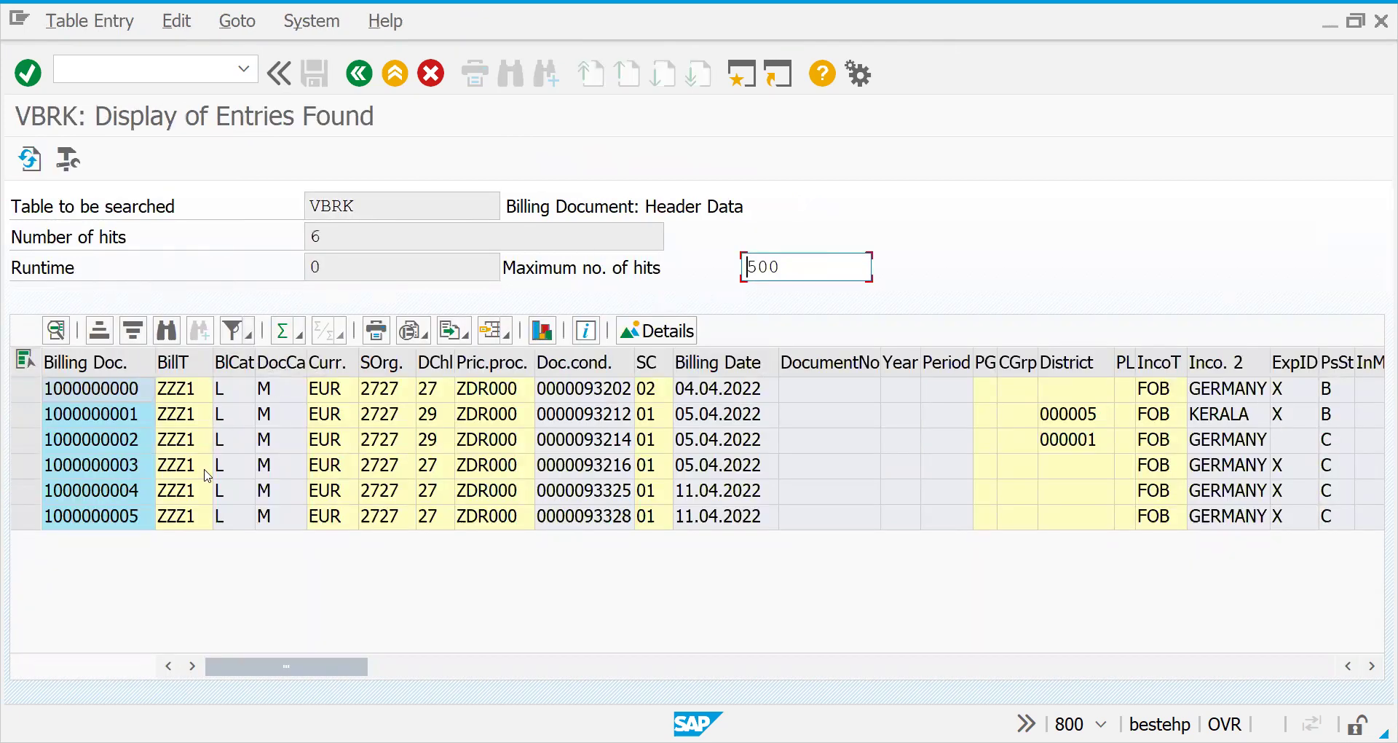
- Copy the number of the last listed ZZZ1 billing document, enter it in transaction VF02 and display its document flow
left_click(101, 524)
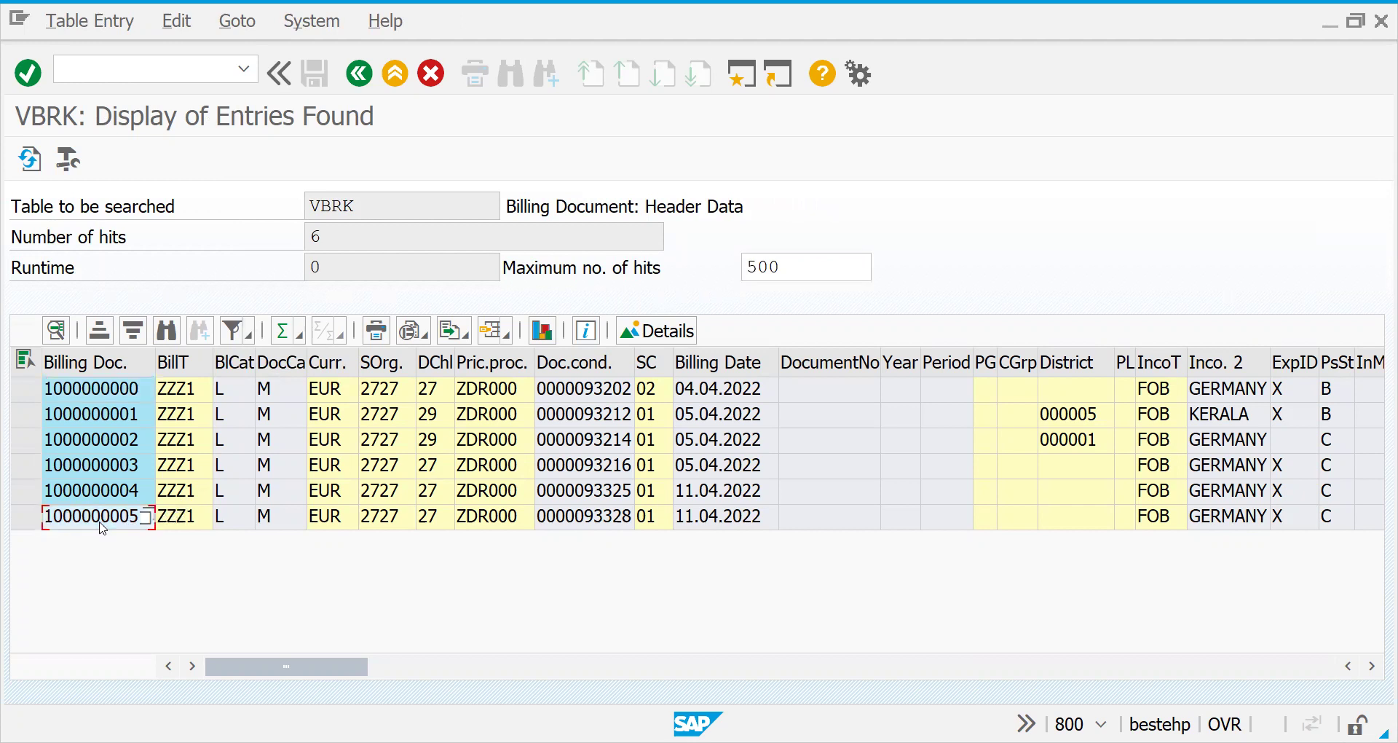
left_click(107, 63)
type("/nvf02")
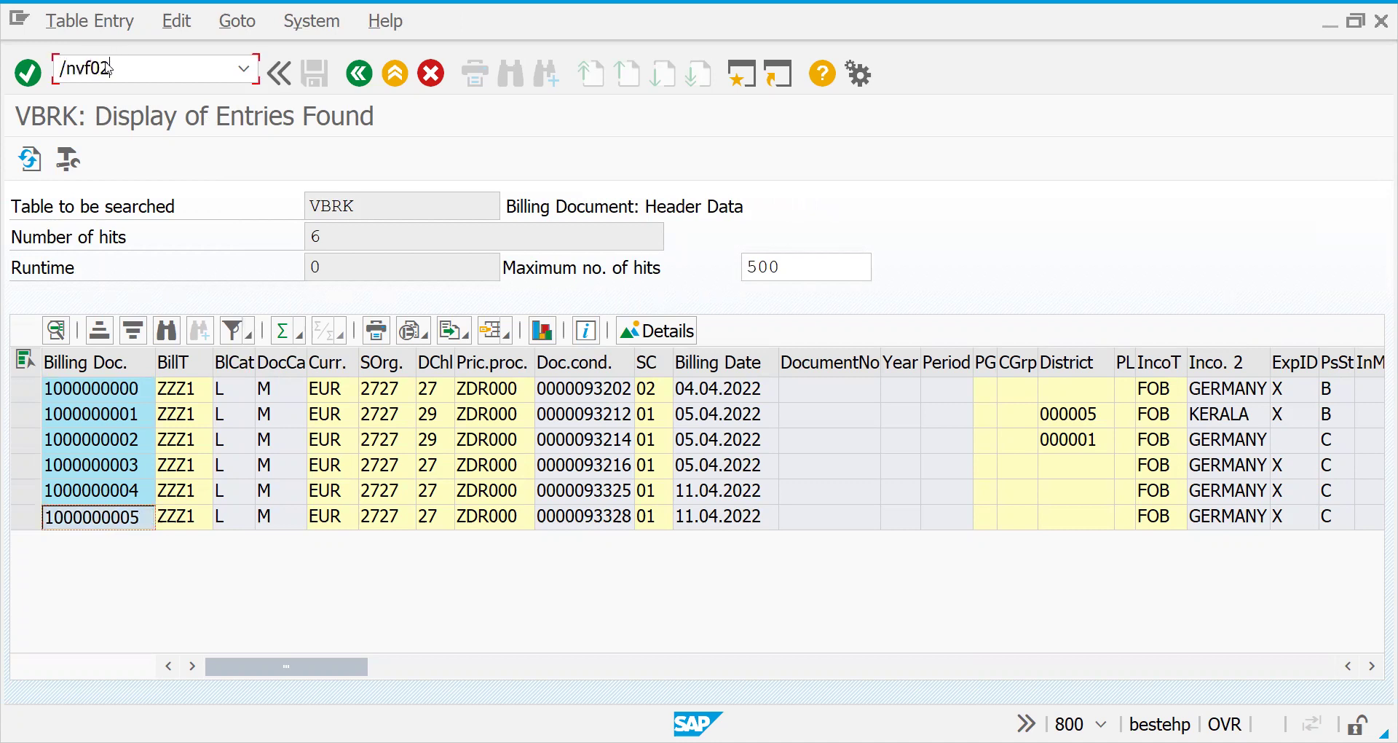
key("Return")
key("ctrl+v")
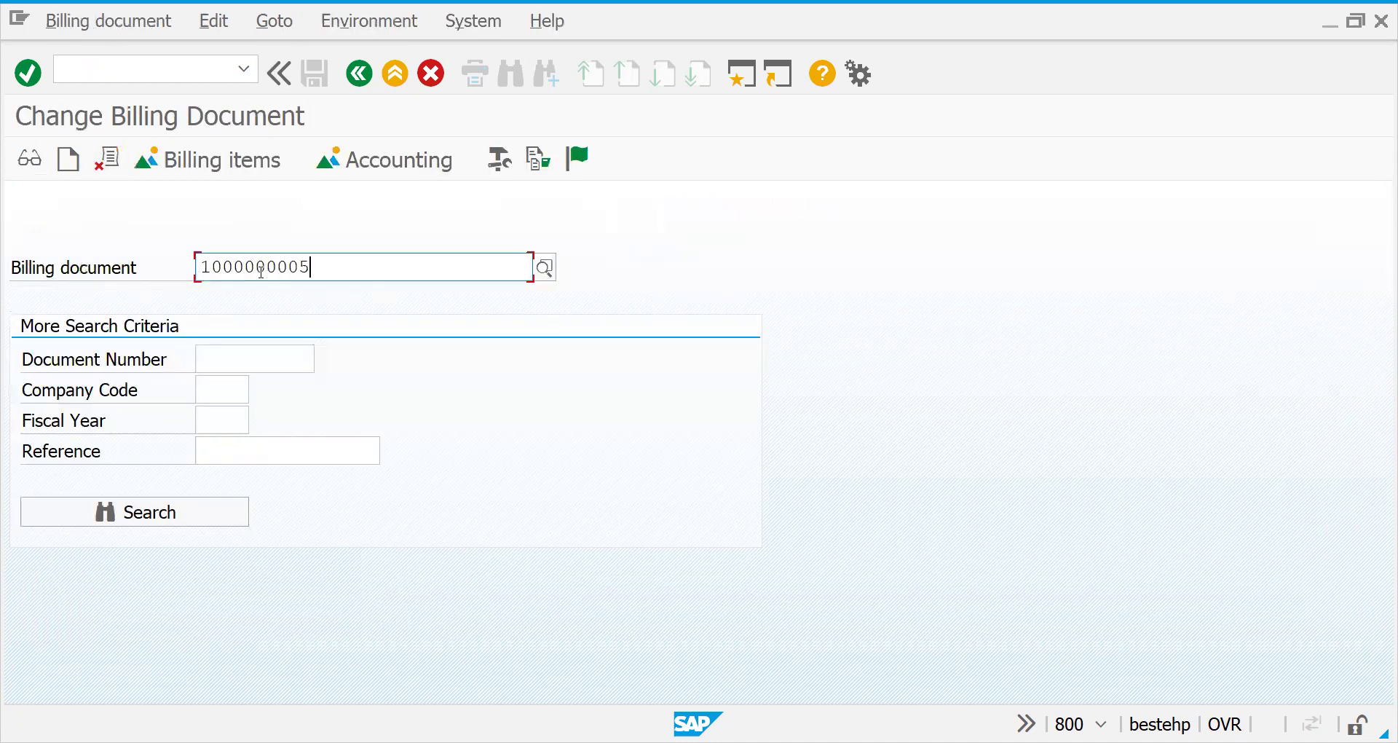
left_click(538, 158)
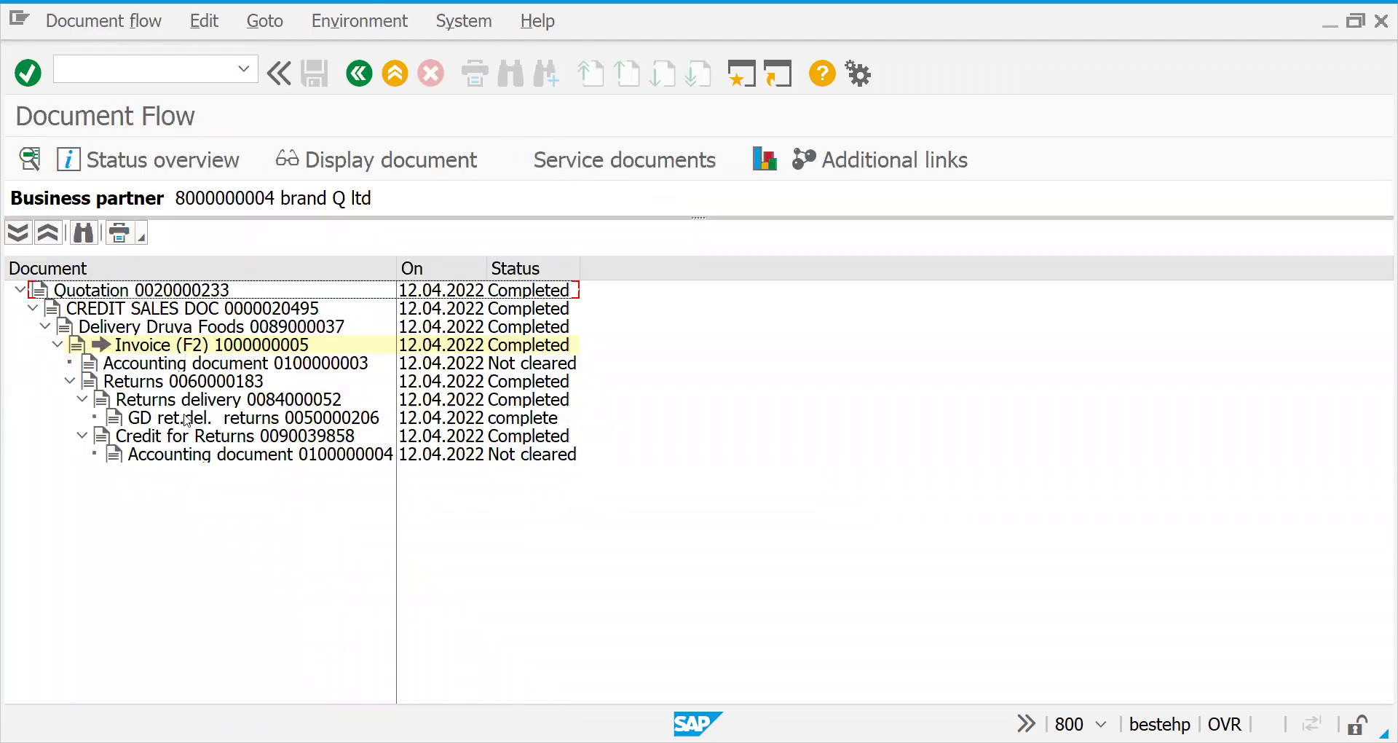
- Display the Returns document from the invoice's document flow
left_click(264, 313)
left_click(341, 177)
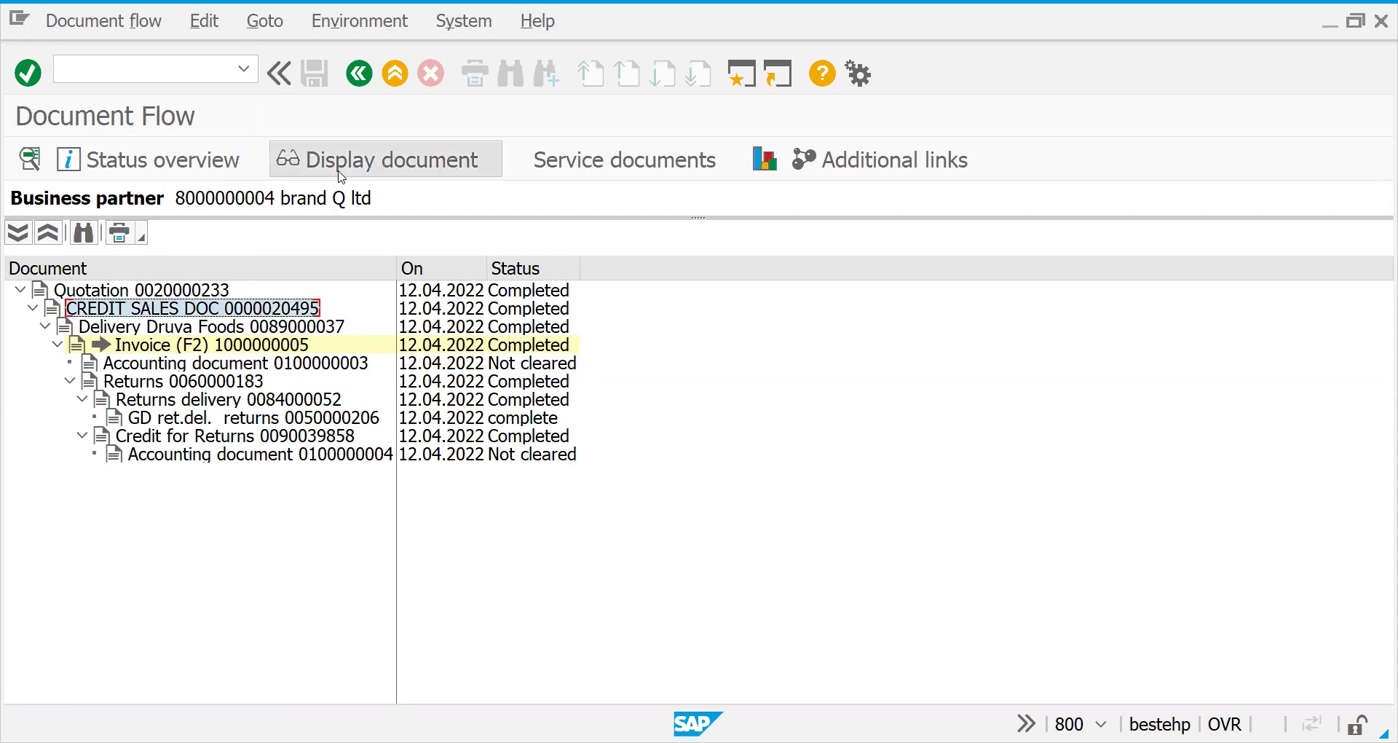
left_click(193, 381)
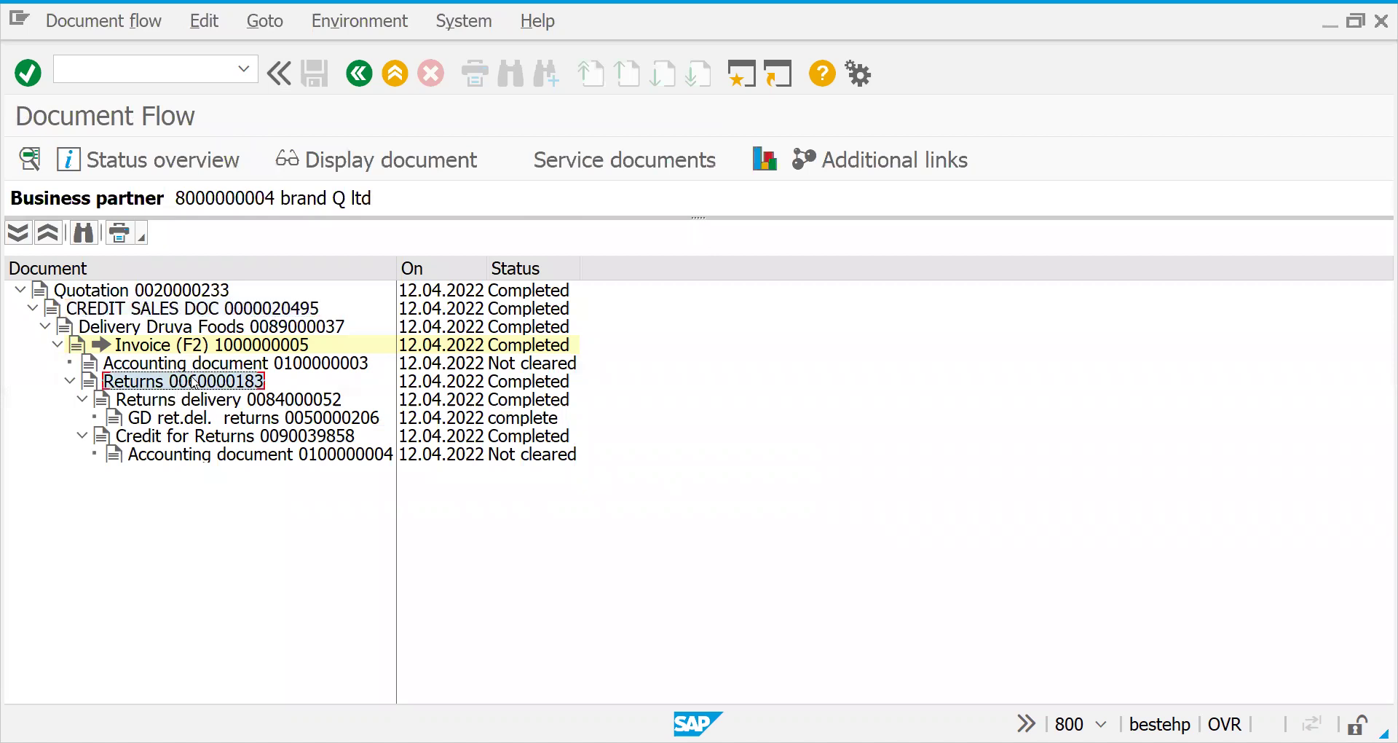
left_click(321, 173)
- Open the schedule lines of returns item 10 and look up the description of their schedule line category
left_click(408, 633)
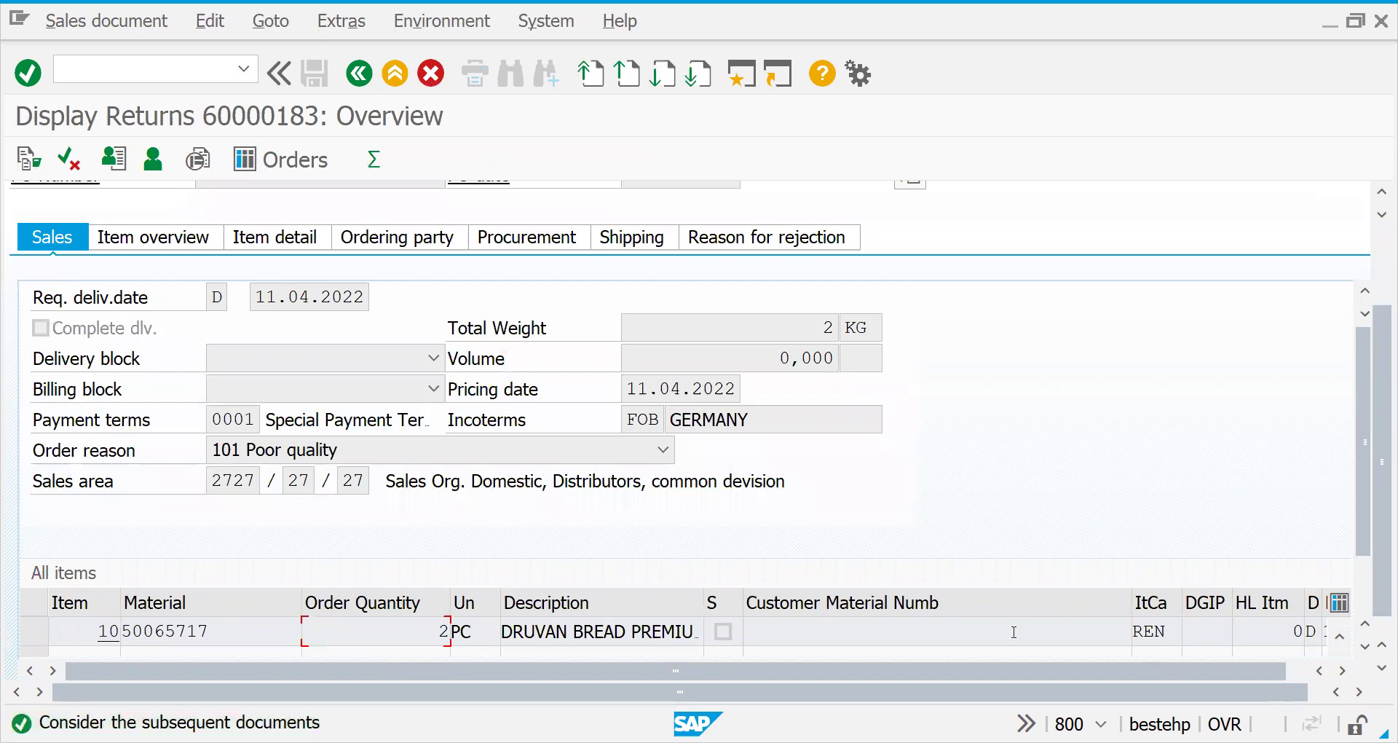
double_click(380, 633)
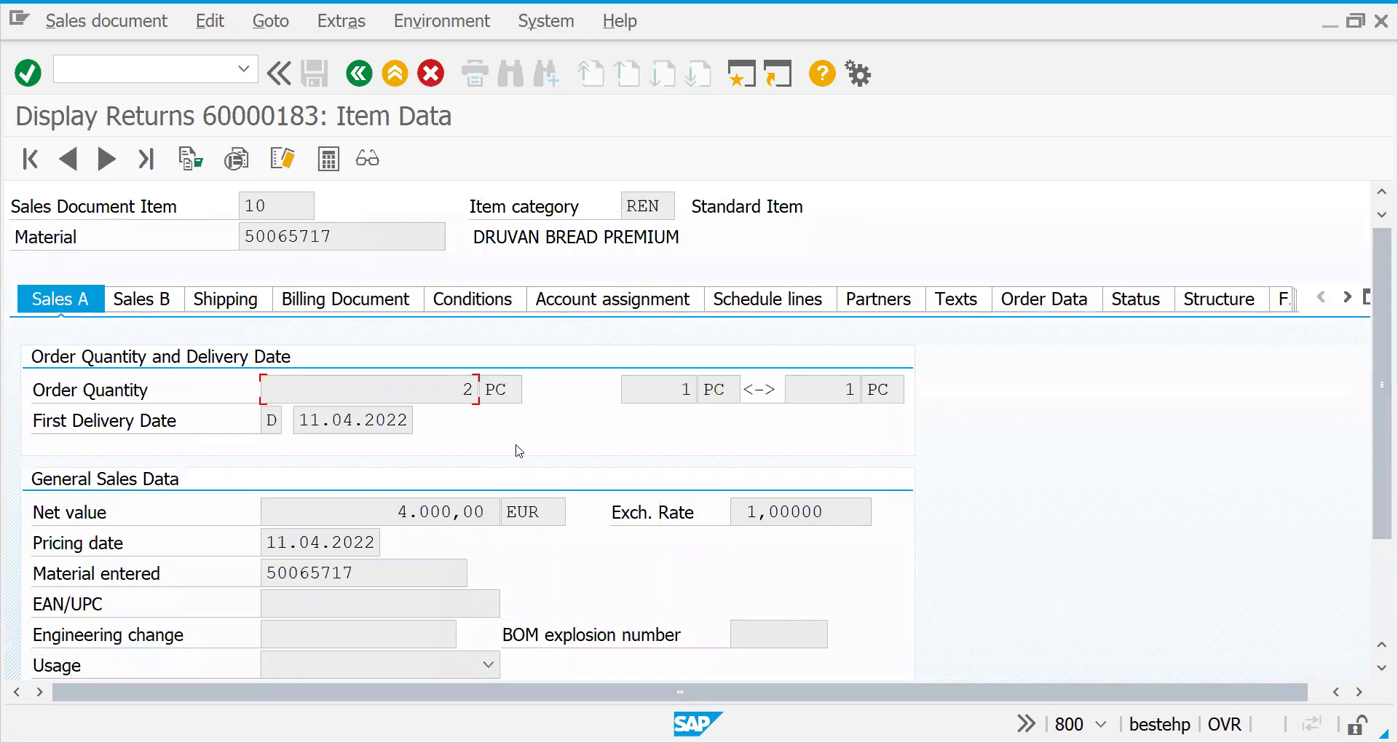
left_click(761, 302)
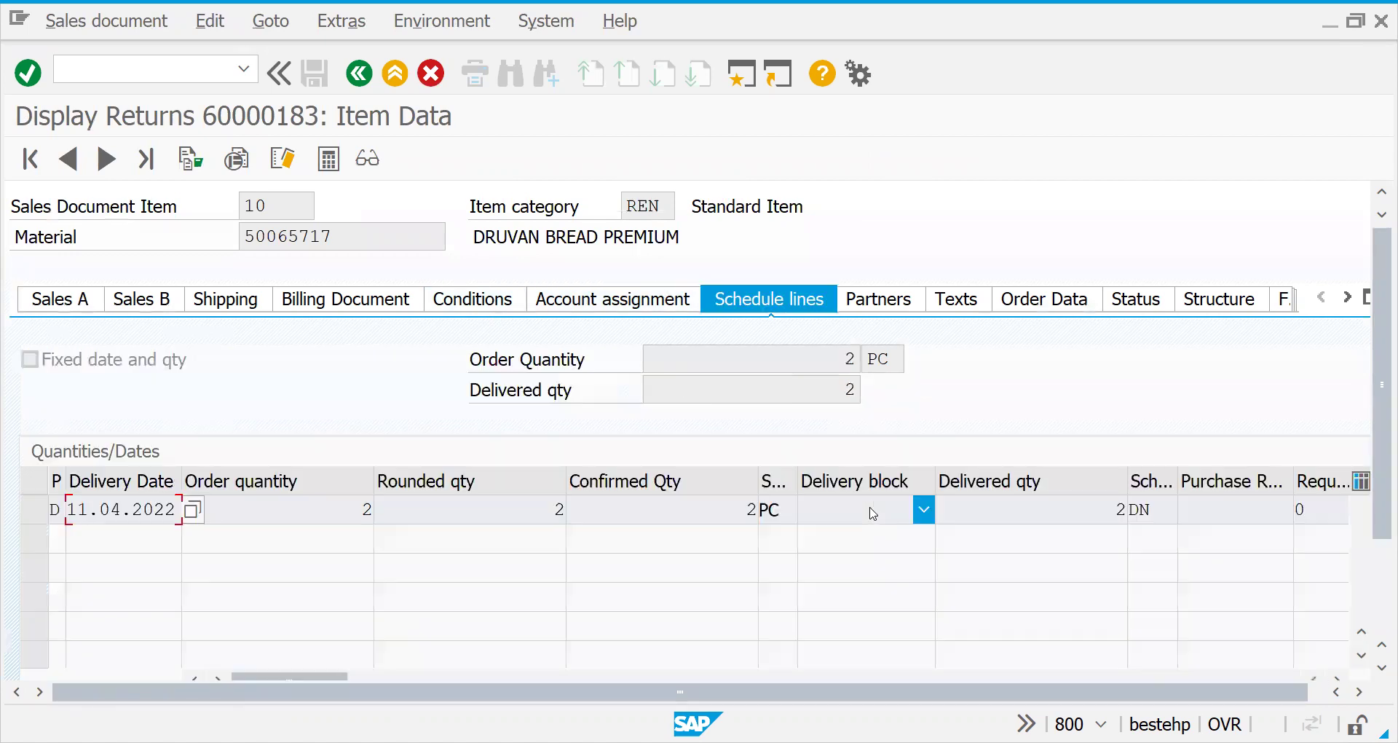
double_click(1187, 511)
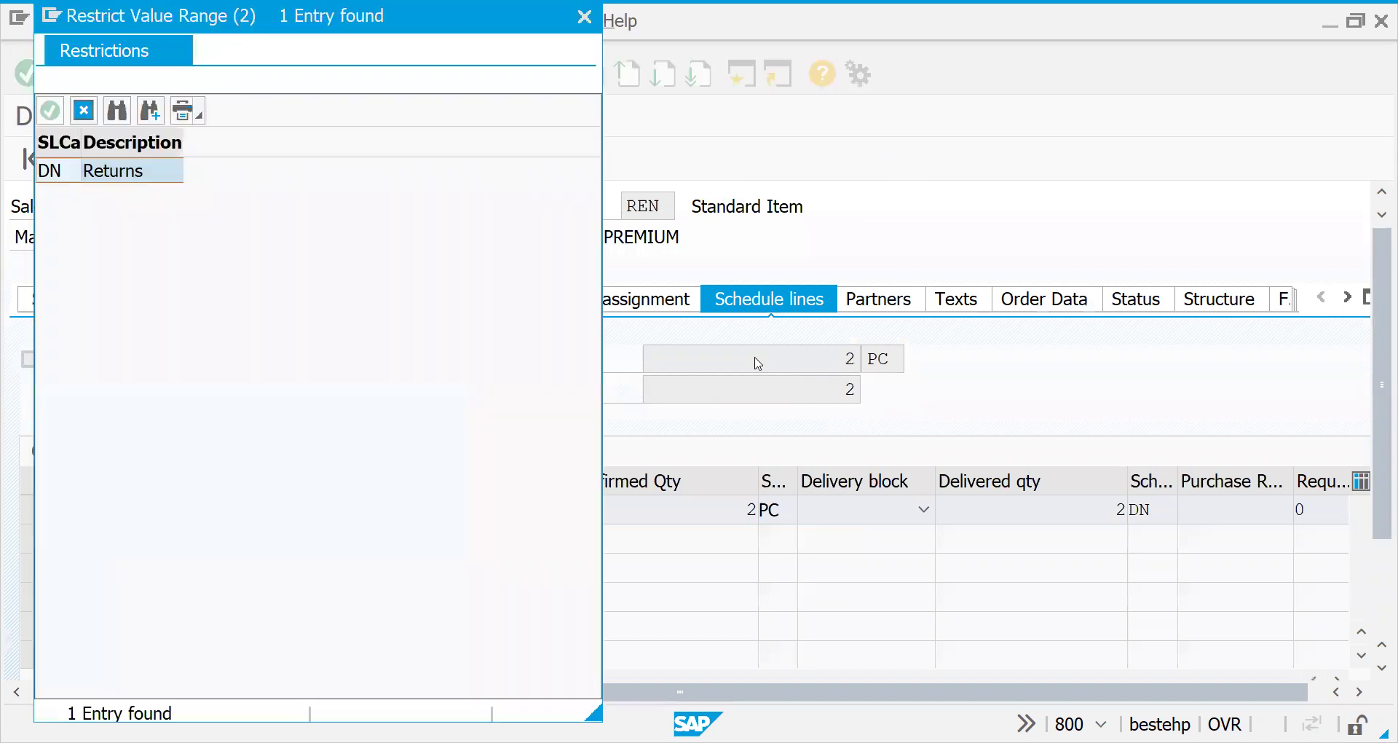
left_click(85, 112)
- Open schedule line category maintenance with transaction VOV6, accepting display-only access to the locked data
left_click(89, 71)
type("/nvov6")
key("Return")
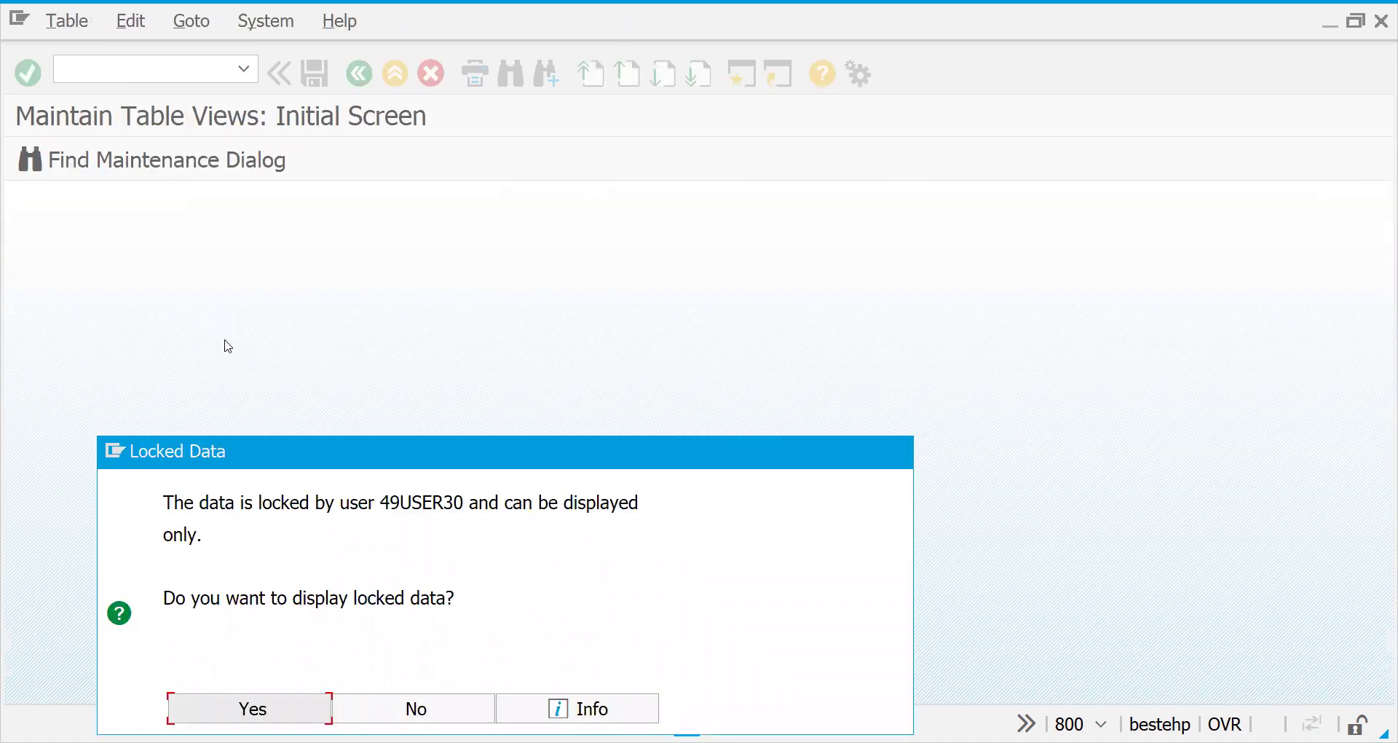
key("Return")
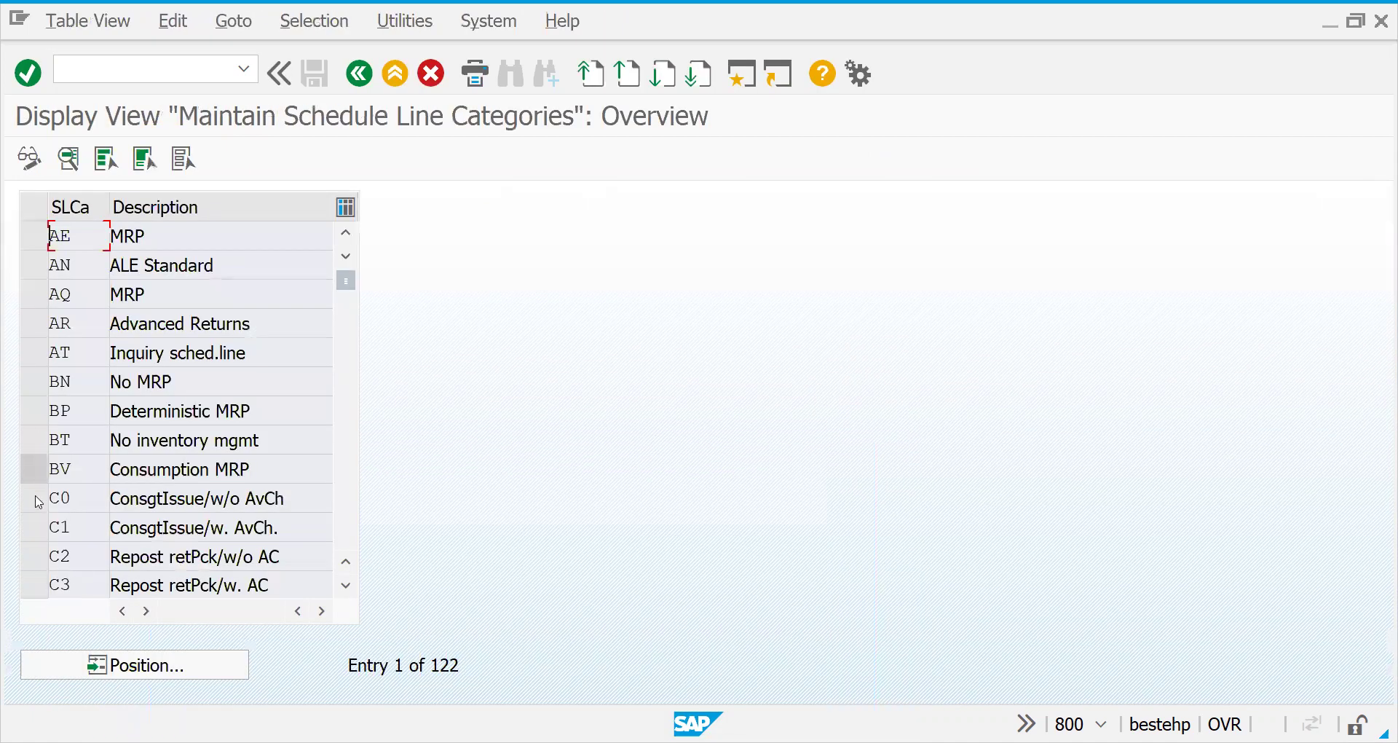
- Position the list of schedule line categories on entry DN
left_click(345, 588)
left_click(346, 586)
left_click(346, 586)
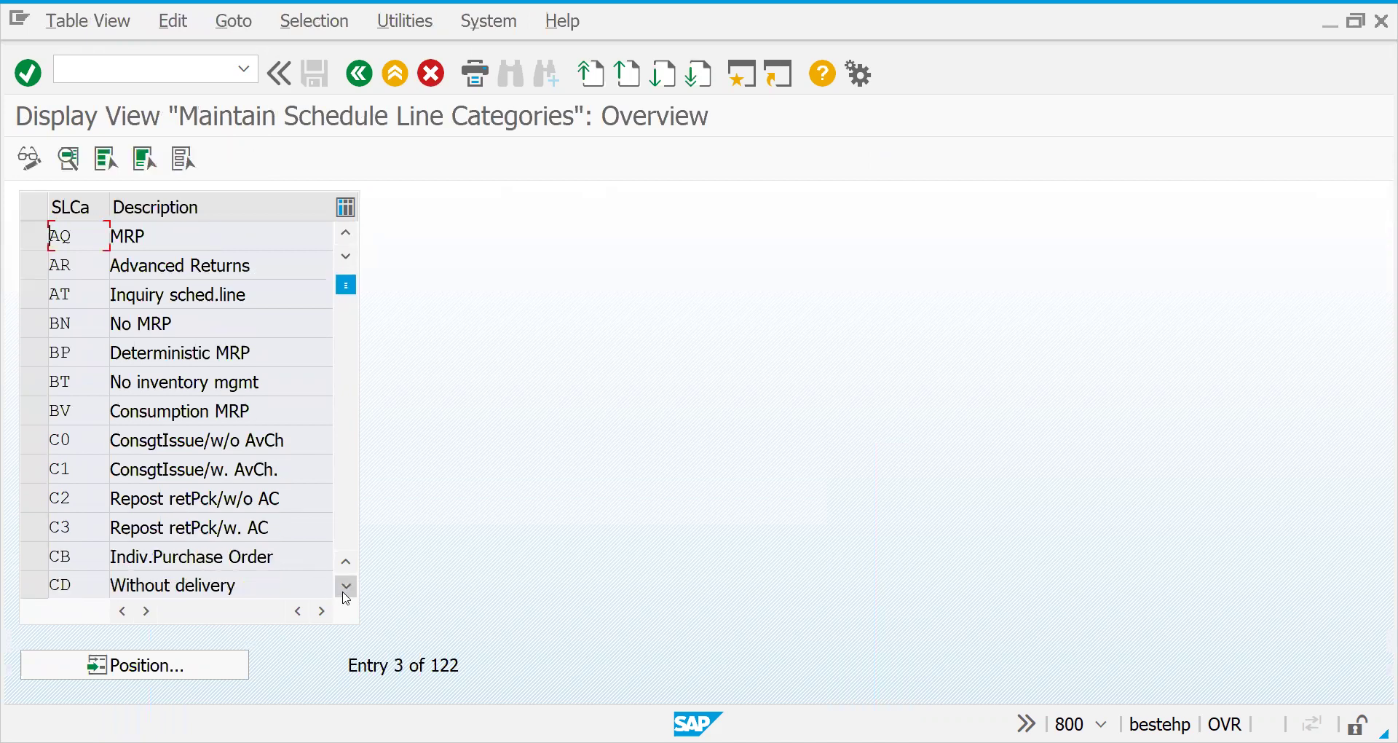
left_click(346, 586)
left_click(33, 585)
left_click(164, 673)
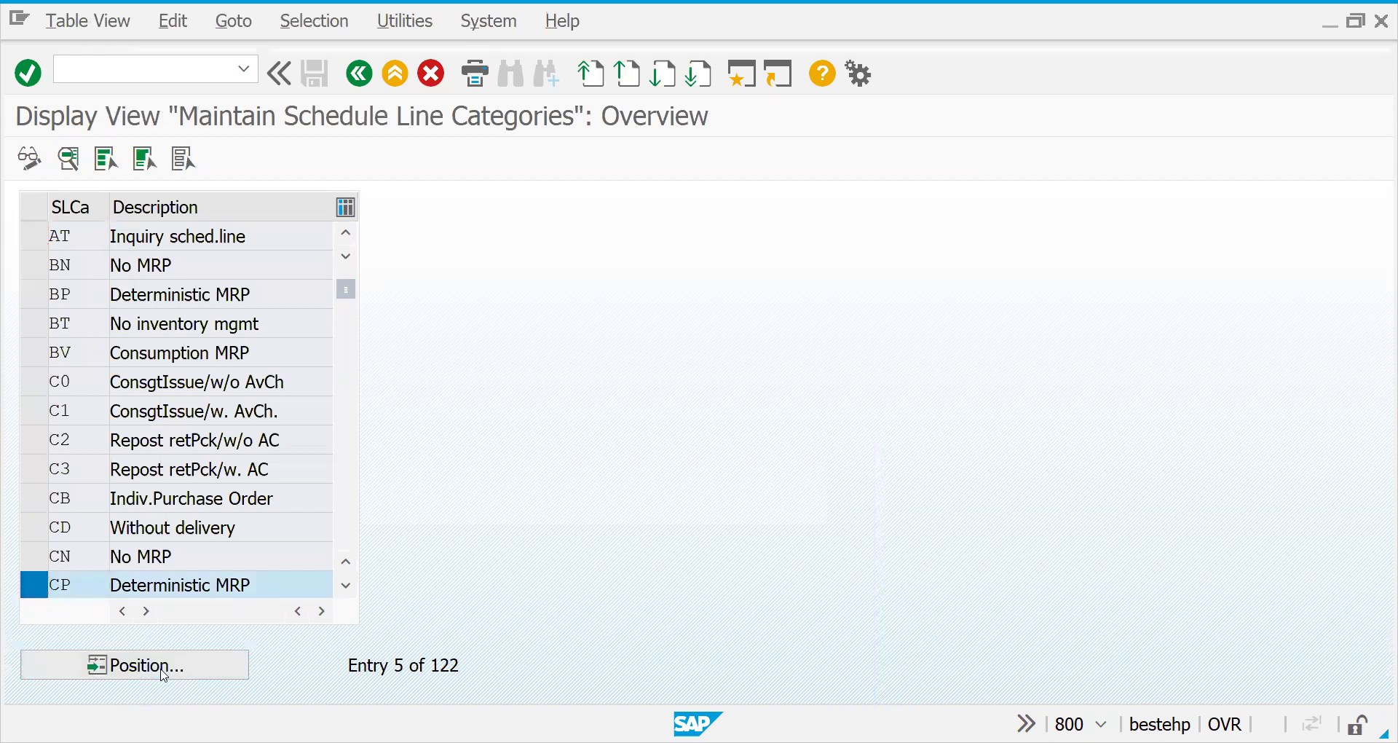
type("dn")
key("Return")
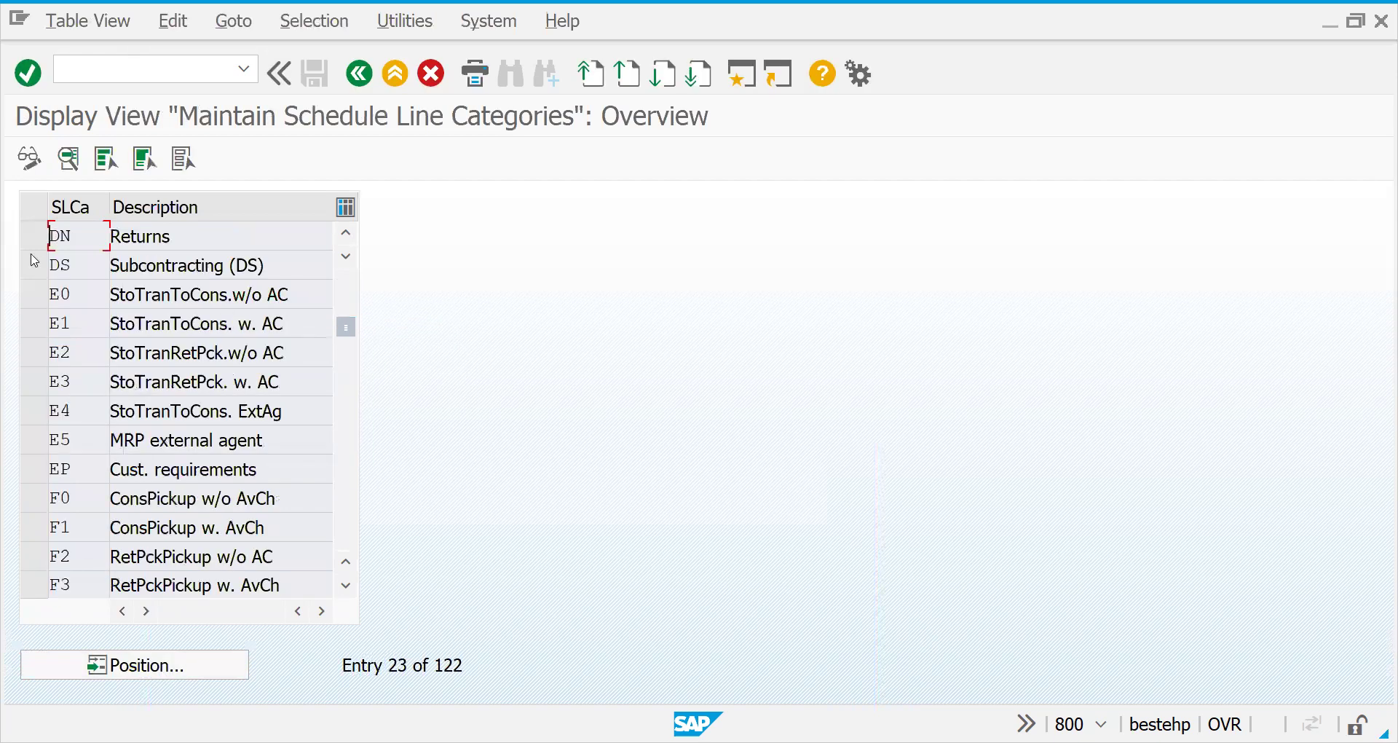
- Display the details of schedule line category DN and examine its movement type
left_click(33, 236)
double_click(94, 246)
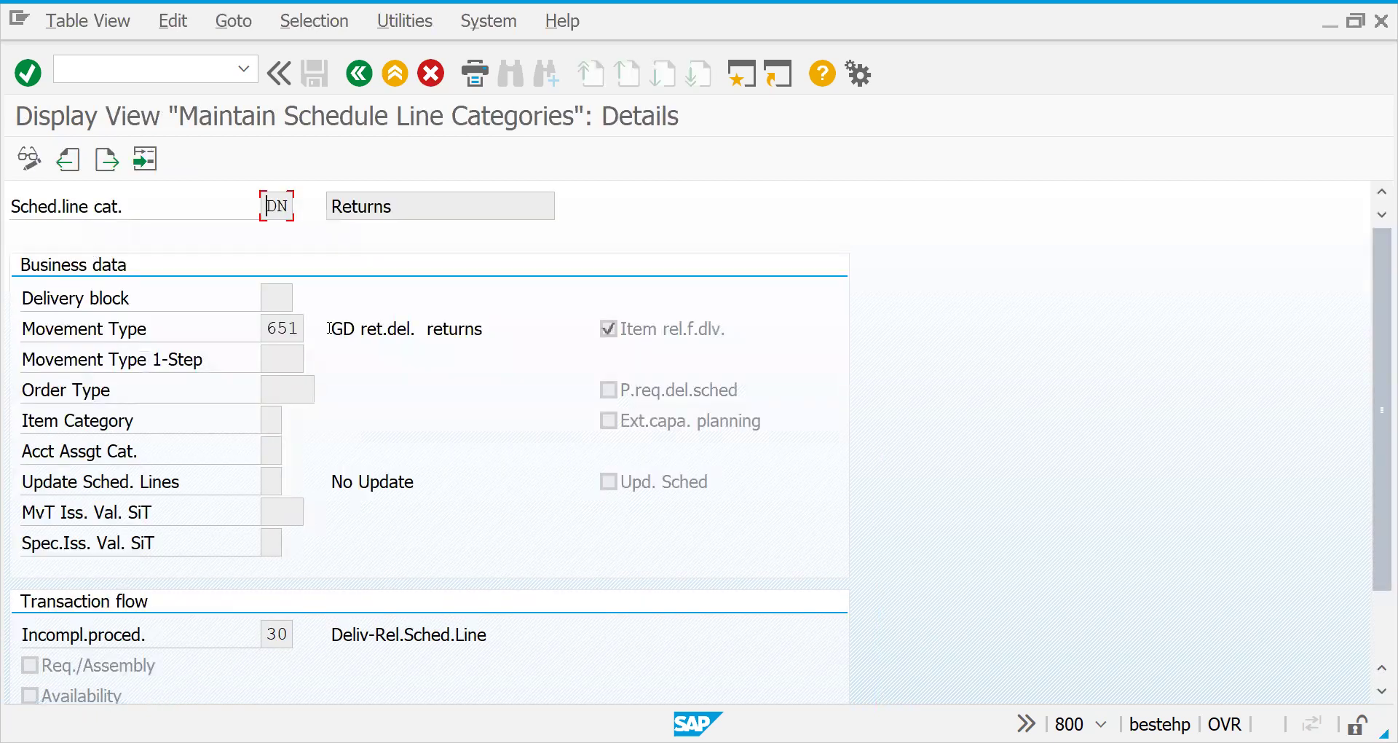
left_click_drag(270, 328, 291, 329)
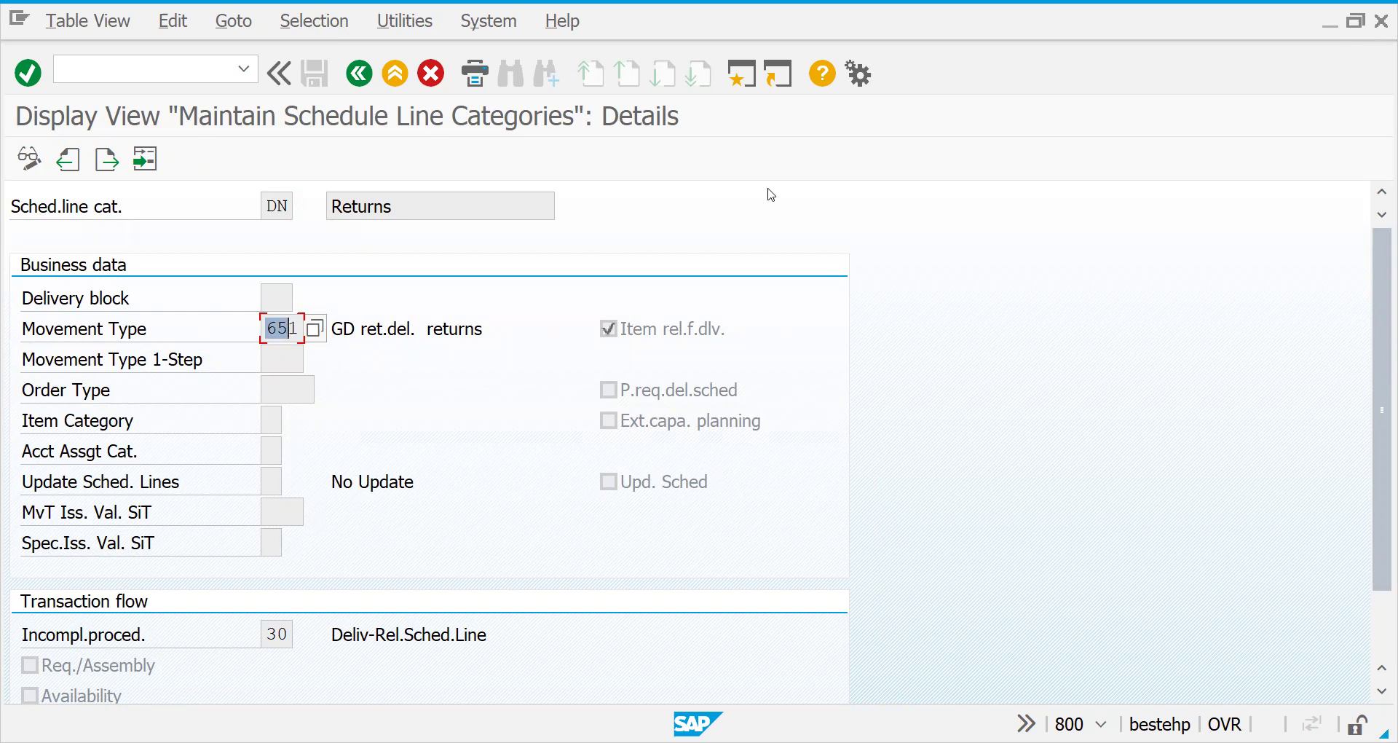
key("alt+Tab")
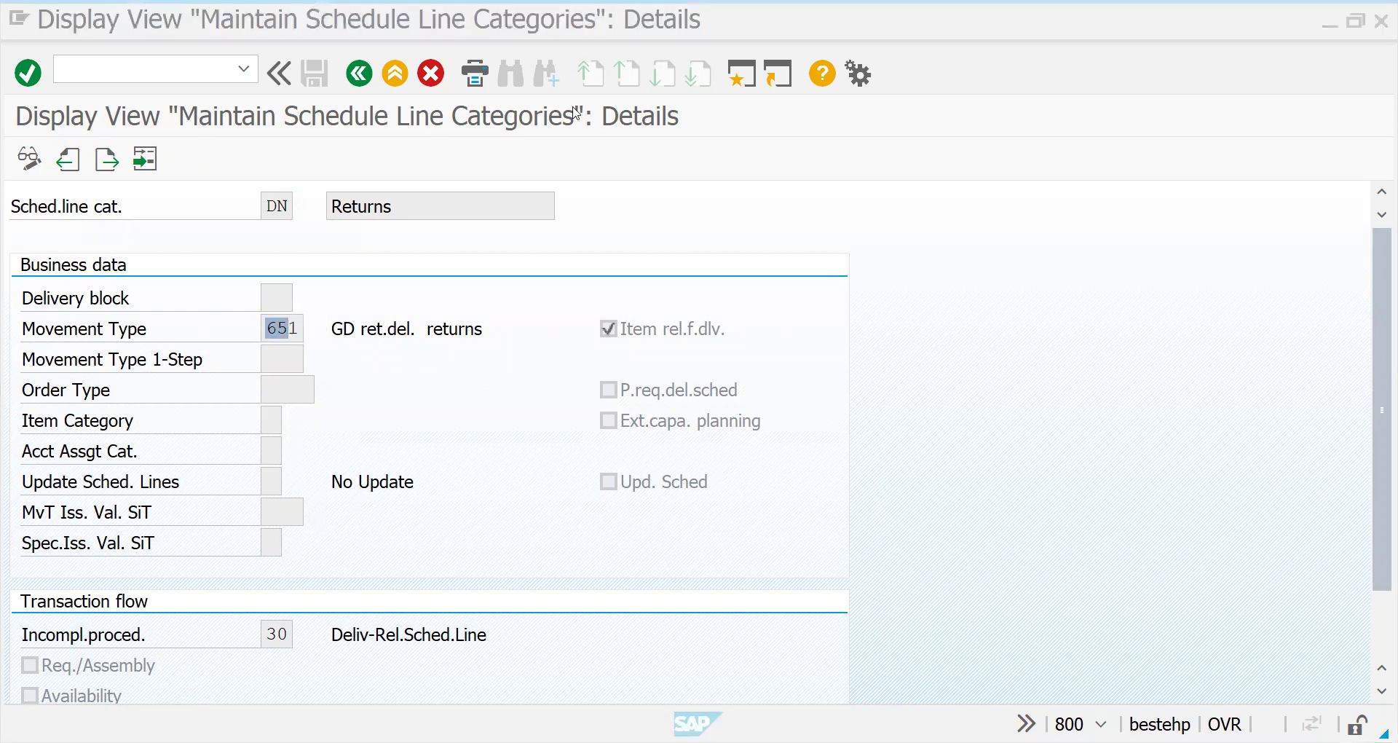
- Start a sales order with transaction VA01 using order type RE, sales organization 2727, distribution channel 27 and division 27
left_click(175, 73)
type("/nva01")
key("Return")
type("re")
key("Tab")
type("2727")
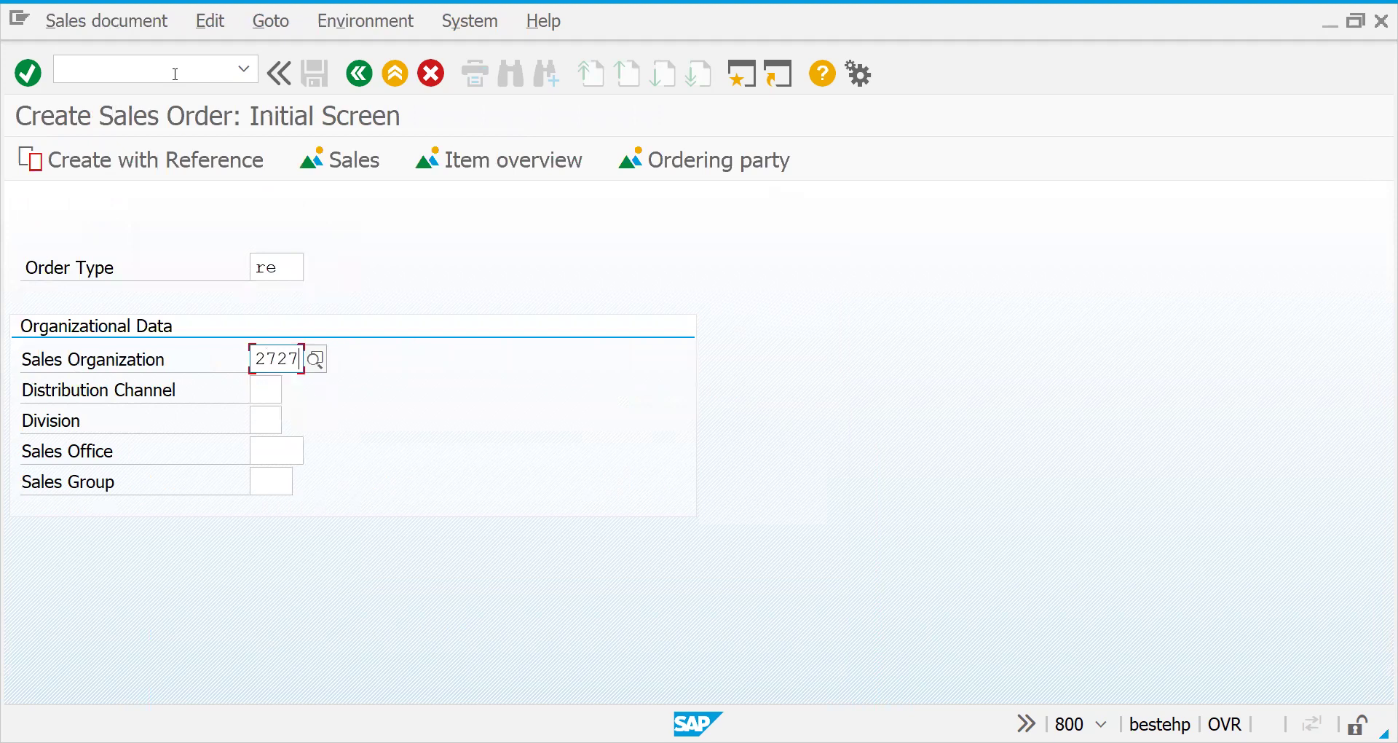
key("Tab")
type("27")
key("Tab")
type("27")
key("Return")
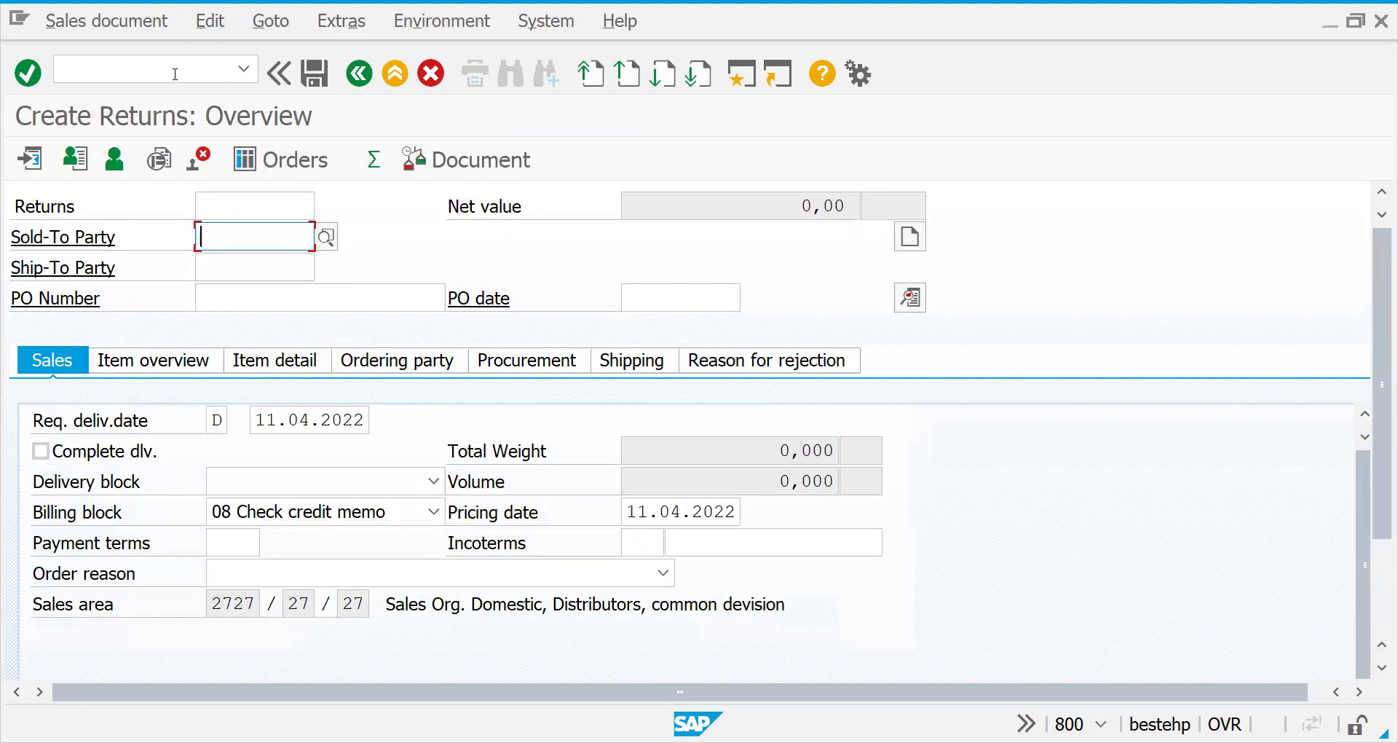
- Enter the customer's number as the sold-to party of the returns order
key("space")
key("Down")
key("Return")
key("Tab")
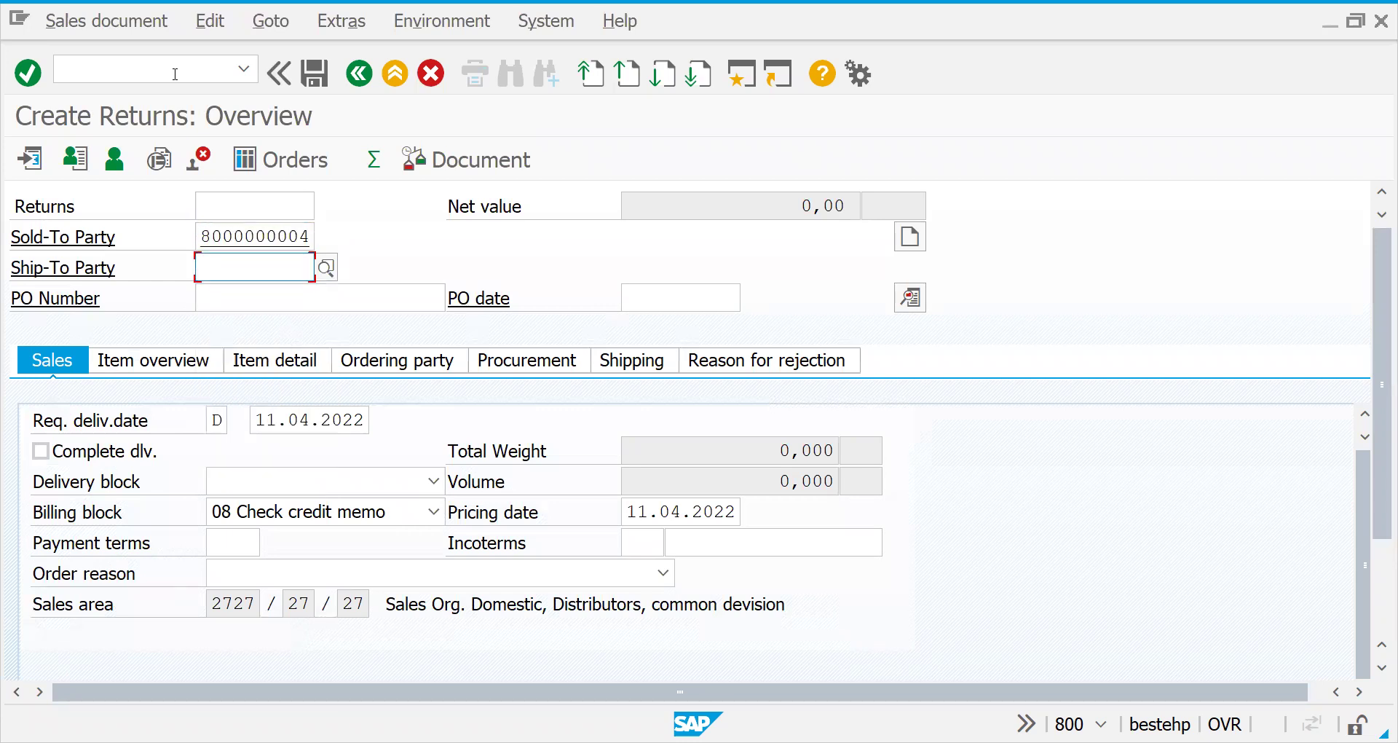
key("Return")
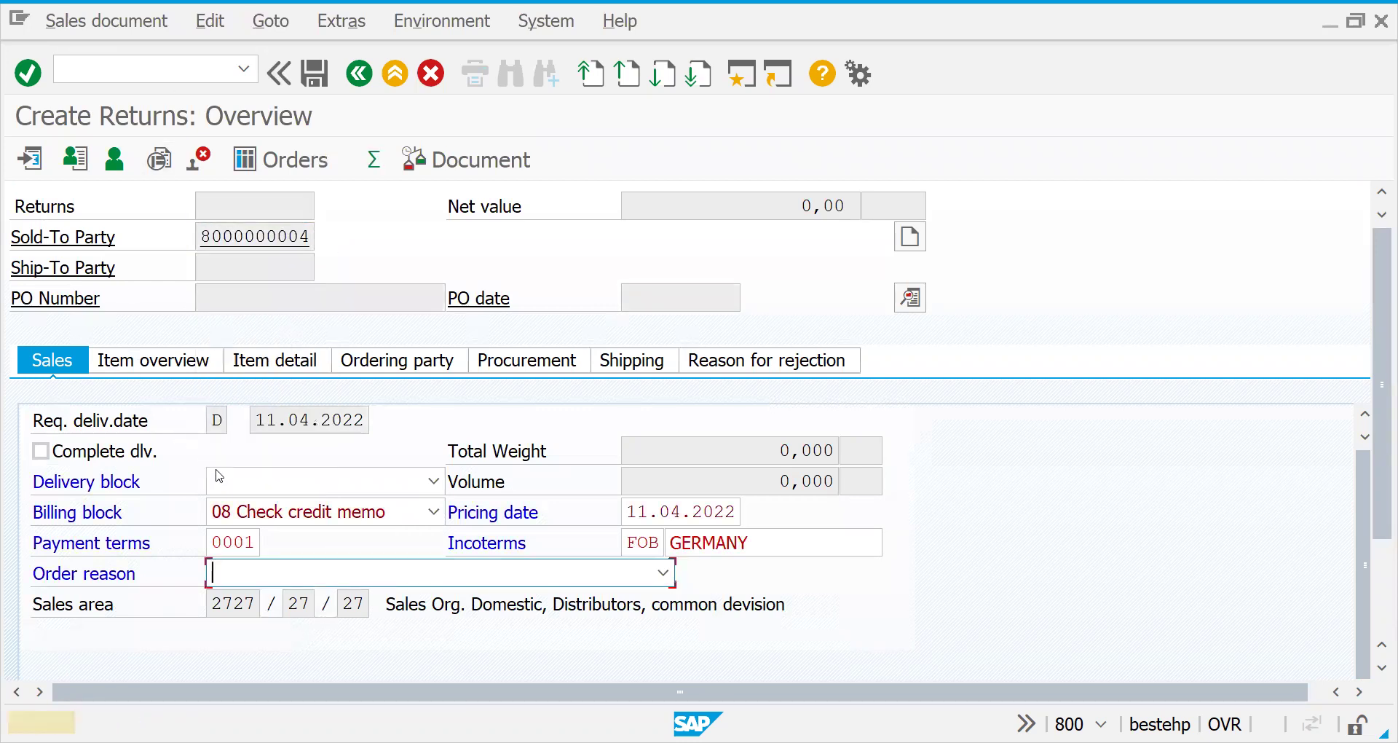
- Clear the billing block of the returns order and set its order reason to 001 Sales call
left_click(433, 511)
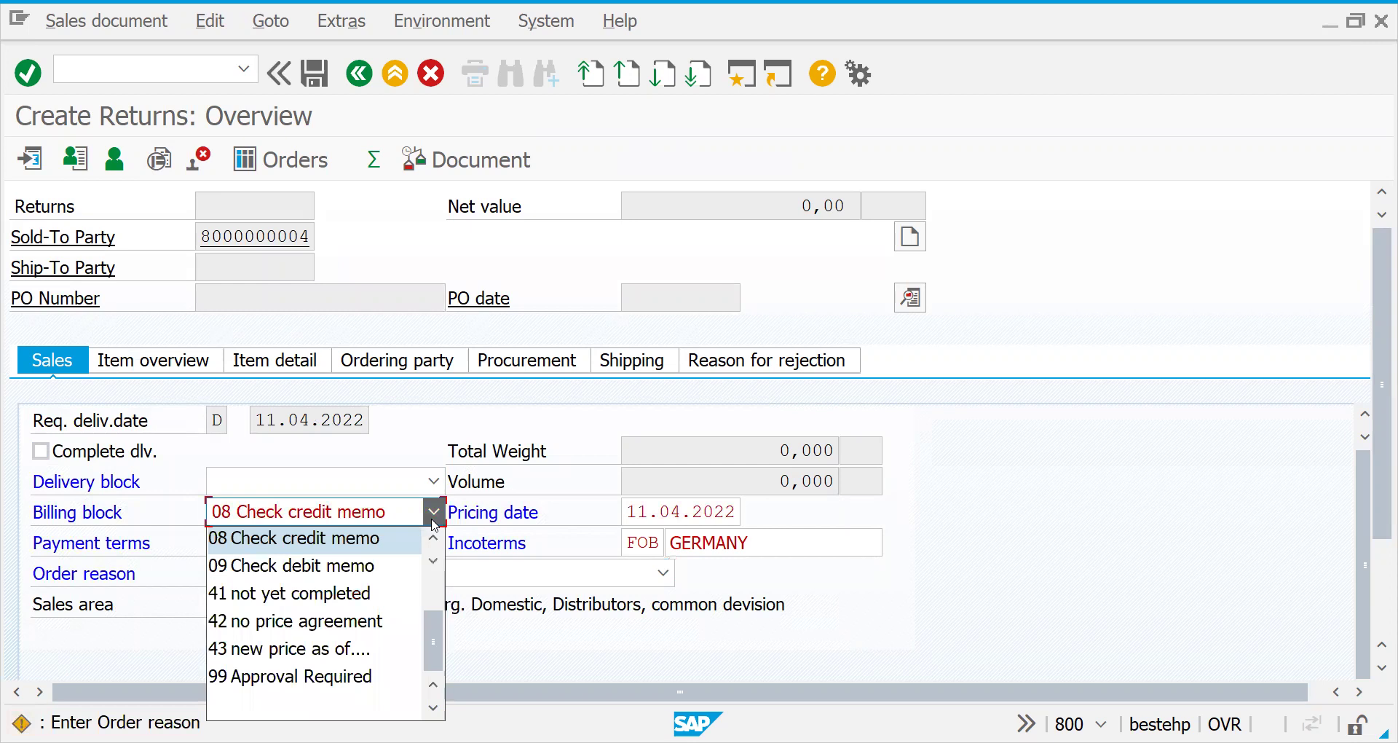
left_click(248, 701)
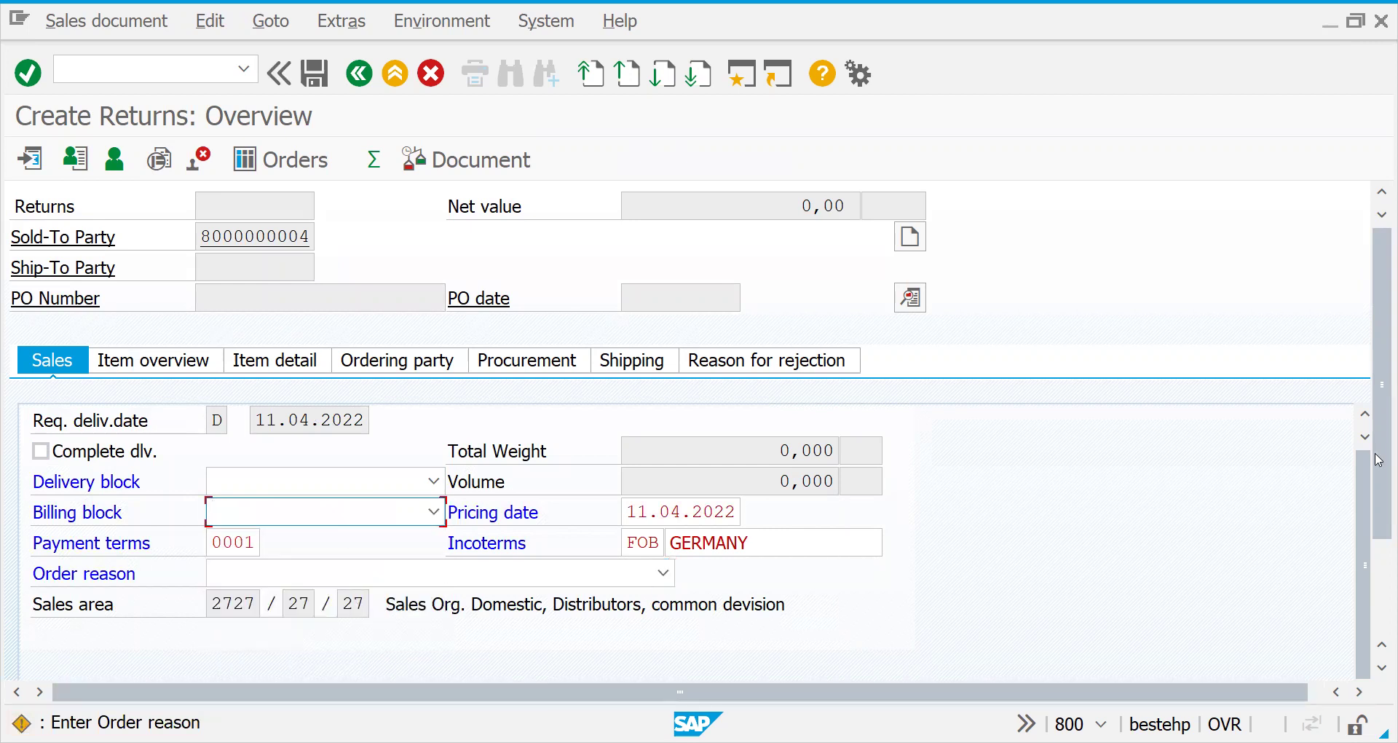
left_click_drag(1376, 464, 1372, 644)
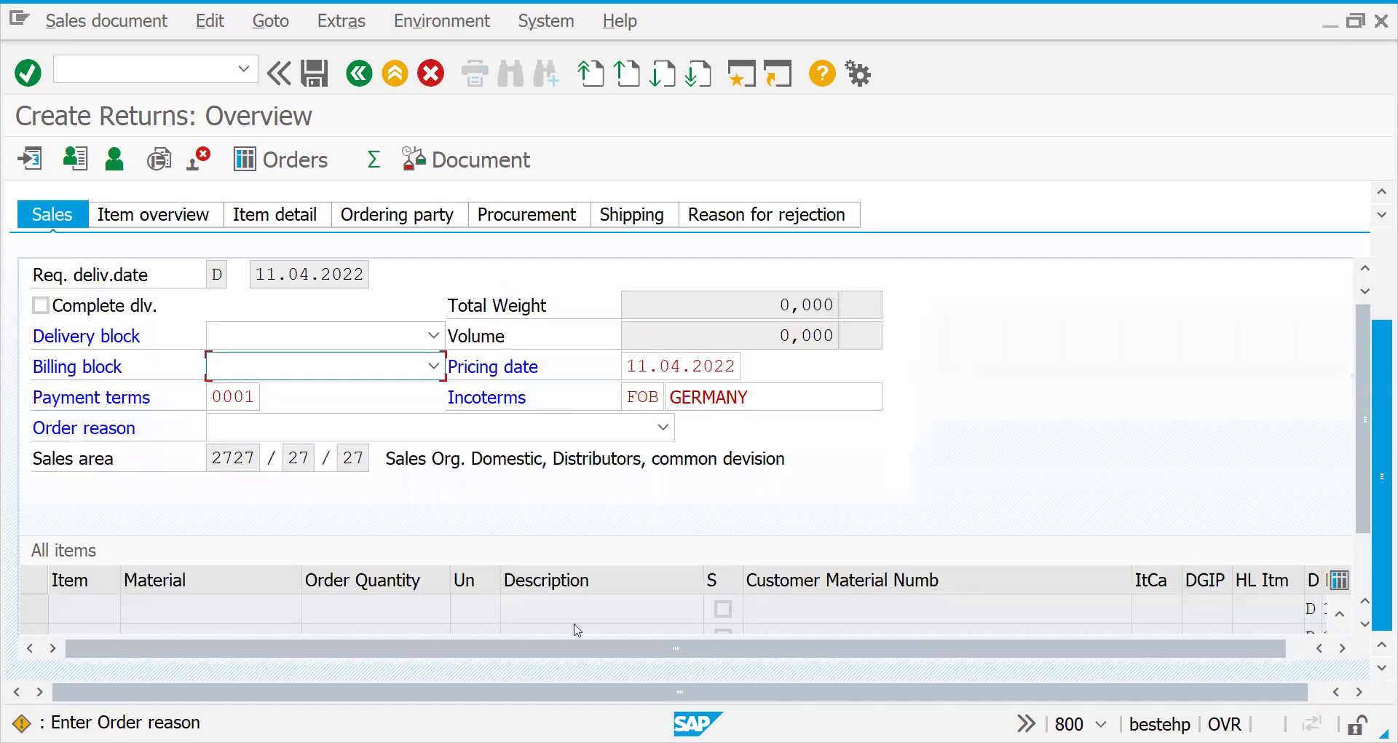
left_click(254, 619)
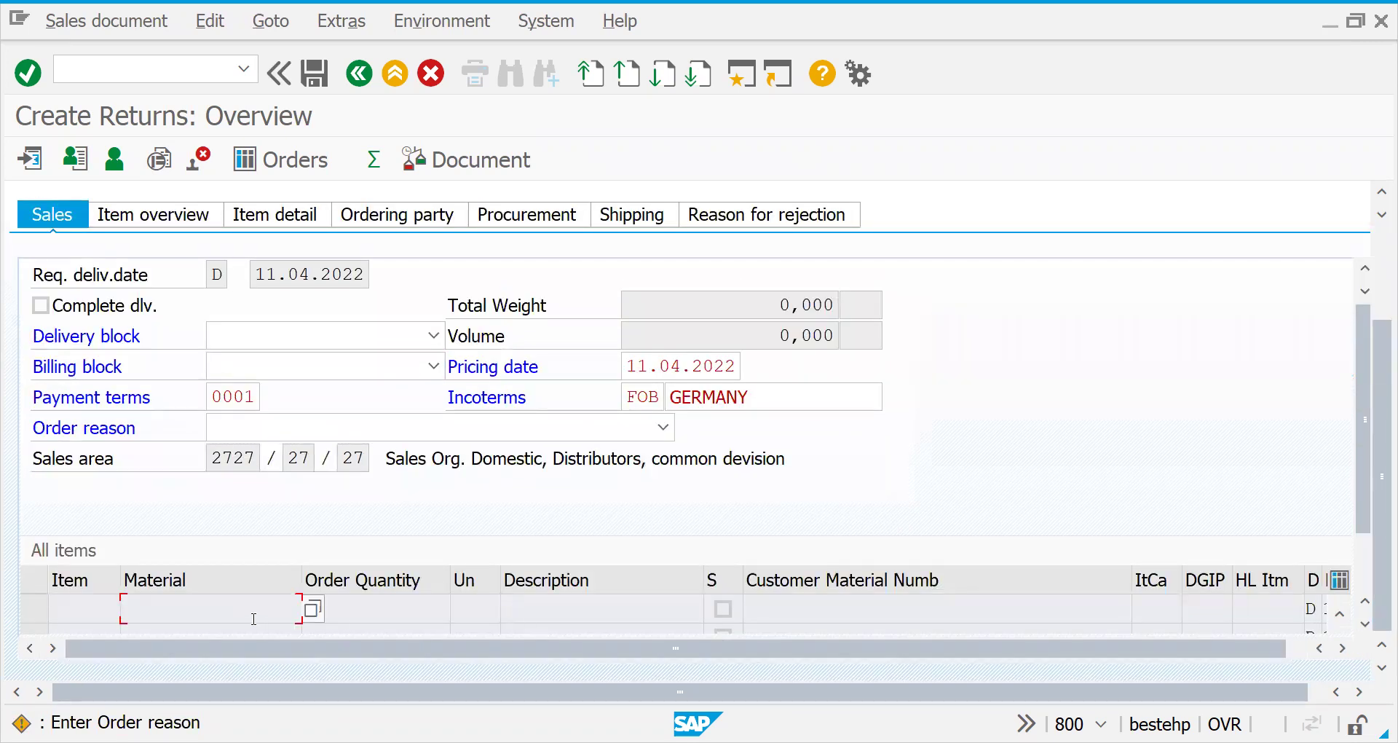
scroll(254, 619, "down", 1)
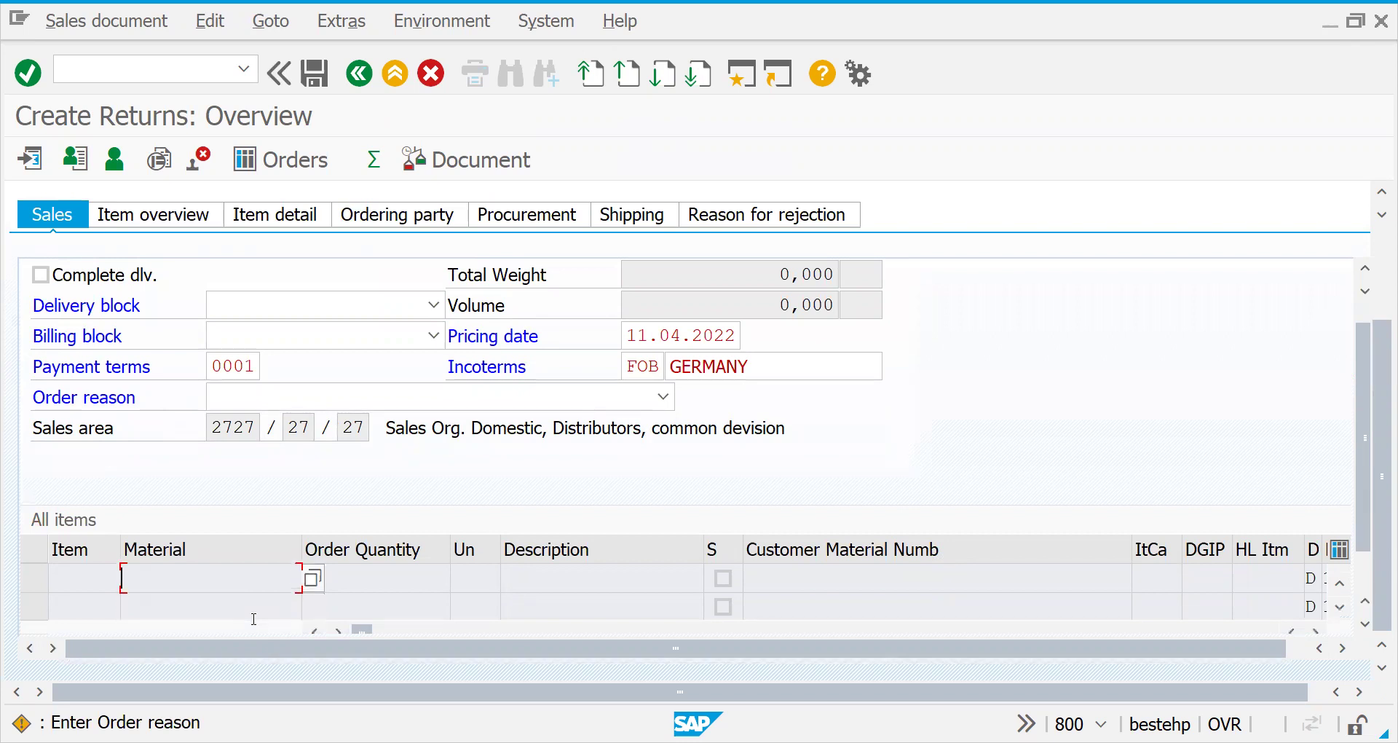
key("Return")
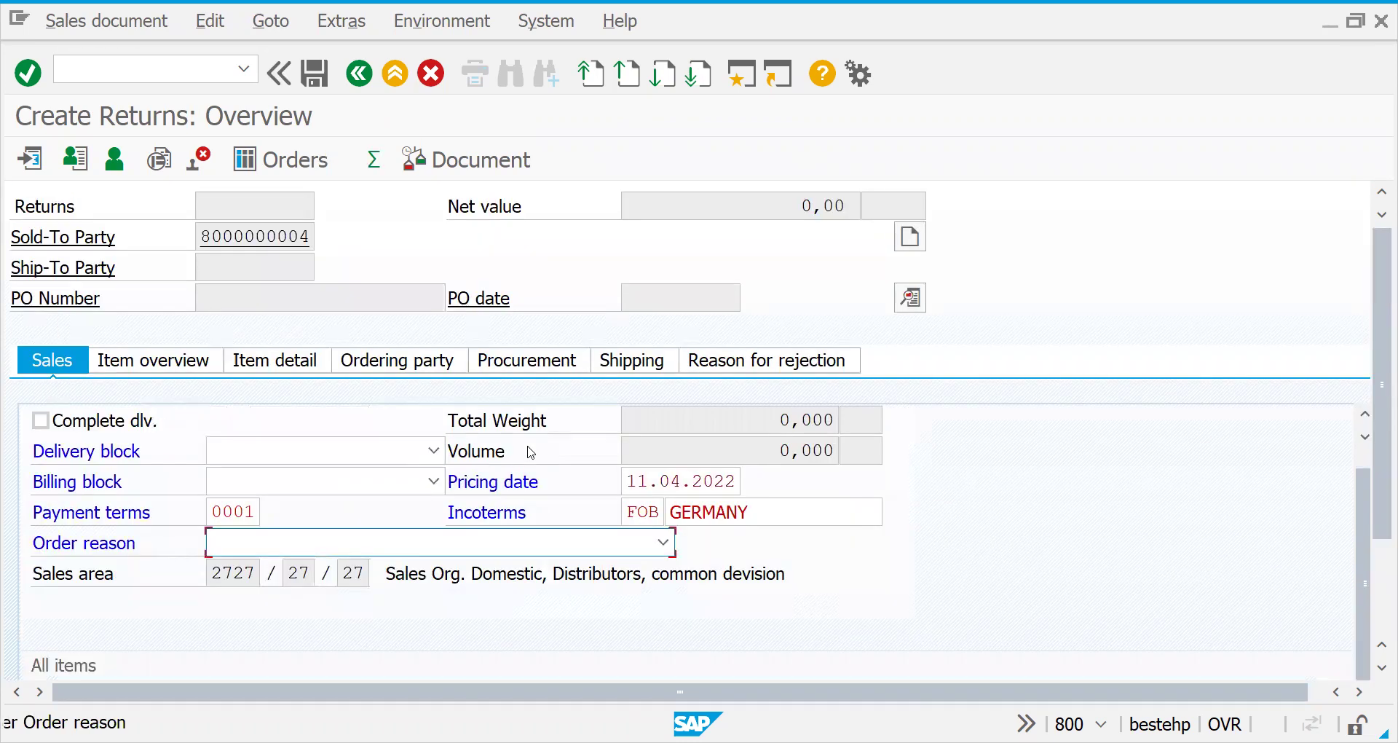
left_click(434, 552)
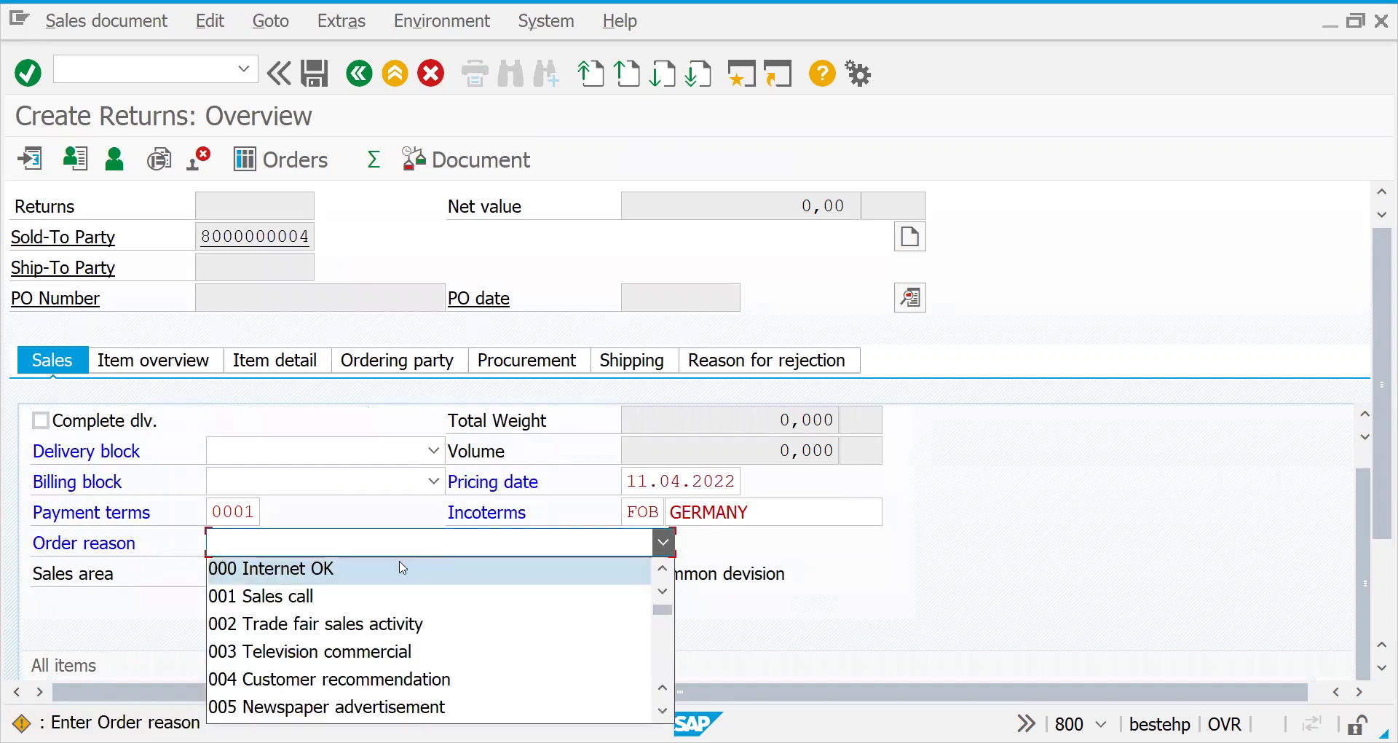
left_click(335, 597)
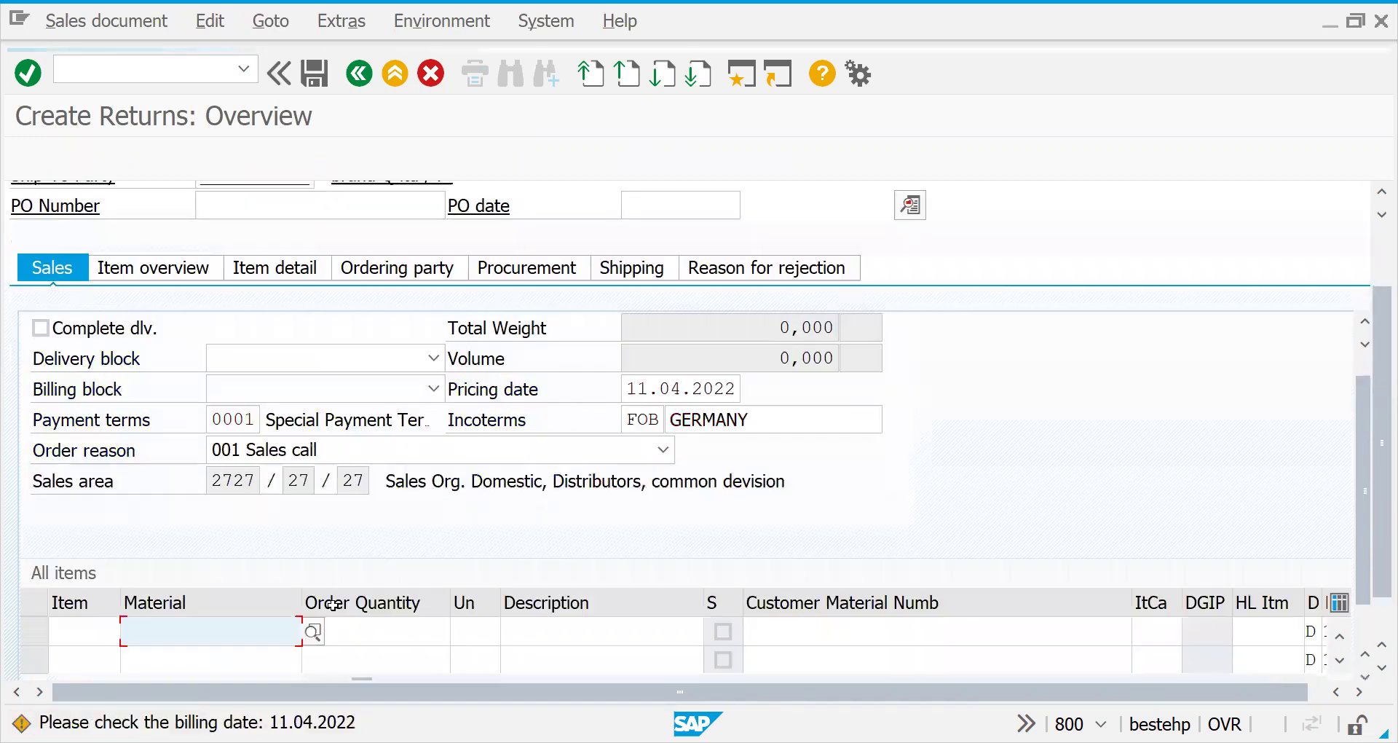
- Add material 50065717 with order quantity 2 as the first item of the returns order
type("50065717")
key("Tab")
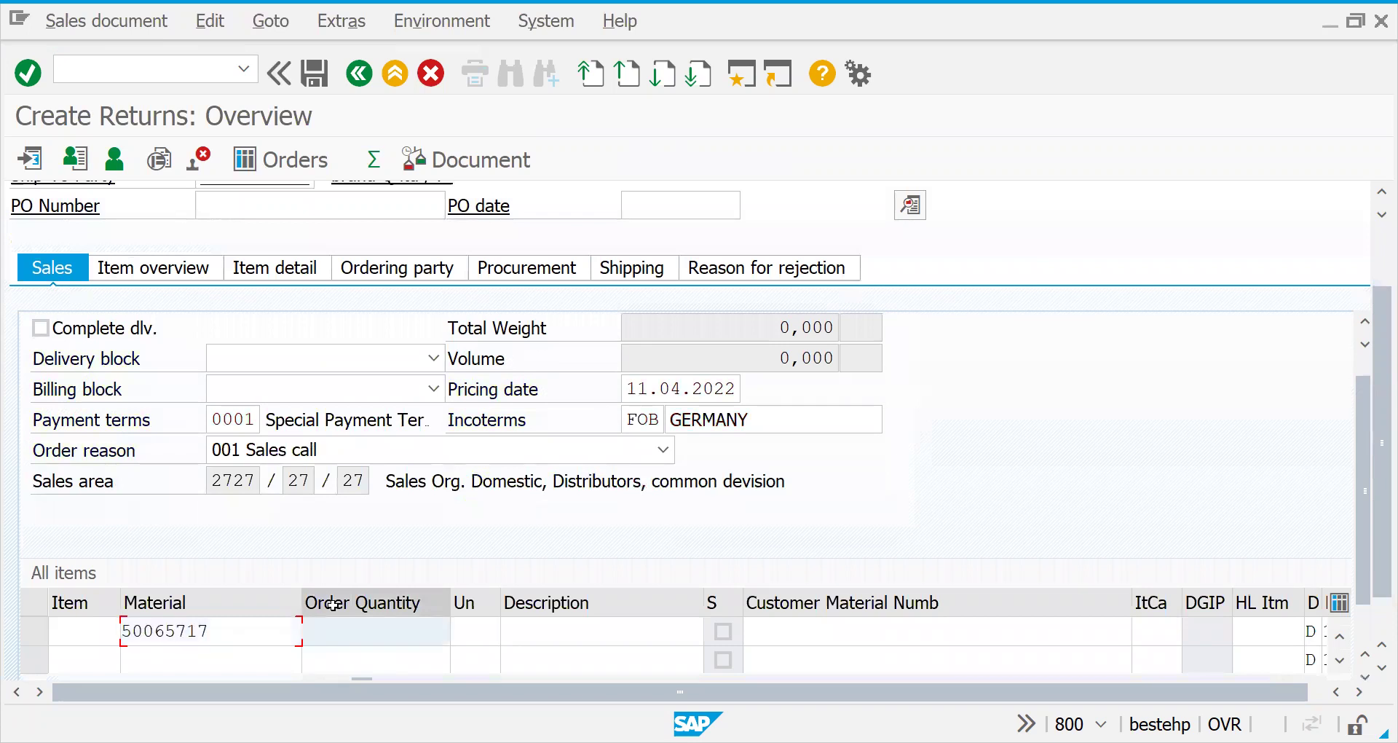
type("2")
key("Return")
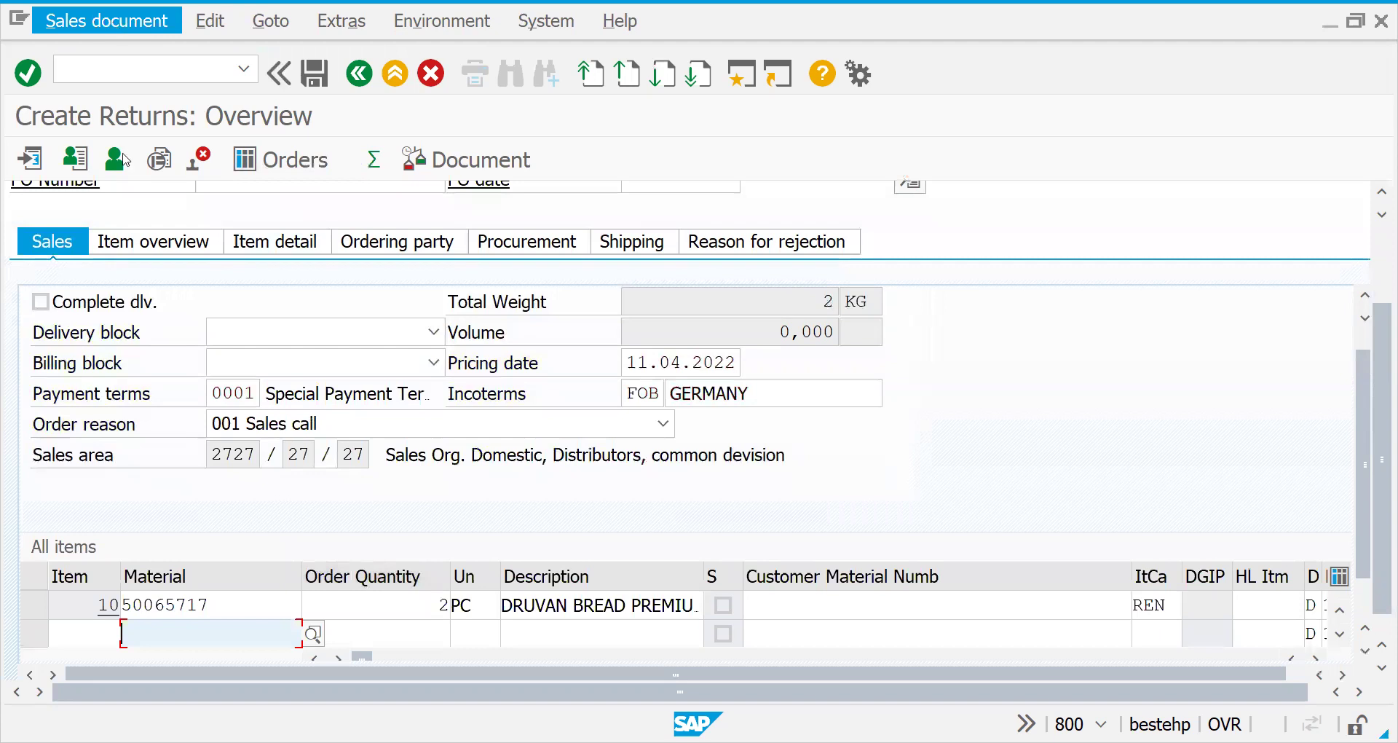
- Create the returns delivery directly from the returns order and post its goods receipt after checking the picking data
left_click(114, 27)
left_click(128, 230)
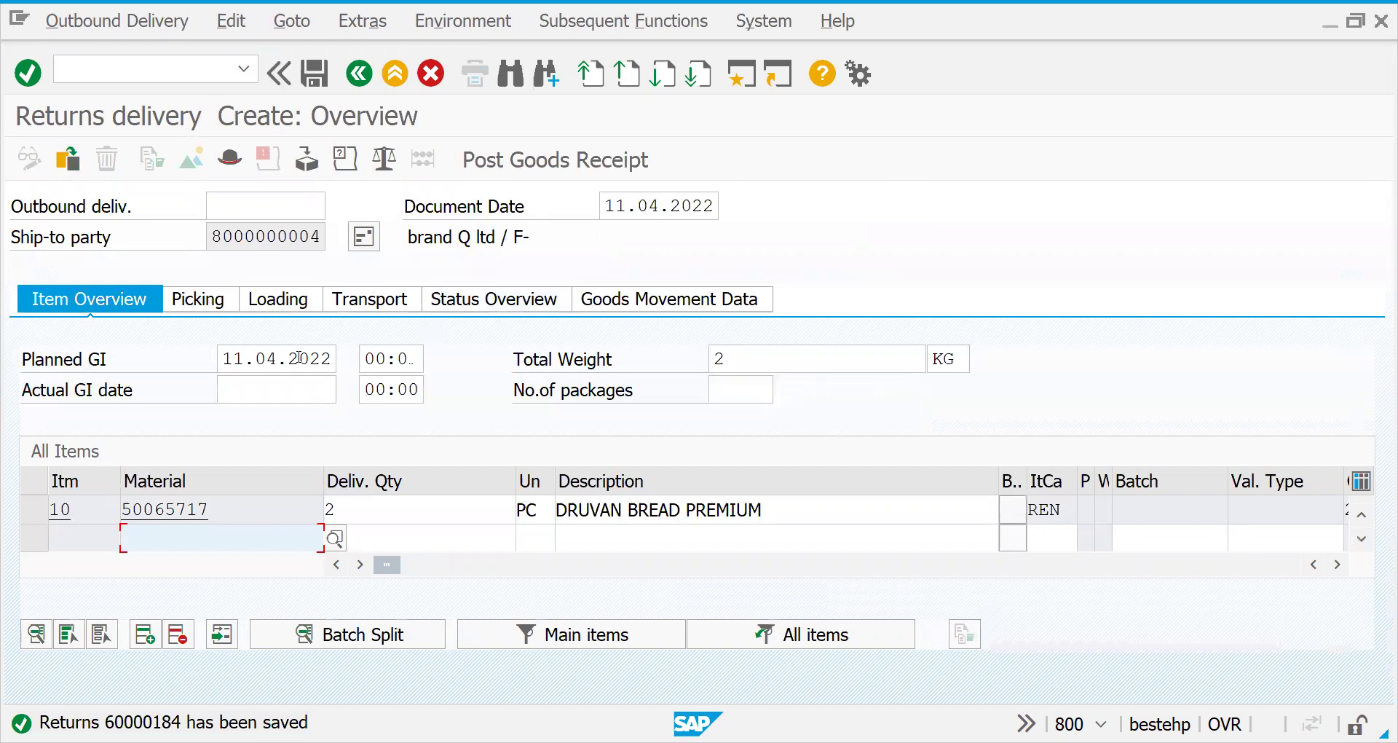
left_click(202, 309)
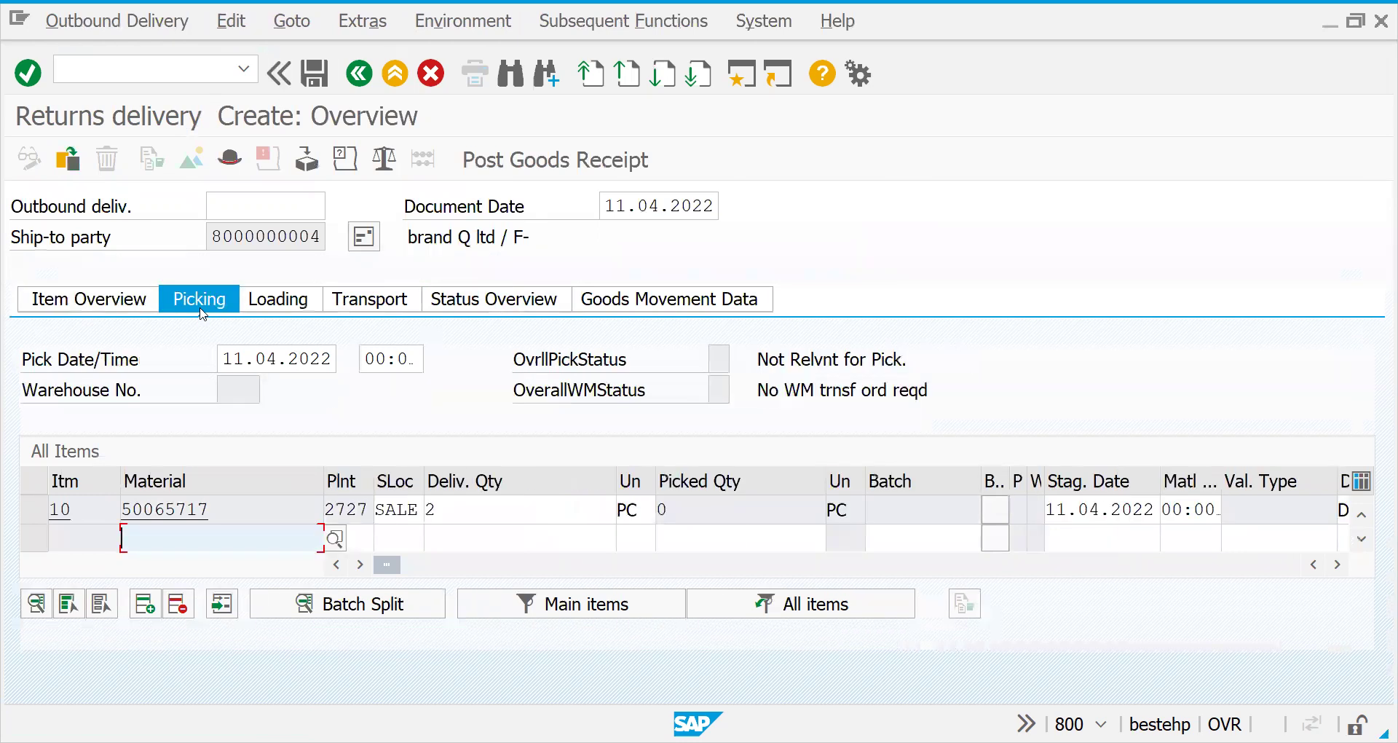
left_click(524, 155)
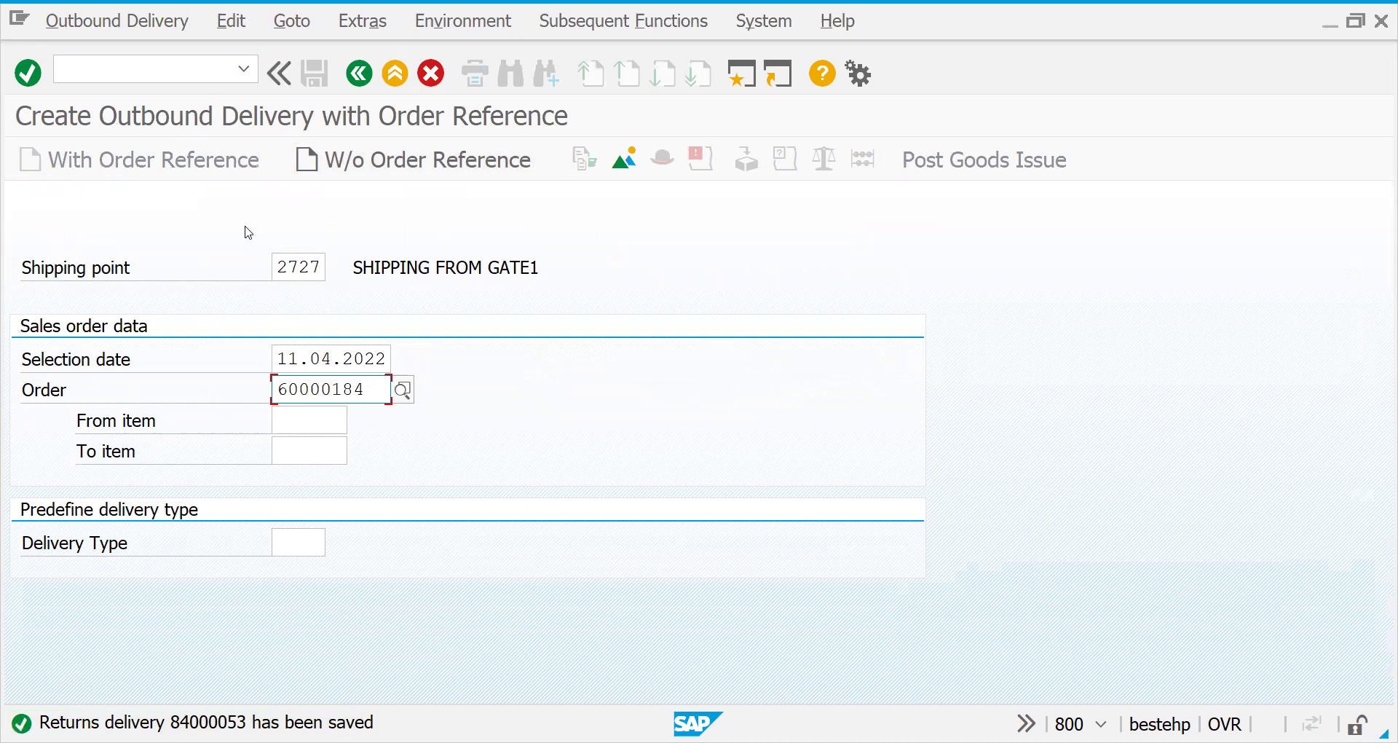
- Create and save the RE Credit for Returns billing document for the returns order with transaction VF01, keeping the proposed billing type
left_click(140, 64)
type("/nvf01")
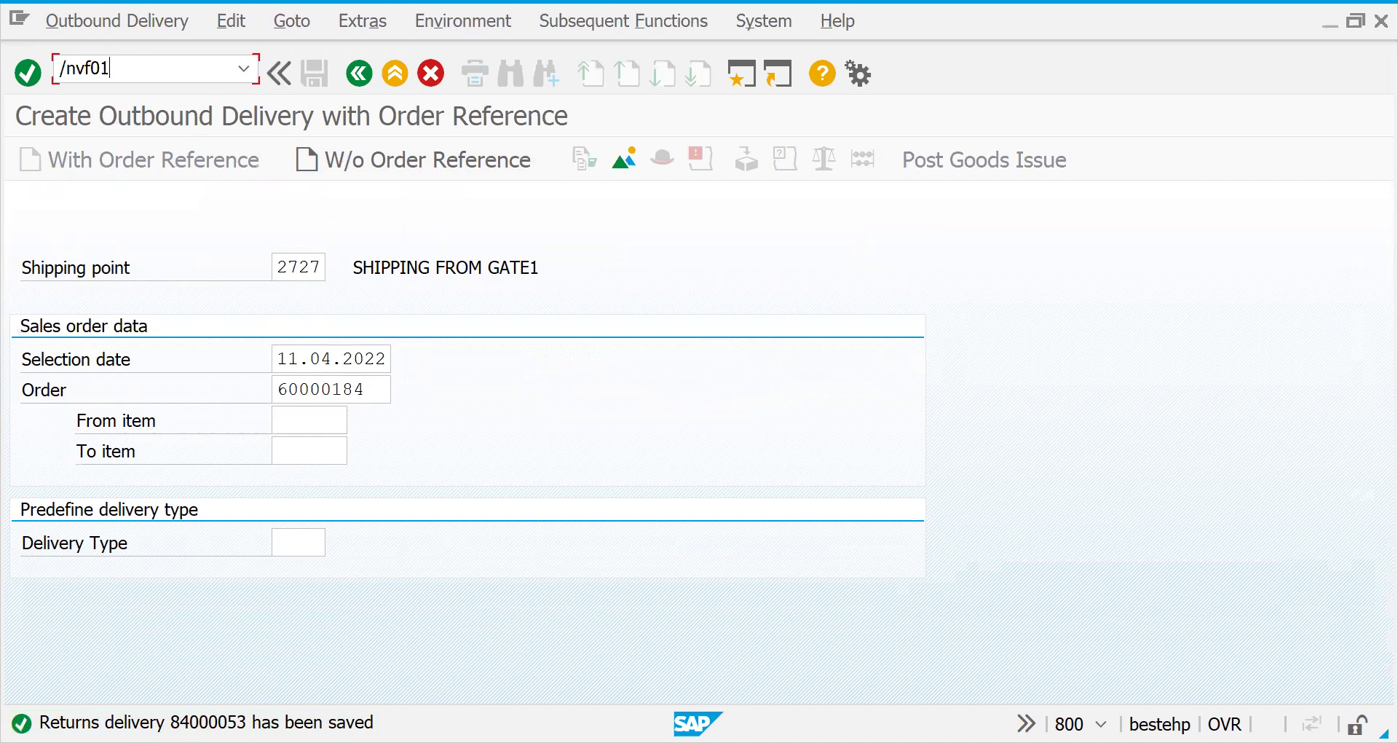
key("Return")
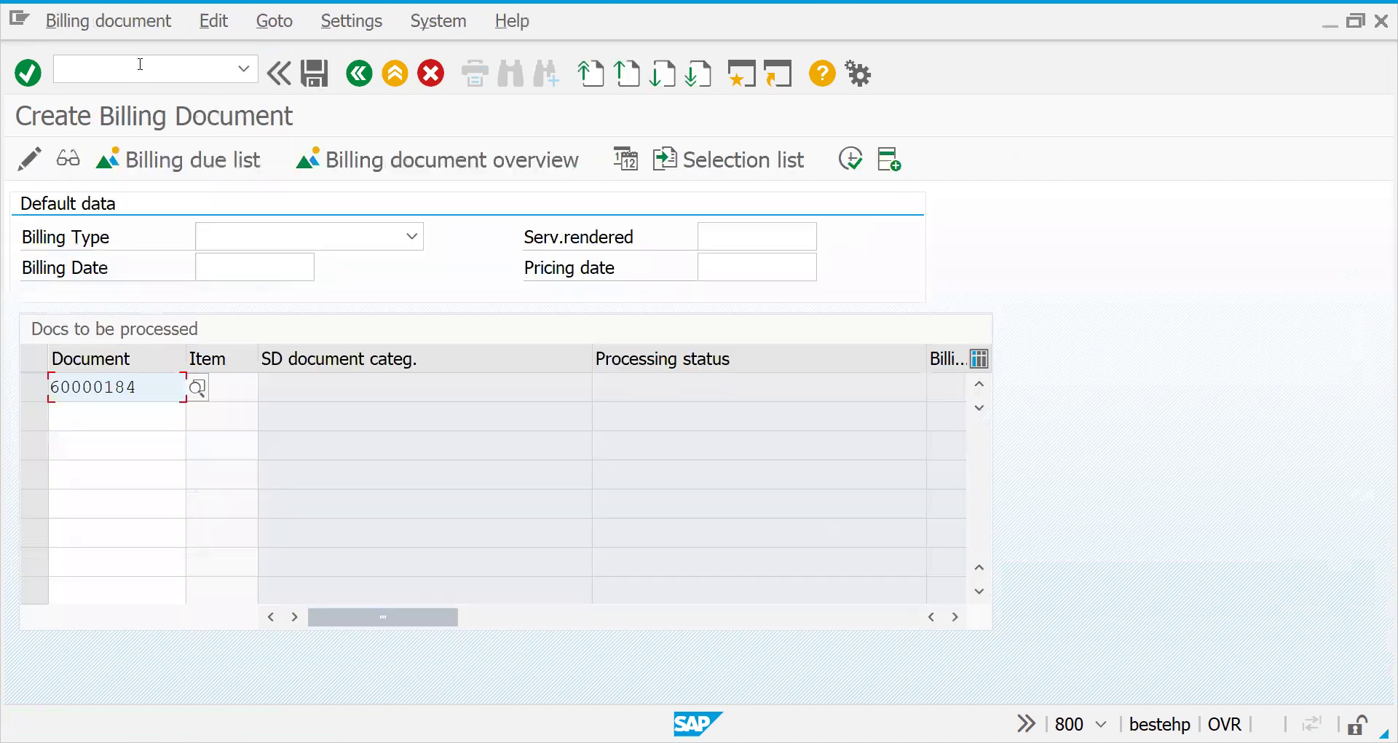
left_click(850, 159)
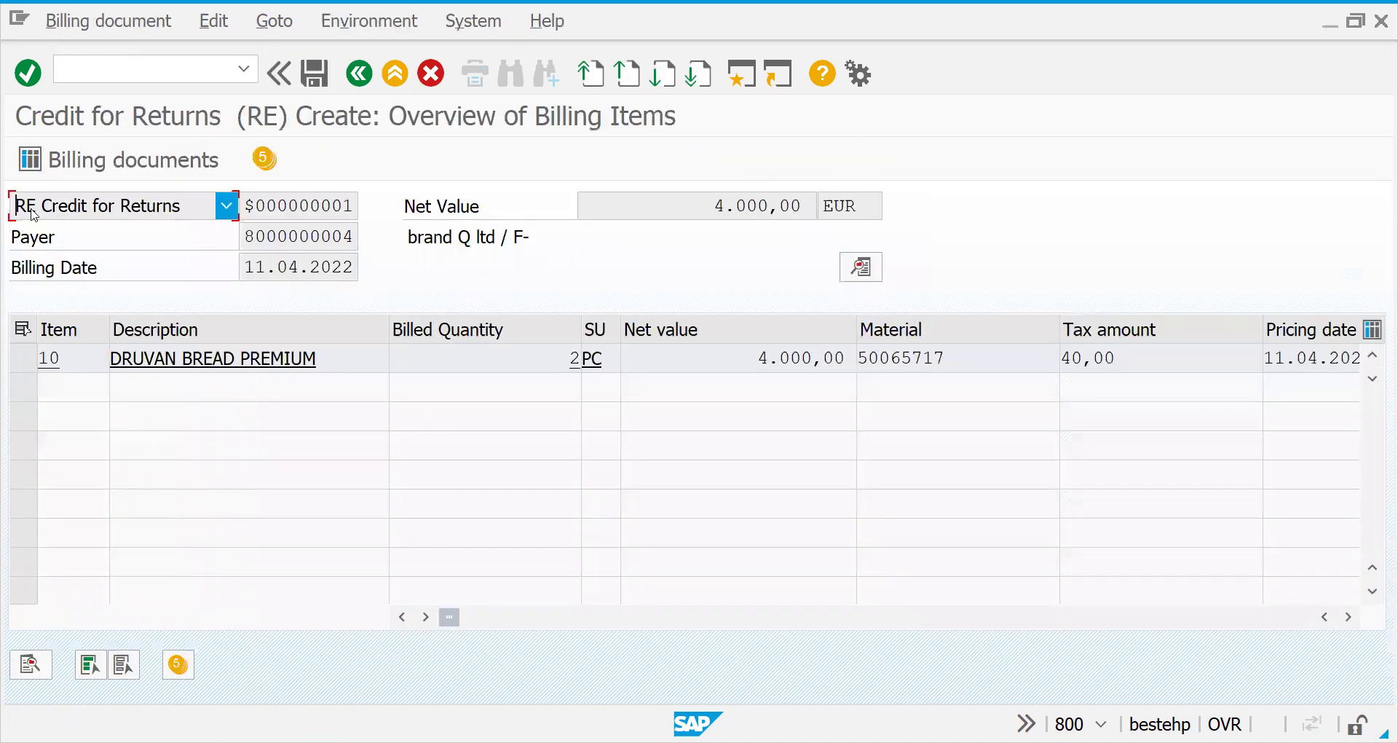
left_click(182, 209)
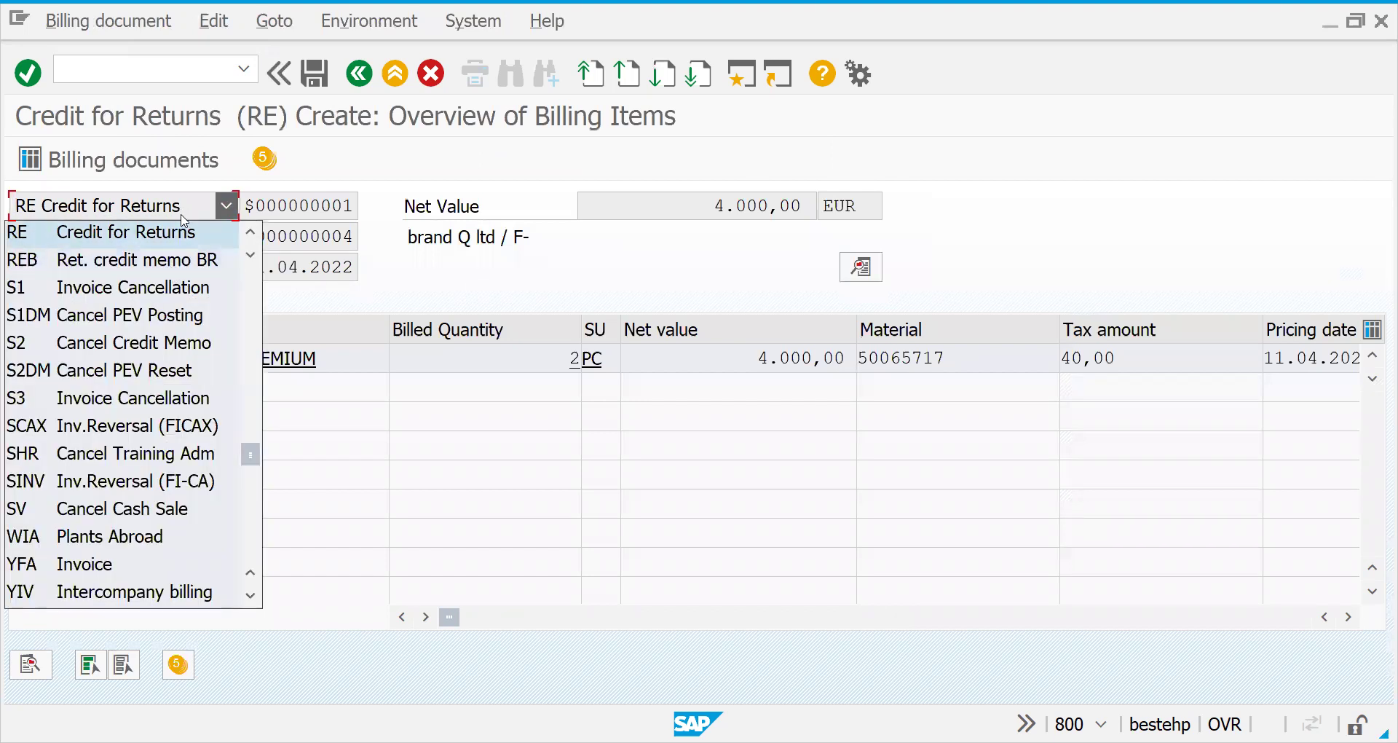
left_click(182, 219)
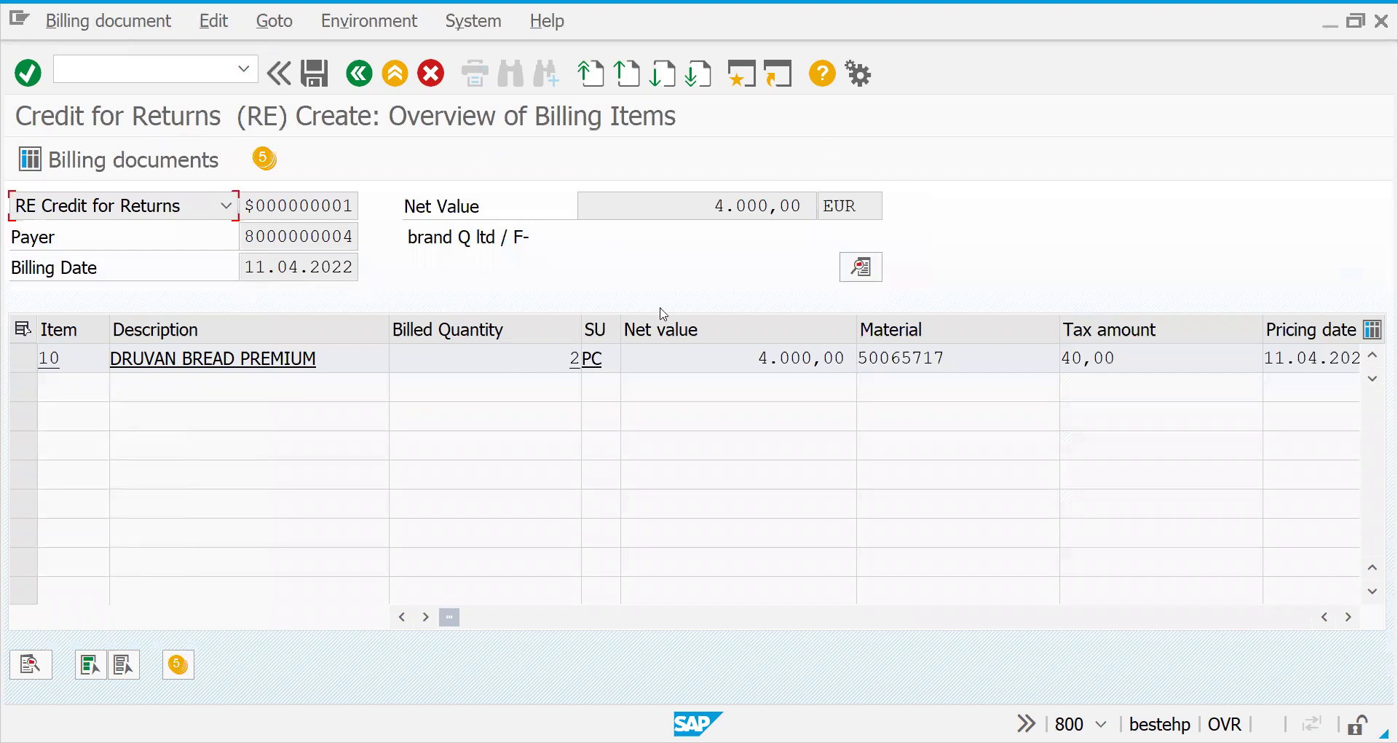
left_click(311, 80)
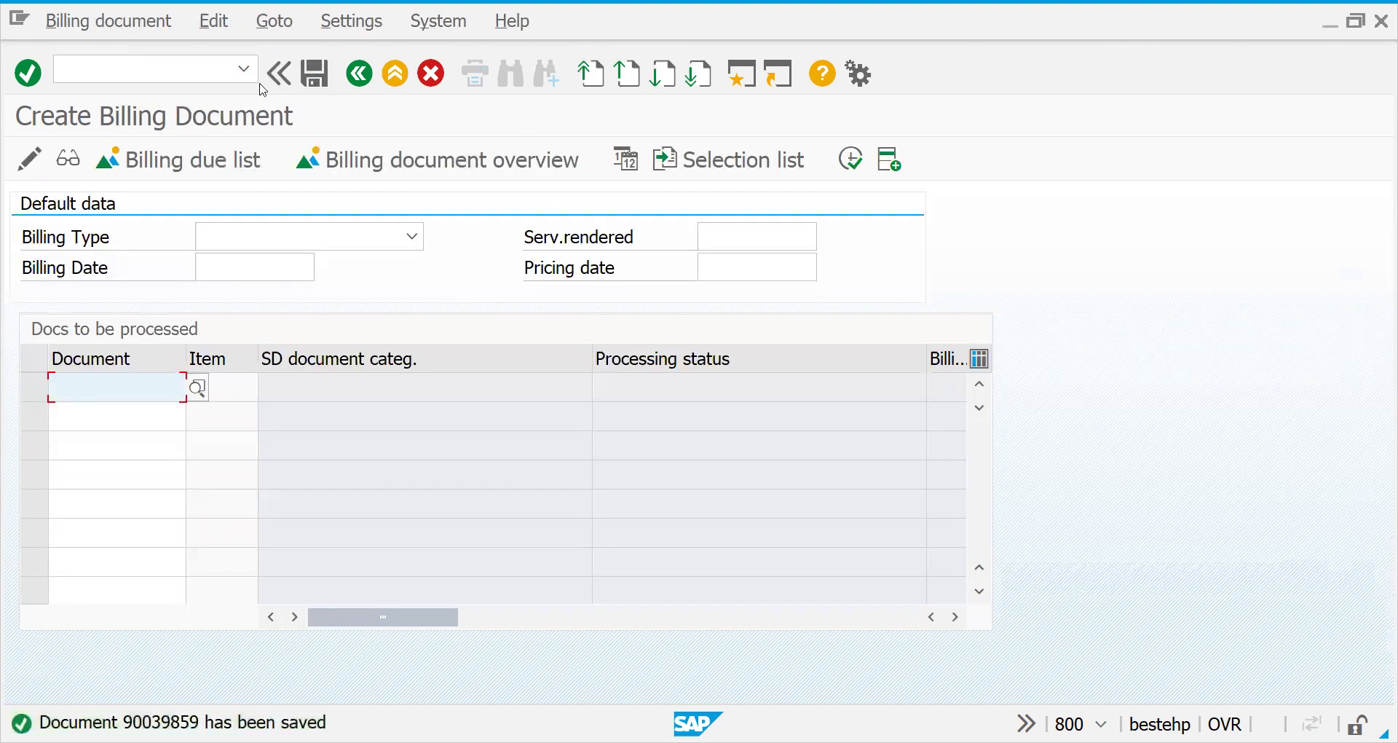
- Open the credit billing document's accounting document through transaction VF02 and examine its sales revenue posting line
left_click(186, 66)
type("/nvf02")
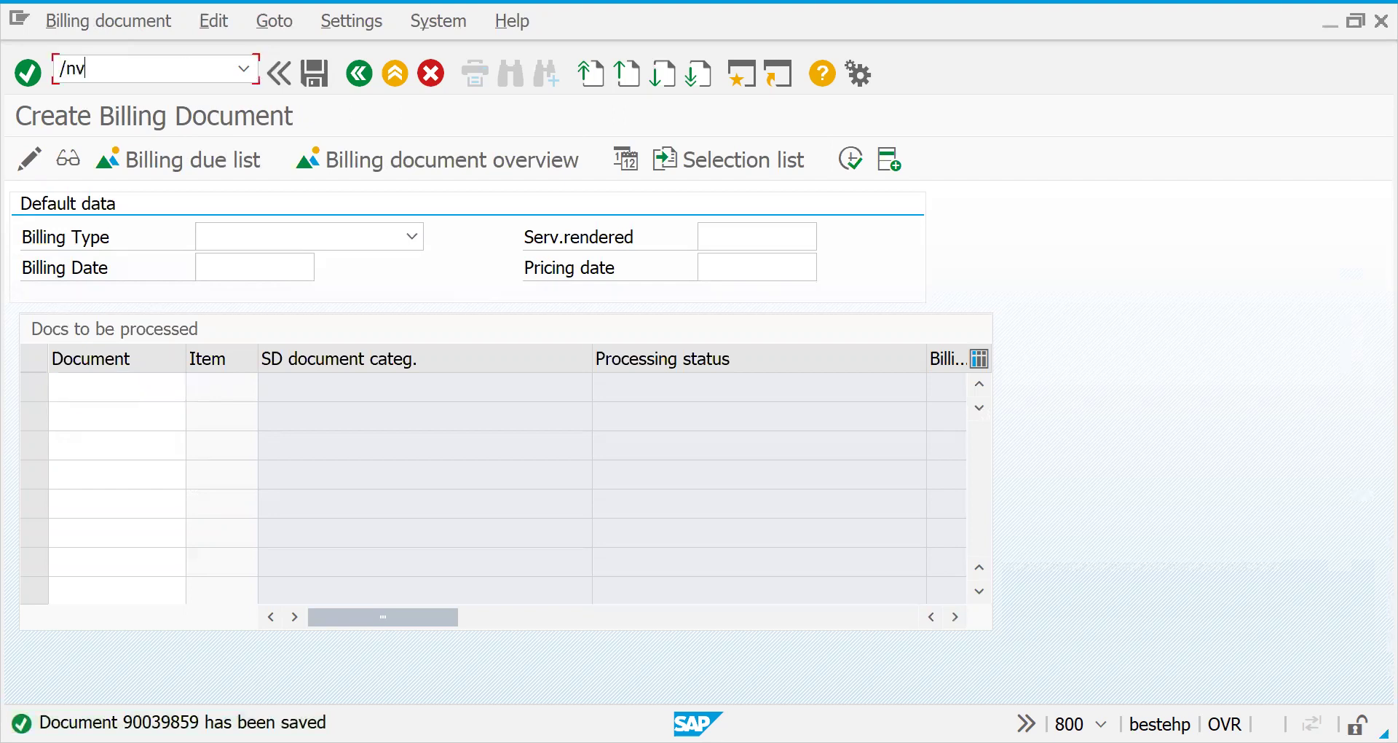
key("Return")
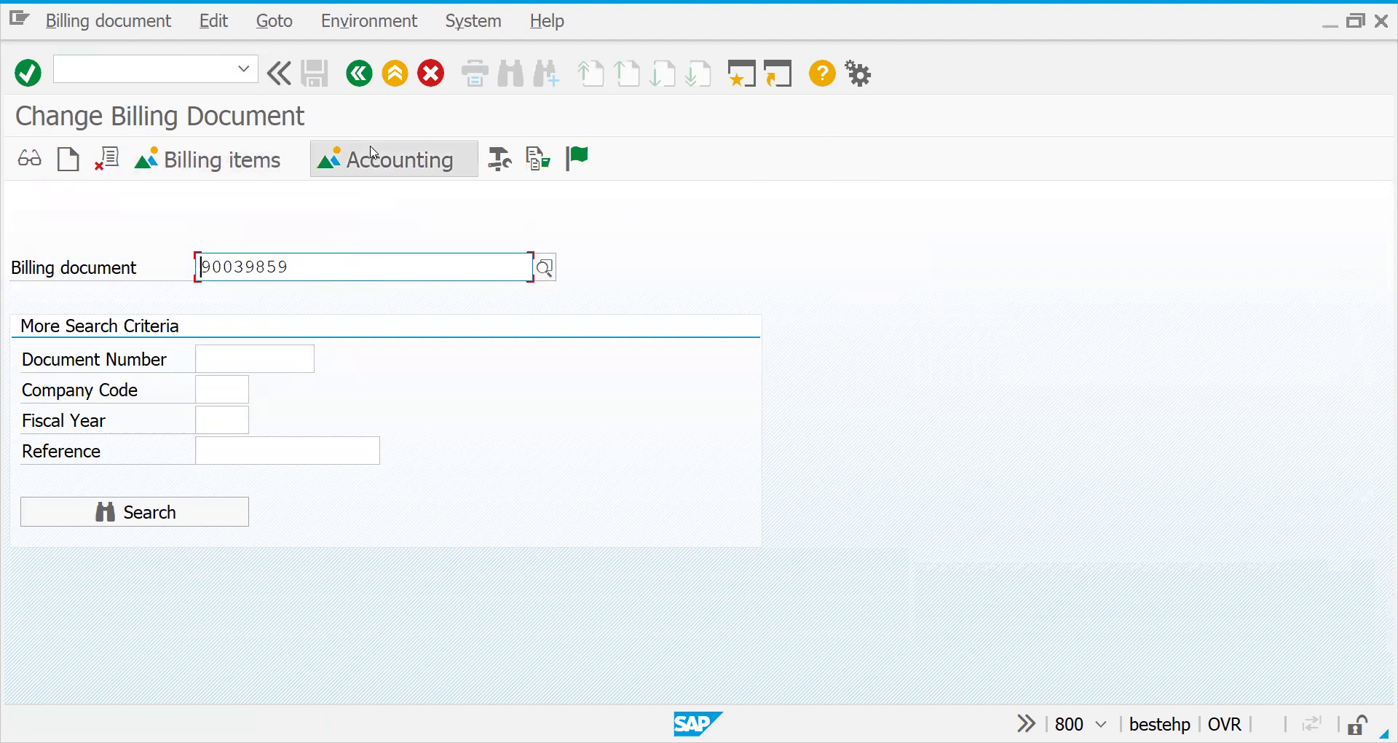
left_click(374, 169)
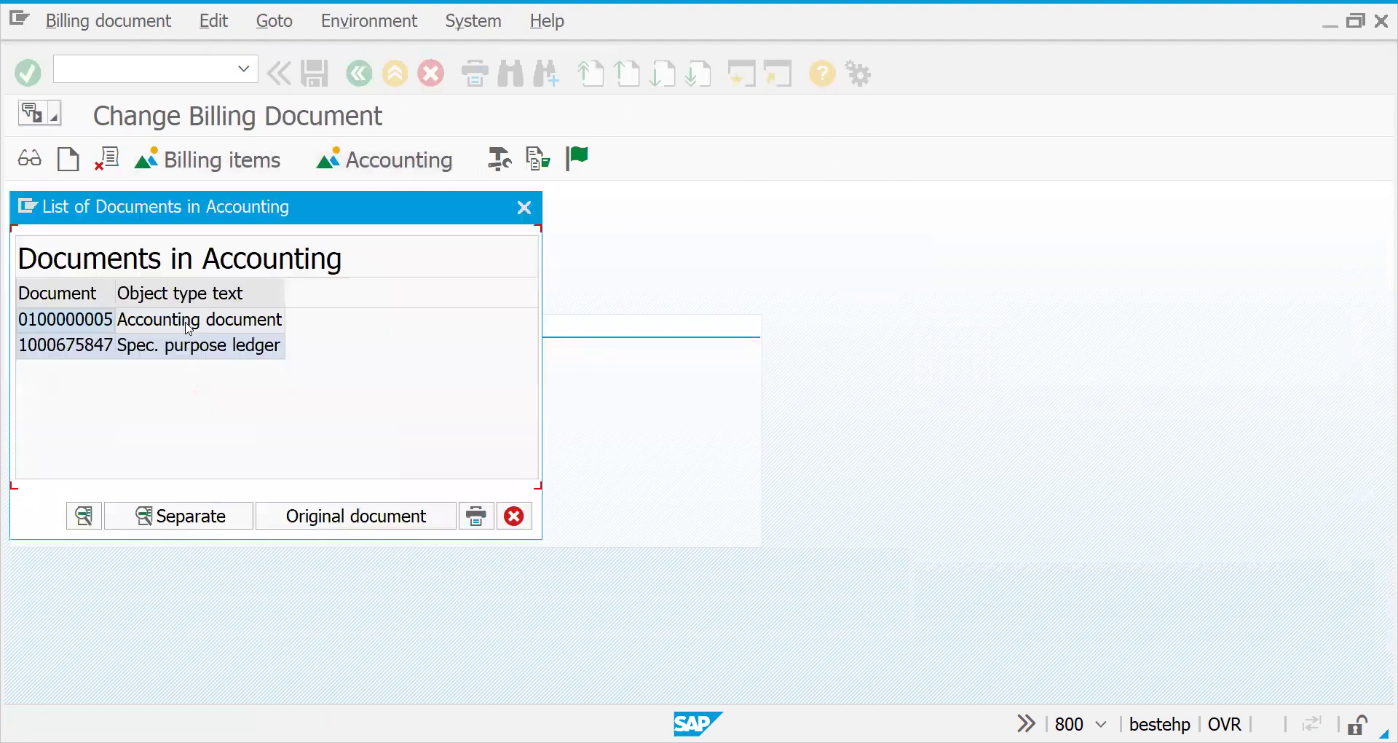
left_click(183, 327)
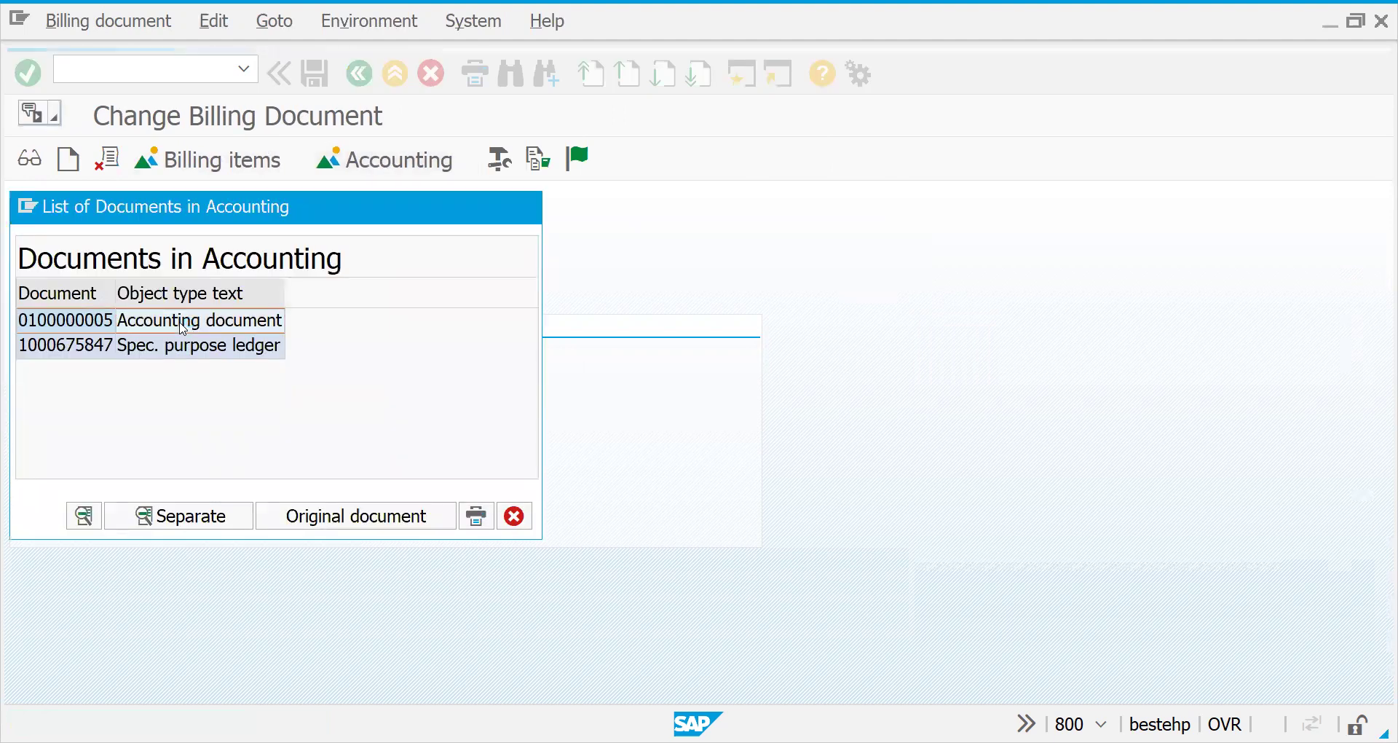
left_click(399, 480)
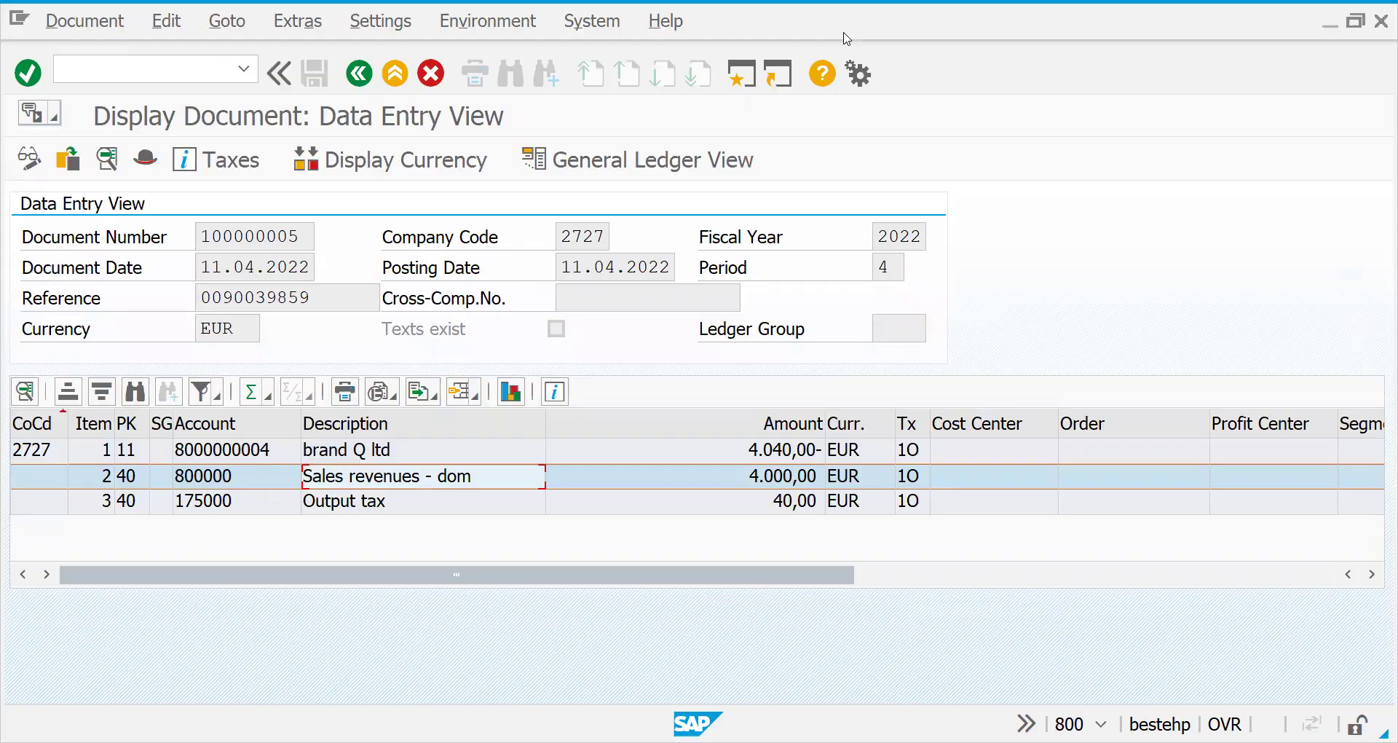
- Switch to the SD CLASS workbook in Excel and enter REN beside SALES RETURNS in cell L5
key("alt+Tab")
left_click(739, 318)
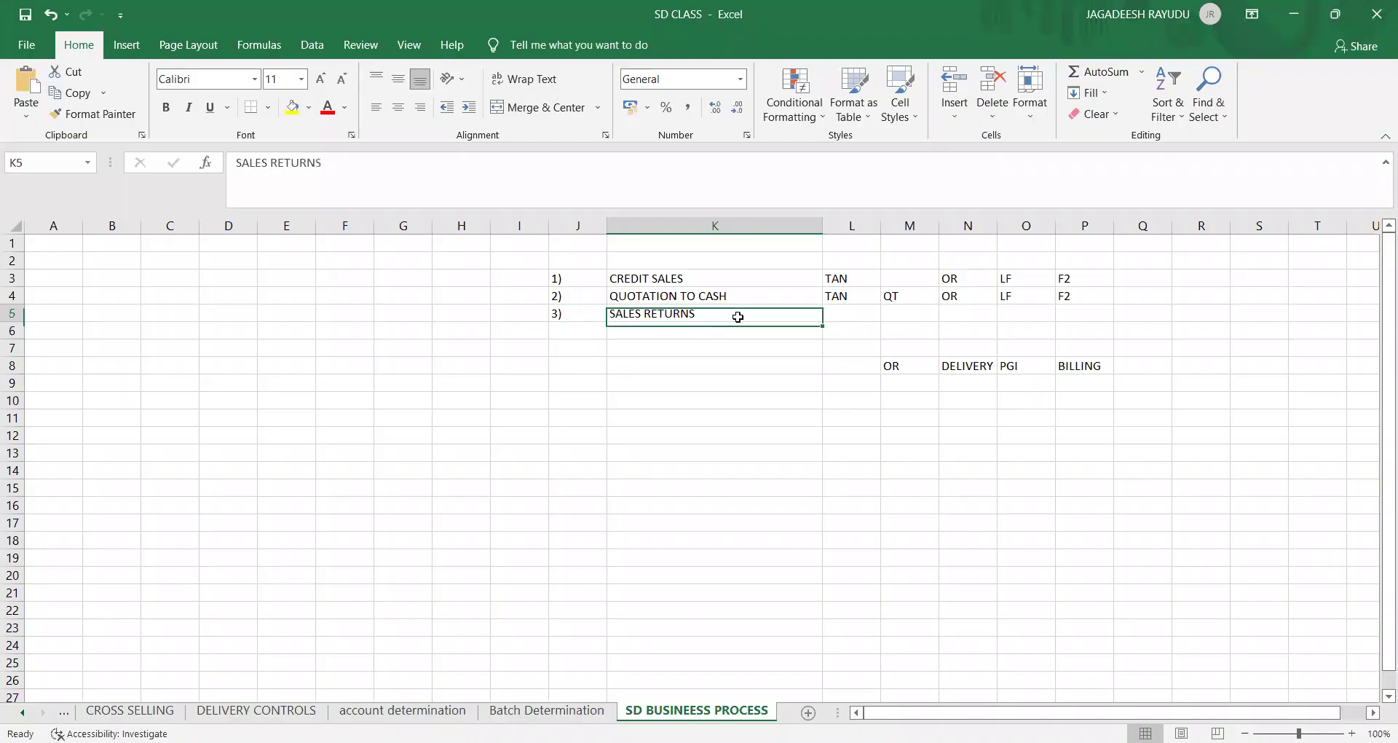
left_click(852, 320)
type("t")
key("BackSpace")
key("BackSpace")
key("BackSpace")
type("REN")
key("Tab")
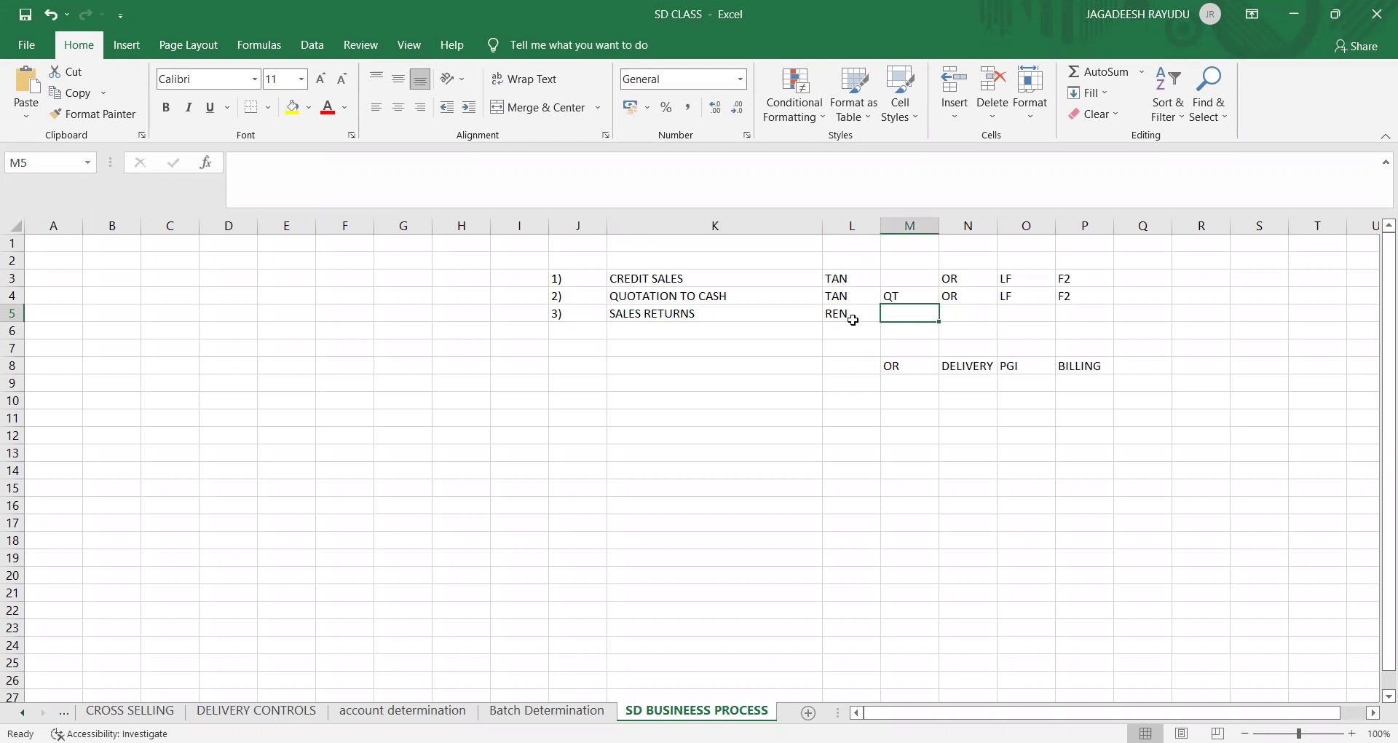
- Enter RE in N5 and F2 OR OR OR MANUAL in M5, and fit column M to its content
key("Tab")
type("RE")
key("Return")
key("Up")
key("Left")
type("F2 OR ")
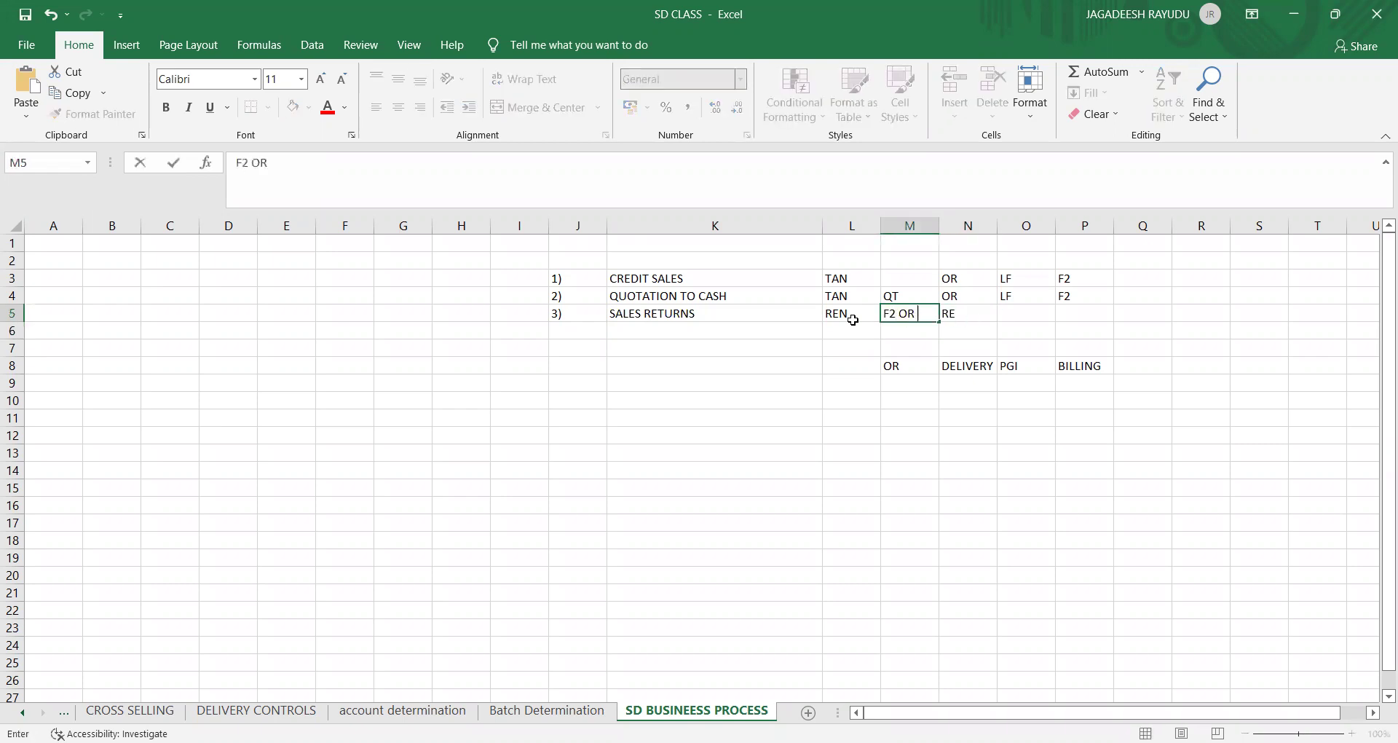
type("OR OR MANUAL")
left_click_drag(924, 353, 934, 226)
double_click(938, 222)
left_click(1072, 314)
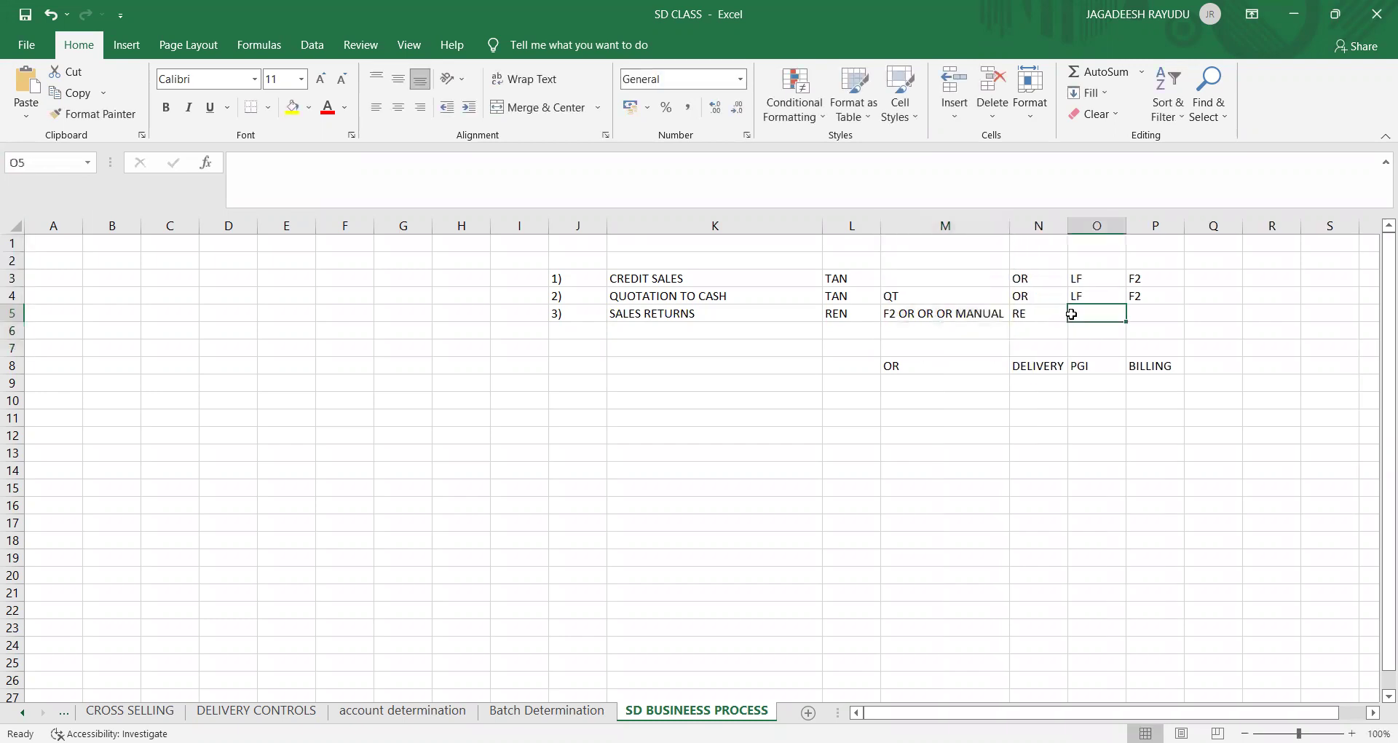
- Enter LR in cell O5 and RE in cell P5 of the SALES RETURNS row
type("LR")
key("Tab")
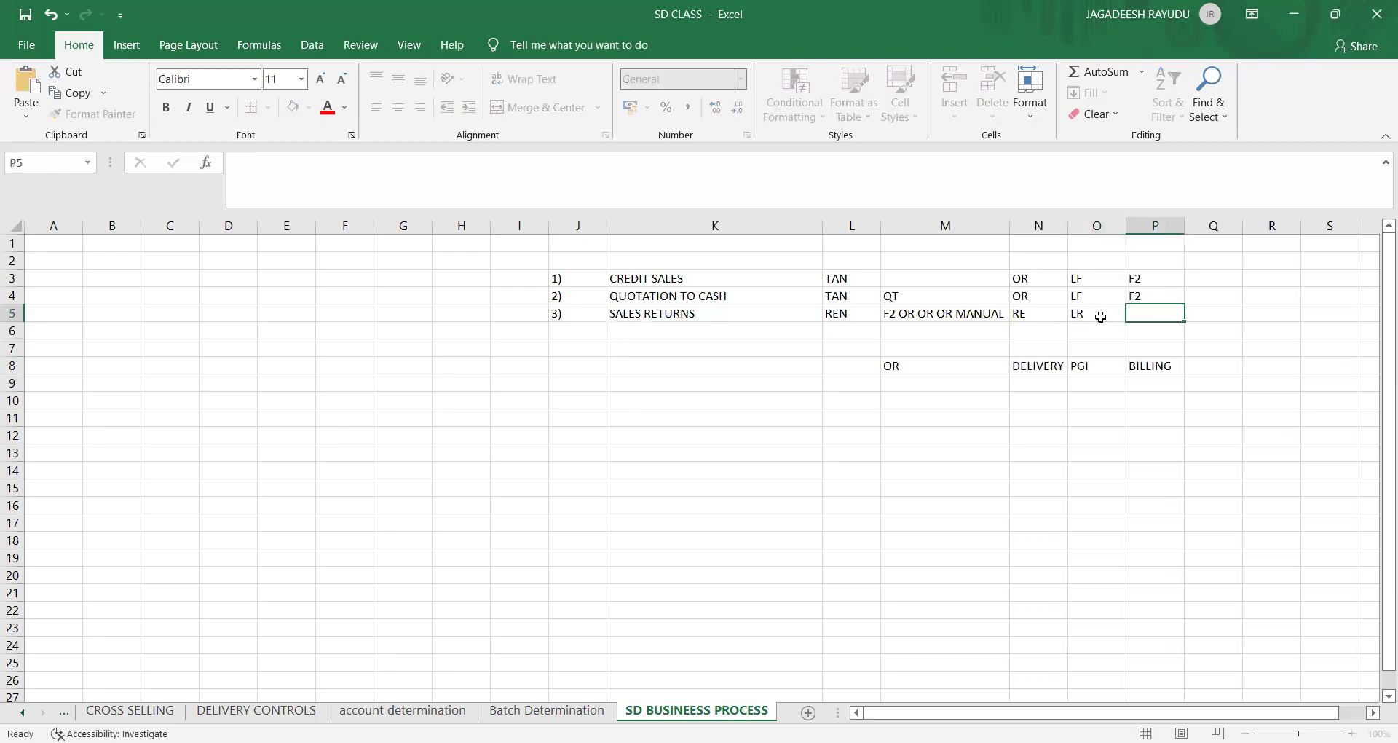
type("RE")
key("Left")
key("Left")
key("Left")
key("Left")
key("Left")
key("Right")
key("Right")
key("Left")
key("Left")
key("Left")
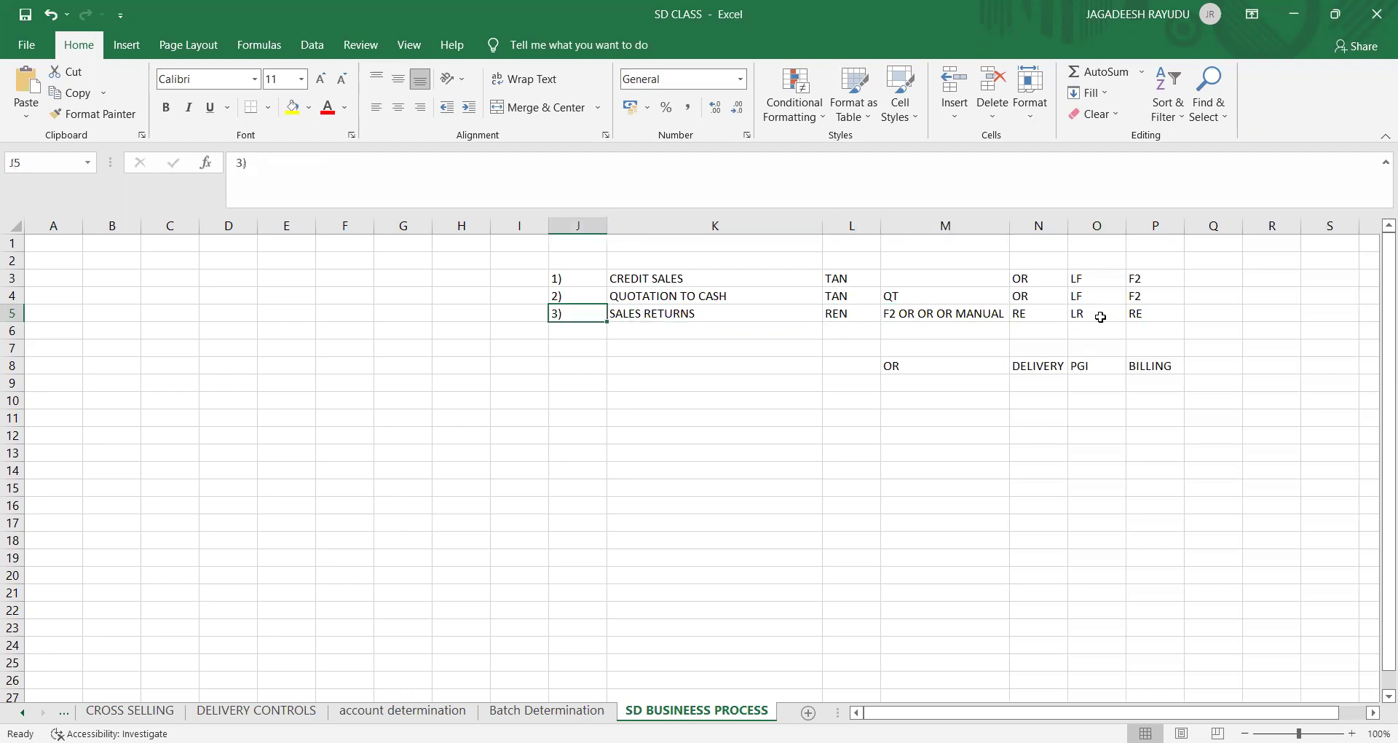
key("Right")
key("Up")
key("Up")
key("Down")
key("Down")
key("Down")
key("Up")
key("Up")
key("Up")
key("Down")
key("Down")
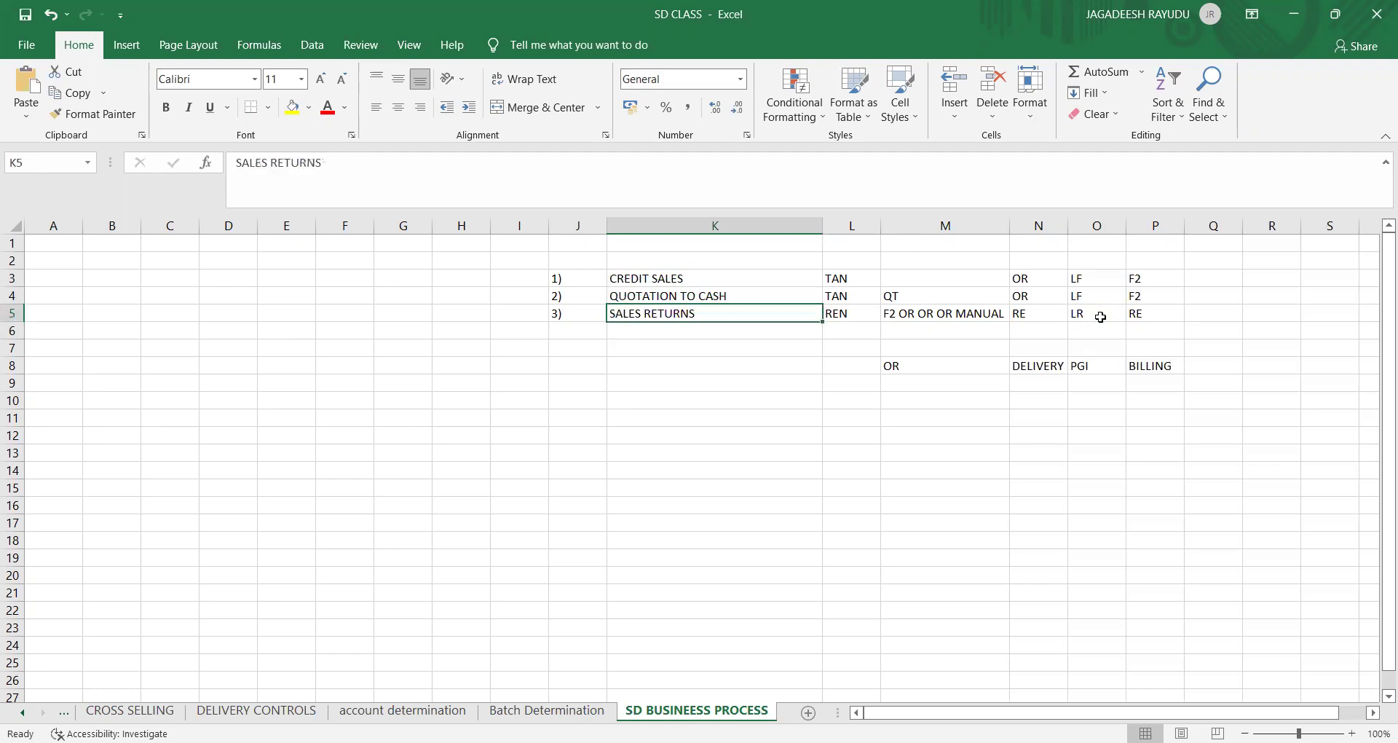
- Switch to SAP and display the document flow of the credit for returns billing document
key("Left")
key("Down")
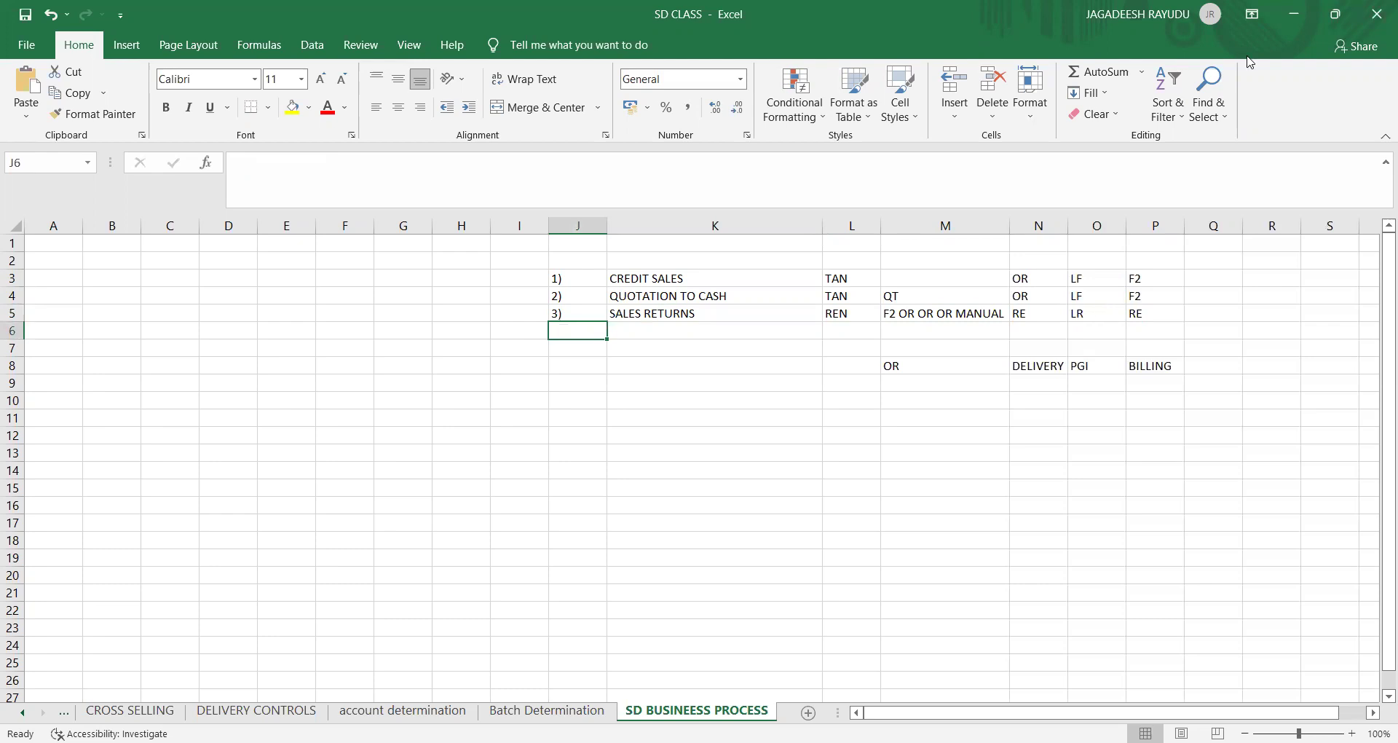
key("alt+Tab")
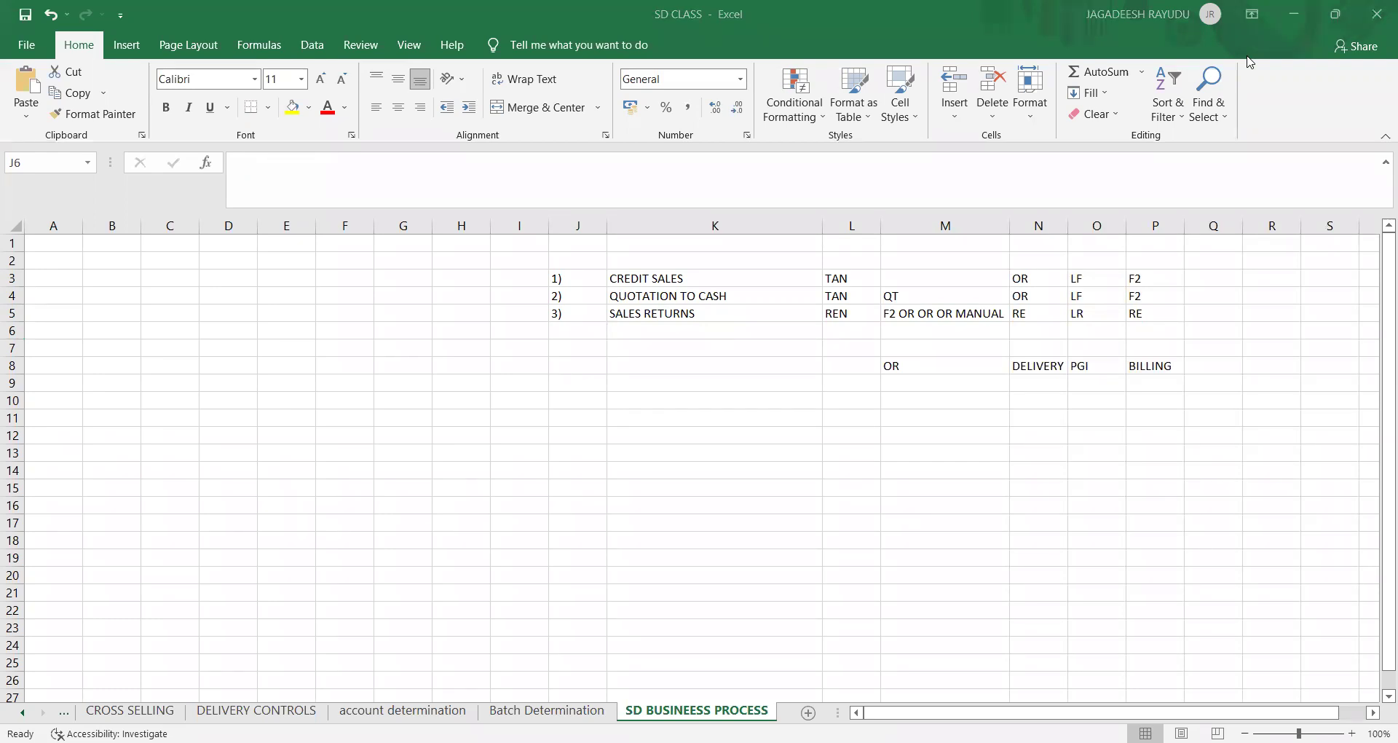
key("alt+Tab")
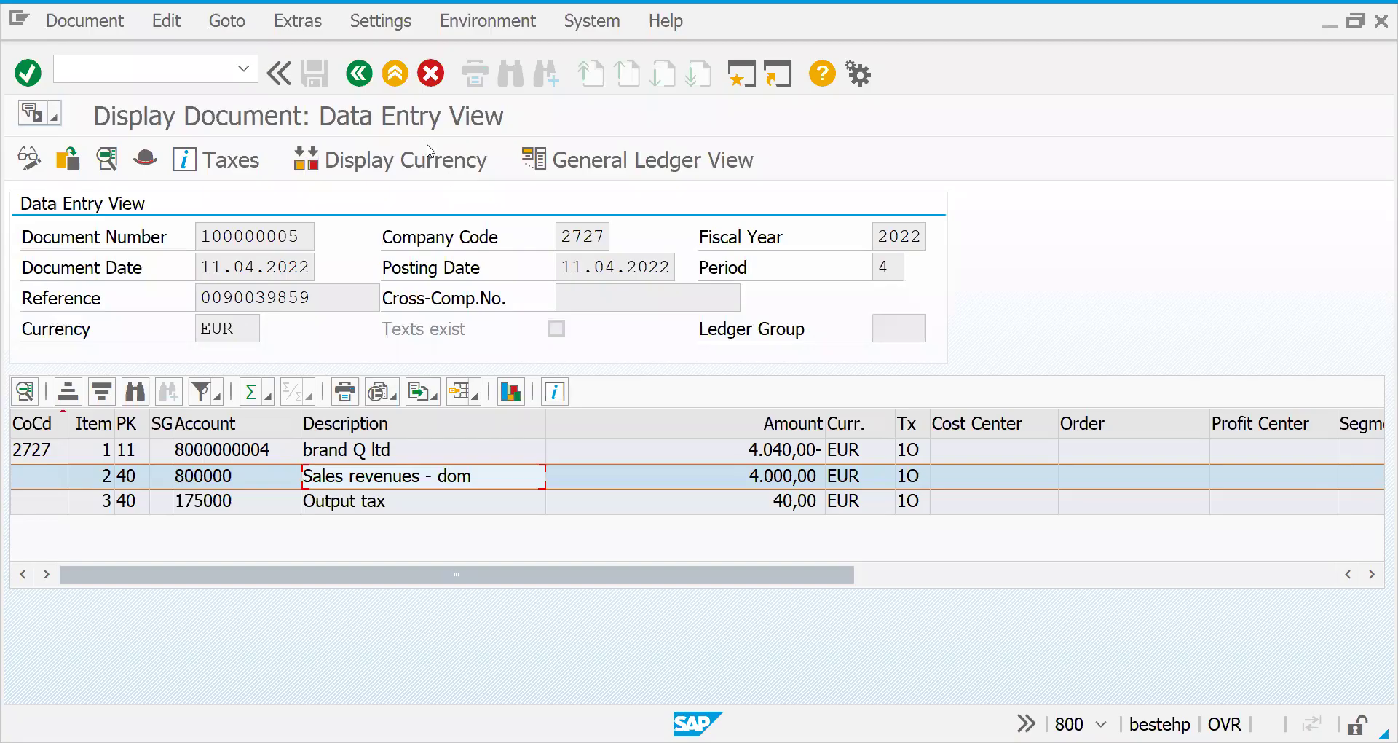
left_click(358, 73)
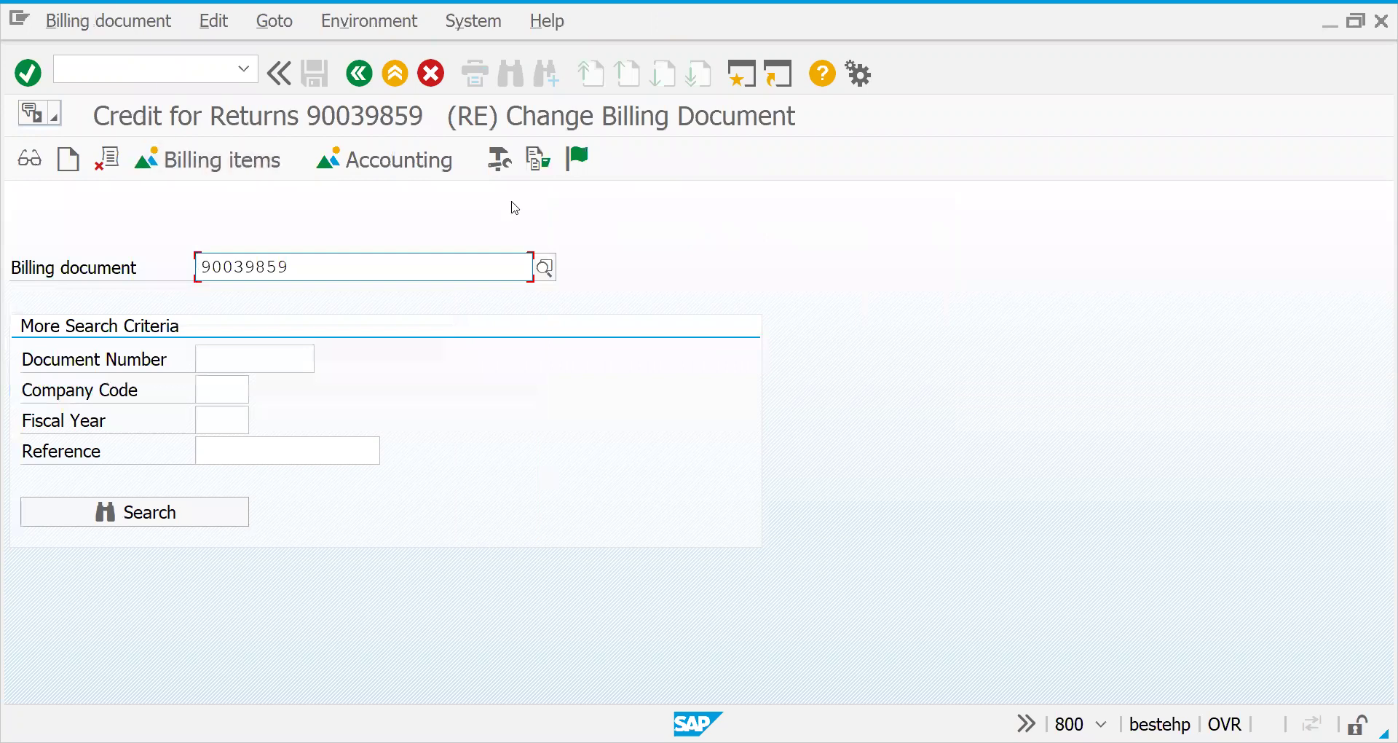
left_click(535, 165)
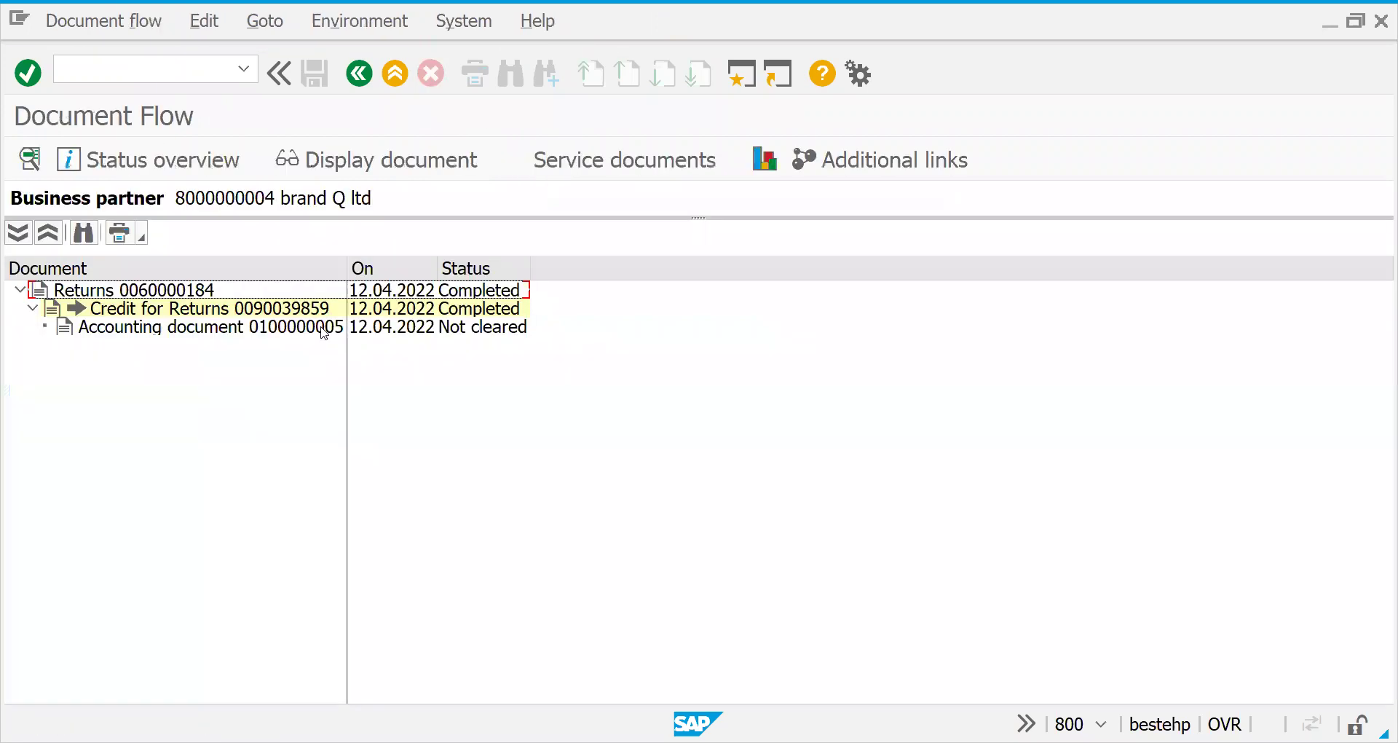
left_click(193, 309)
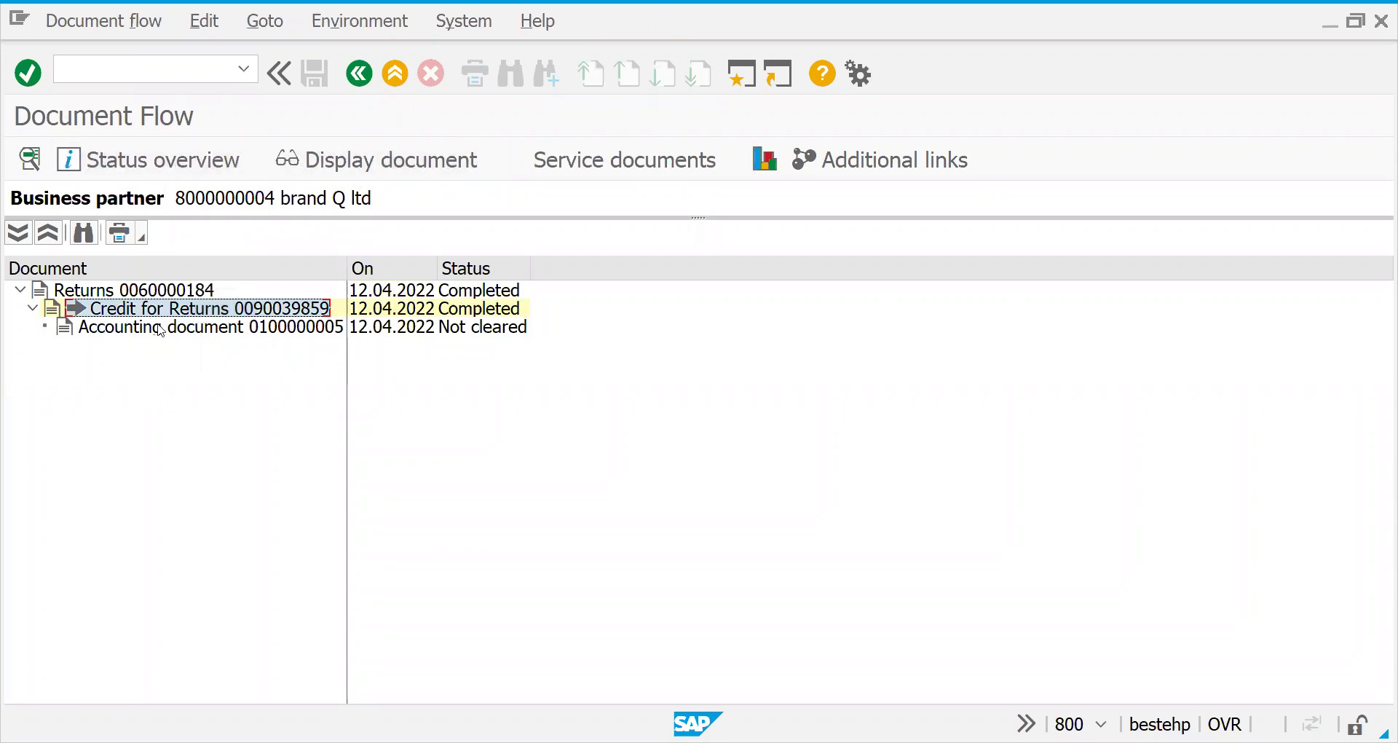
- Open the returns order's initial change screen with transaction VA02 and display its document flow
left_click(130, 66)
type("/NVA02")
key("Return")
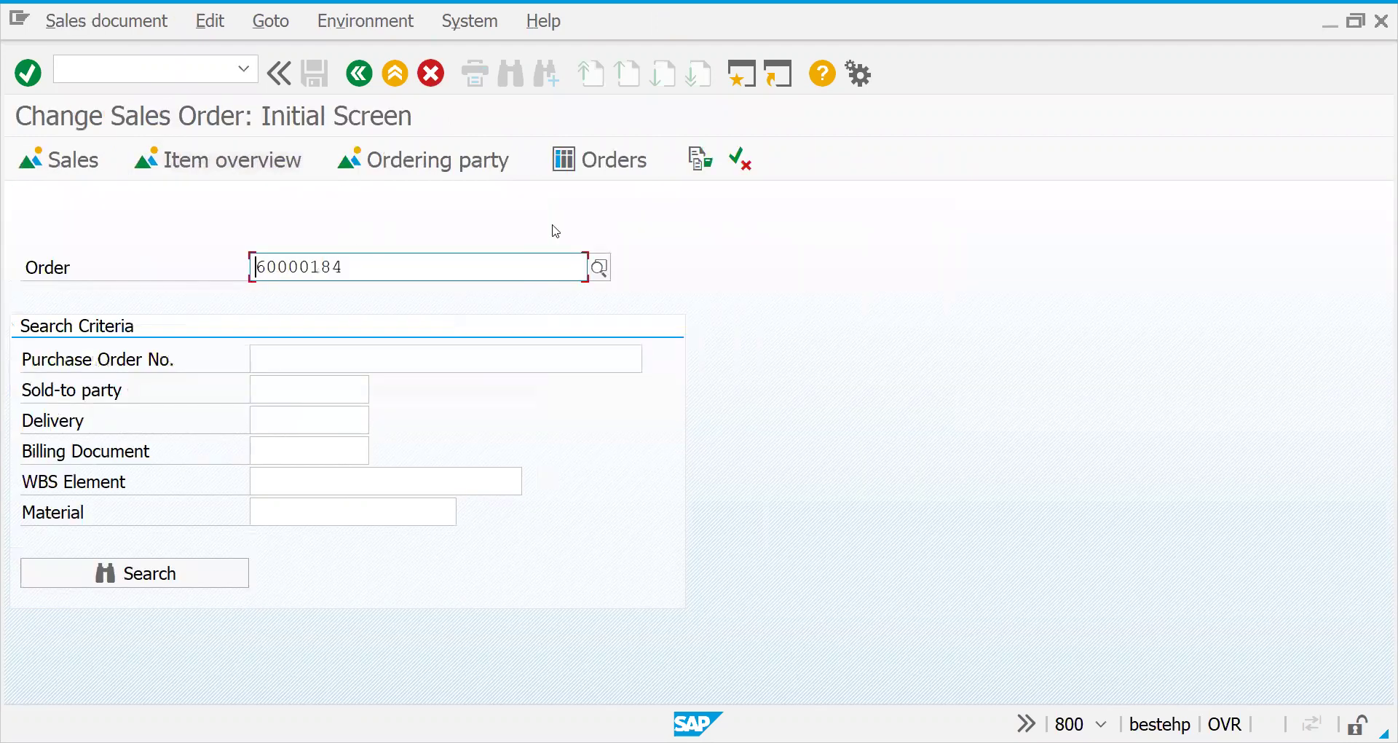
left_click(699, 158)
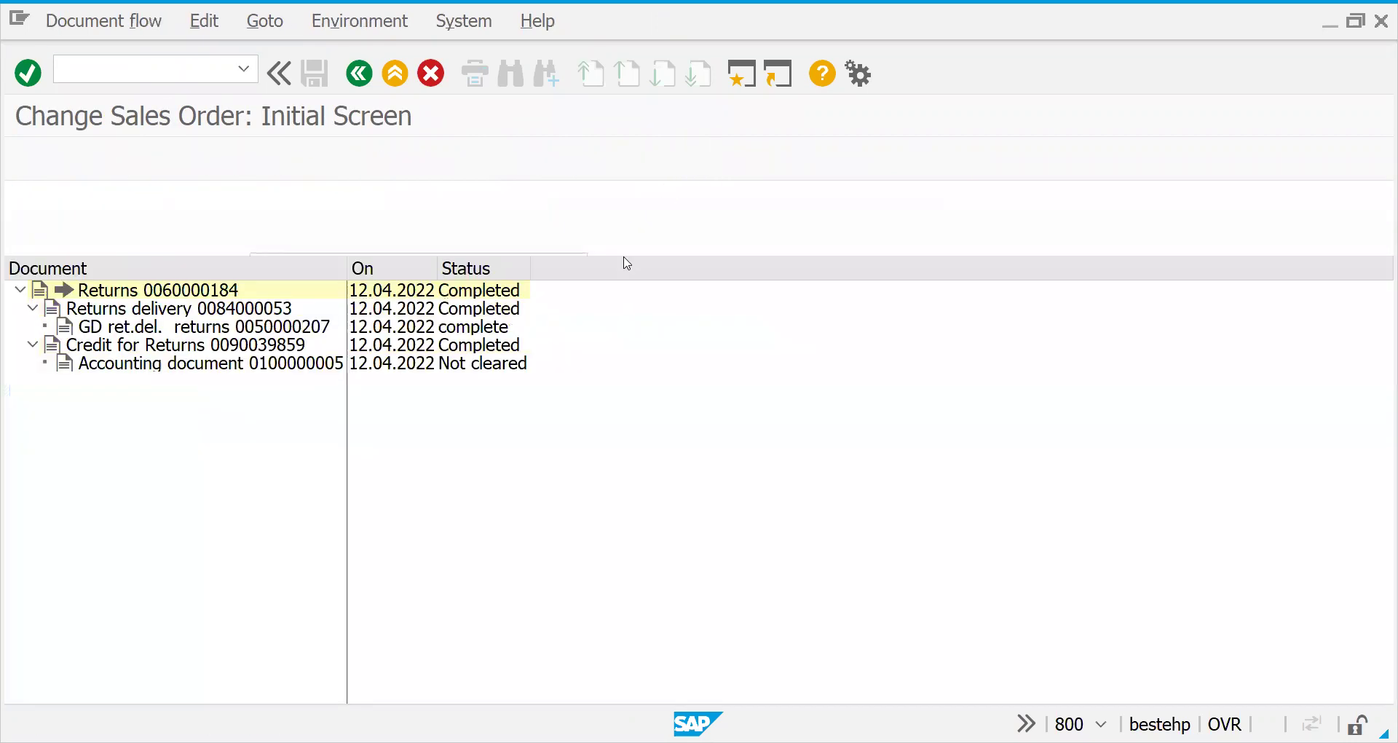
- Display the returns delivery from the document flow and examine the delivery type and document category in its header administration data
left_click(232, 315)
left_click(364, 160)
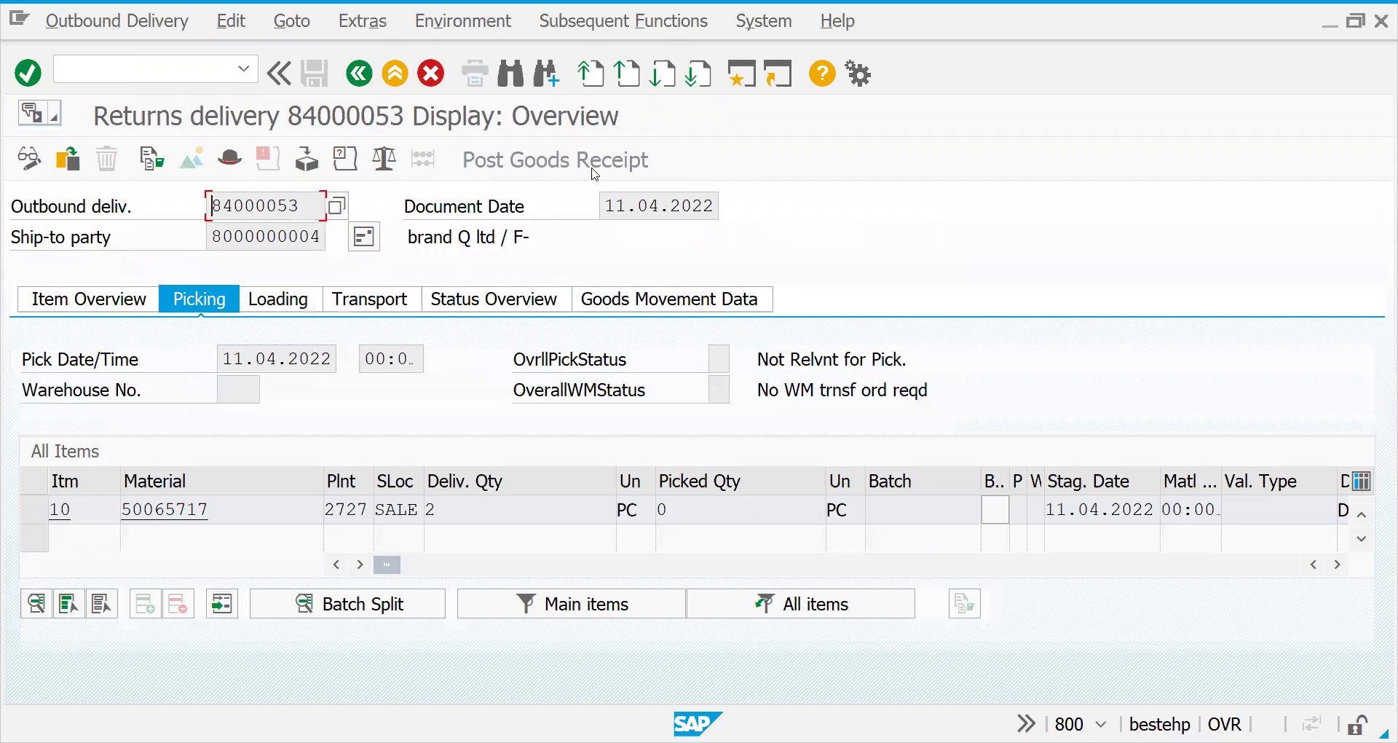
left_click(225, 158)
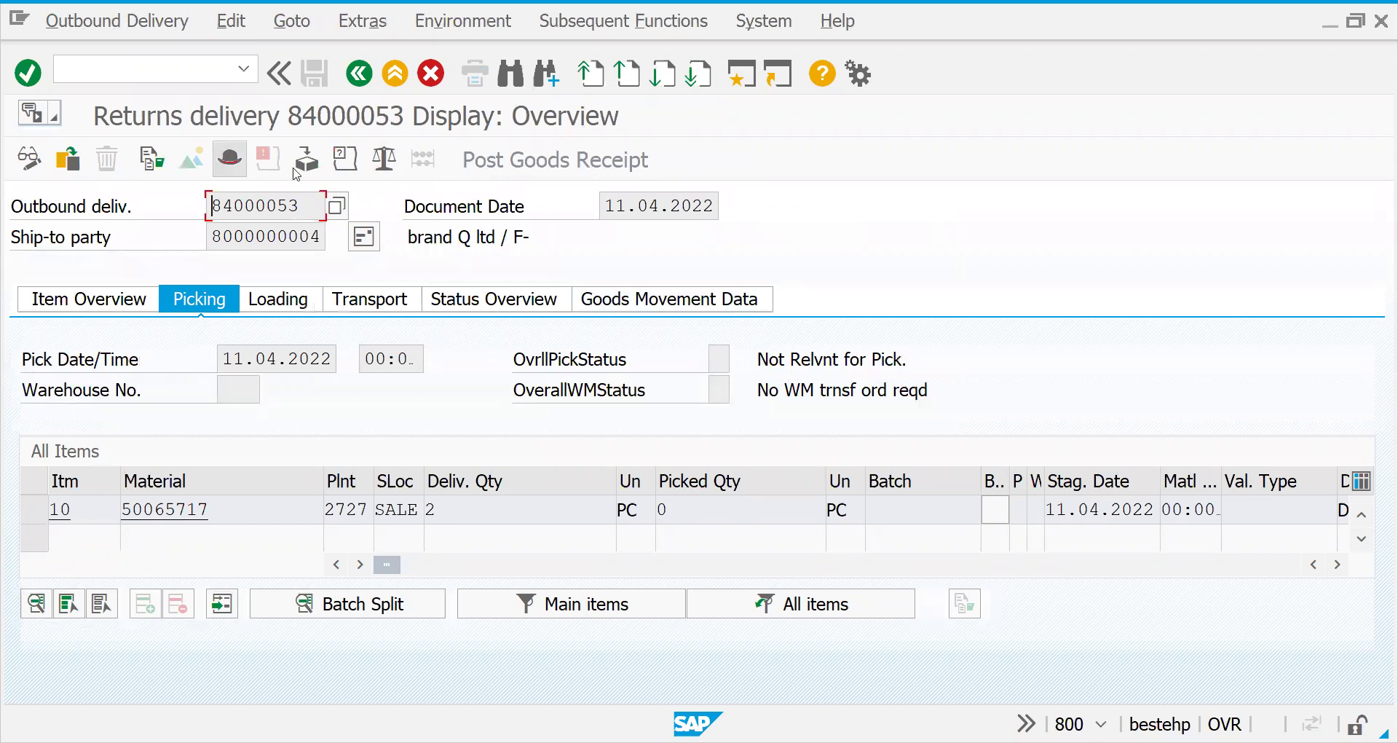
left_click(1089, 270)
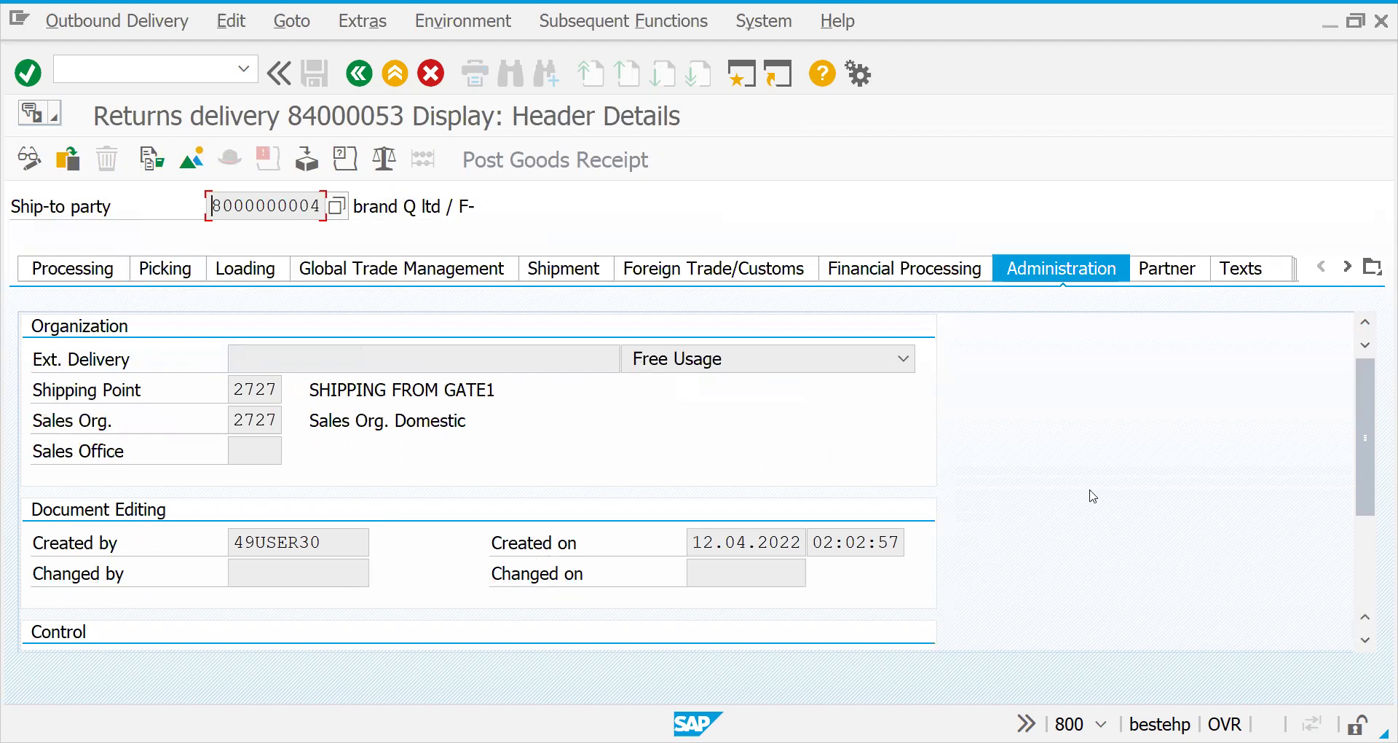
left_click_drag(1364, 469, 1356, 583)
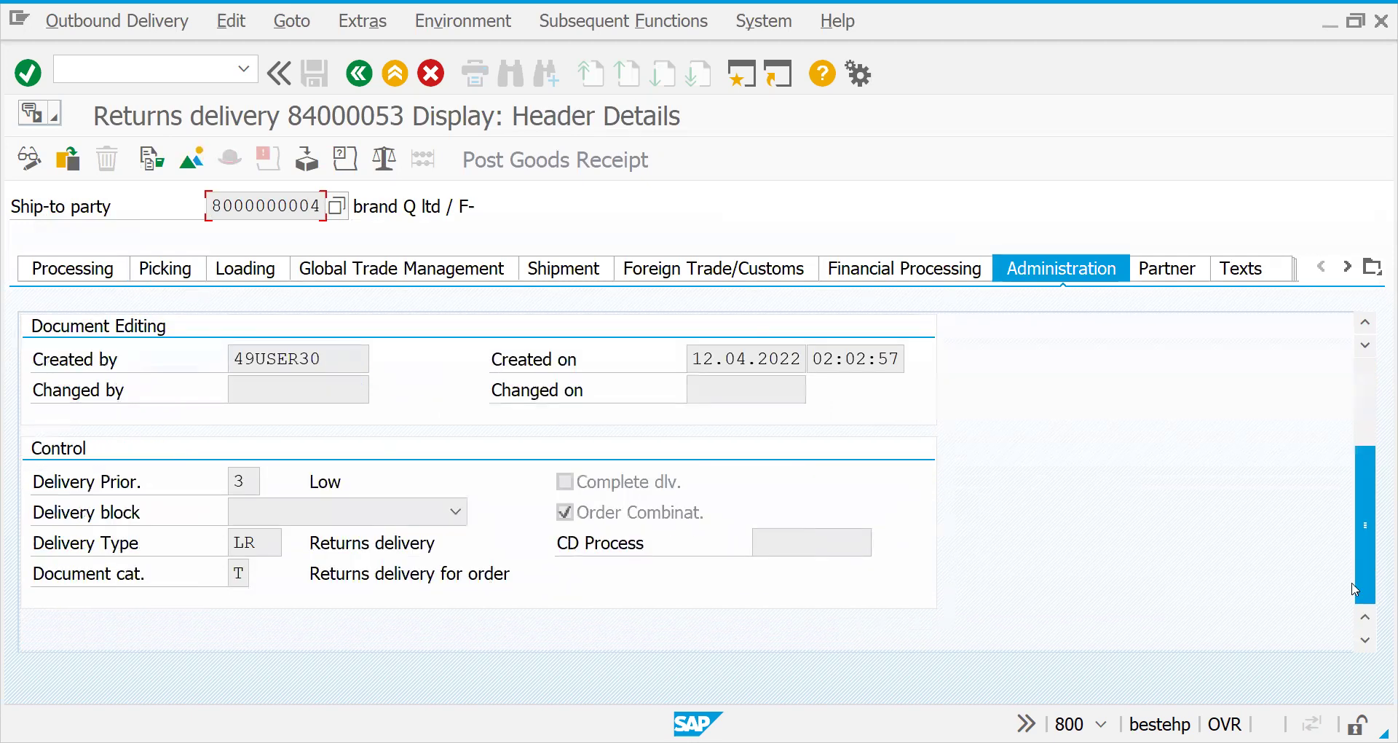
double_click(257, 544)
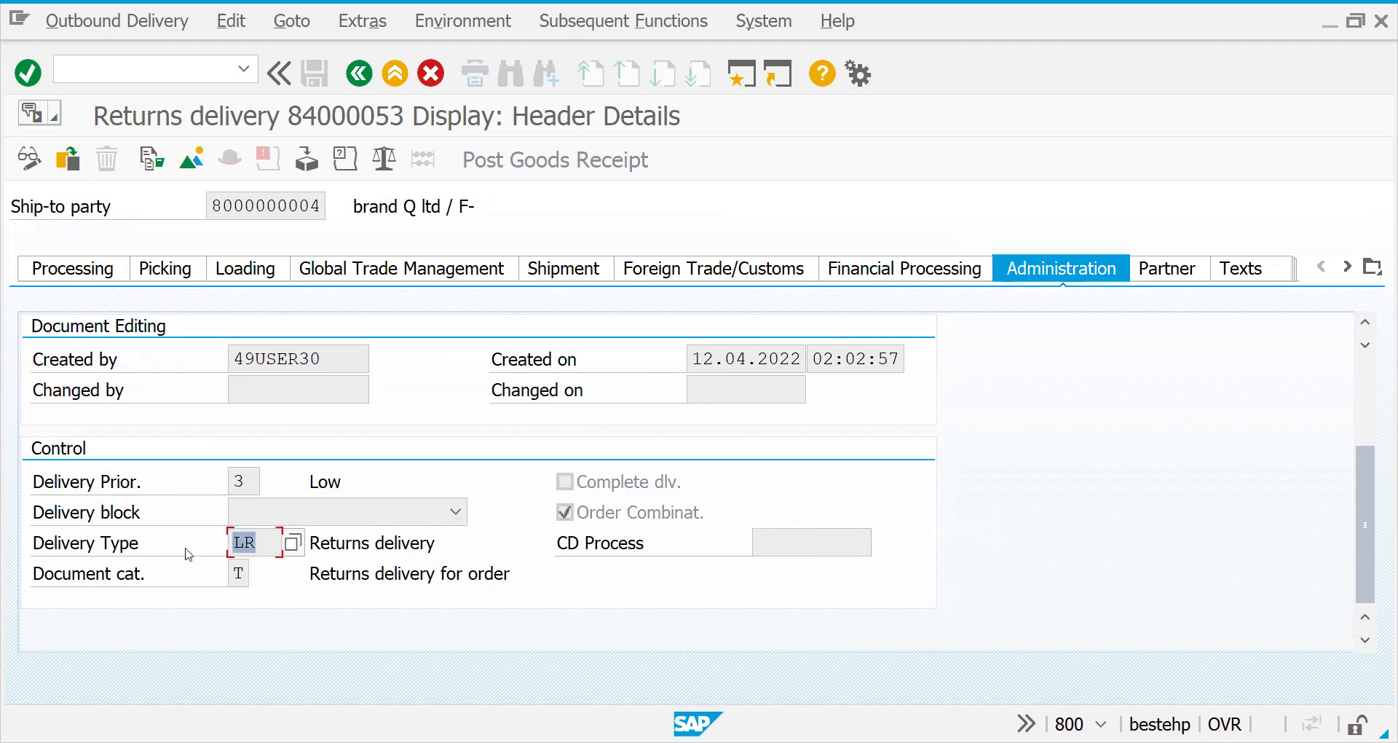
left_click(235, 573)
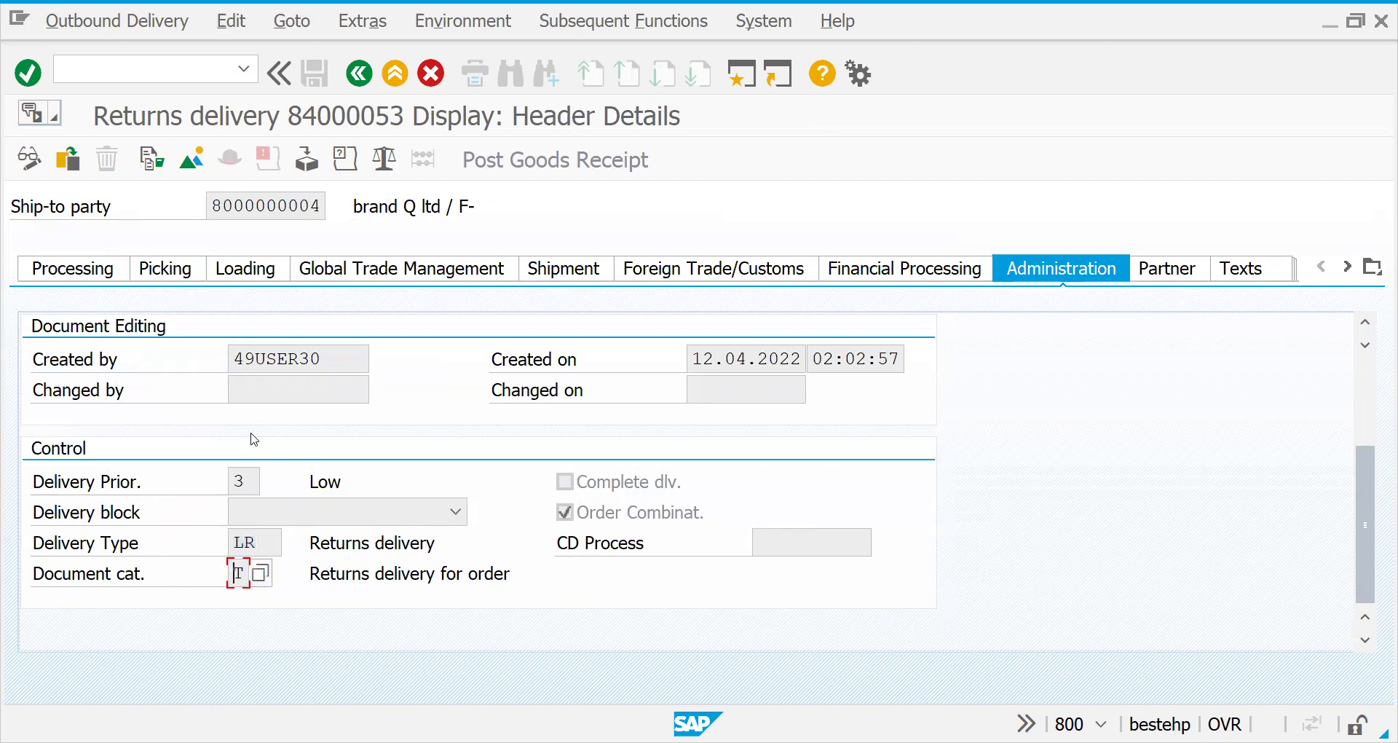
left_click(358, 73)
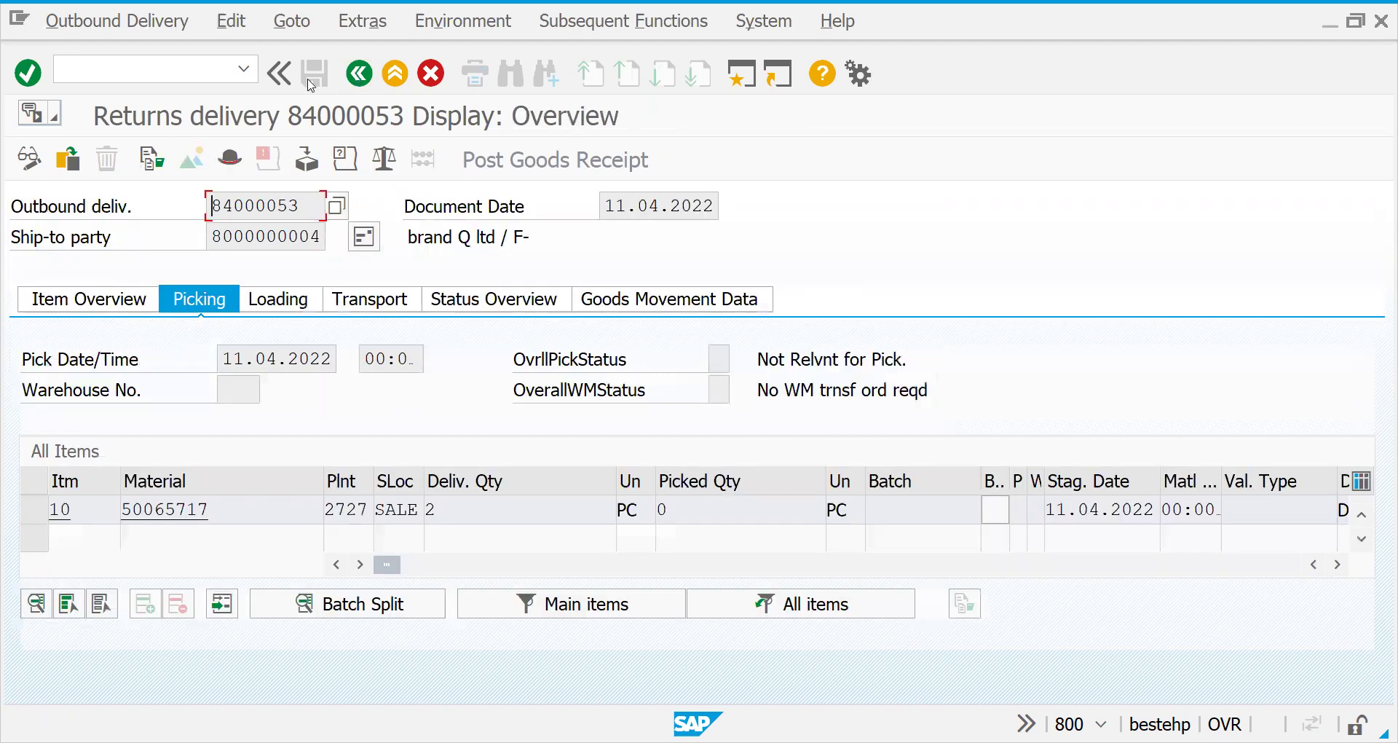
- Run the Stock Overview for material 50065717 and examine its unrestricted-use stock by plant and storage location
left_click(151, 70)
type("/NMMB")
key("Return")
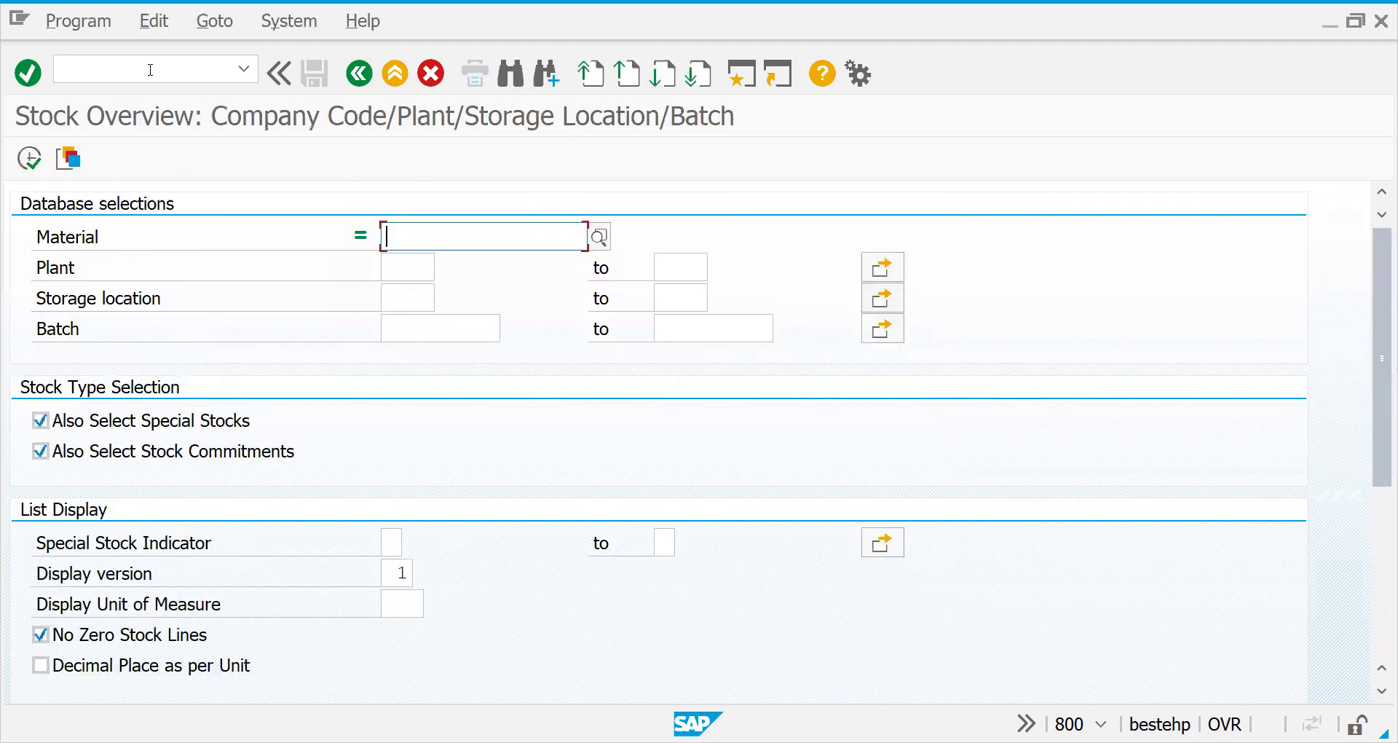
key("Down")
key("Return")
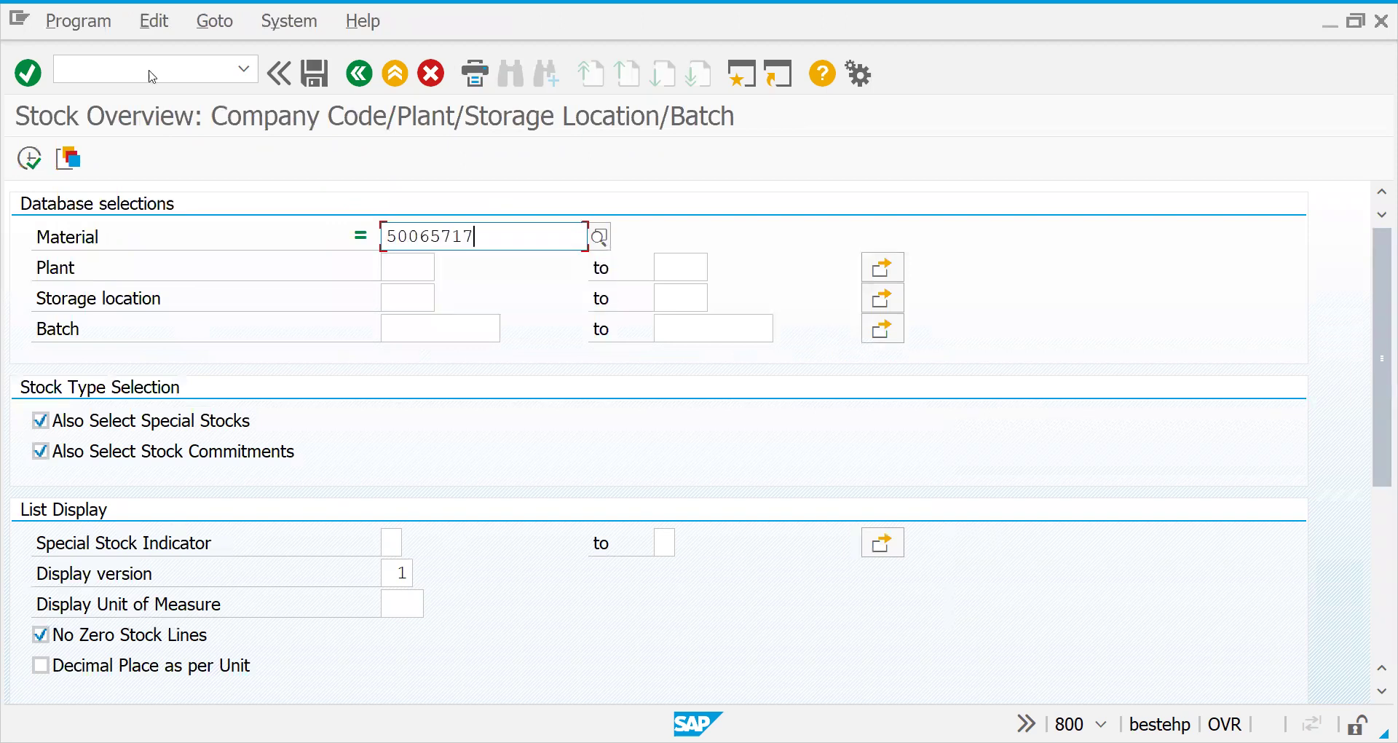
left_click(30, 158)
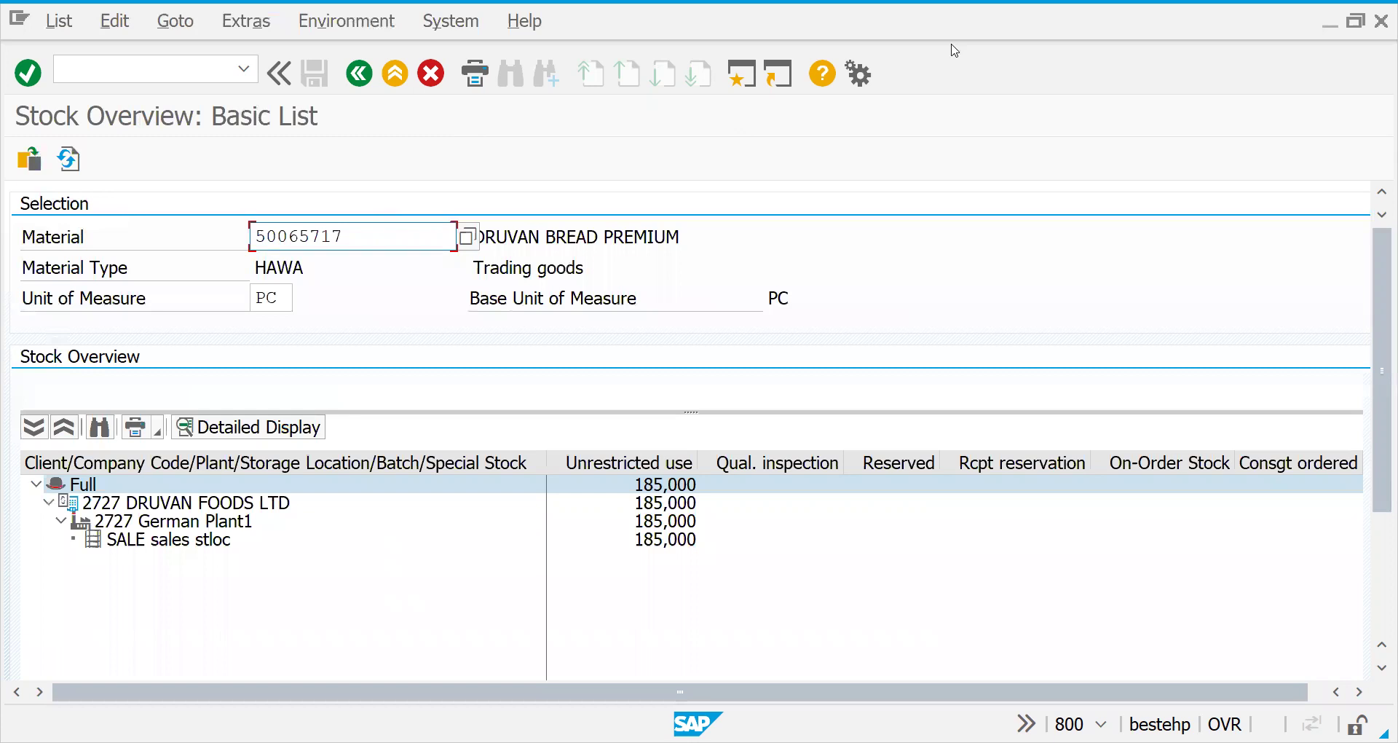
key("alt+Tab")
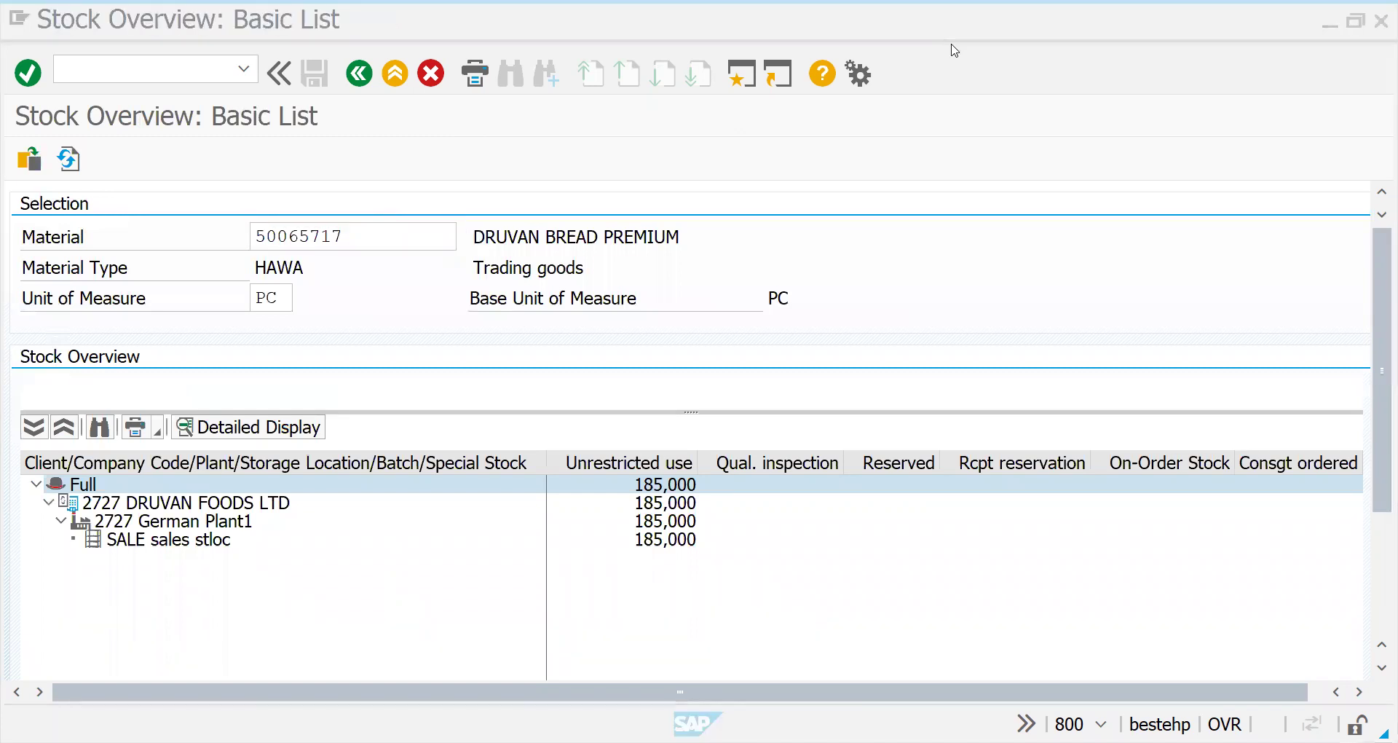